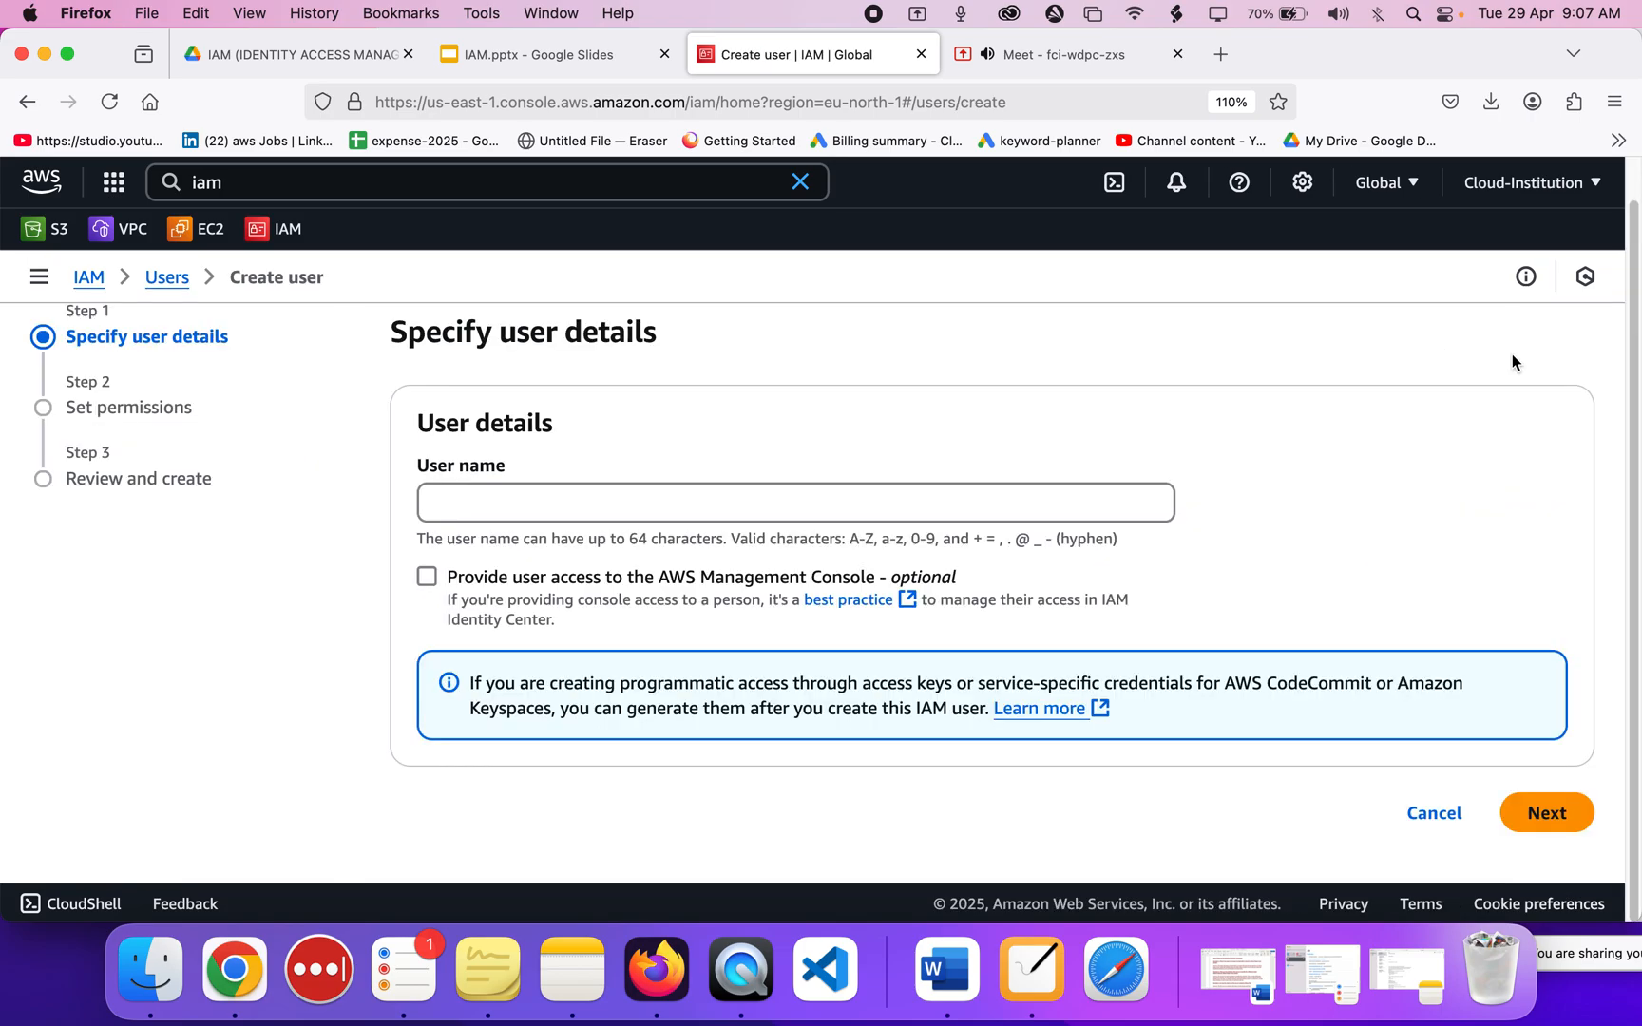
Enter cloud-institution-user-1 as the new IAM user name, correcting the typos along the way.
left_click(891, 515)
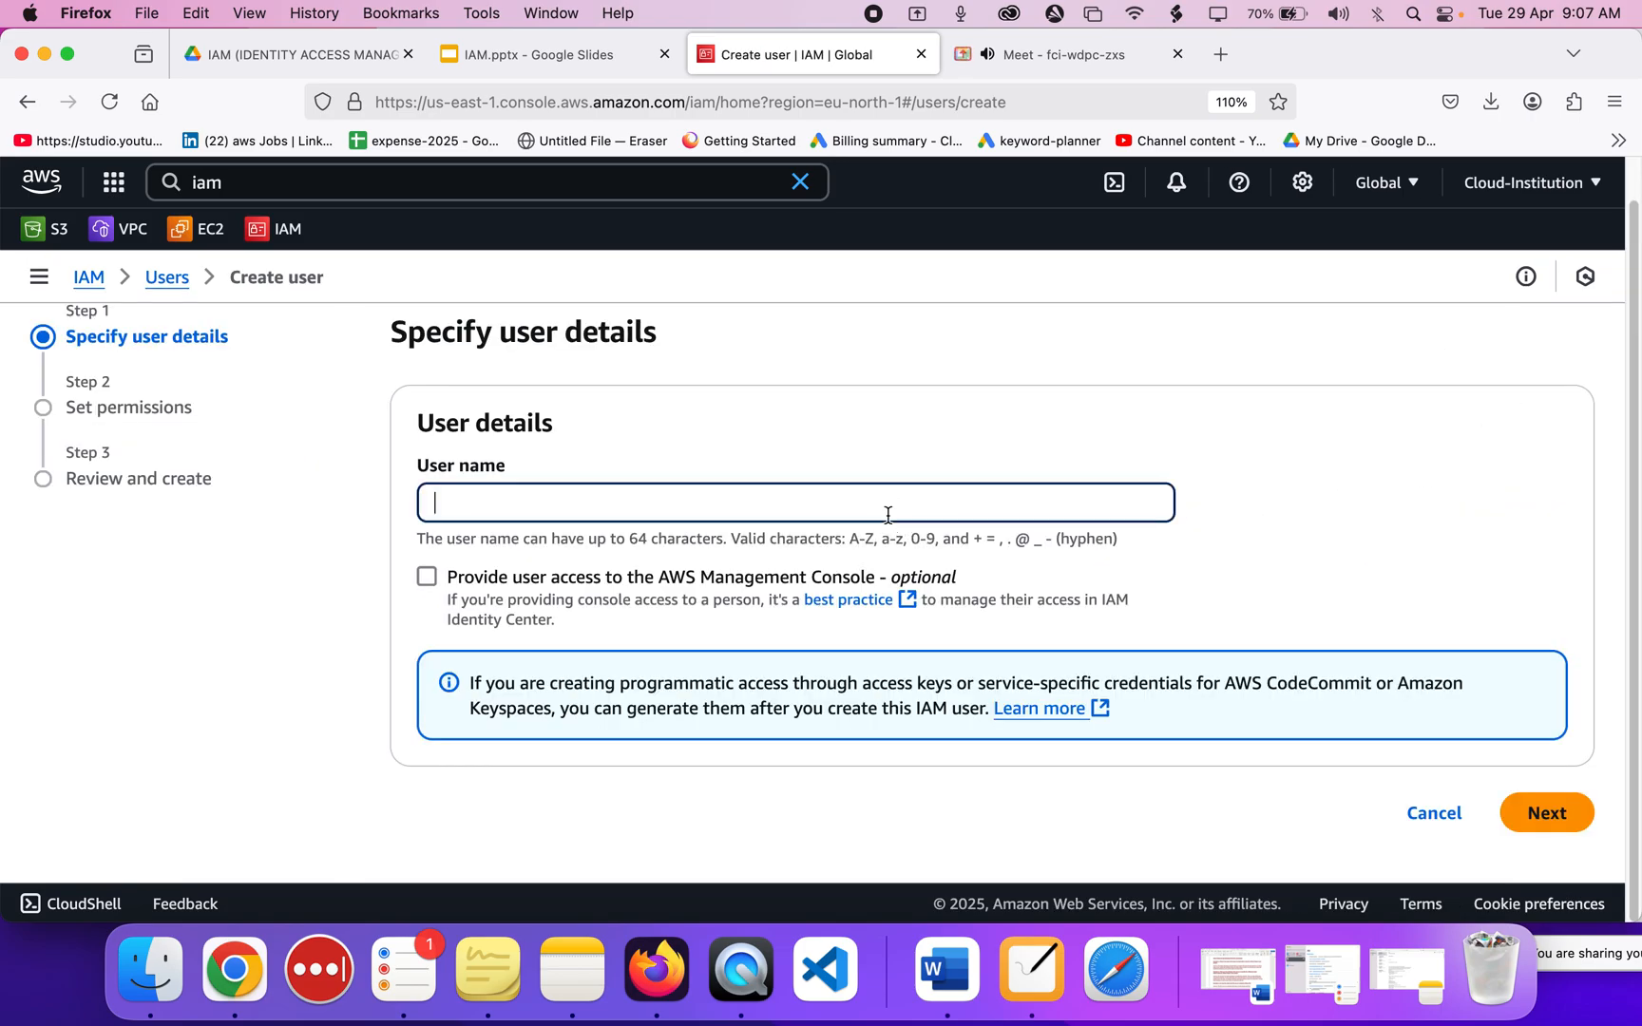
type("cloud-institution-user")
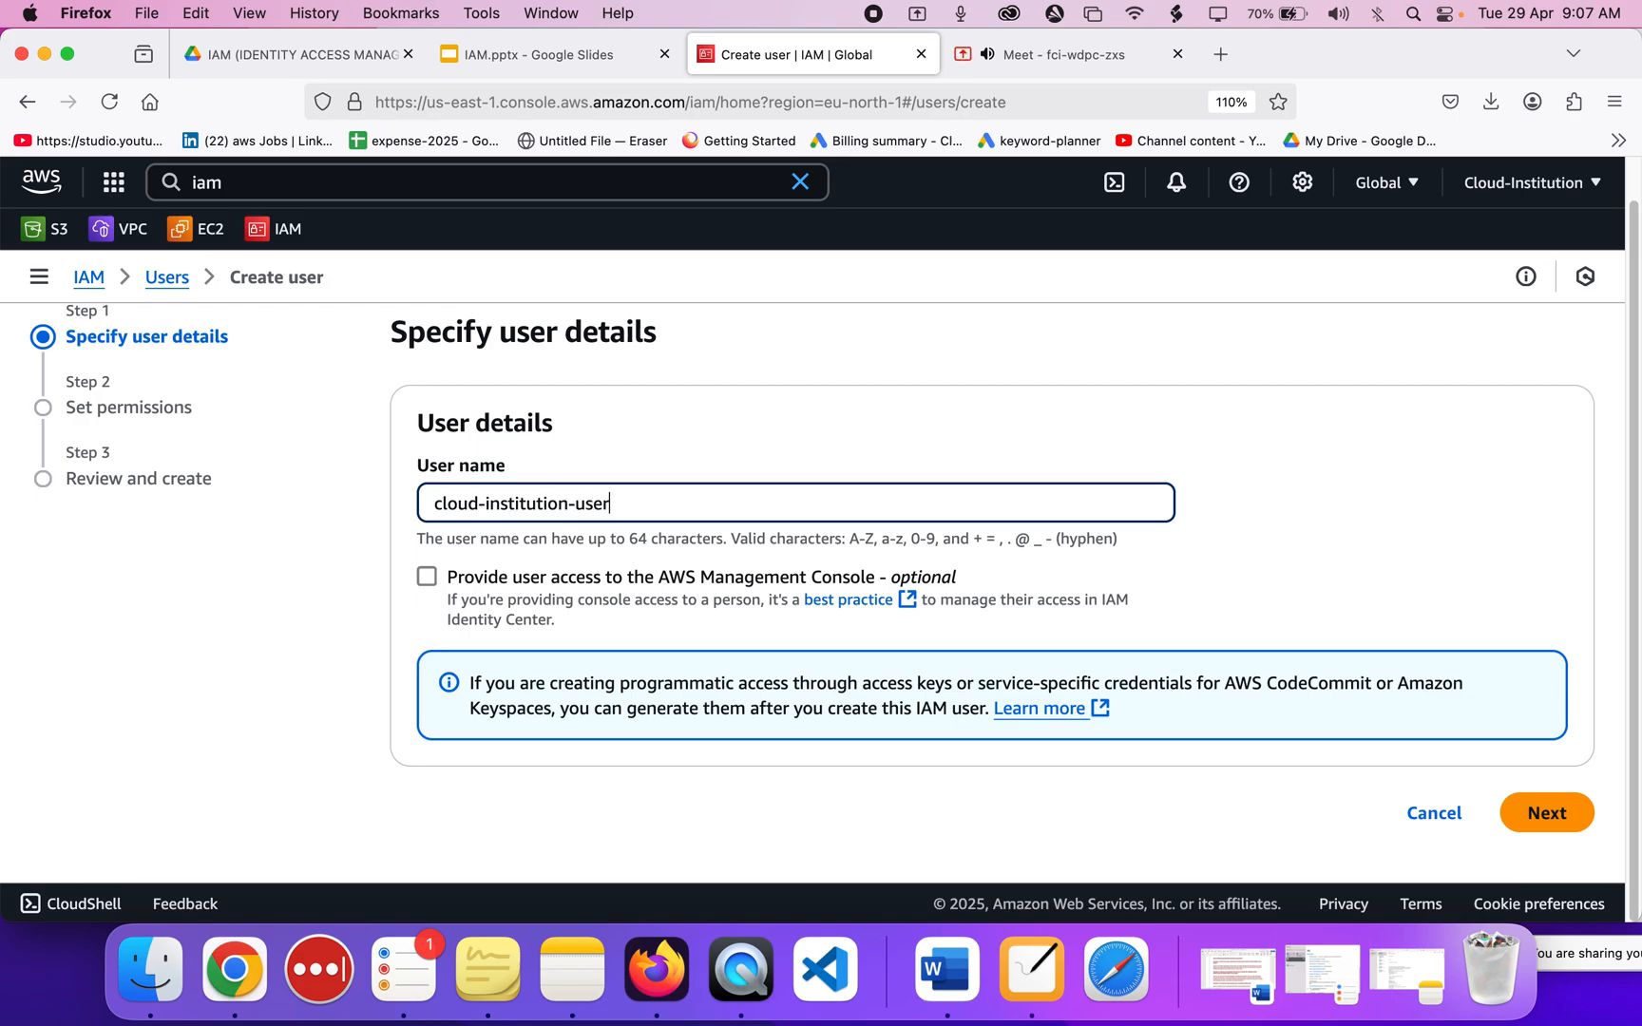
mouse_move(1017, 69)
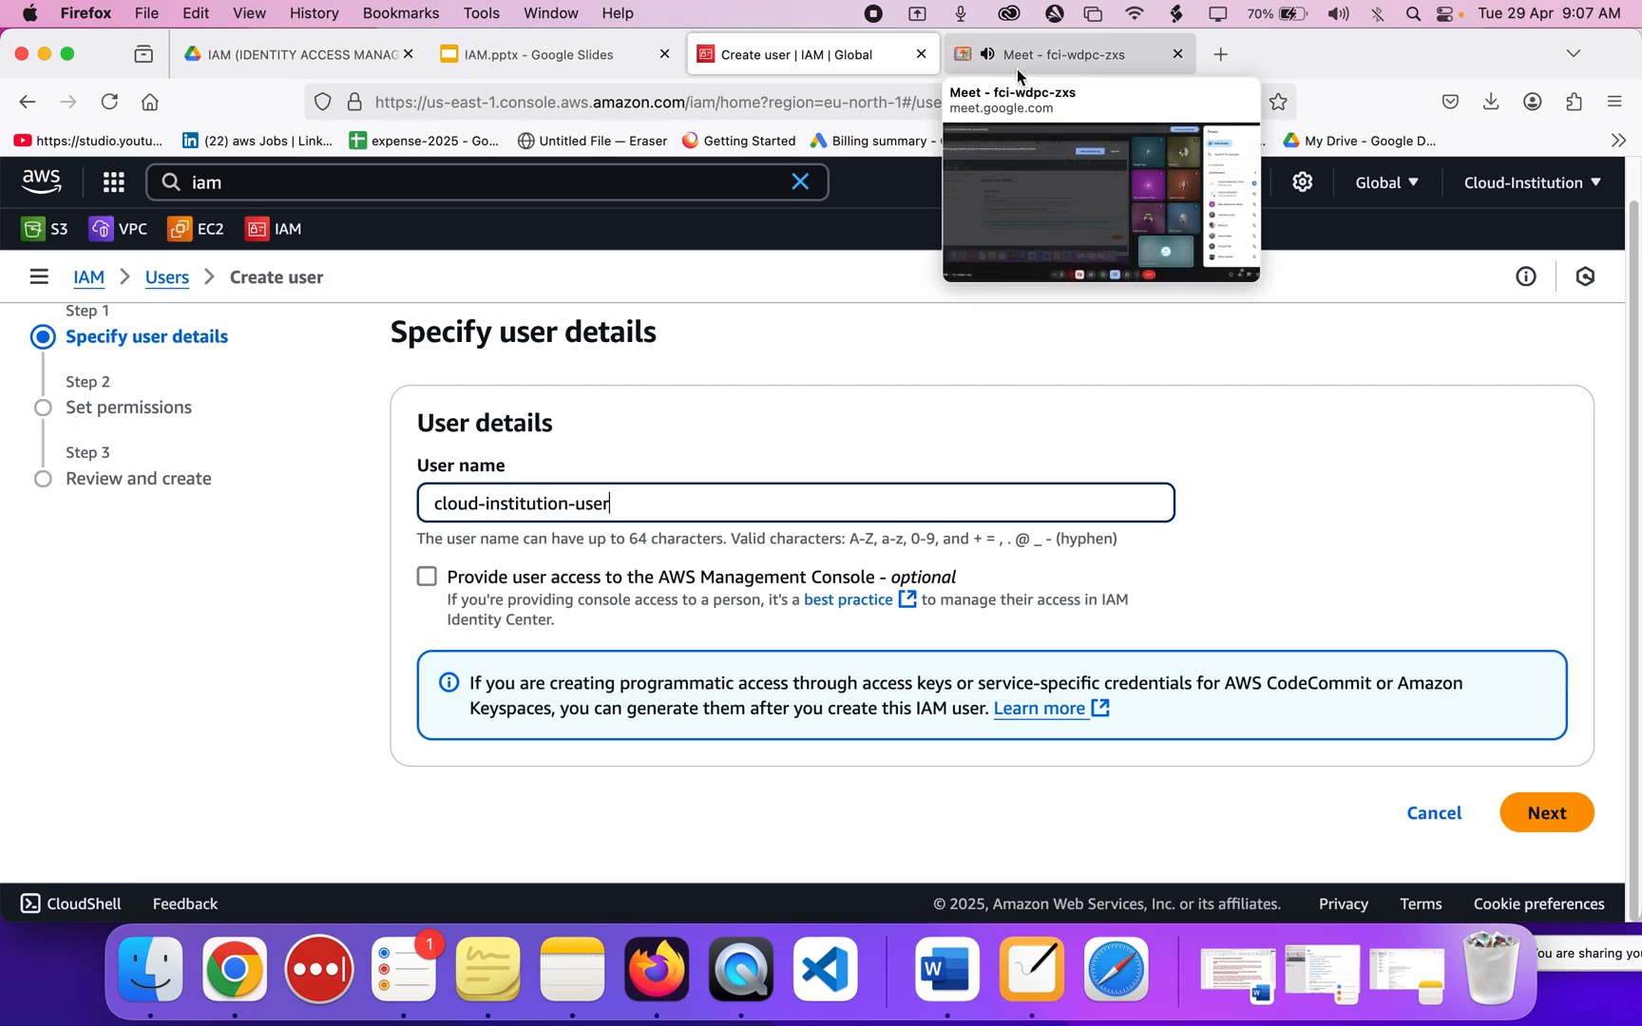
key("super+a")
left_click(624, 500)
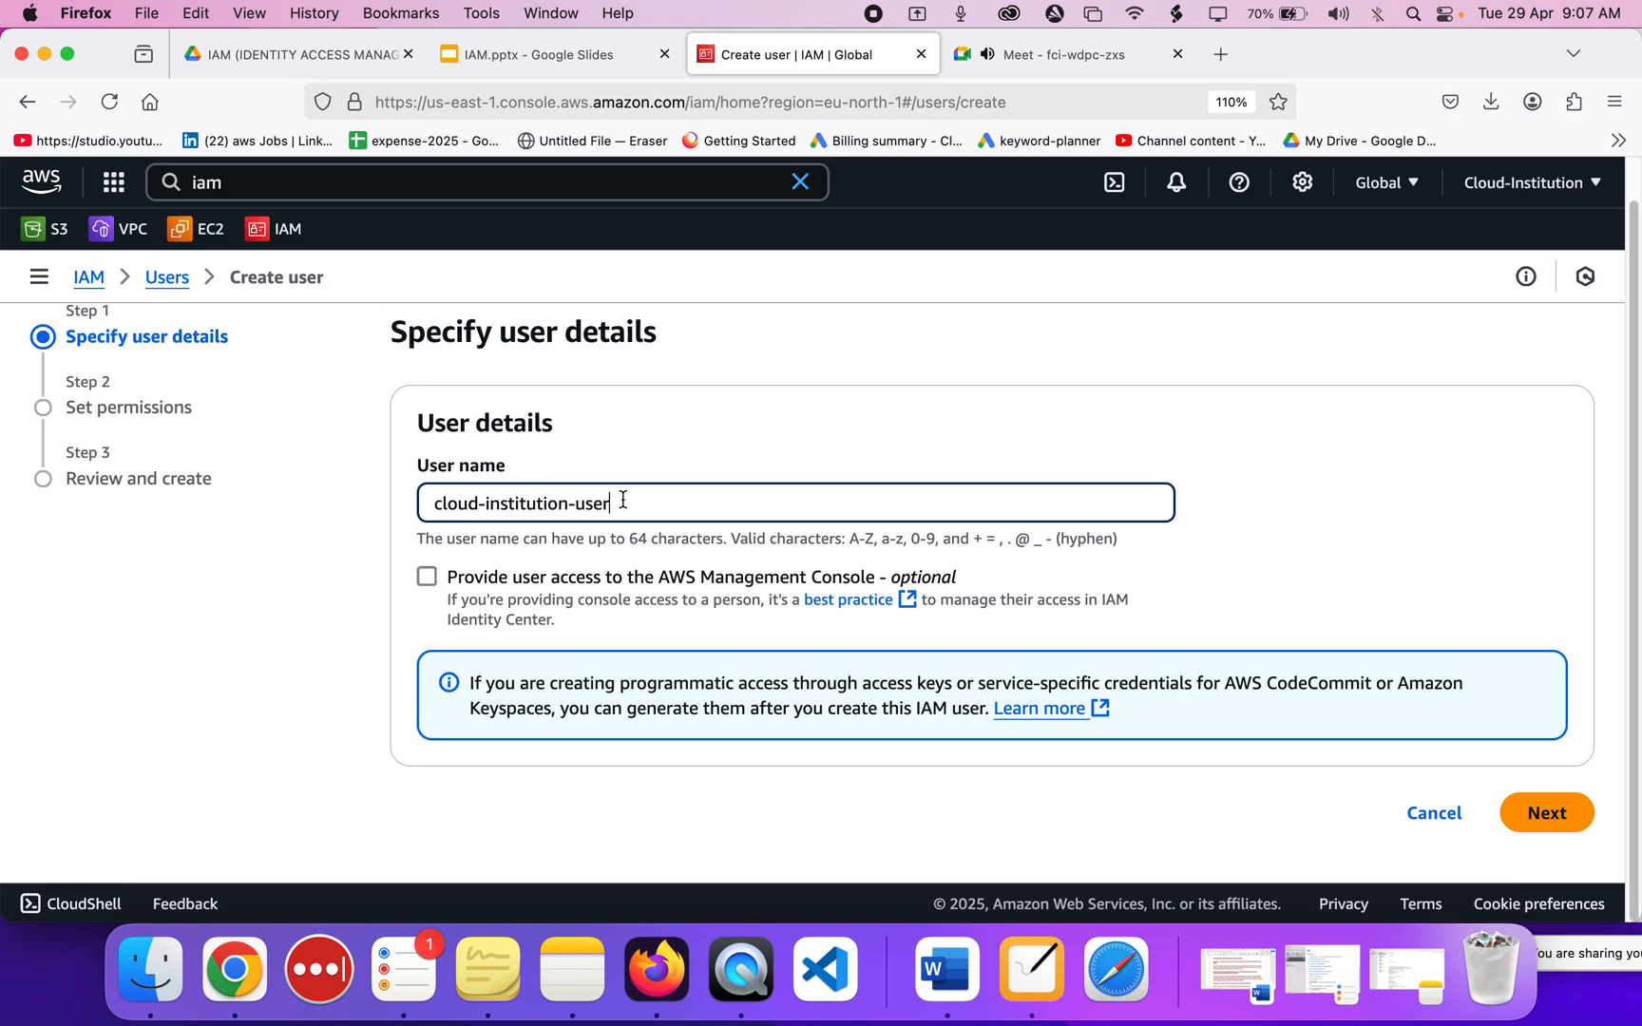
Tick 'Provide user access to the AWS Management Console' so it stays enabled for cloud-institution-user-1.
left_click(430, 580)
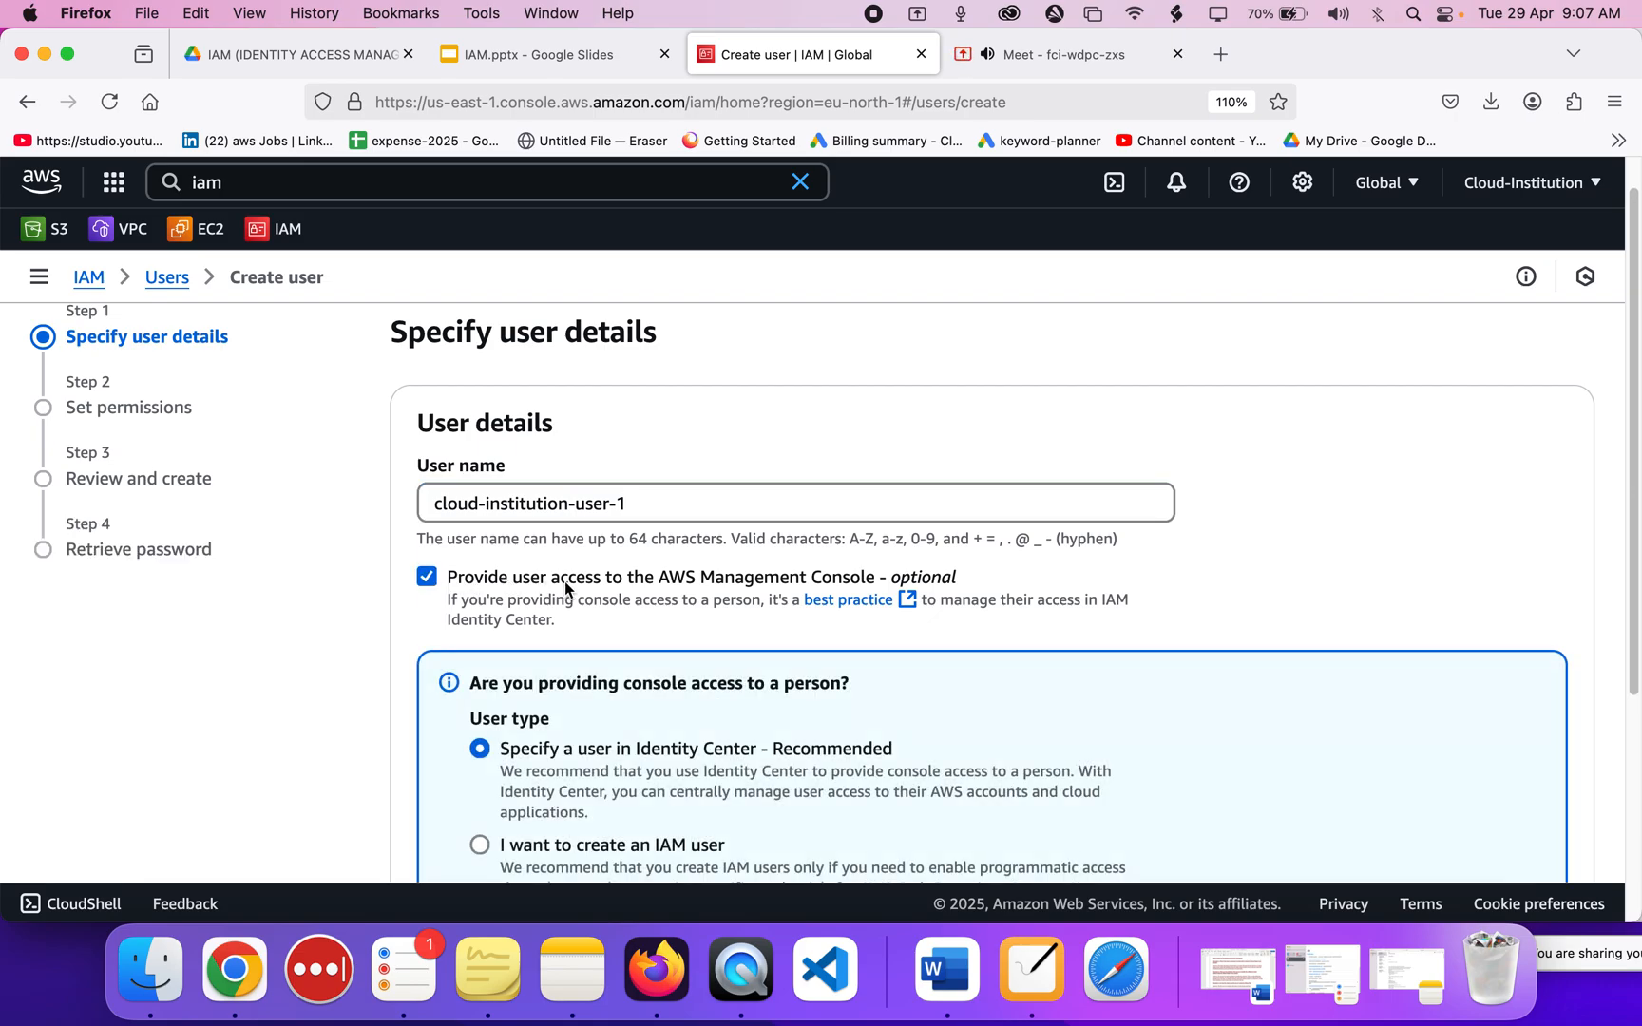
scroll(641, 589, "up", 5)
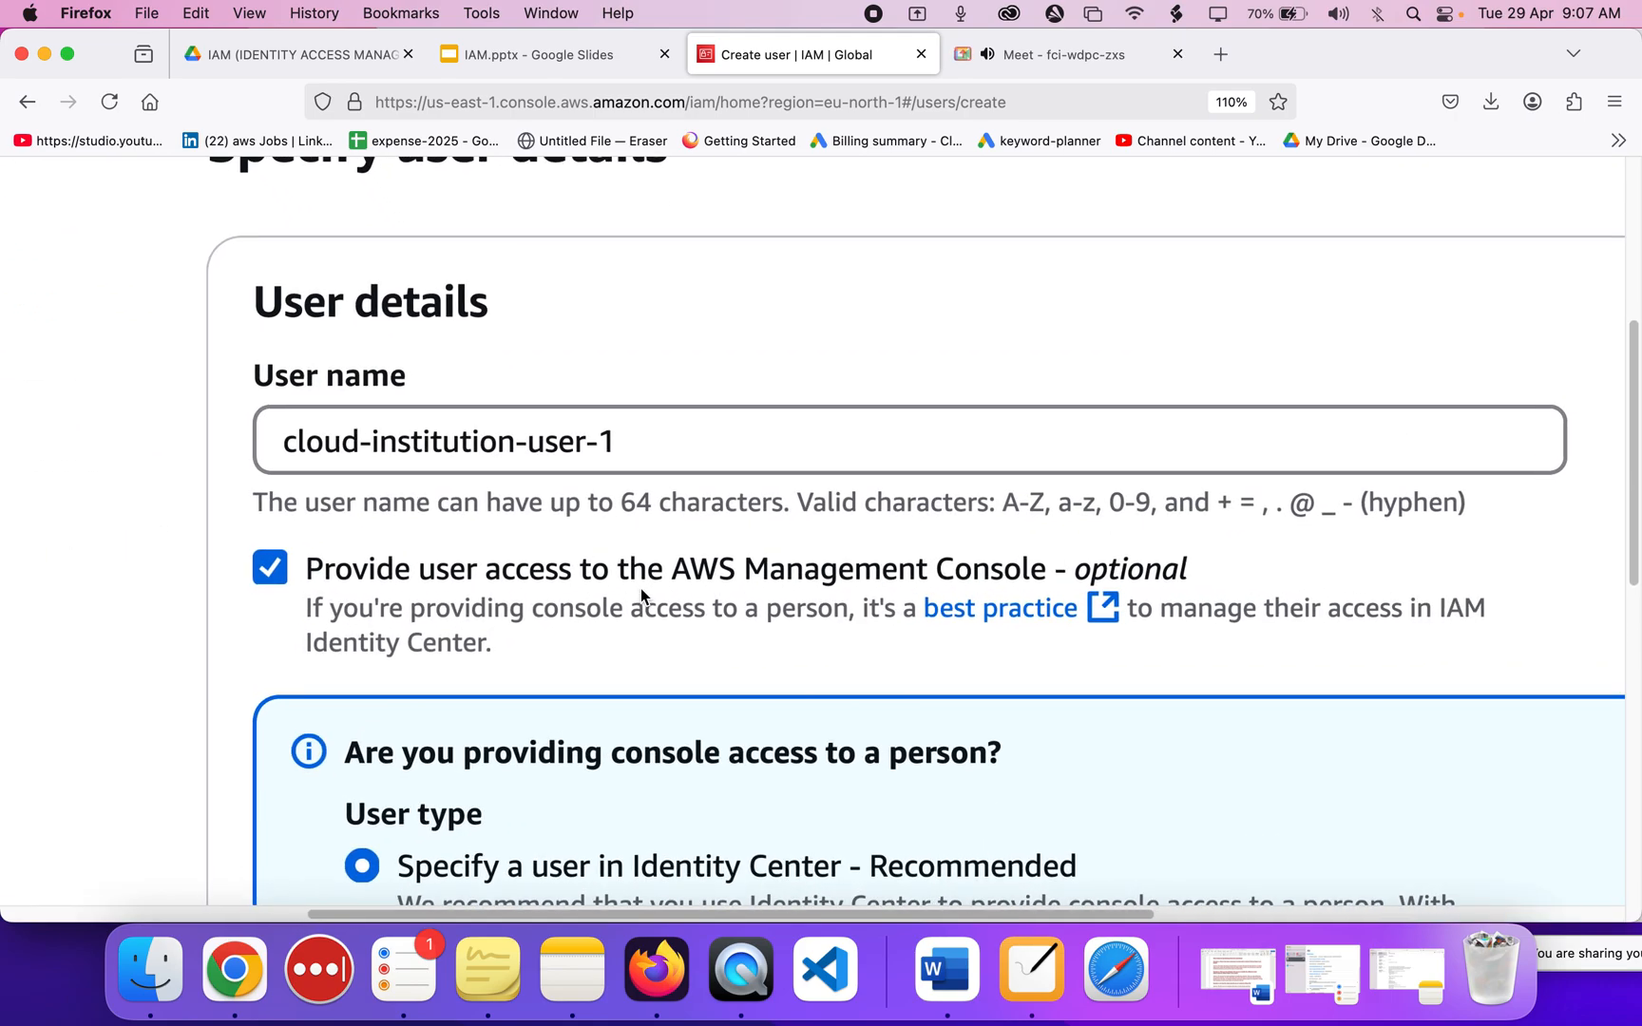
scroll(640, 589, "down", 5)
left_click(600, 580)
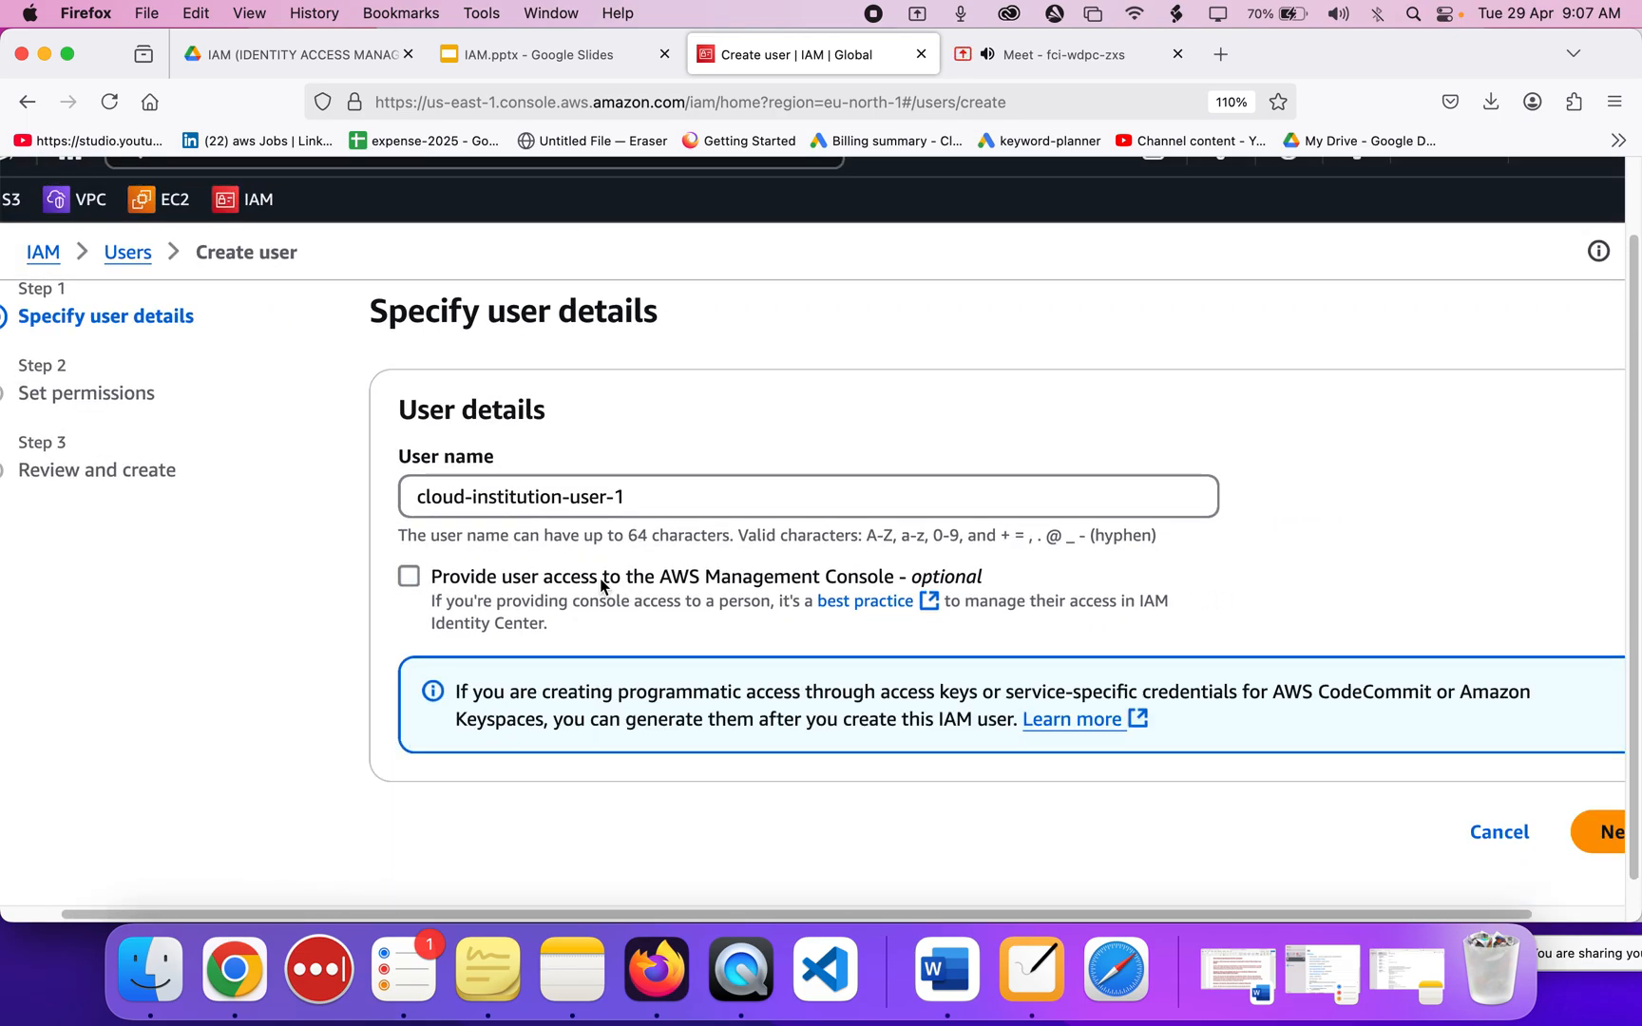
left_click(411, 578)
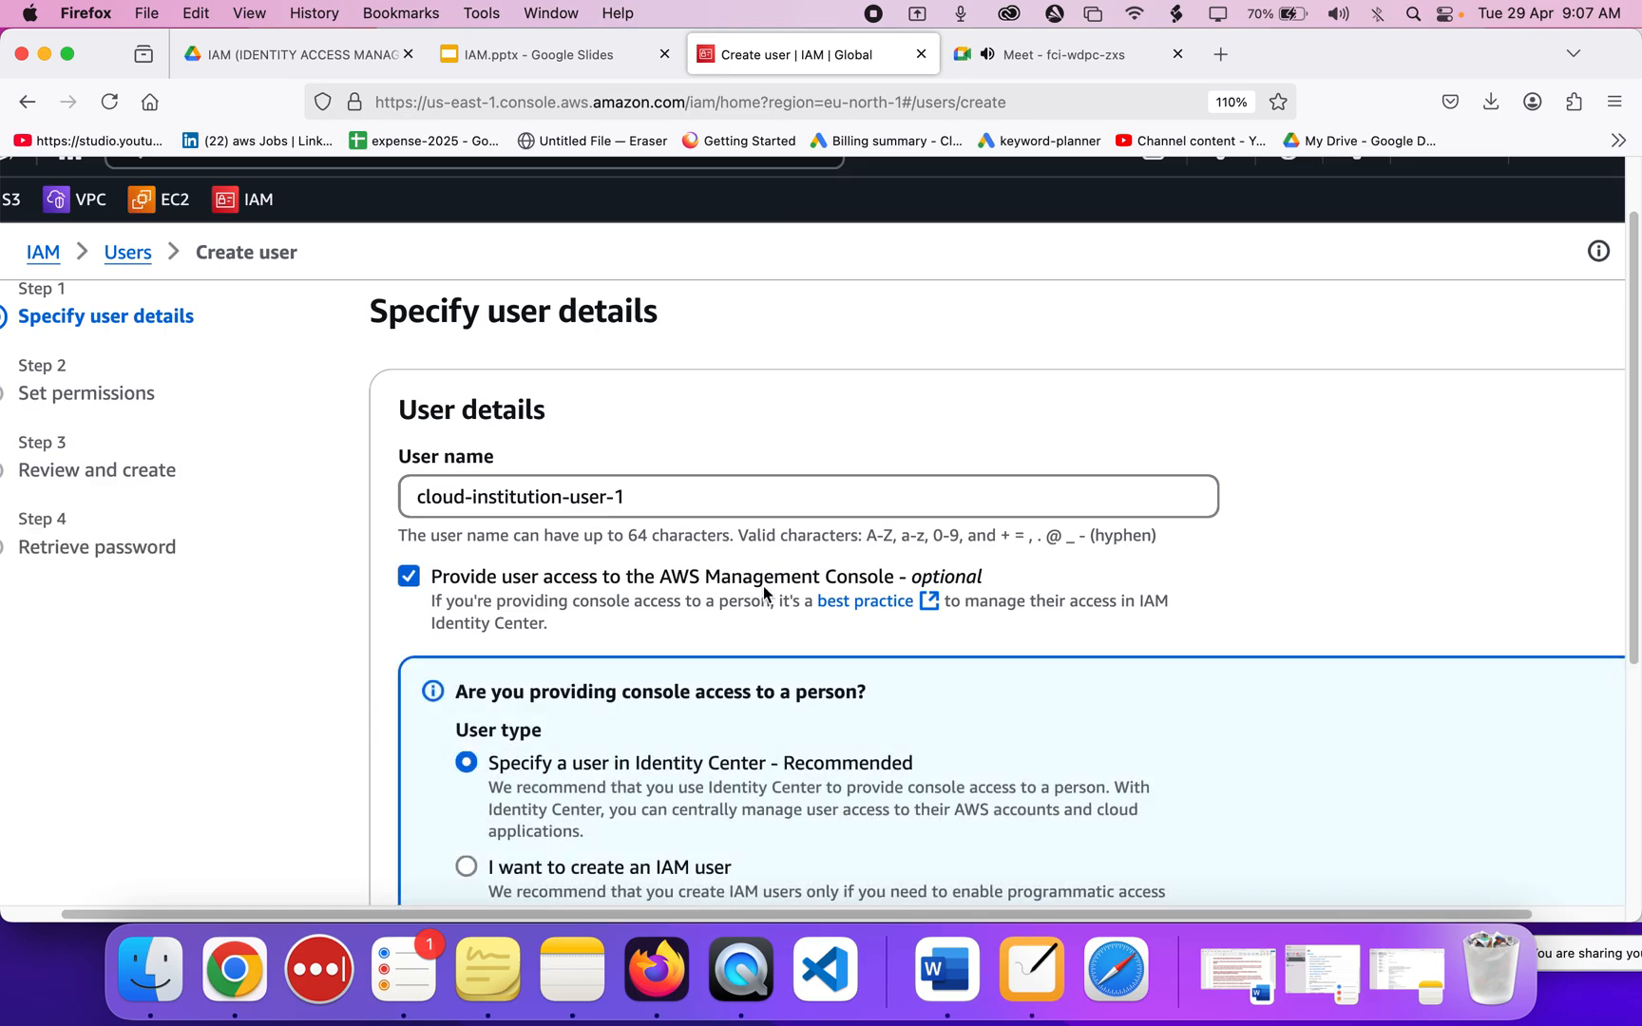
scroll(763, 585, "down", 2)
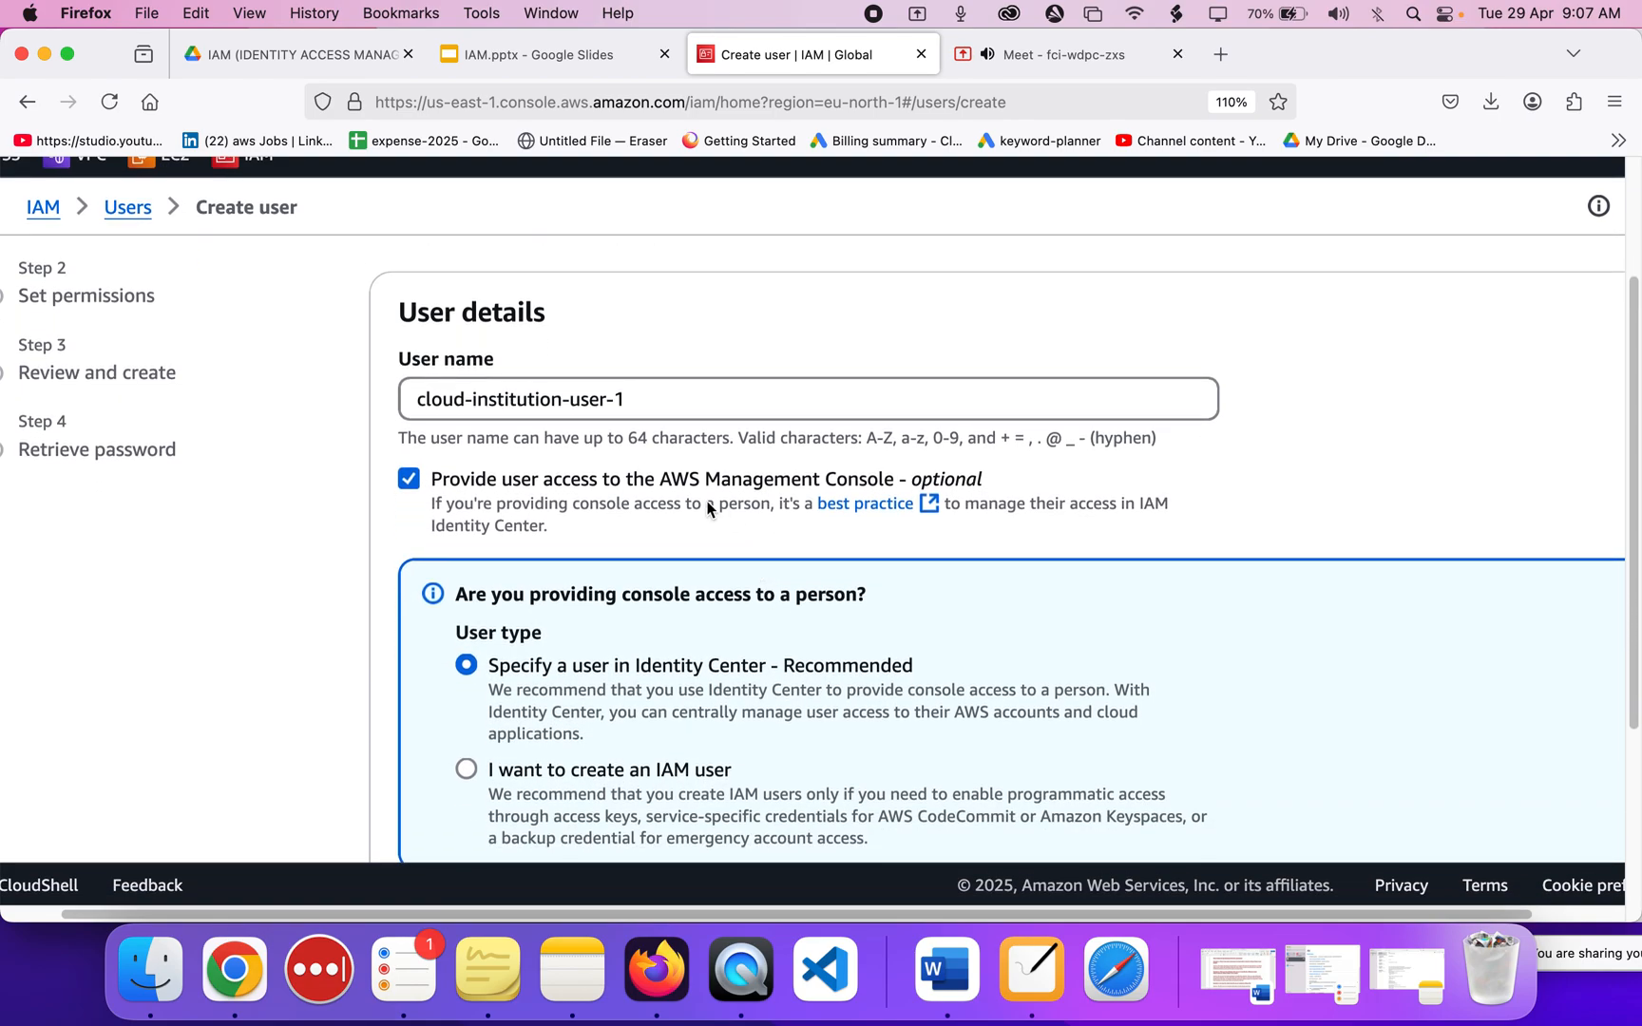
left_click_drag(670, 479, 803, 485)
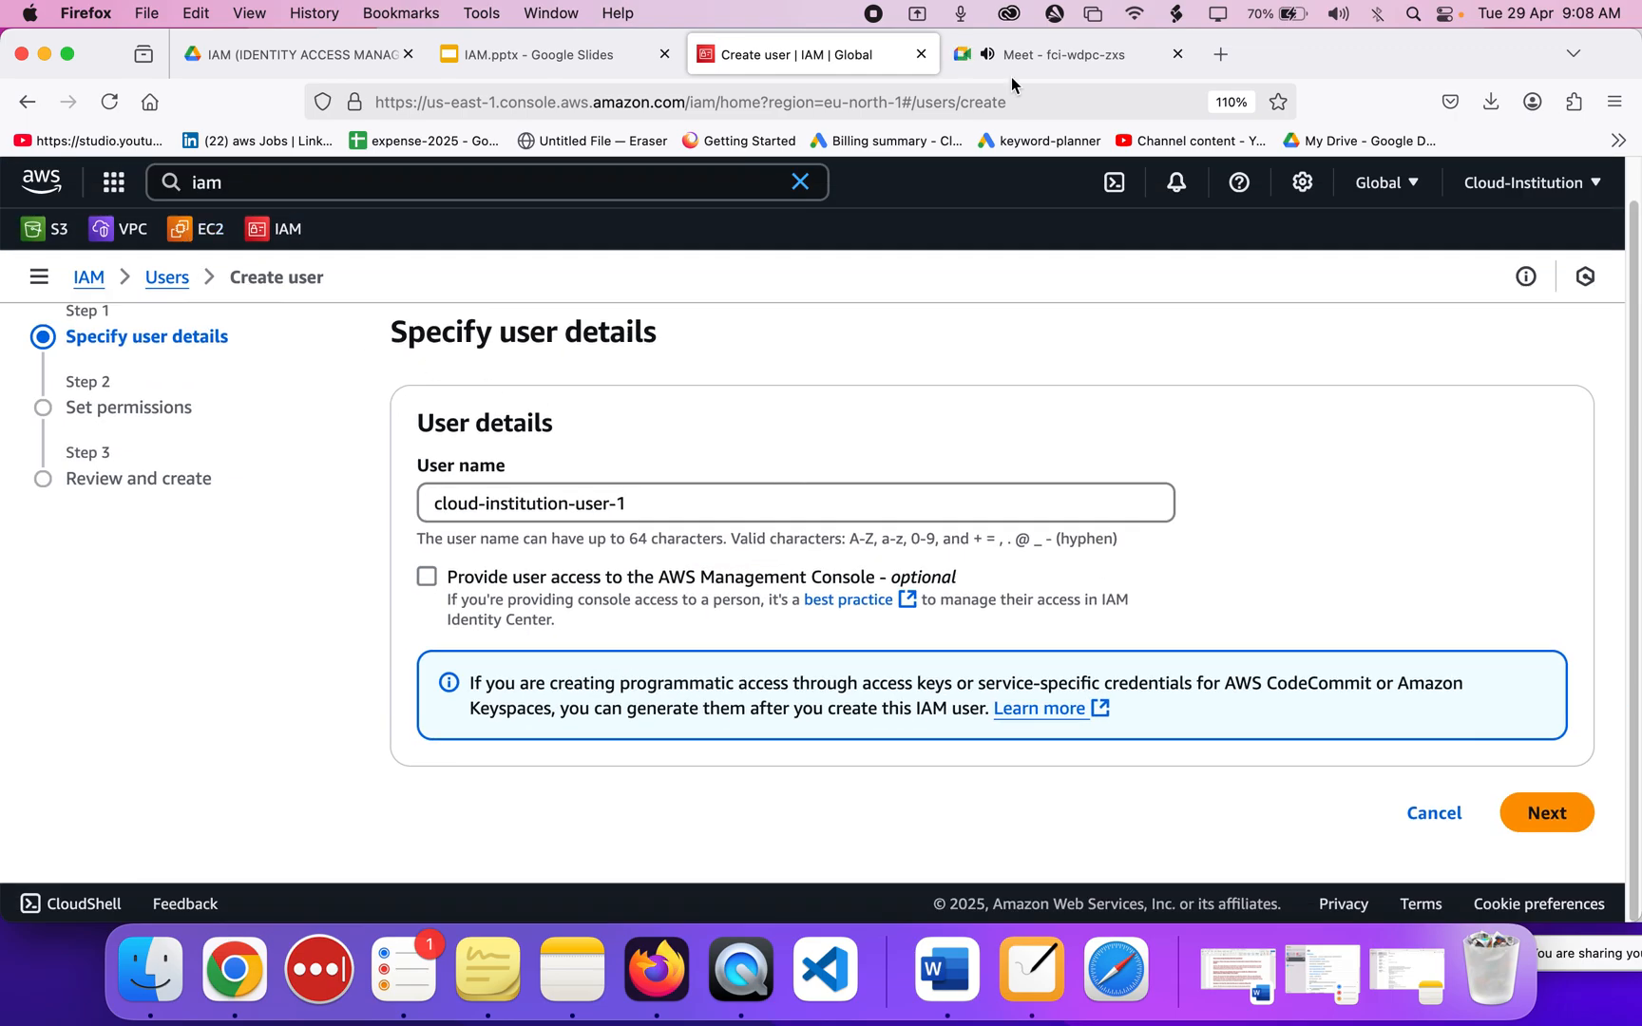
left_click(425, 577)
scroll(426, 577, "down", 5)
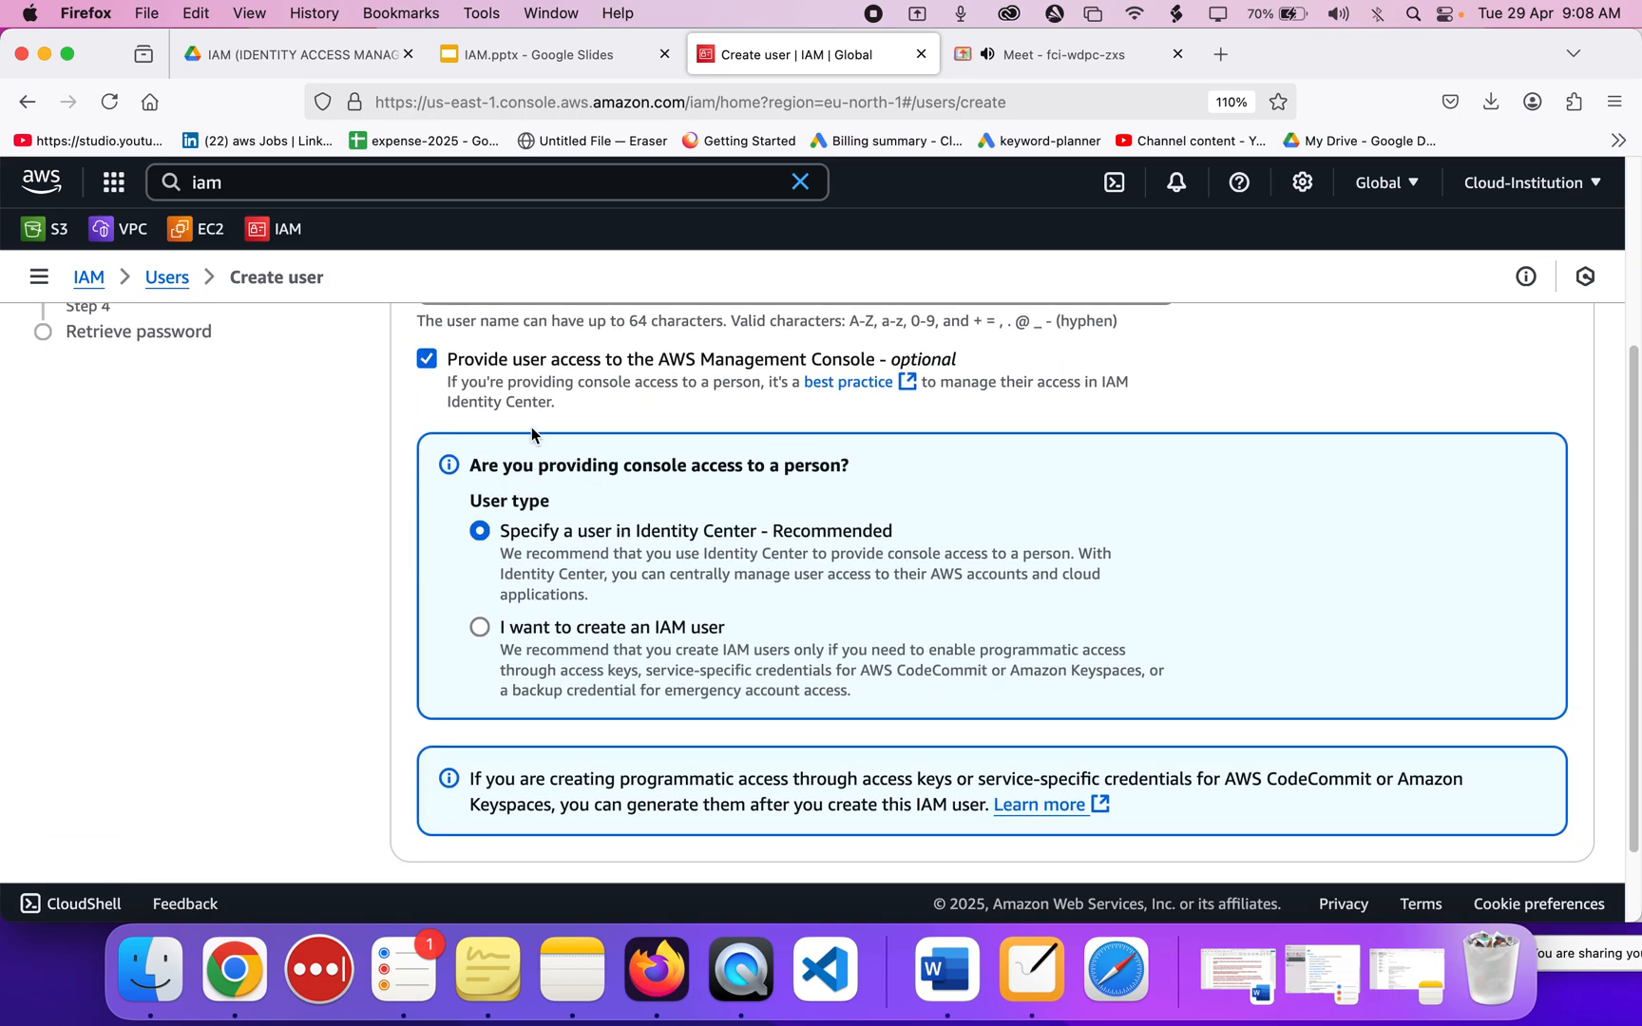
scroll(575, 501, "up", 5)
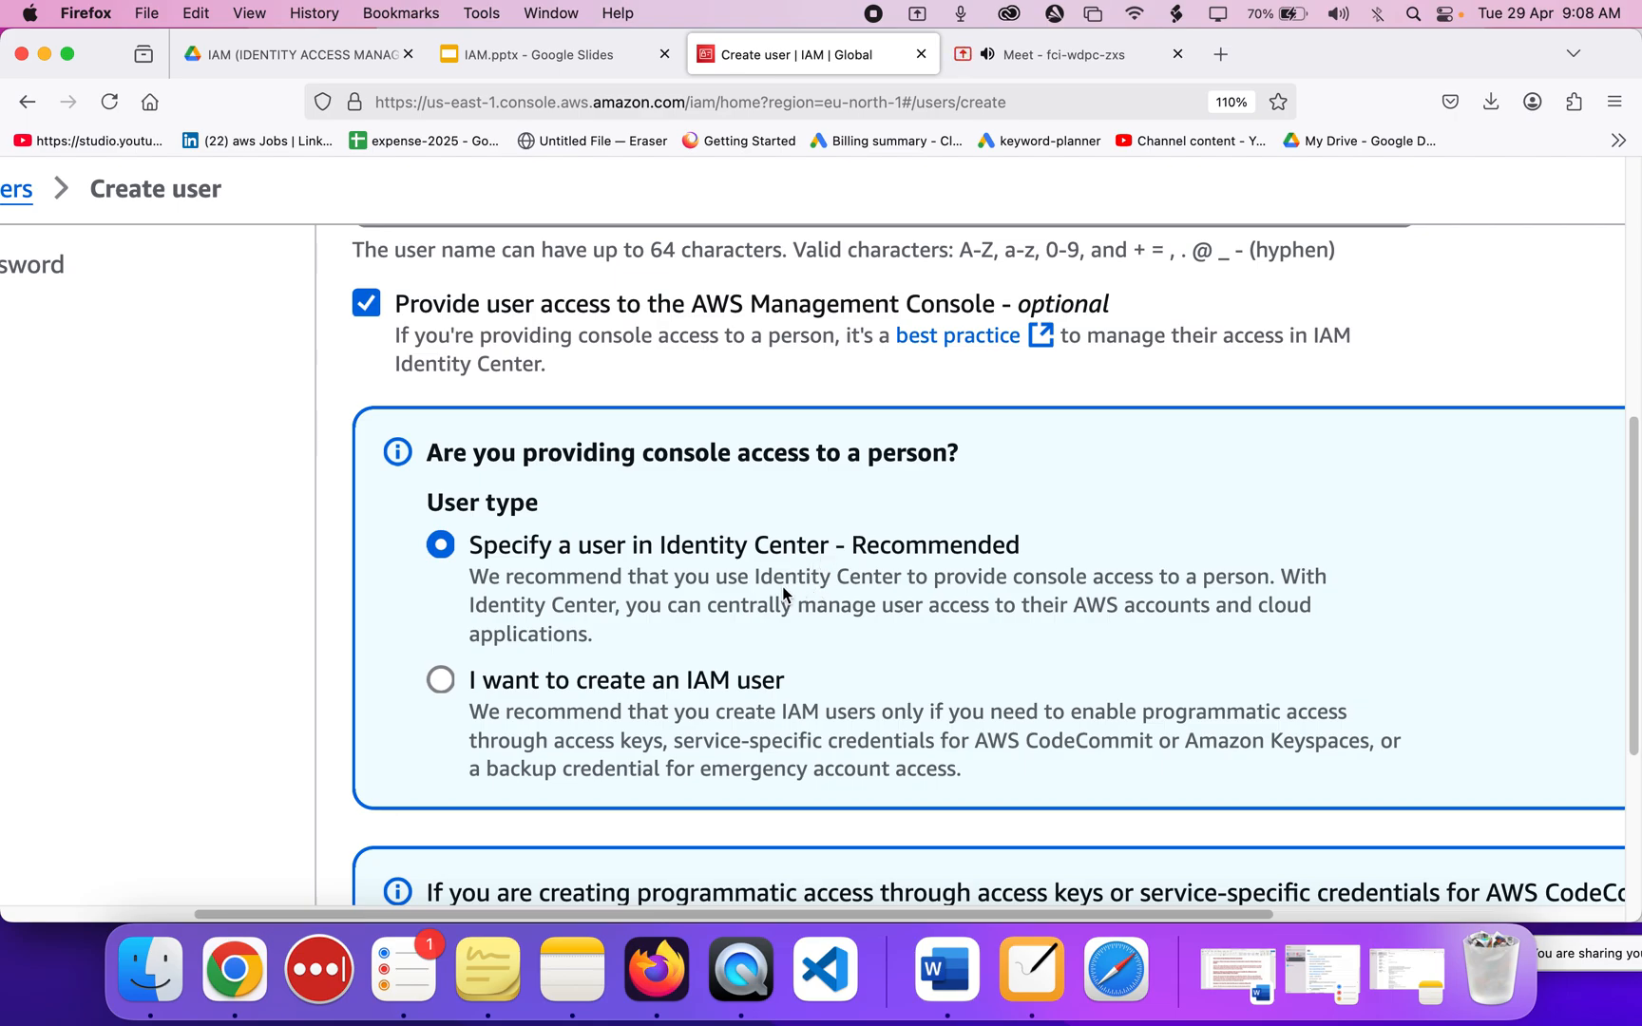
Choose 'I want to create an IAM user' as the user type.
left_click(436, 682)
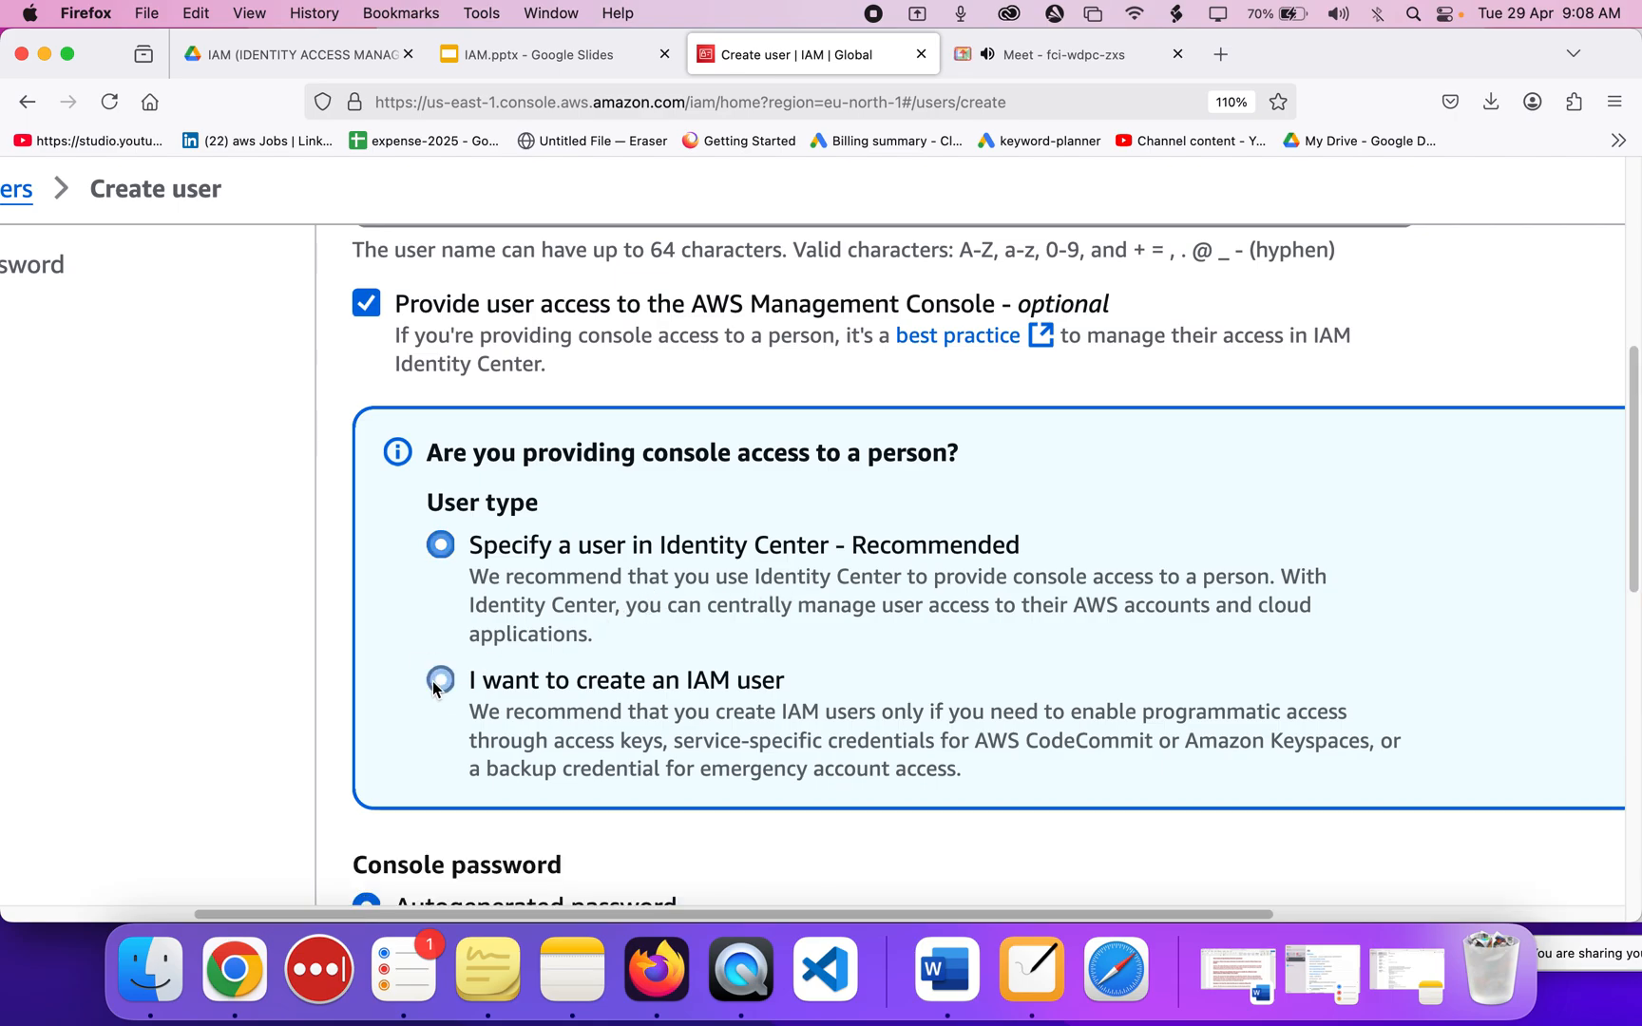
scroll(736, 643, "down", 3)
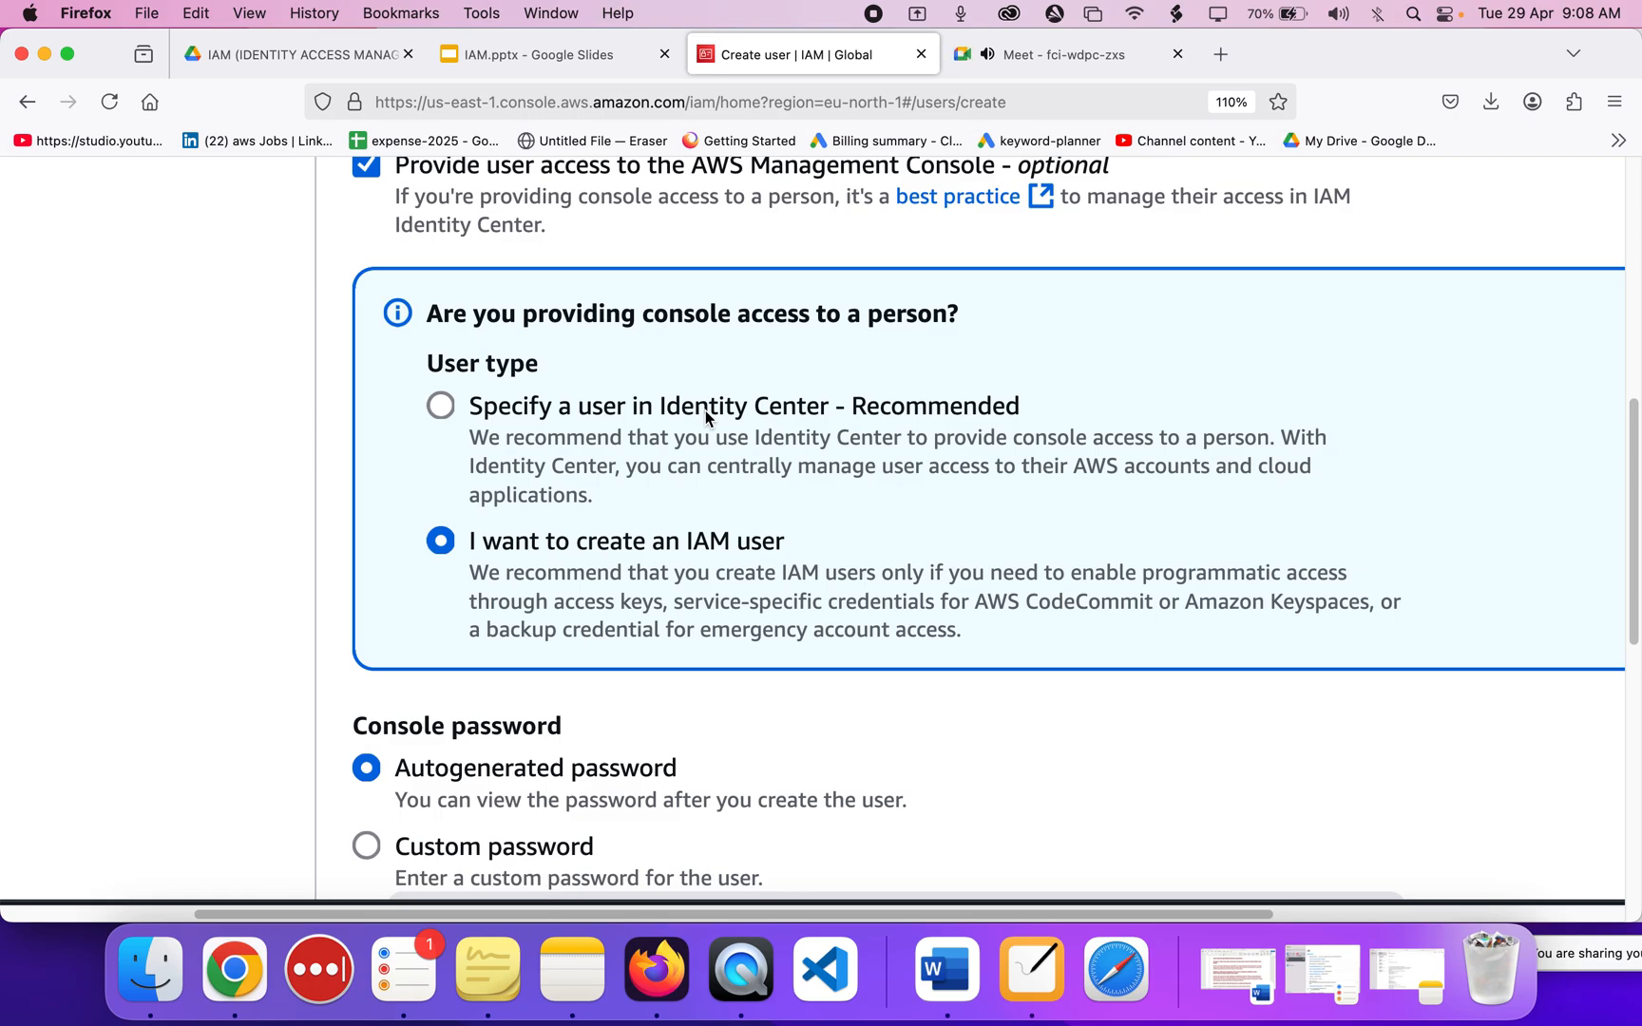
scroll(705, 411, "down", 2)
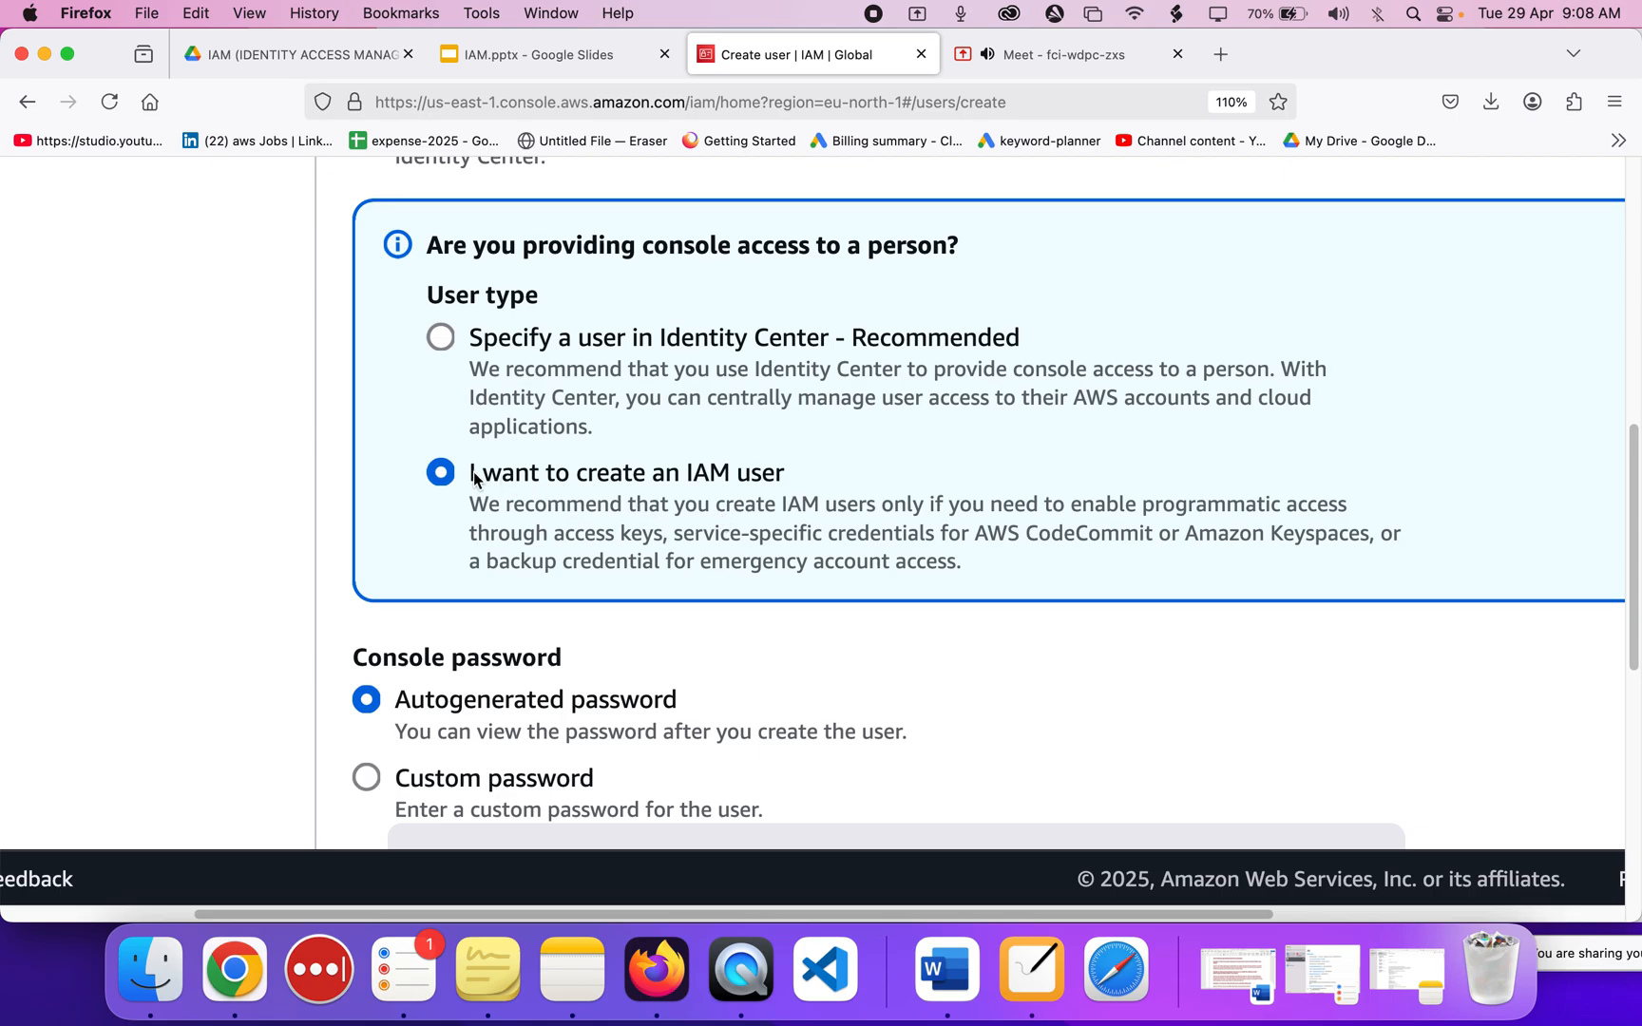
scroll(442, 480, "down", 5)
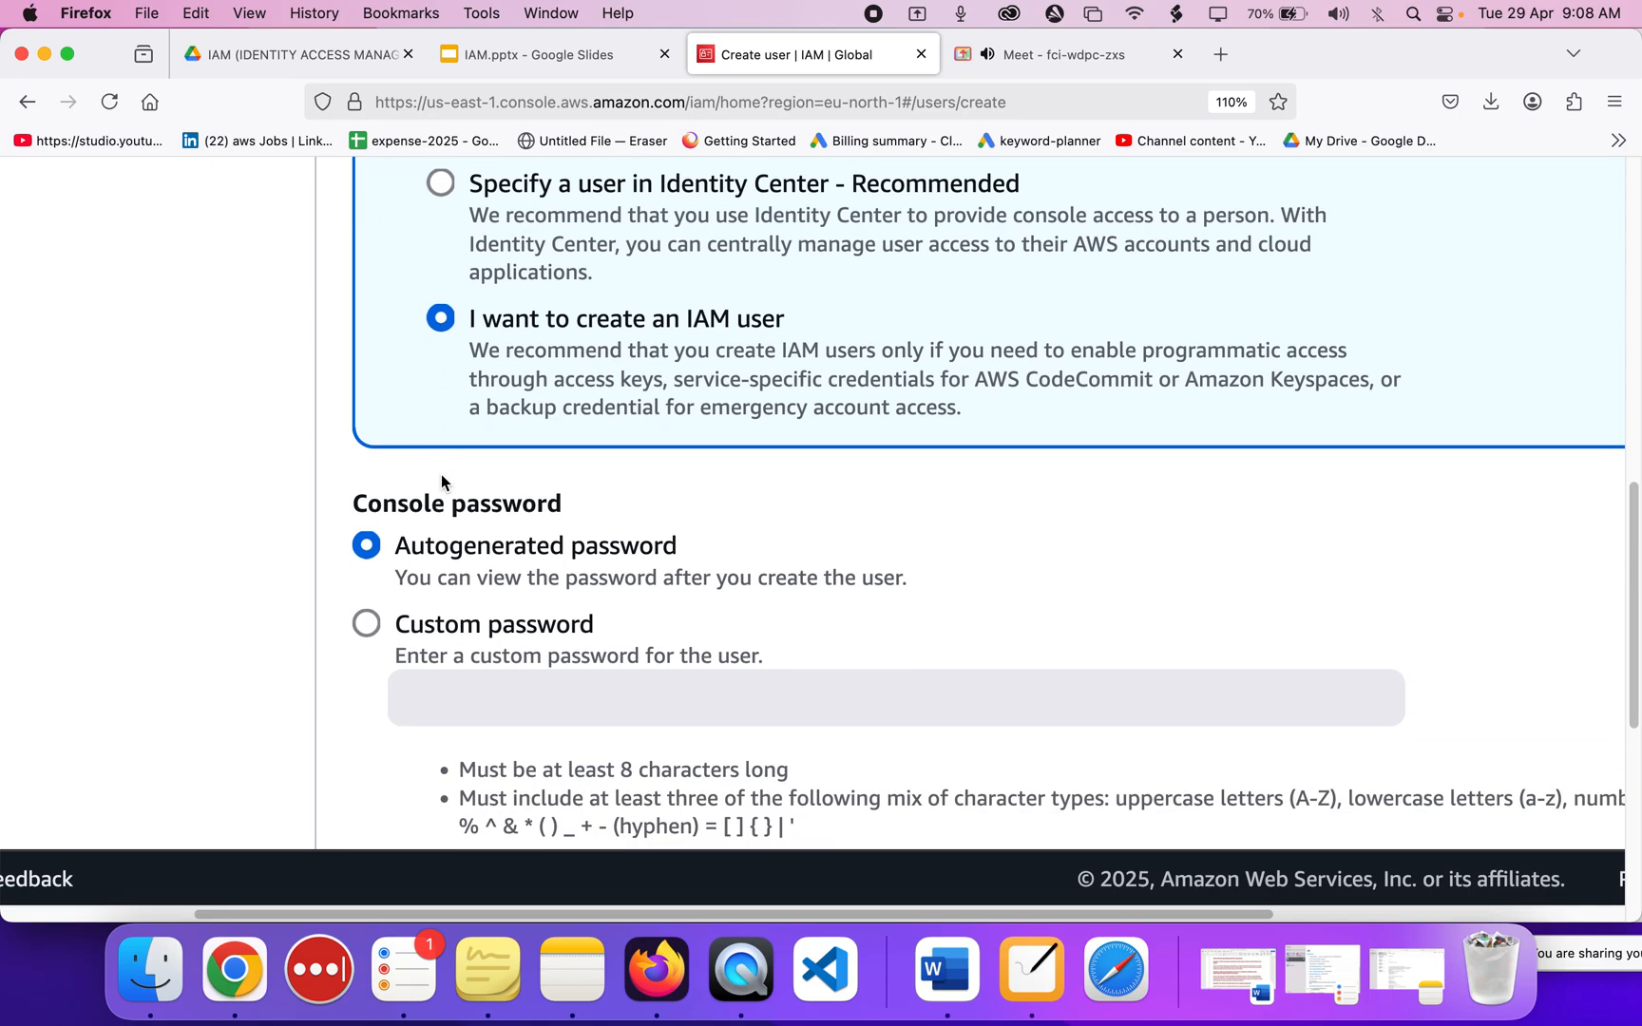
scroll(442, 480, "down", 3)
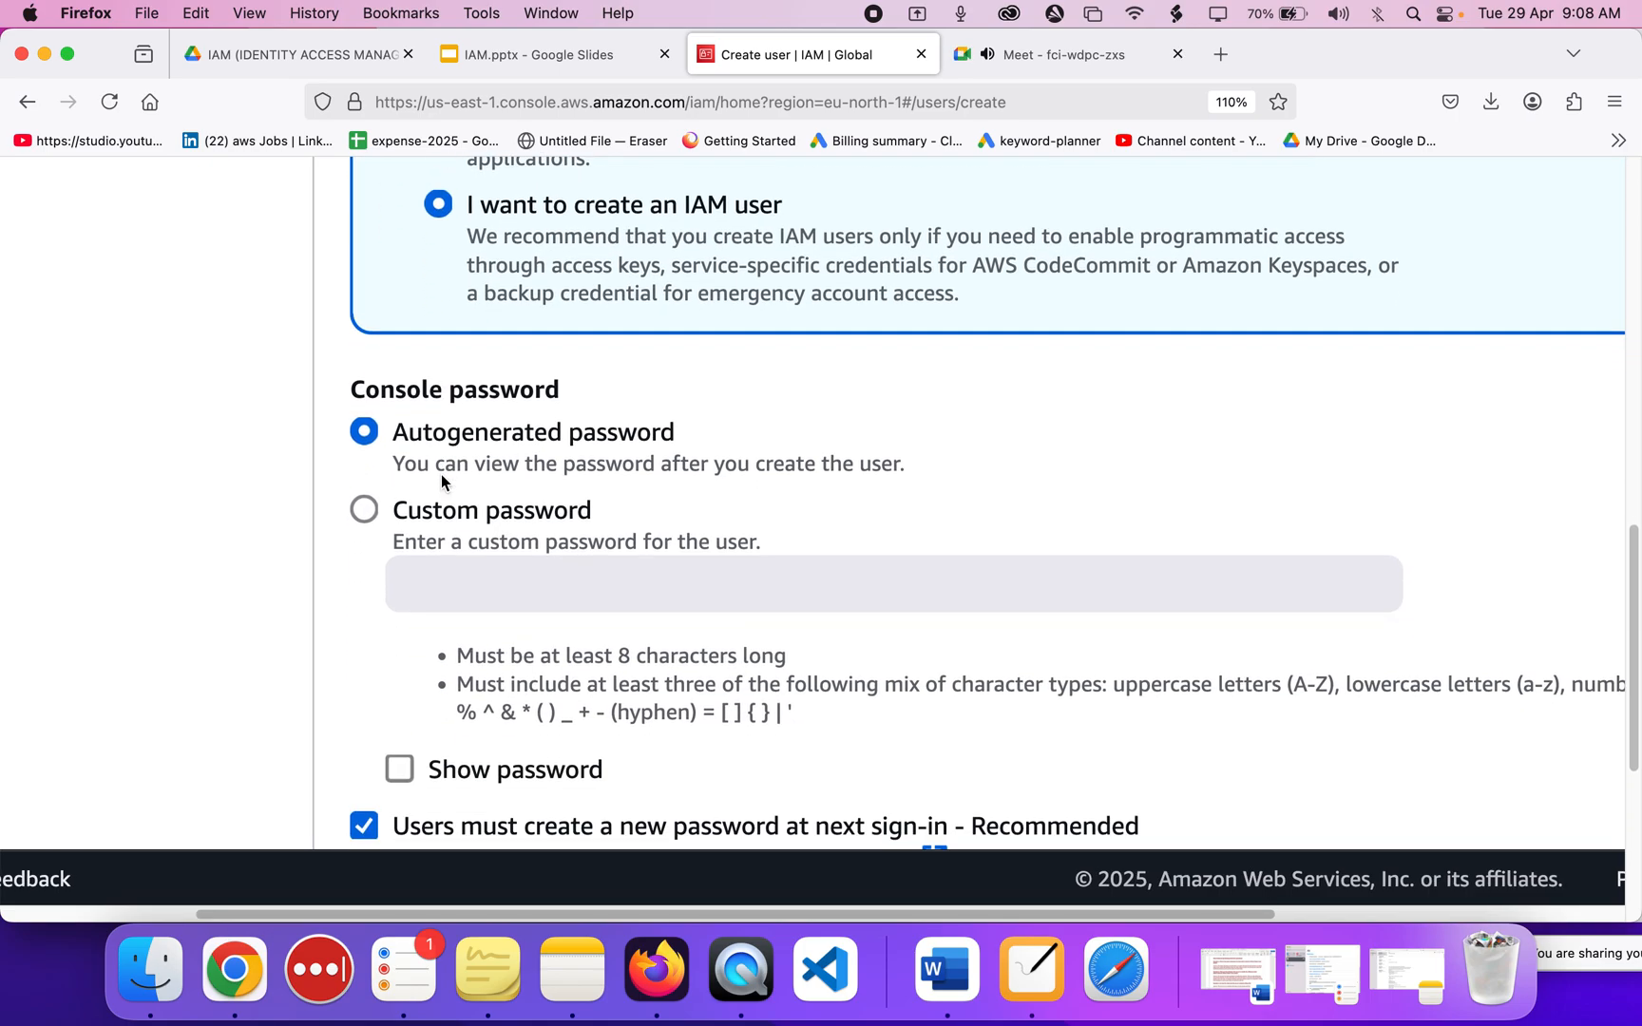
Settle on the Custom password option for the console password.
left_click(362, 512)
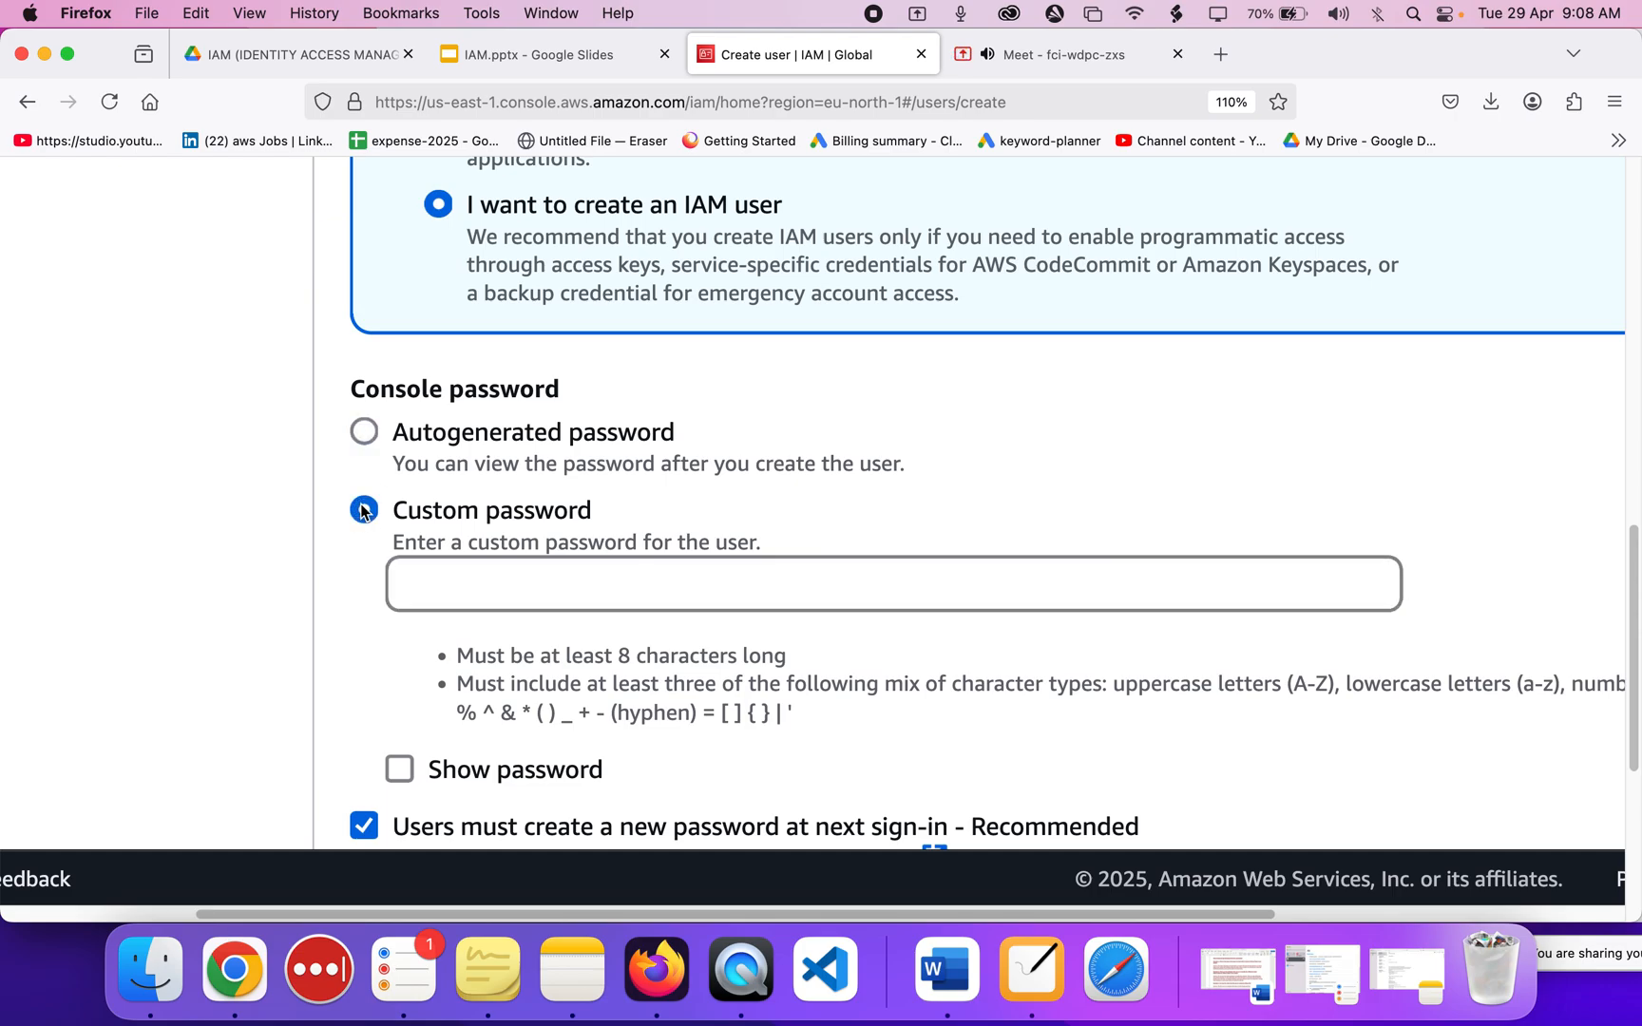
scroll(363, 512, "down", 2)
left_click(366, 377)
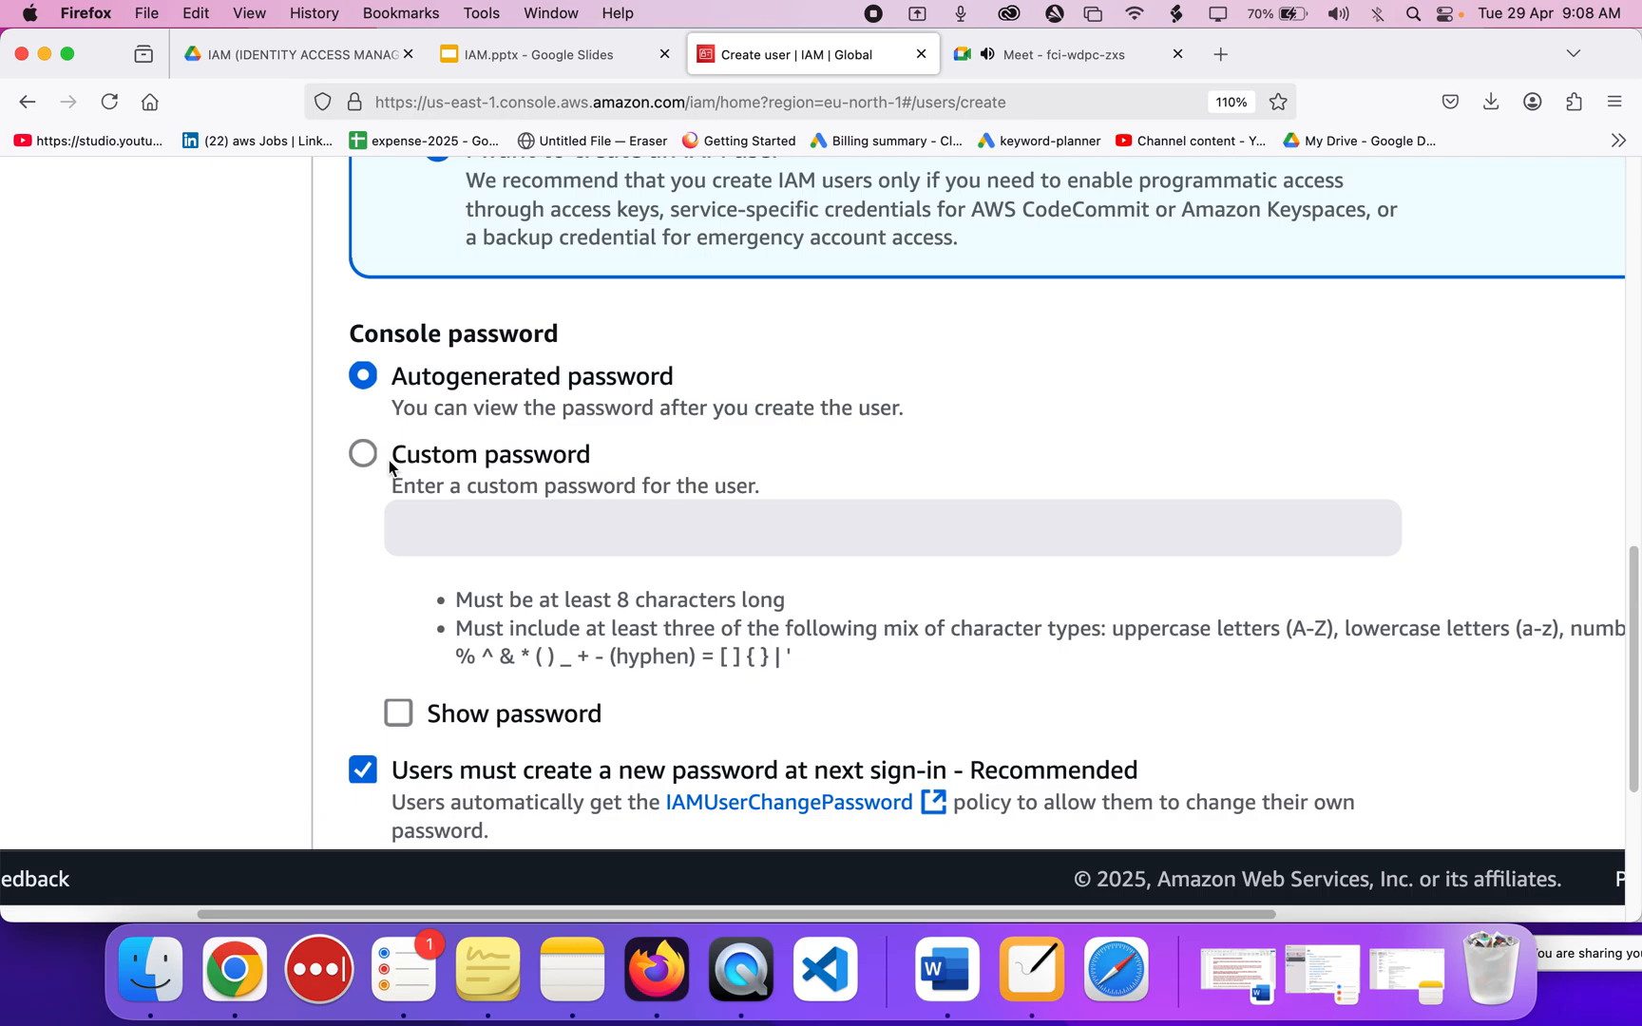
left_click(396, 378)
left_click_drag(396, 378, 663, 385)
left_click(675, 381)
scroll(600, 421, "down", 3)
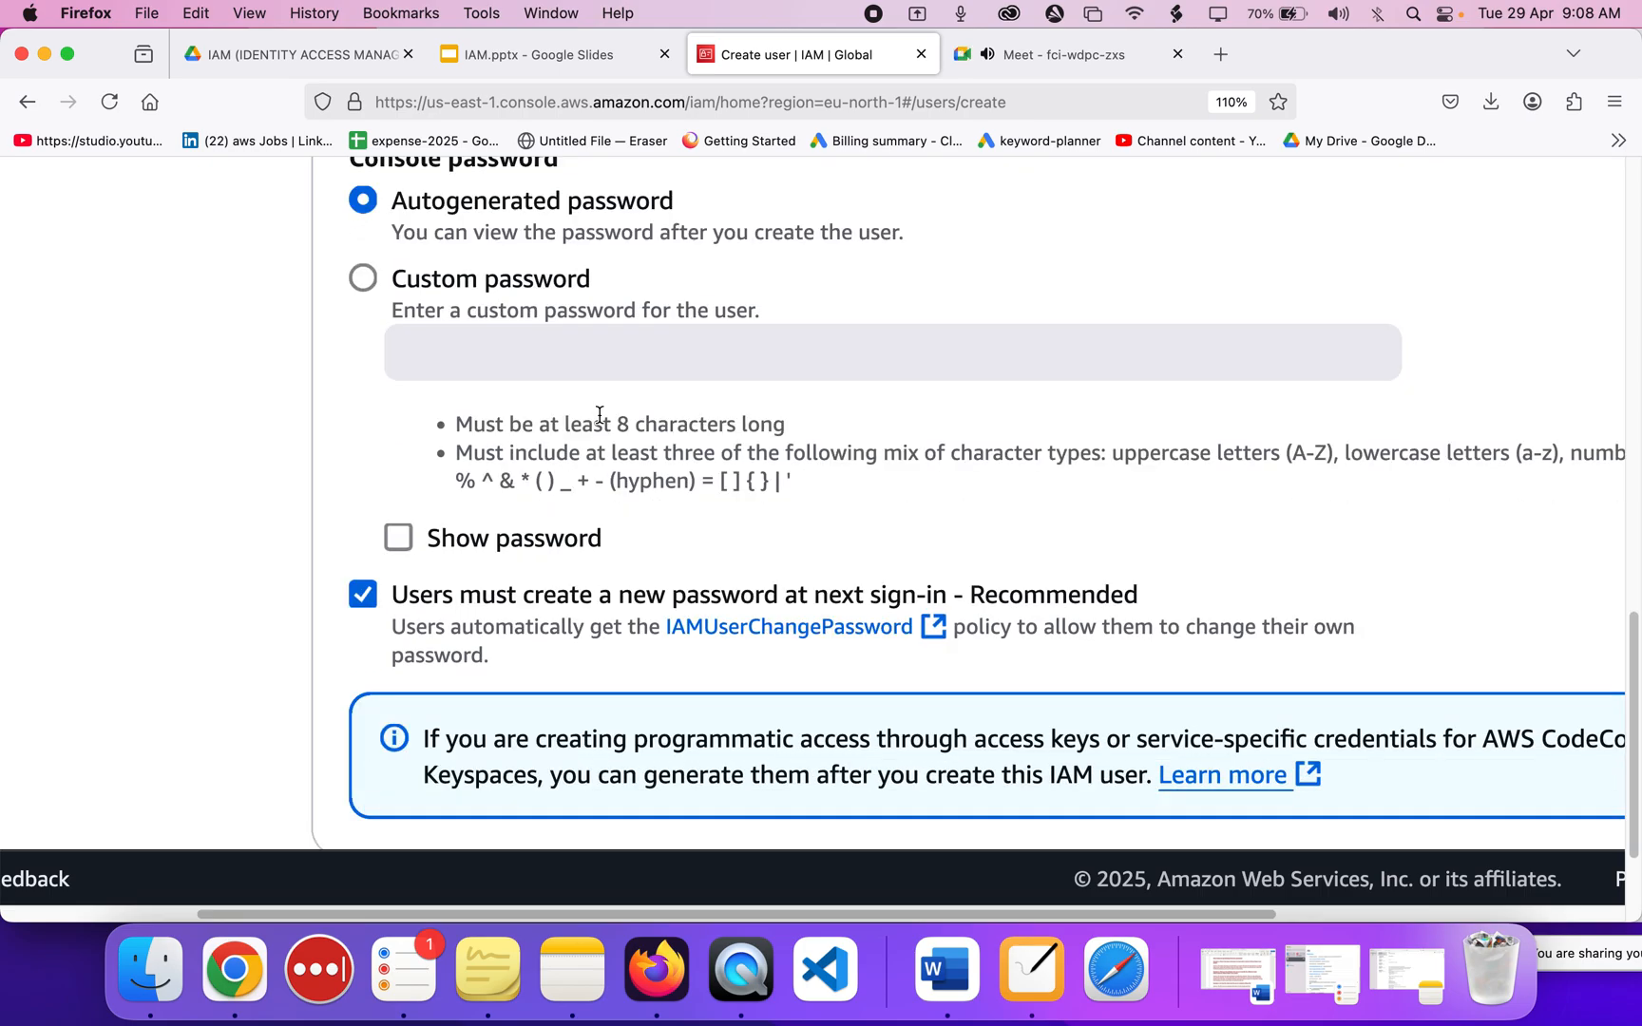
left_click(409, 283)
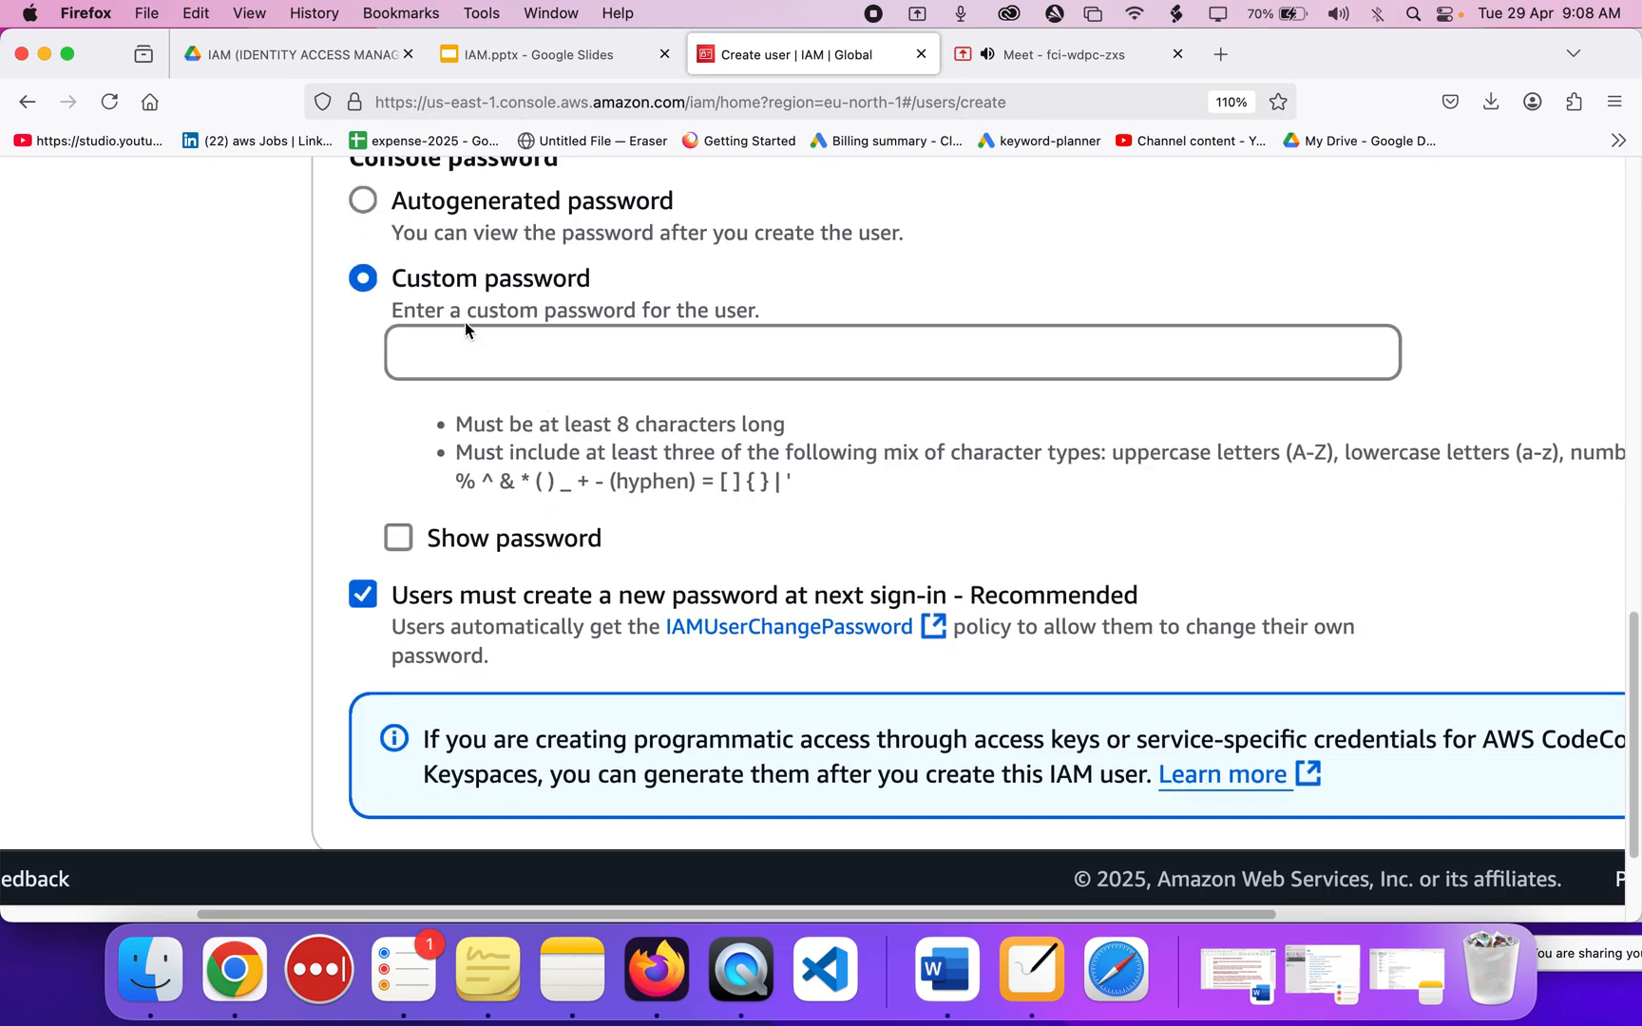
Type the custom console password into the password field.
left_click(471, 355)
type("••••••••")
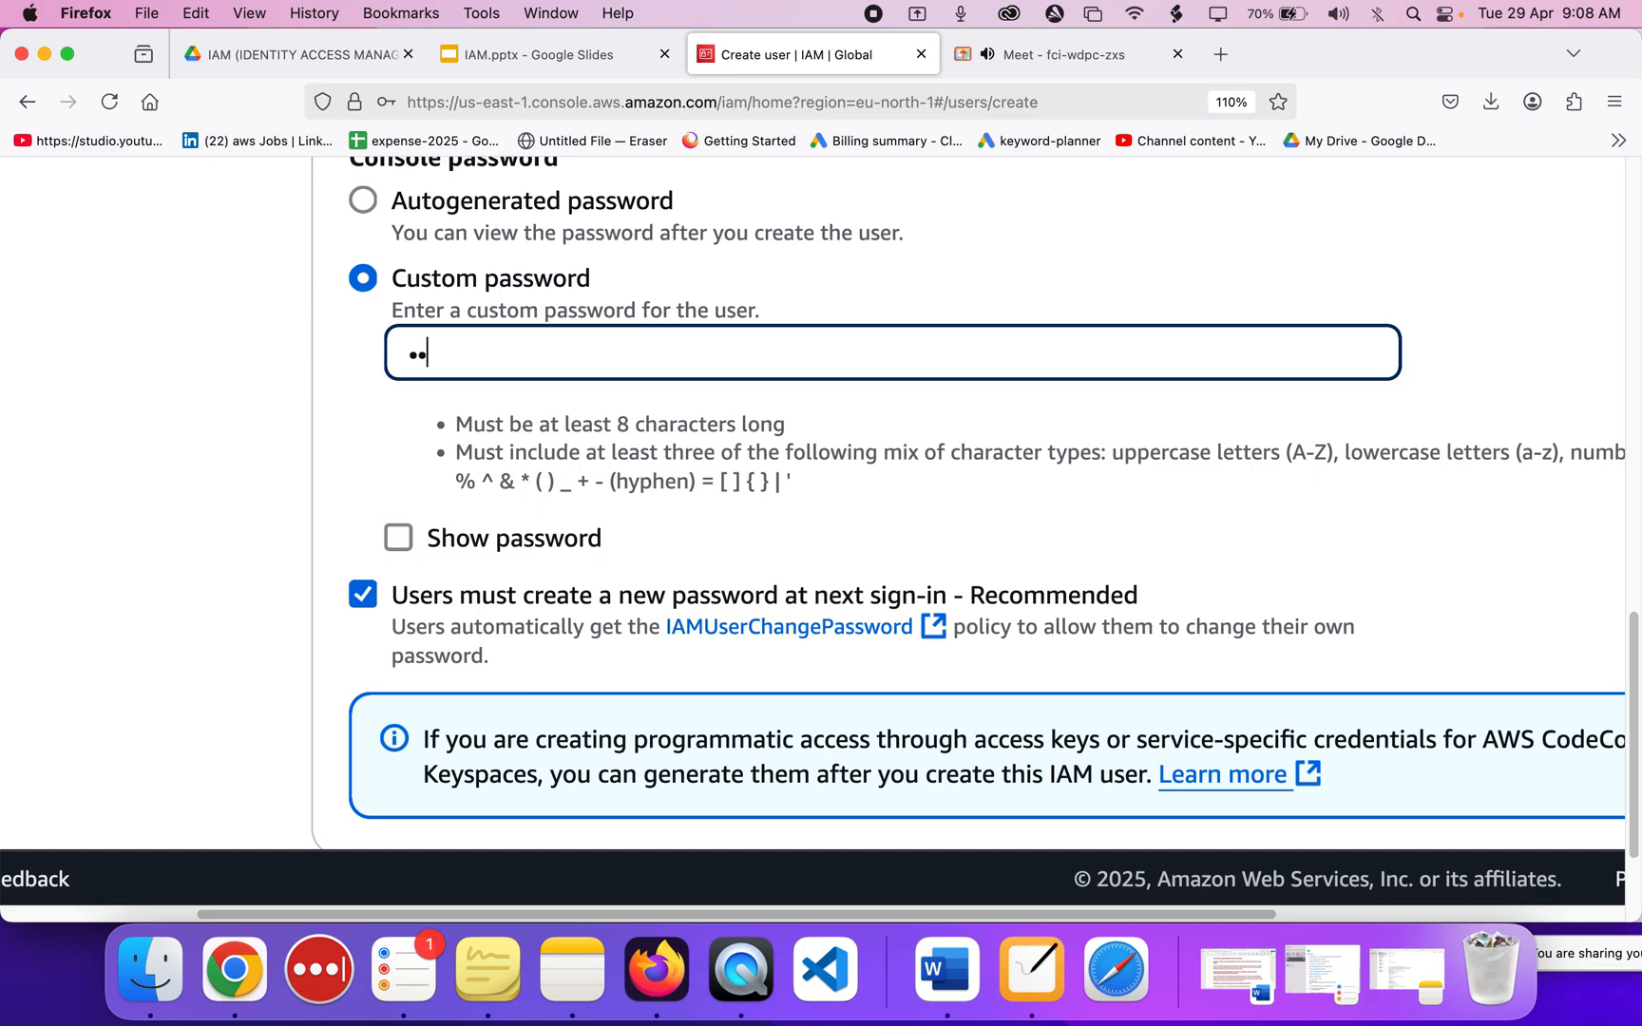
type("•")
scroll(392, 570, "right", 2)
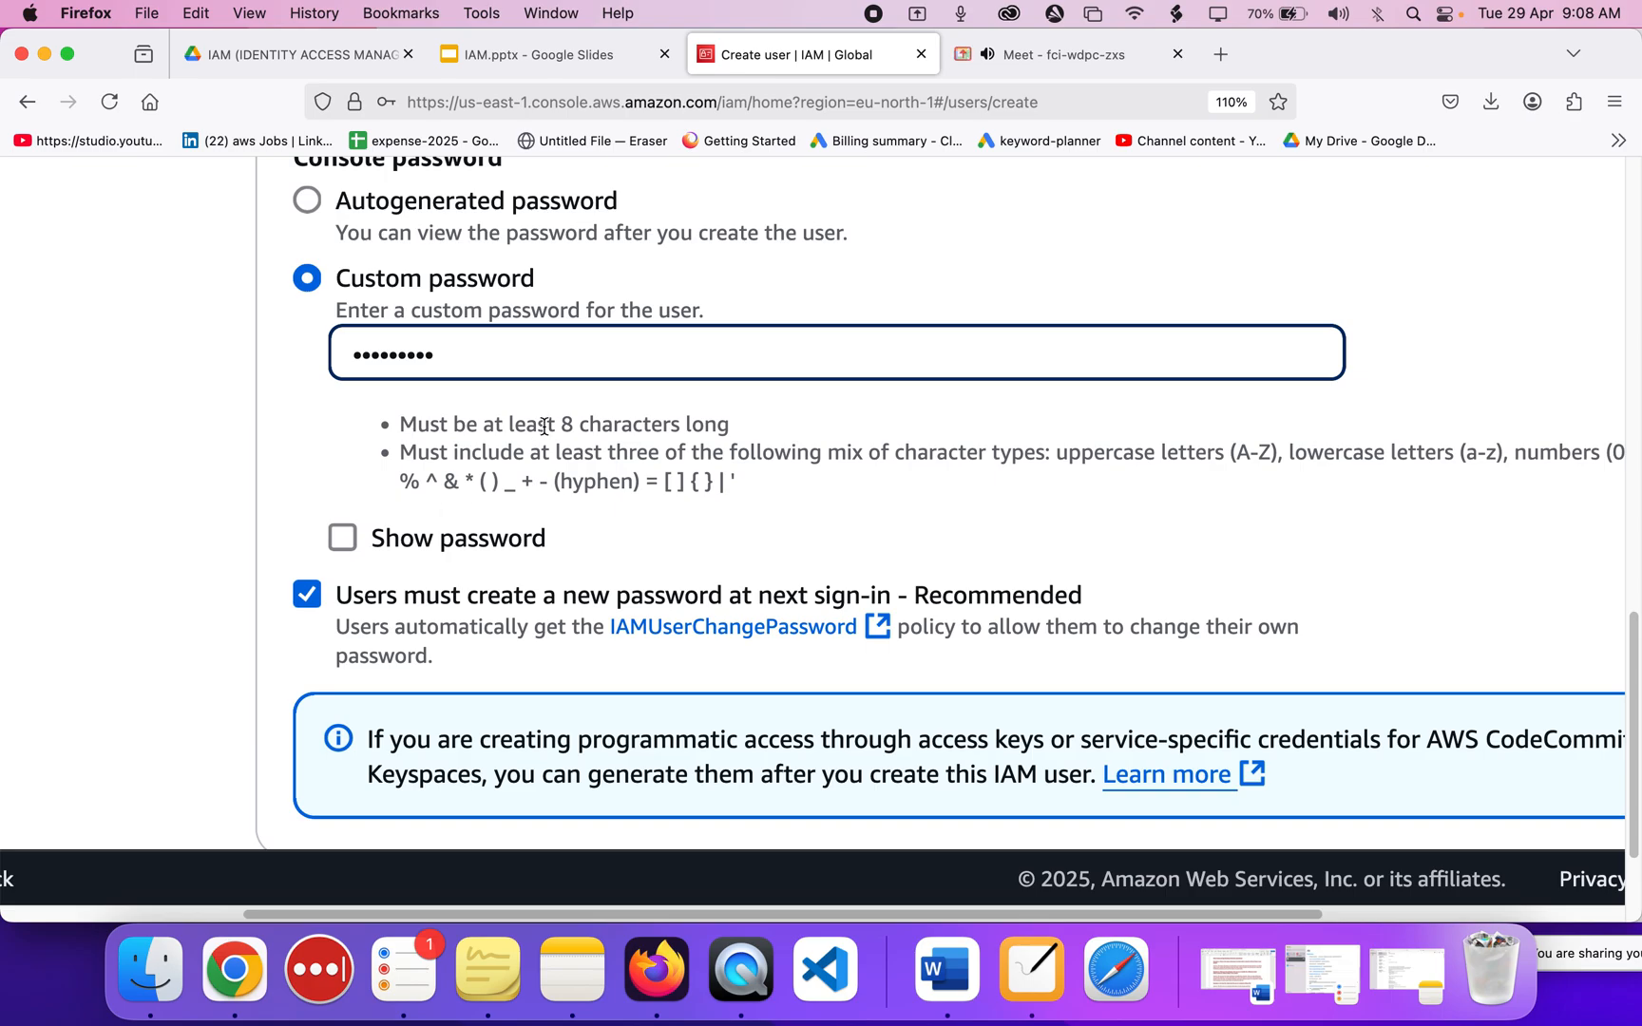
left_click_drag(733, 480, 403, 424)
left_click(404, 442)
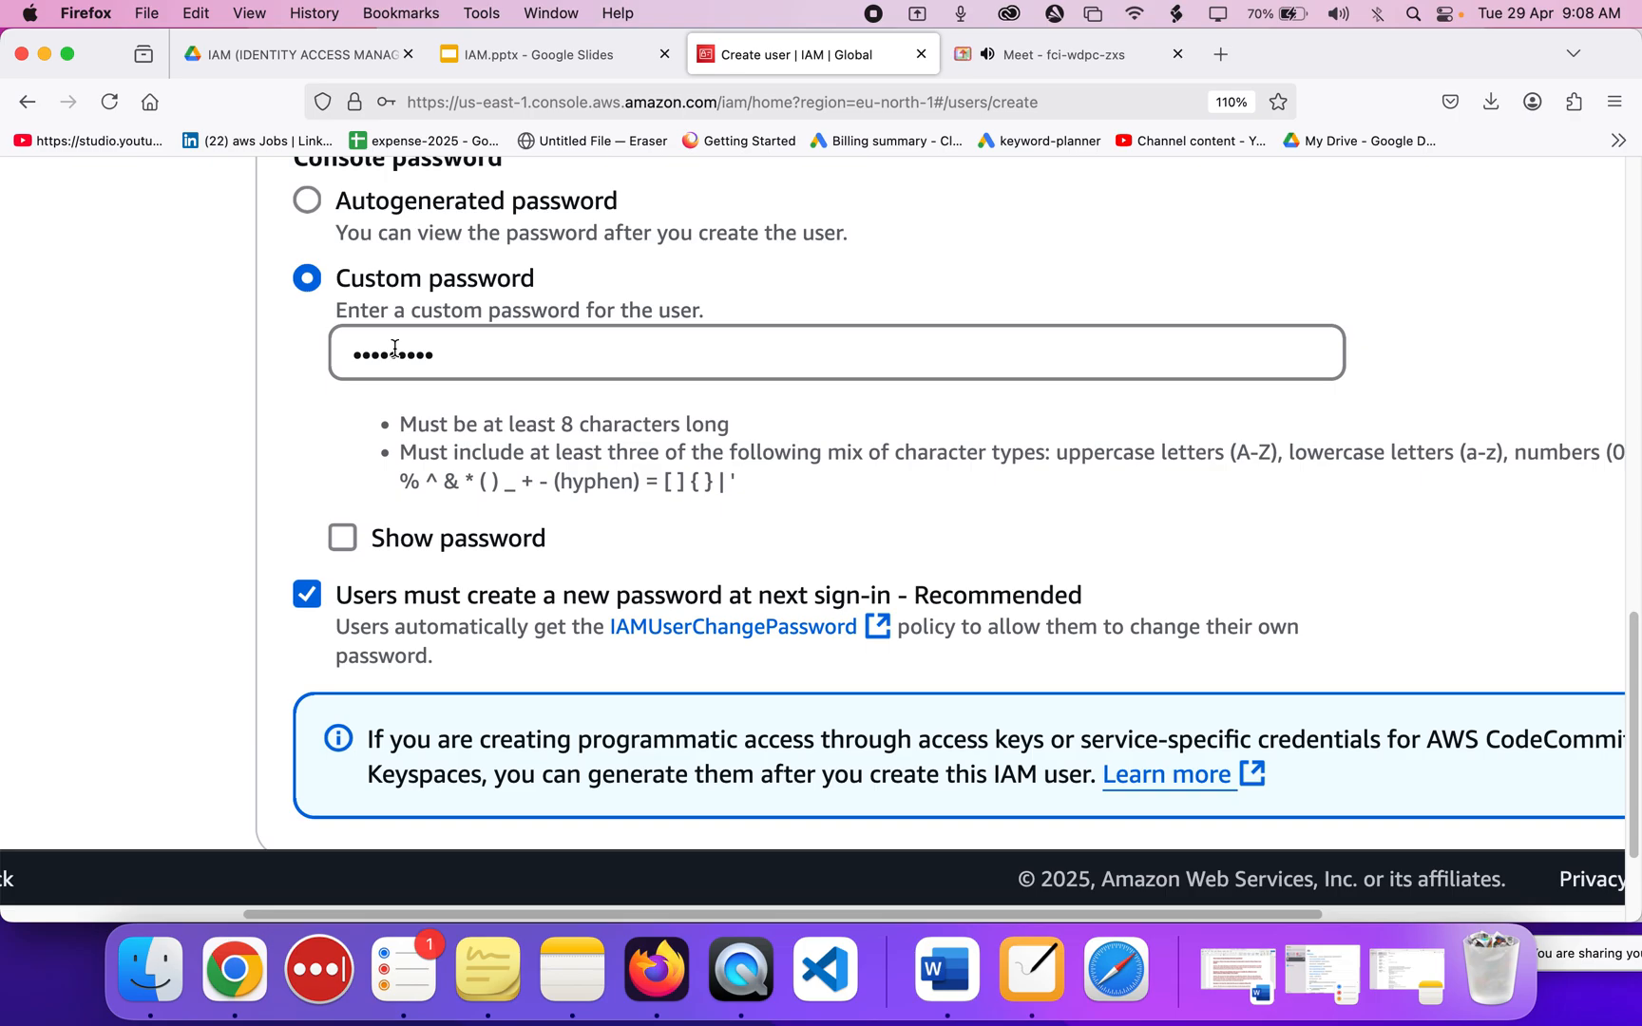
scroll(395, 349, "down", 3)
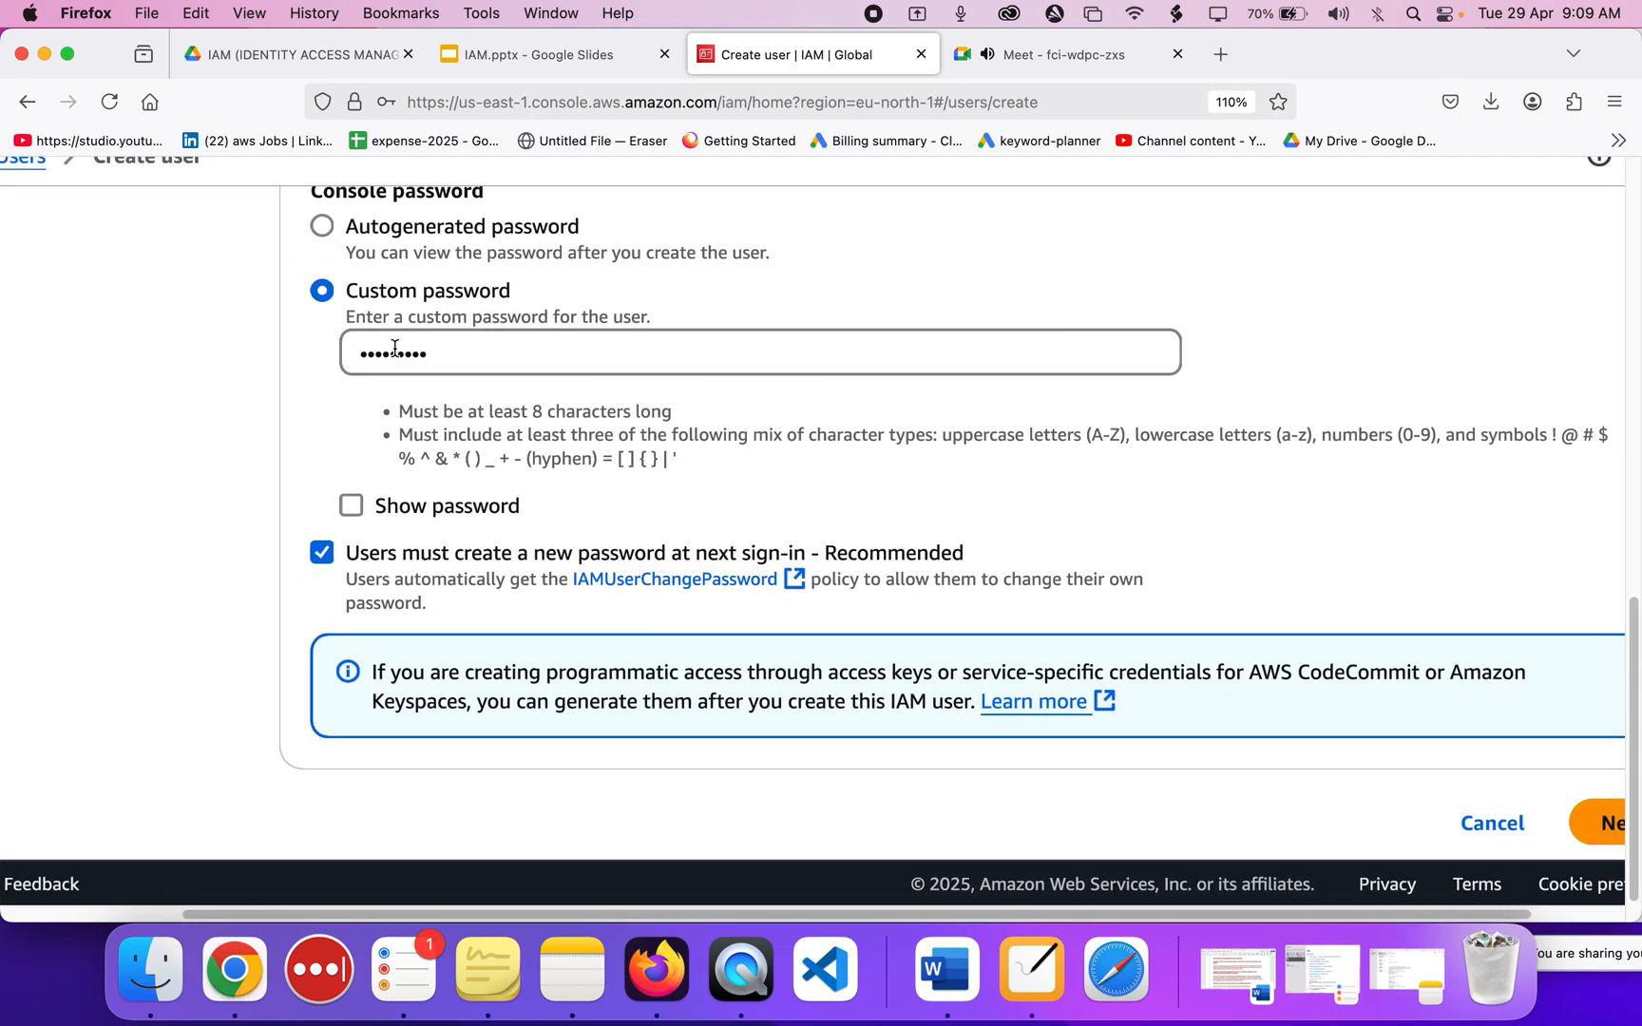
scroll(472, 549, "up", 3)
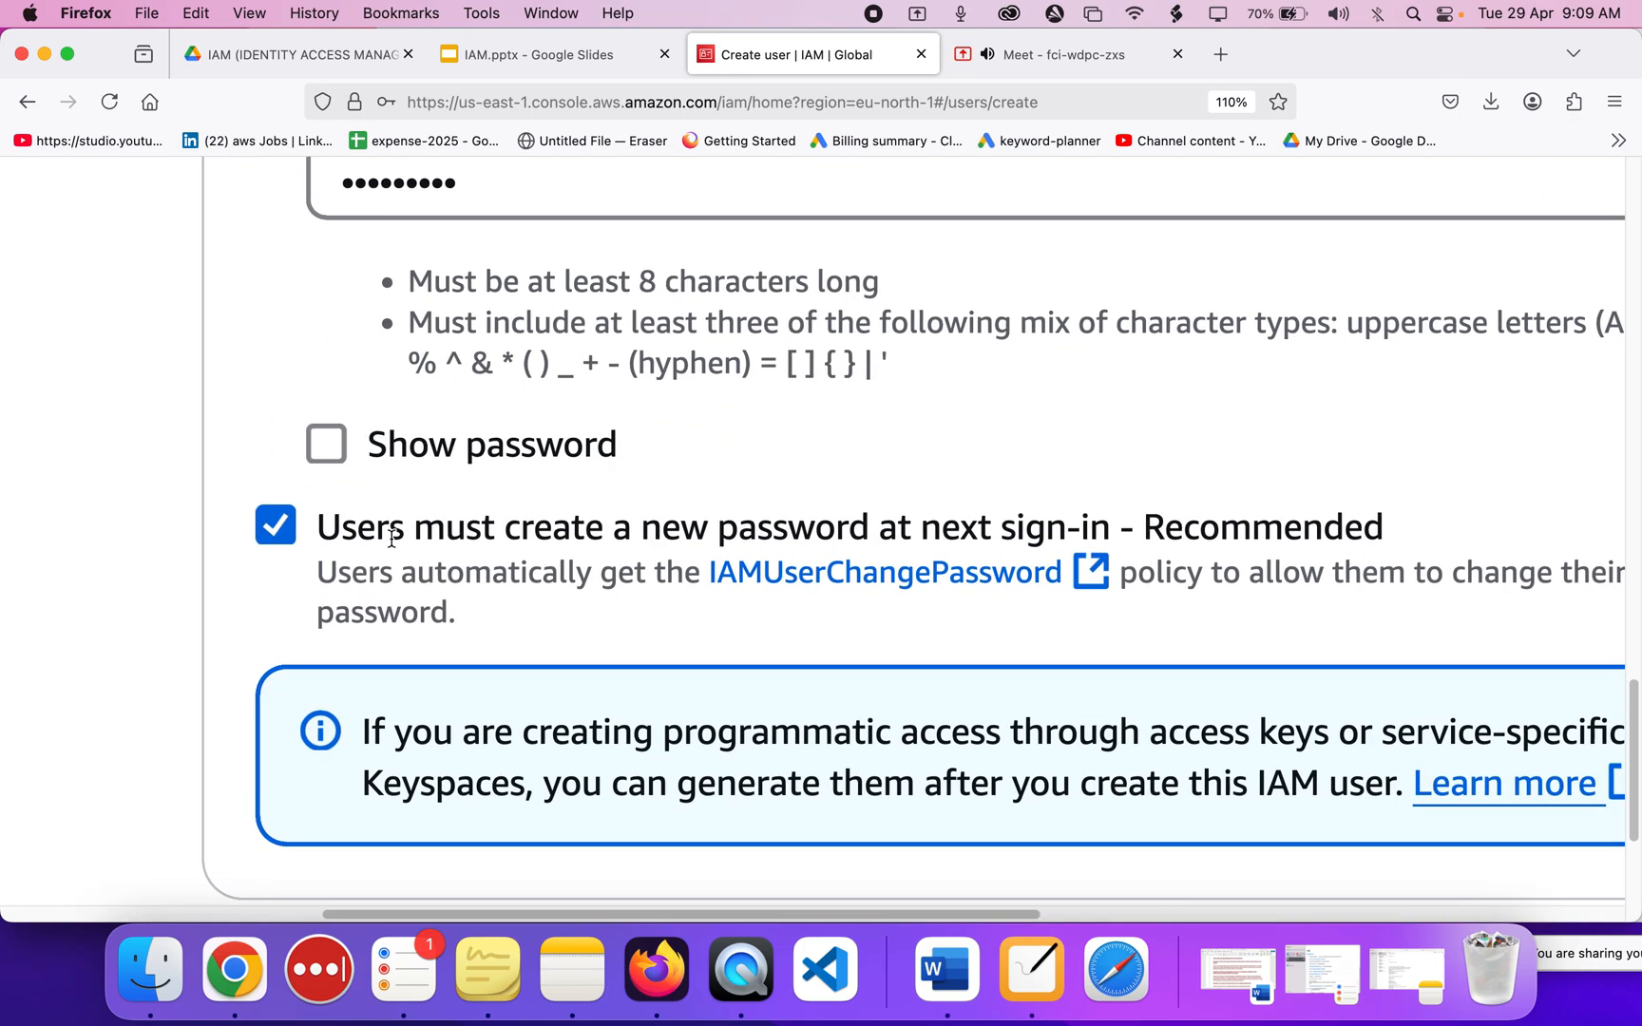
Keep 'Users must create a new password at next sign-in' checked.
left_click_drag(330, 526, 1145, 535)
left_click(1239, 525)
scroll(1238, 526, "down", 3)
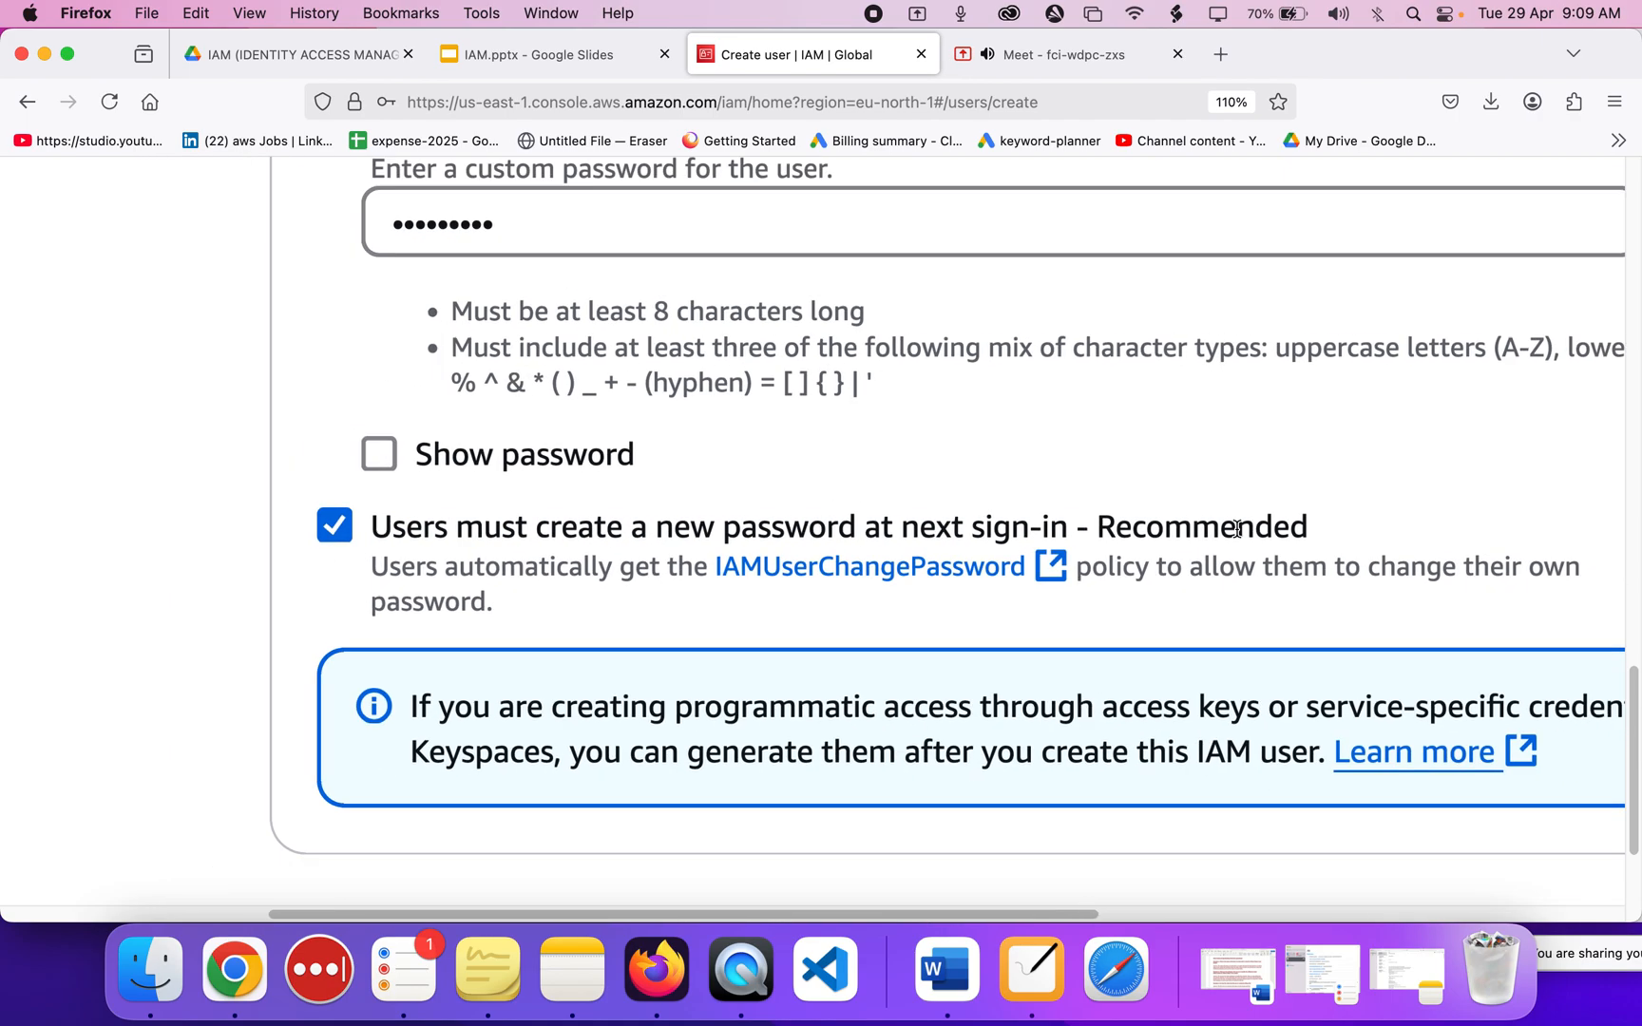
scroll(1237, 528, "up", 2)
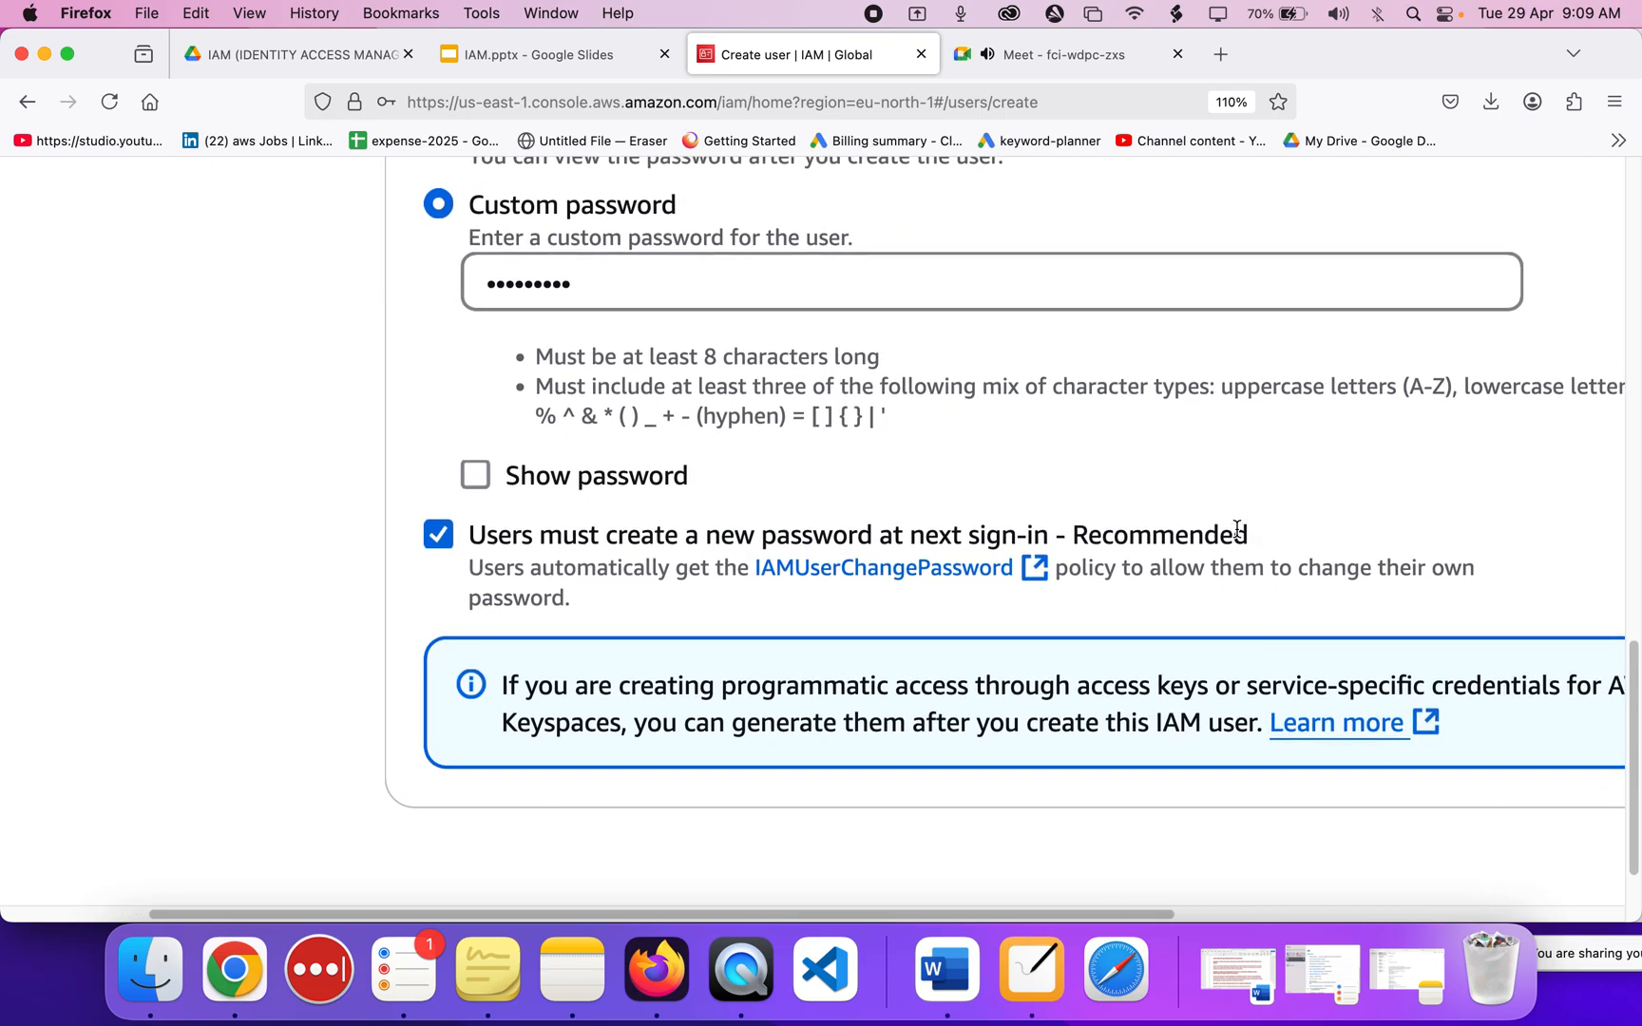
scroll(1237, 528, "right", 2)
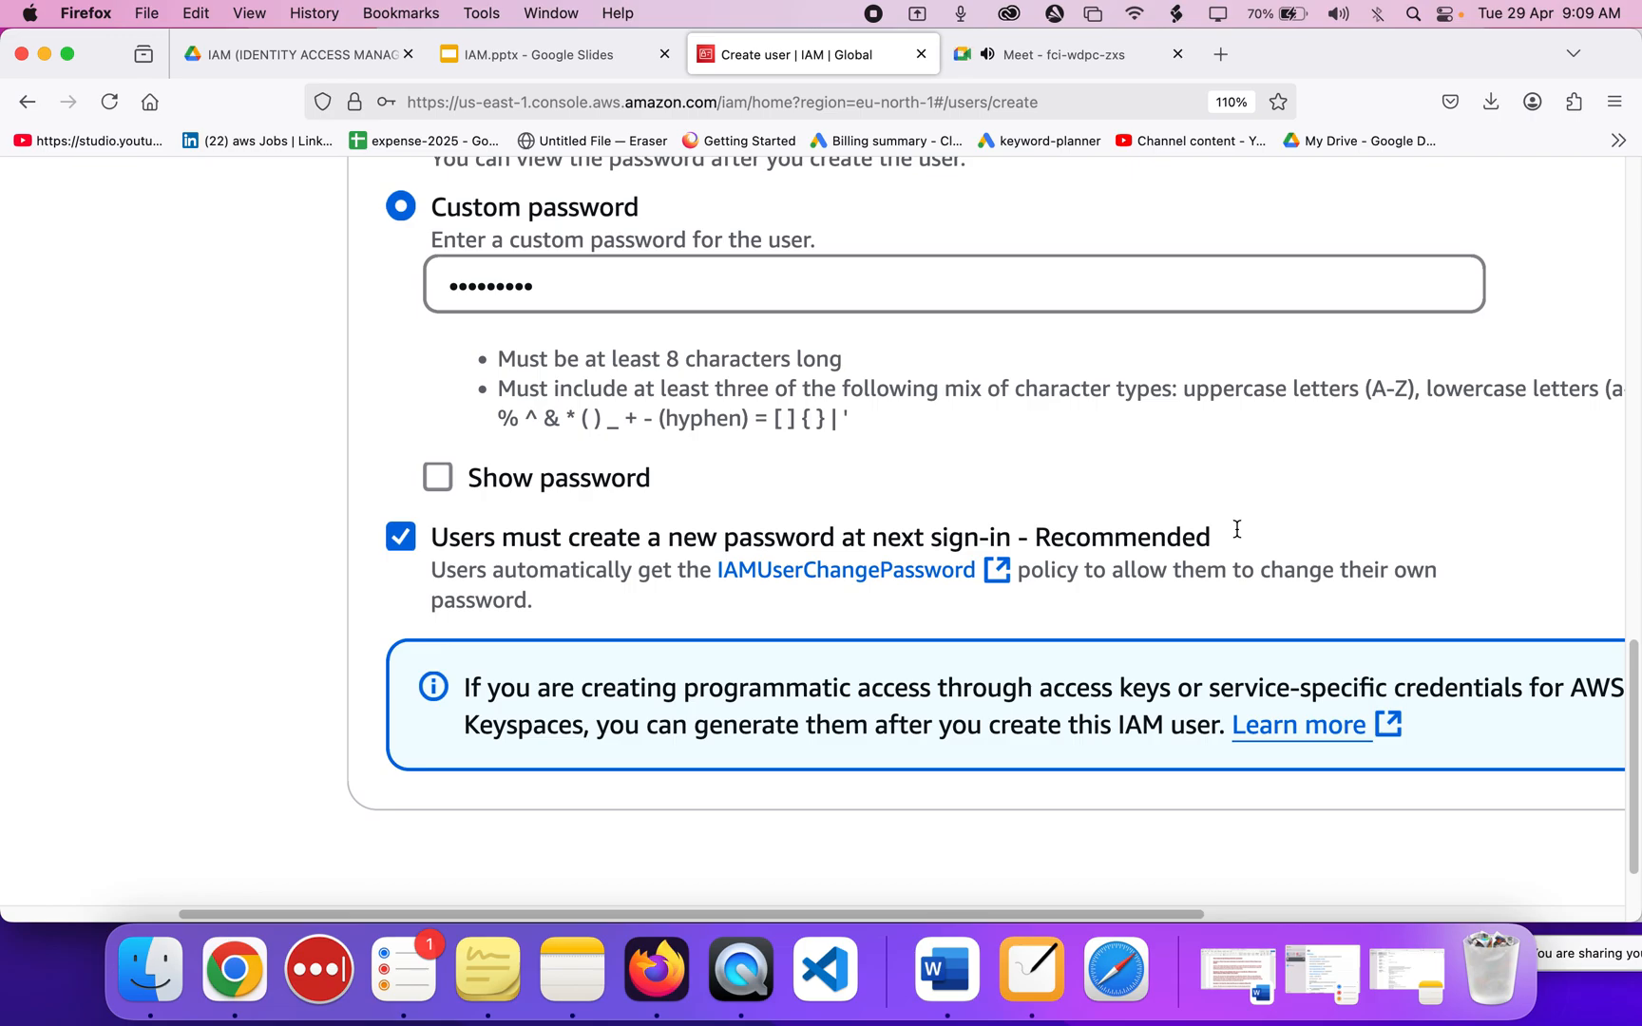
scroll(1236, 529, "right", 3)
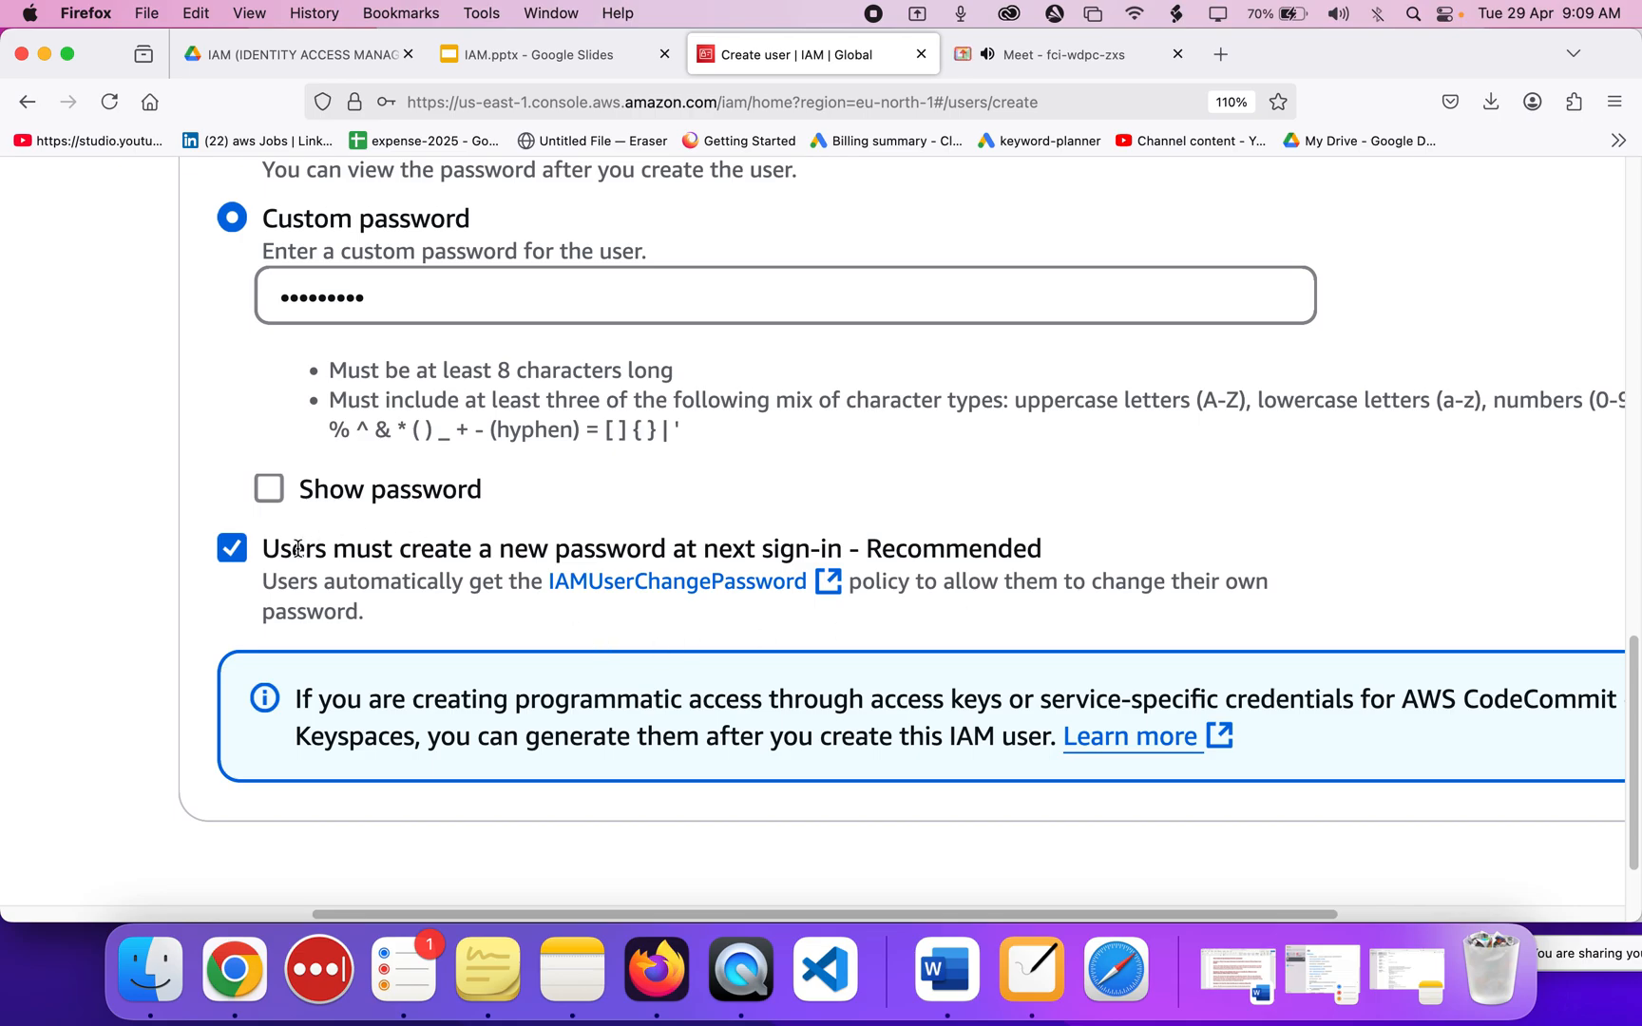
scroll(296, 549, "right", 2)
scroll(297, 549, "down", 3)
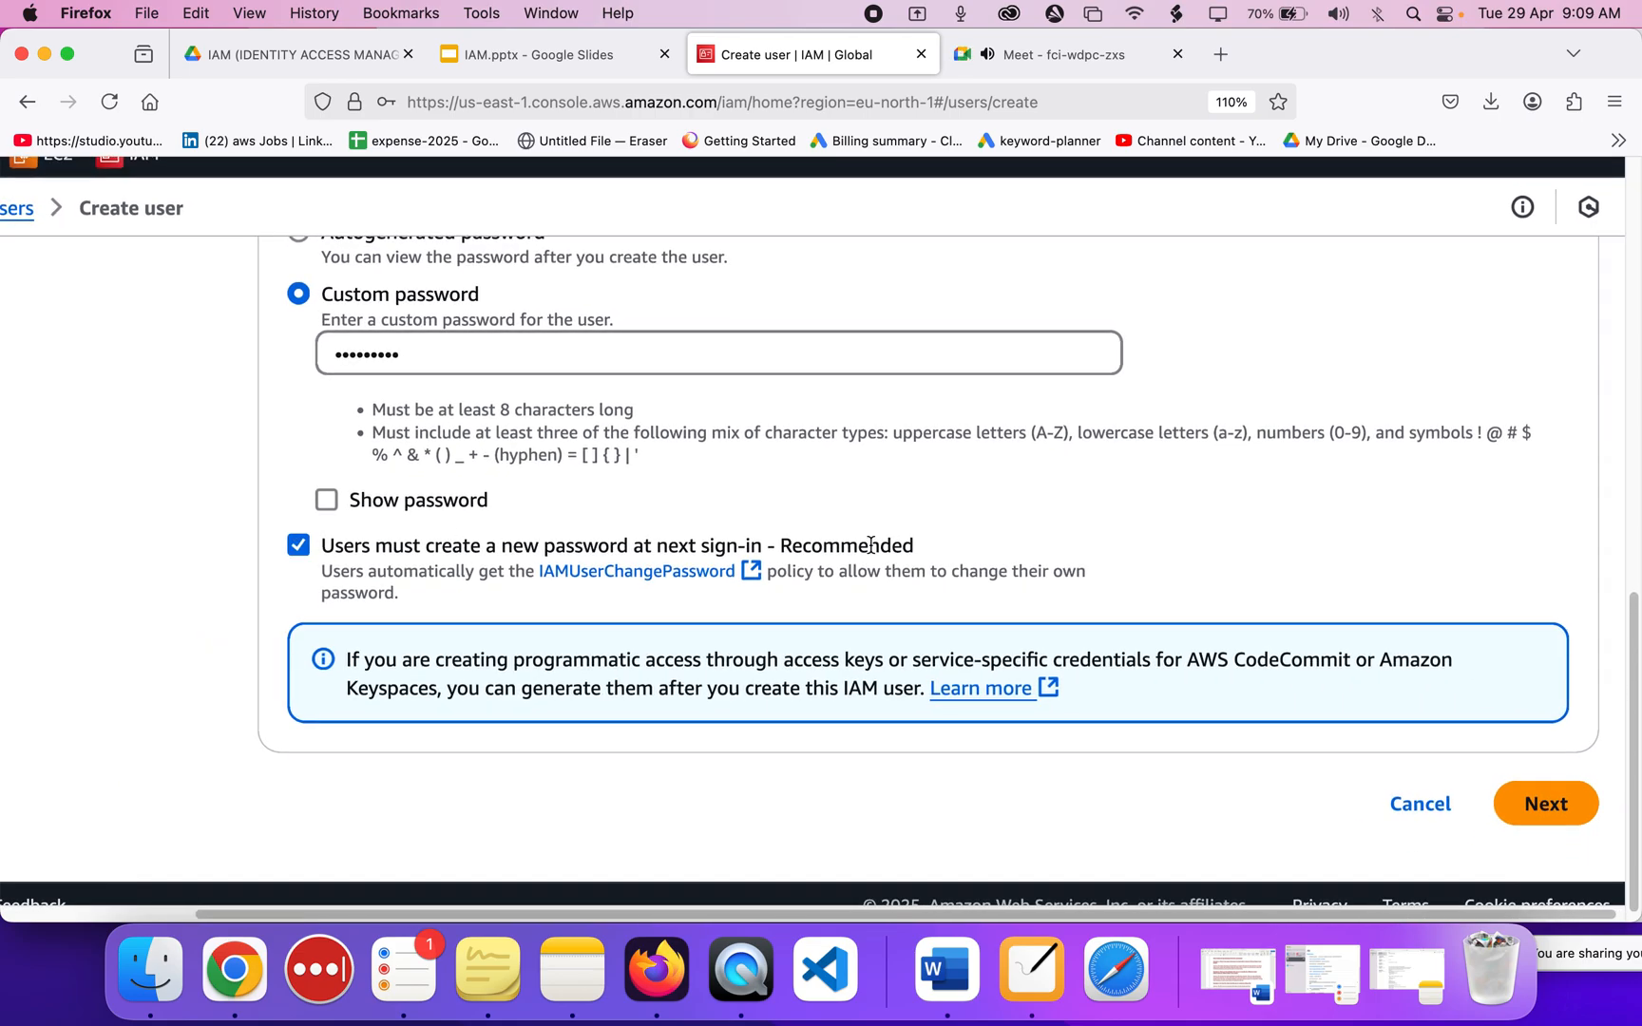
Move on to the permissions step, leaving the groupa group unchecked.
left_click(1532, 801)
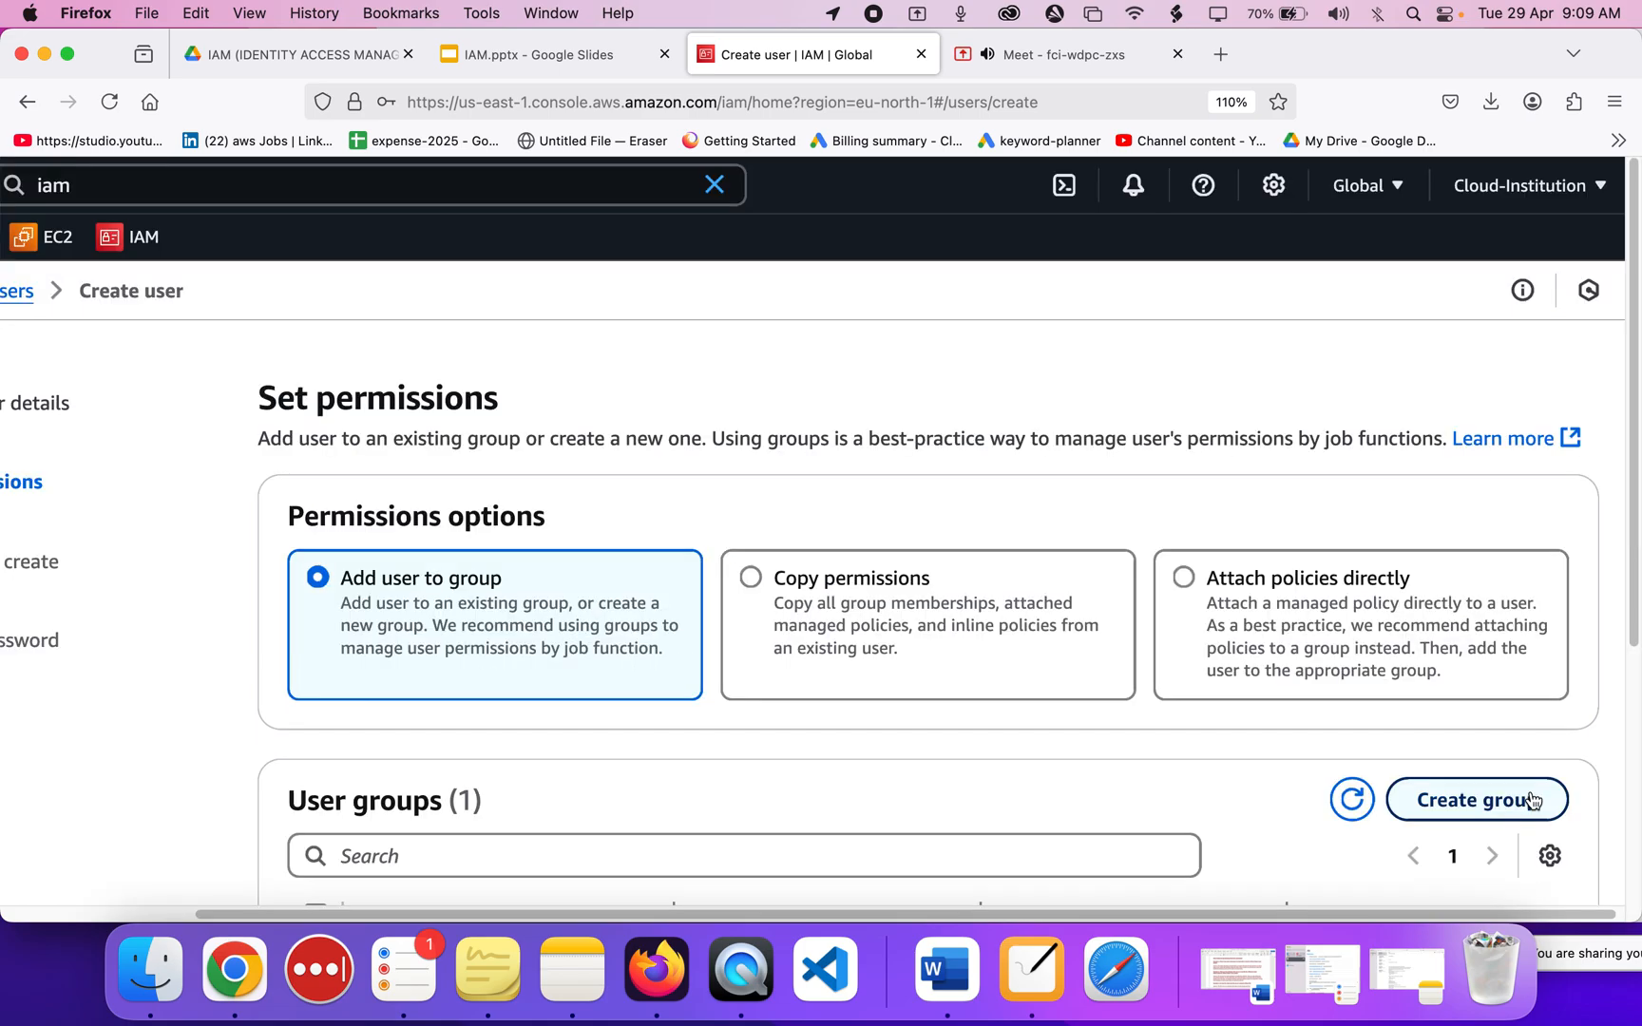
scroll(603, 605, "down", 3)
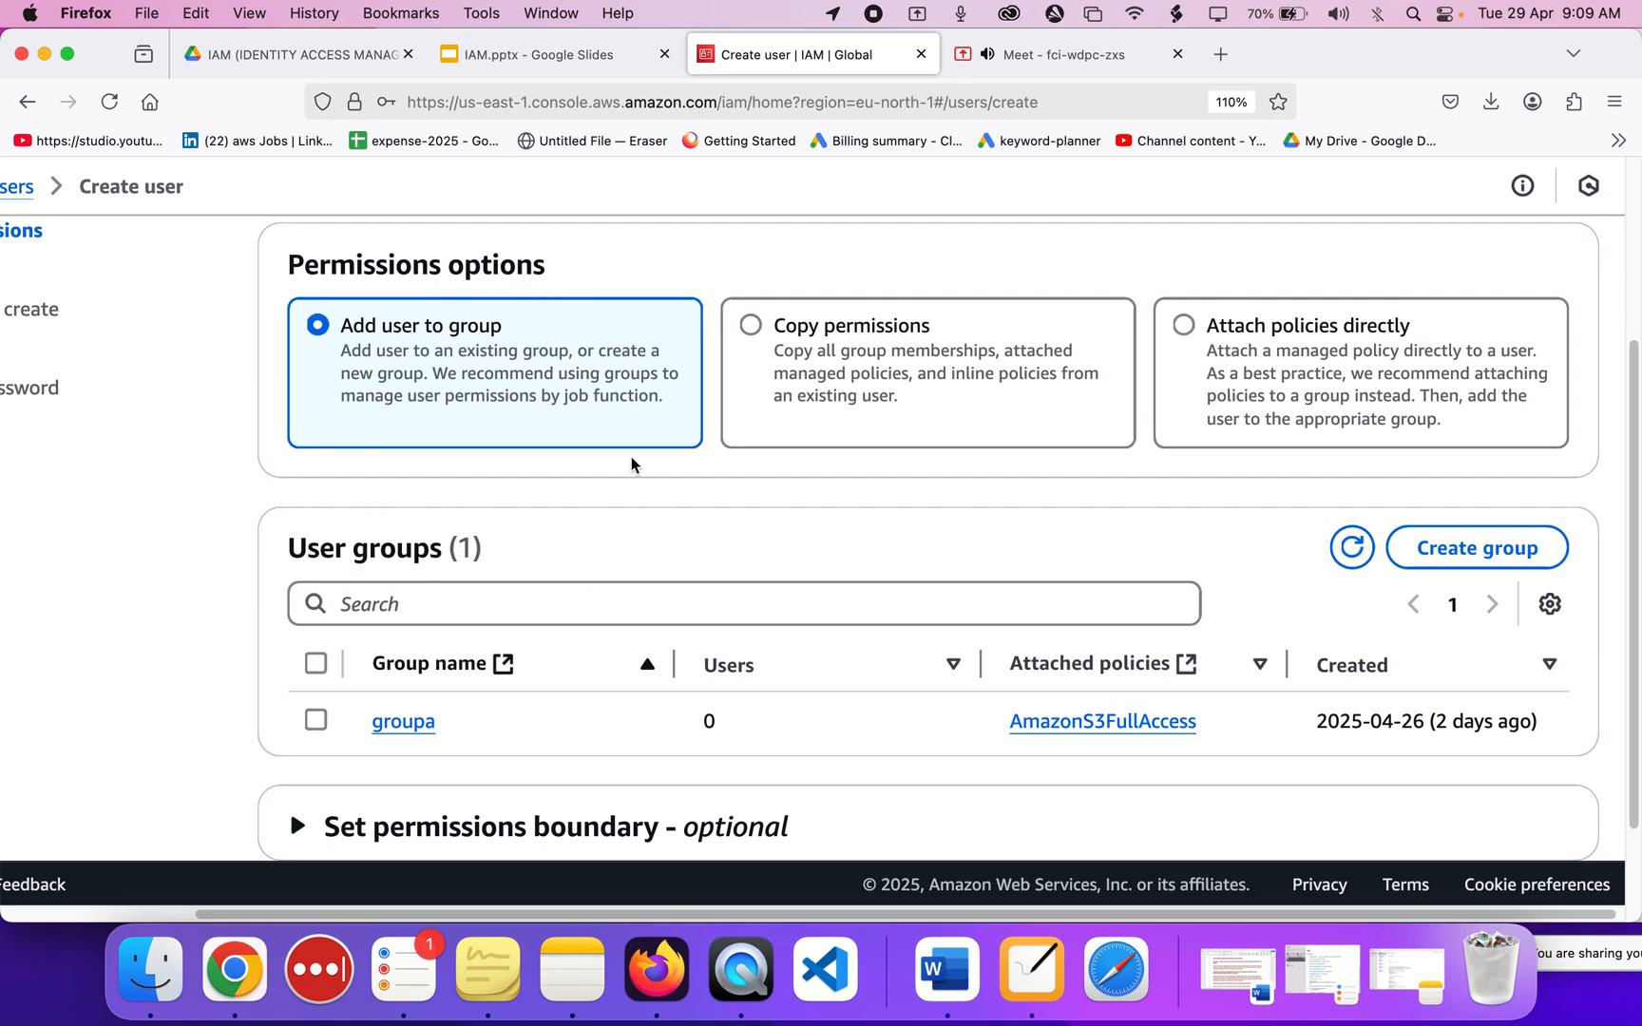
scroll(632, 468, "right", 1)
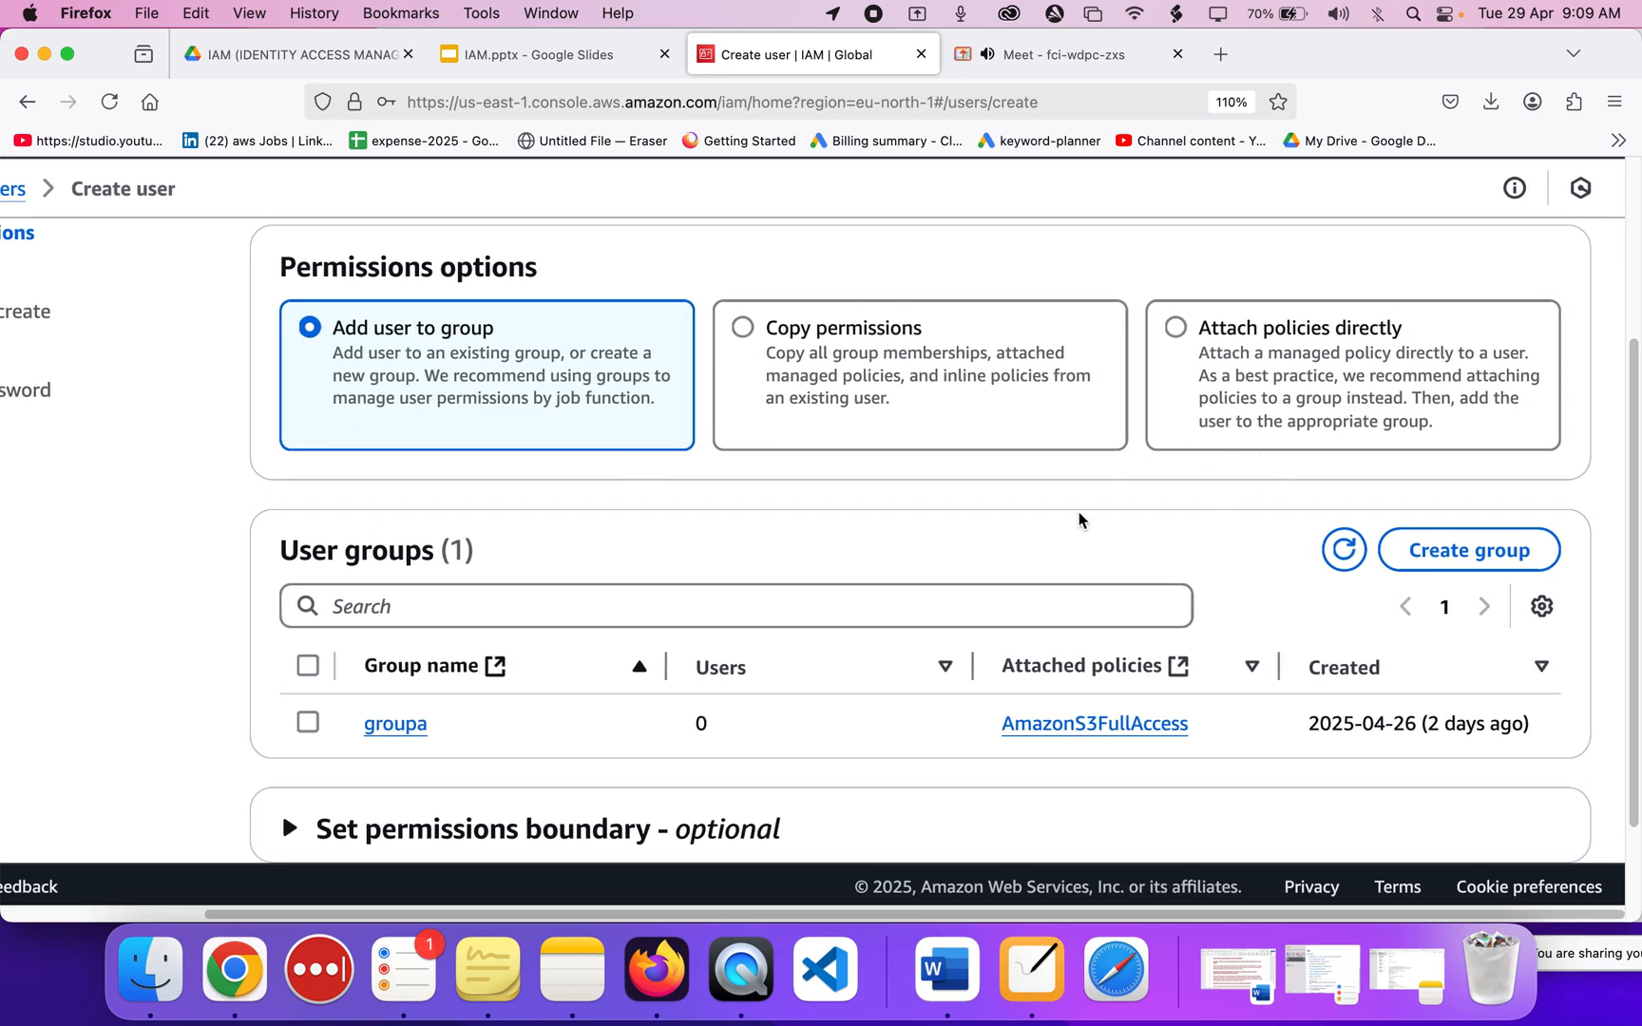
scroll(1077, 517, "down", 3)
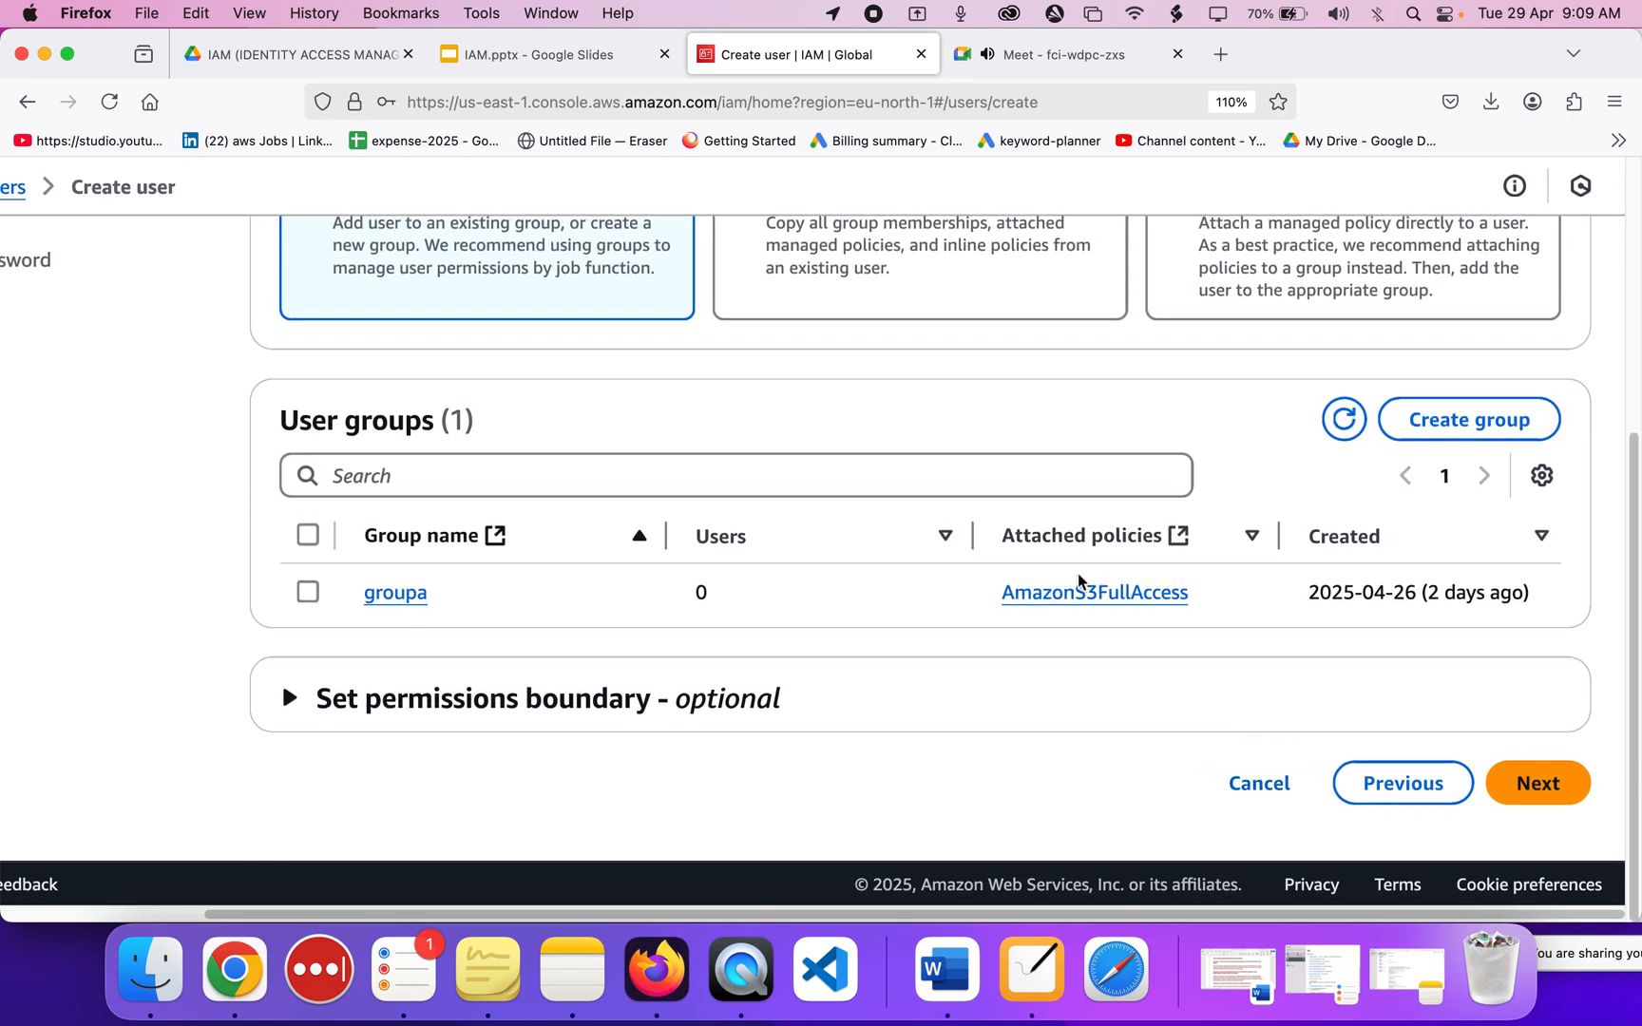
Review the summary with only the IAMUserChangePassword policy and create the user.
left_click(1557, 781)
scroll(1037, 733, "down", 4)
scroll(1036, 723, "down", 2)
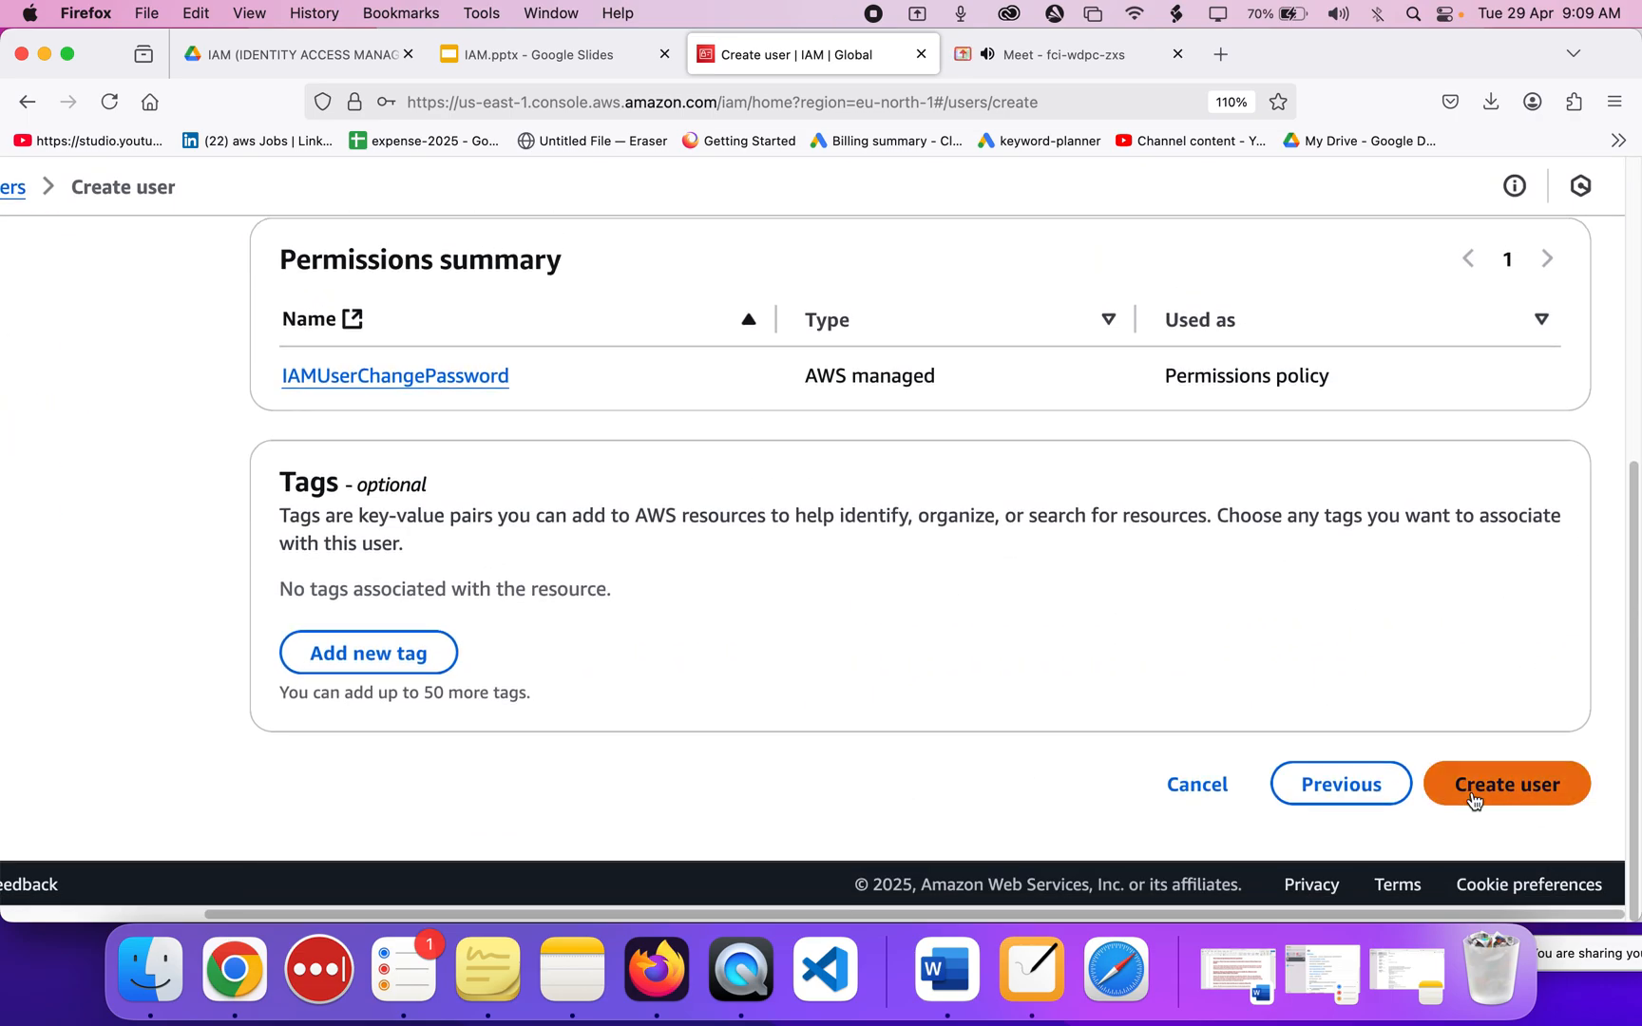
scroll(1117, 575, "up", 4)
scroll(1117, 575, "down", 4)
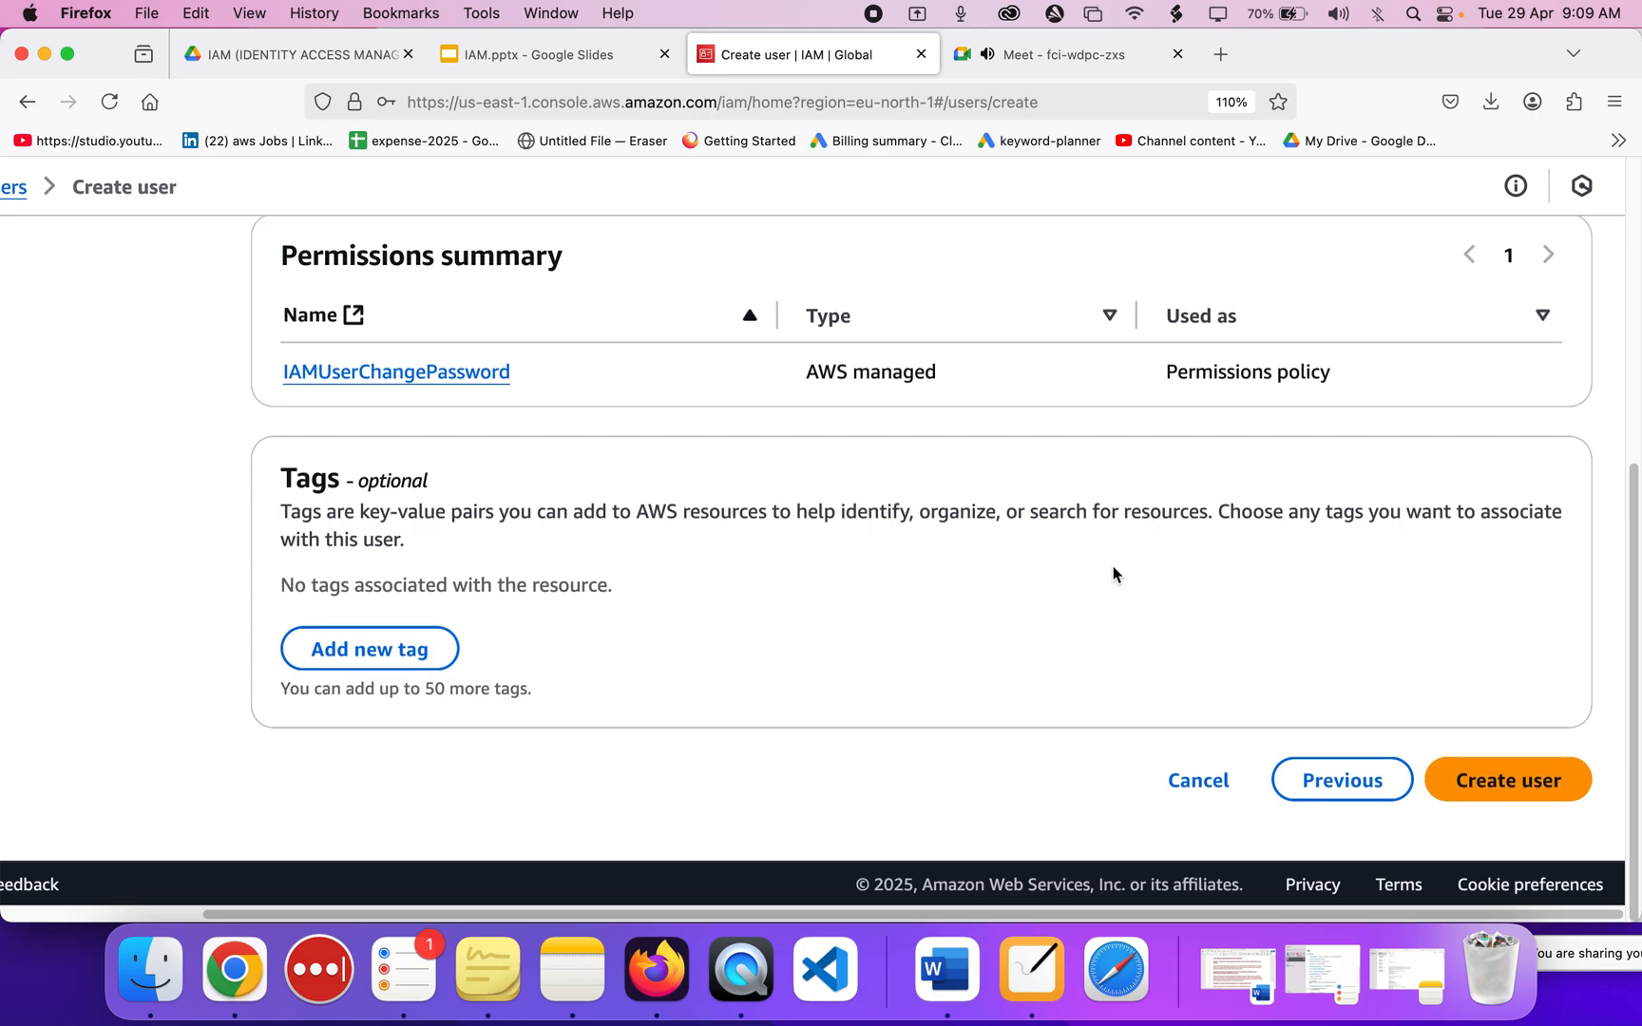
left_click(1478, 779)
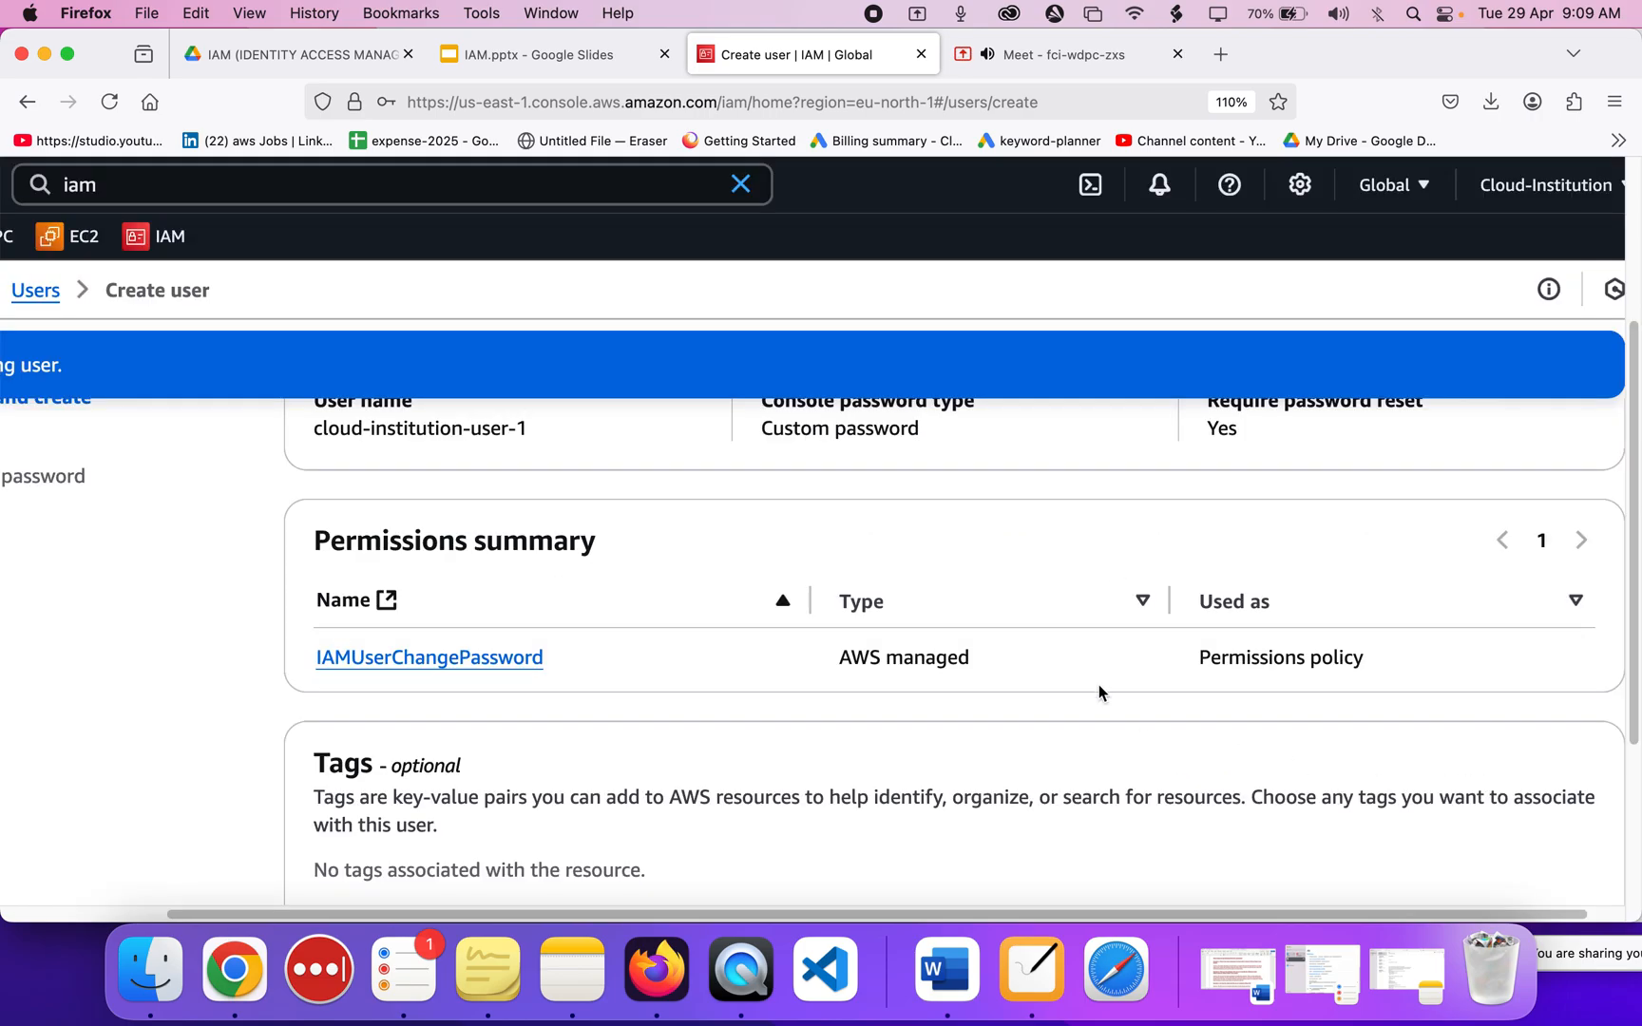
Check cloud-institution-user-1's console sign-in details, moving between the Google Meet and IAM tabs.
scroll(1098, 685, "down", 3)
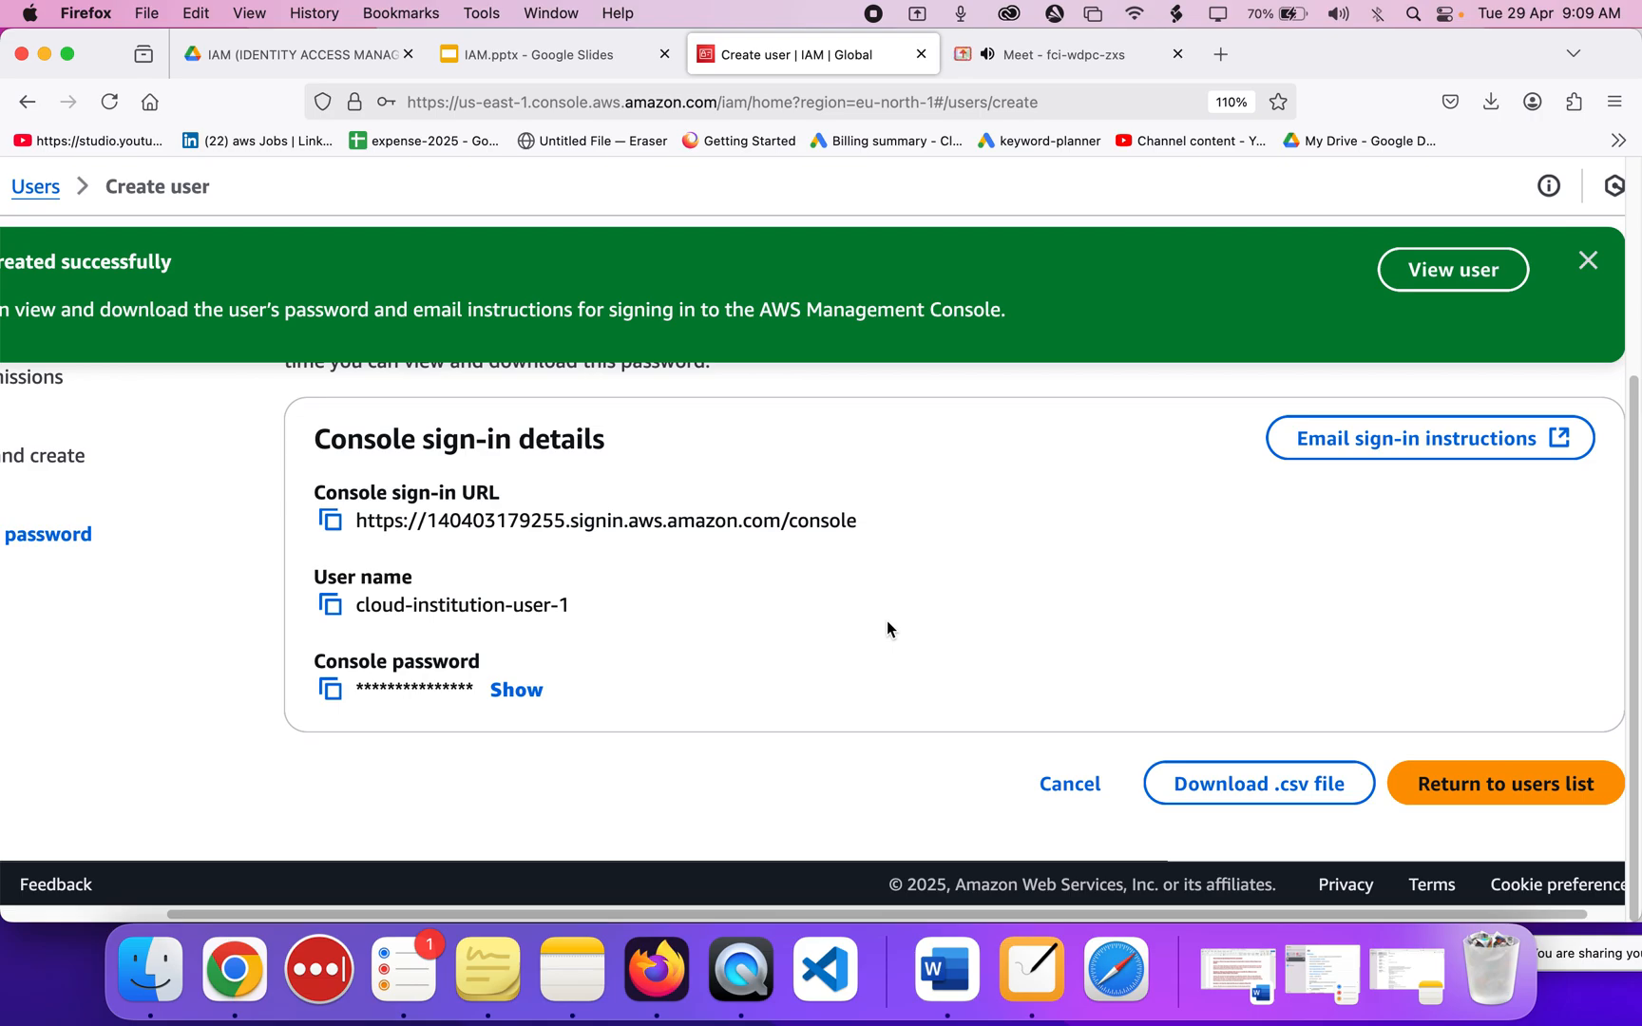
left_click(1077, 59)
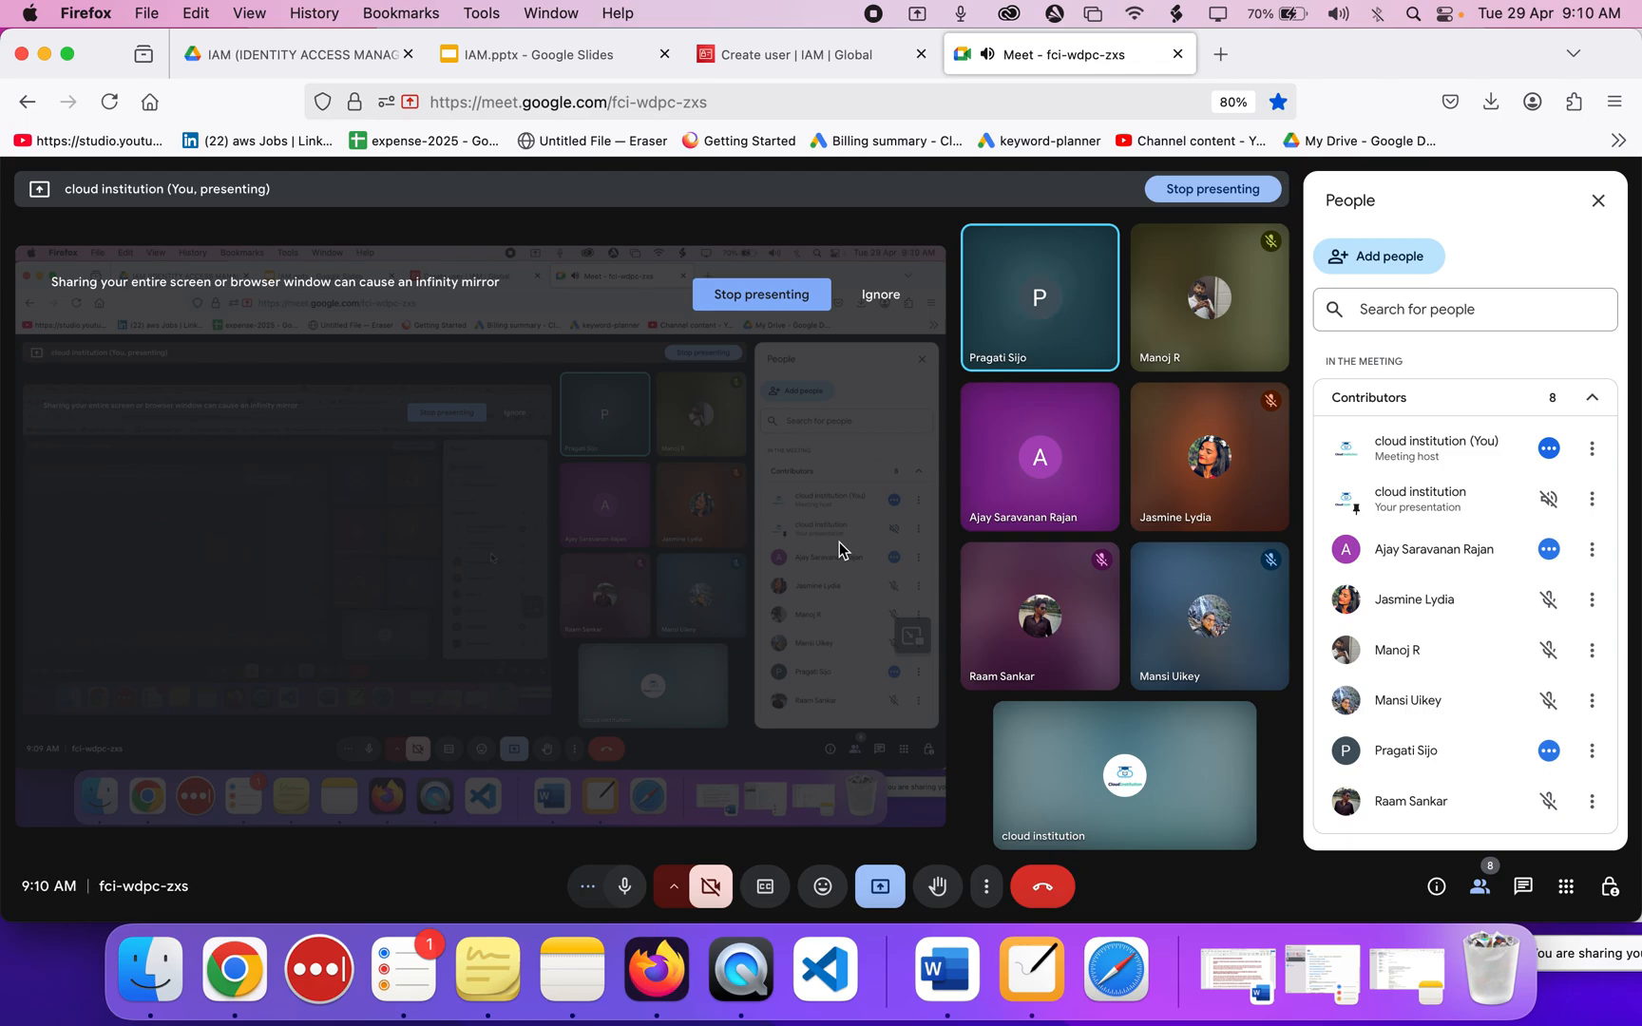
left_click(787, 55)
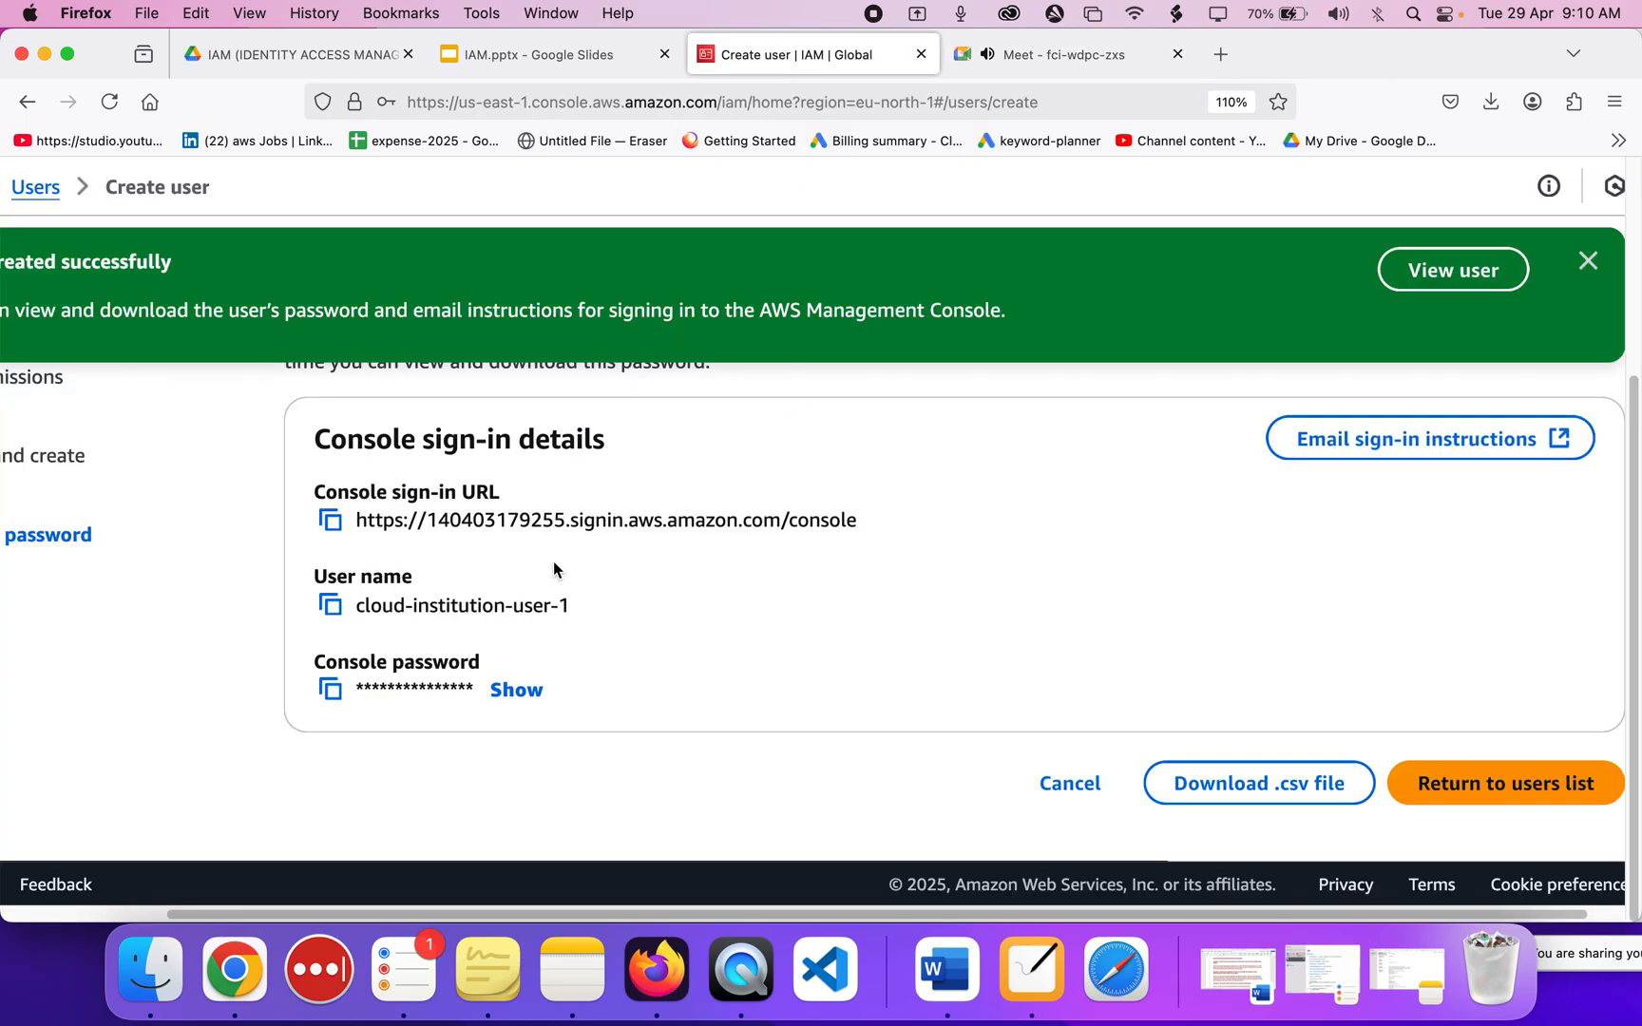
scroll(450, 611, "left", 1)
scroll(447, 611, "up", 2)
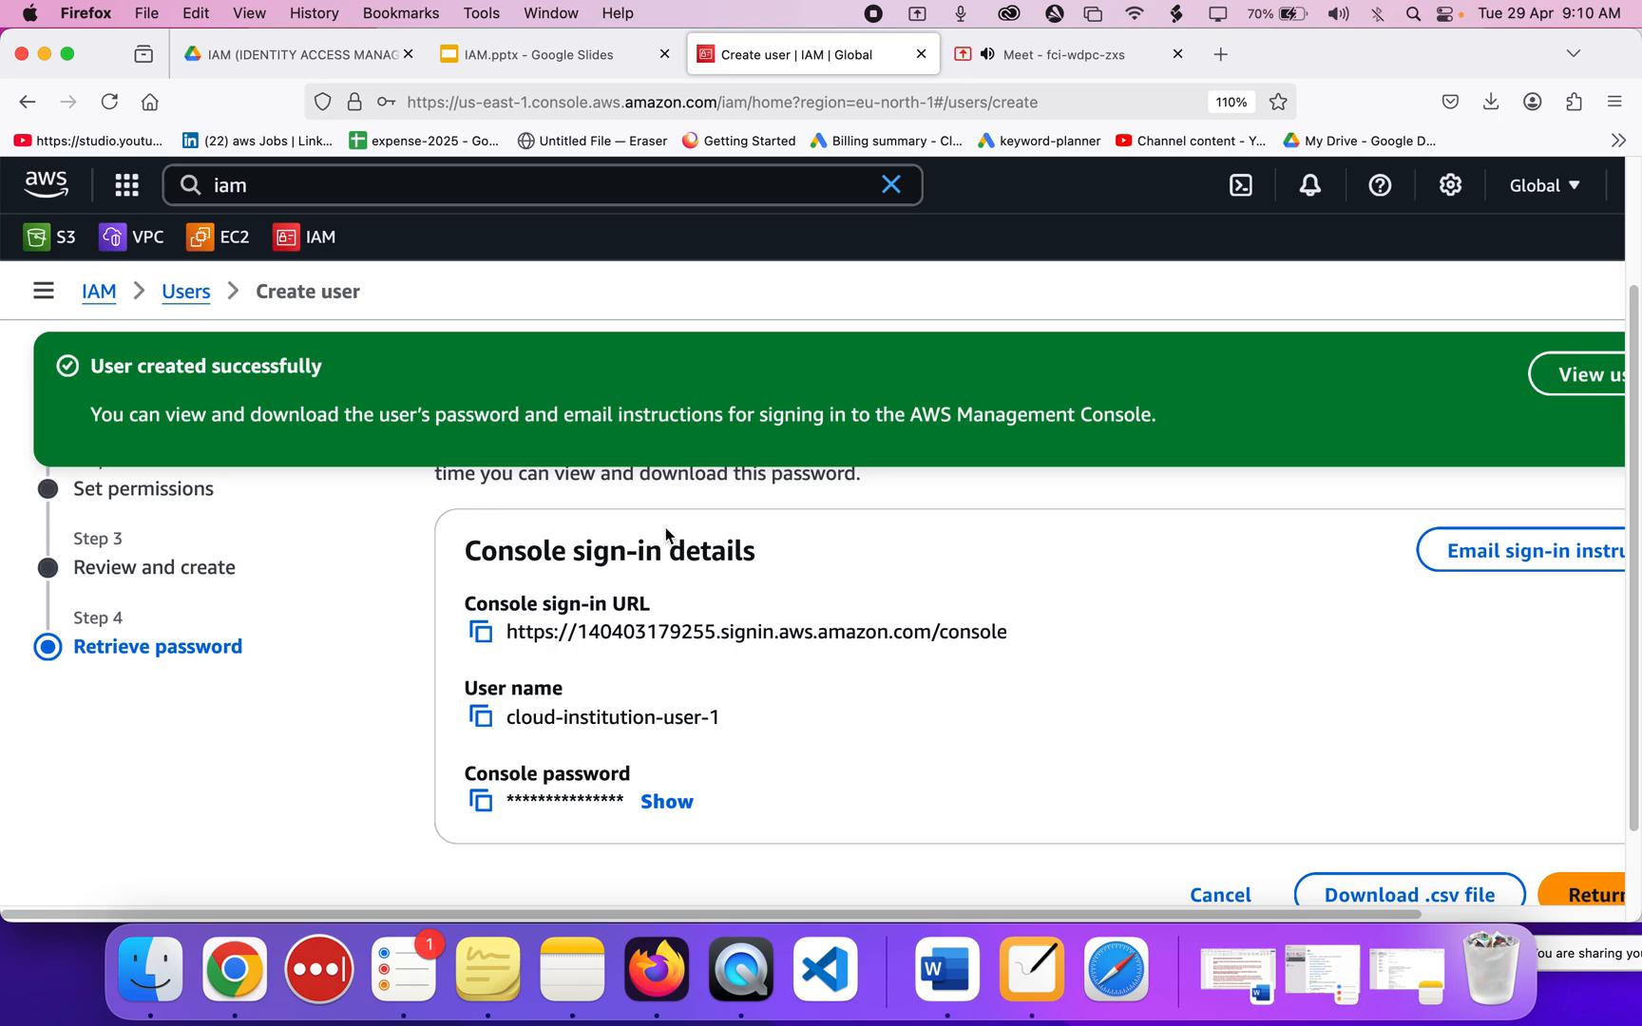
scroll(817, 620, "down", 3)
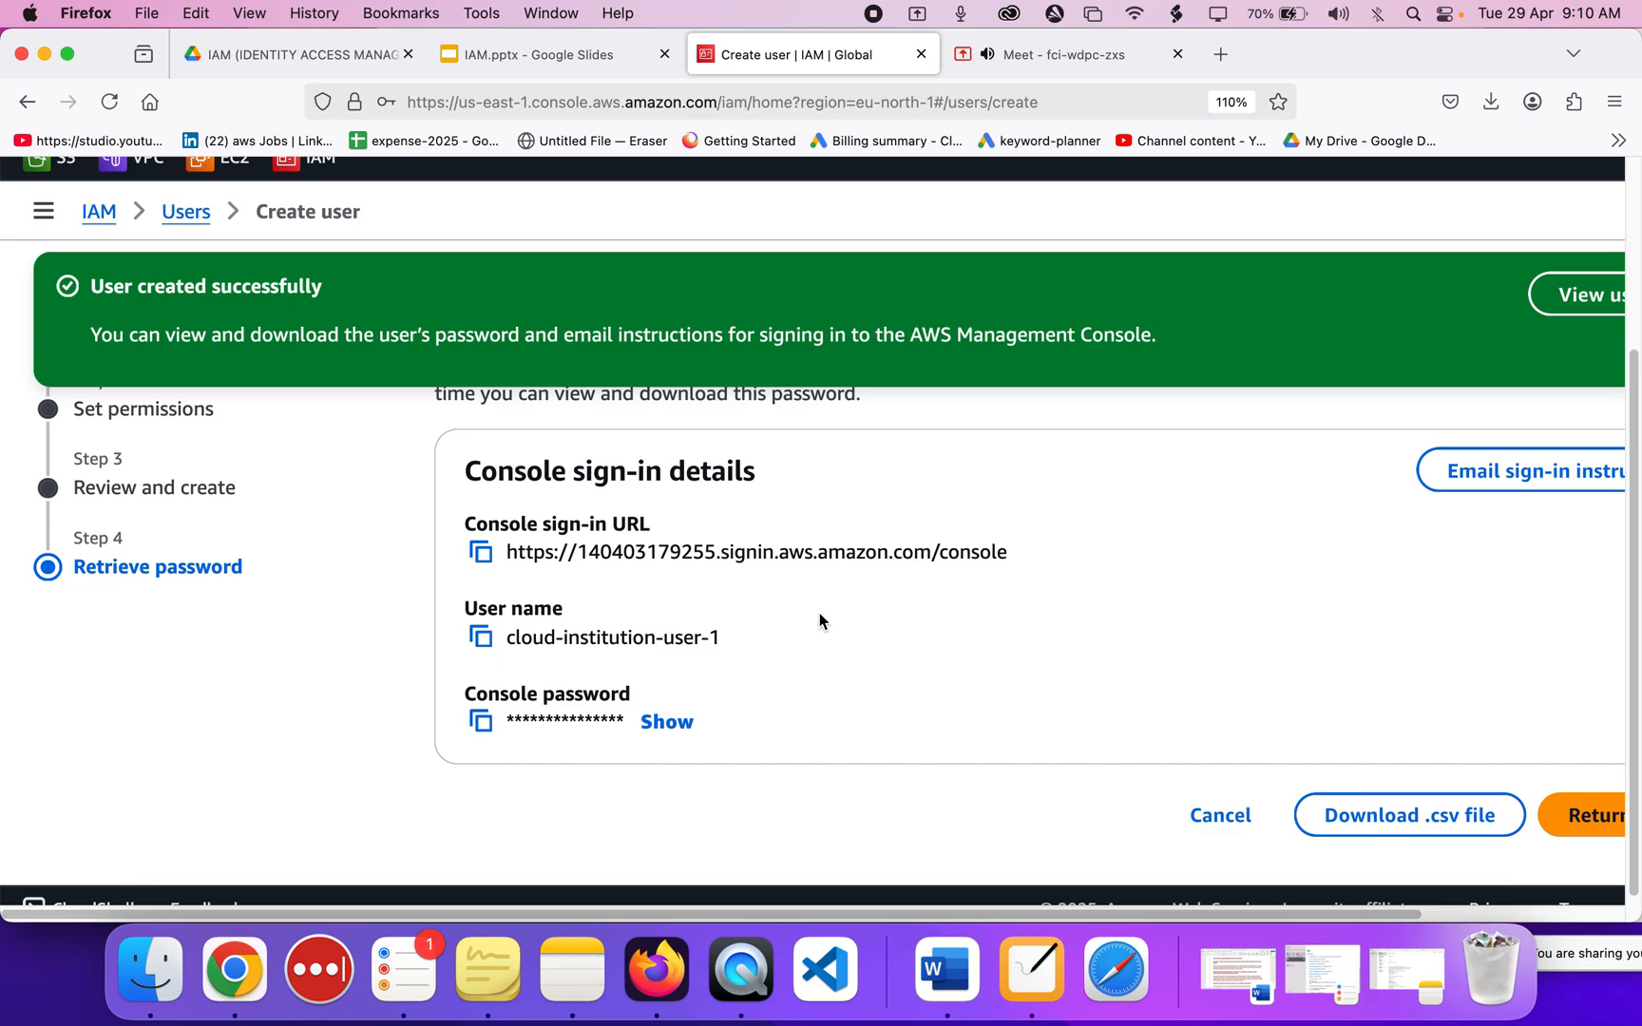
left_click(1091, 62)
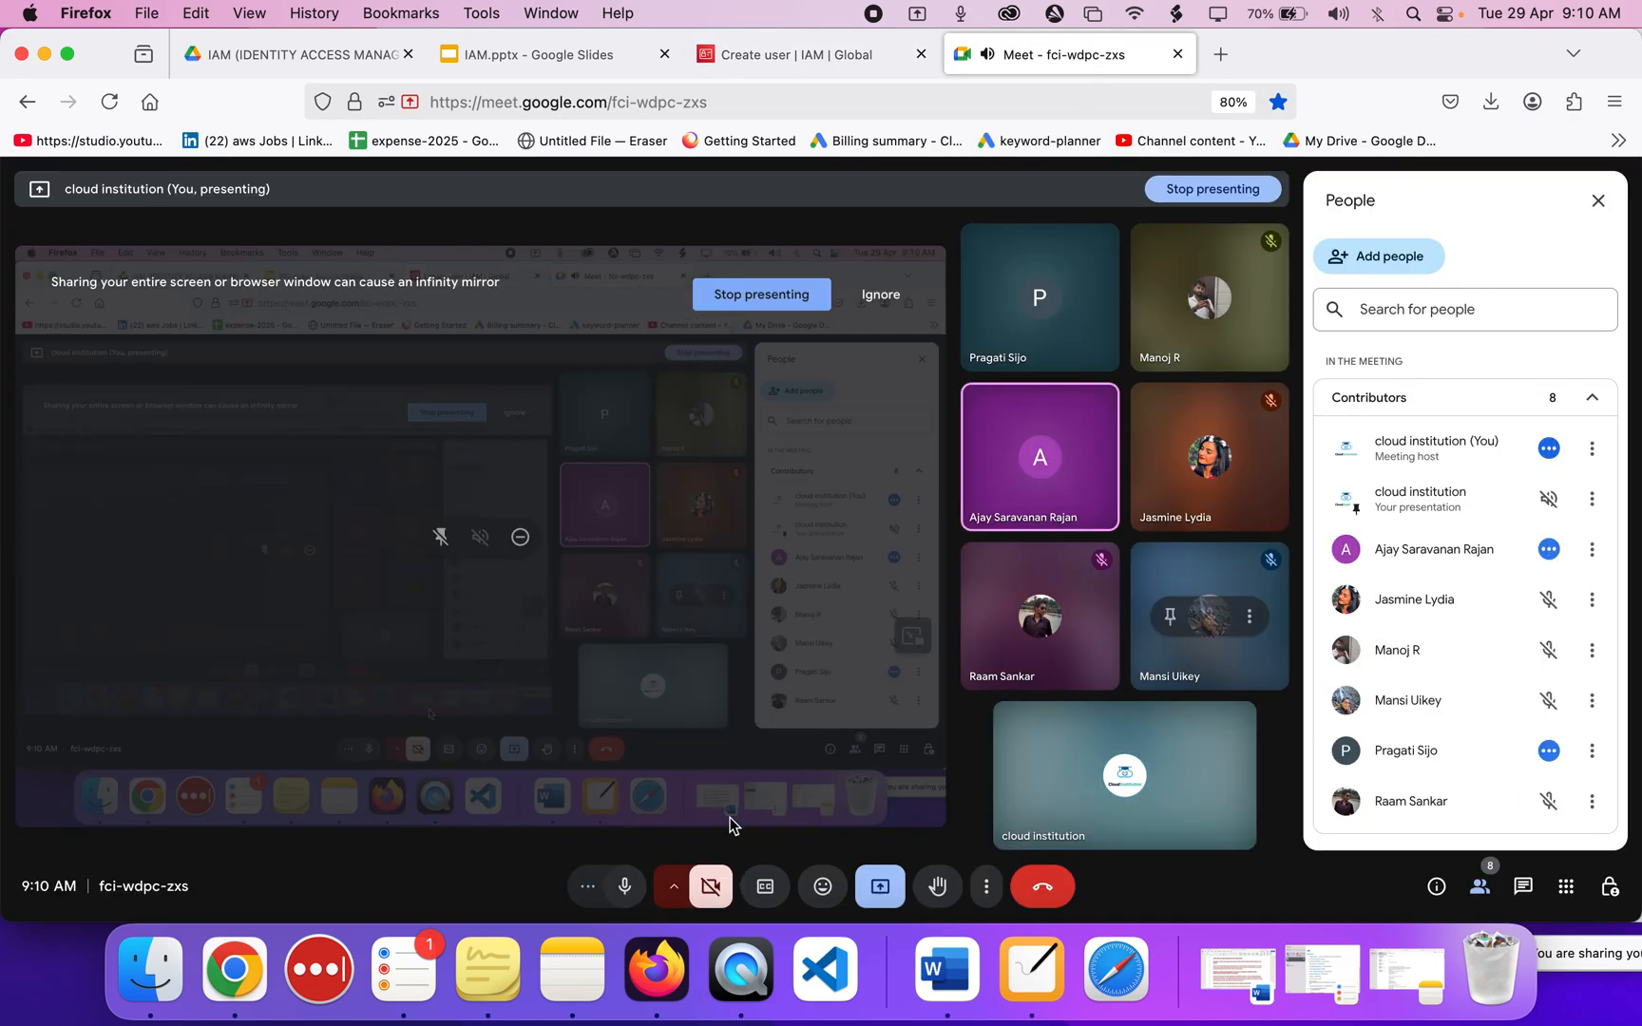
Return to the IAM tab showing cloud-institution-user-1's sign-in URL, user name and masked password.
left_click(759, 53)
scroll(785, 492, "up", 3)
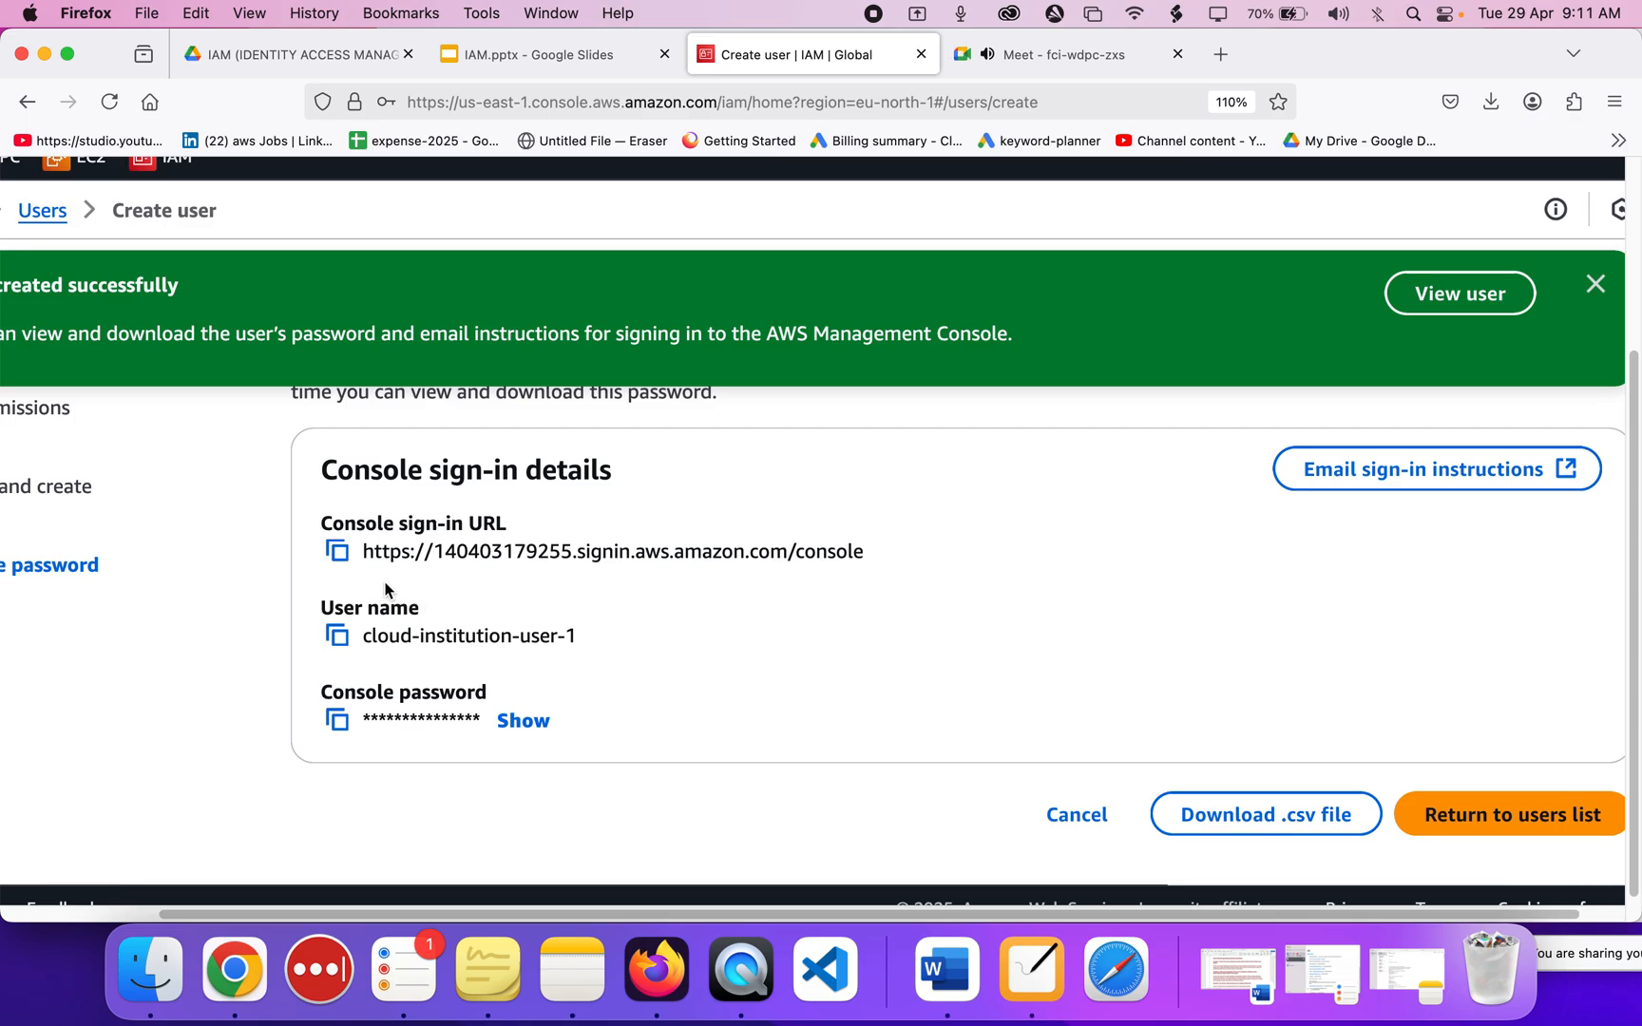
Copy the console sign-in URL, then bring up Firefox's window options in the Dock.
scroll(385, 585, "down", 3)
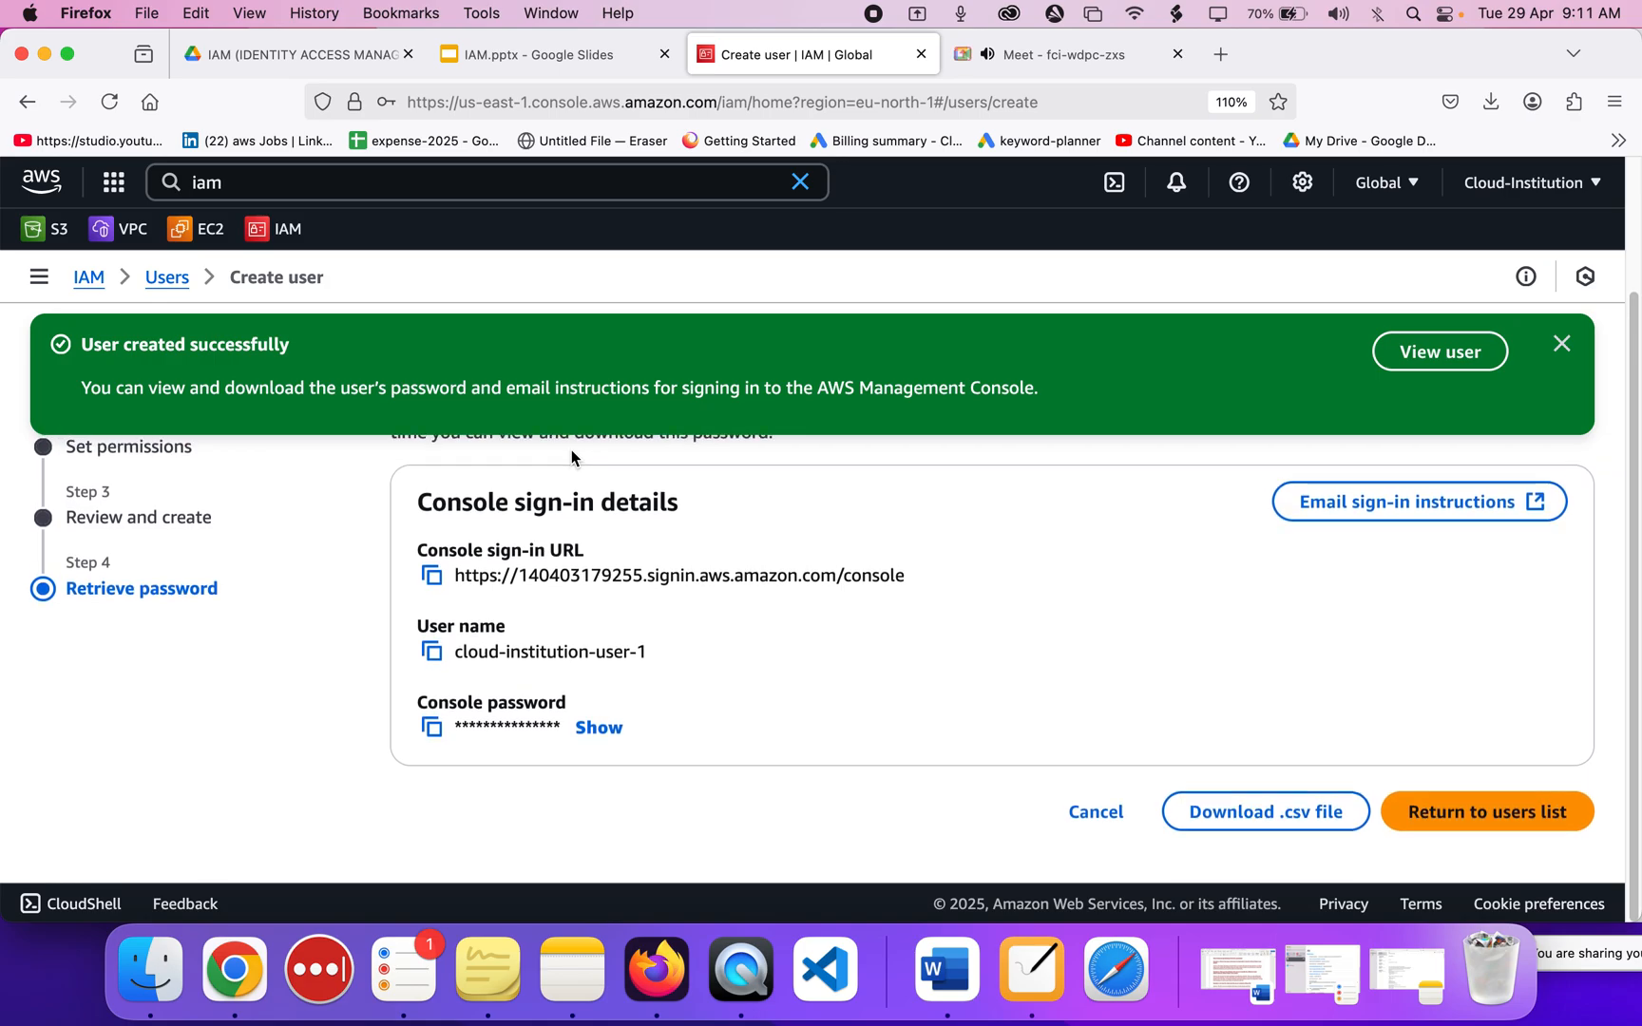
left_click(431, 587)
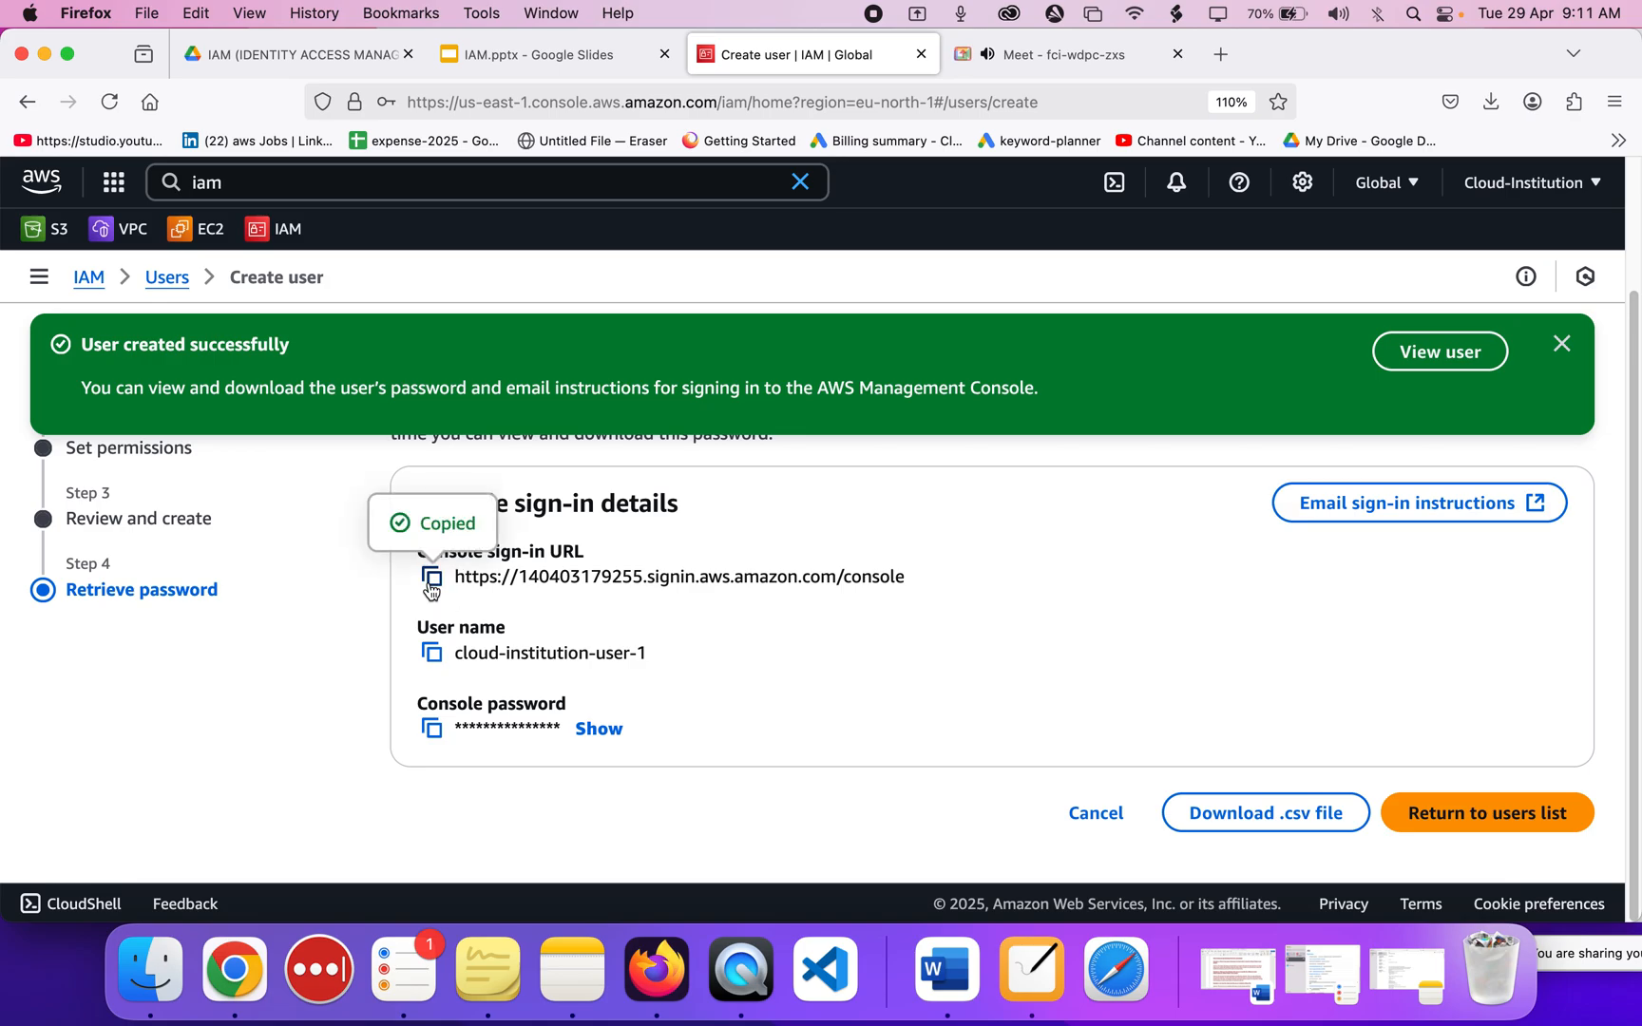
right_click(660, 962)
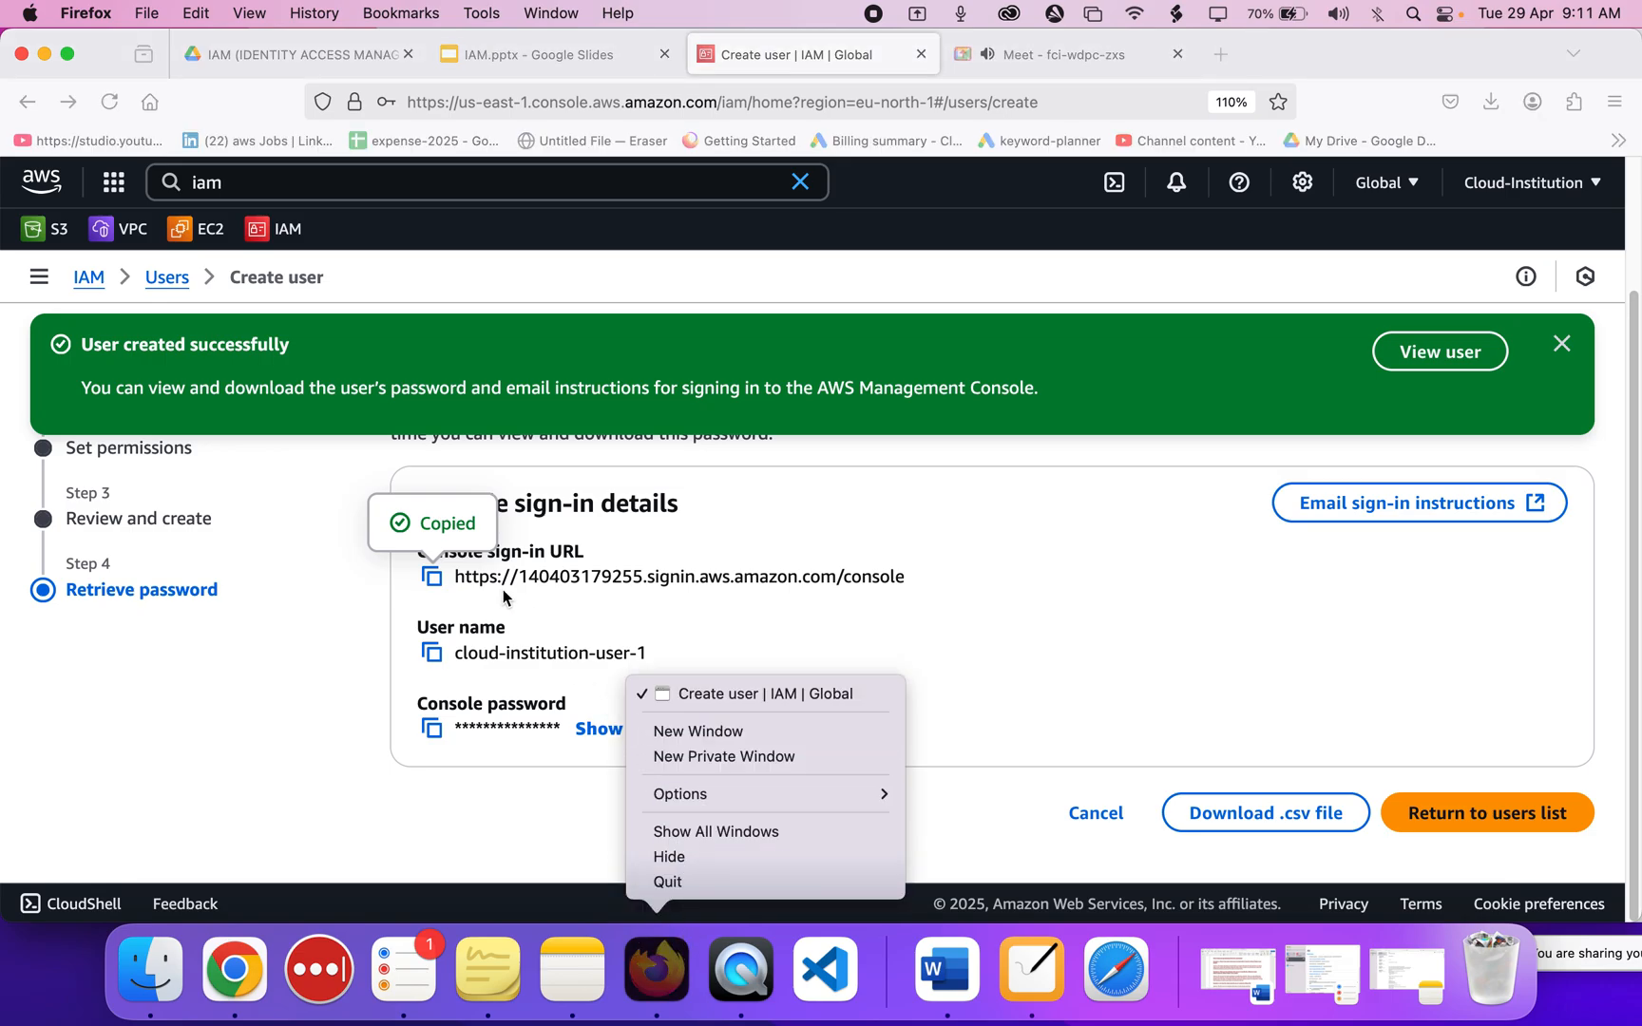
Load the copied console sign-in URL in a new private Firefox window.
left_click(688, 757)
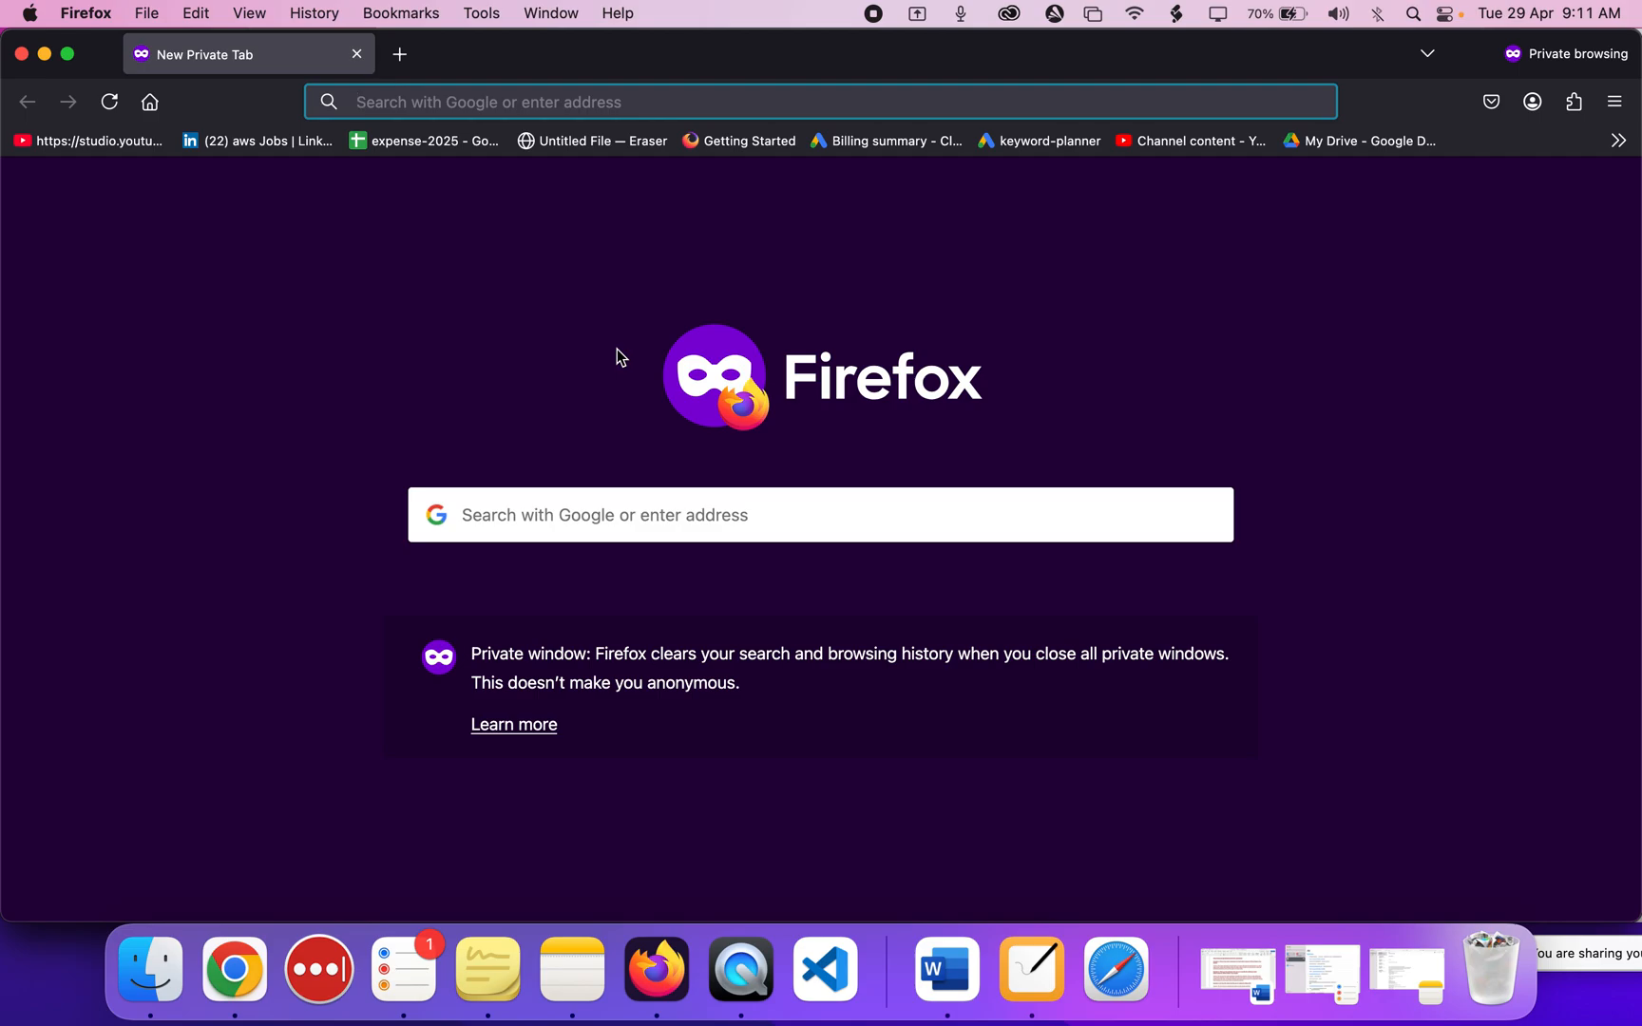
key("super+v")
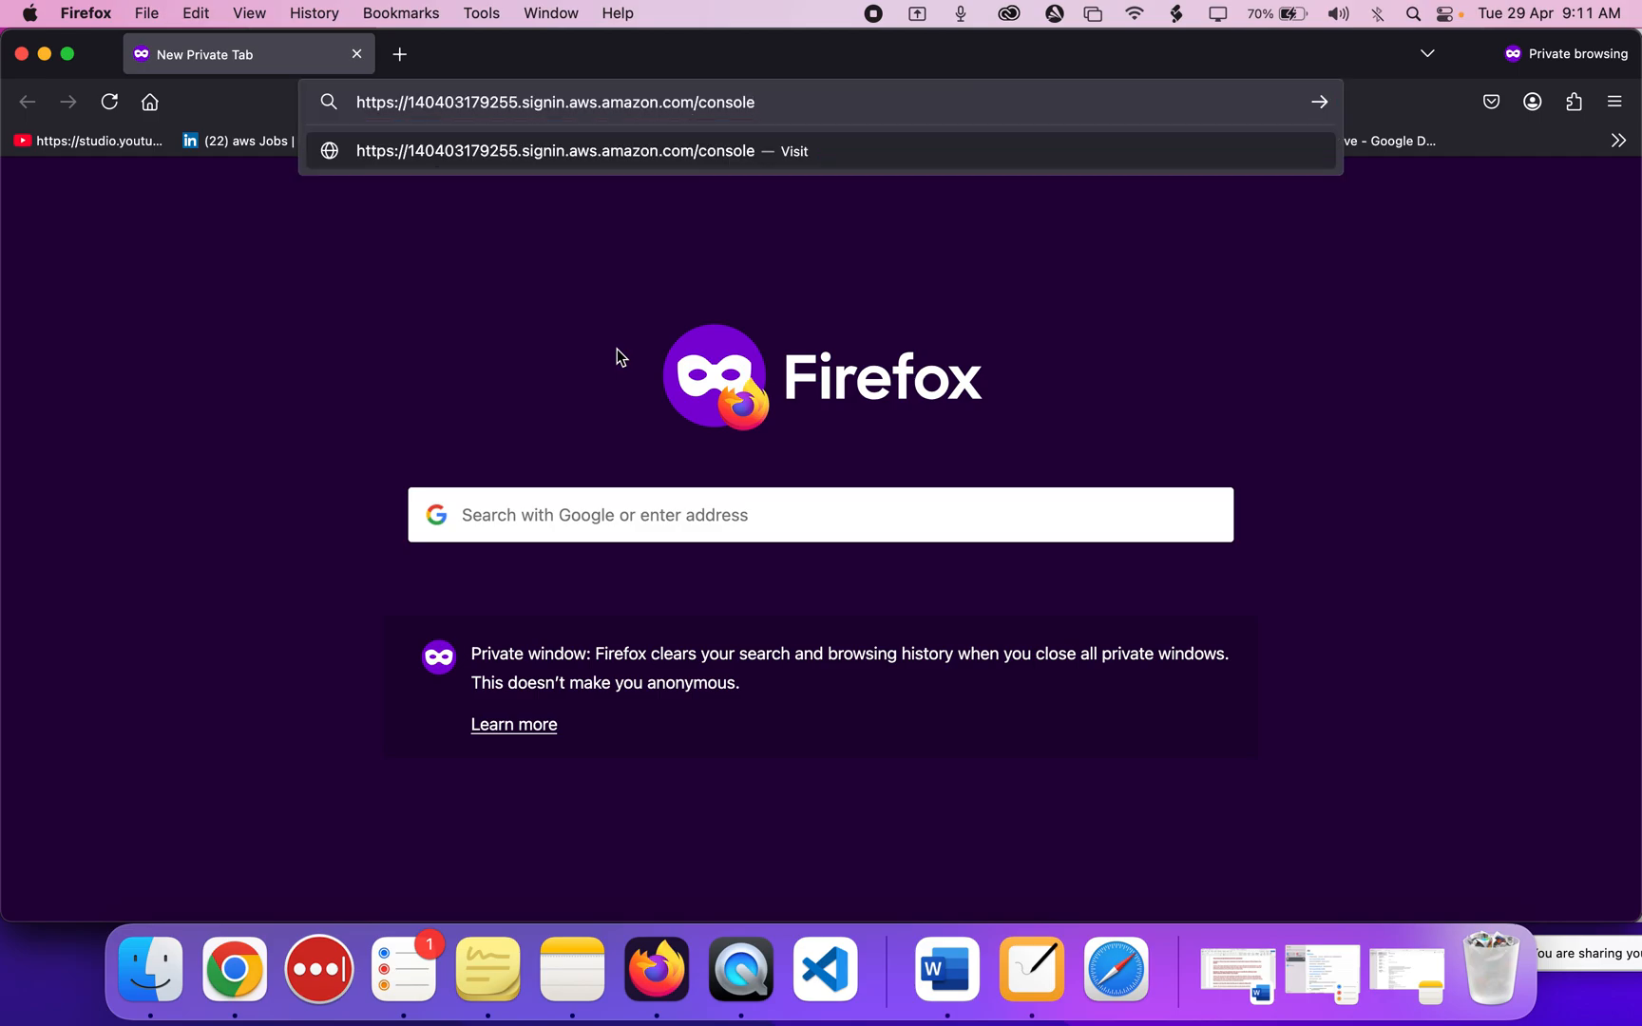
key("Return")
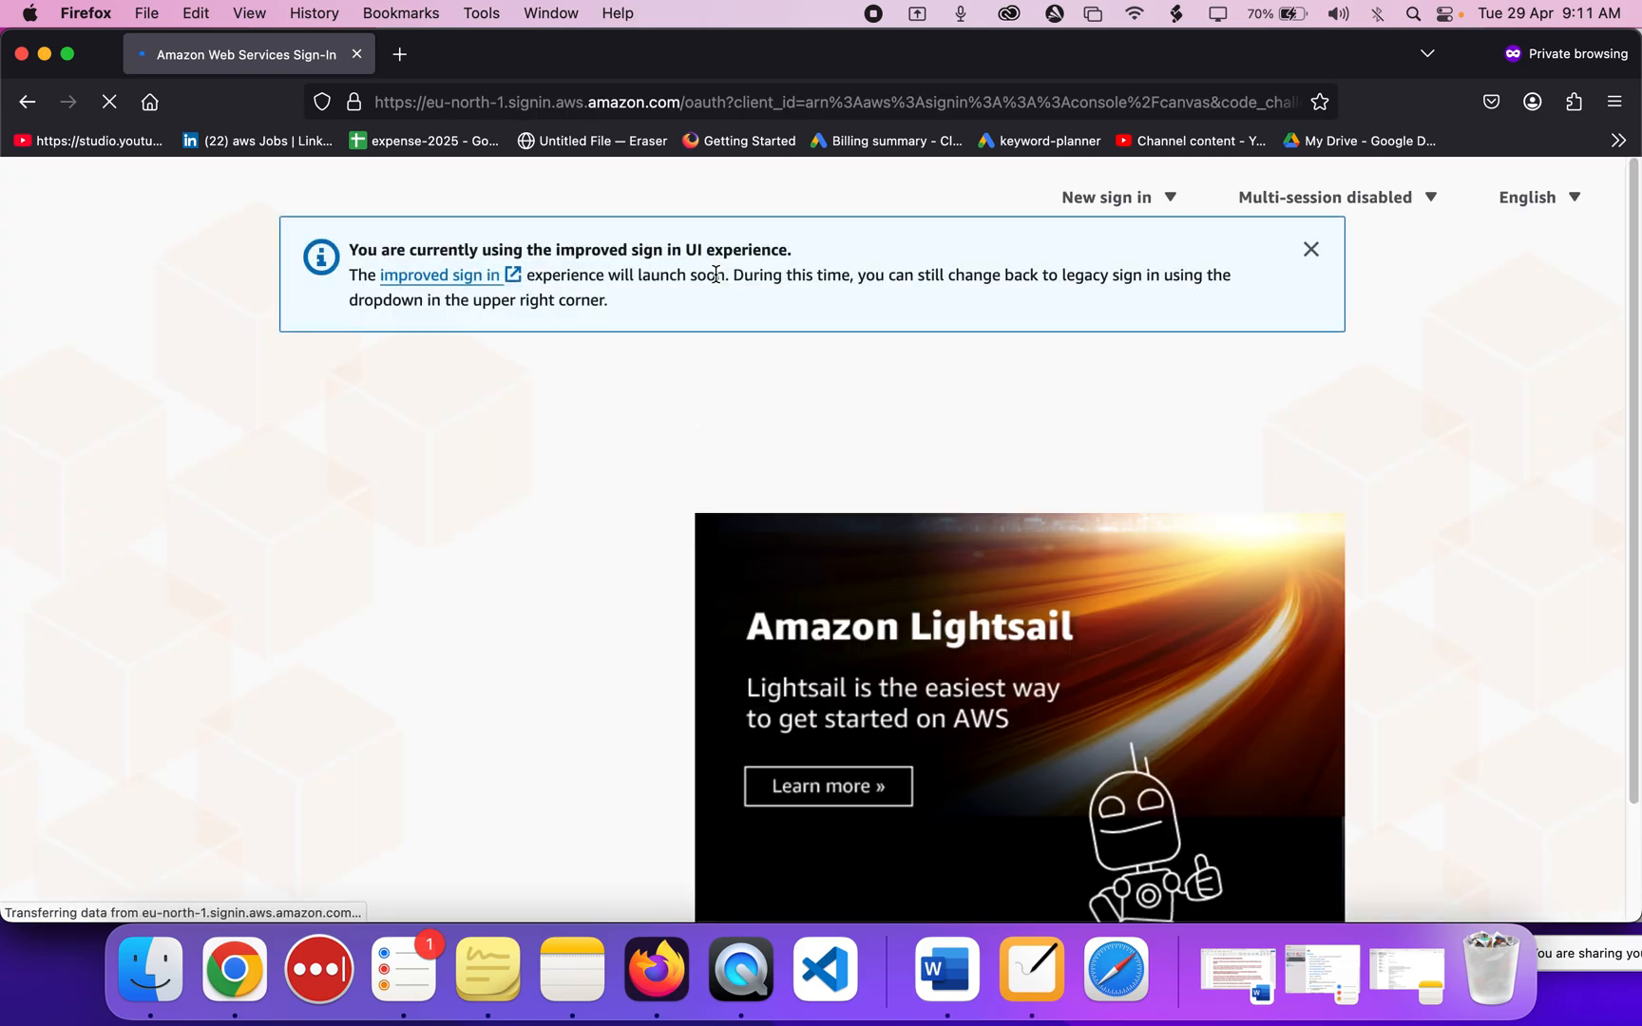
Look over the IAM user sign-in page and select the prefilled account ID.
scroll(282, 627, "down", 3)
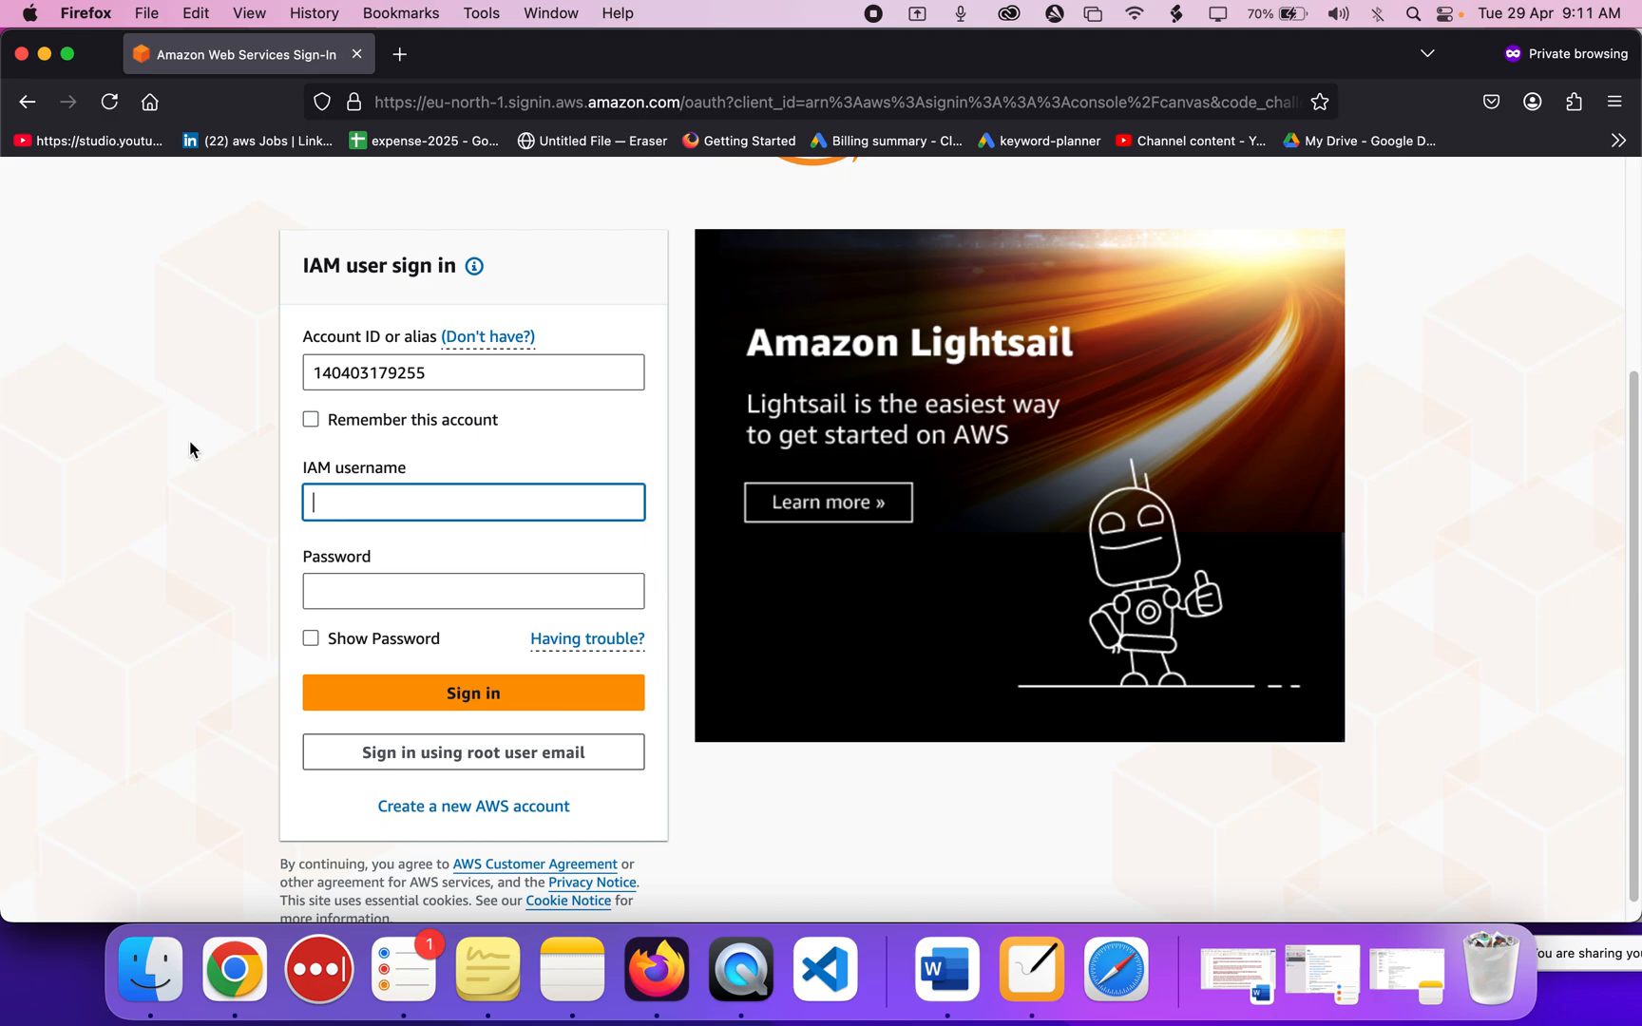
scroll(188, 440, "up", 2)
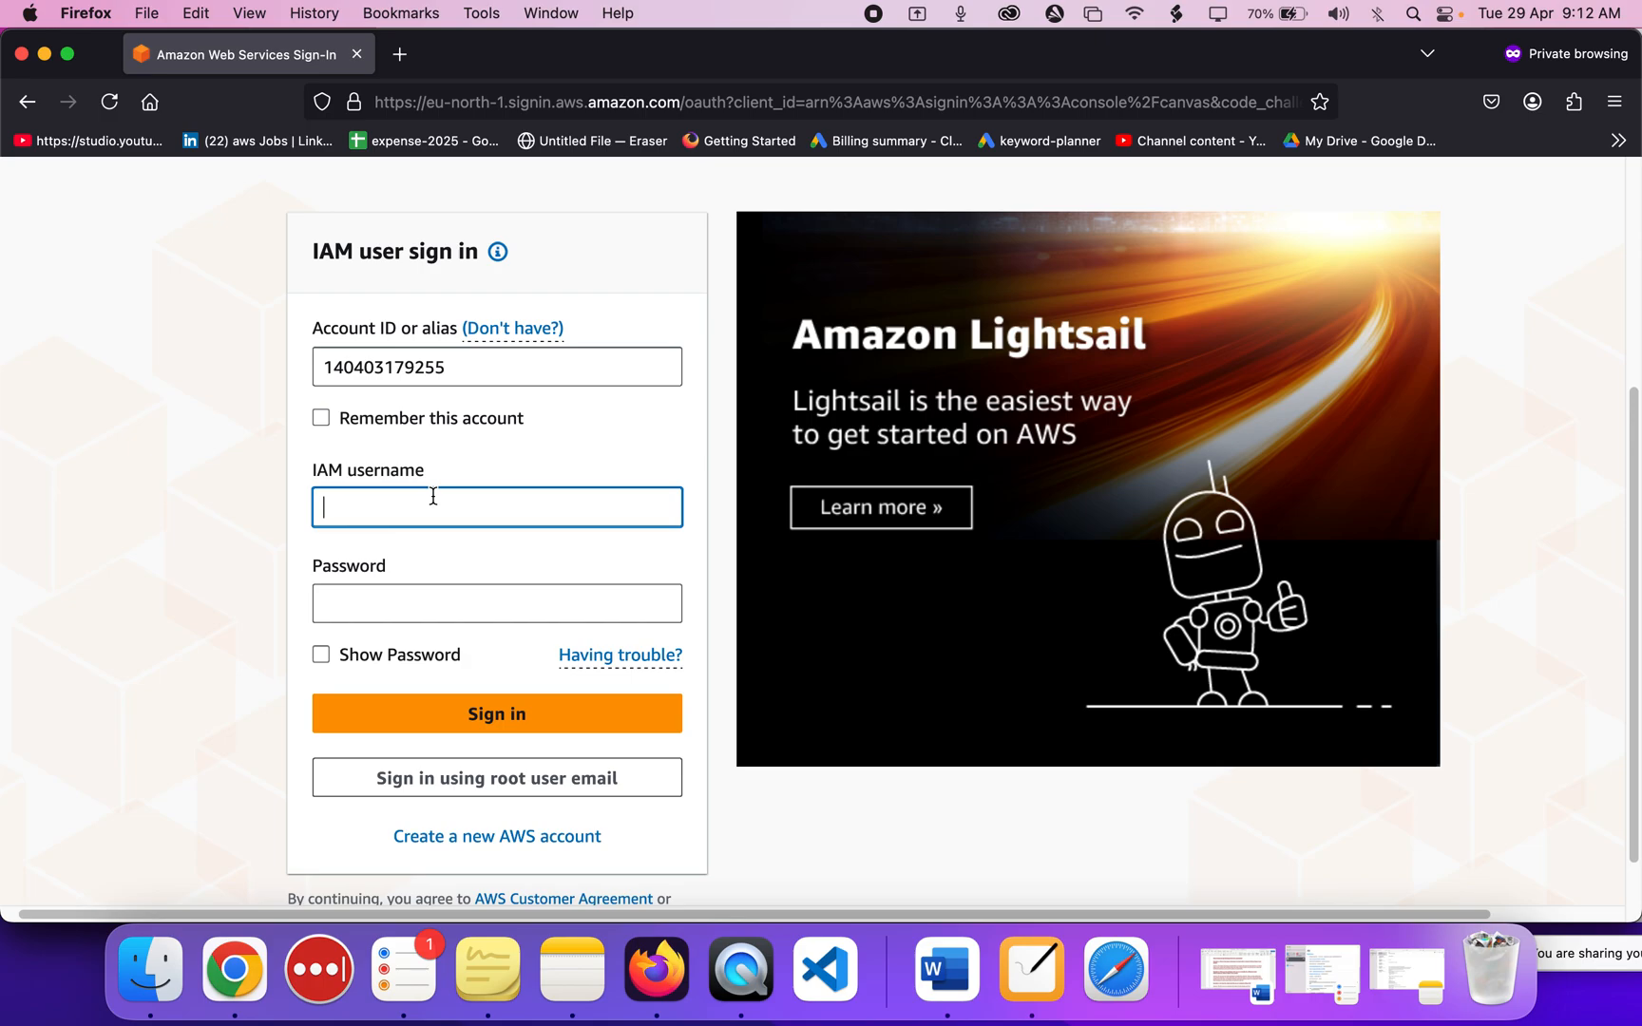
scroll(430, 495, "down", 1)
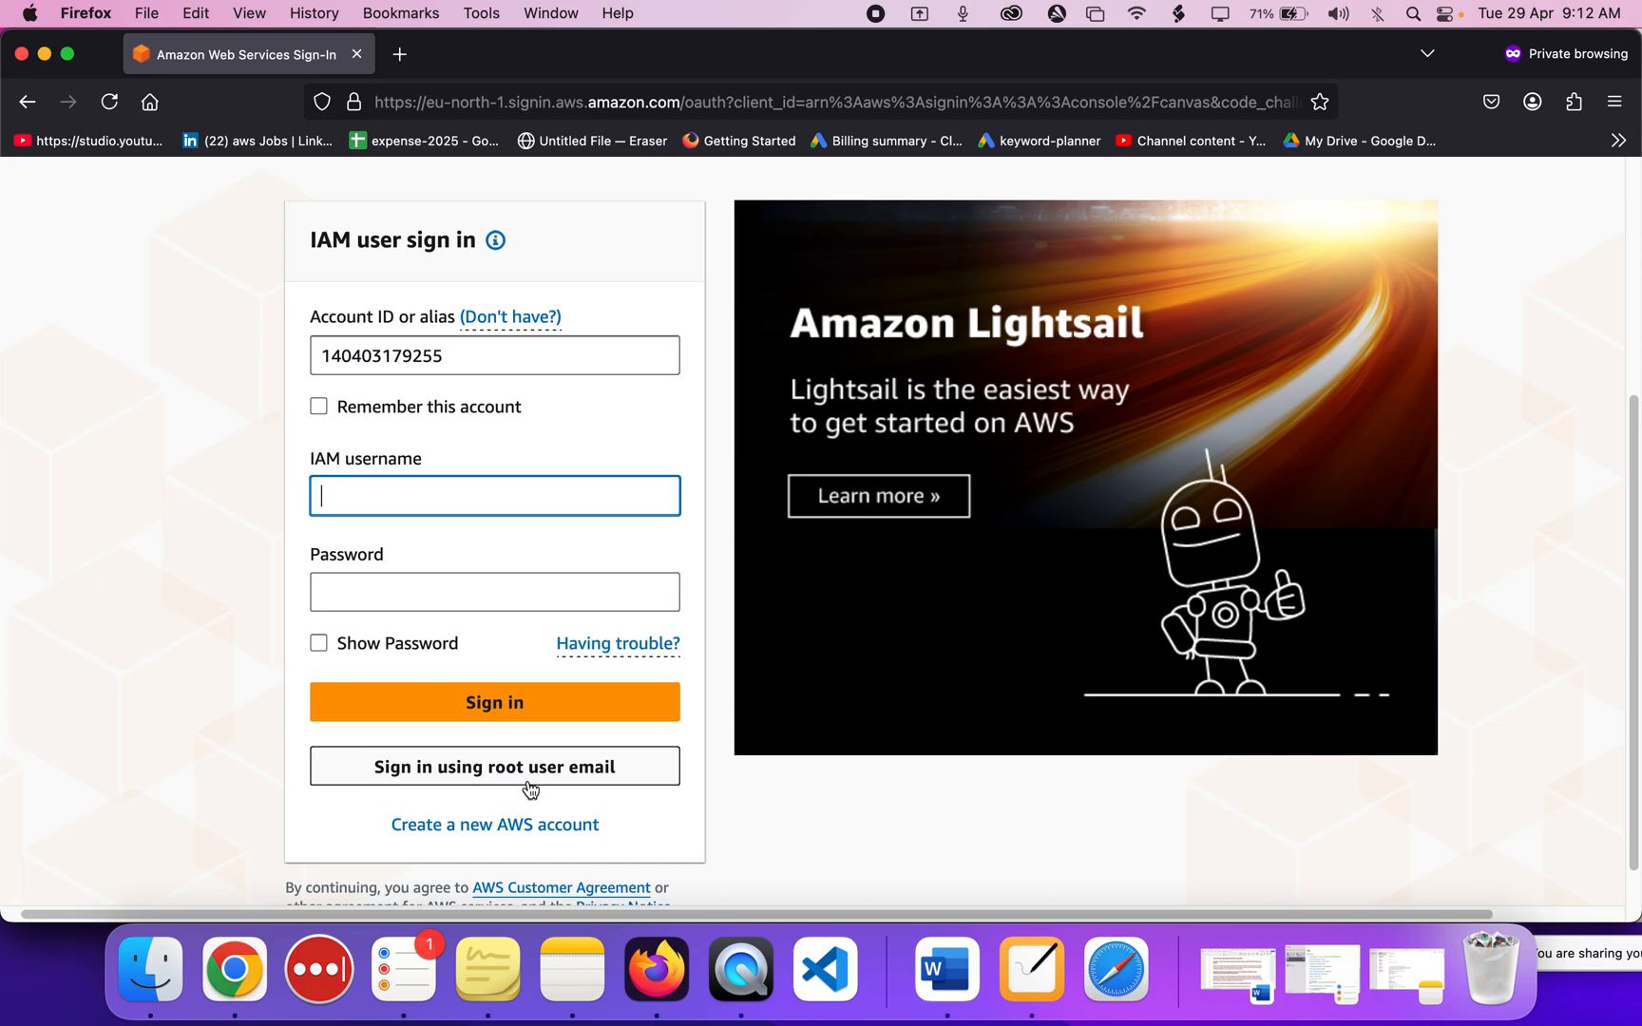
scroll(125, 432, "up", 2)
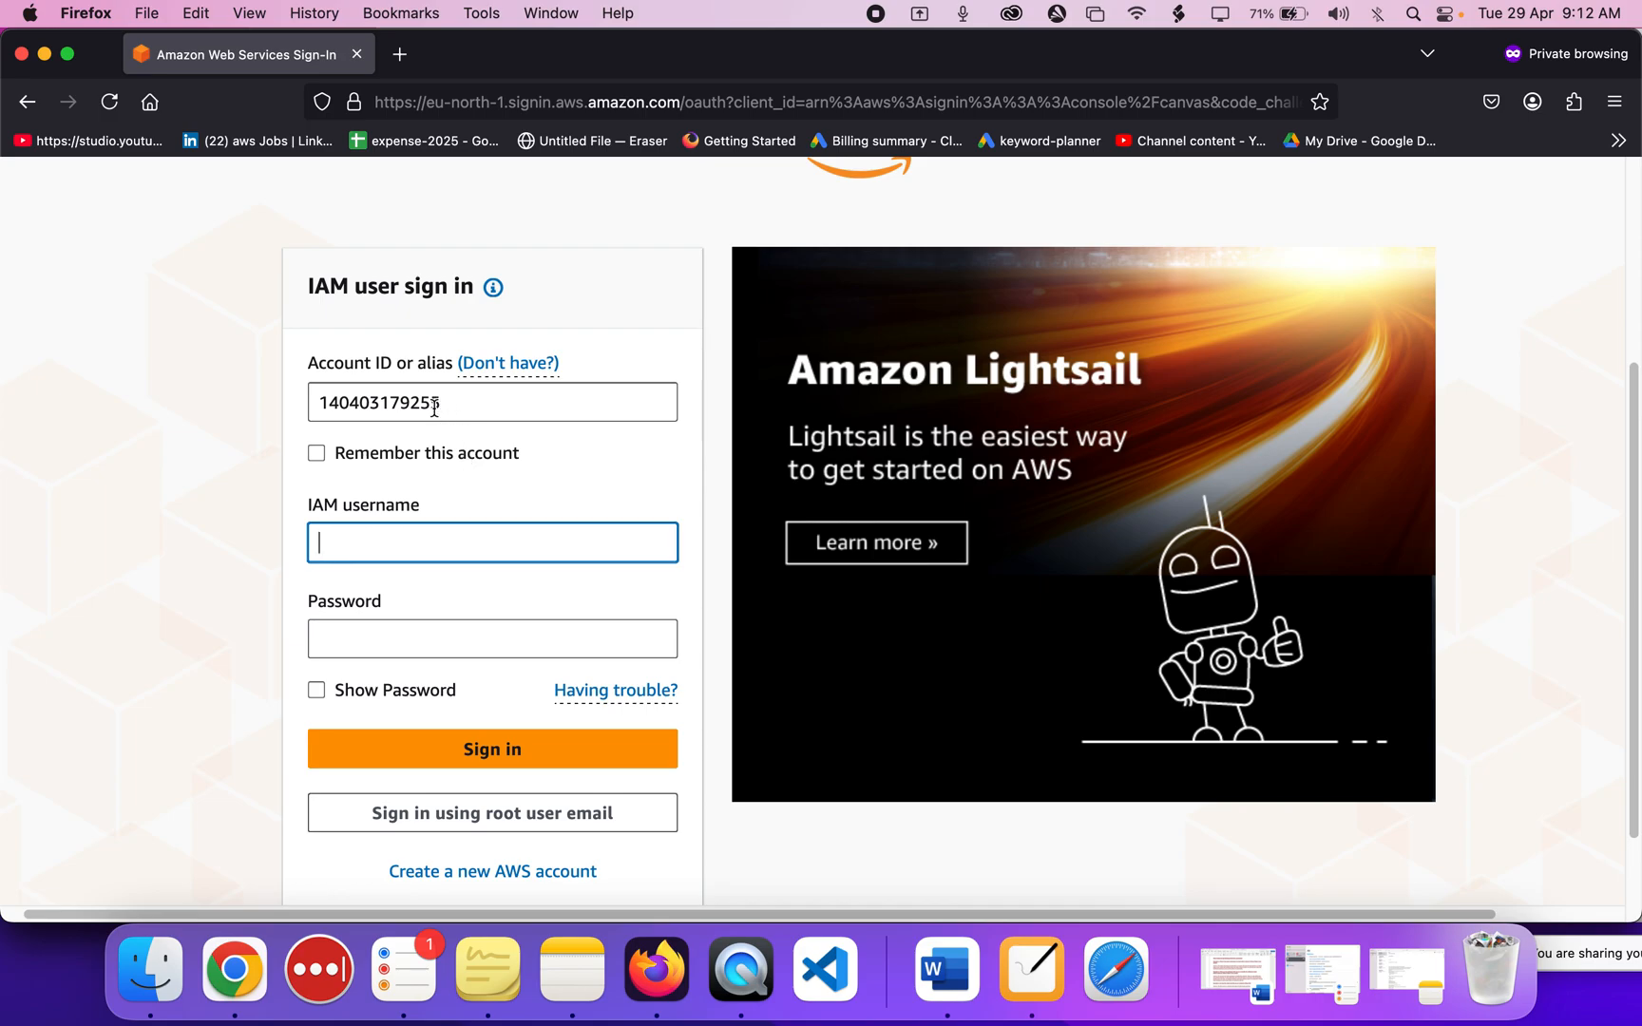
left_click(392, 409)
double_click(393, 410)
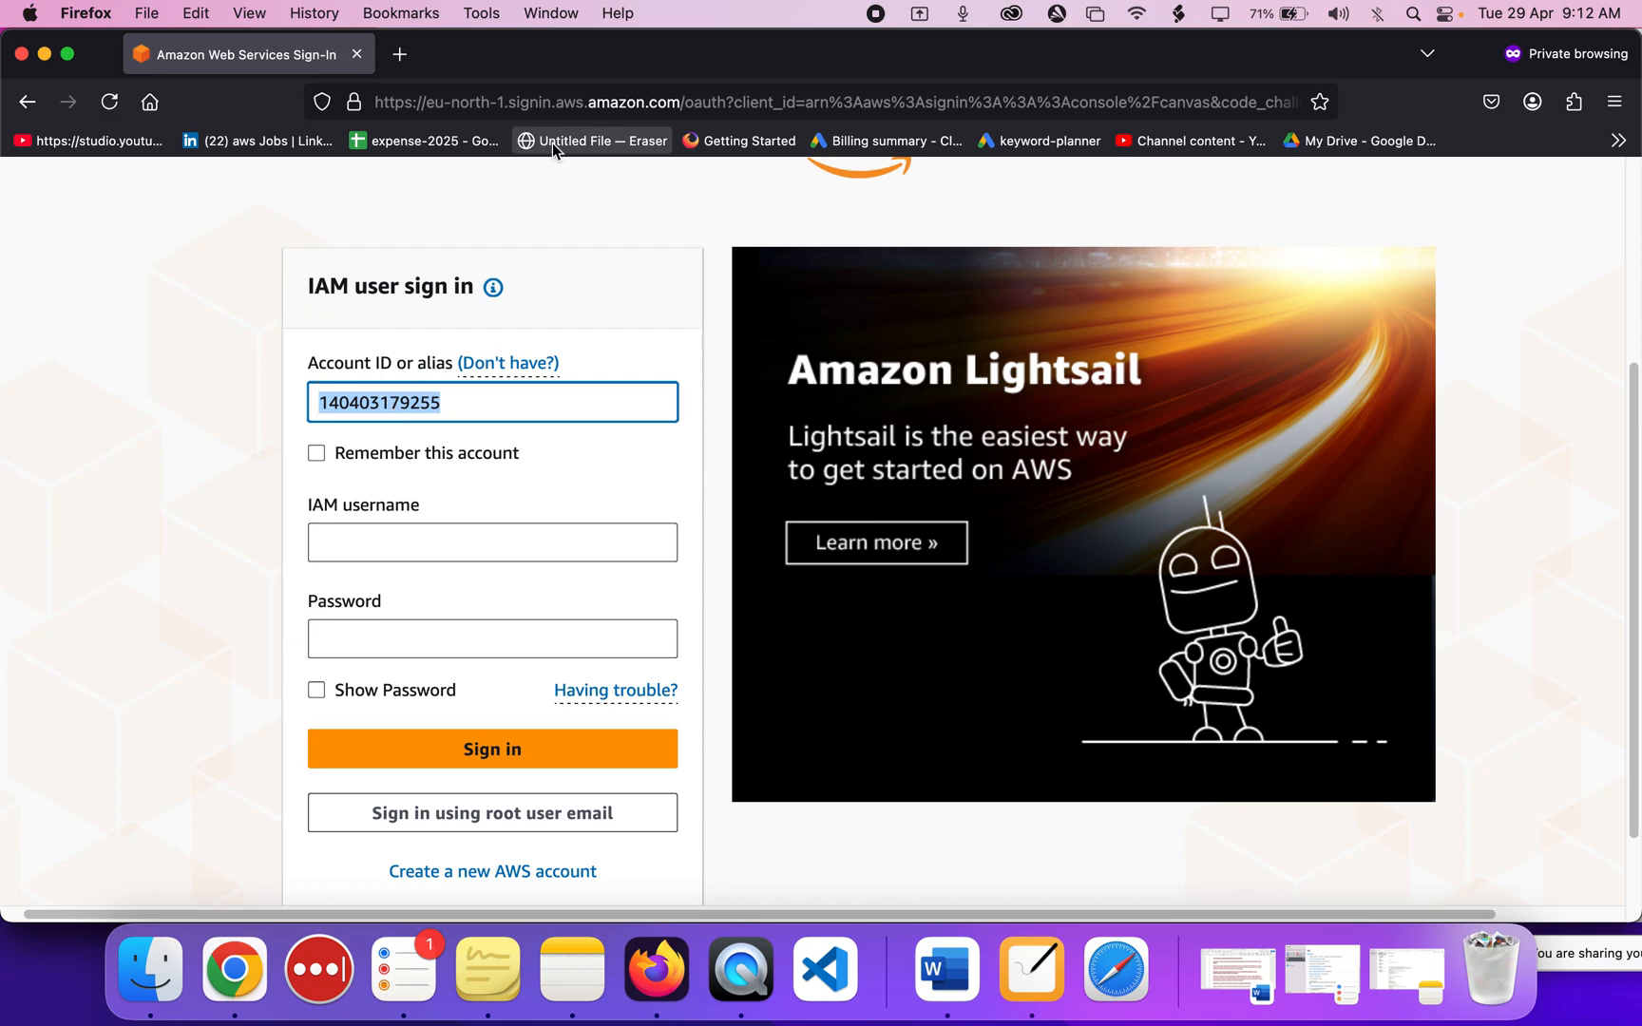
left_click_drag(549, 76, 623, 318)
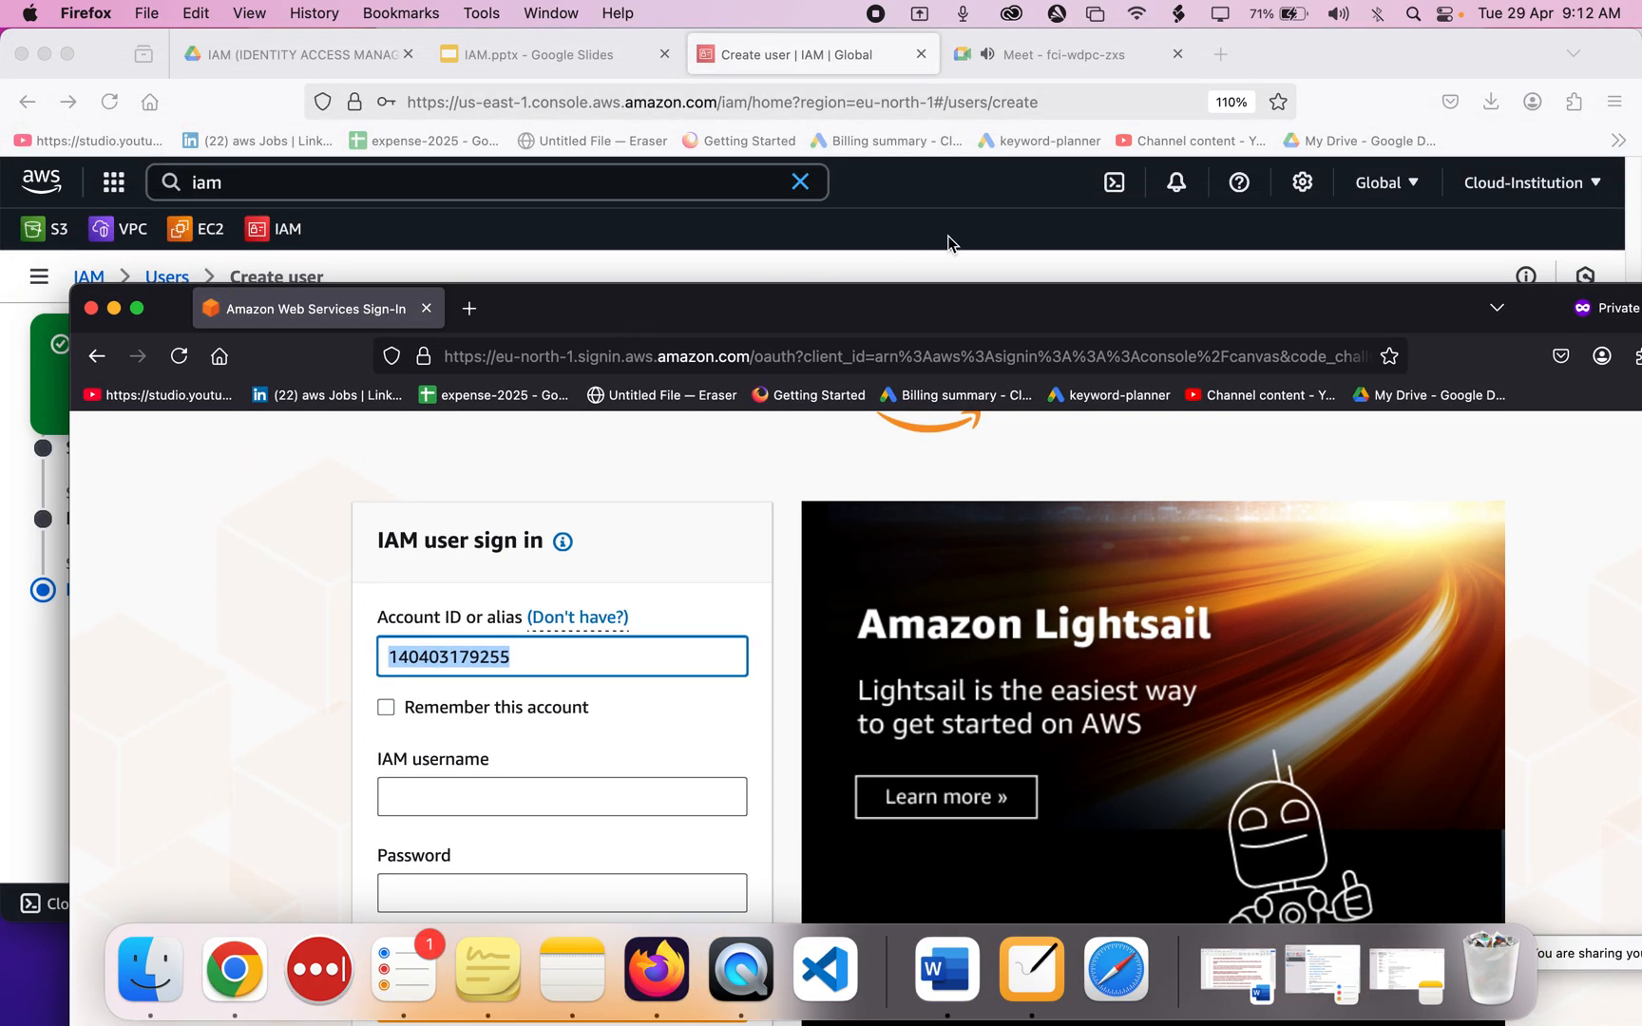
Copy the account ID from the IAM account menu into the private sign-in form.
left_click(952, 235)
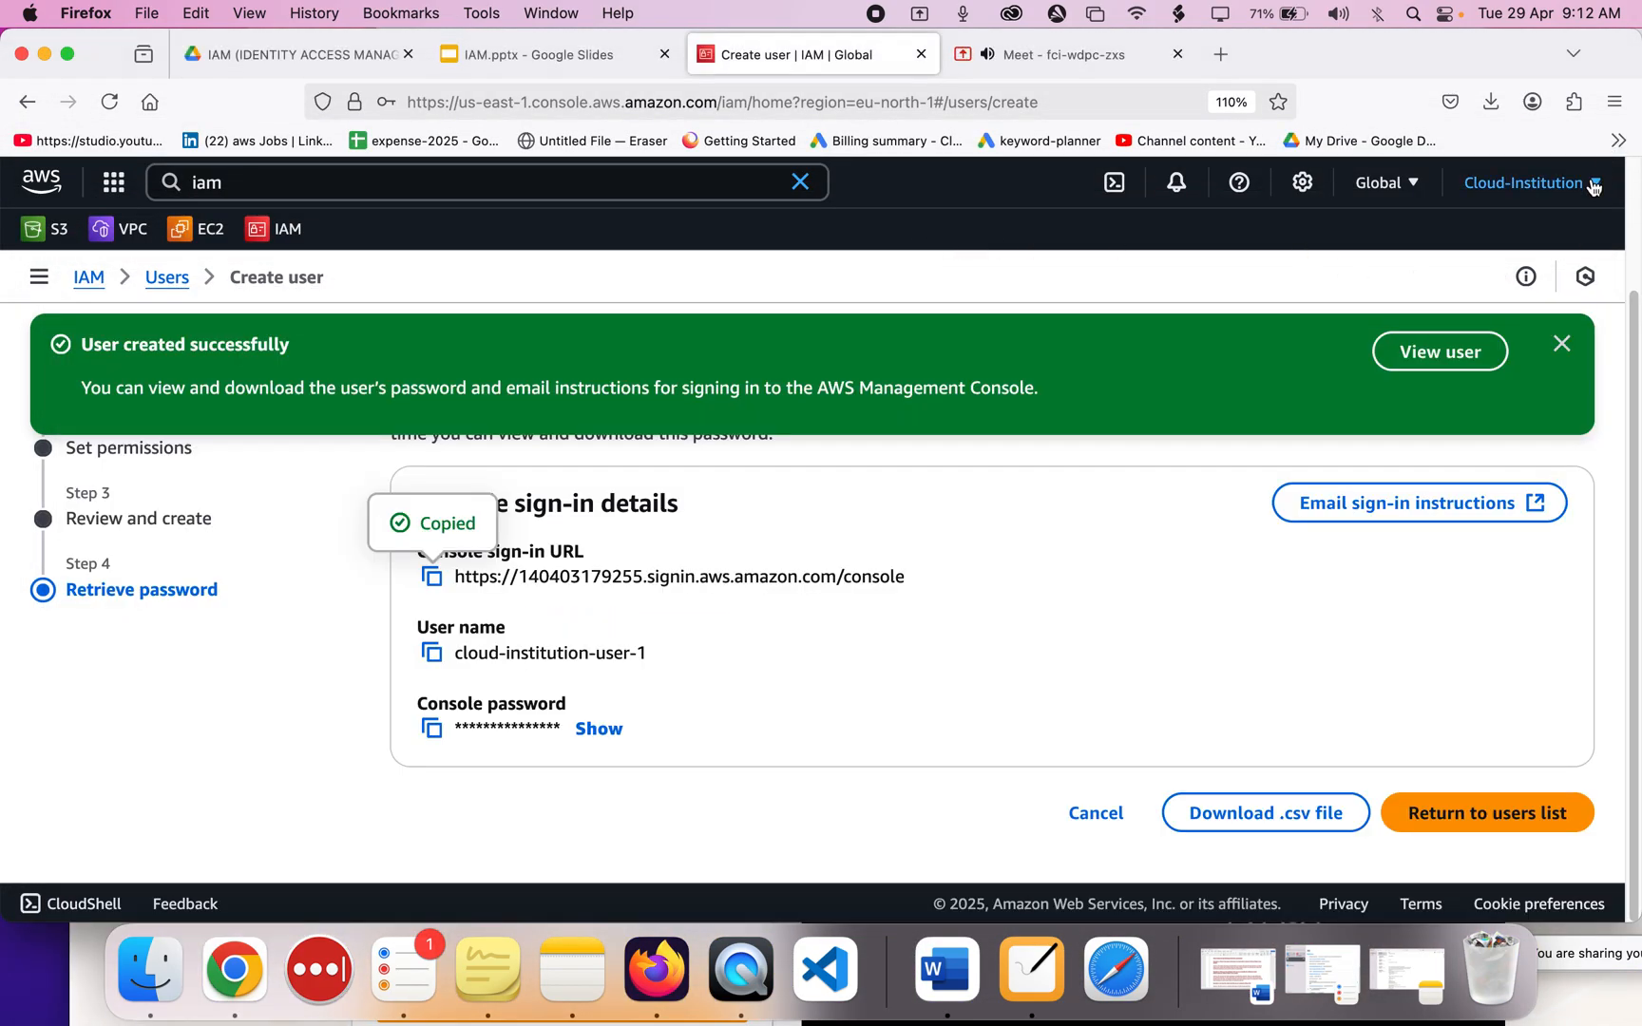
left_click(1559, 183)
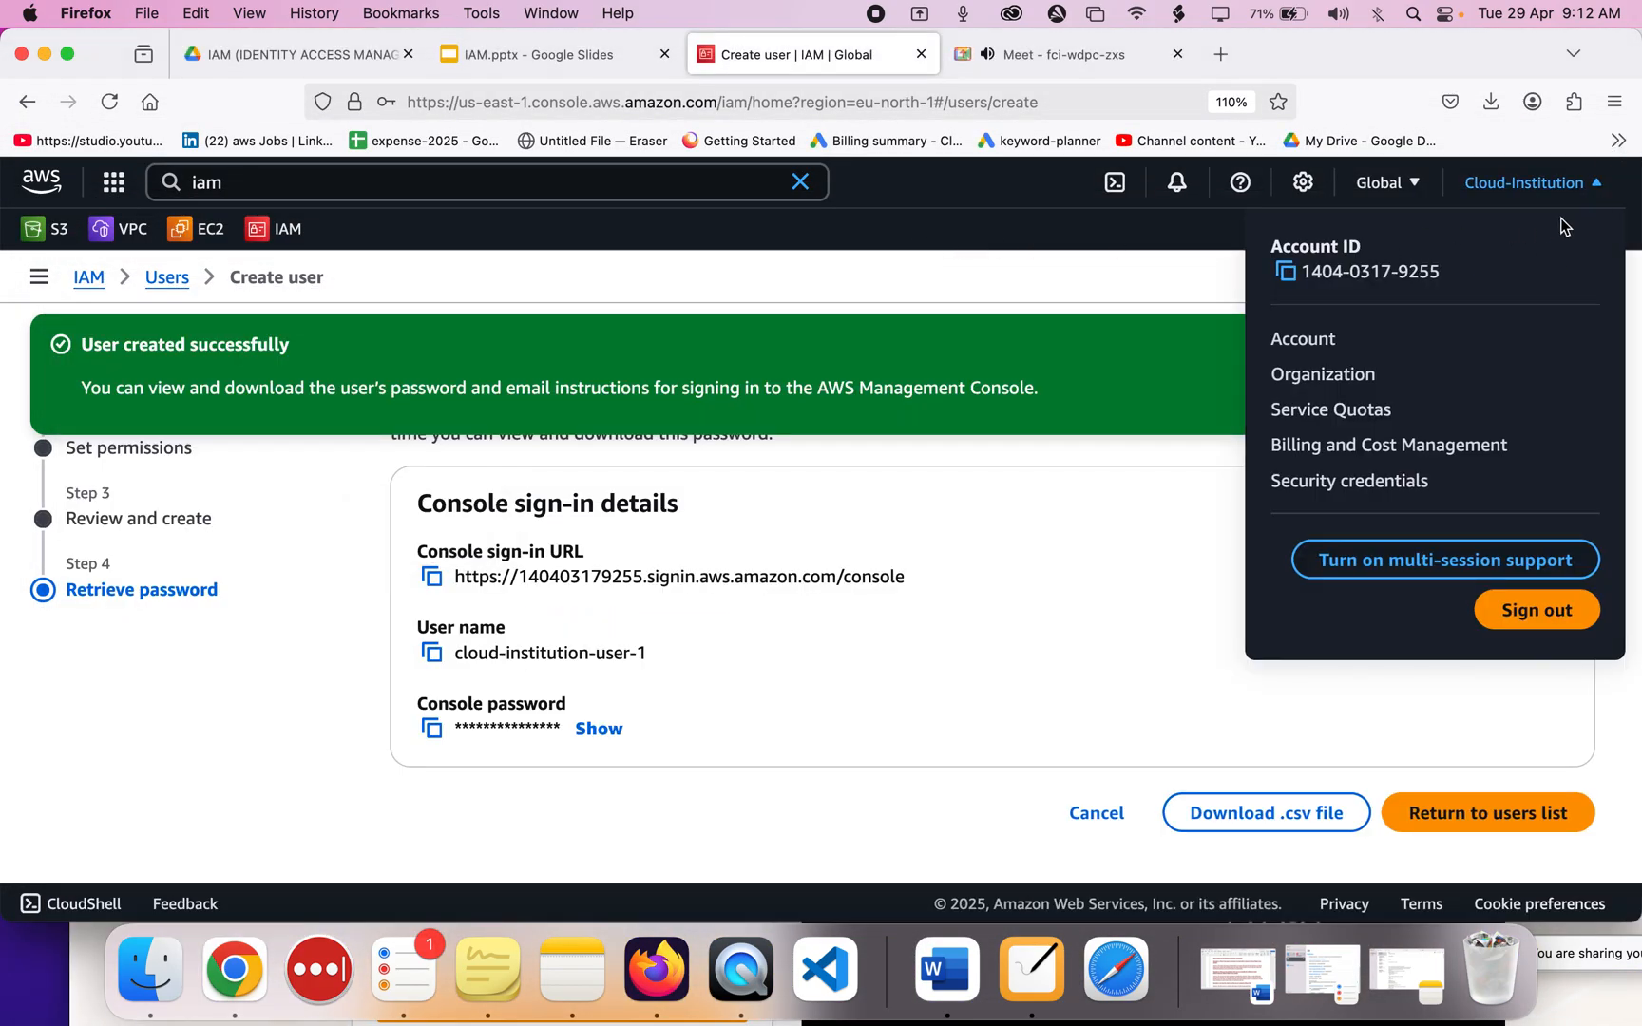
double_click(1309, 271)
left_click_drag(1309, 271, 1440, 272)
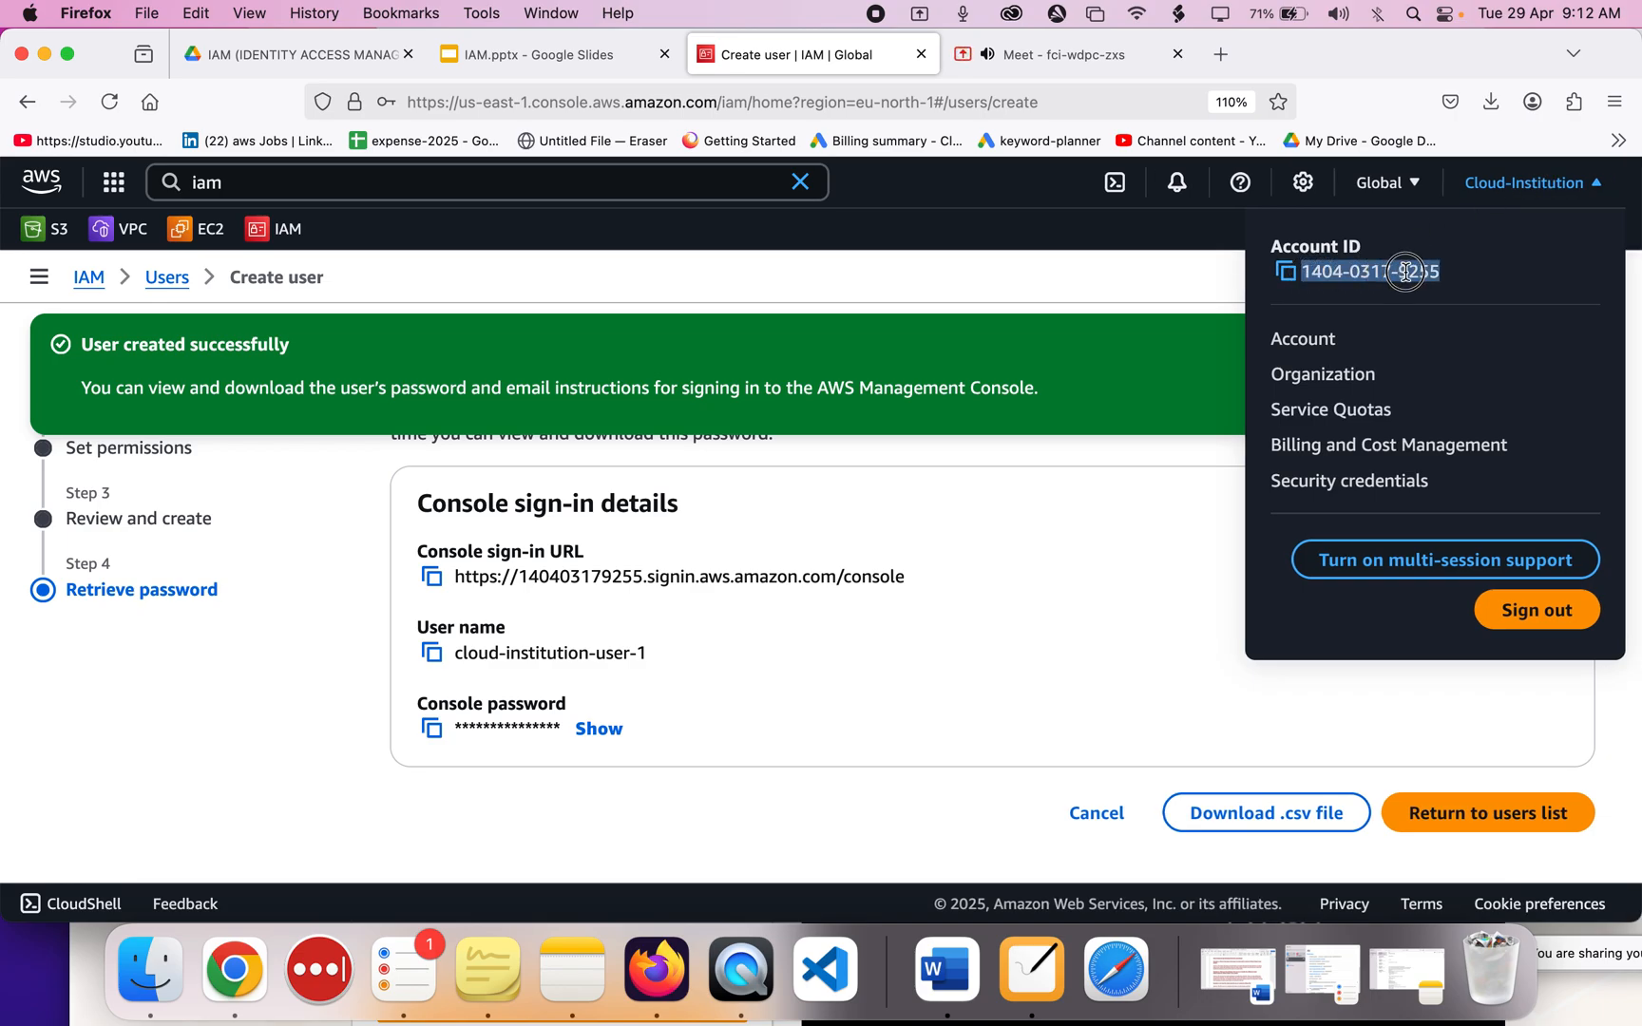
left_click(1287, 273)
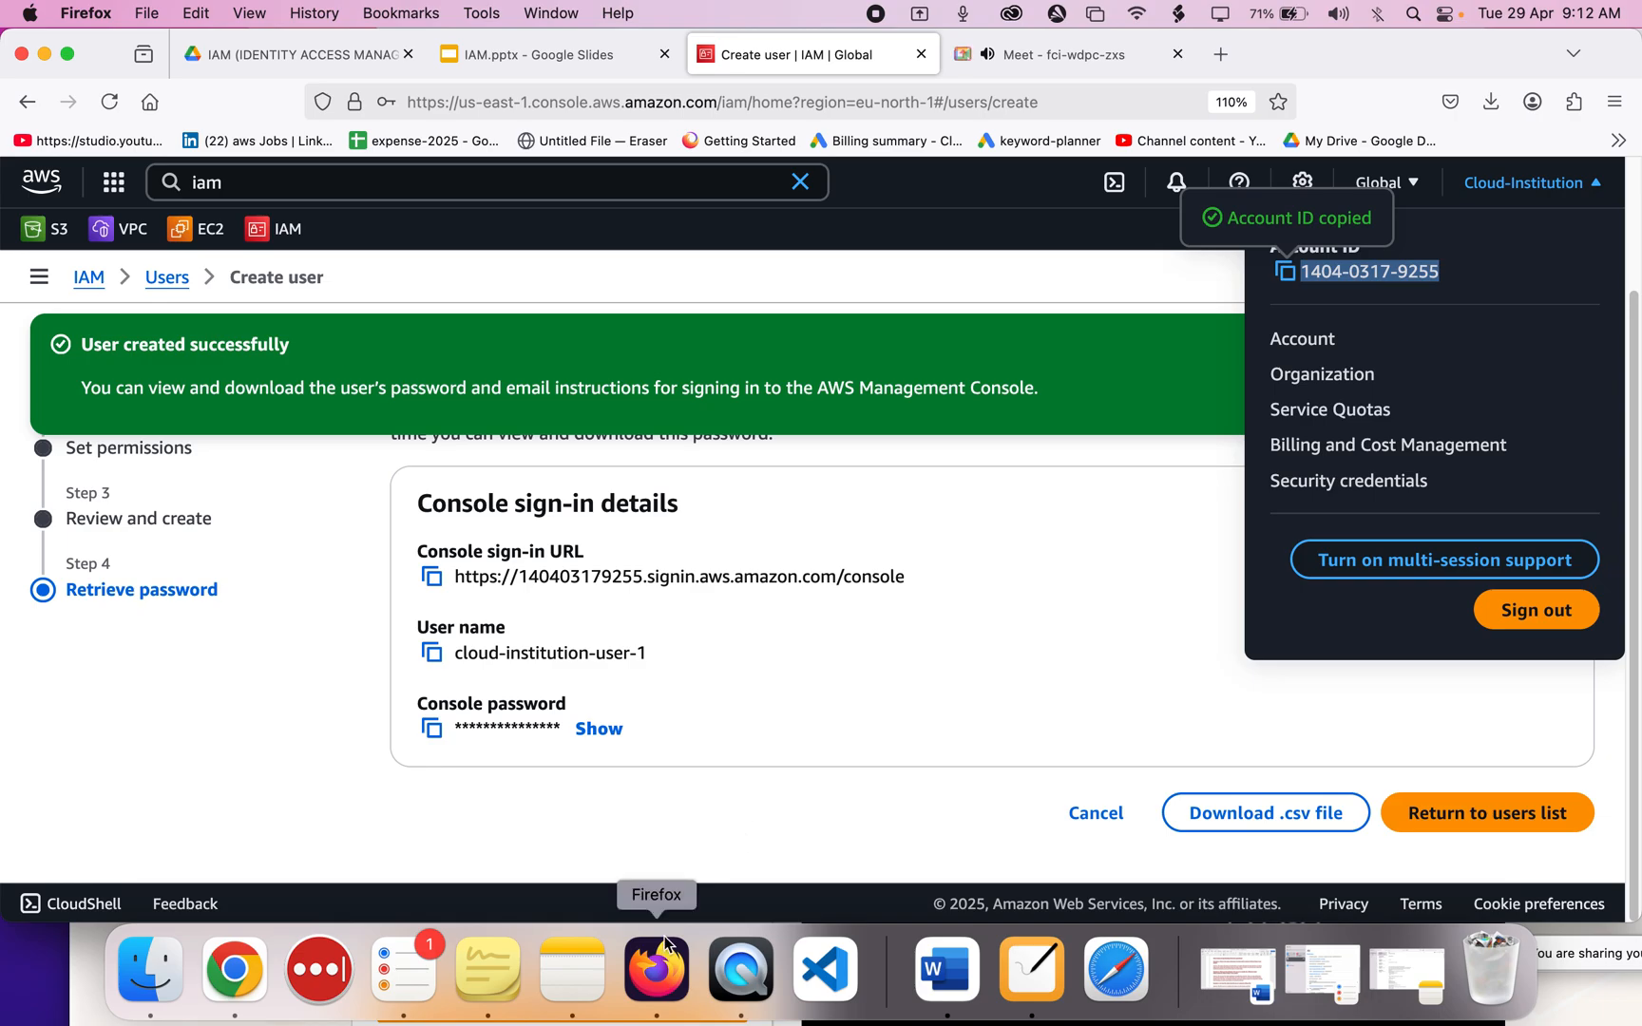
right_click(659, 979)
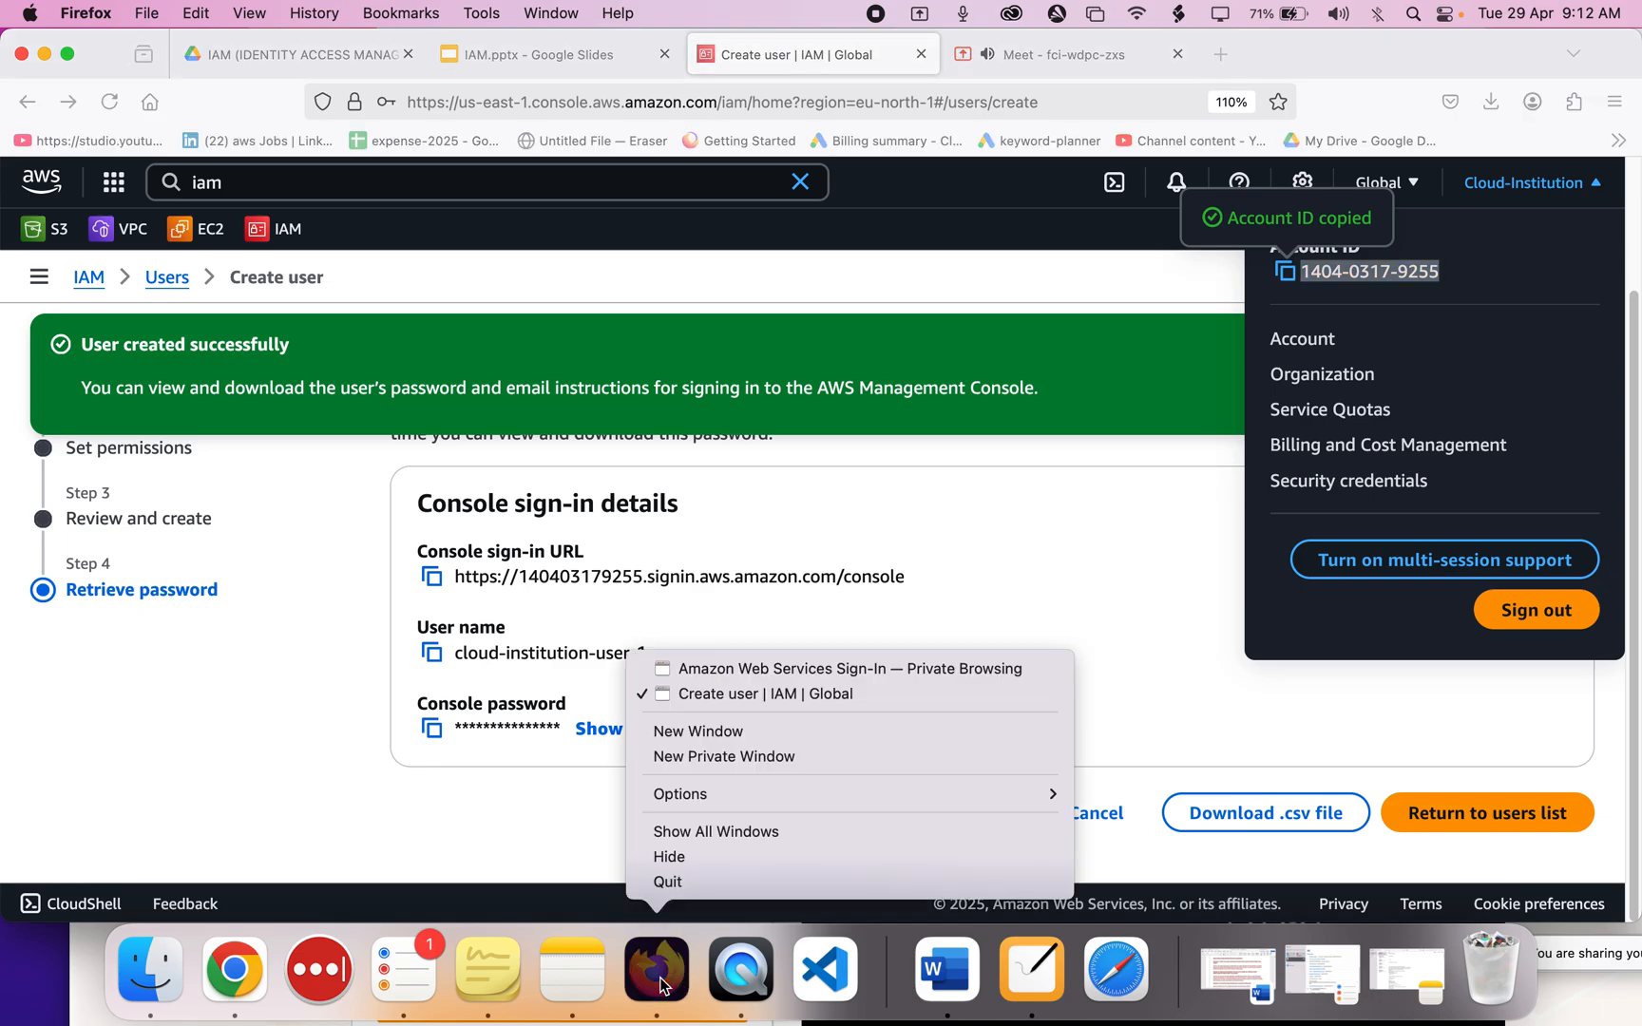
left_click(708, 669)
double_click(524, 658)
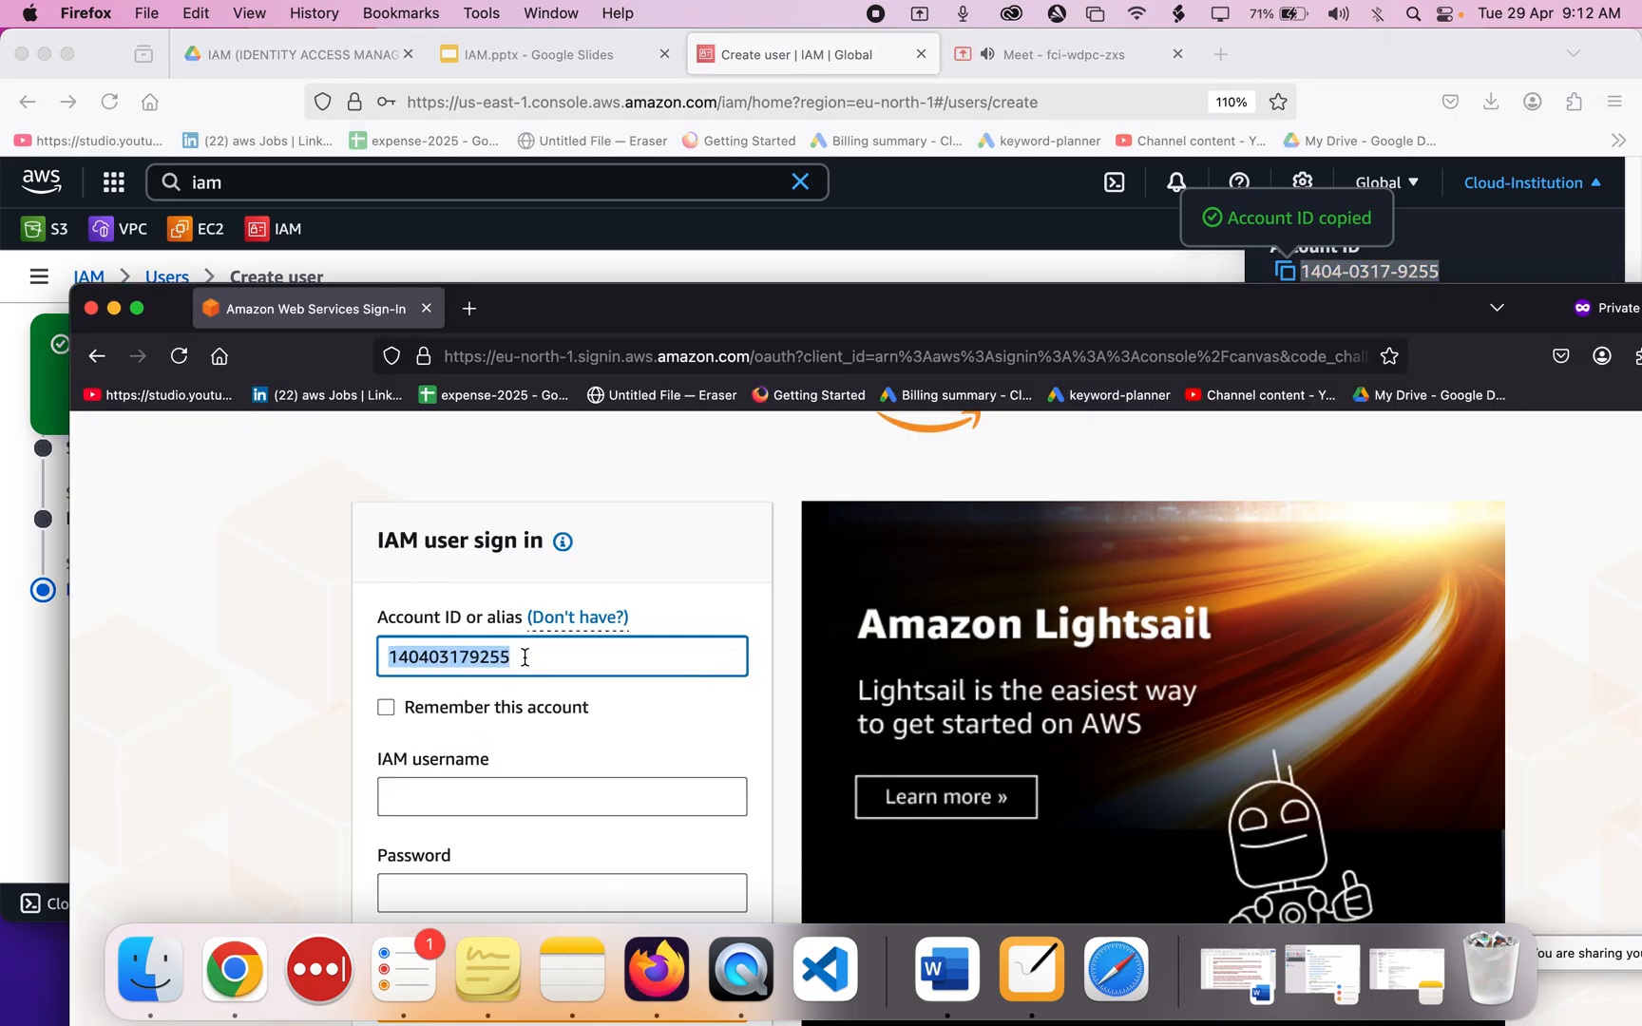
Place the windows side by side and copy the user name cloud-institution-user-1.
left_click_drag(577, 306, 1055, 63)
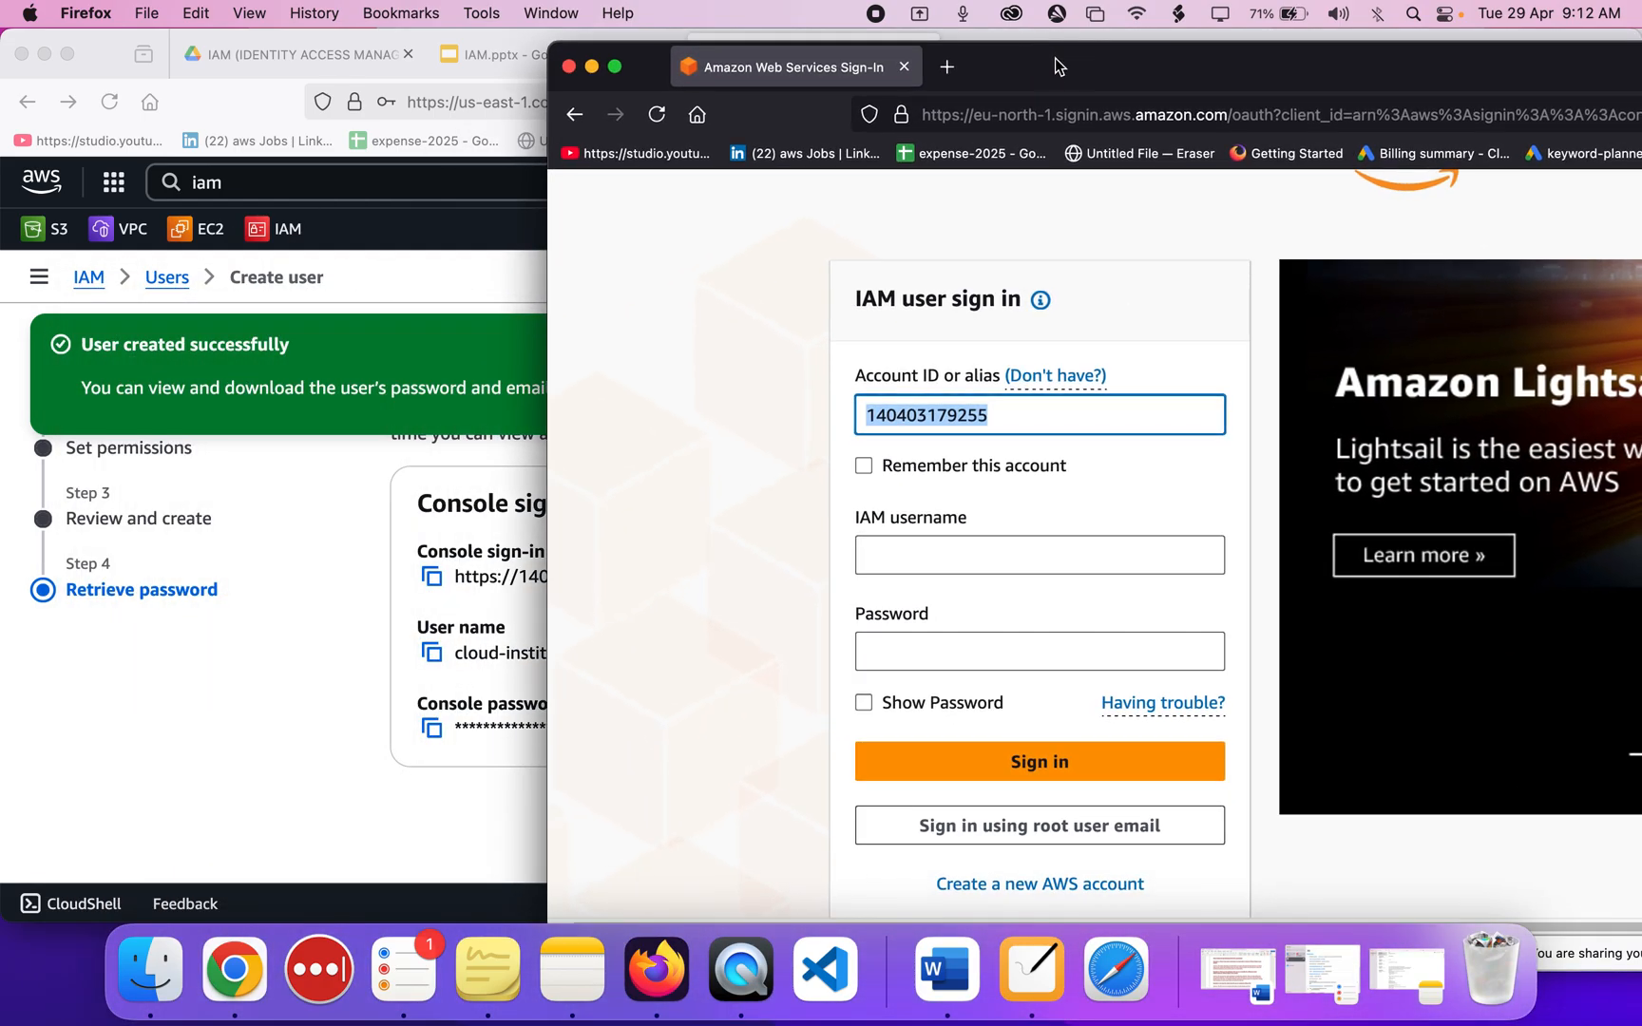
left_click(402, 437)
left_click_drag(1403, 47, 1022, 55)
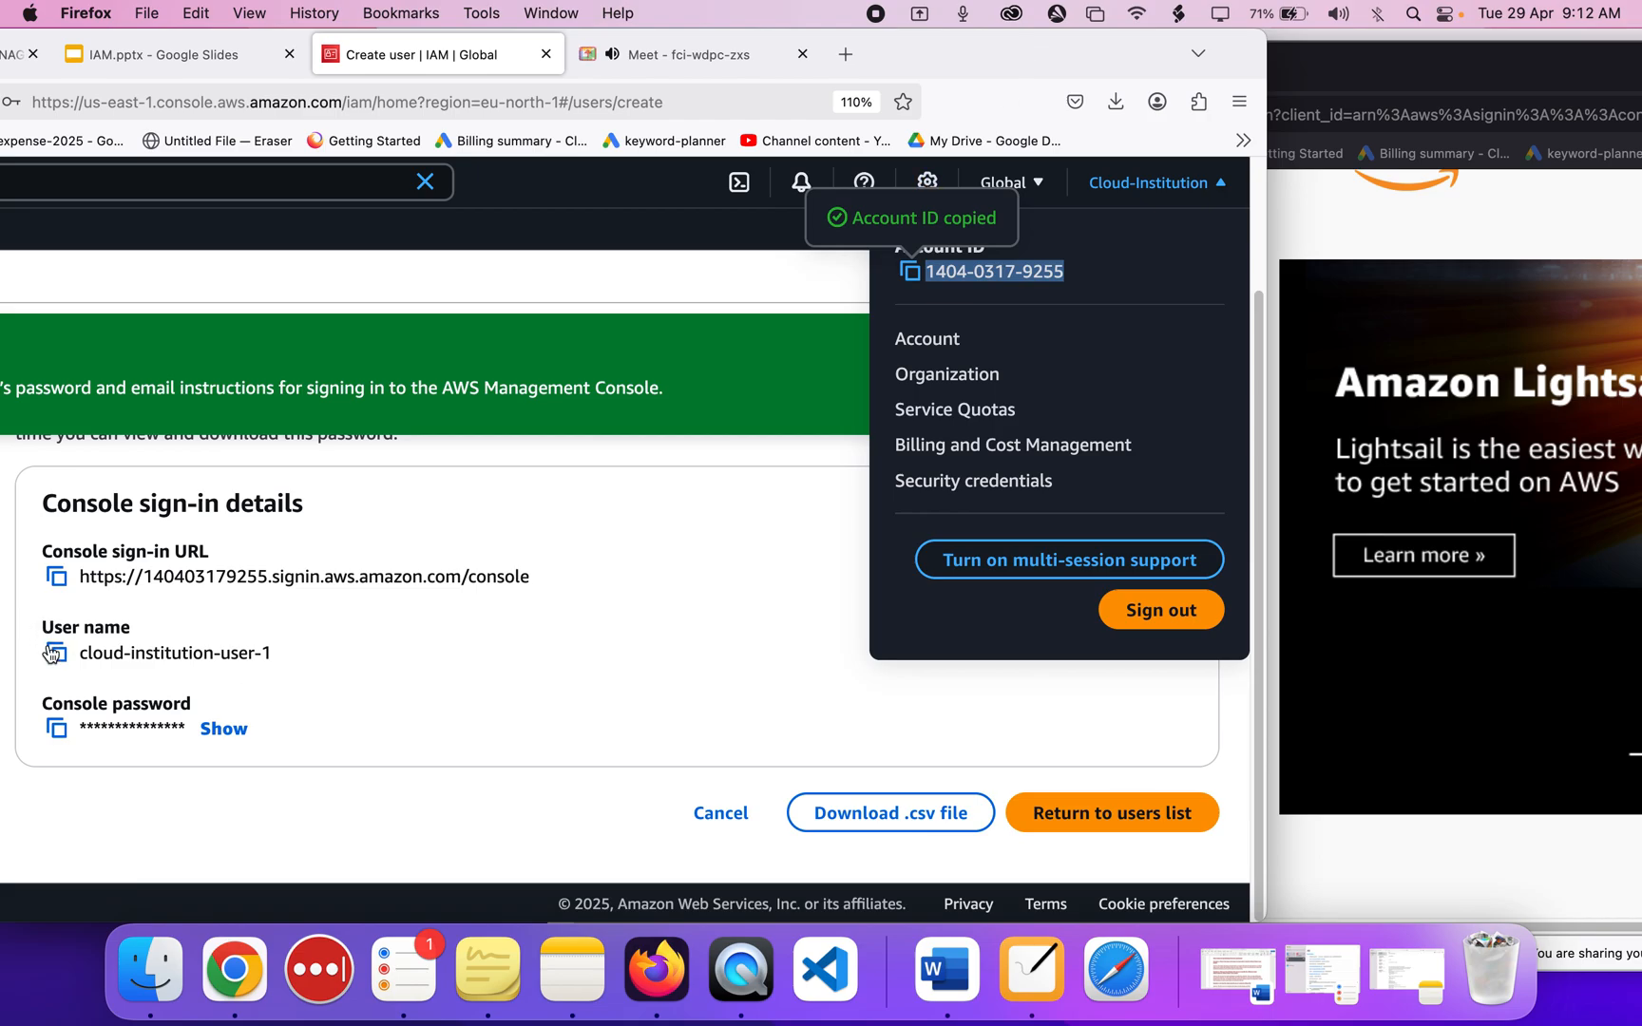
left_click(56, 655)
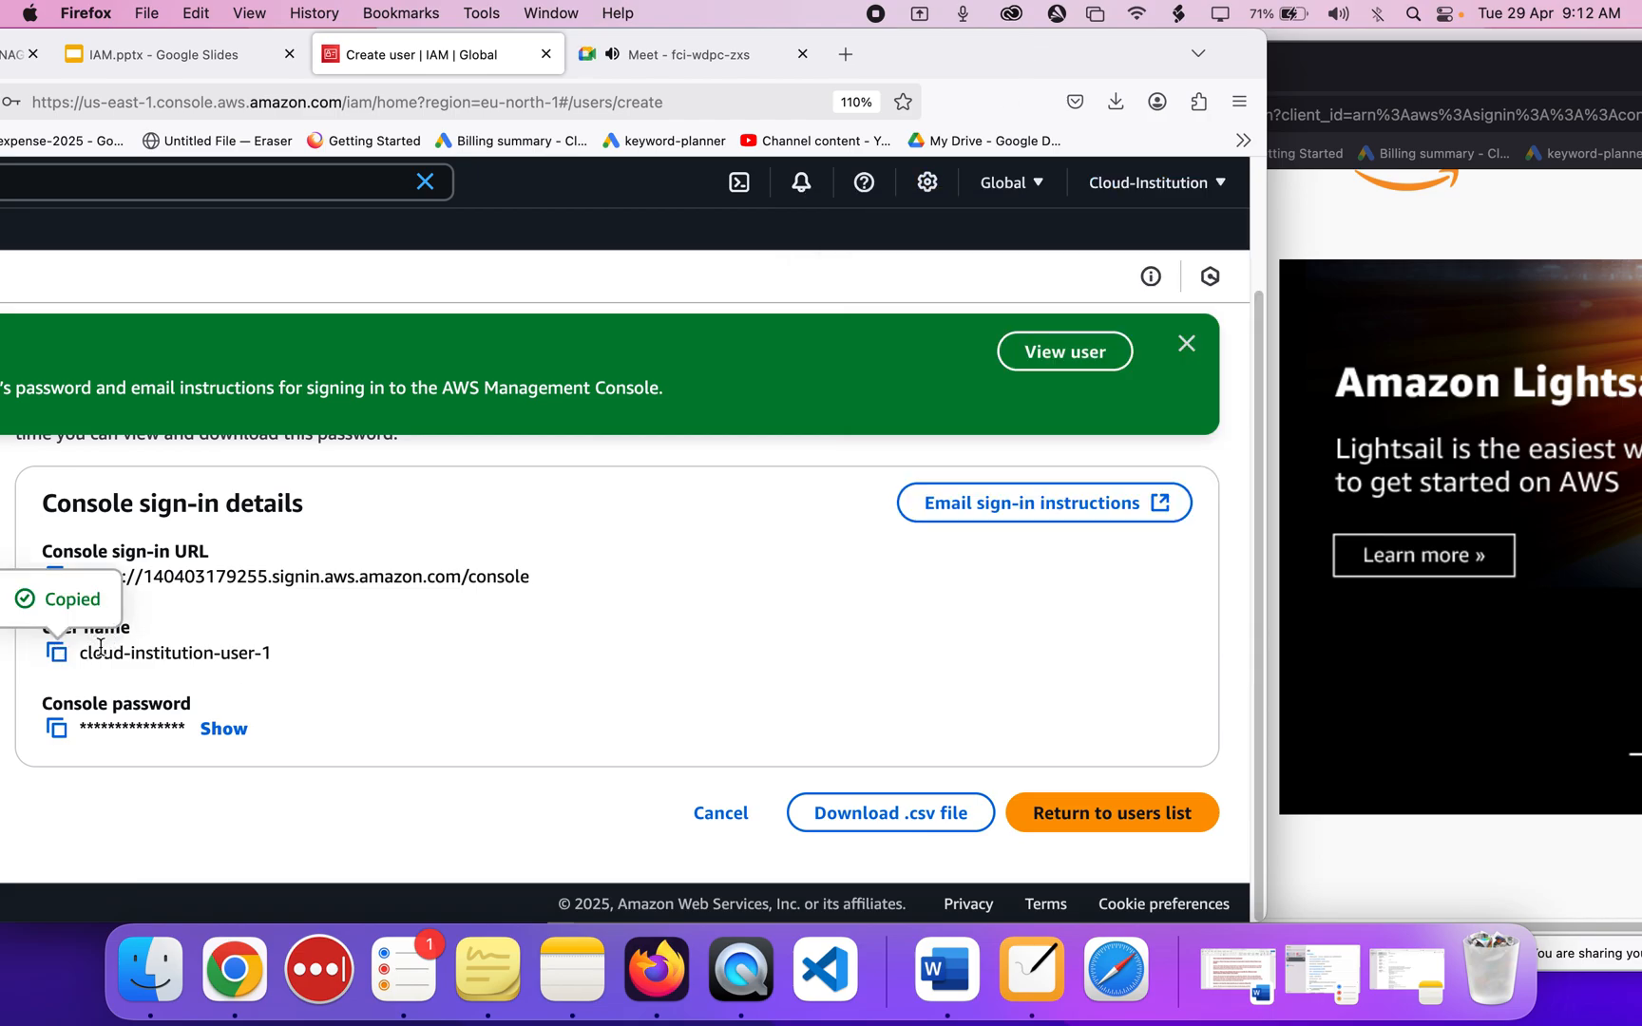
left_click_drag(1523, 68, 1167, 43)
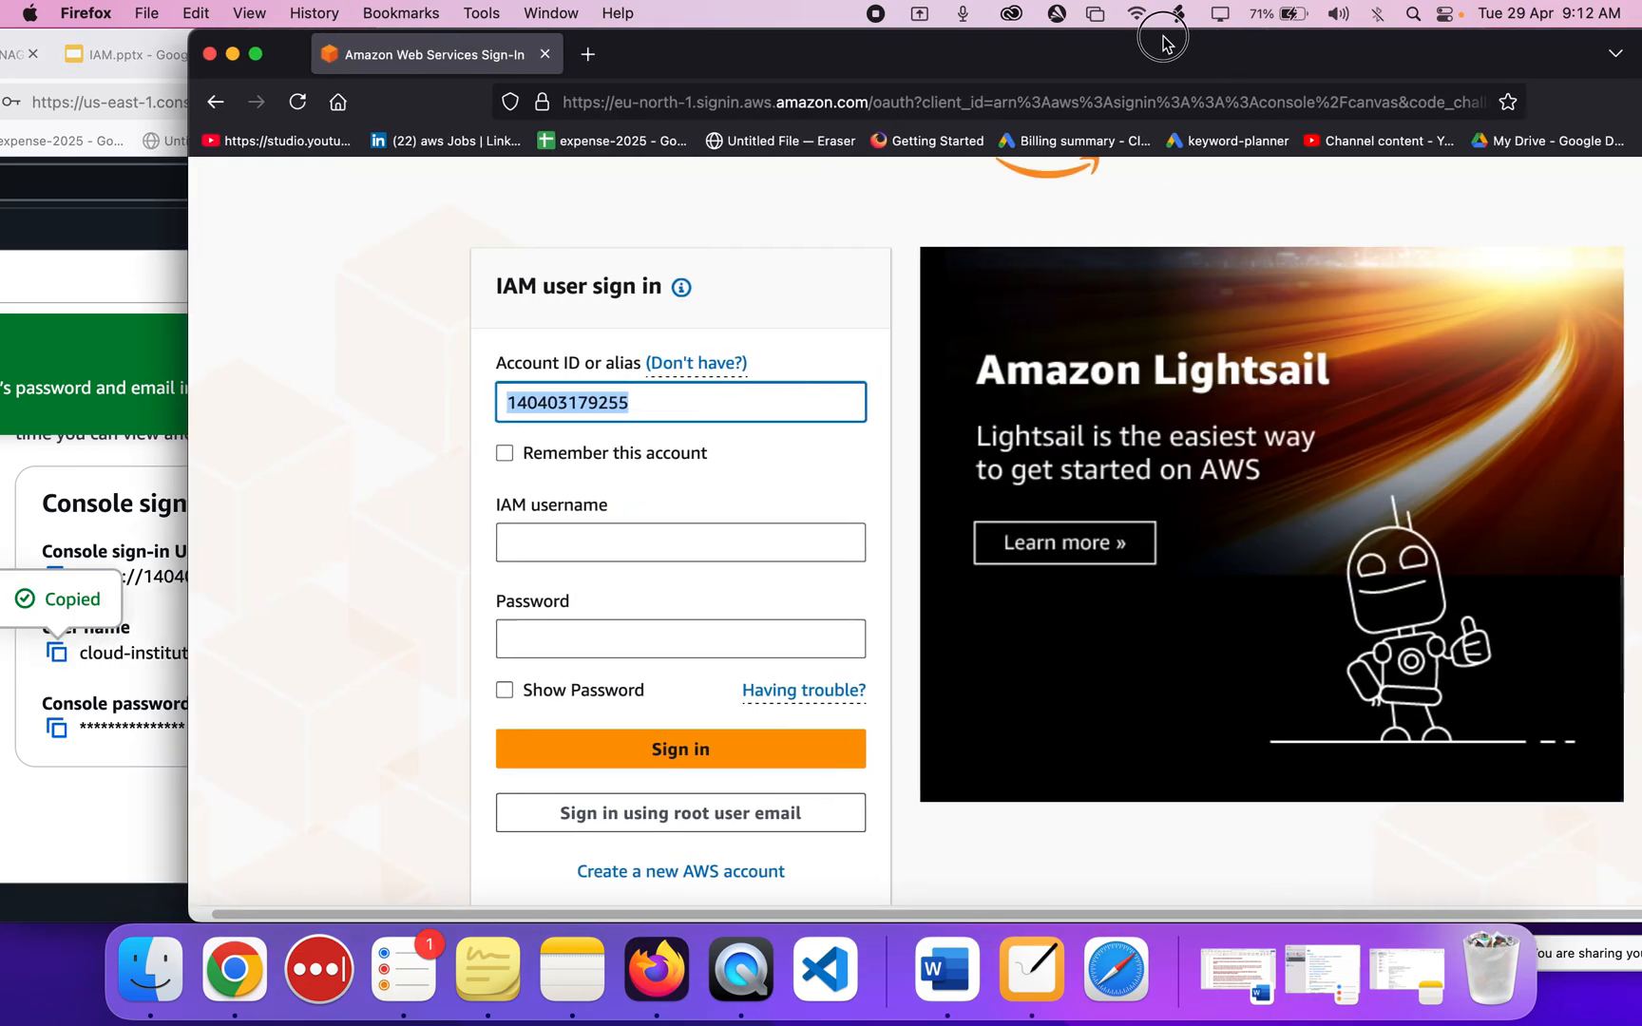
Enter cloud-institution-user-1 as the user name and paste the copied console password.
left_click(751, 559)
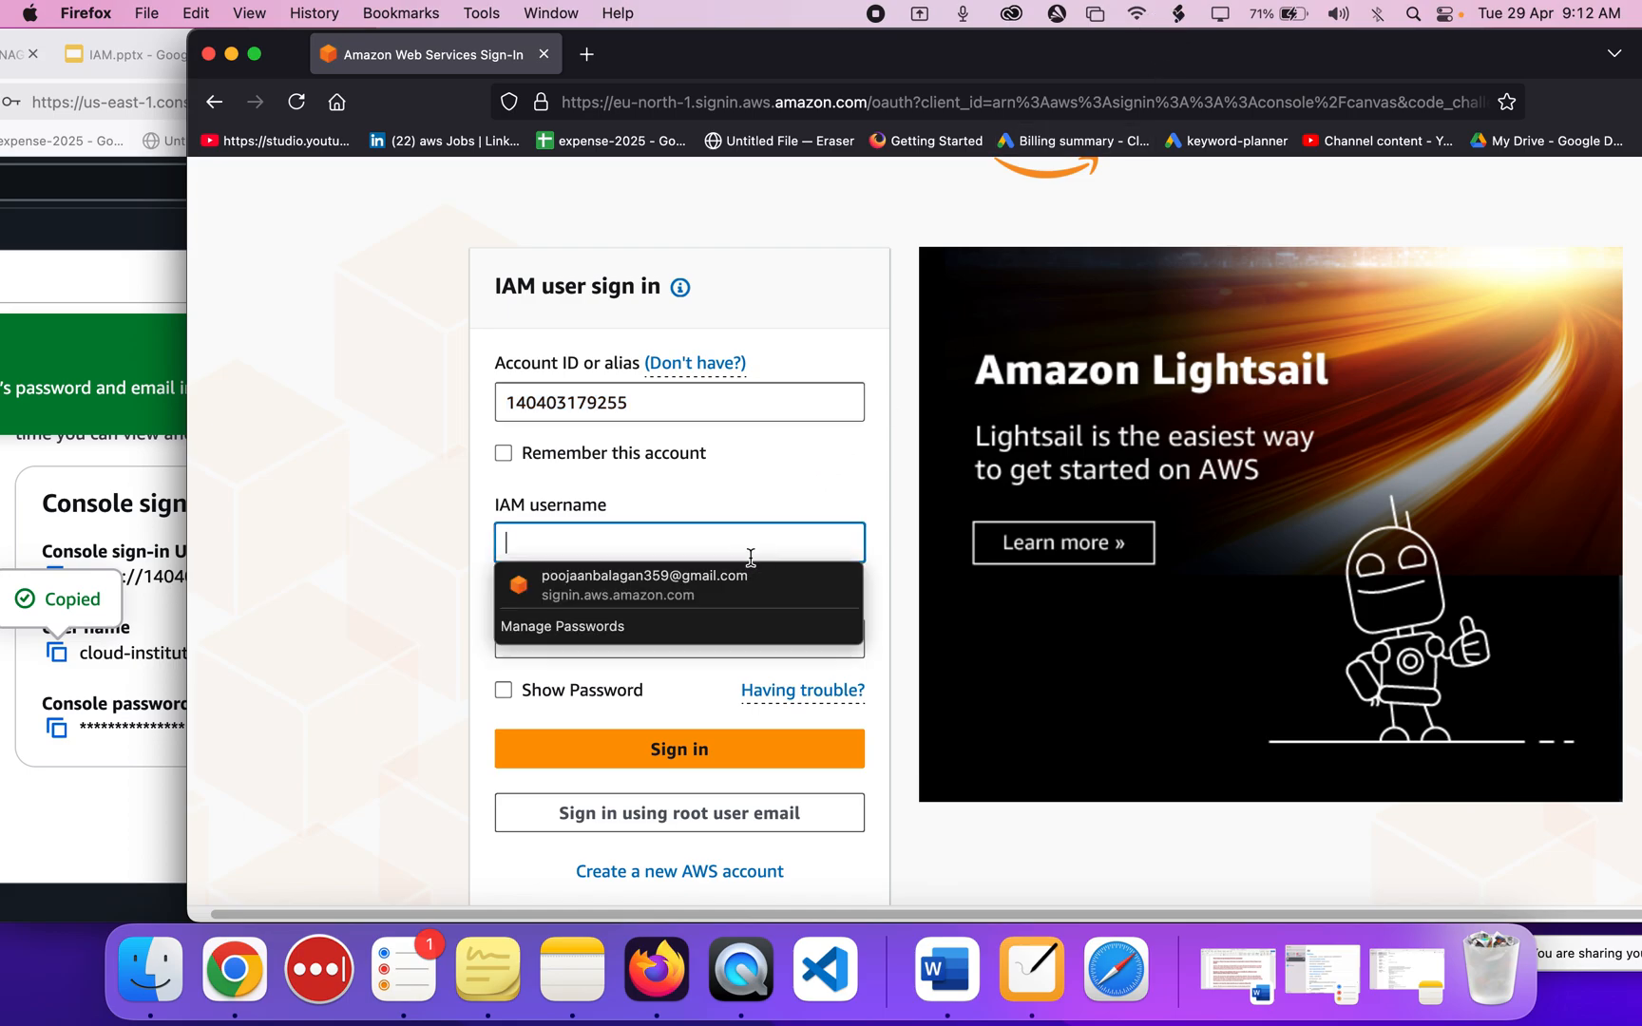
key("super+v")
left_click(670, 644)
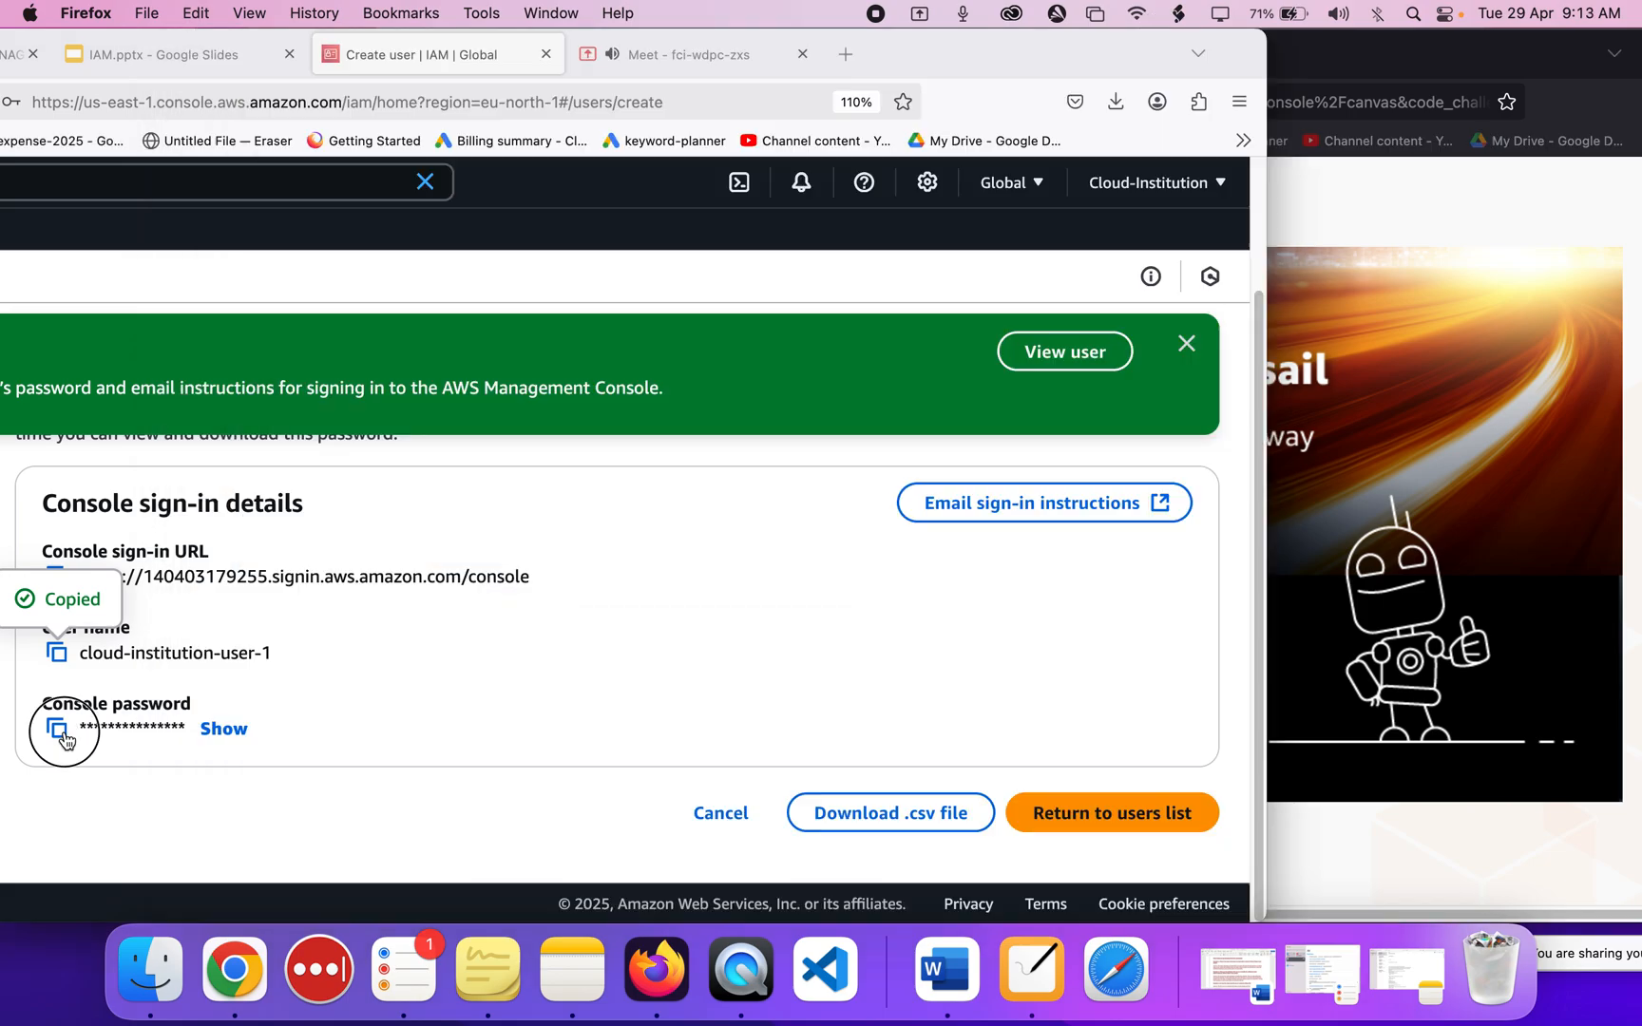
left_click(59, 734)
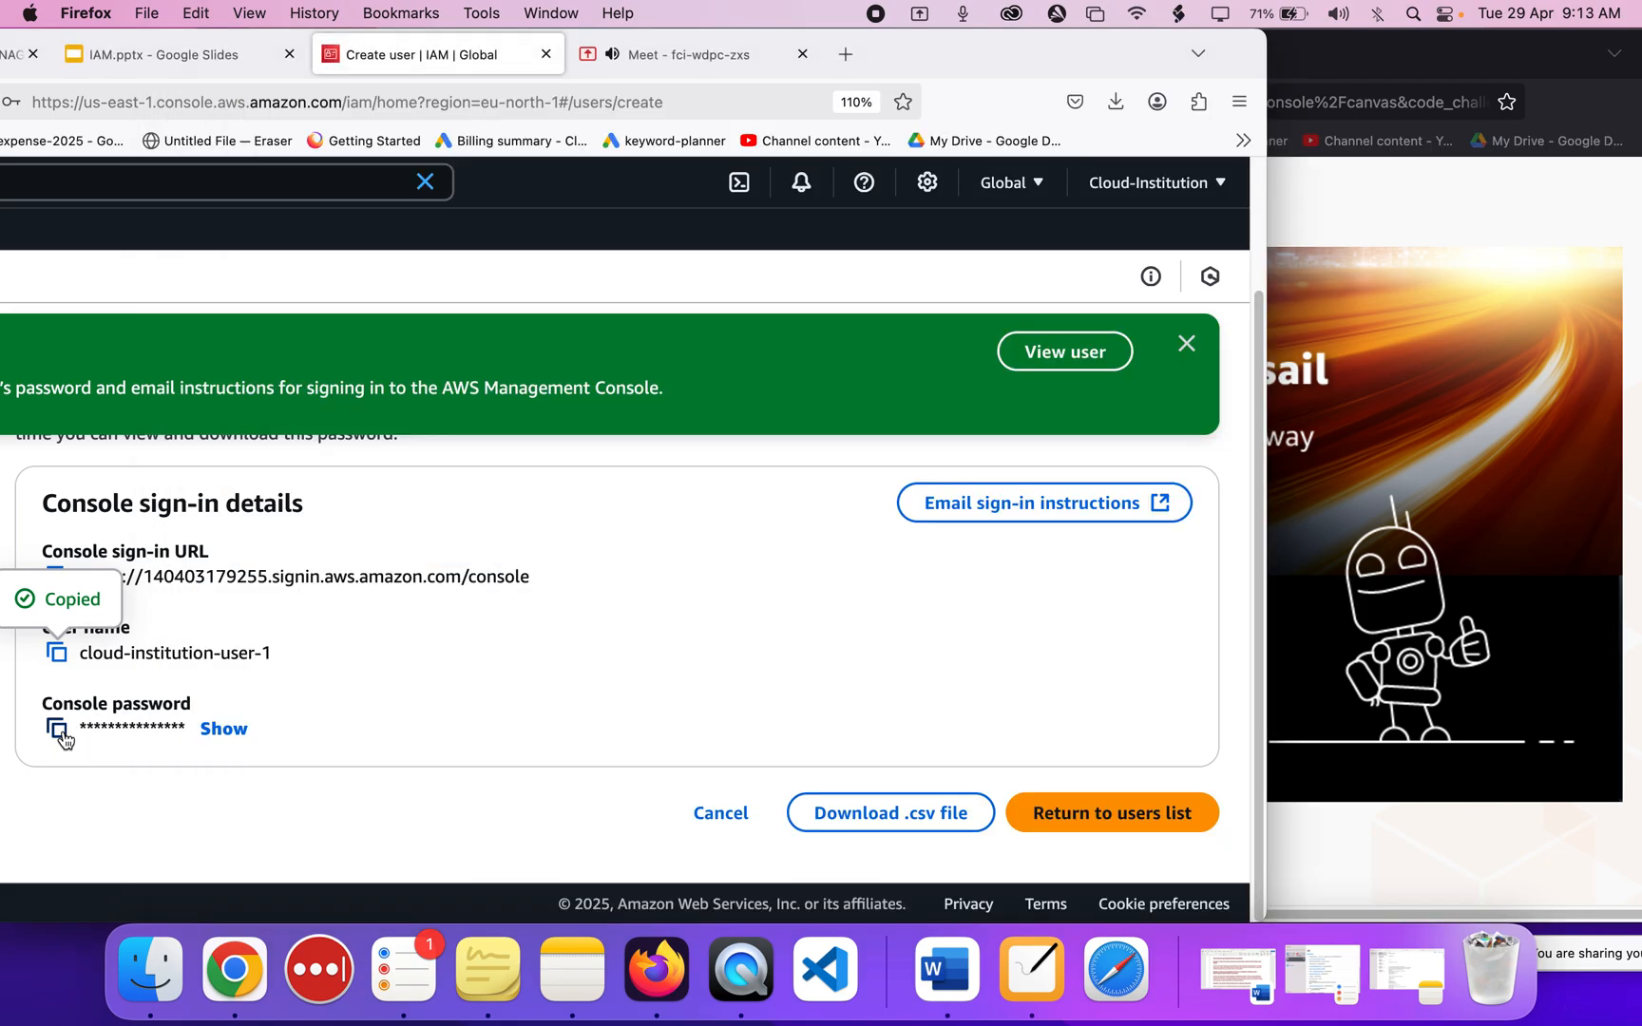
left_click(61, 733)
left_click(1312, 570)
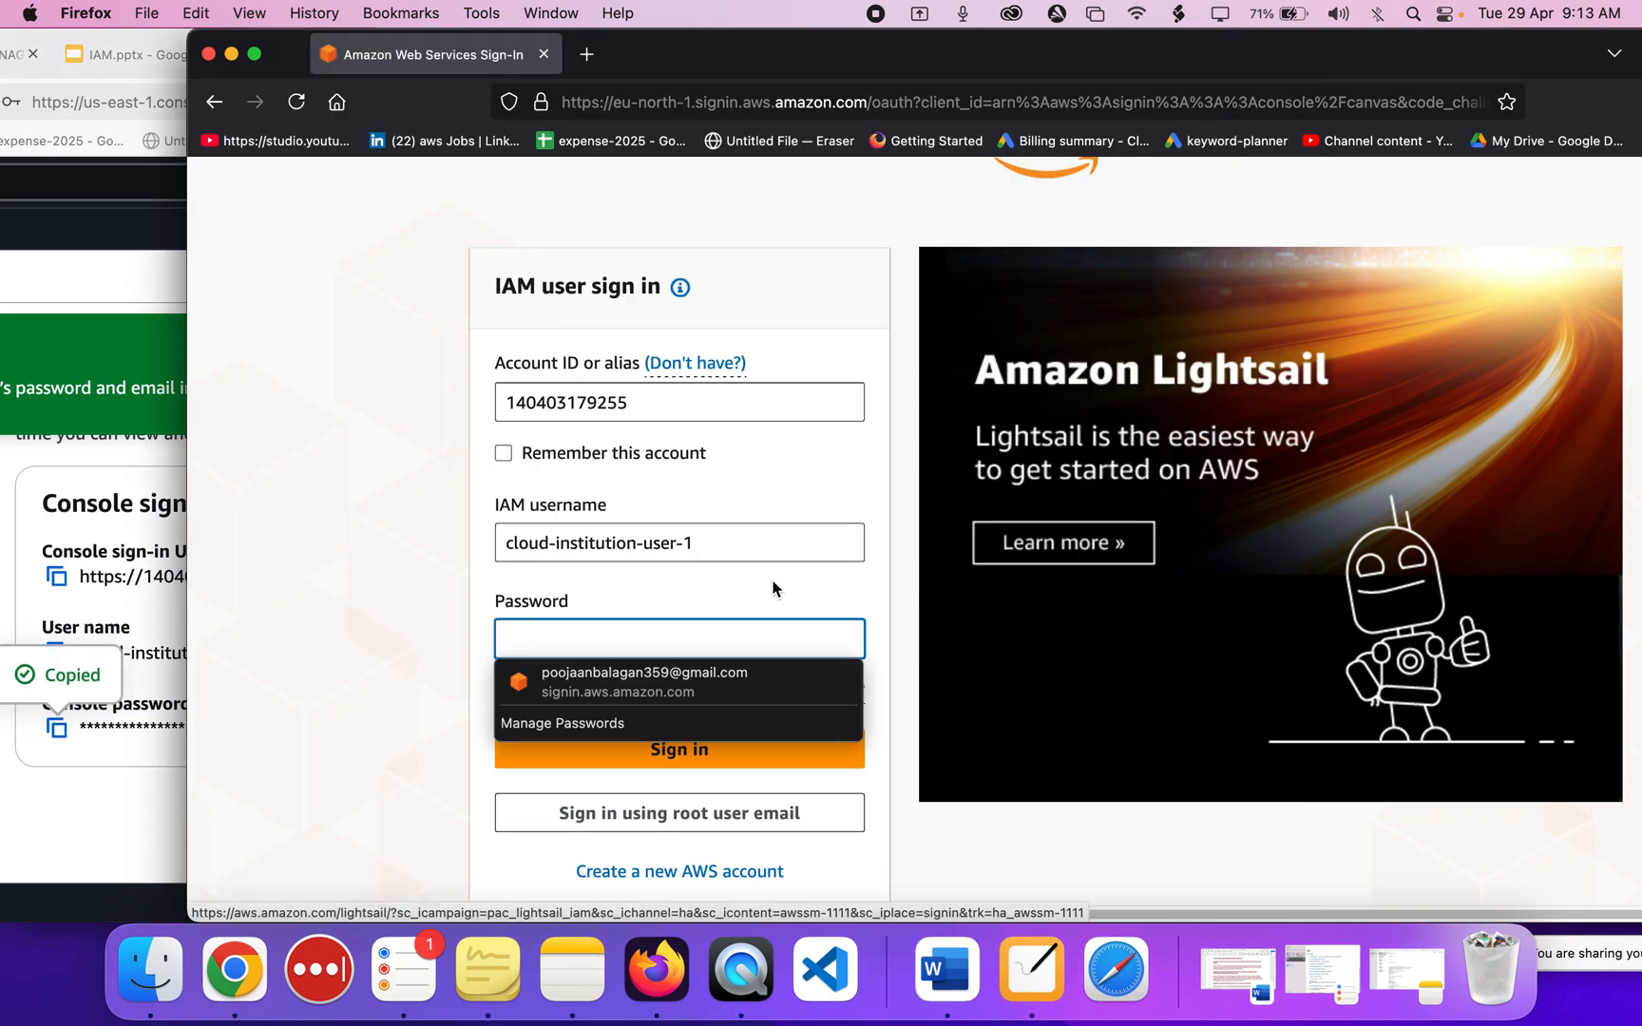
key("super+v")
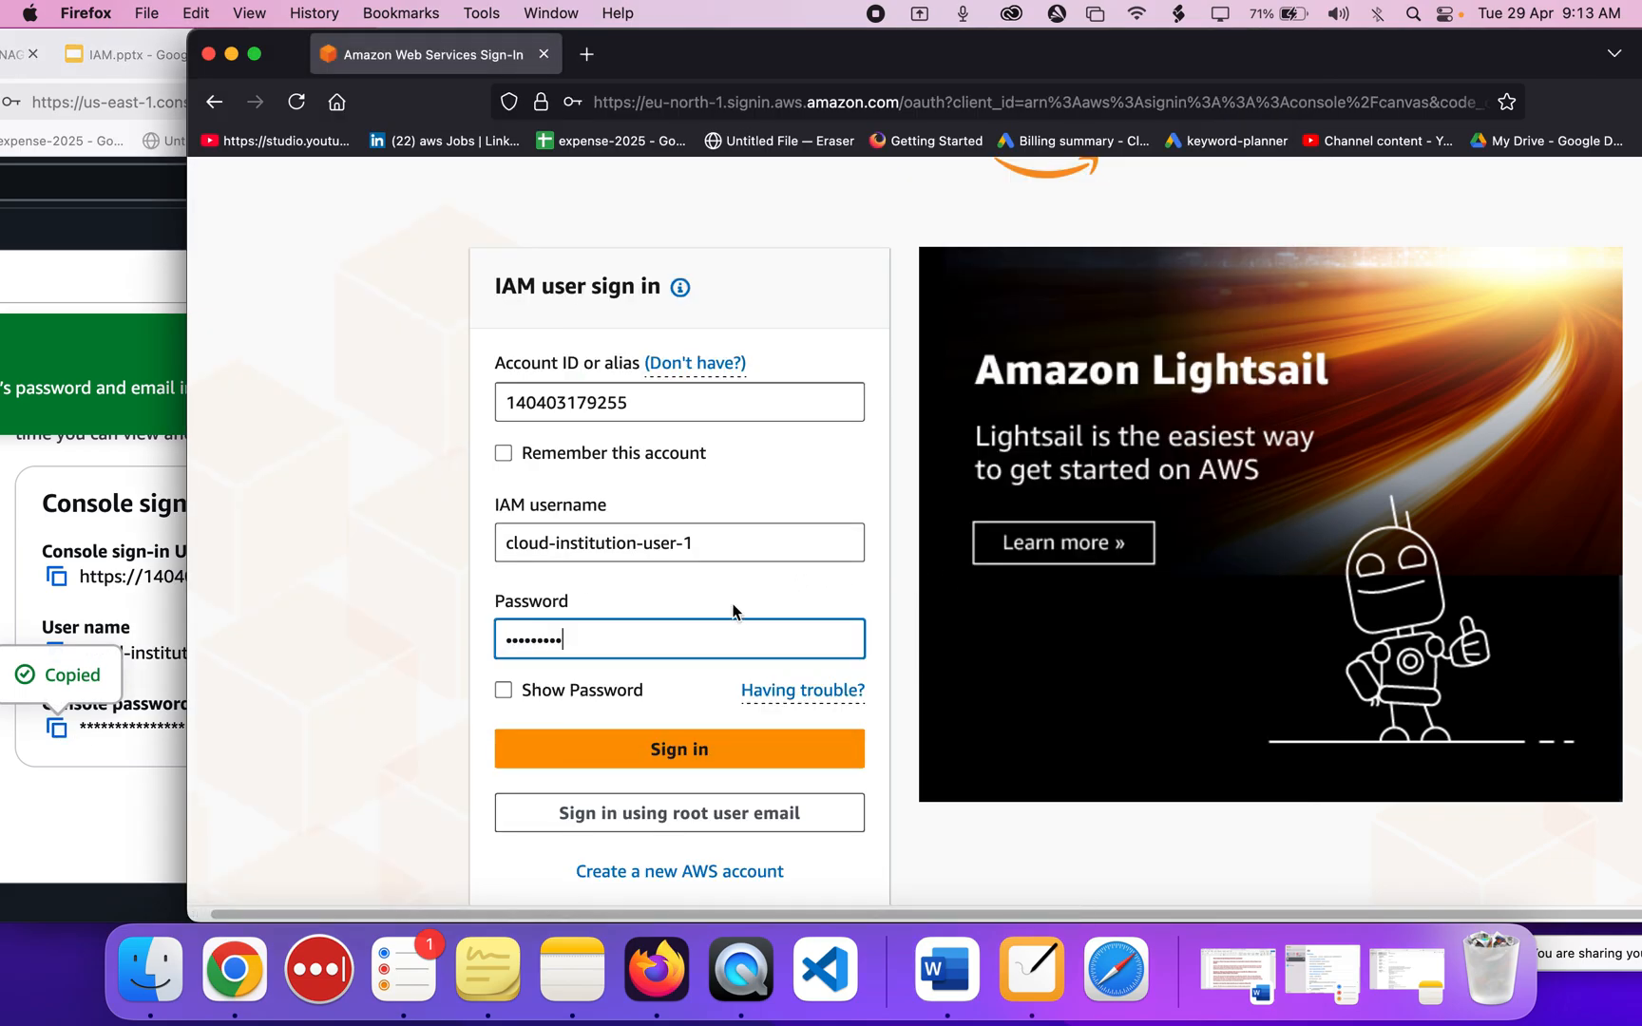
Check the entered password against the revealed console password with Show Password, then sign in.
left_click(82, 785)
left_click(205, 728)
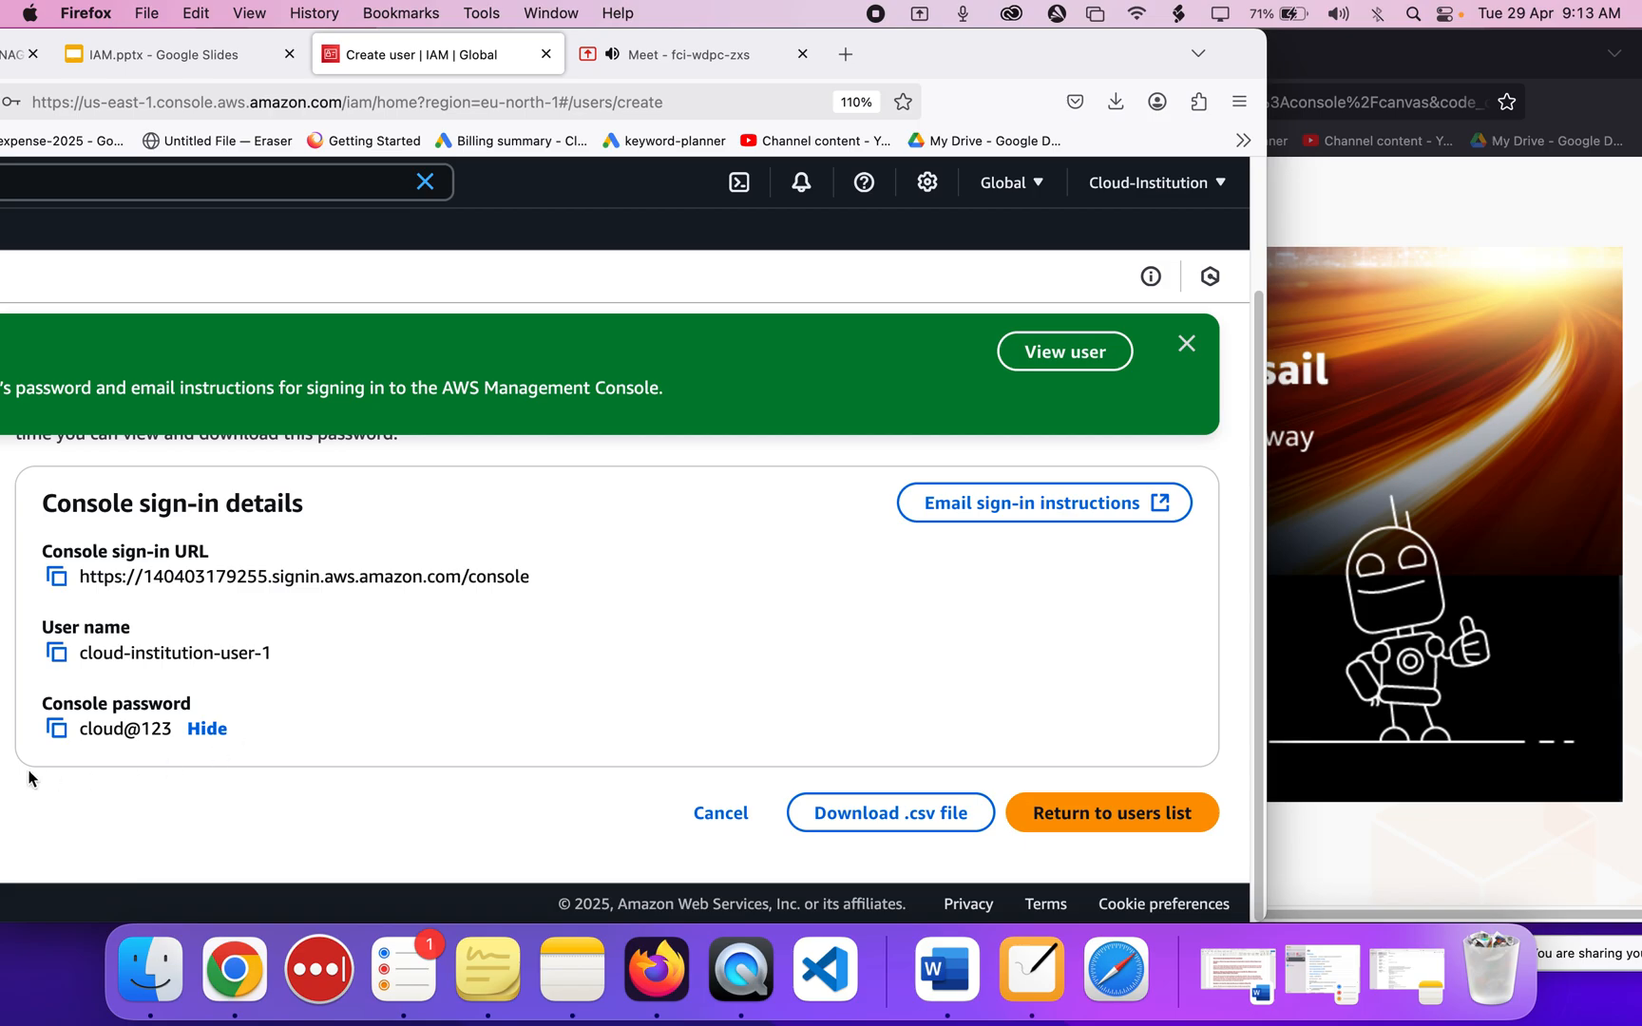
left_click_drag(82, 729, 172, 730)
left_click(1433, 462)
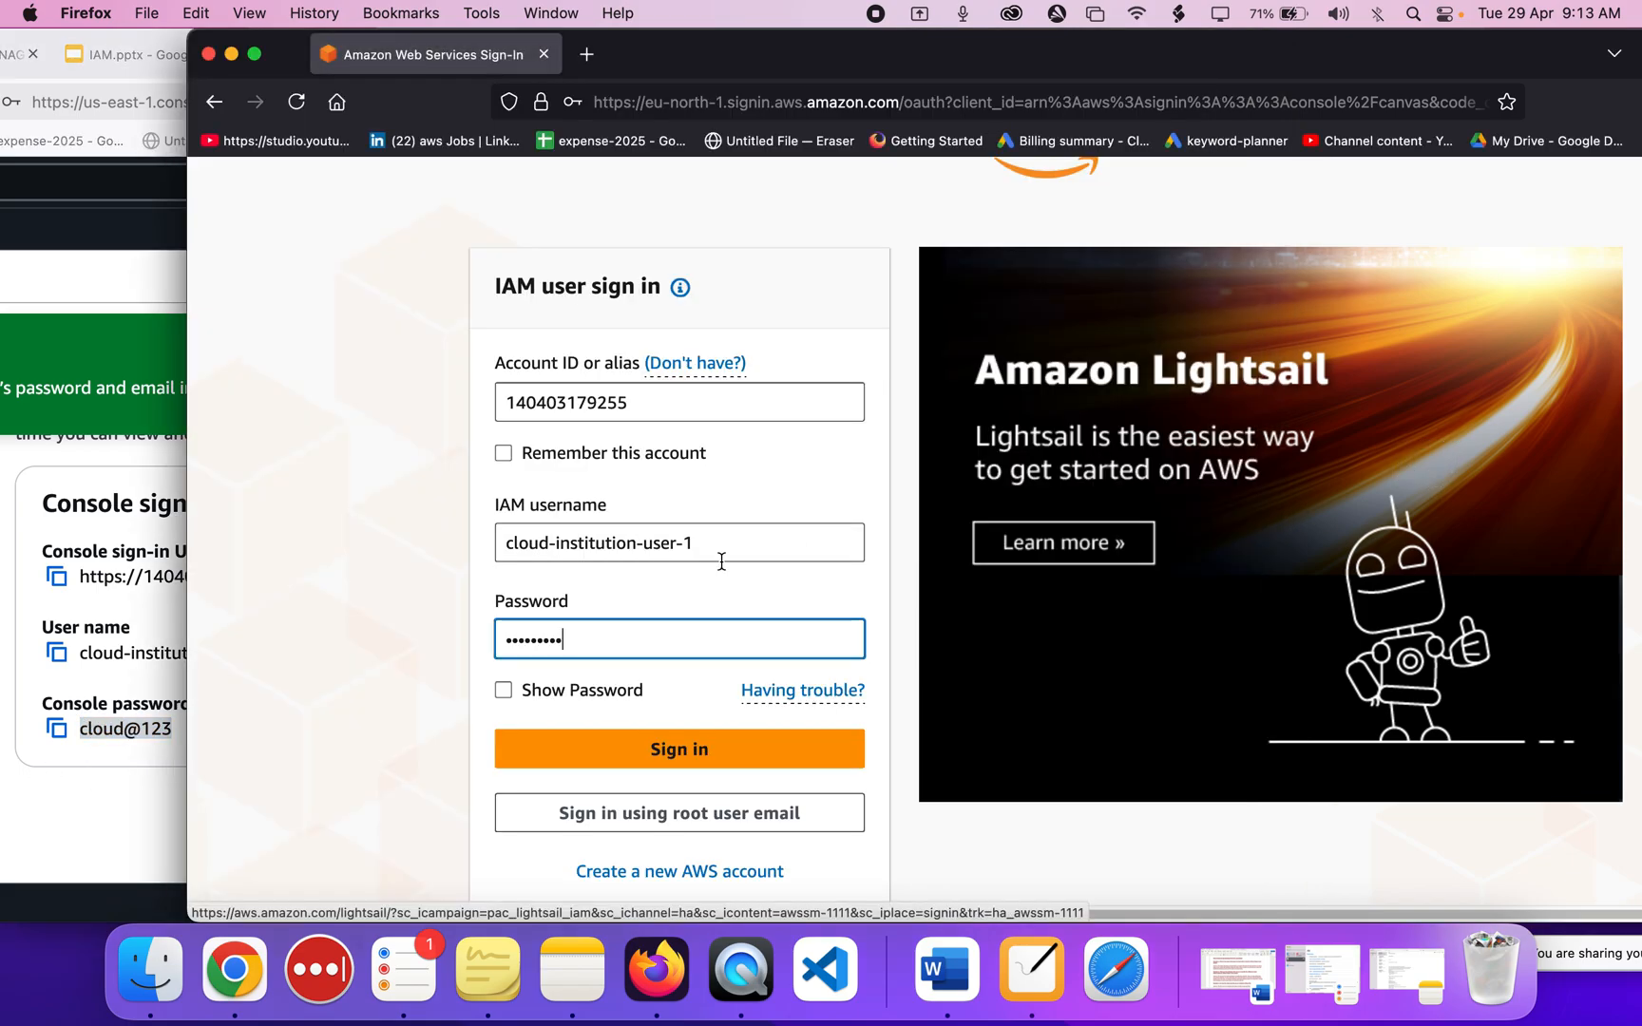
left_click(562, 689)
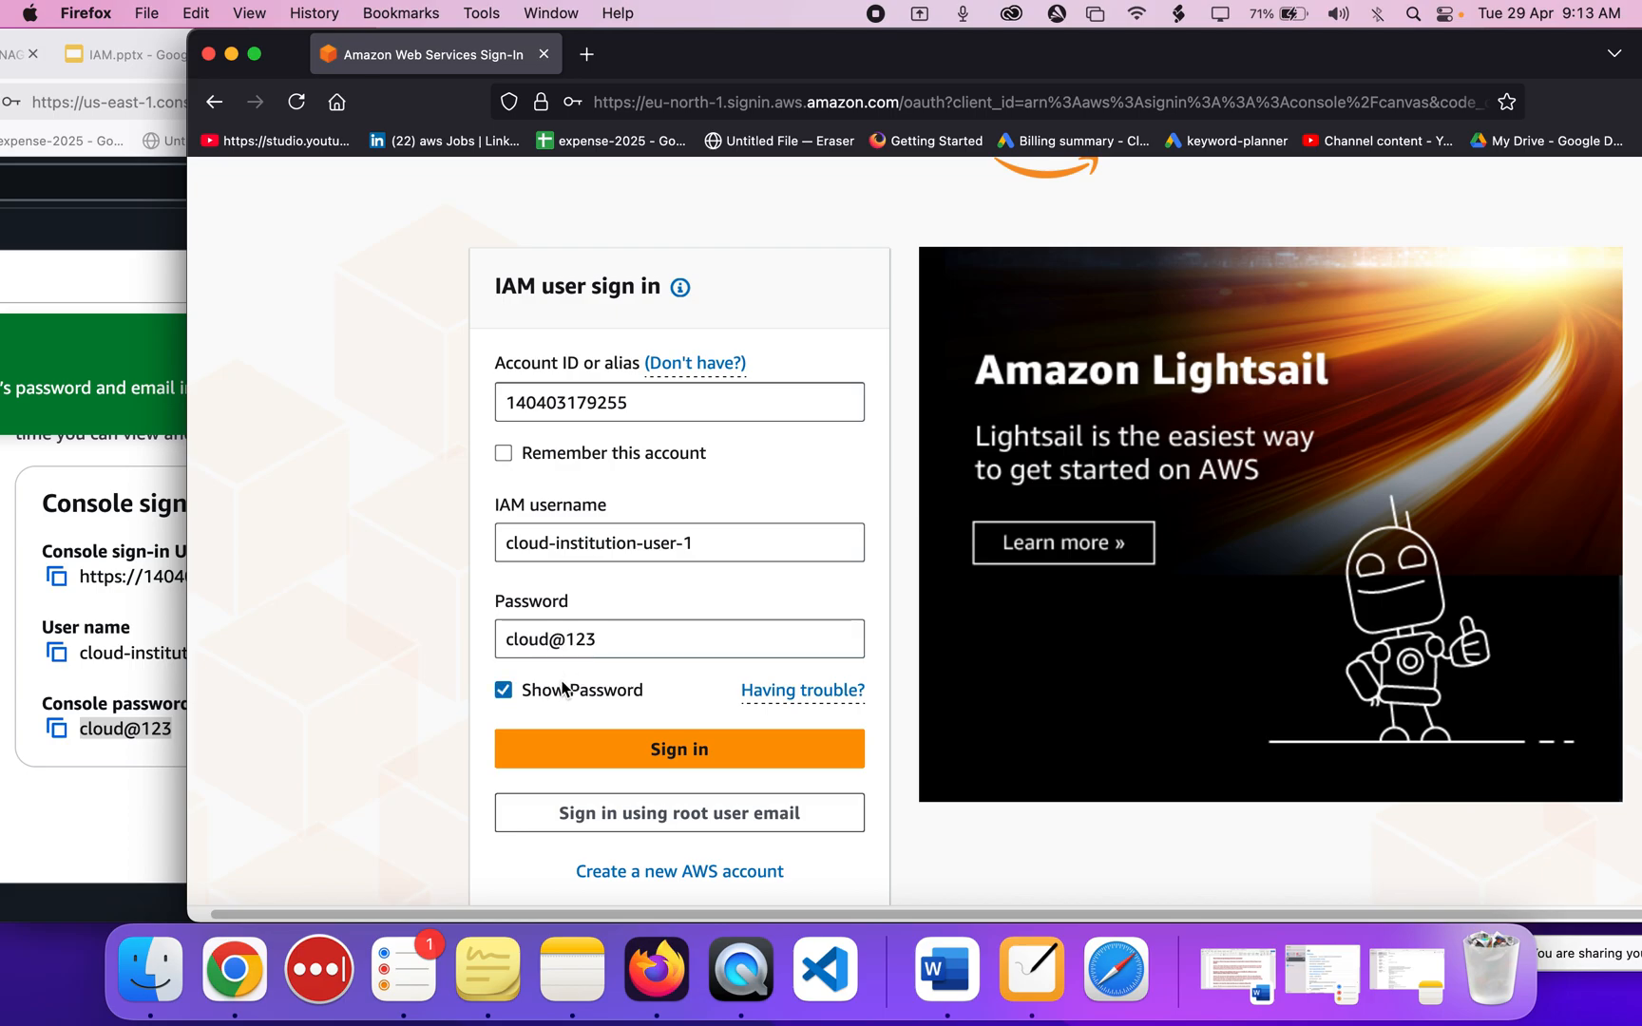
left_click(530, 643)
left_click_drag(530, 644, 602, 645)
left_click(601, 646)
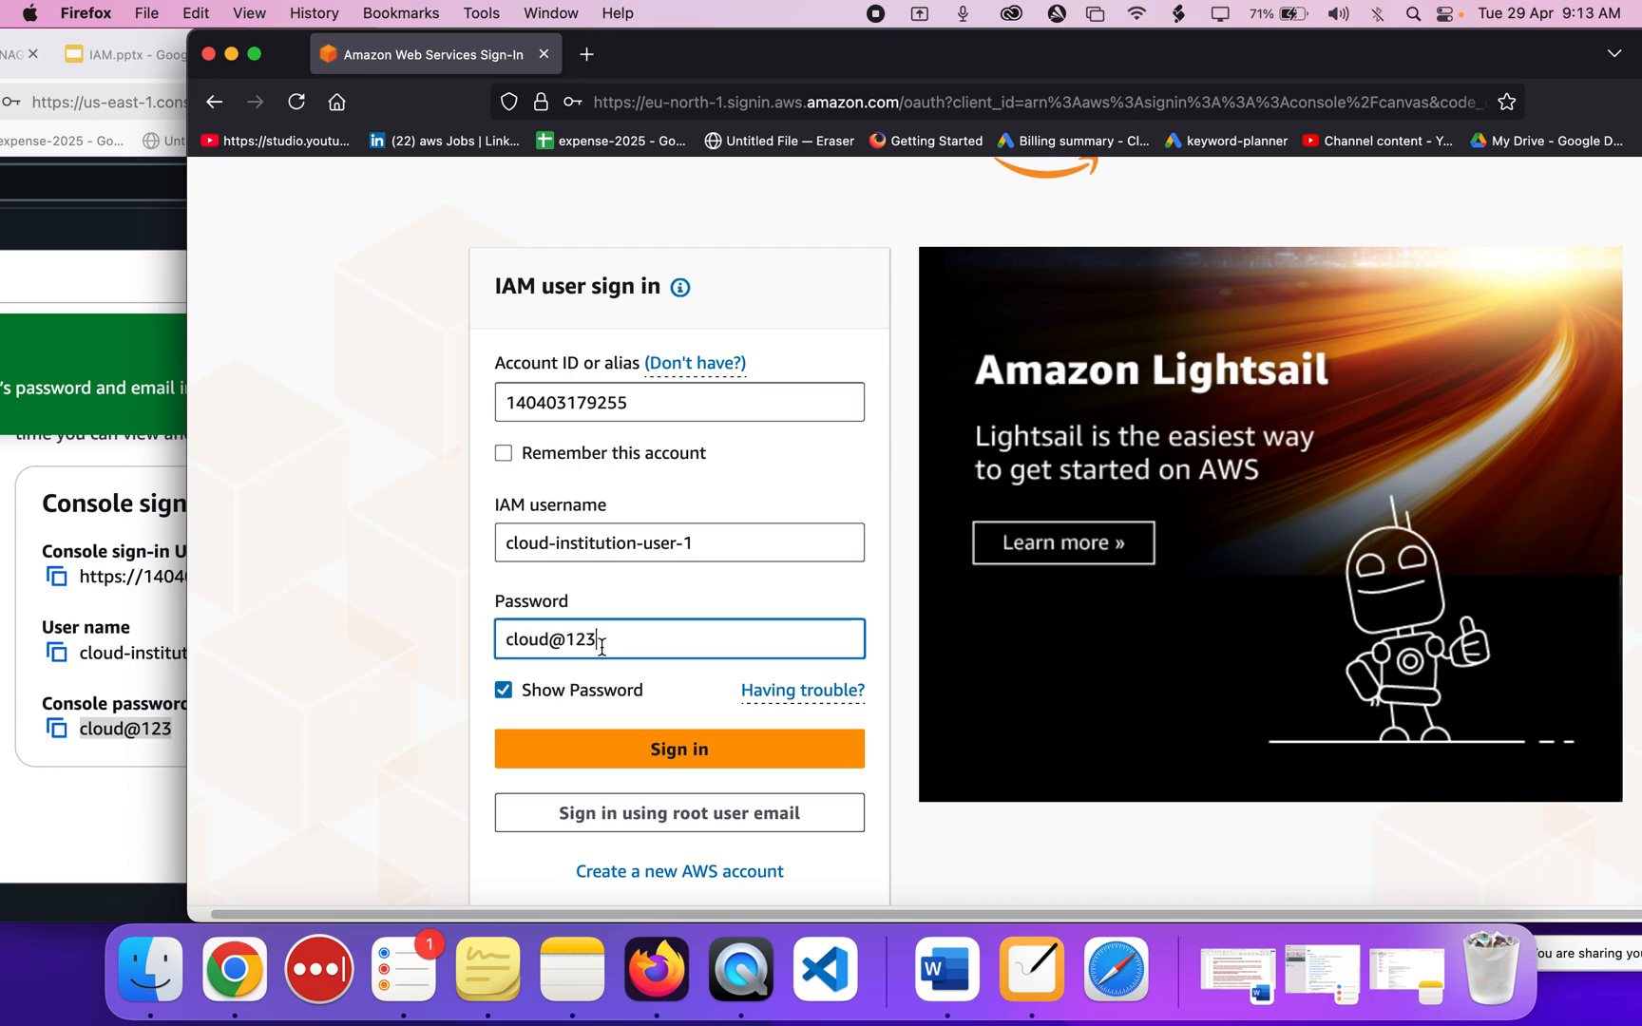
scroll(602, 646, "down", 2)
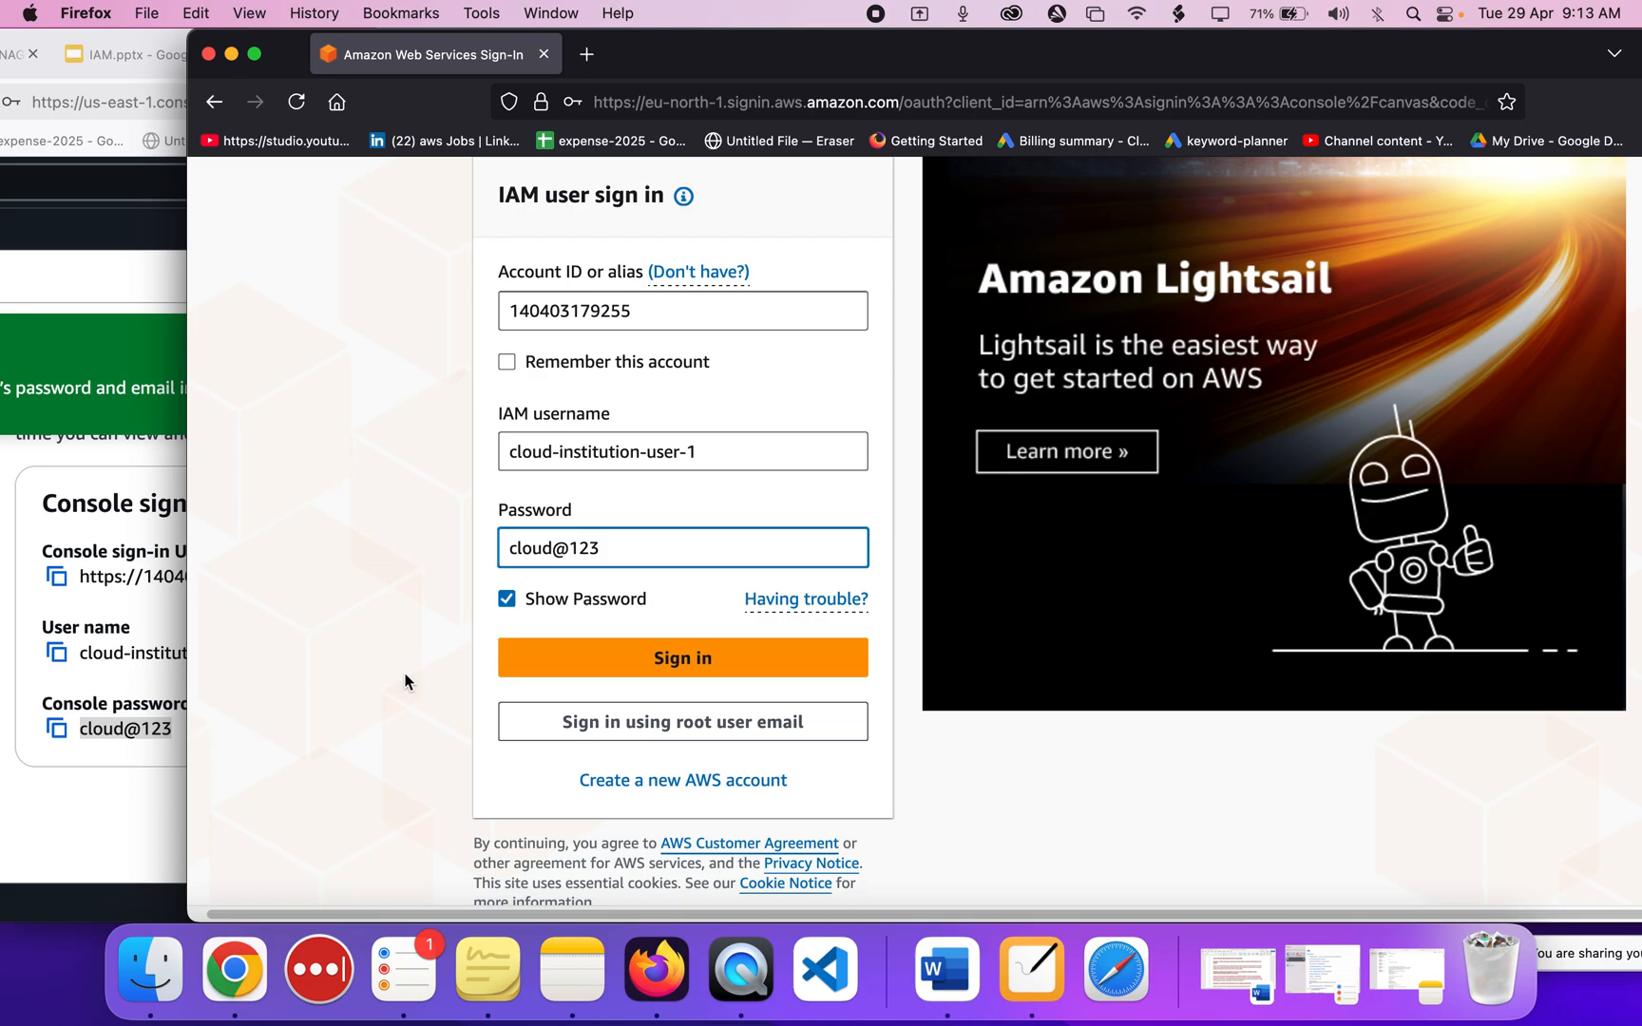
left_click(708, 658)
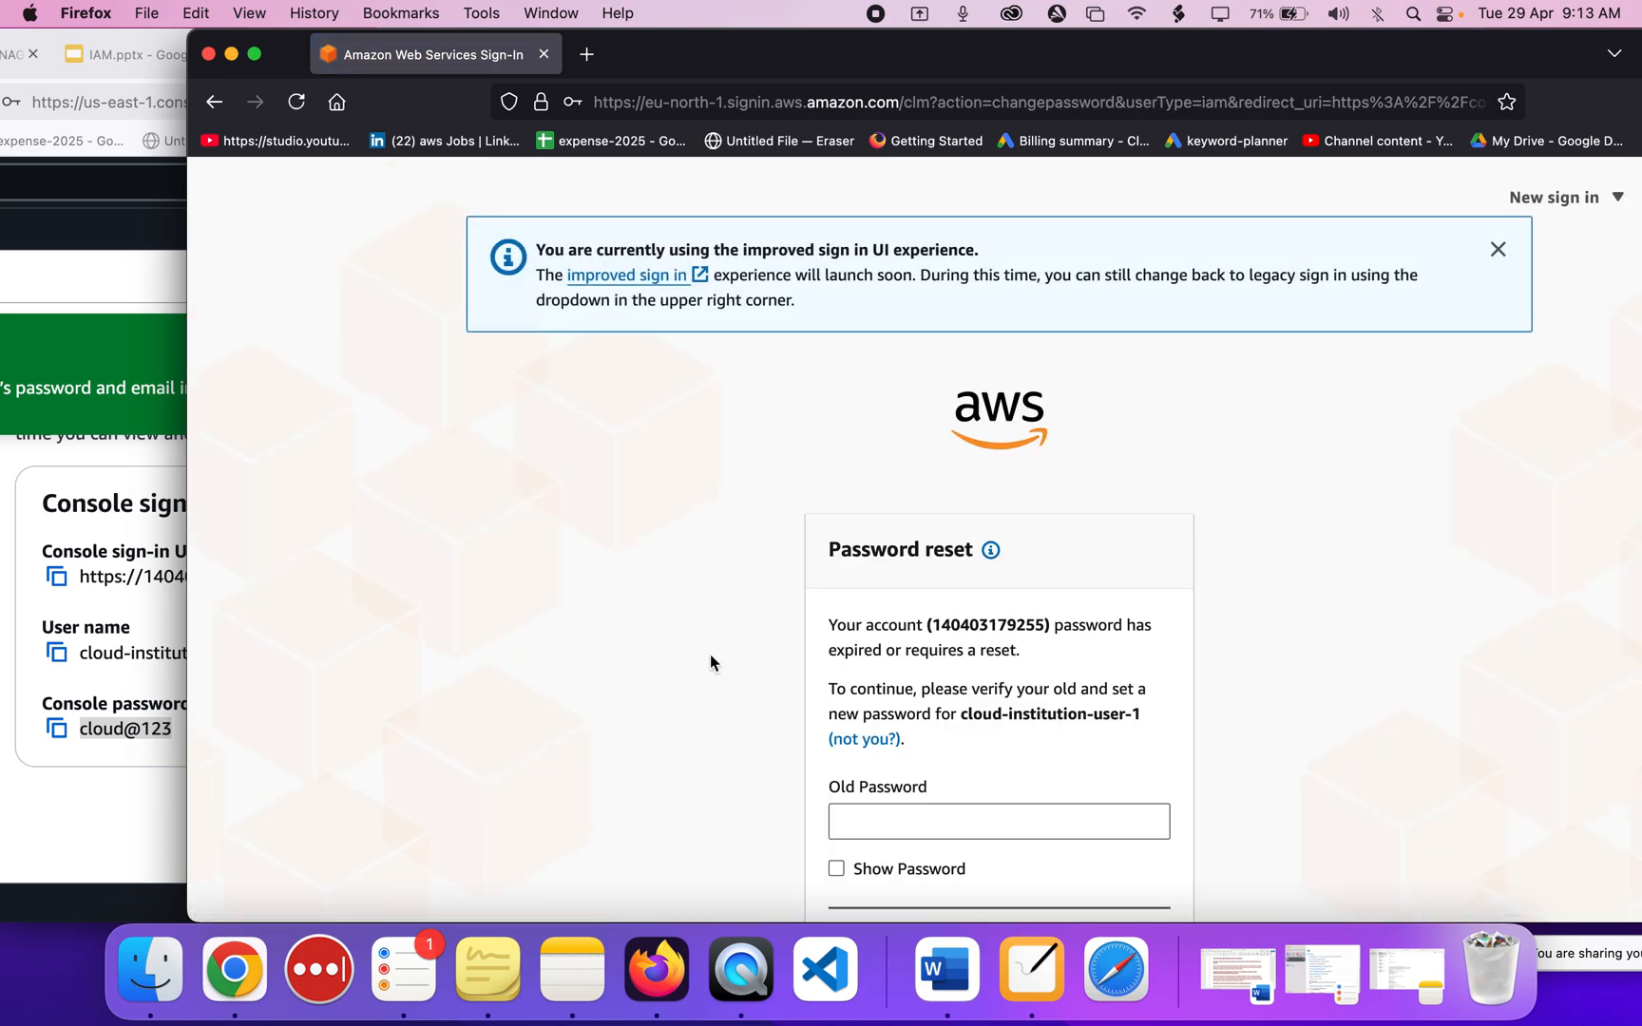
Paste the old console password into the Old Password field.
scroll(710, 654, "down", 5)
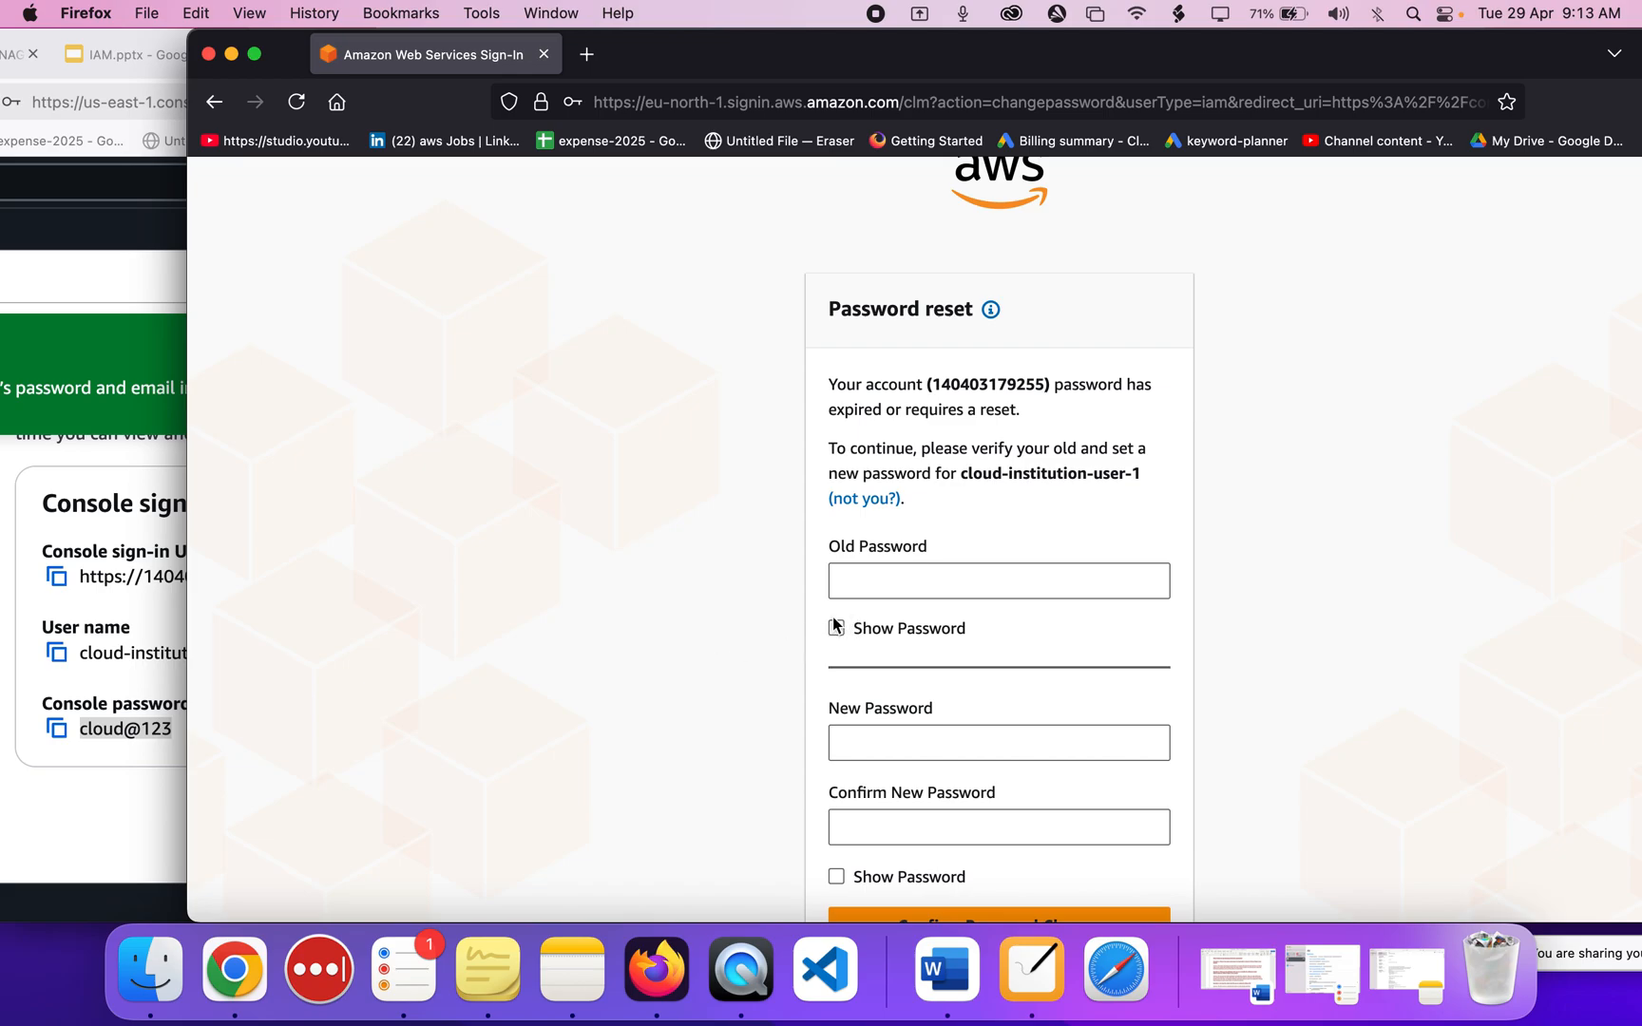
left_click(850, 567)
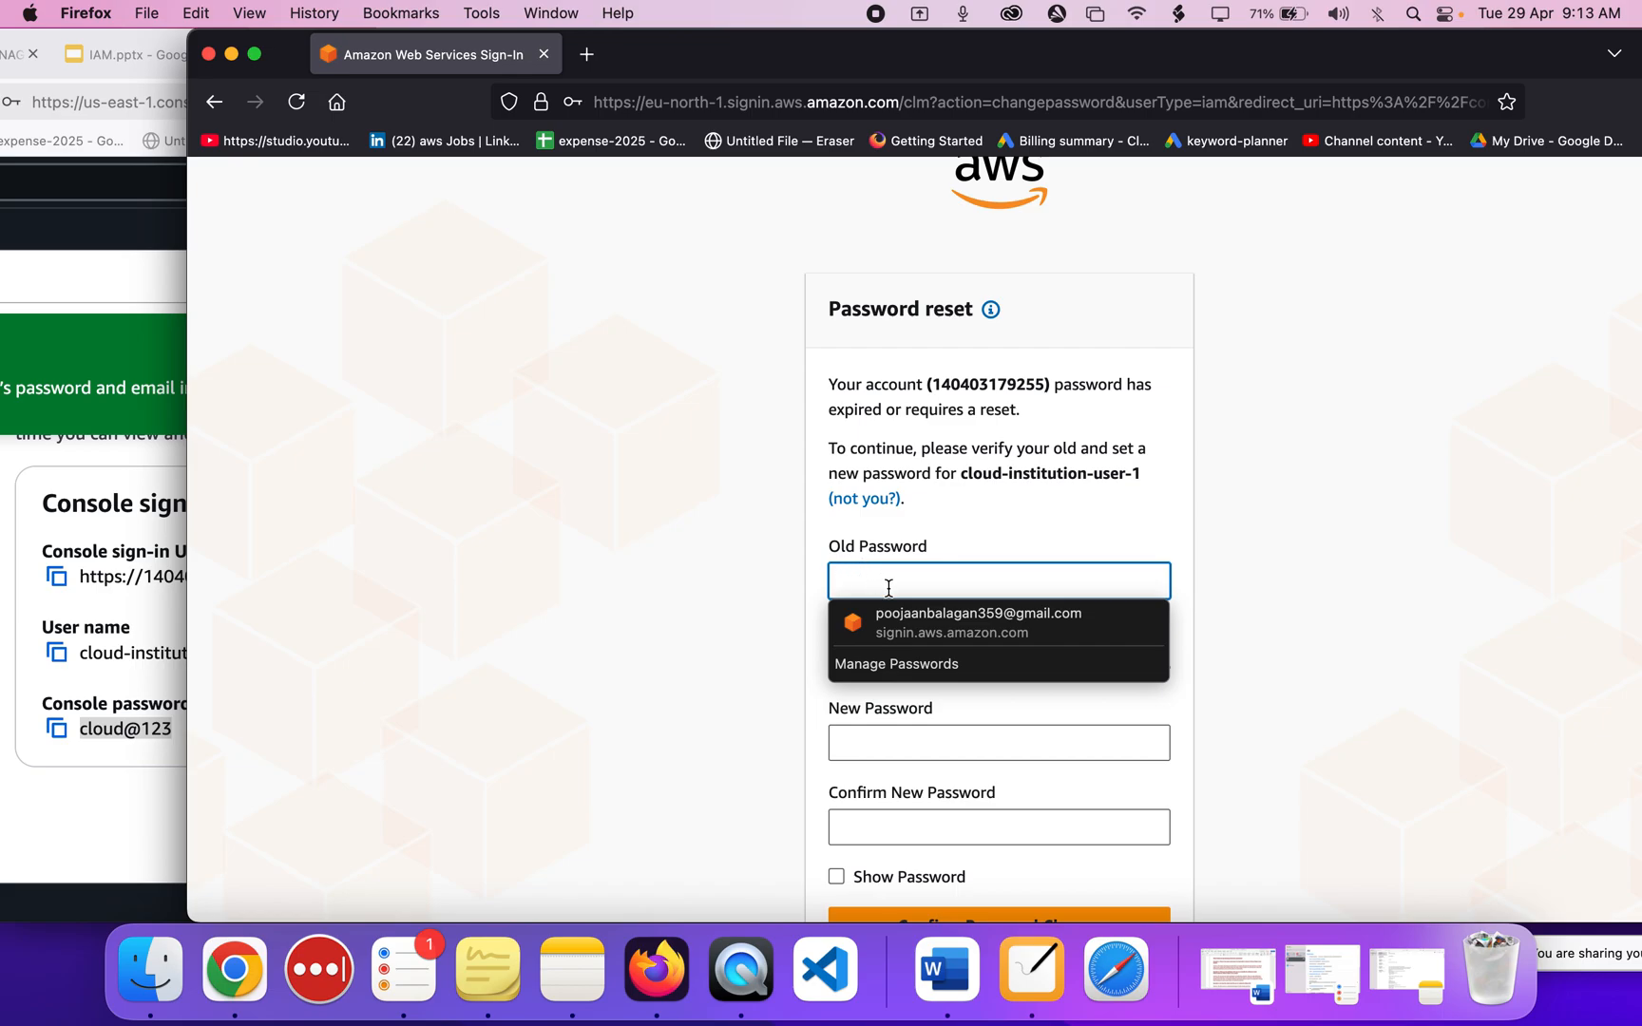
left_click(1061, 590)
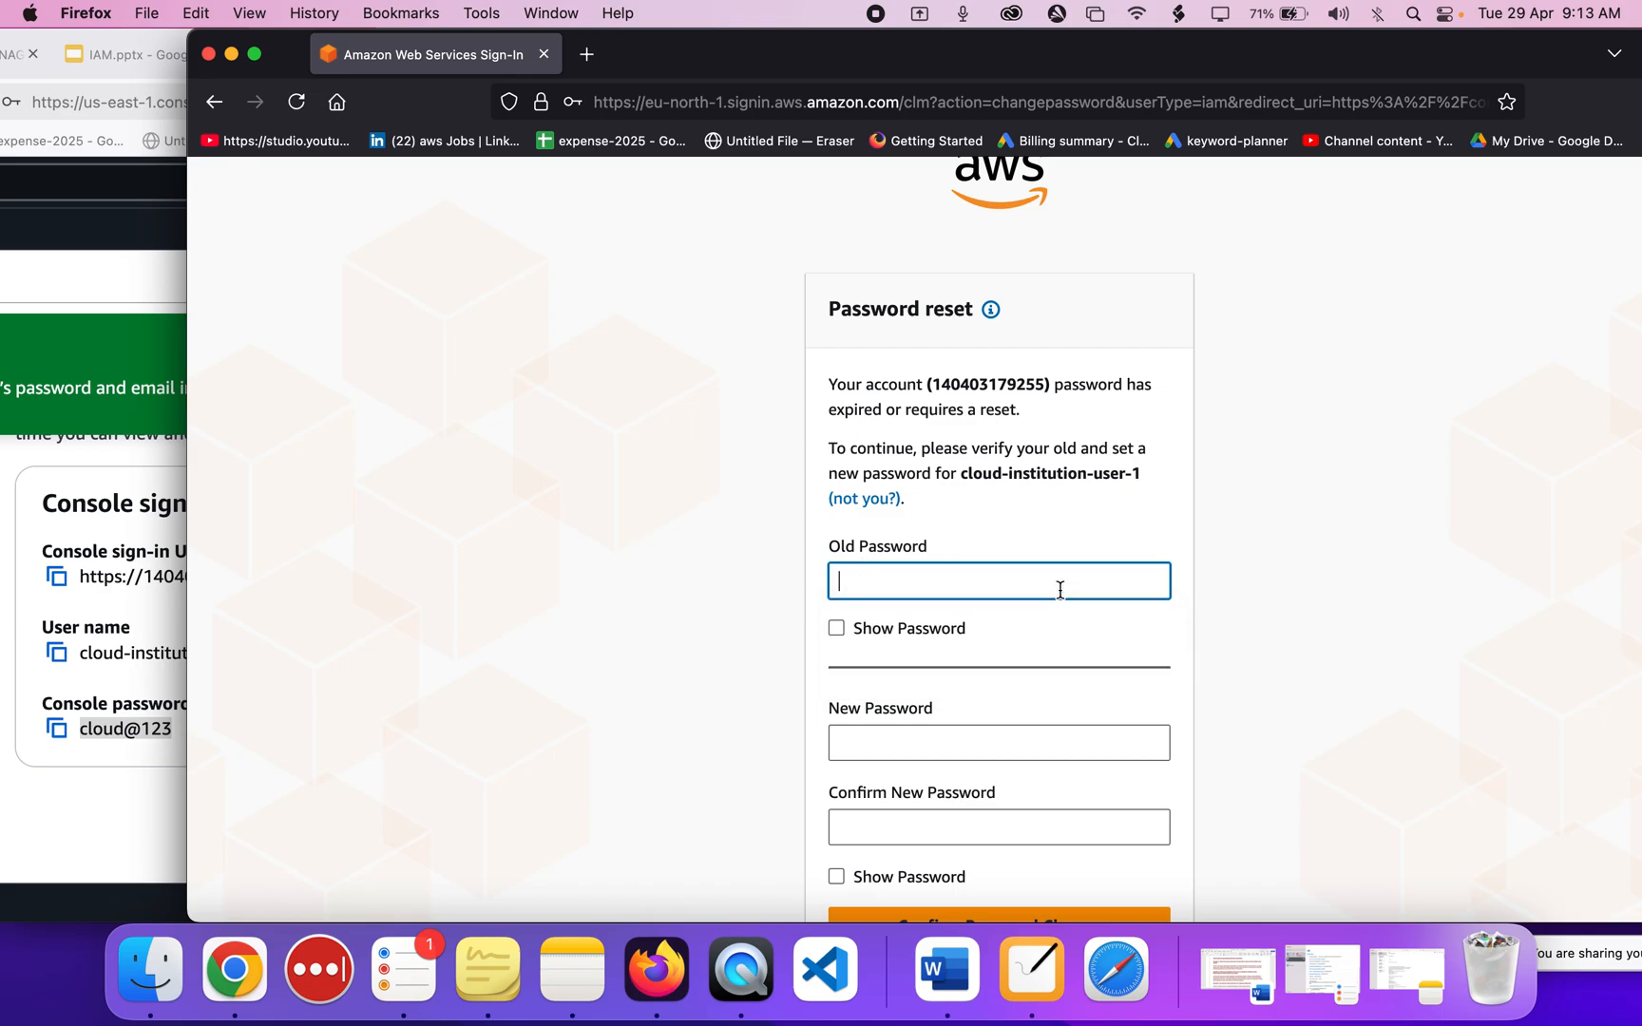
left_click(873, 635)
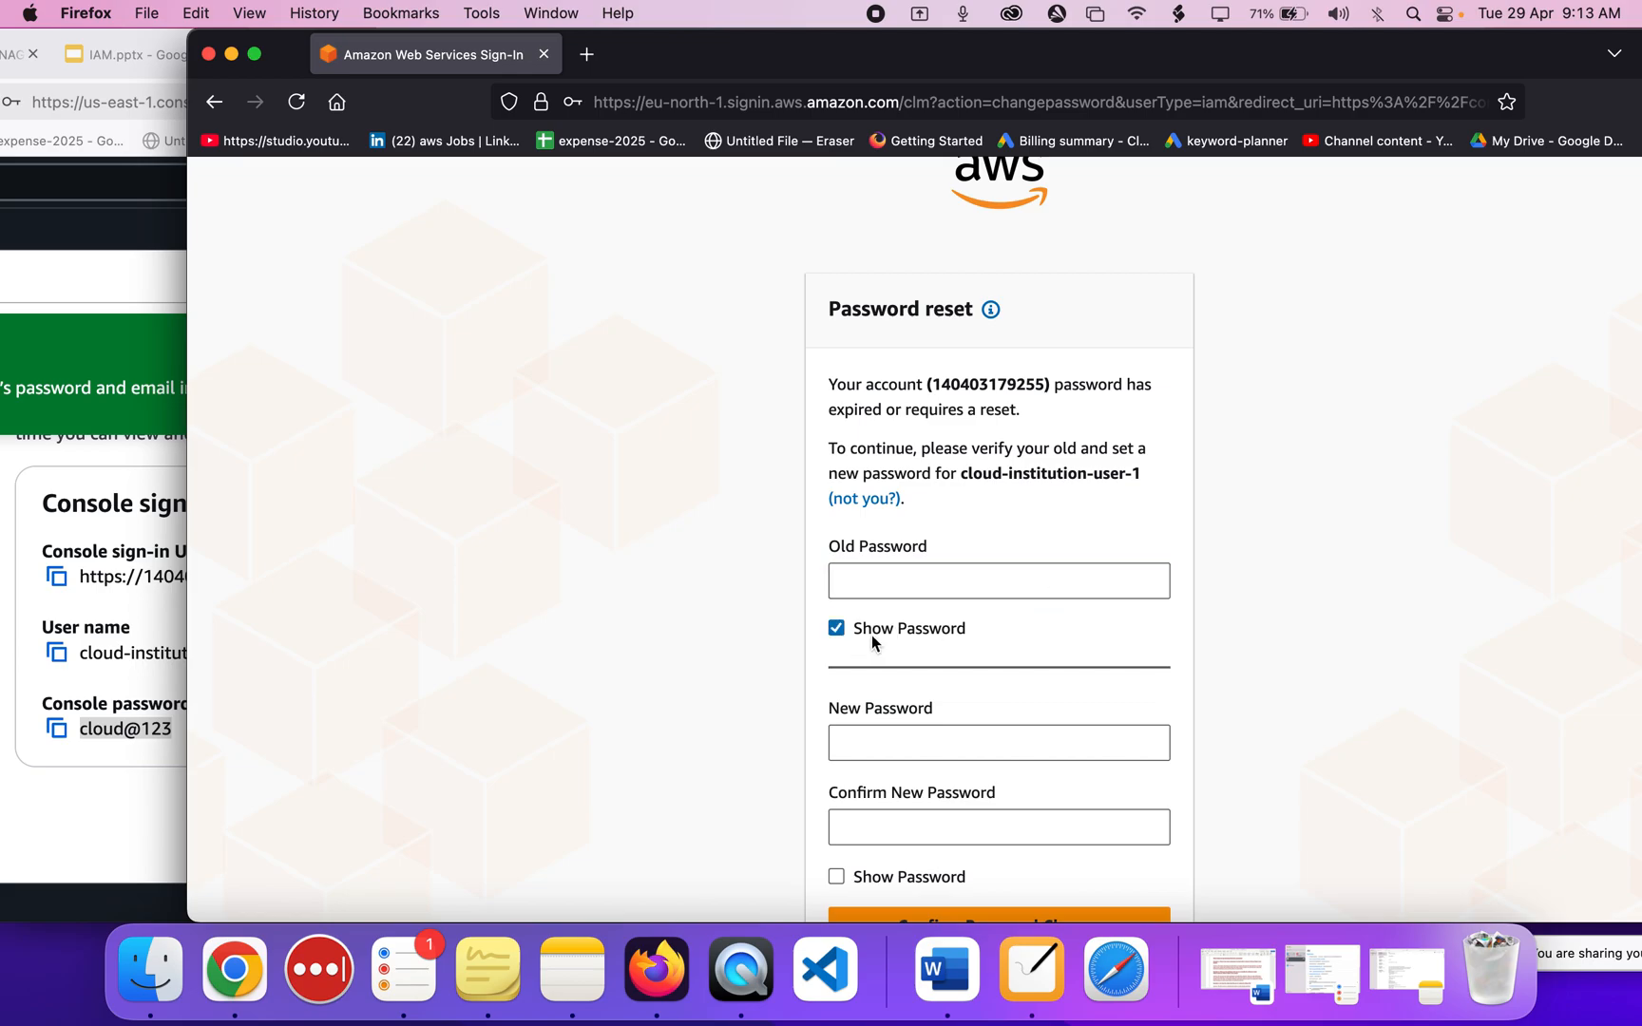
left_click(872, 593)
key("super+v")
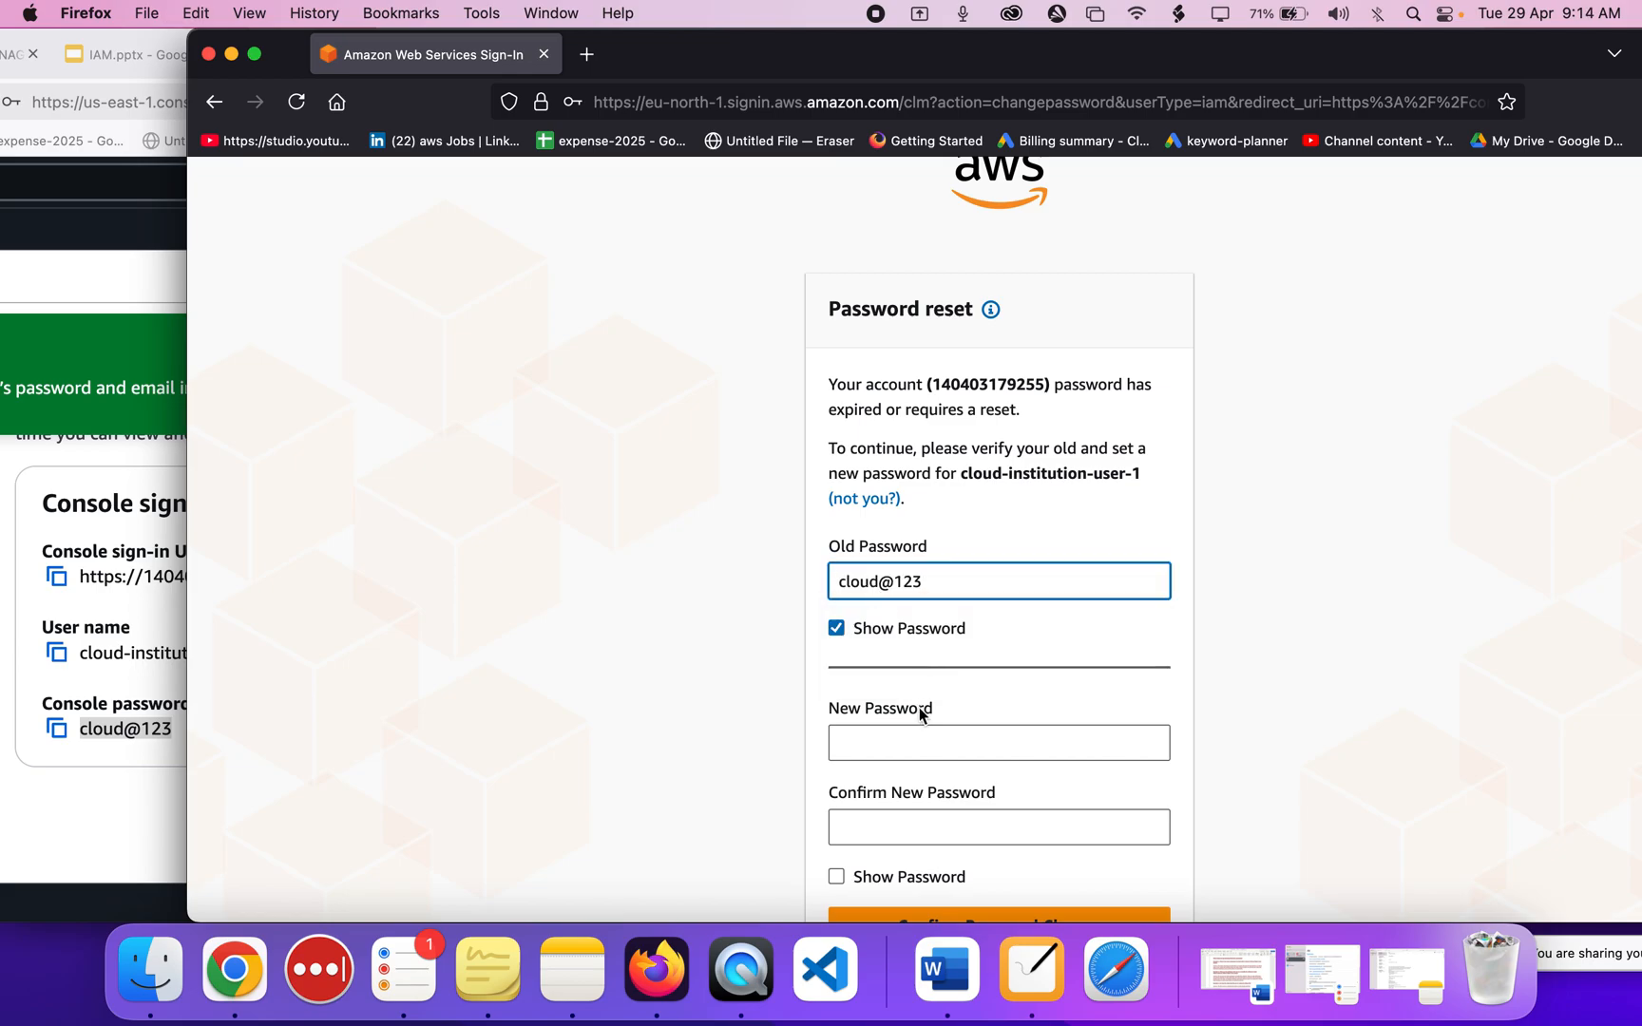
left_click(915, 734)
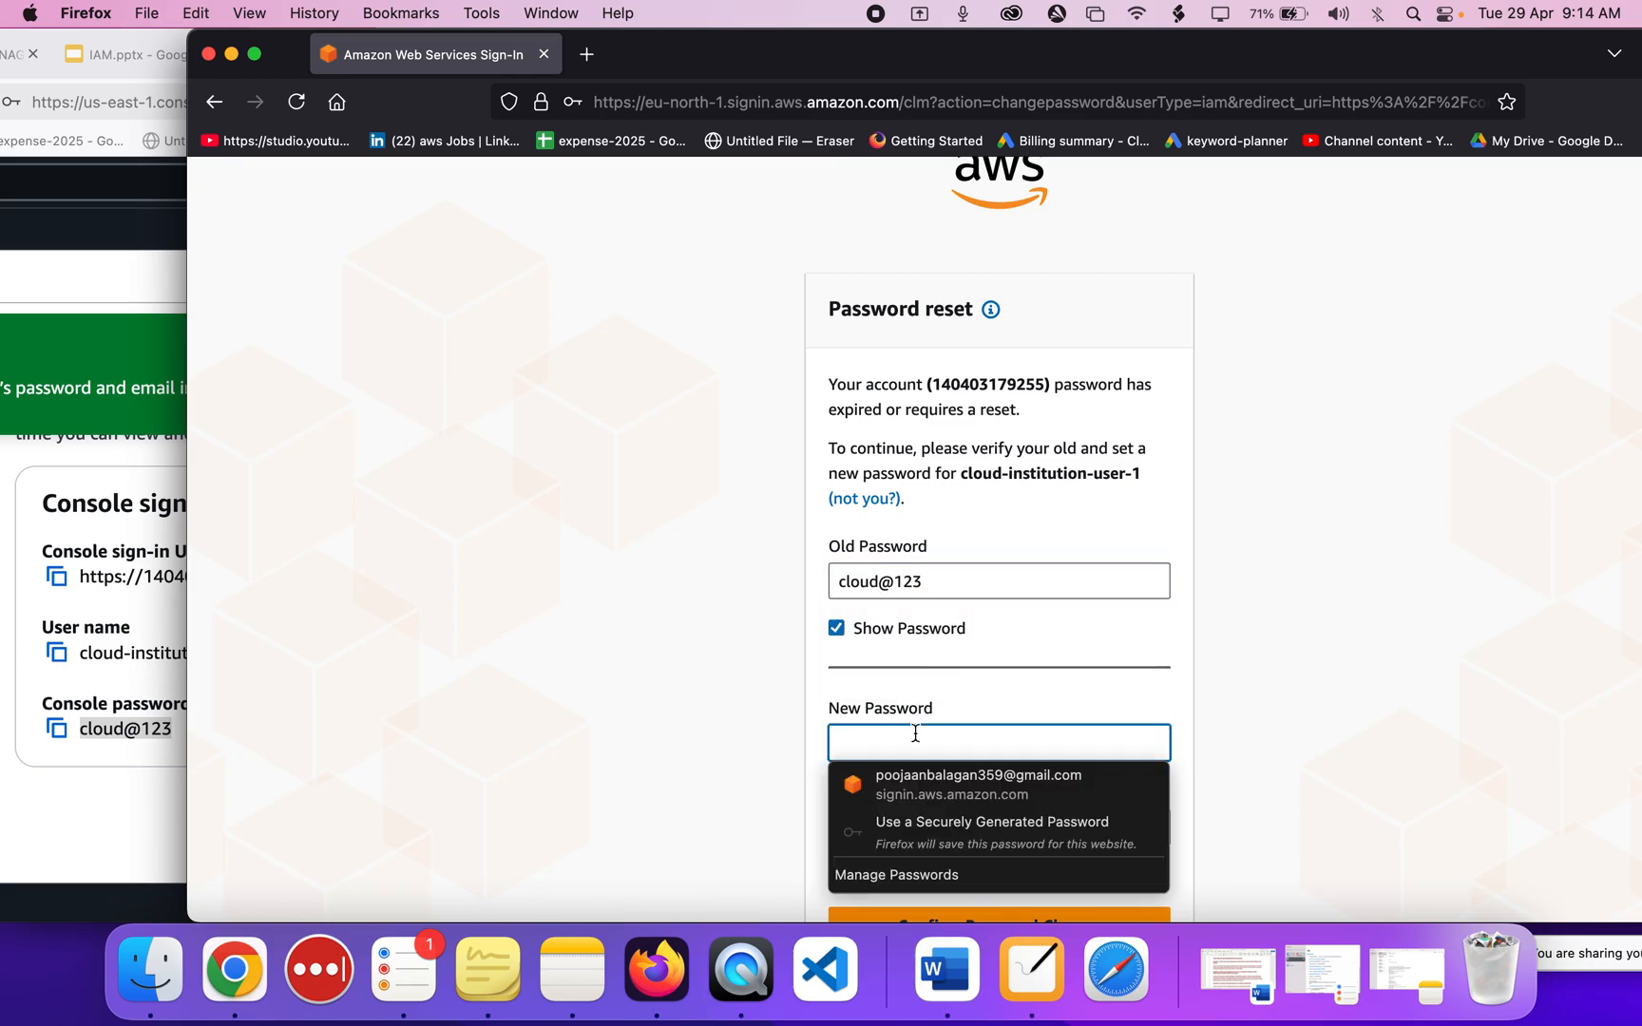
left_click(837, 629)
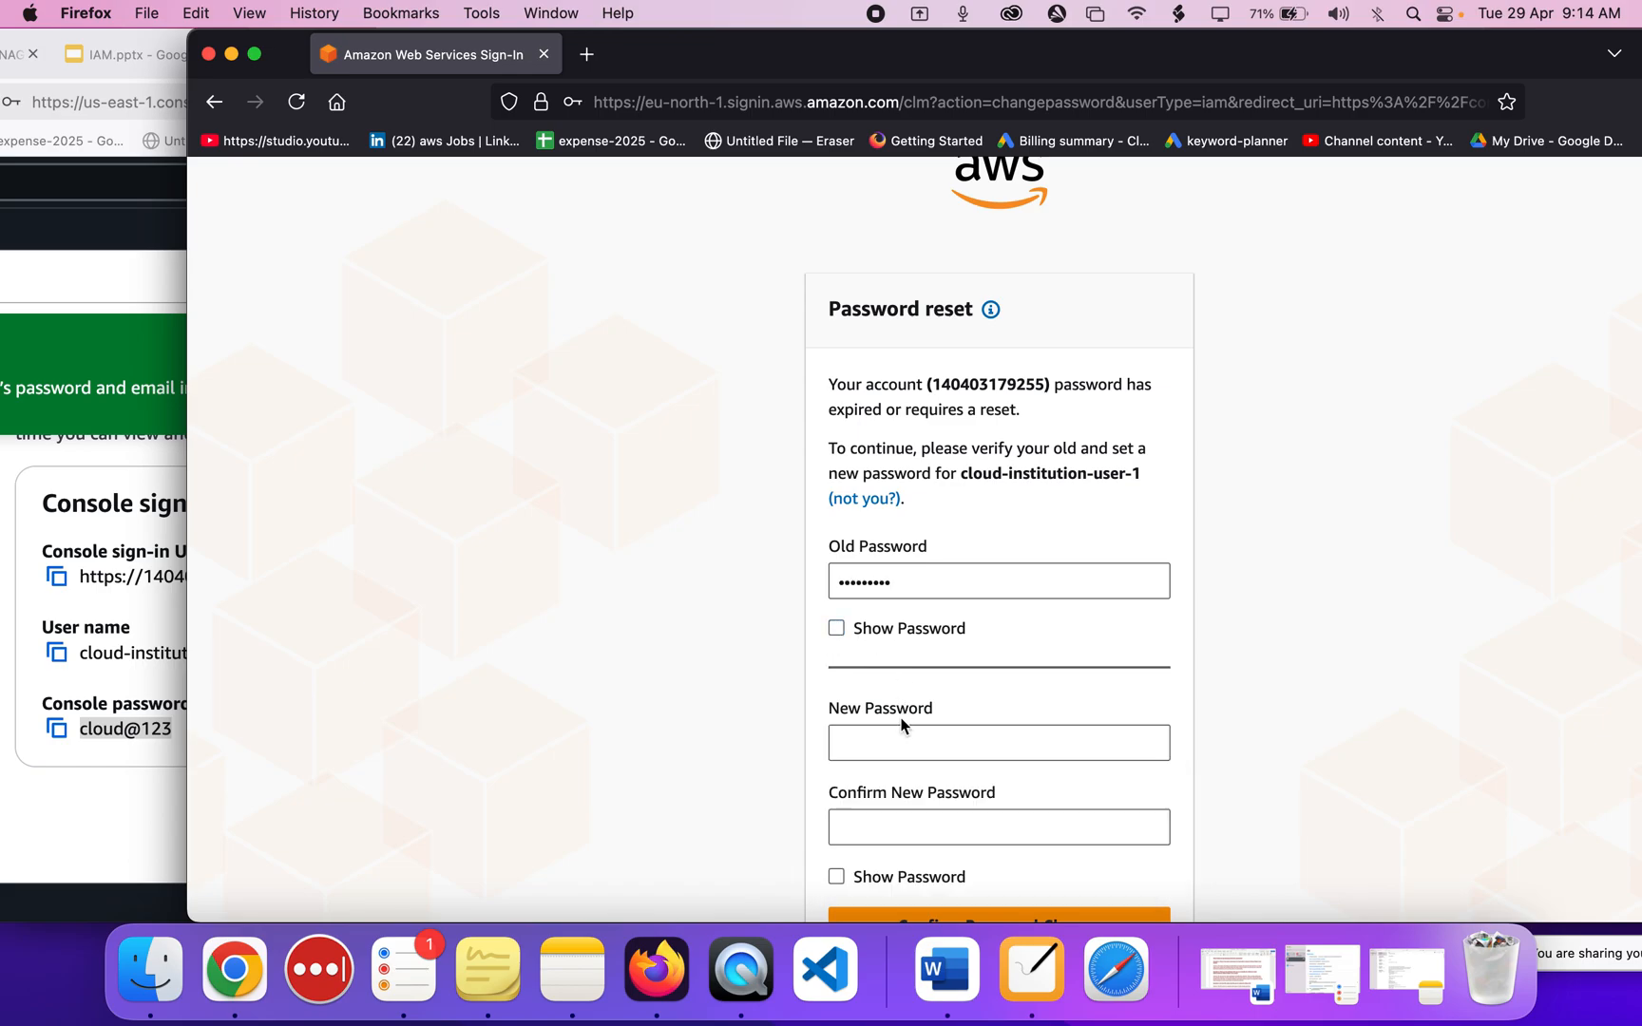
Enter the new password in New Password and Confirm New Password.
left_click(897, 743)
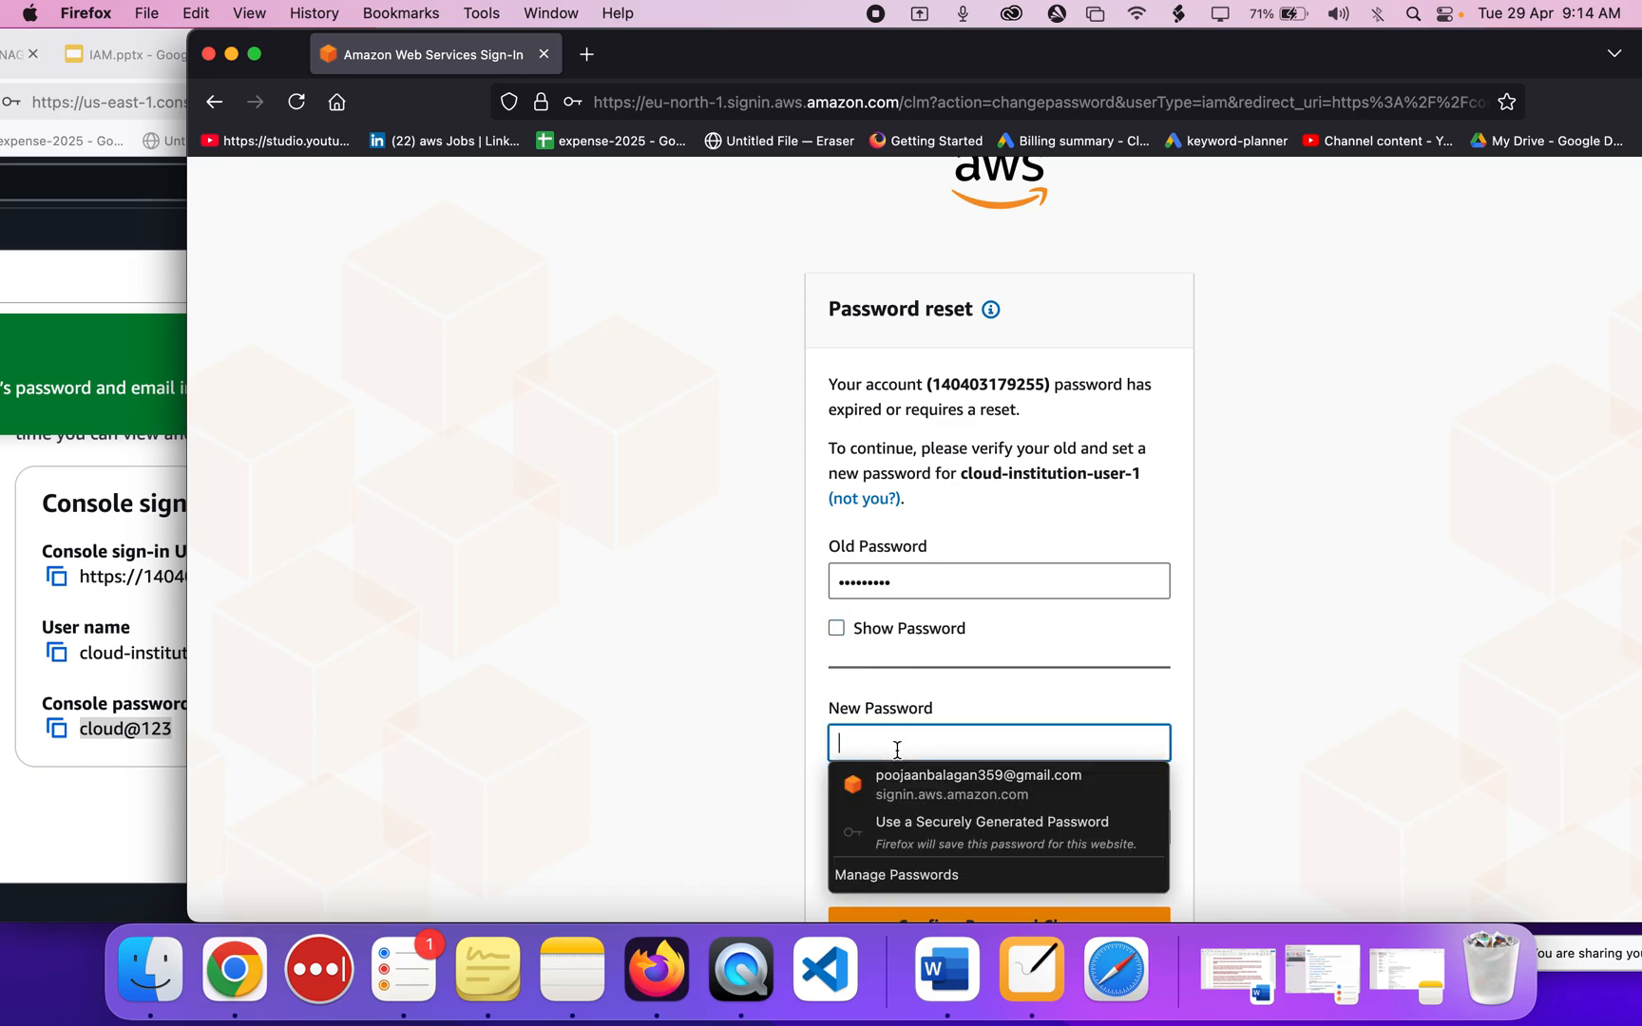
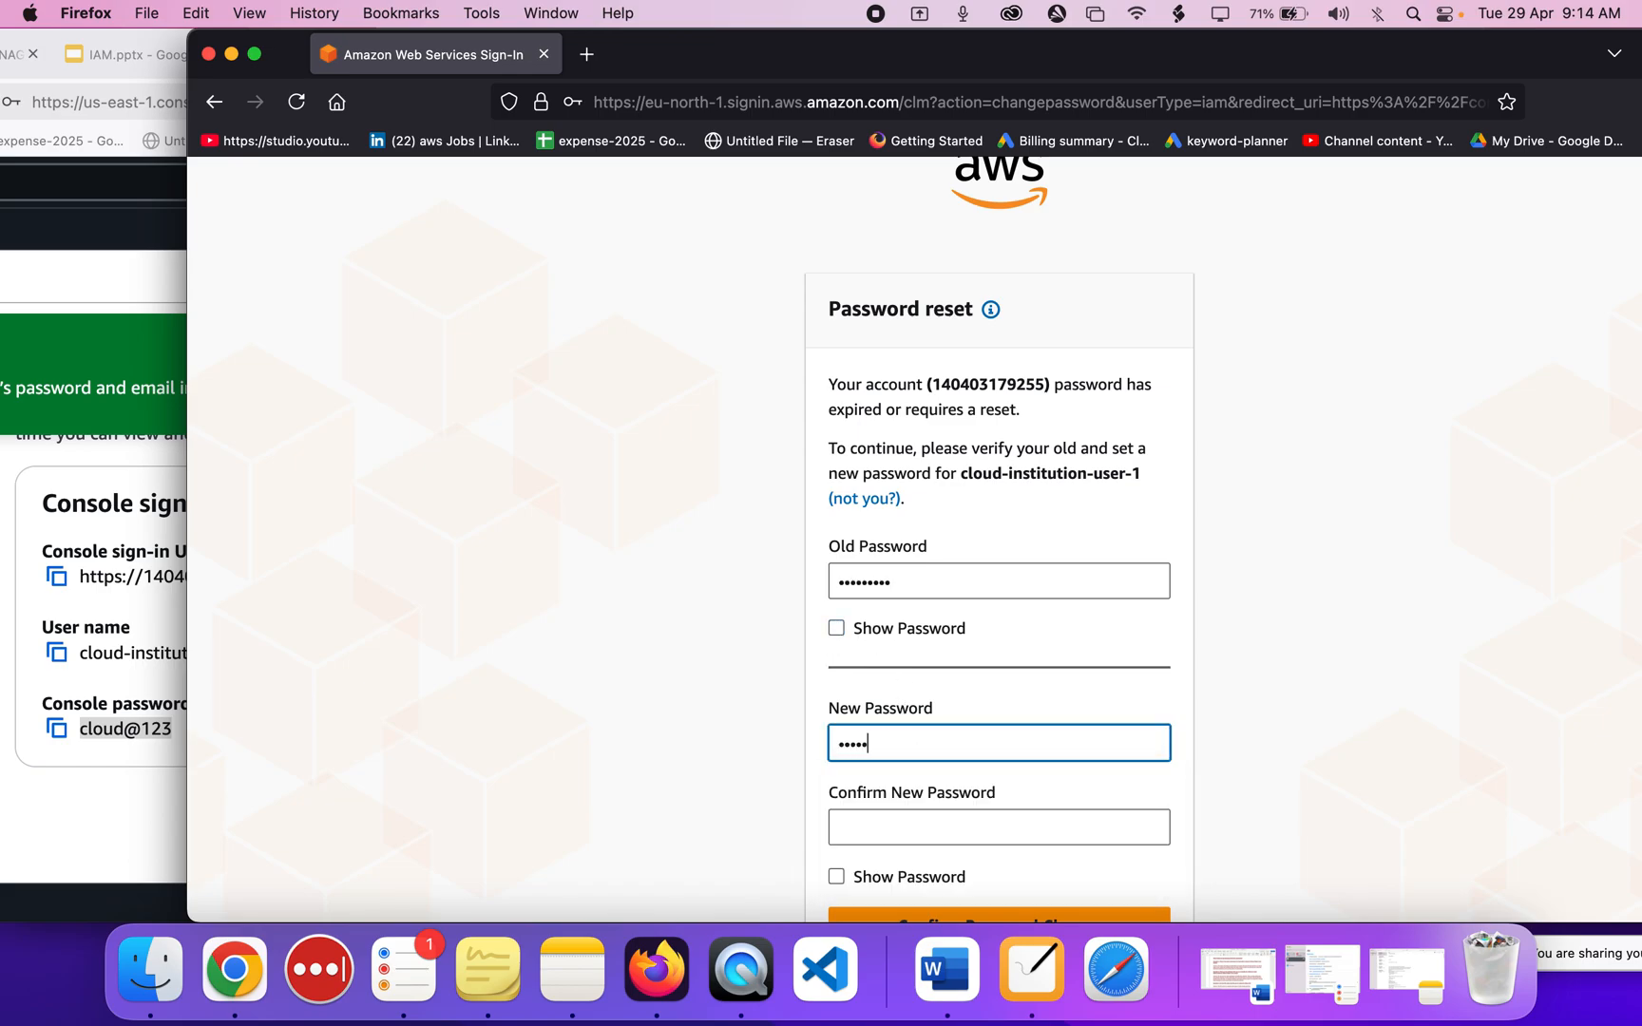
key("BackSpace")
key("BackSpace")
key("BackSpace")
key("BackSpace")
key("Tab")
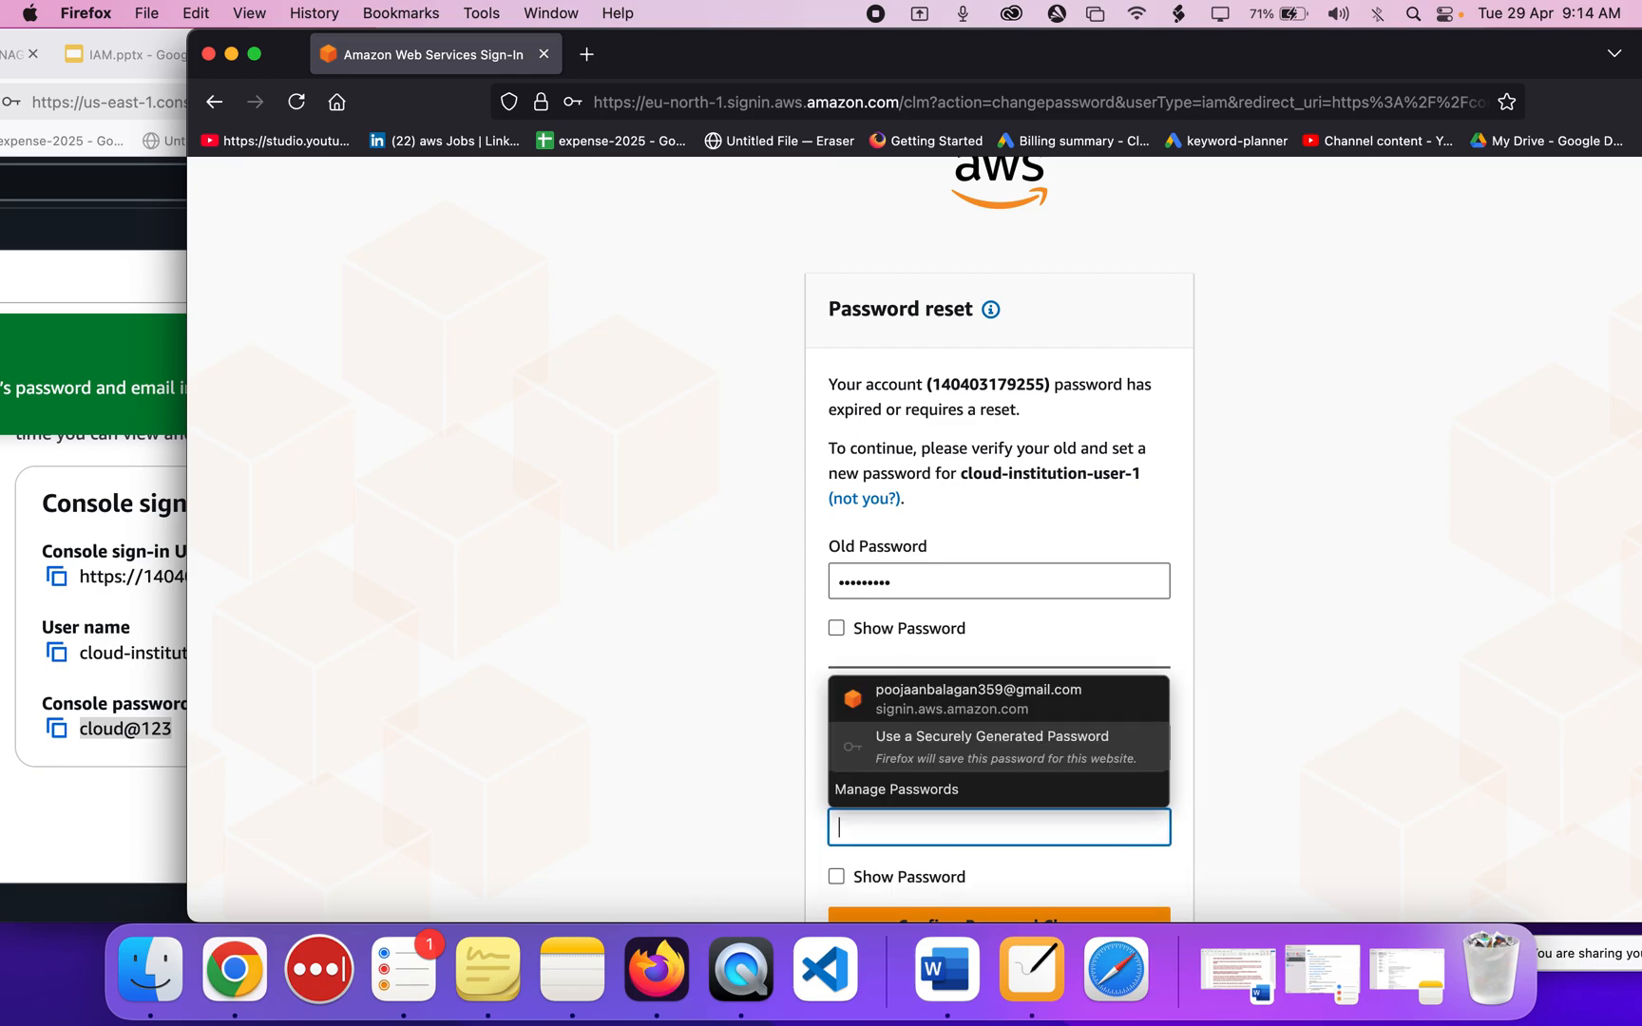
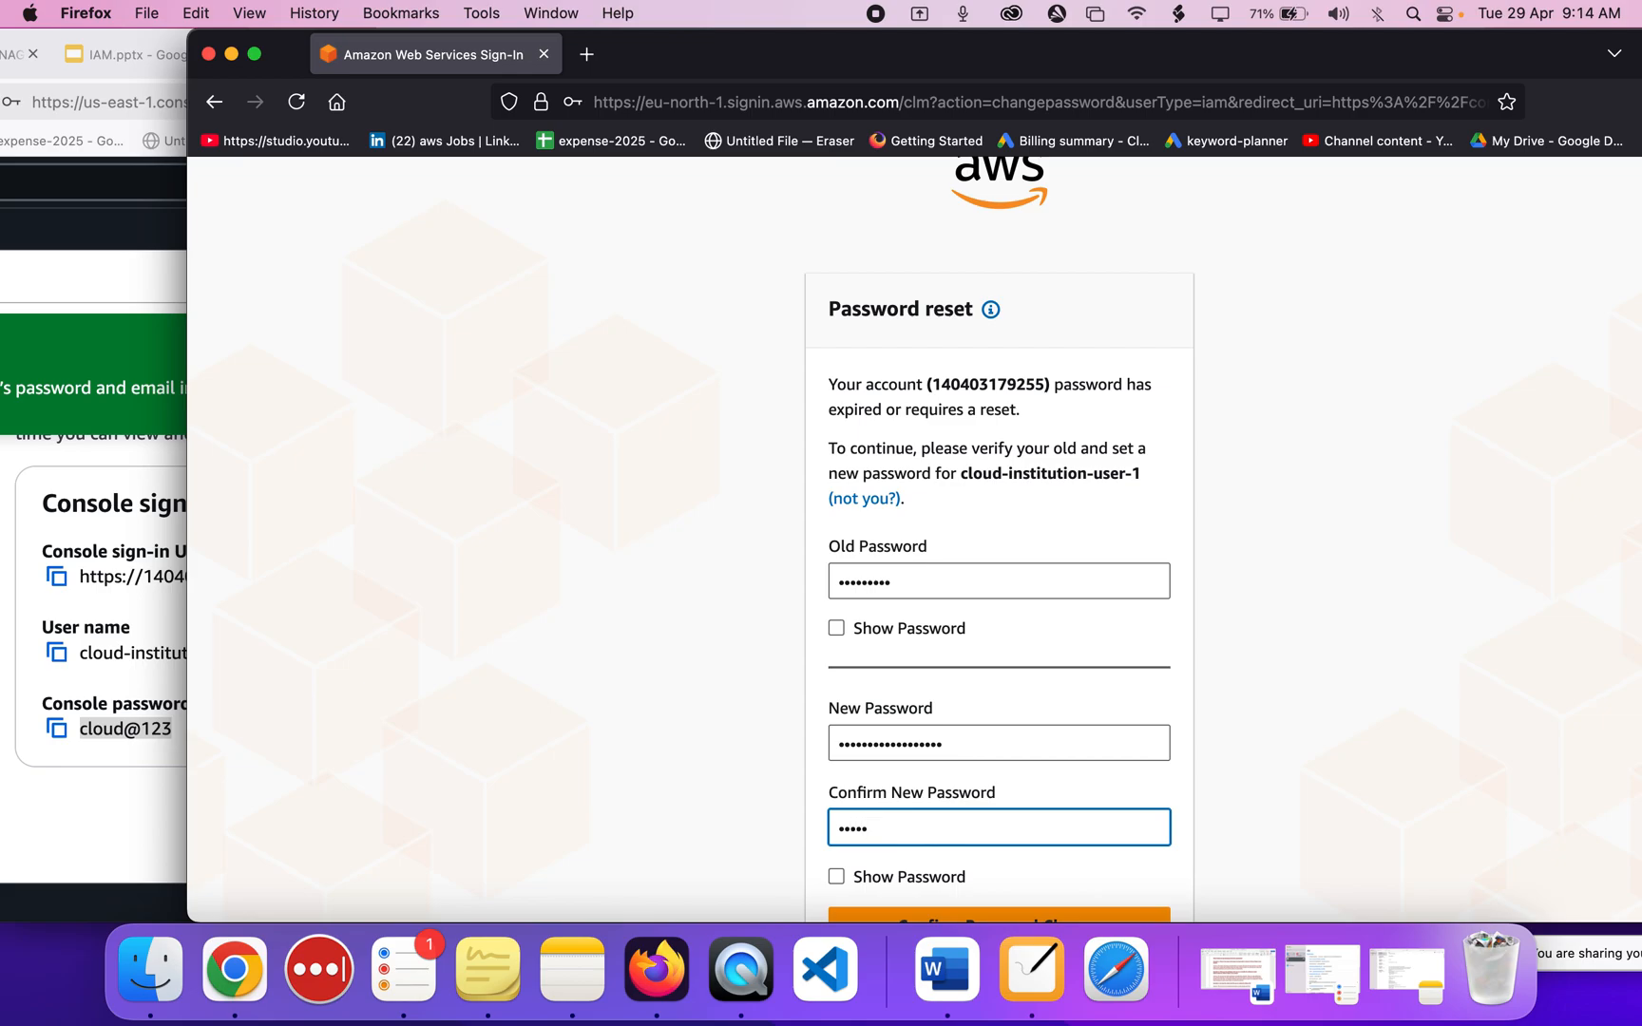
key("BackSpace")
key("BackSpace")
key("BackSpace")
key("BackSpace")
Retype the mismatched confirmation, confirm the password change, and continue to sign in.
scroll(1006, 837, "down", 2)
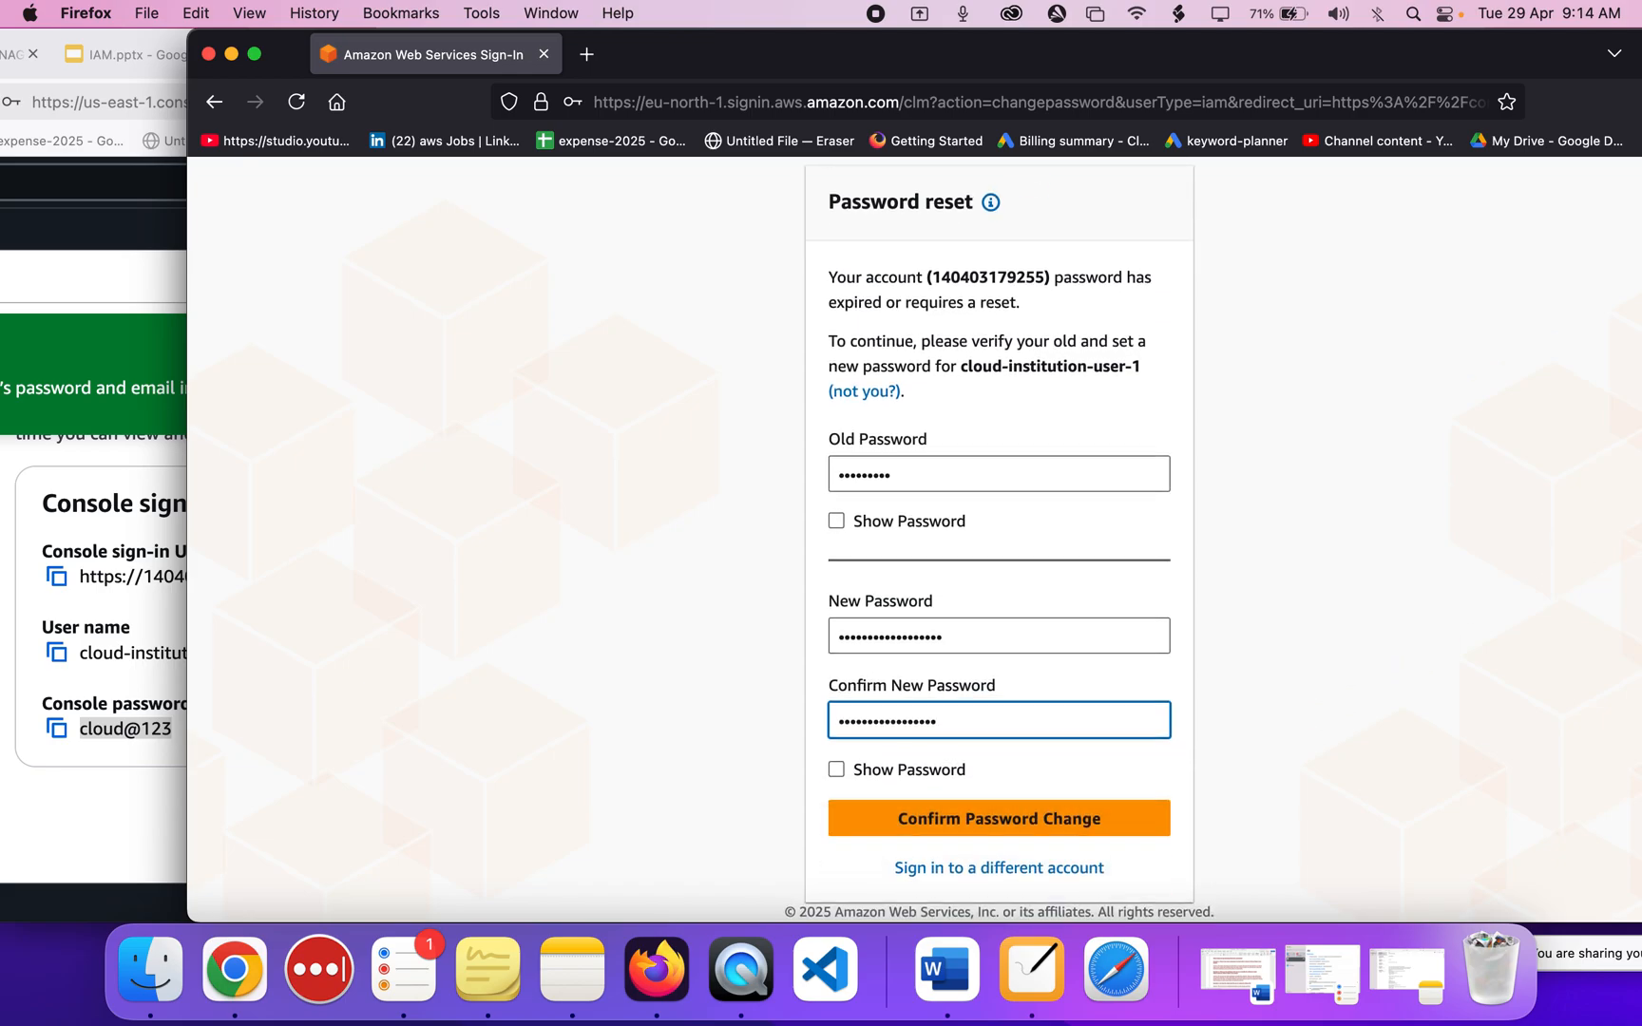
left_click(1005, 837)
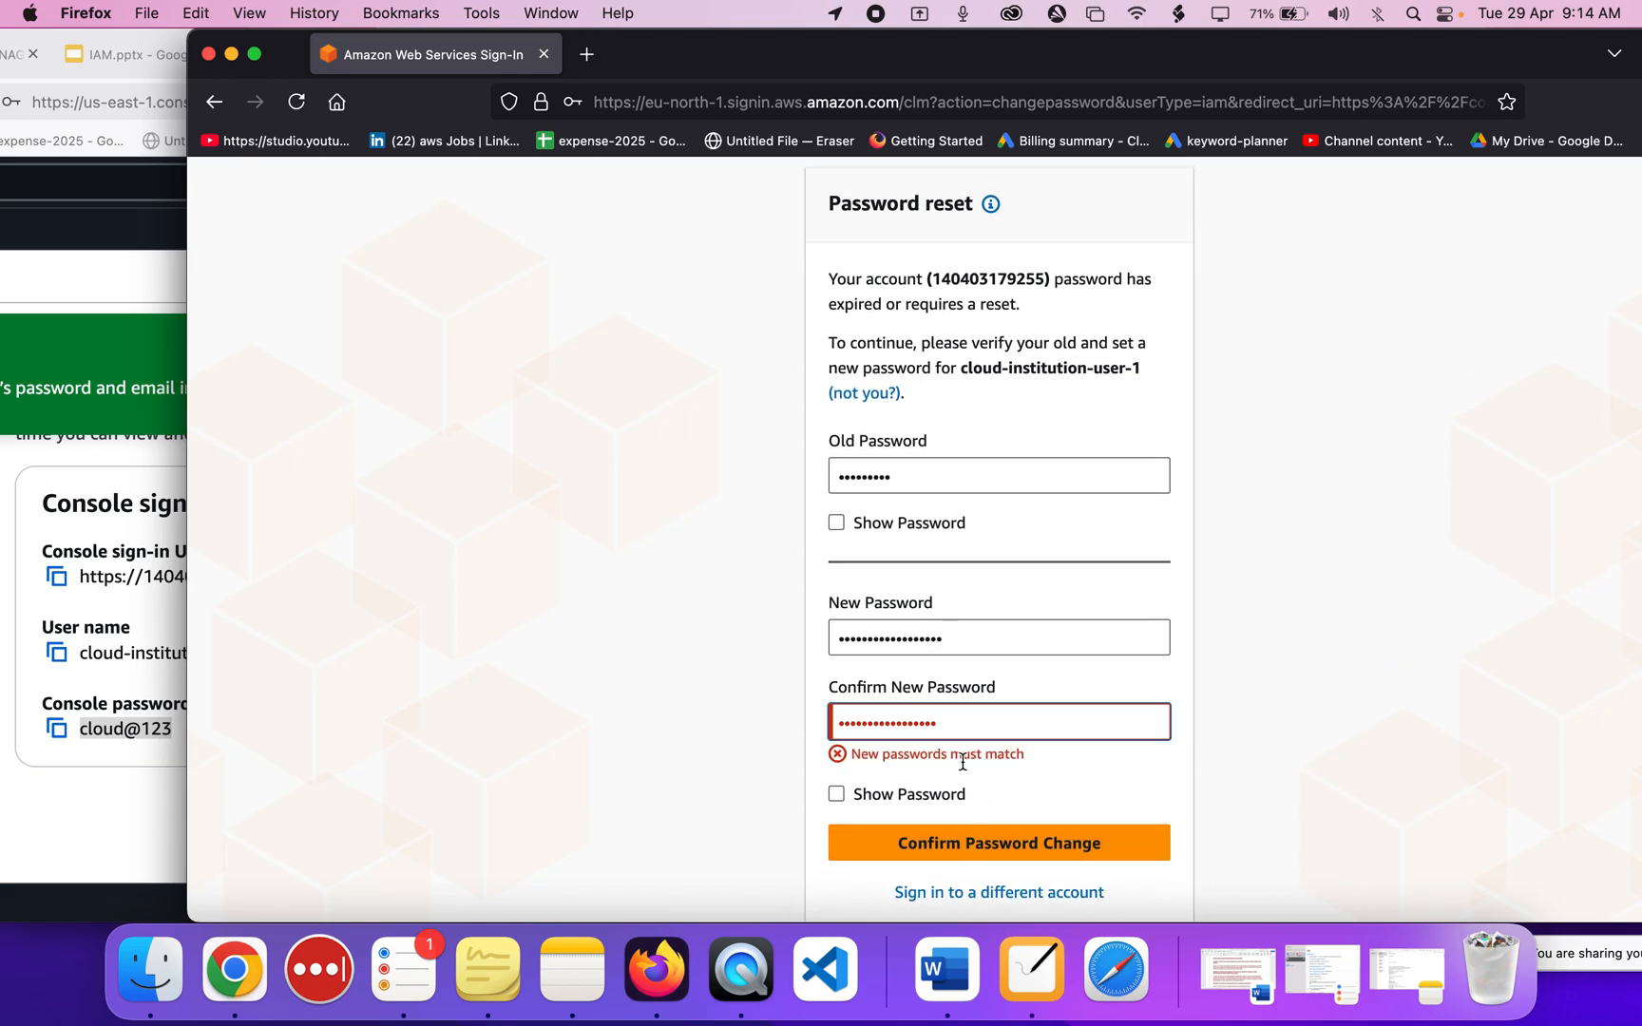
key("super+a")
type("••••••••••••••••")
left_click(996, 825)
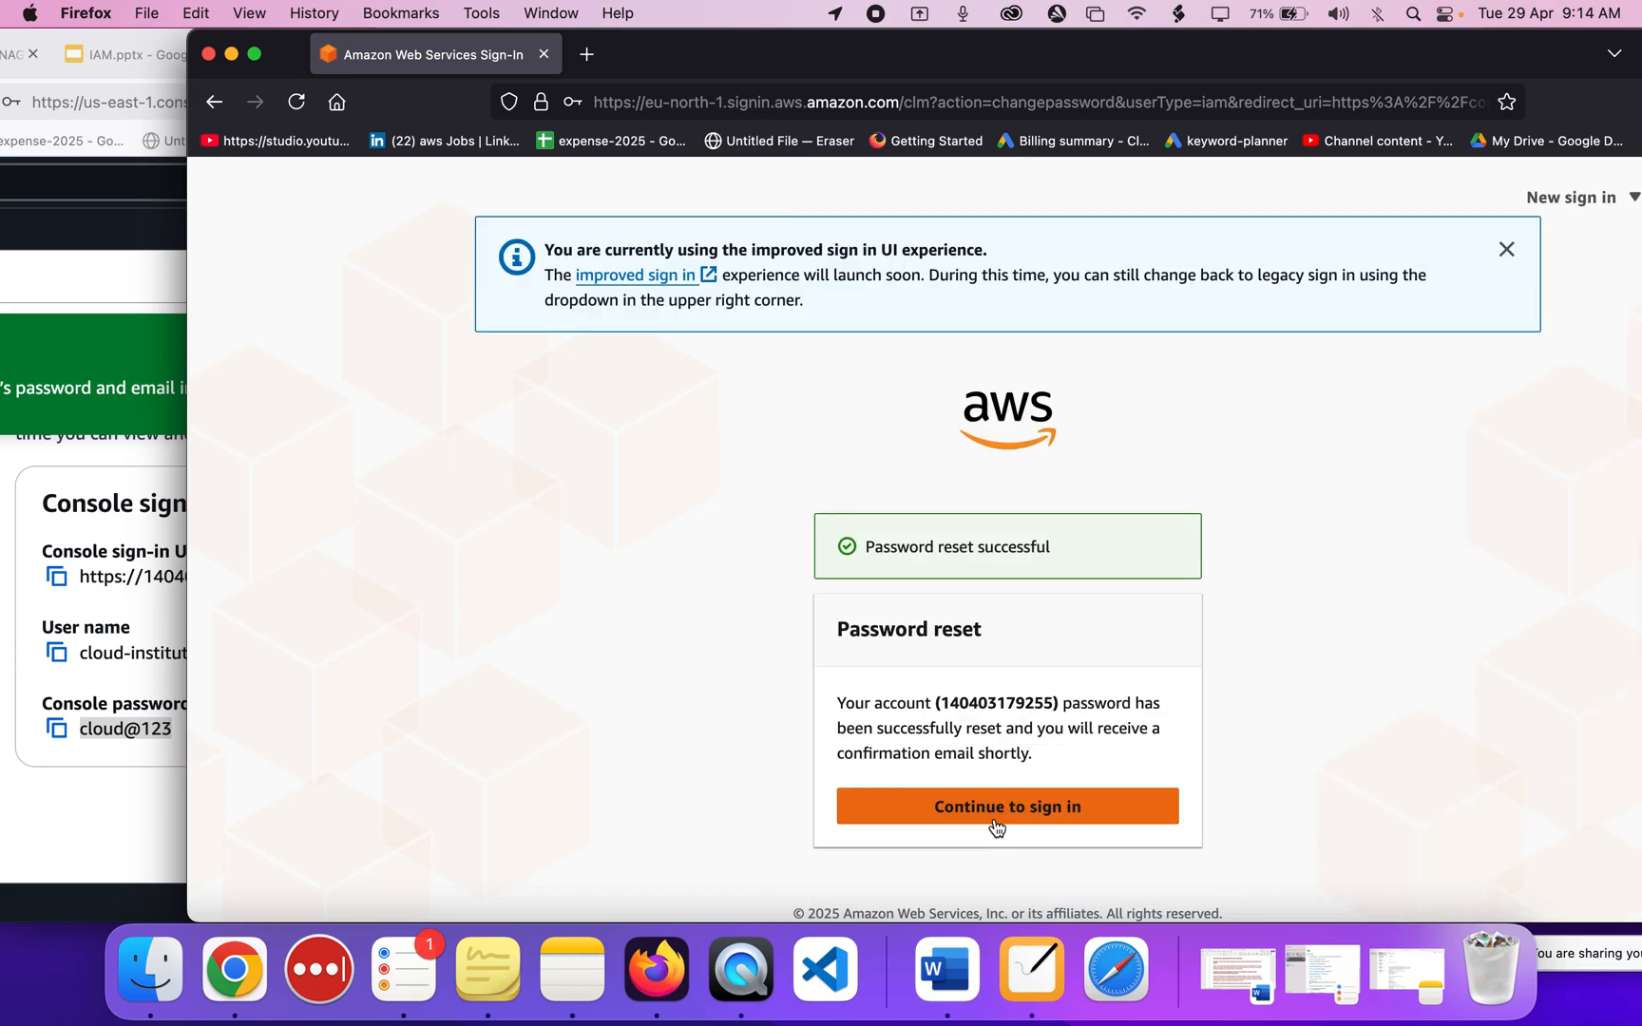
left_click(965, 810)
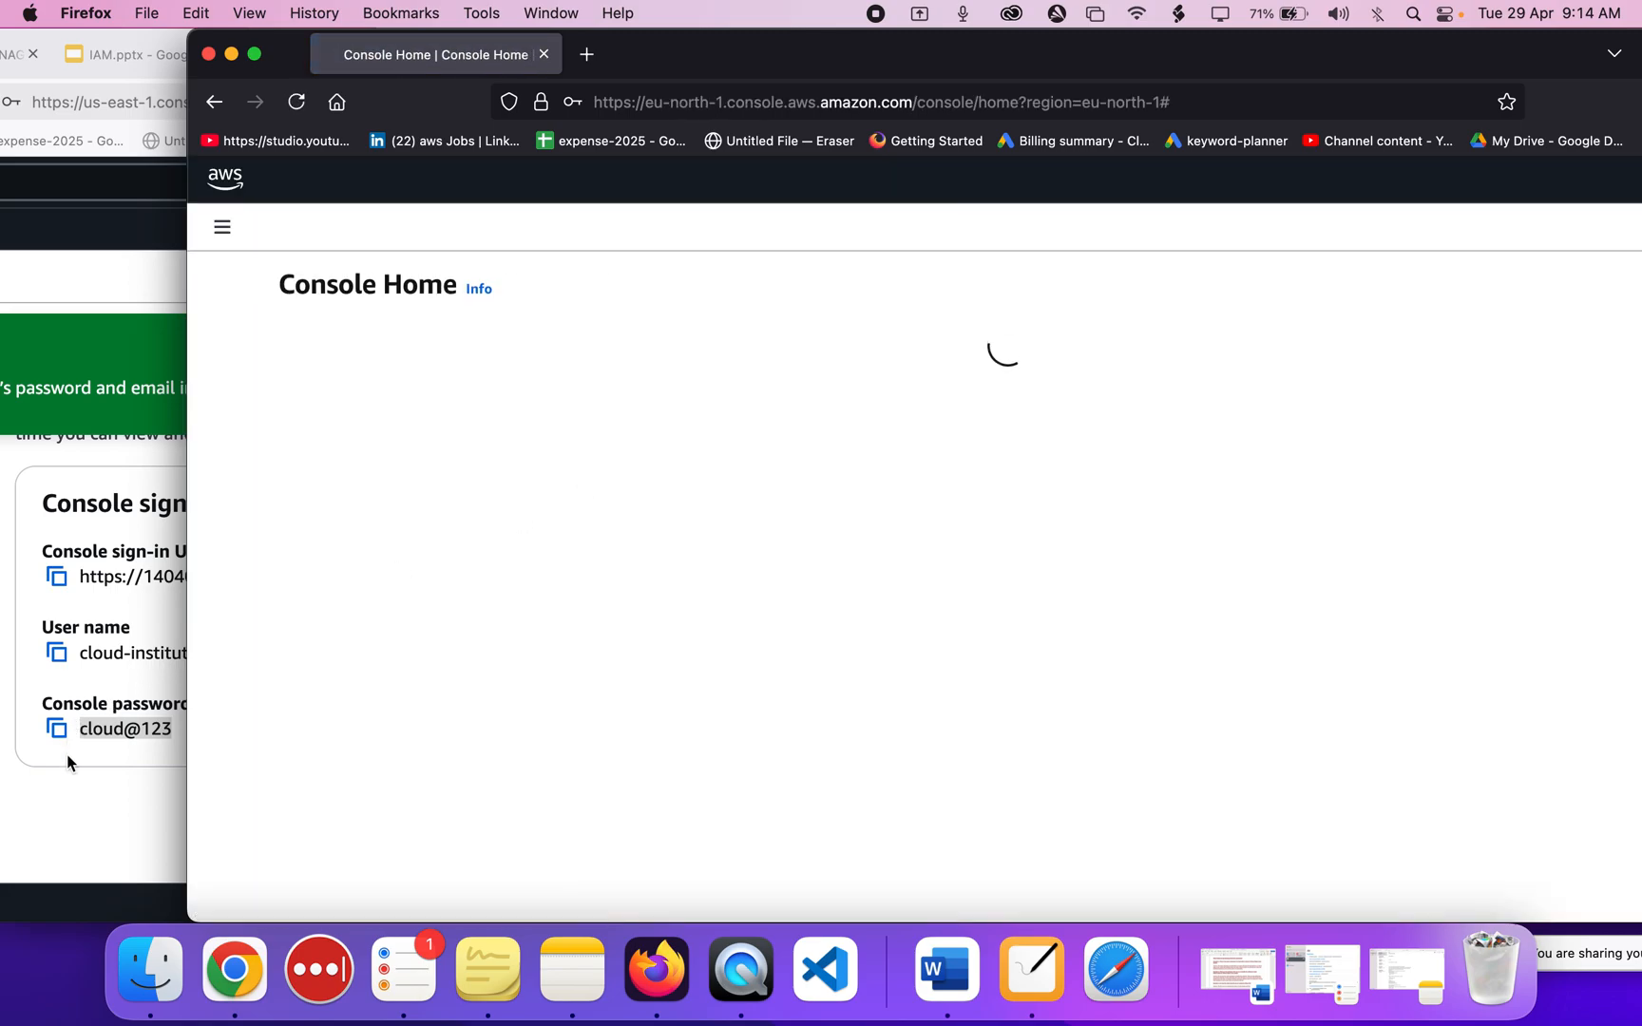
Step through the Service menu and Resource search tips of the Console Home welcome tour.
left_click(67, 754)
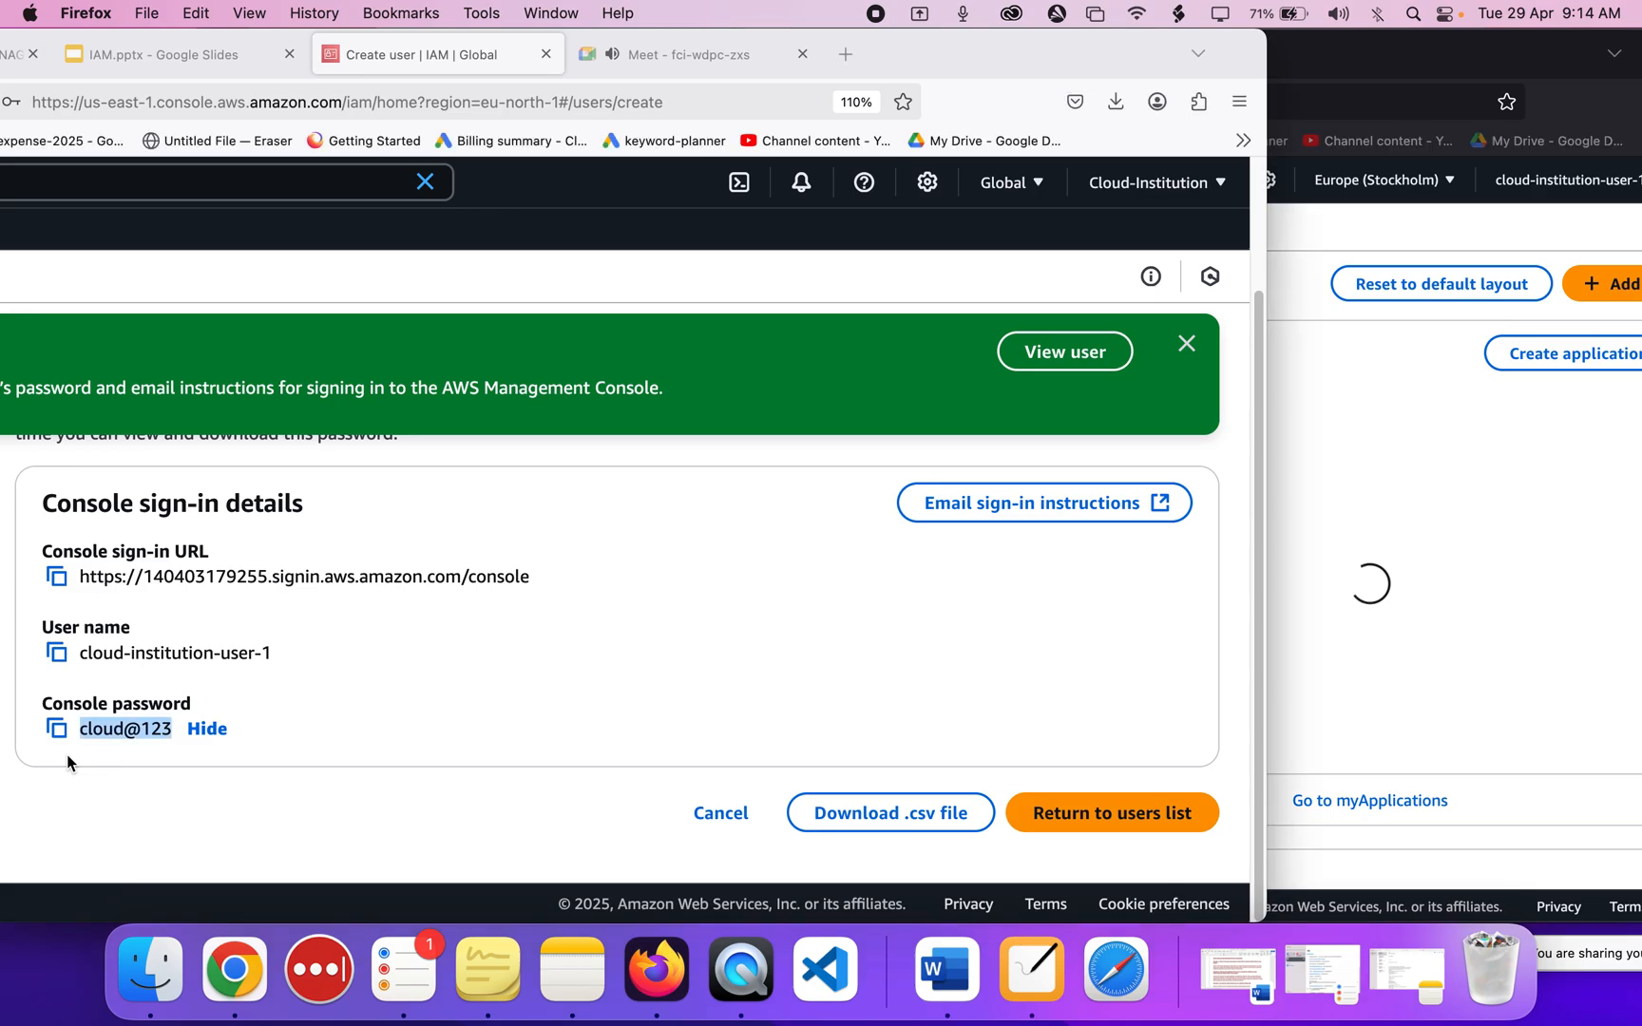
left_click(1394, 510)
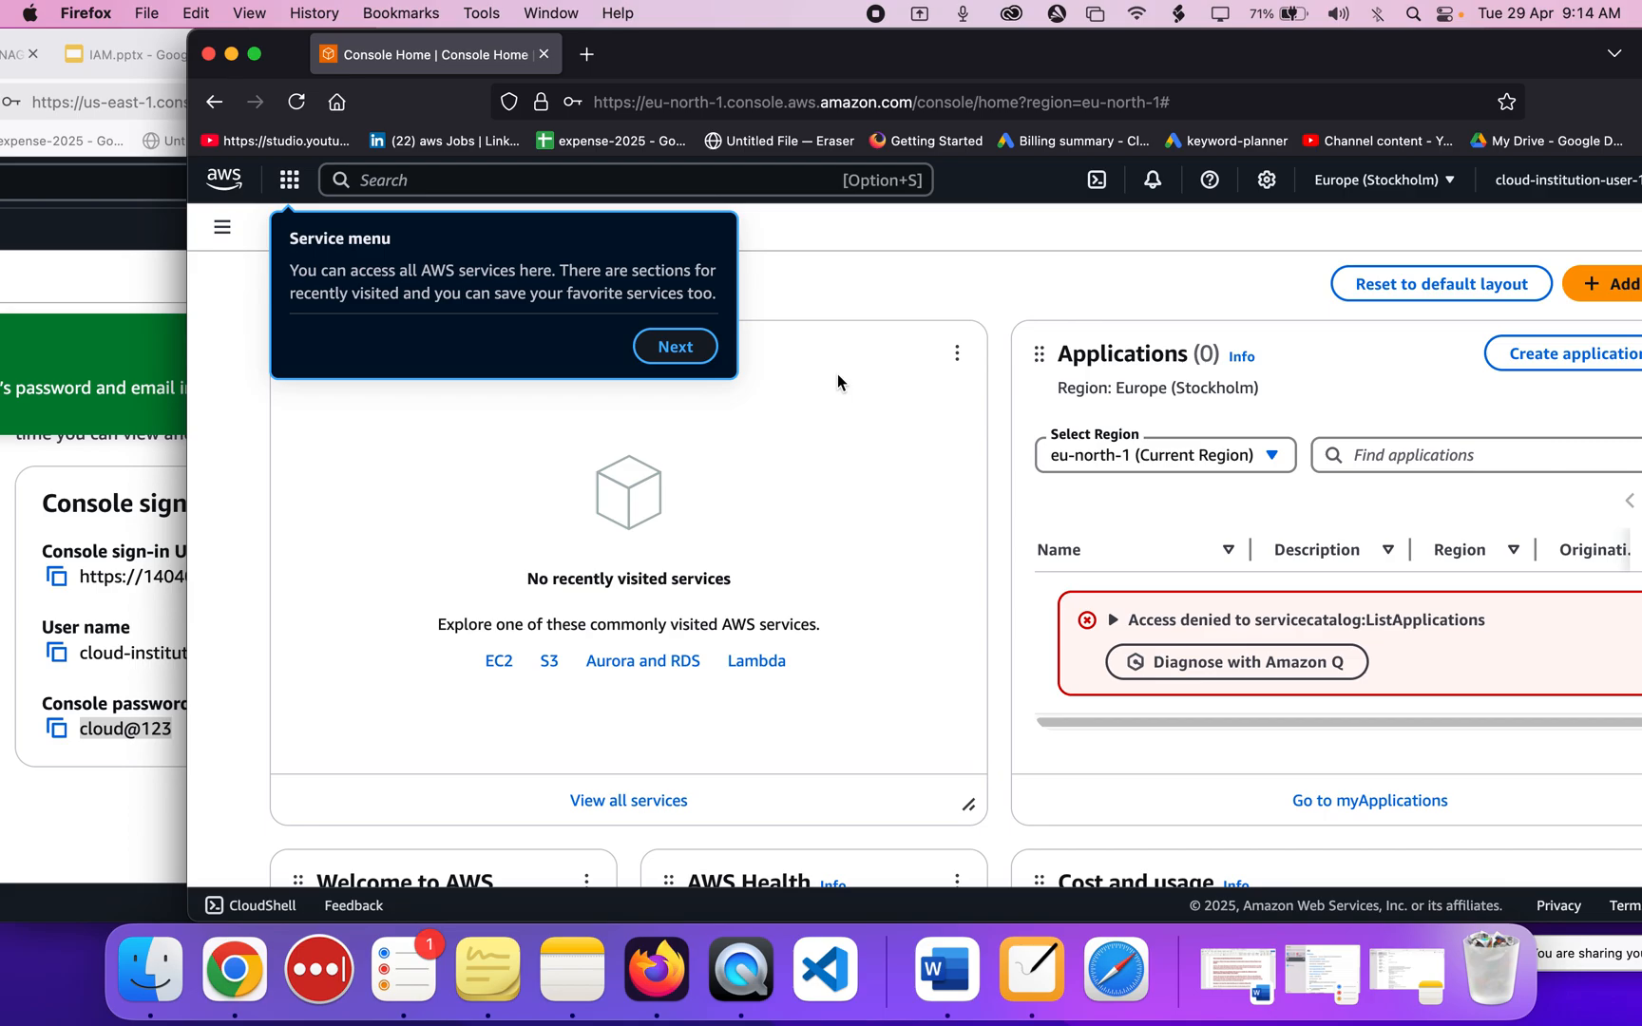
scroll(859, 418, "down", 5)
scroll(858, 418, "up", 5)
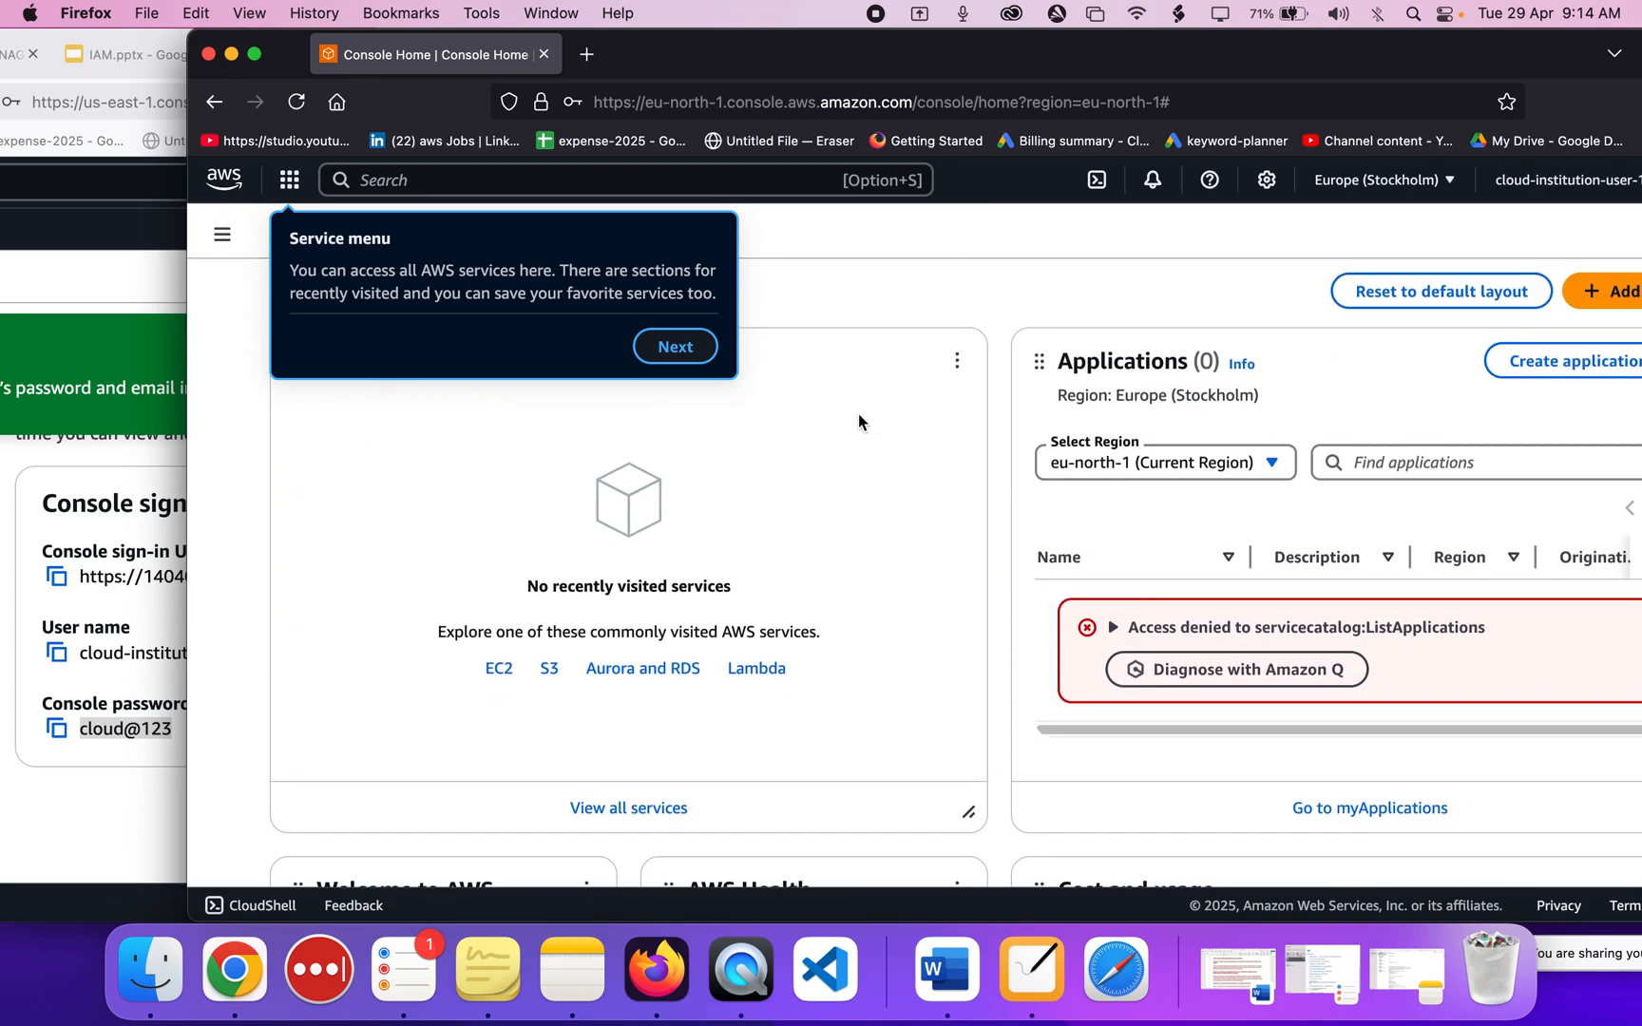
left_click(694, 357)
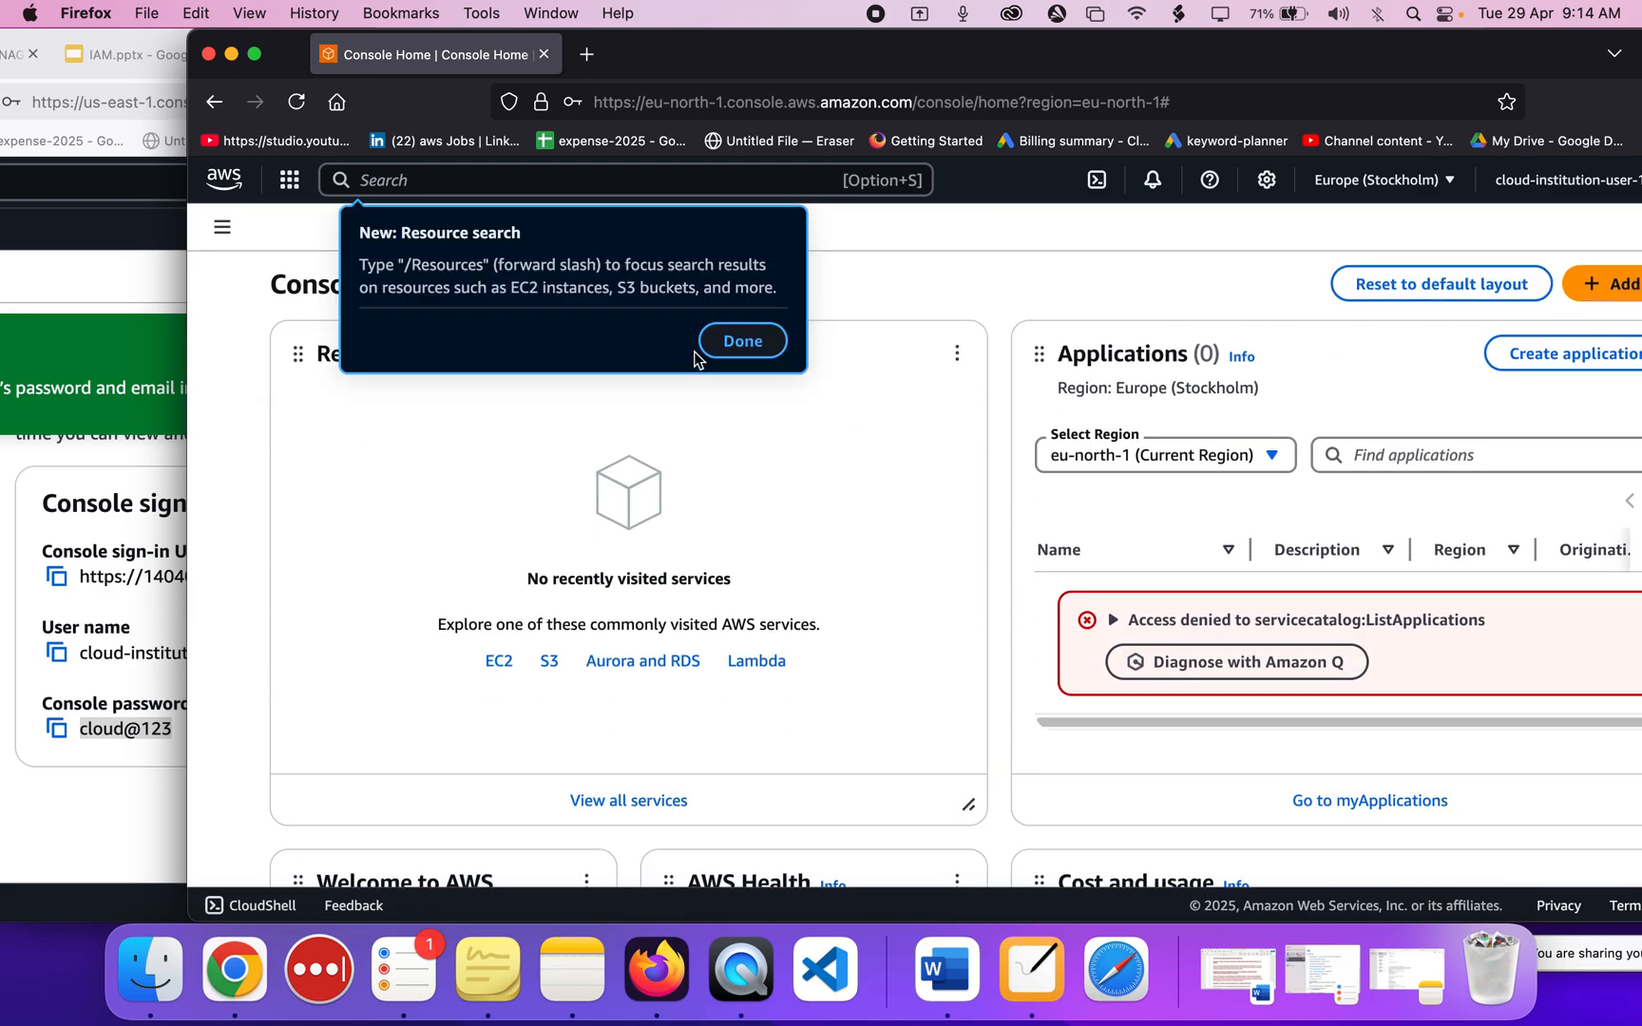
left_click(748, 341)
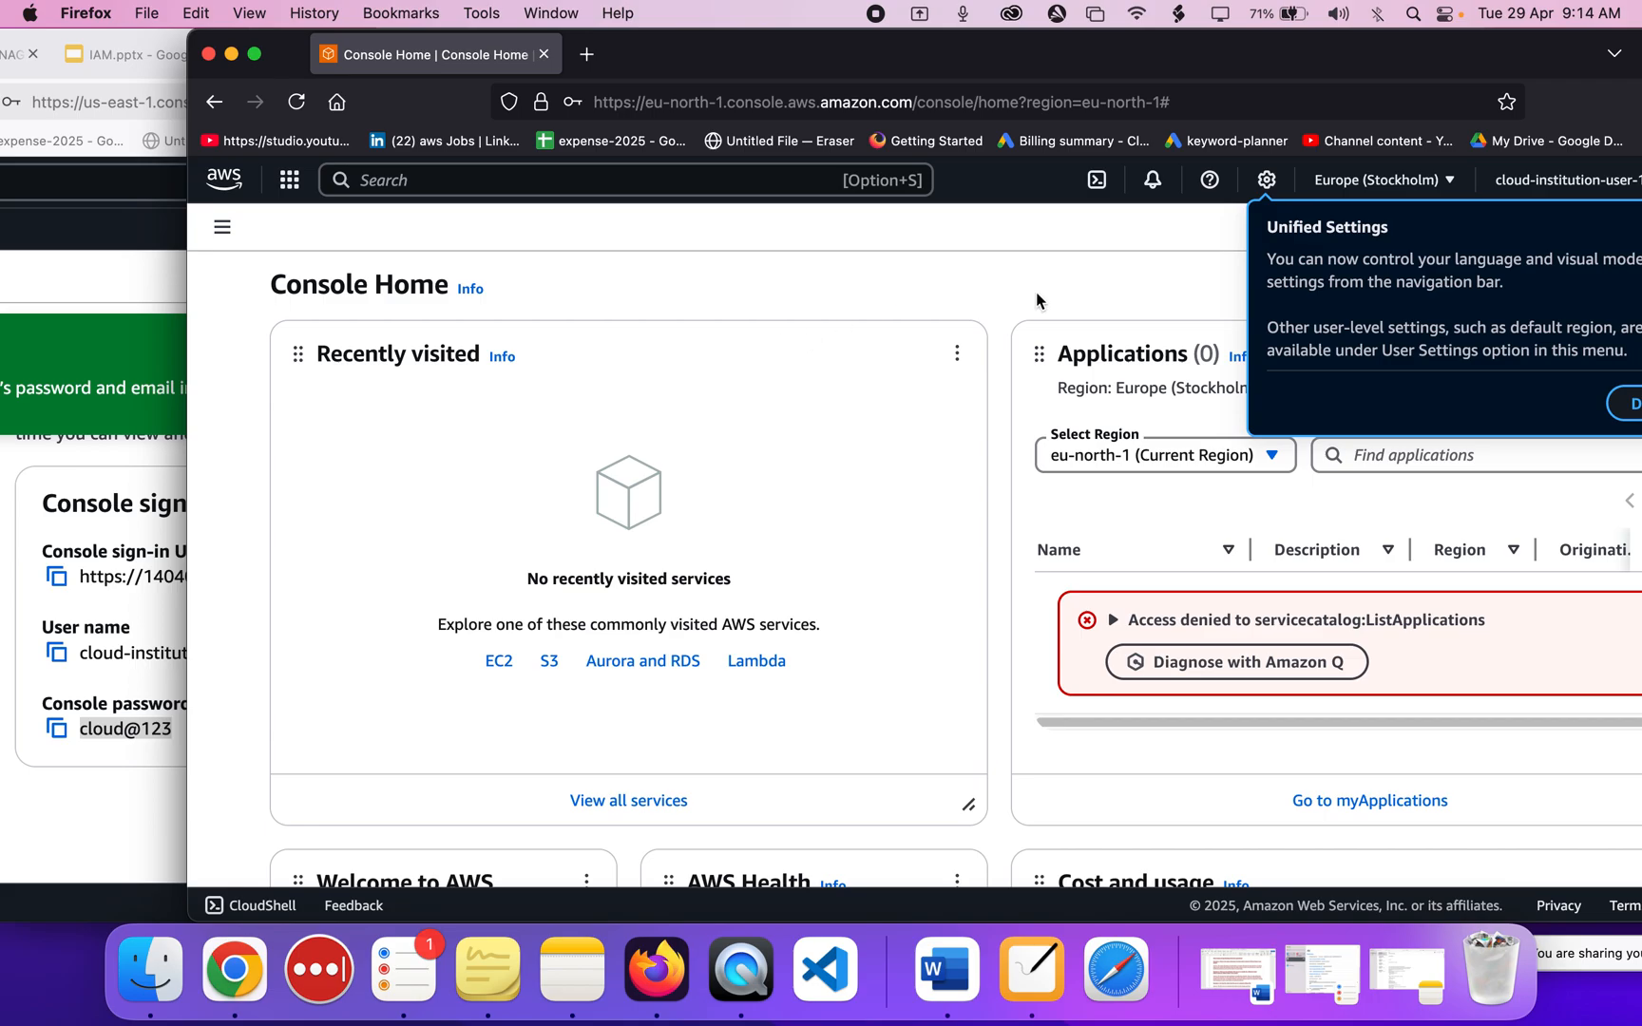
left_click_drag(1208, 64, 1172, 64)
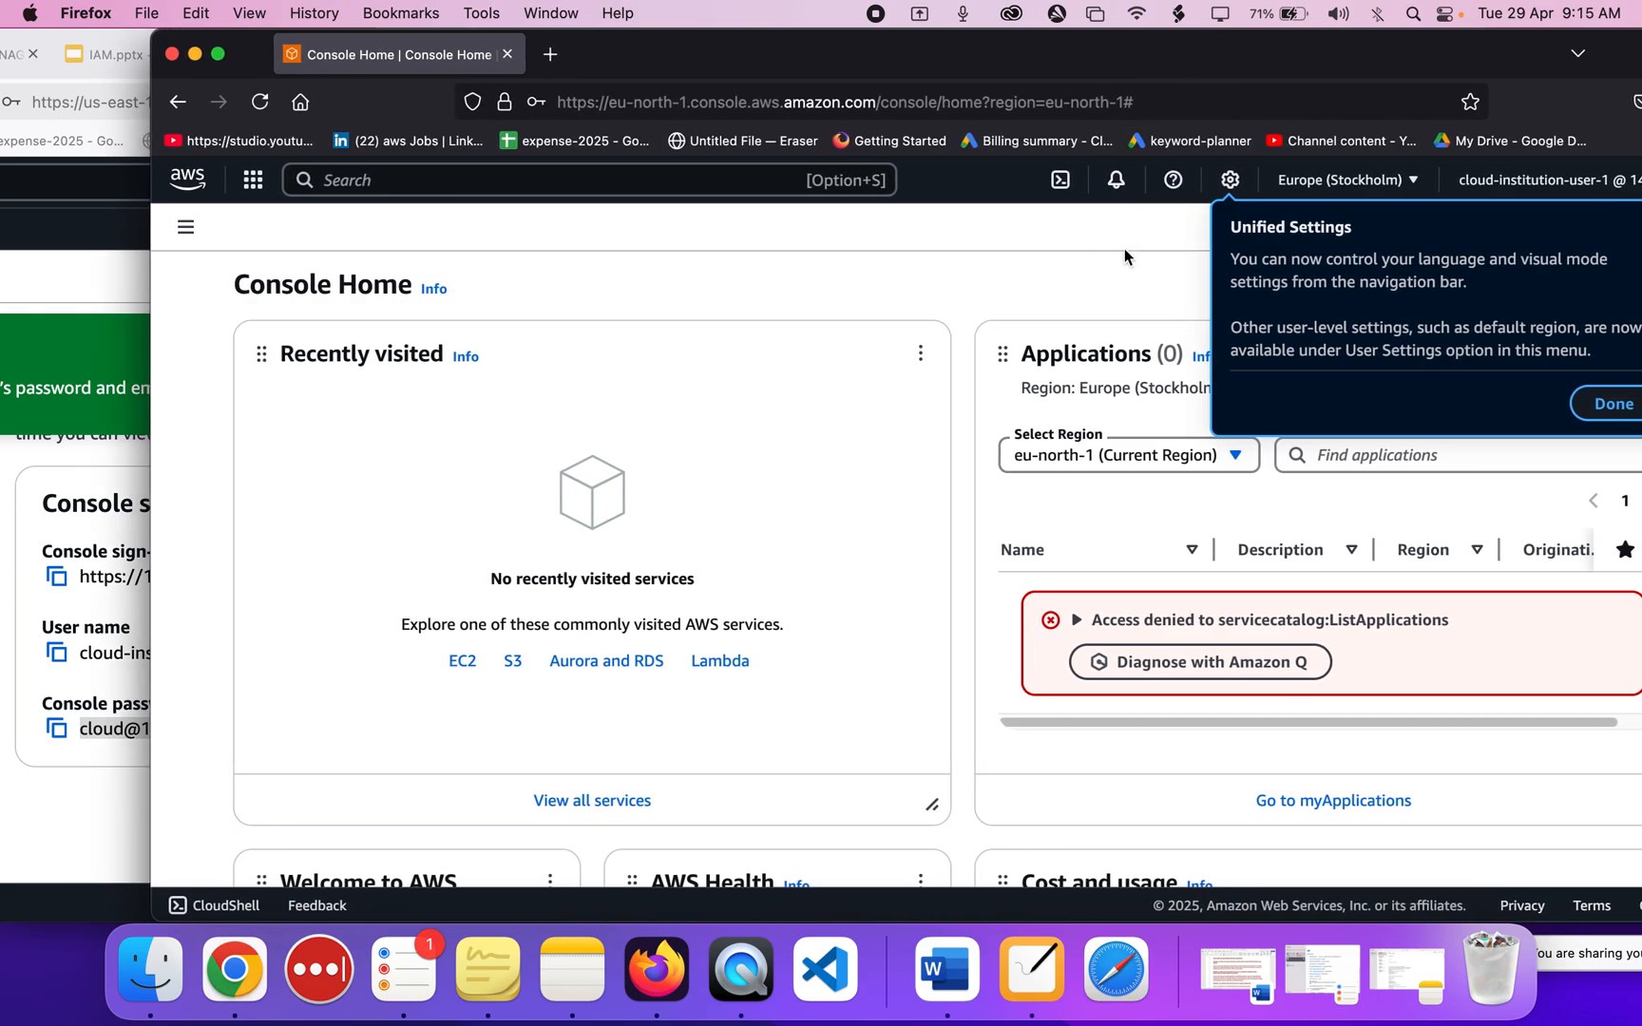
left_click(154, 599)
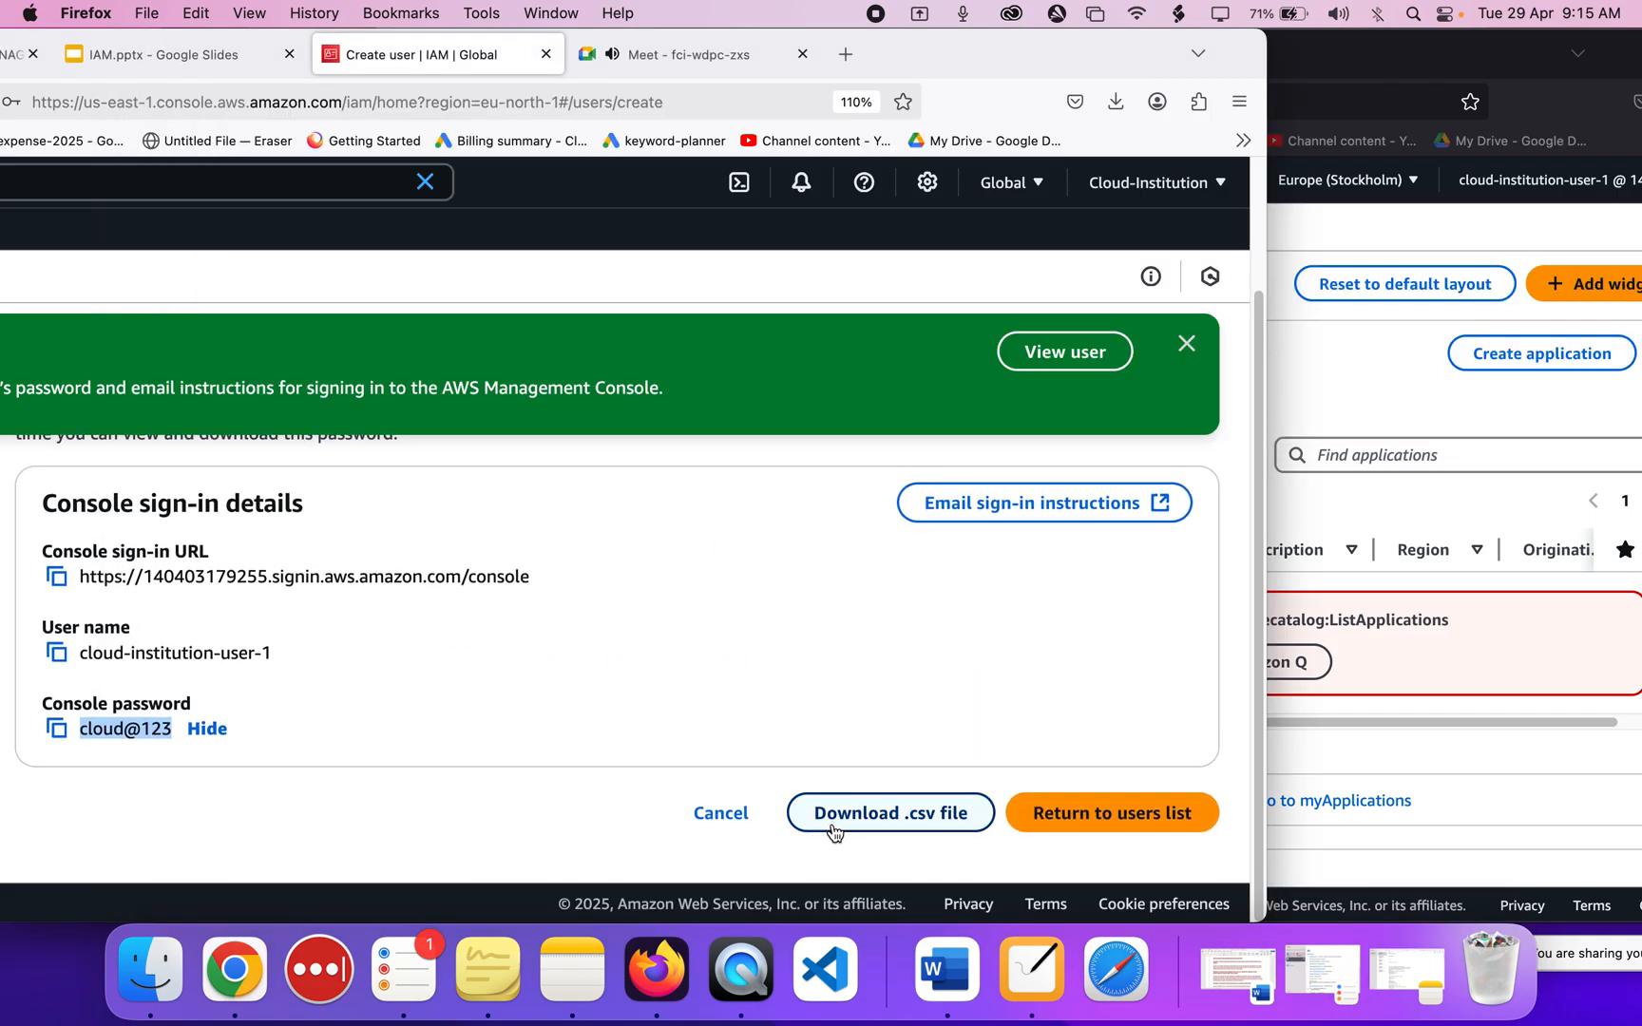
Return to the IAM Users list, which now shows the two users, with the windows side by side.
left_click(1108, 831)
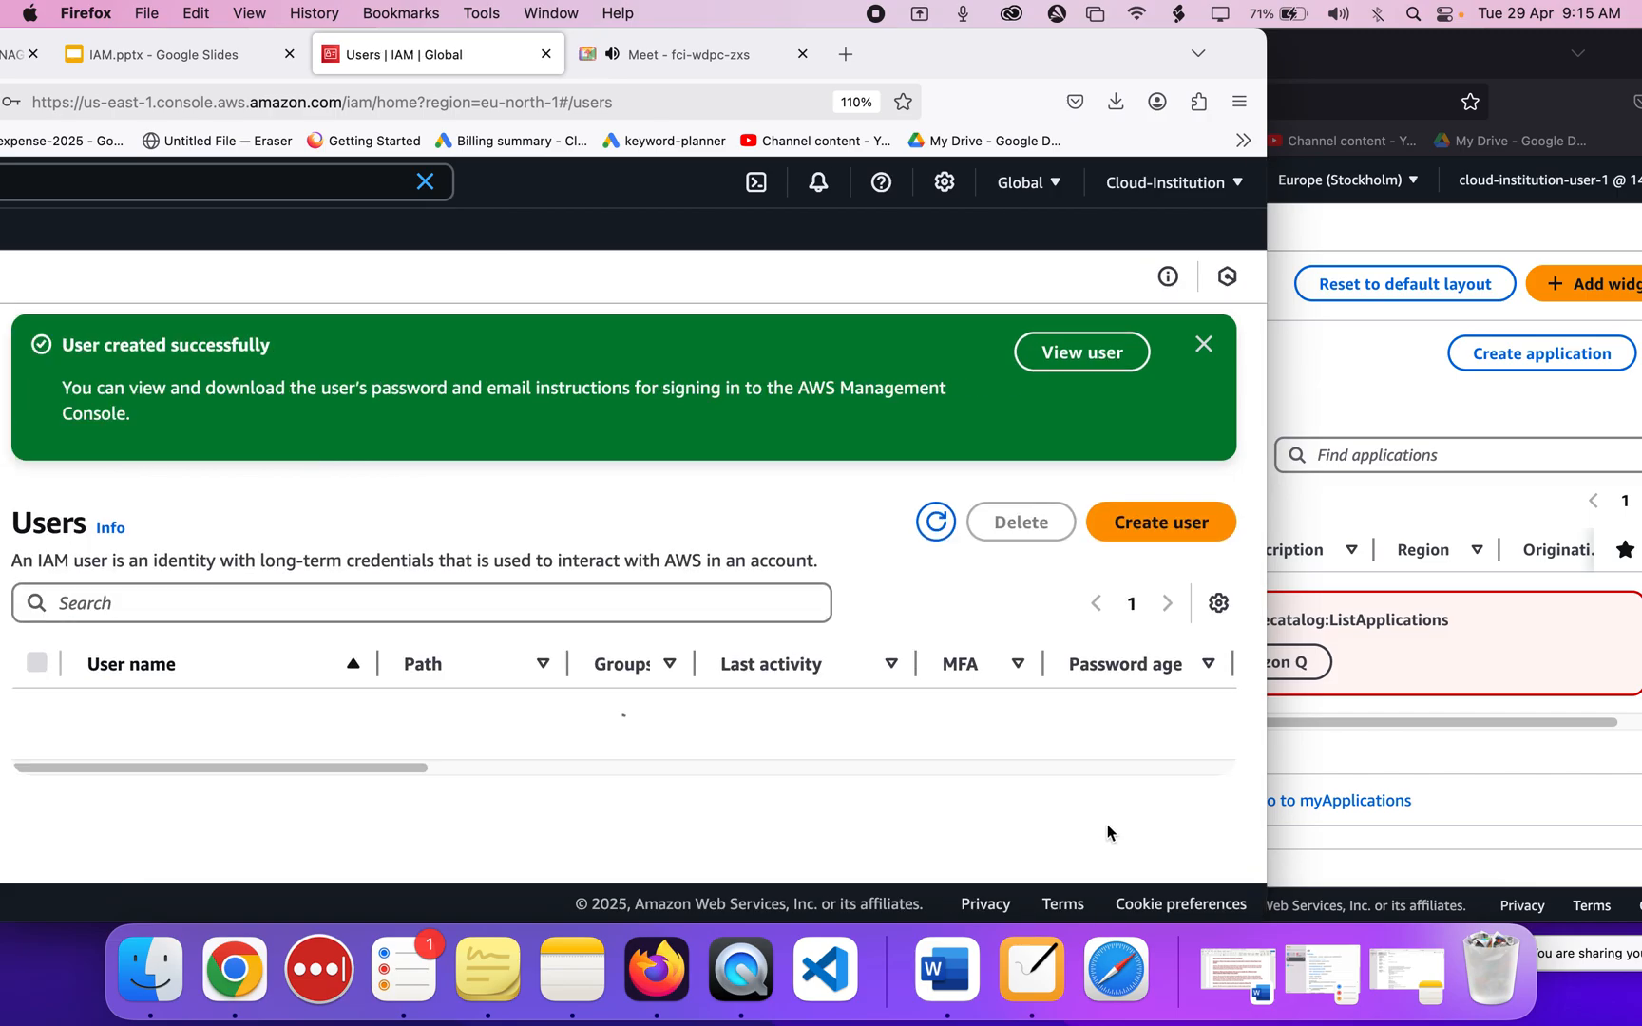
left_click_drag(910, 55, 1009, 43)
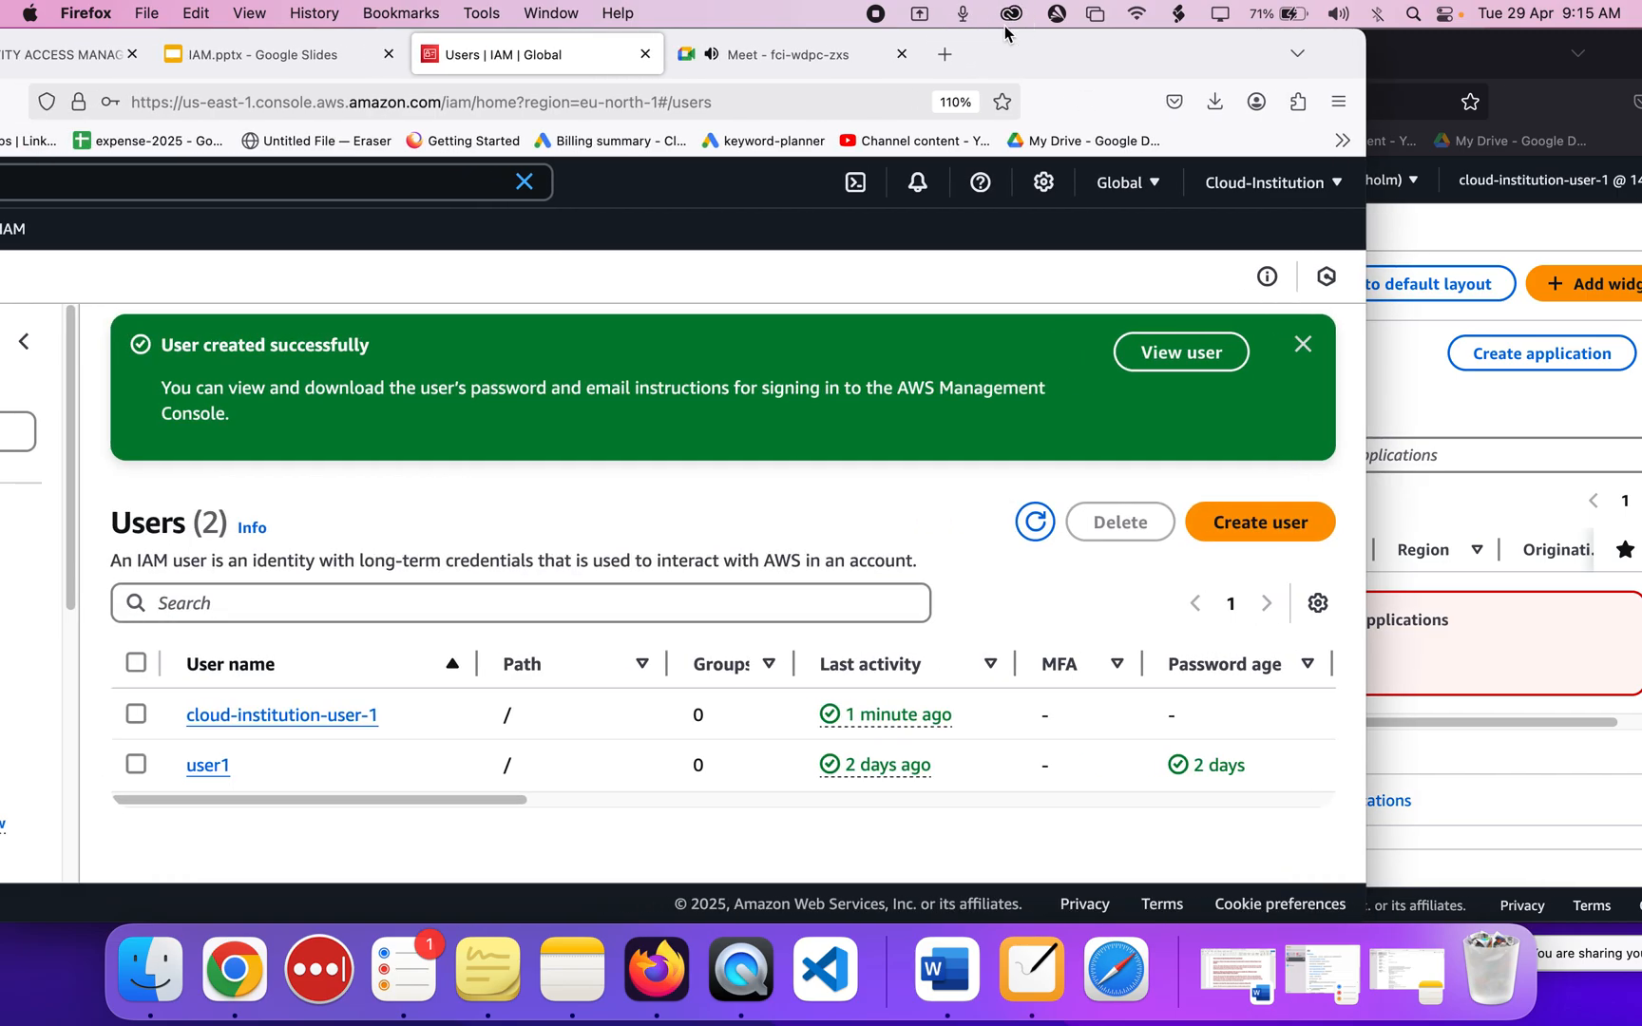
left_click_drag(380, 714, 199, 714)
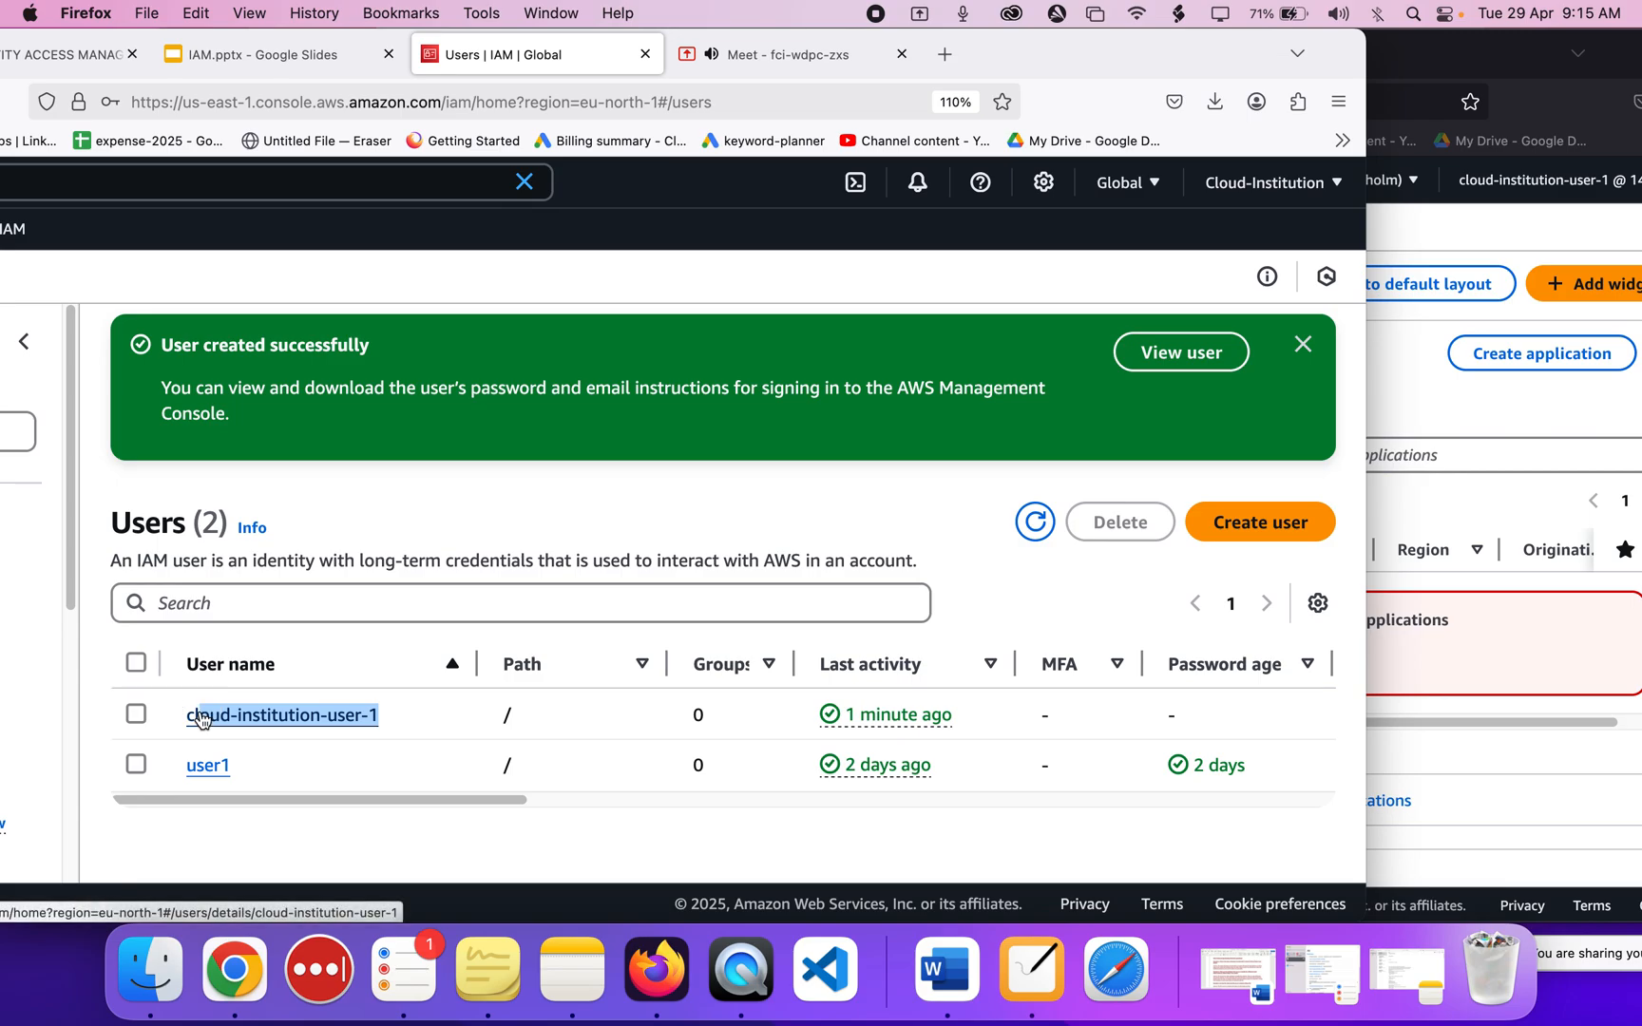
left_click(1436, 424)
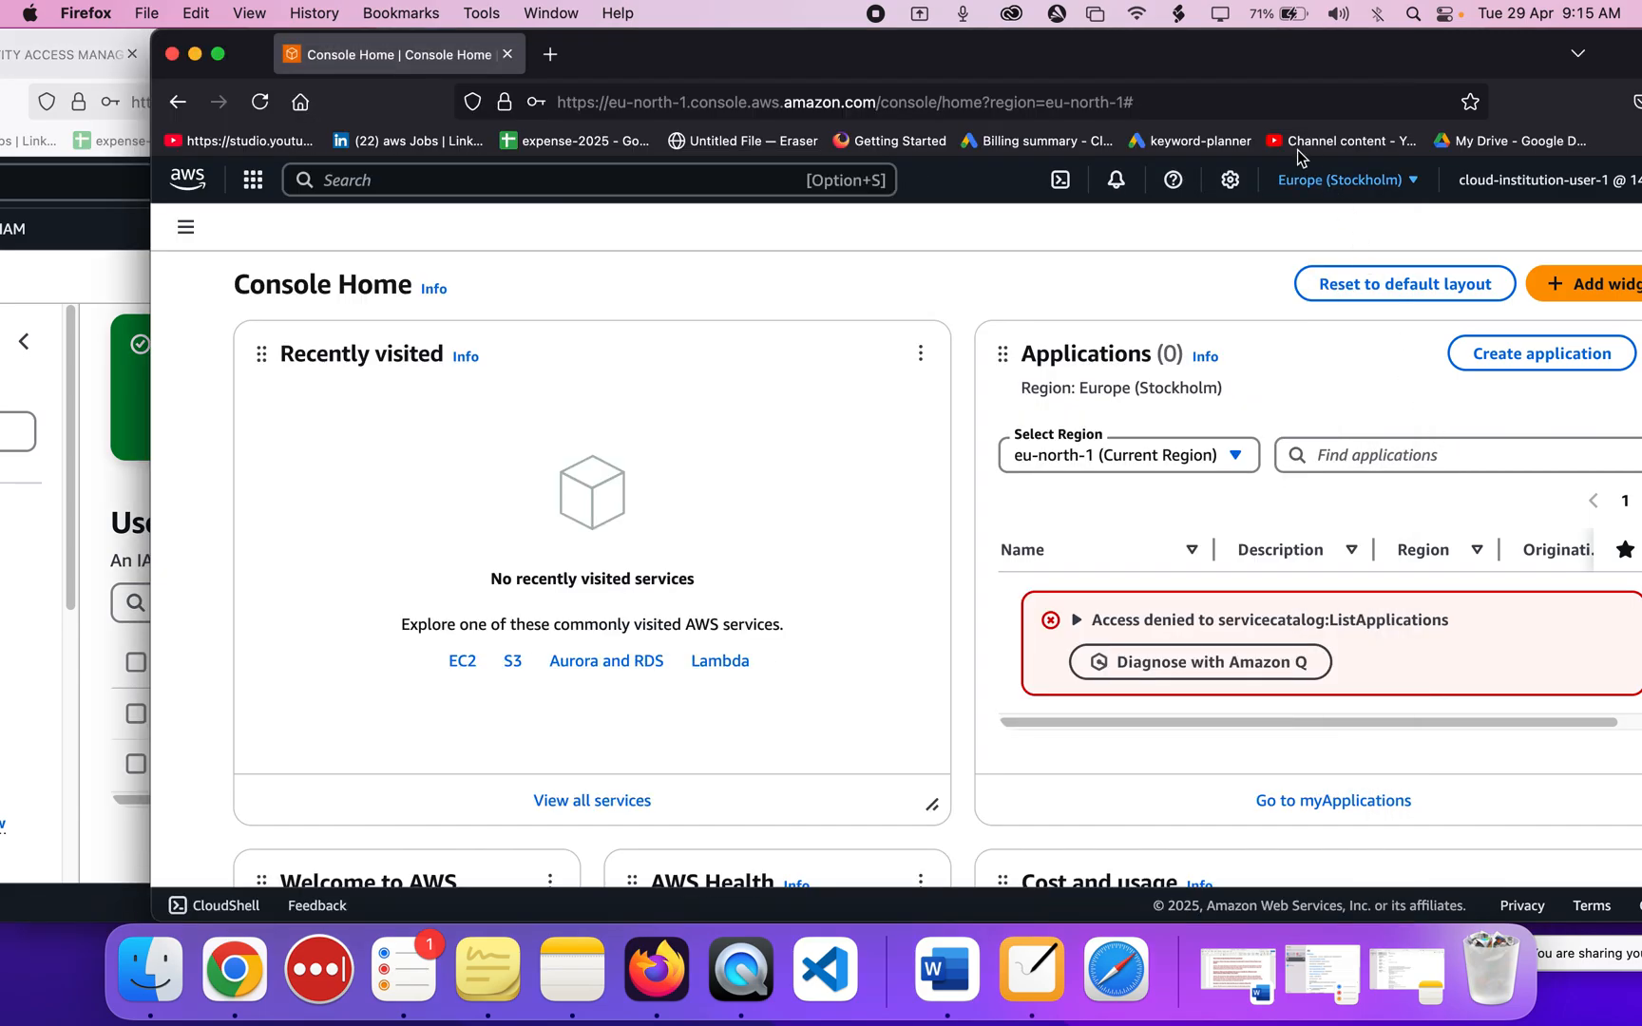
left_click_drag(1189, 60, 1333, 74)
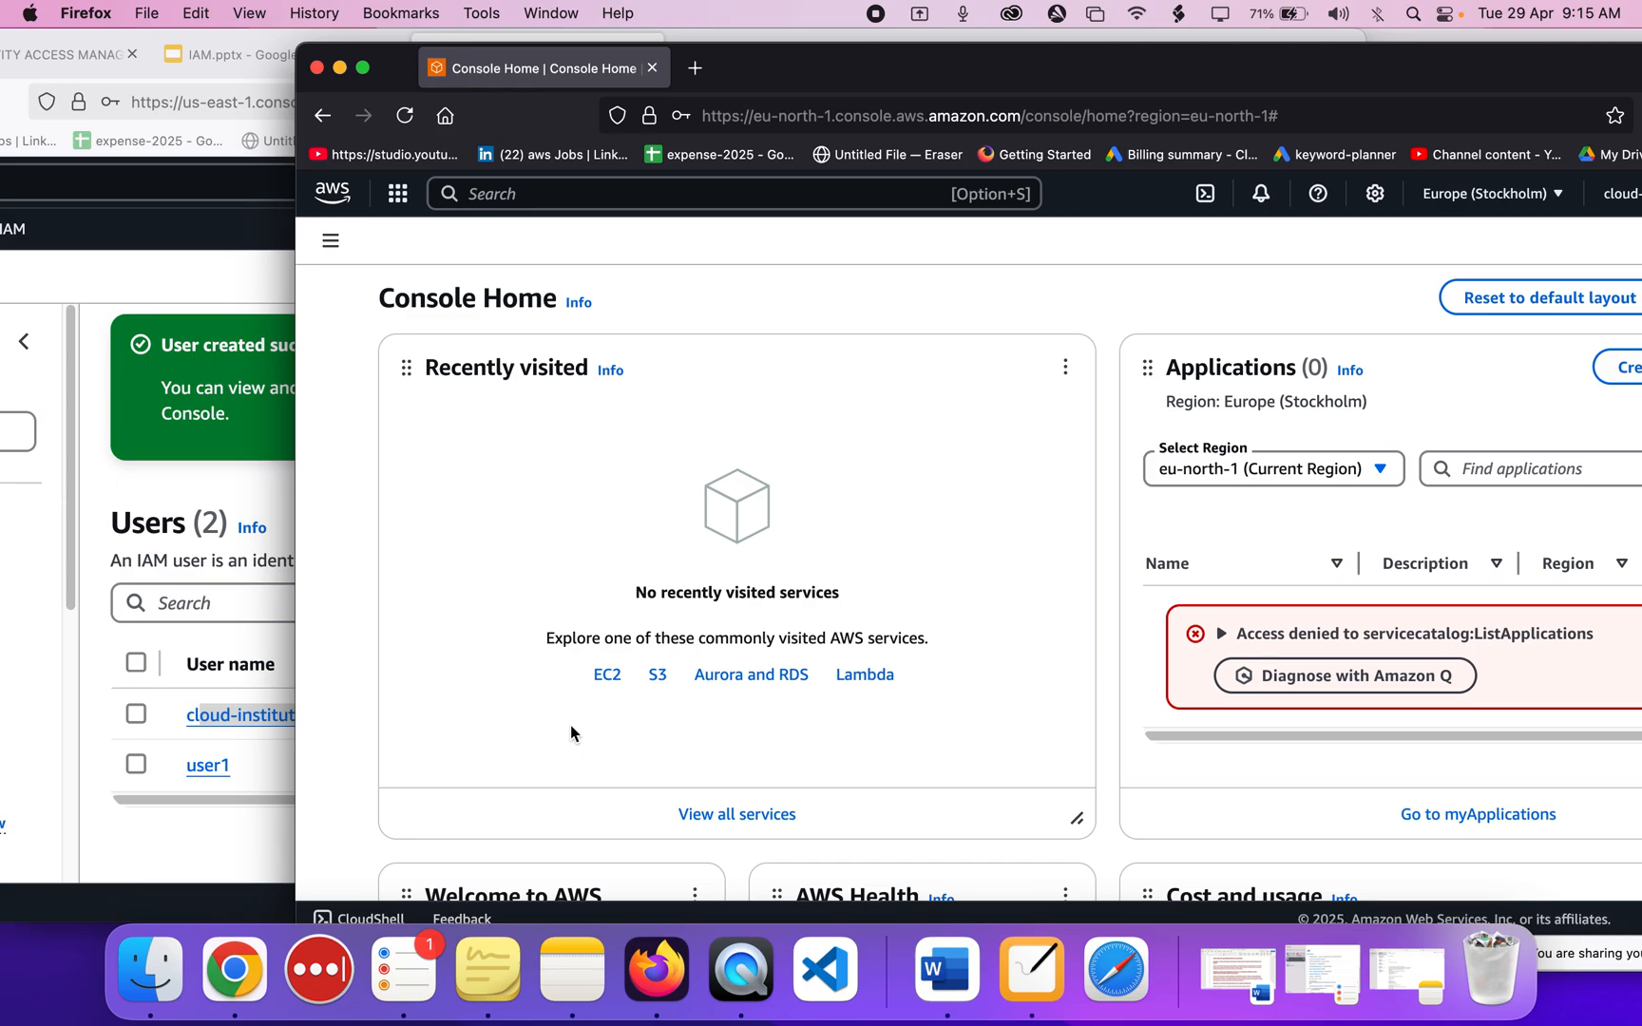
Check the Account ID in the Cloud-Institution account menu.
left_click(186, 492)
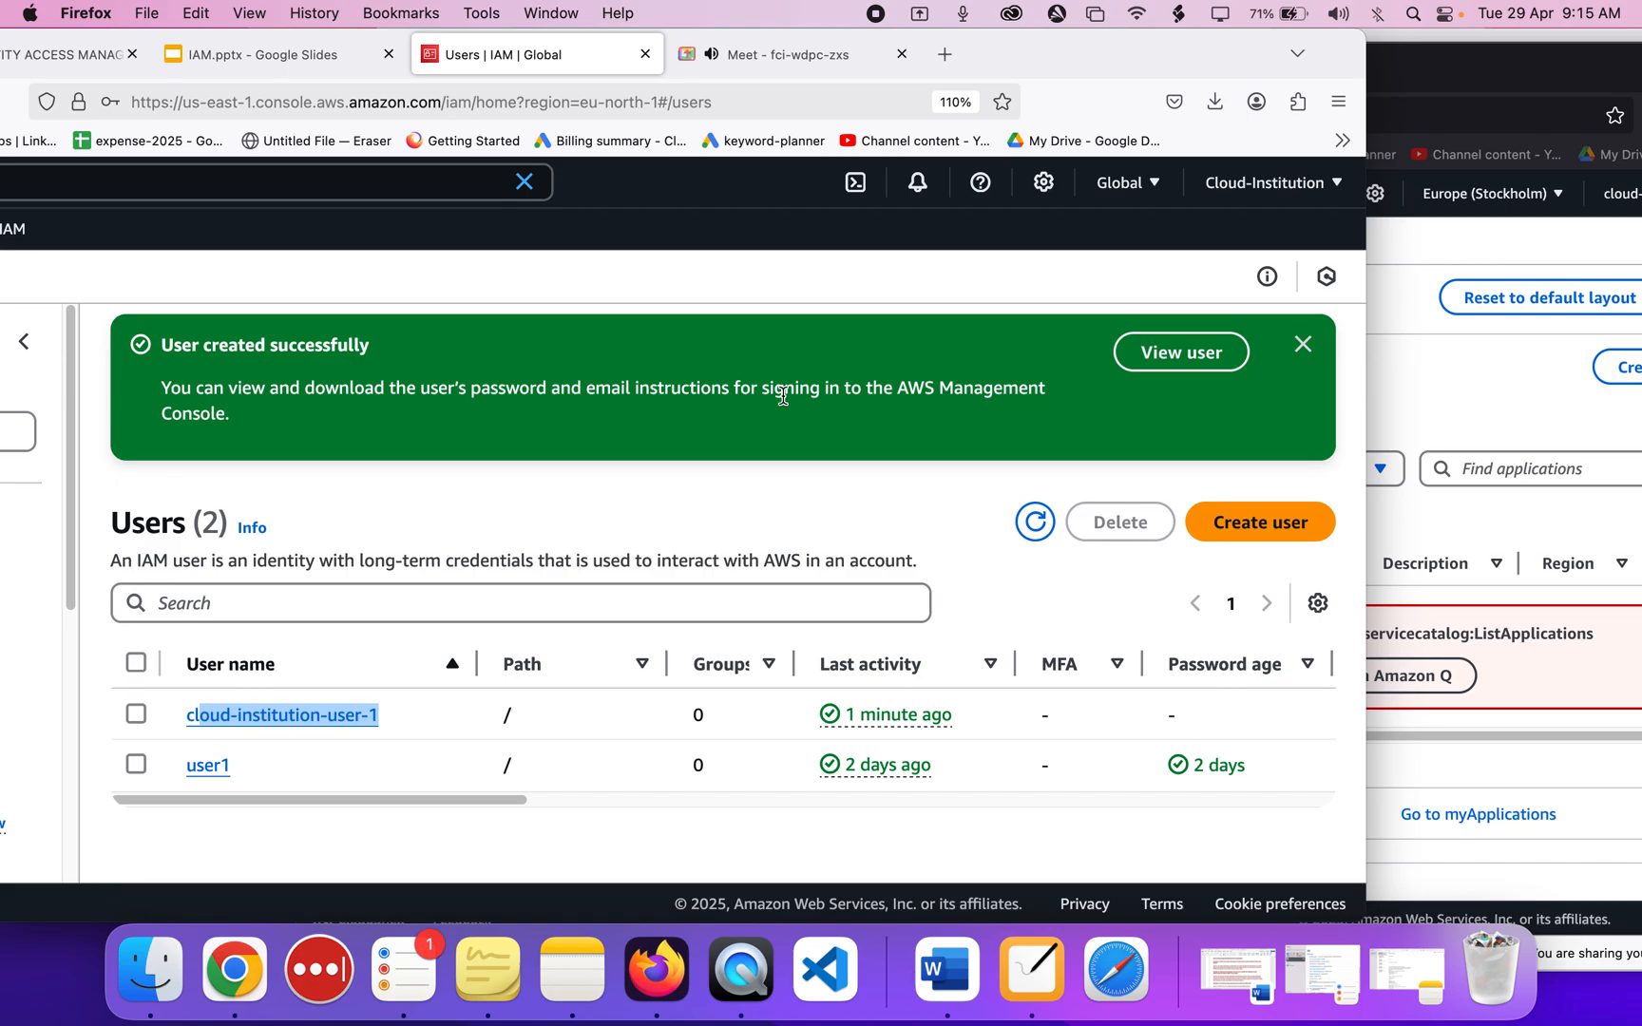
left_click(1261, 195)
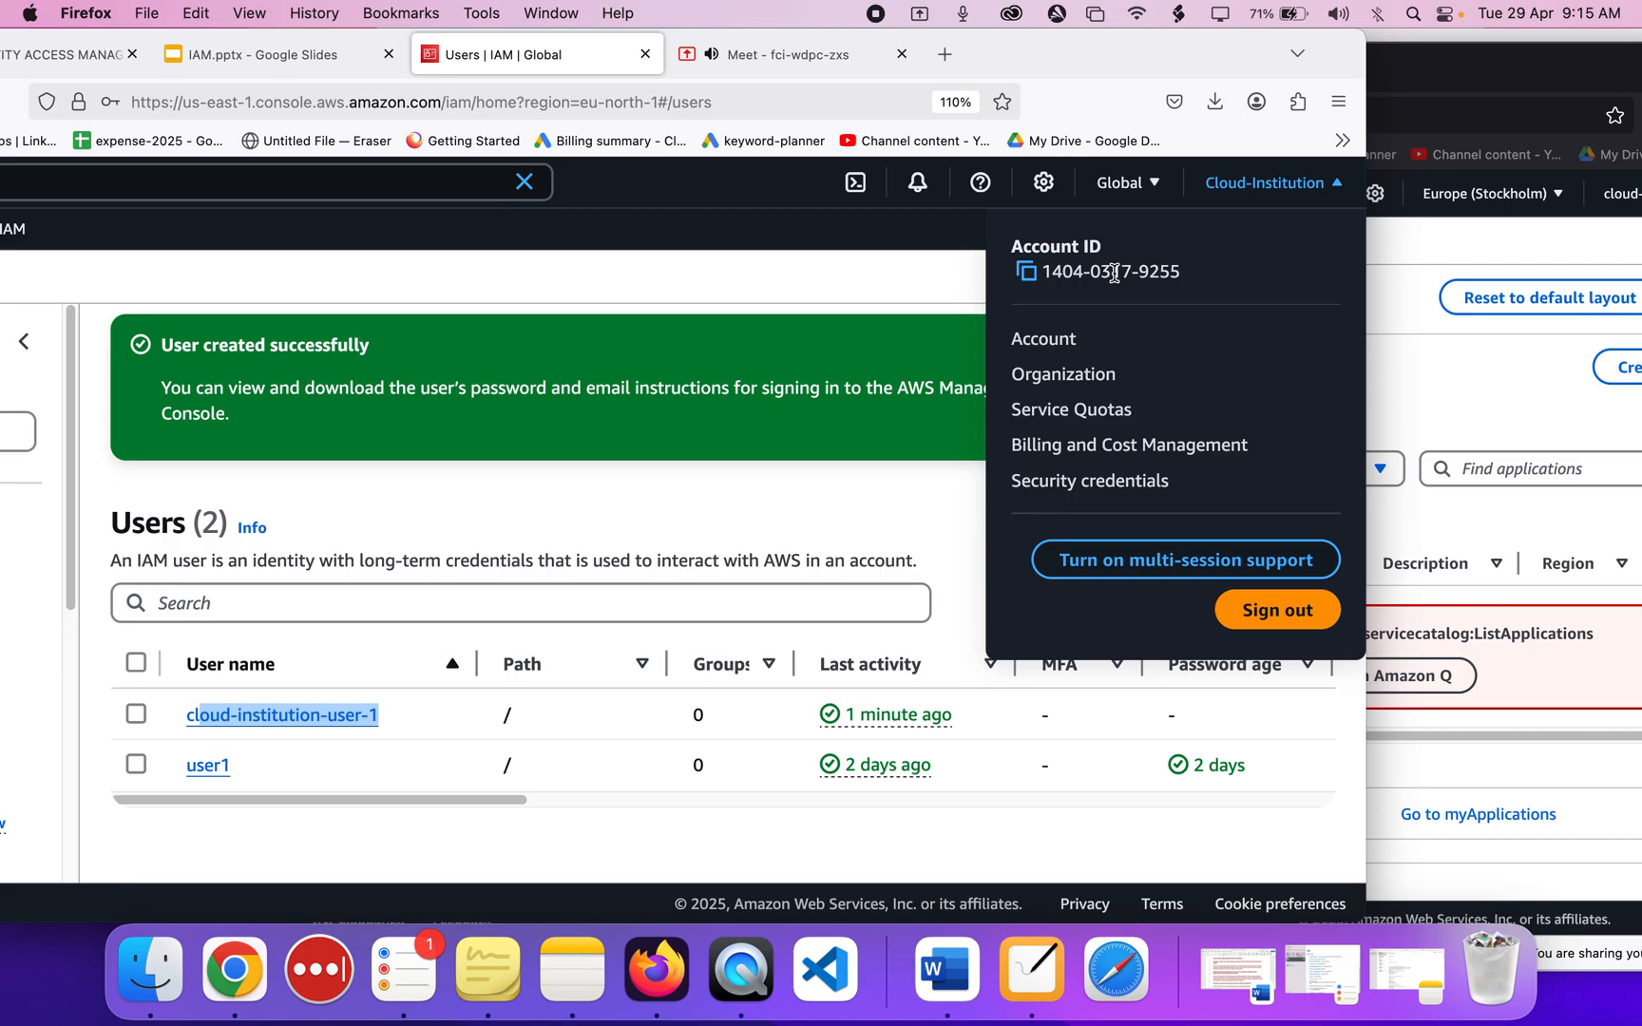
left_click(815, 447)
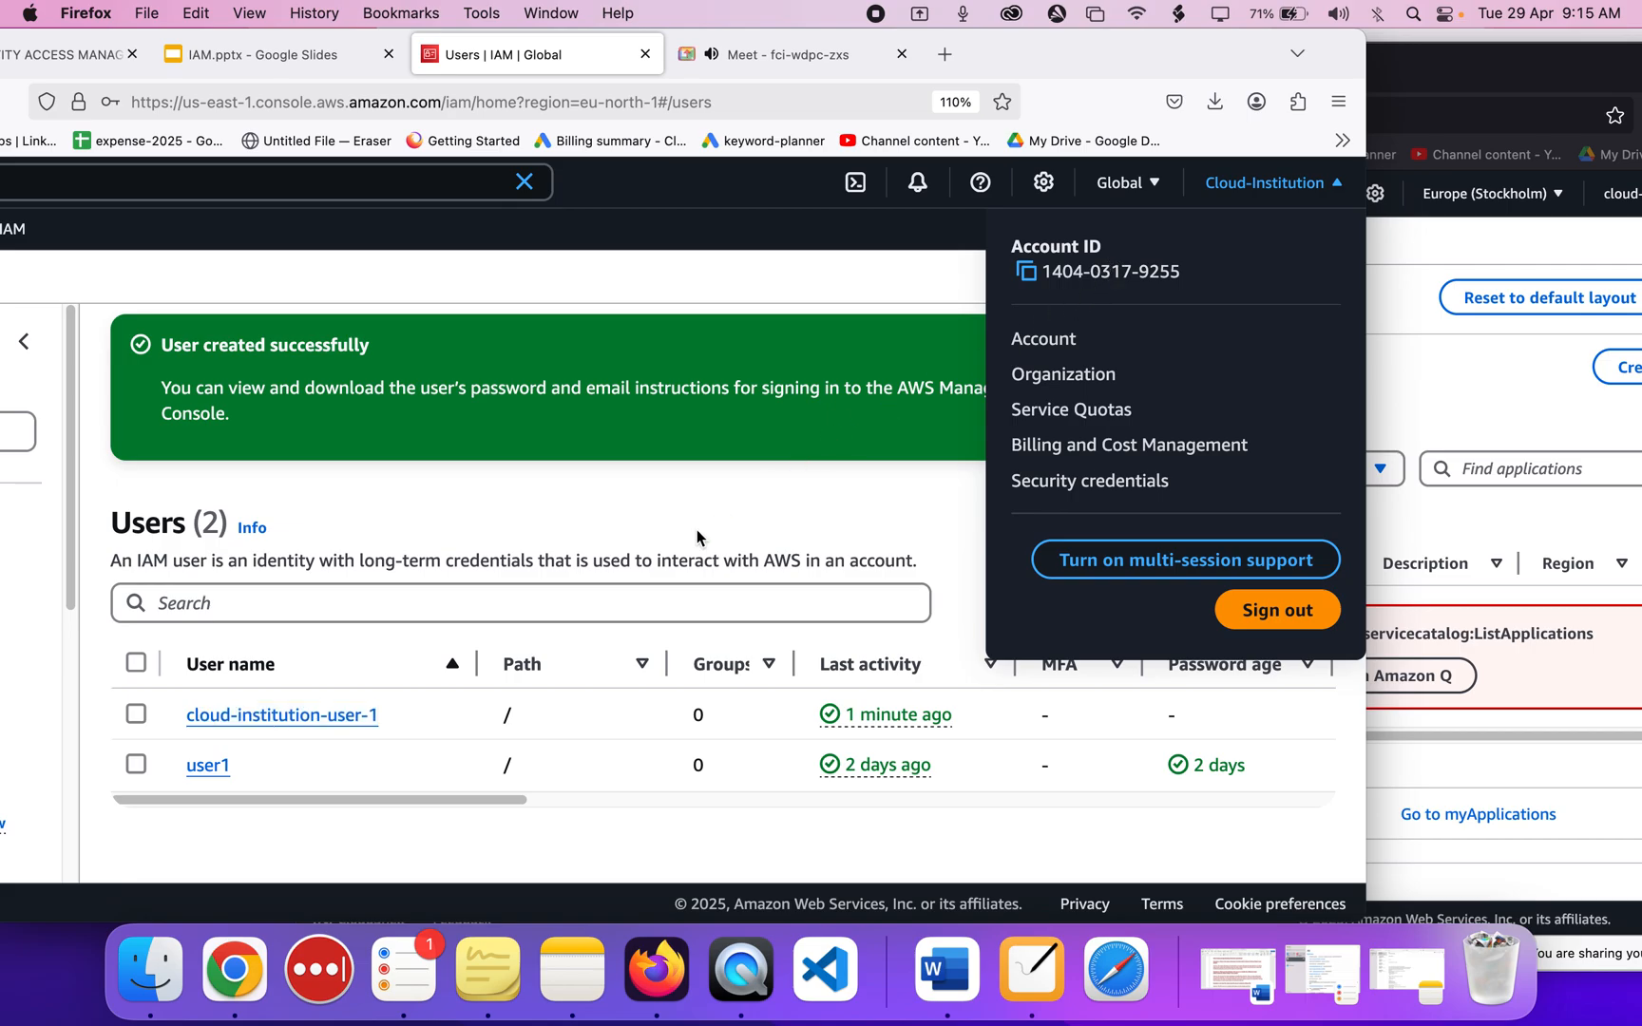
left_click(652, 492)
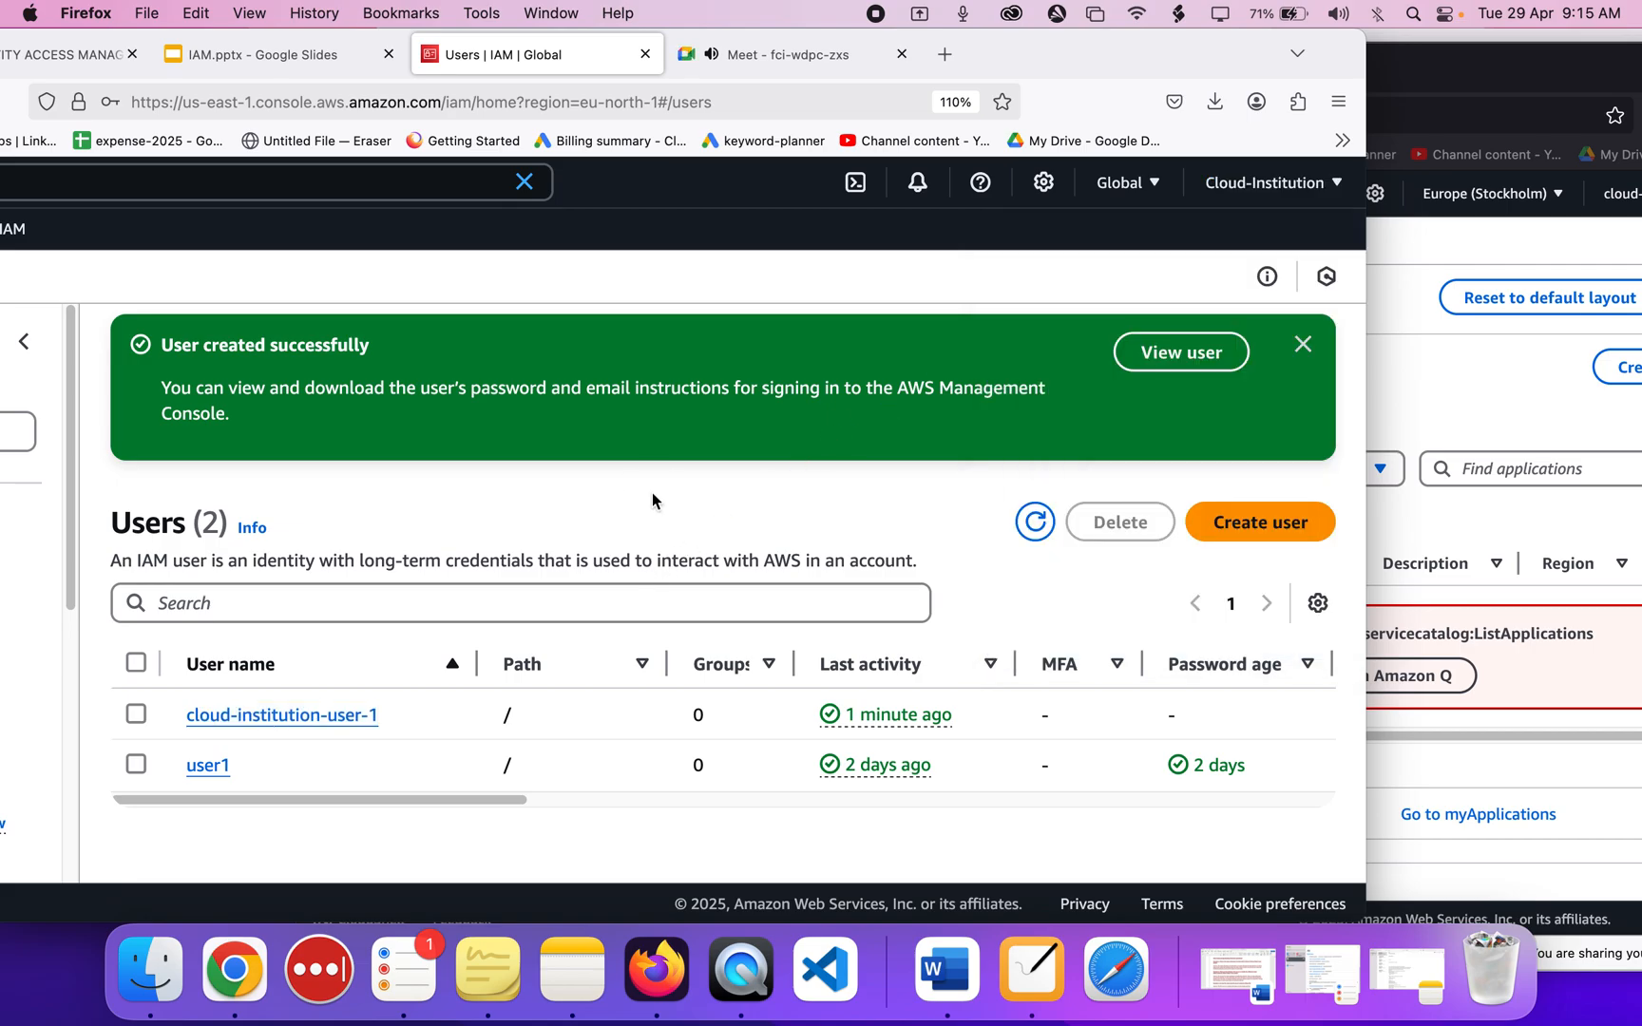
left_click(1489, 374)
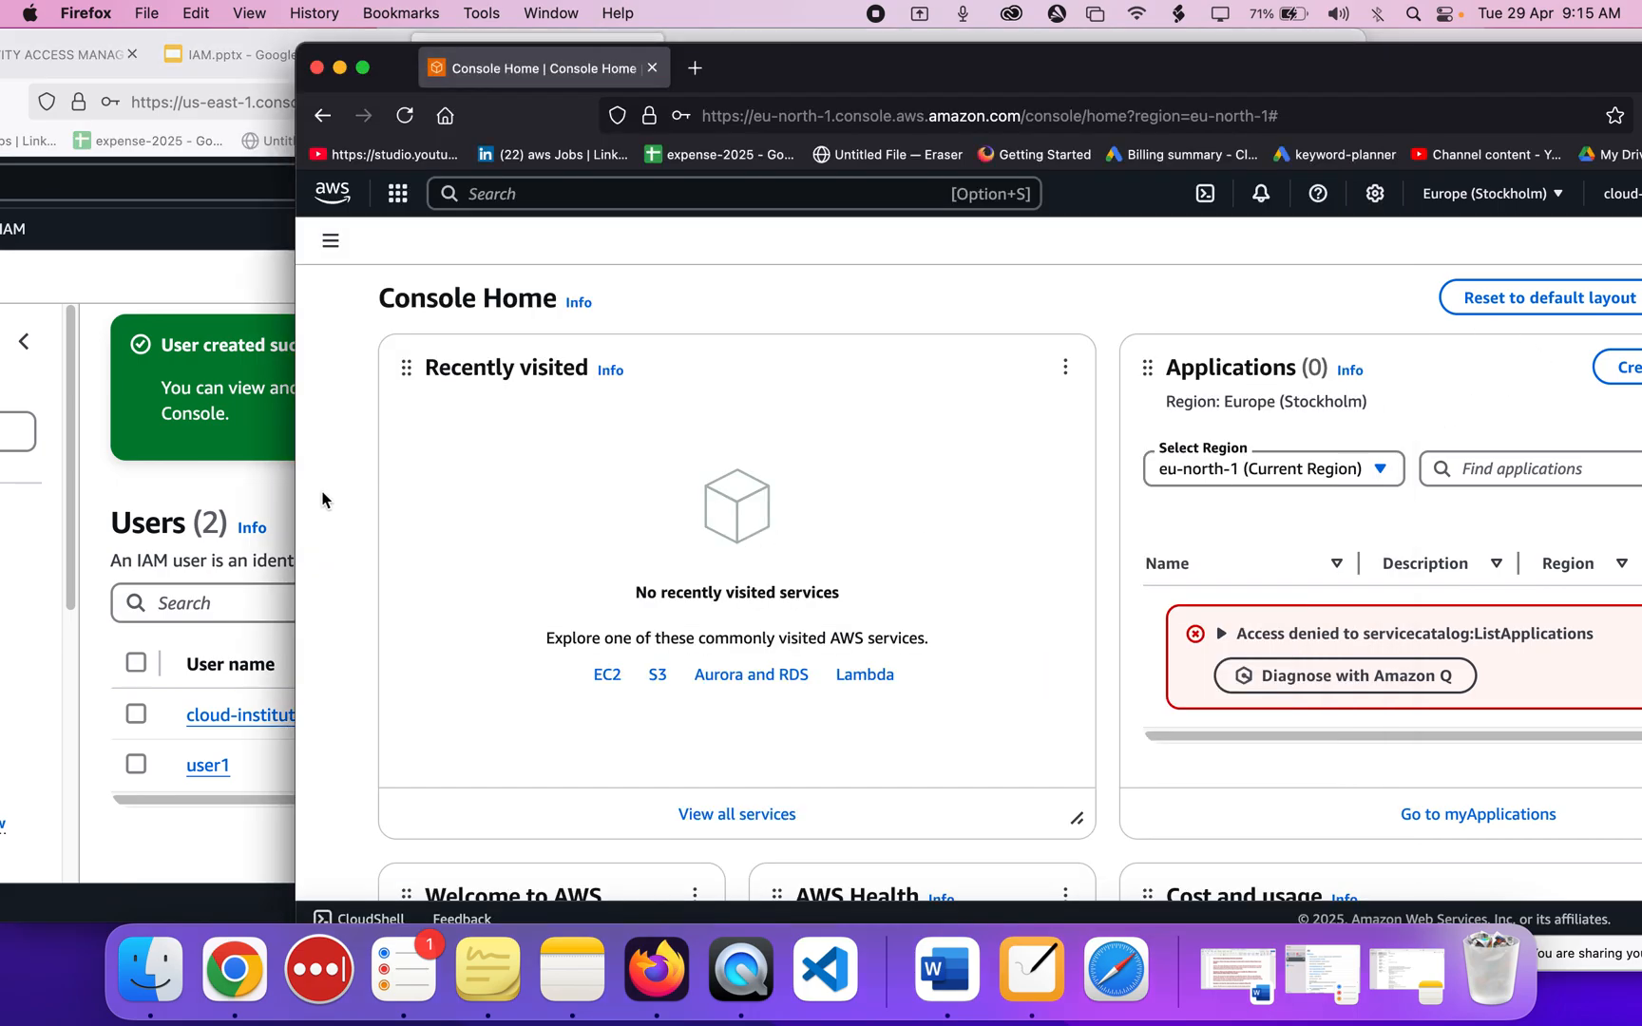
left_click(134, 534)
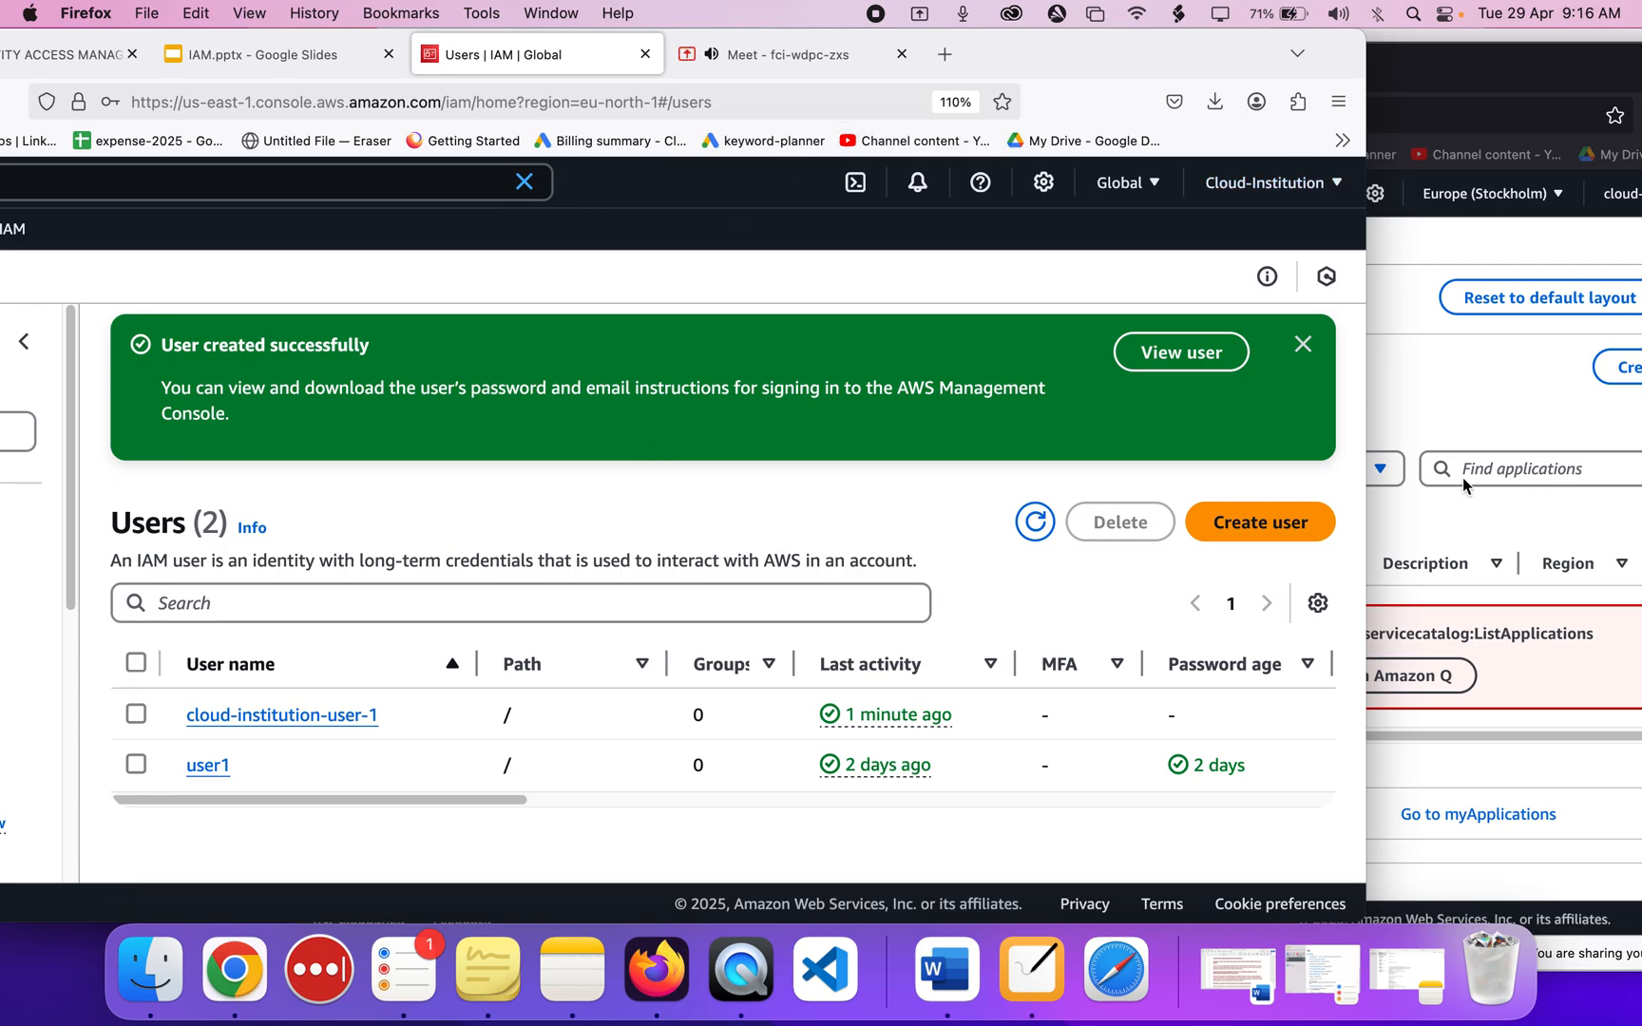
left_click(1418, 408)
left_click(138, 525)
Append '-ID' to the AWS account label in the NiBoard org diagram.
key("XF86AudioRaiseVolume")
left_click(1034, 971)
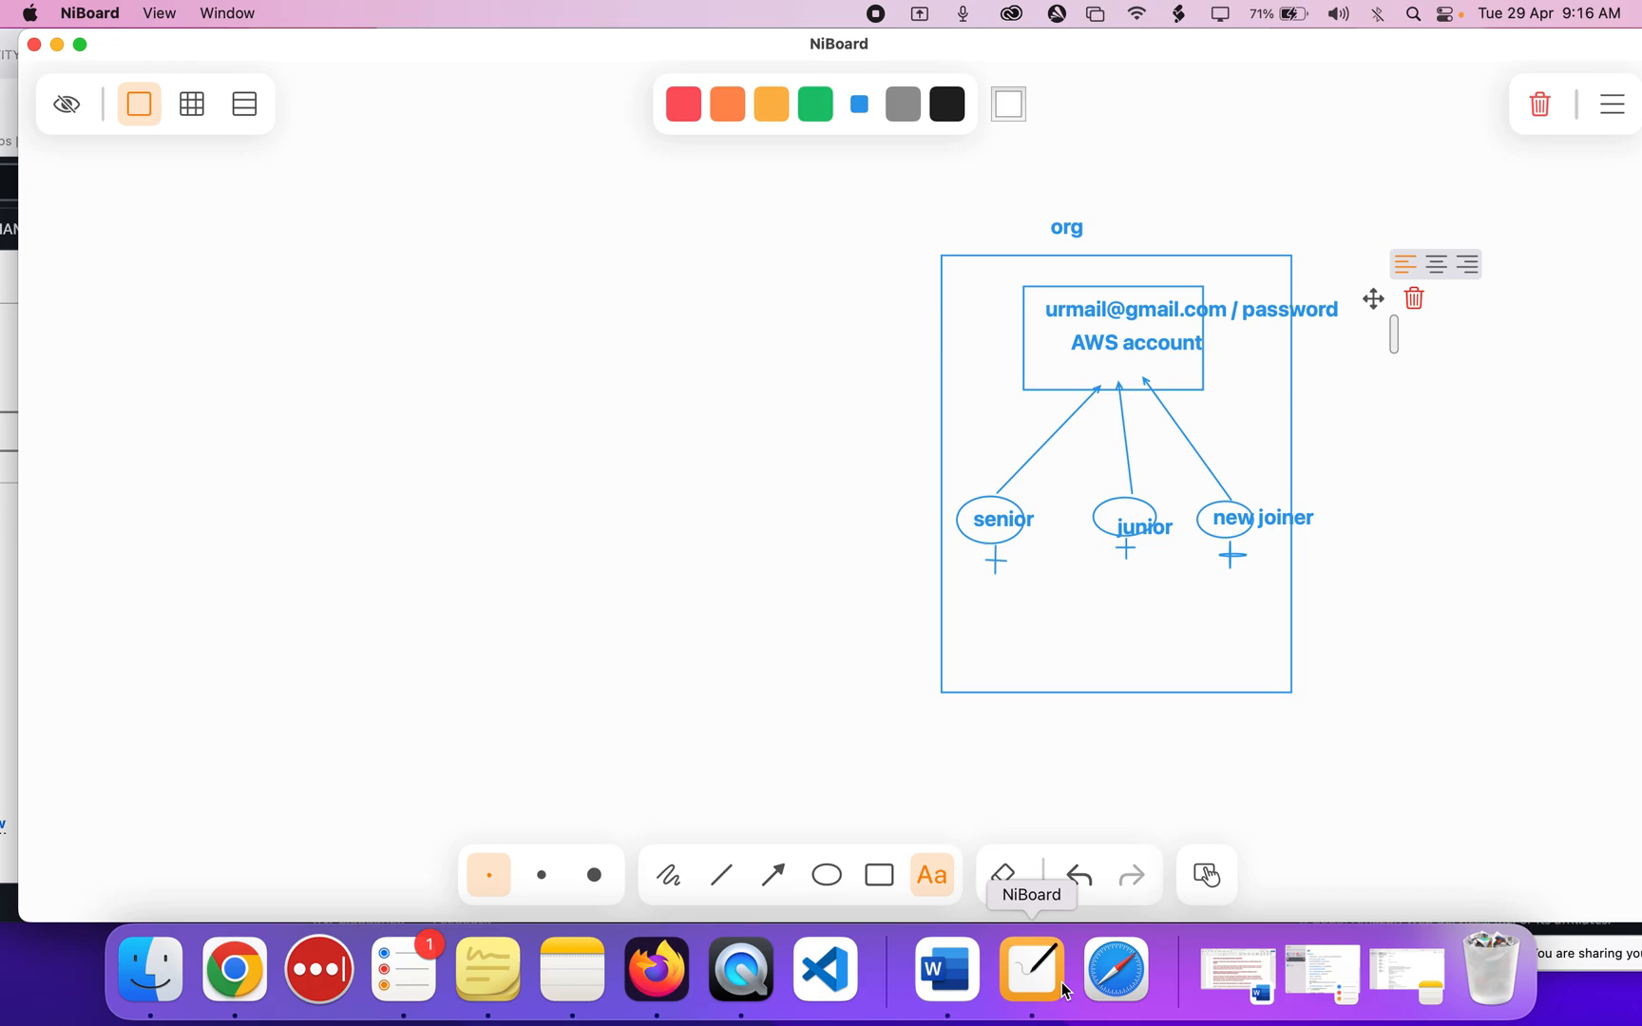
double_click(1090, 344)
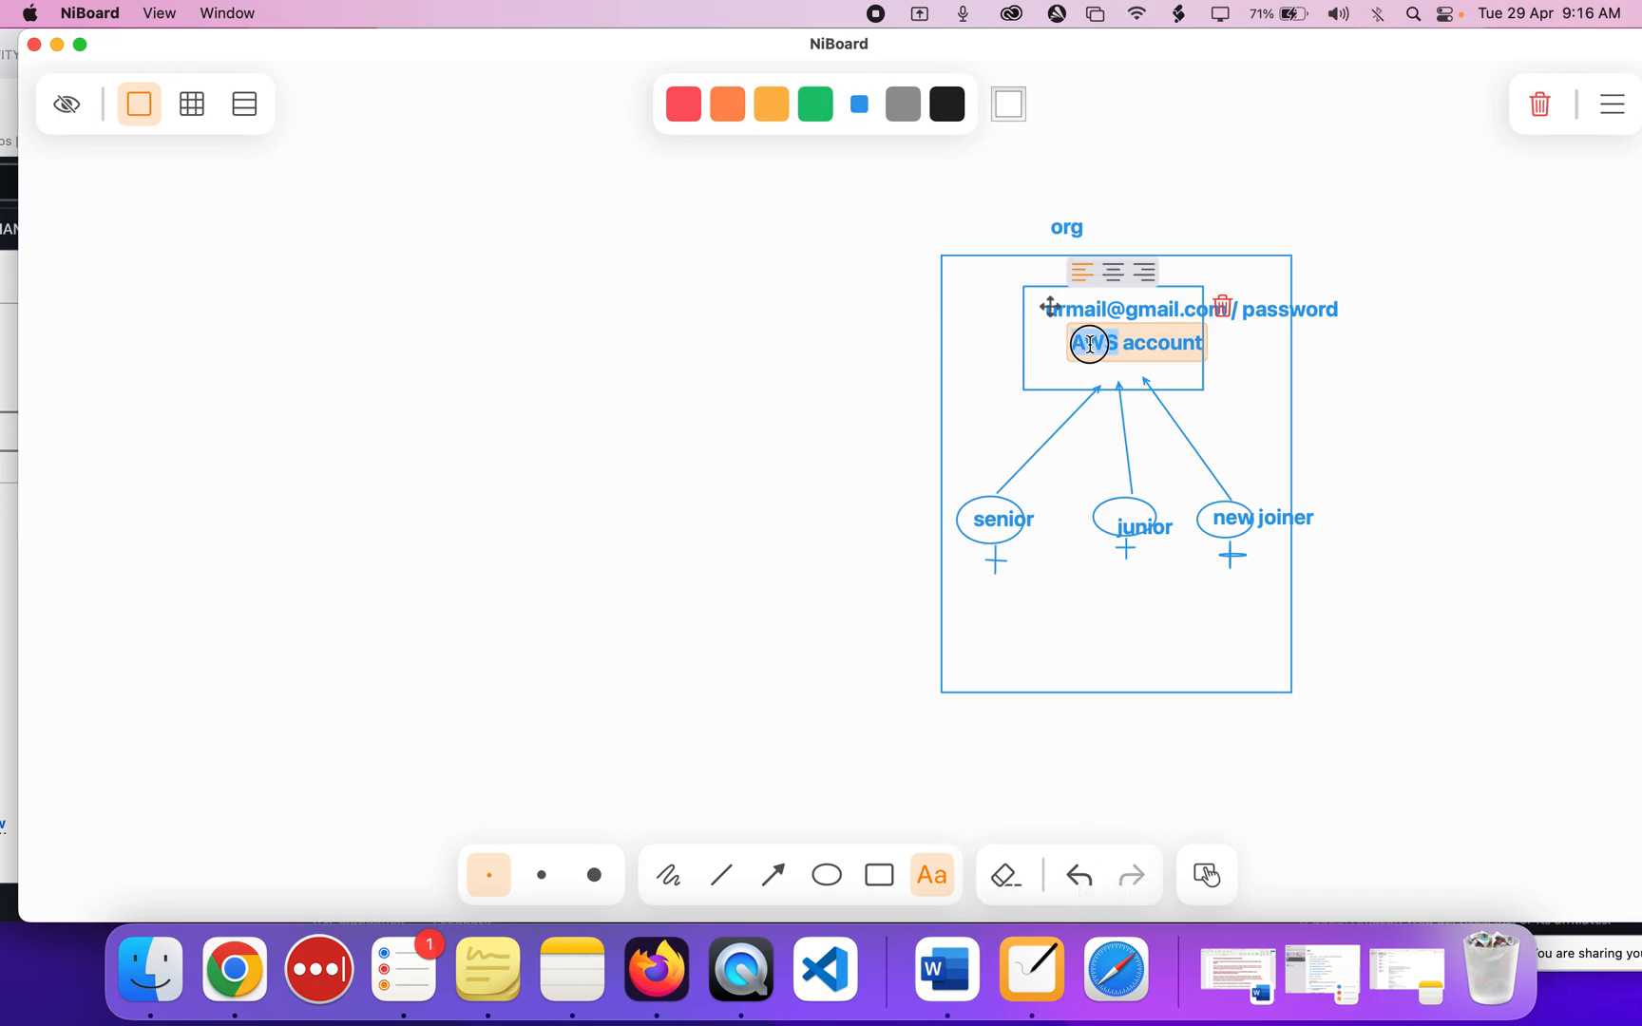
double_click(1176, 342)
key("Right")
type("-ID")
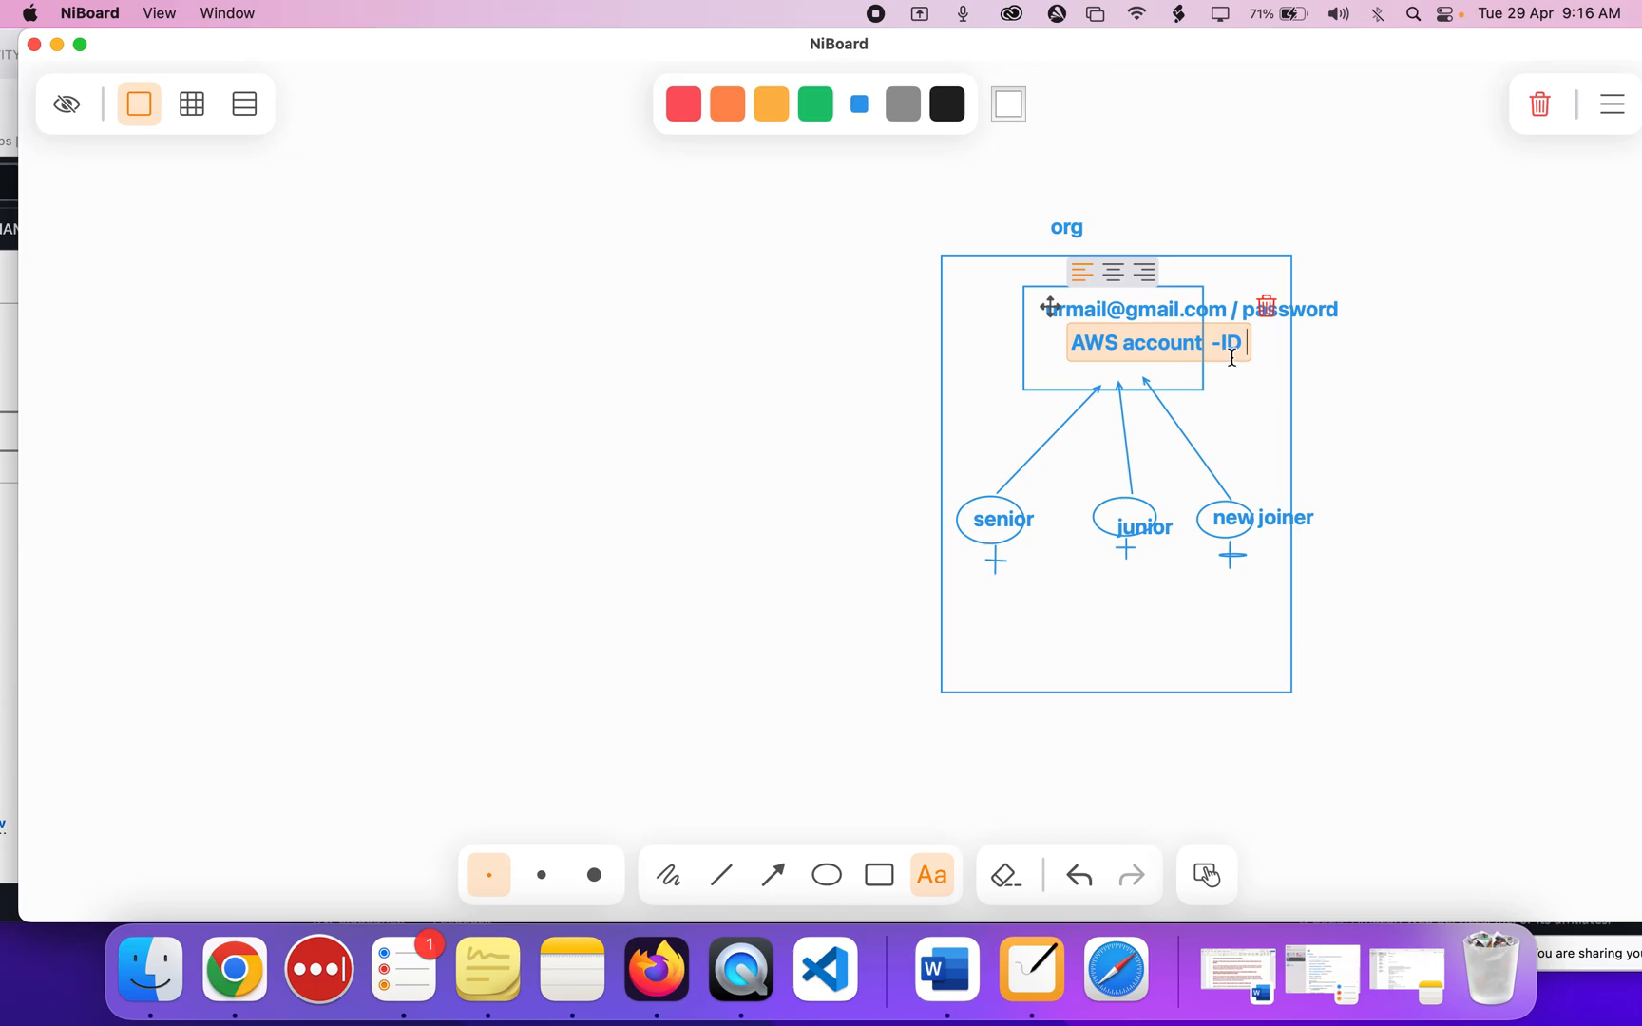
Copy the account ID from the IAM account menu.
key("super+Tab")
scroll(774, 386, "up", 2)
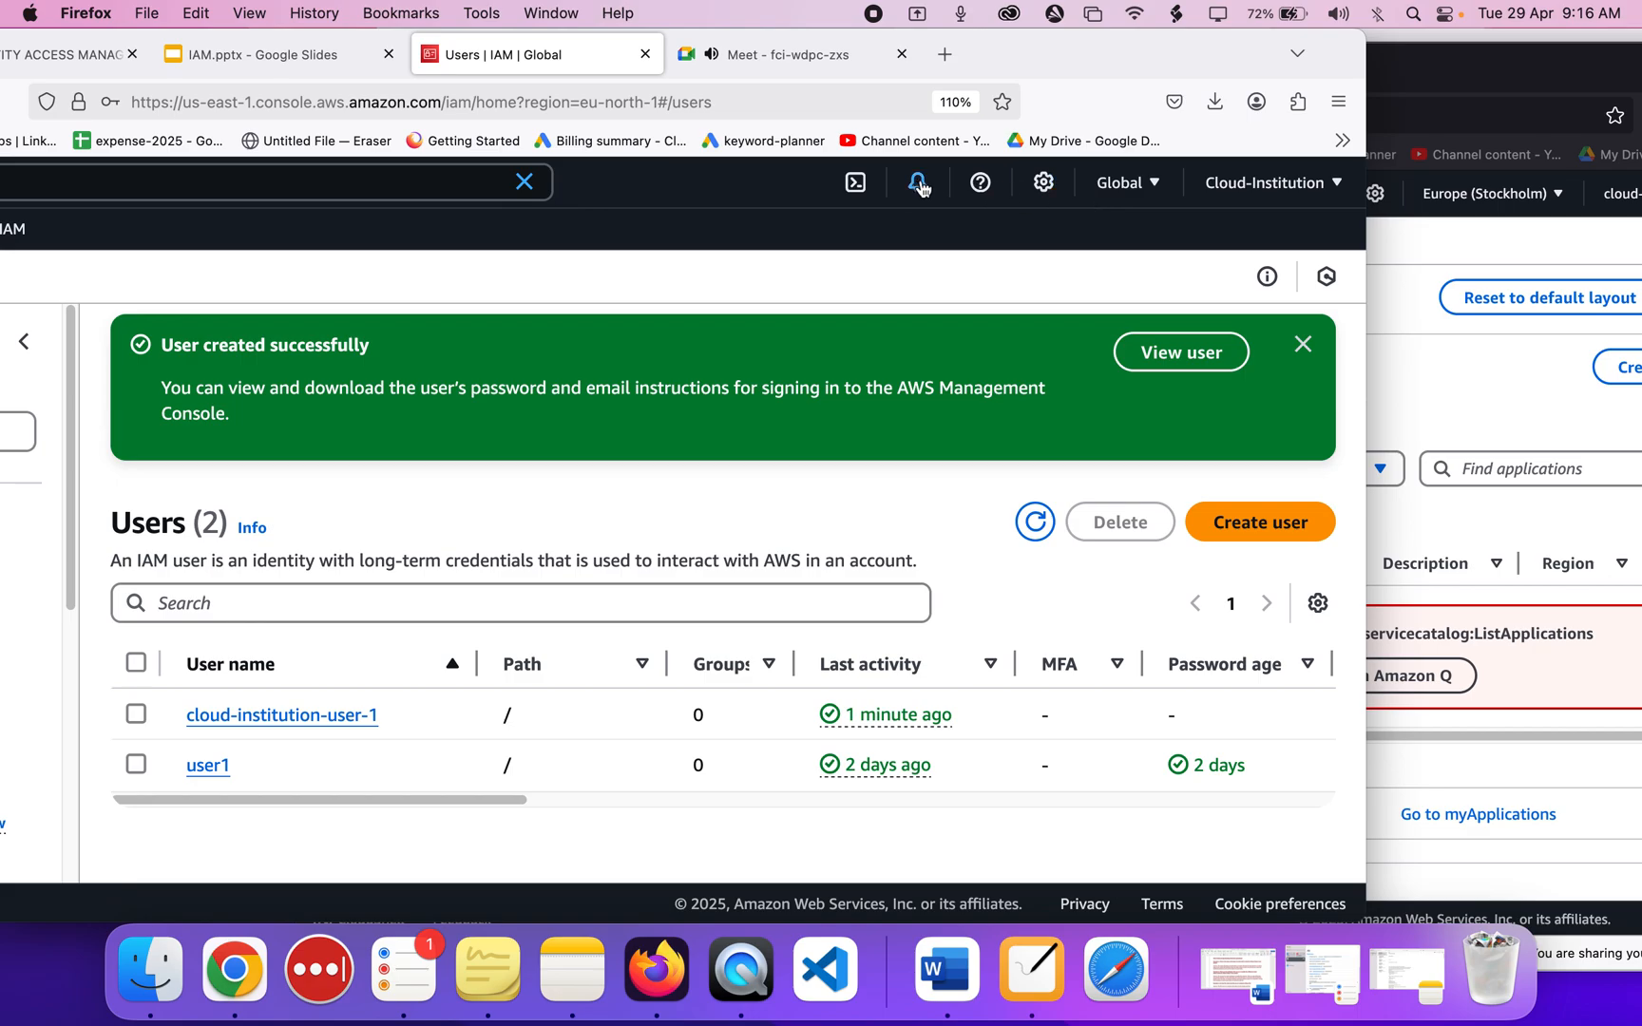
left_click(1244, 190)
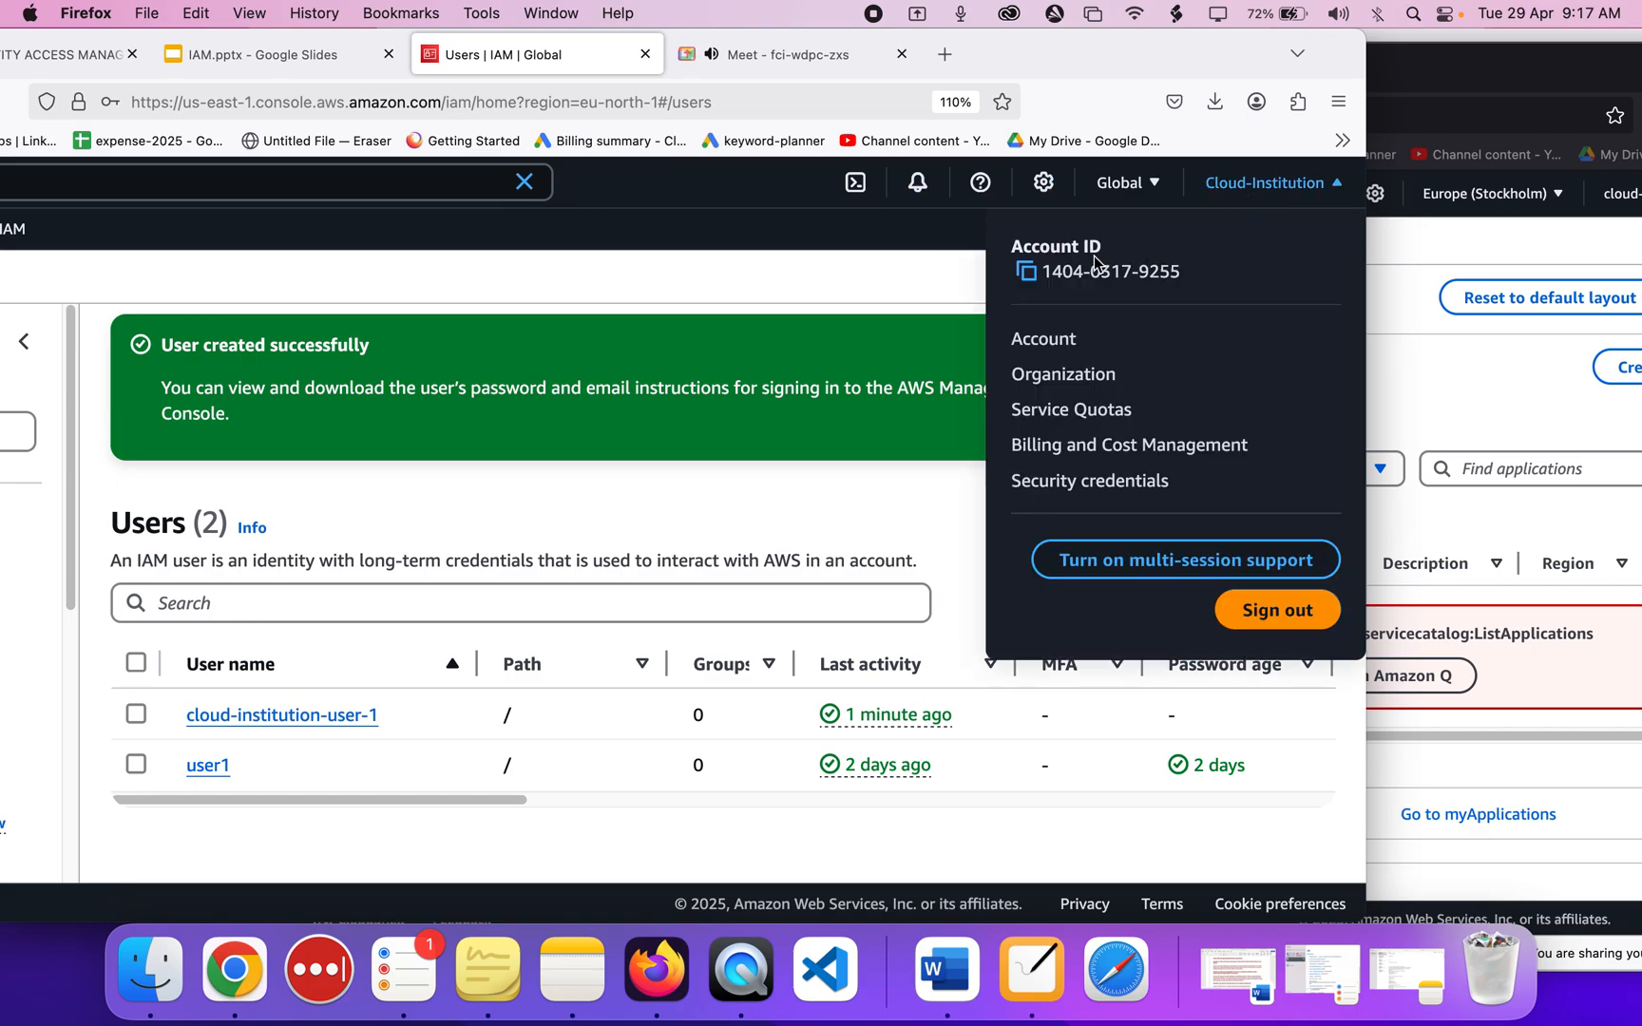
left_click(1030, 274)
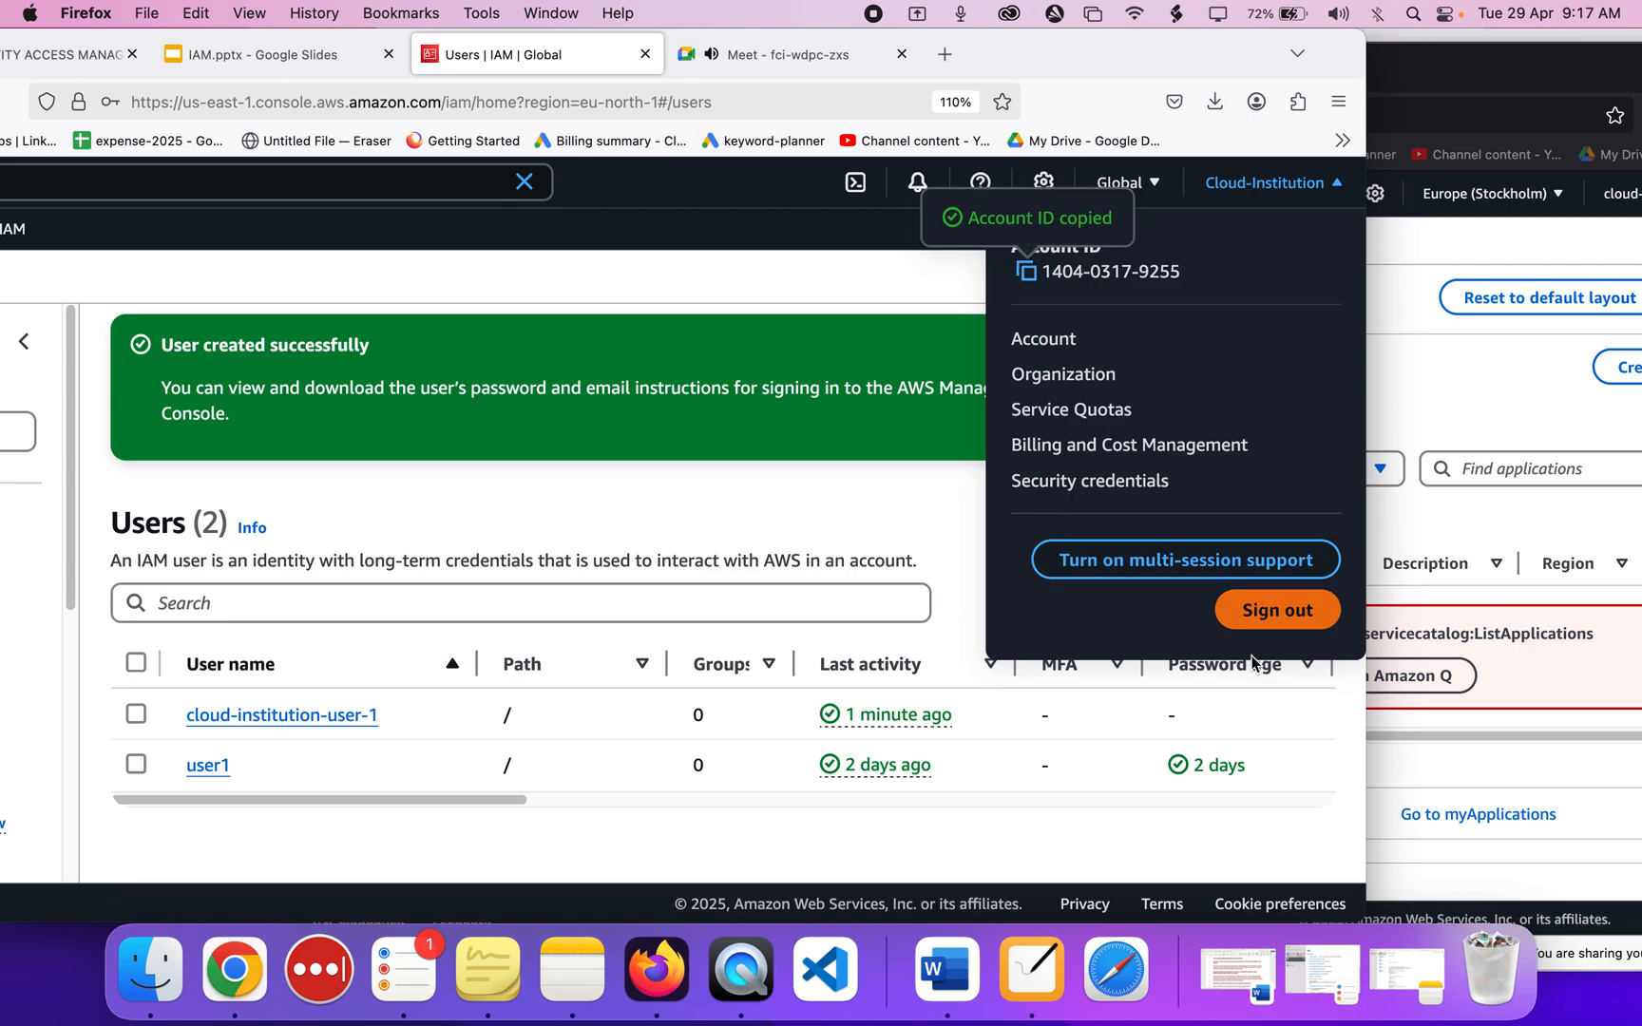
Add an 'account id' text label beneath the senior user in the diagram.
left_click(1024, 981)
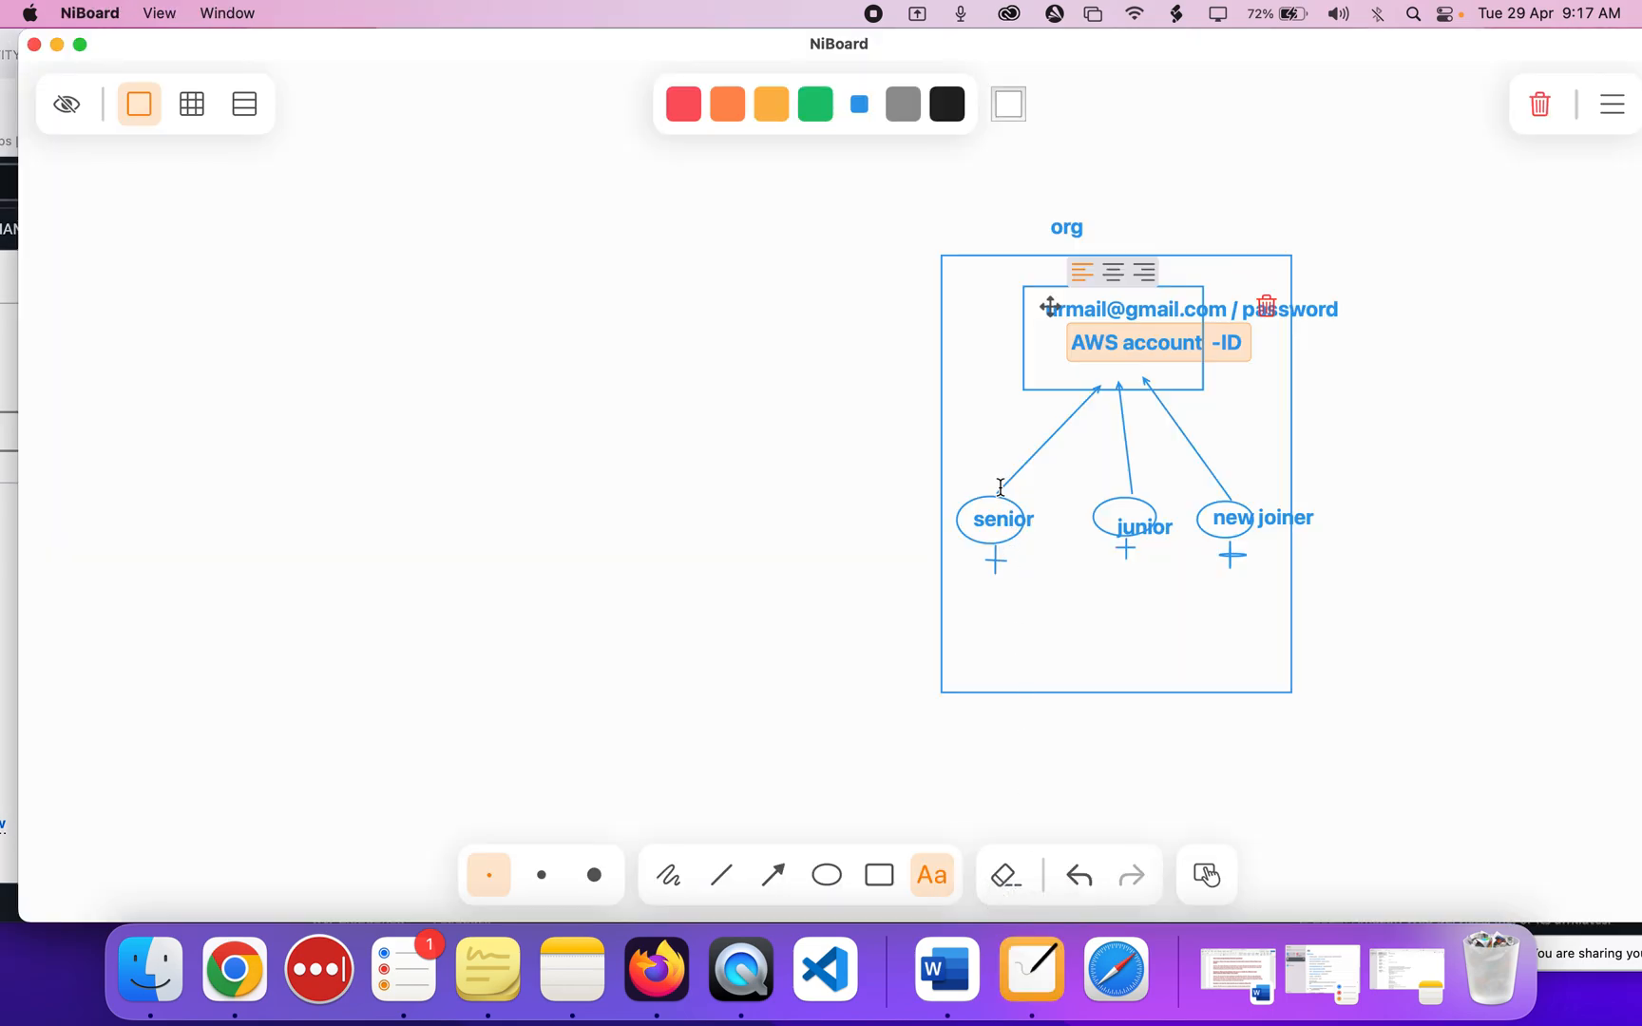
left_click(993, 542)
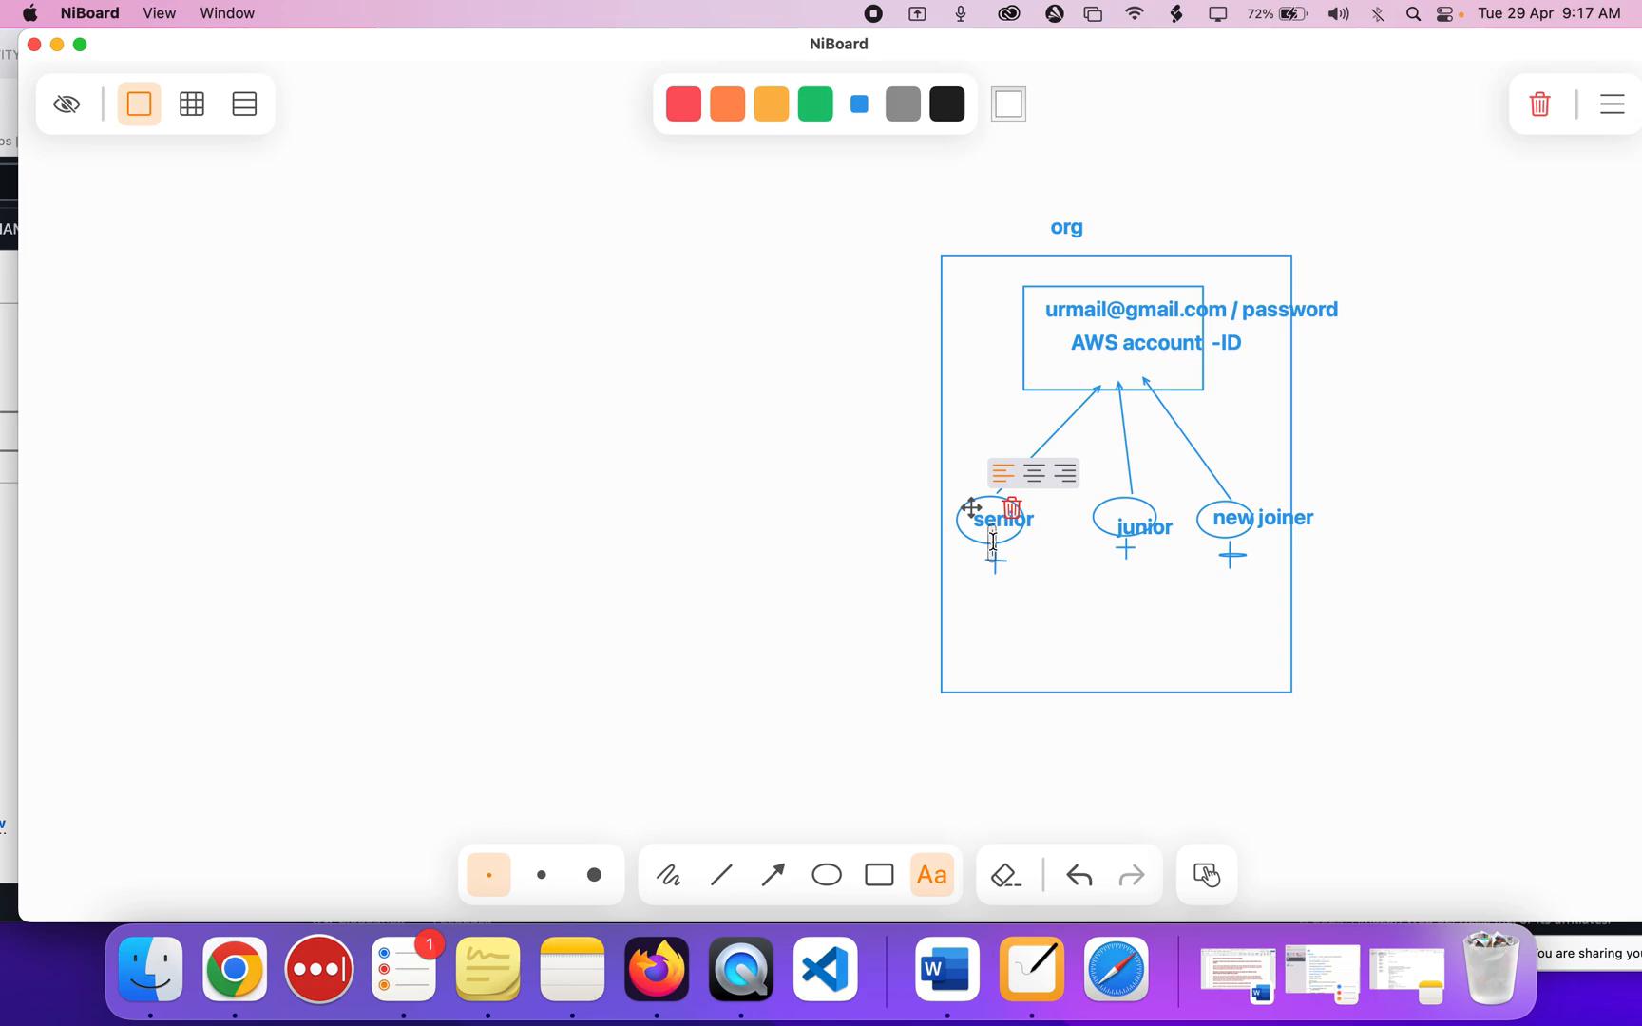
type("acc")
type("t id")
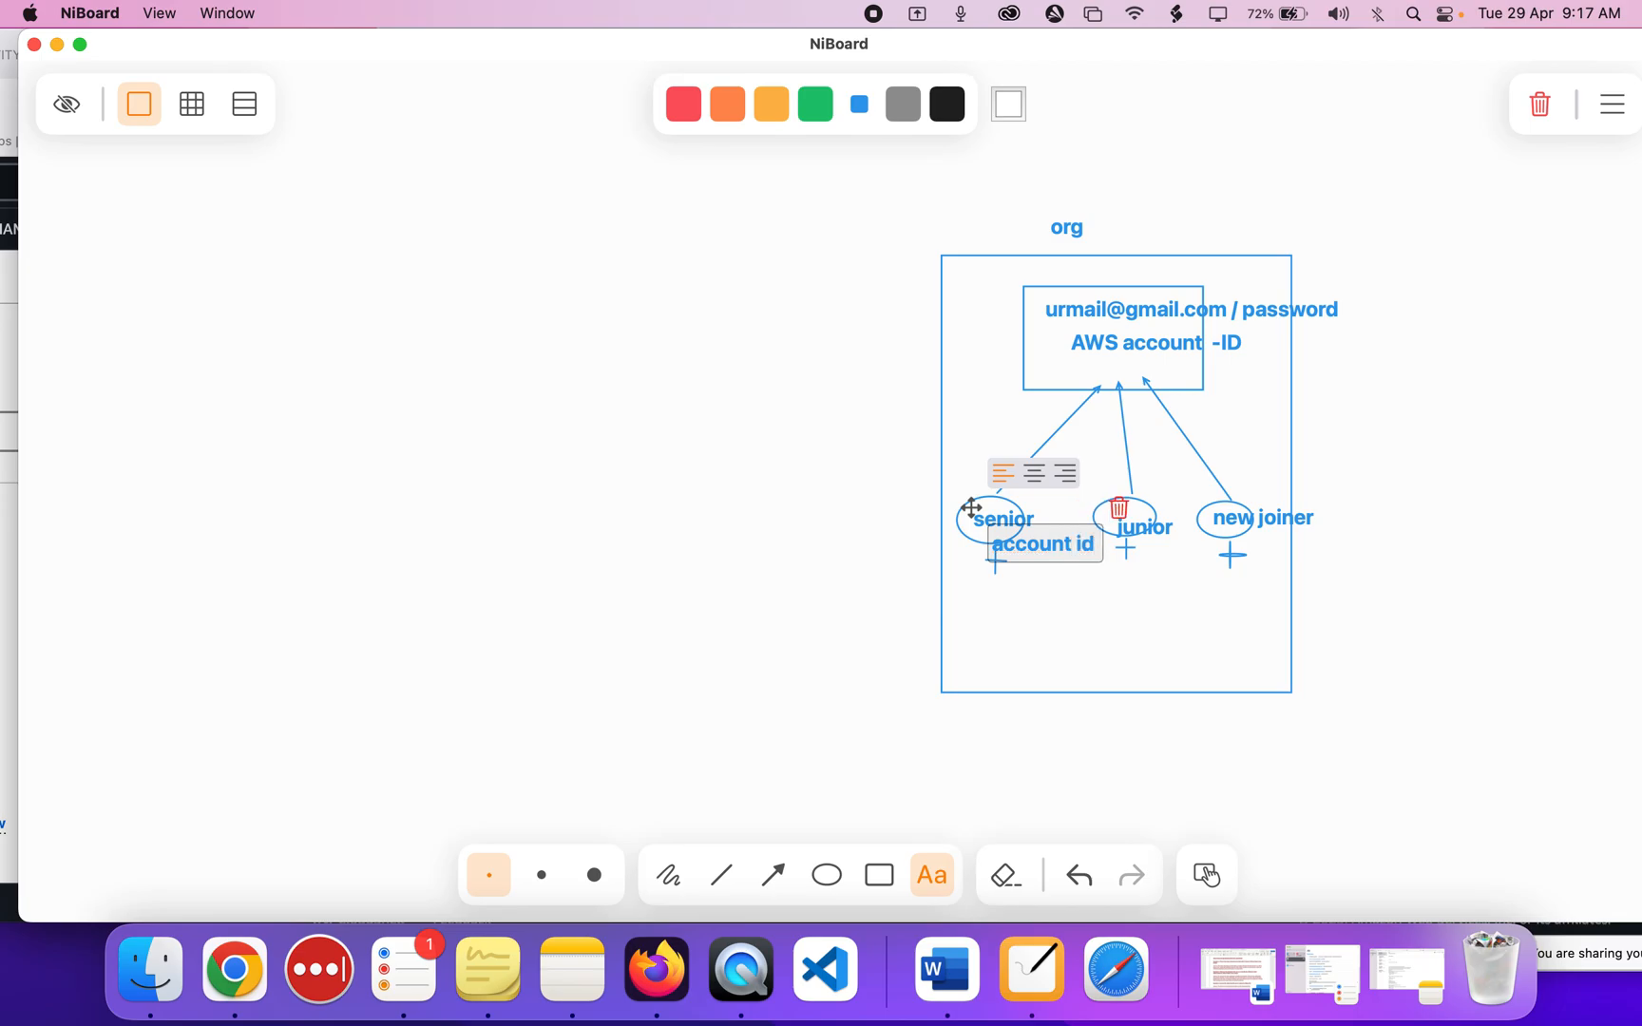
left_click(1073, 601)
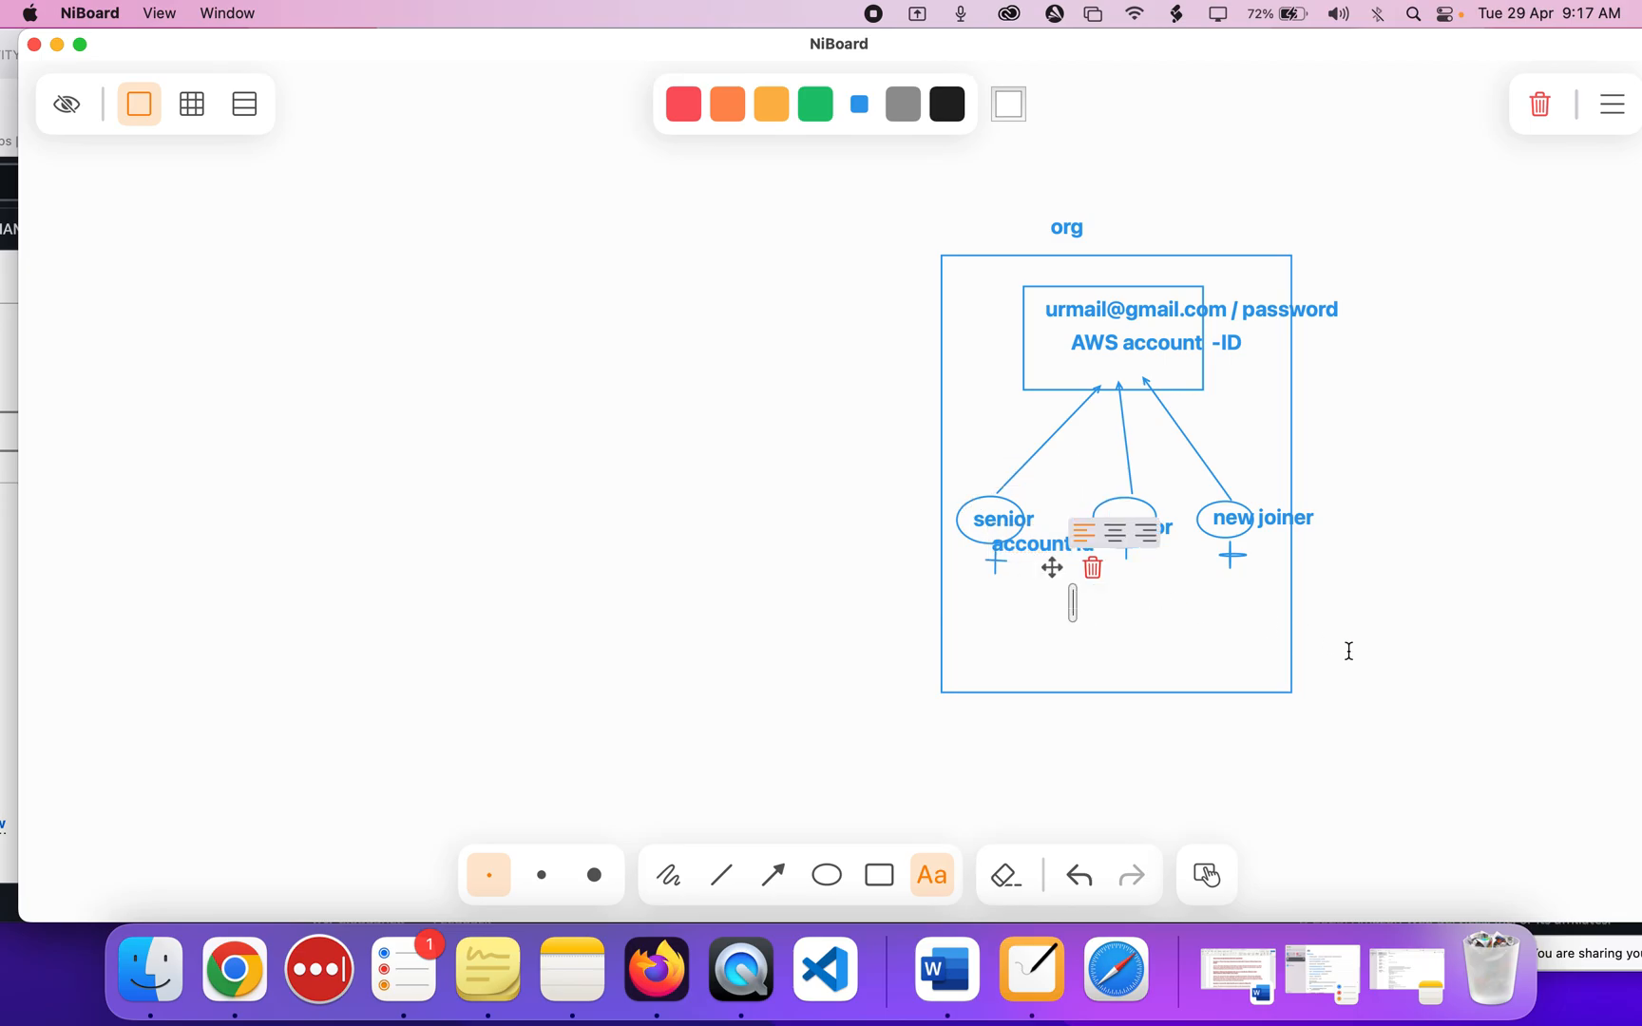
left_click(663, 991)
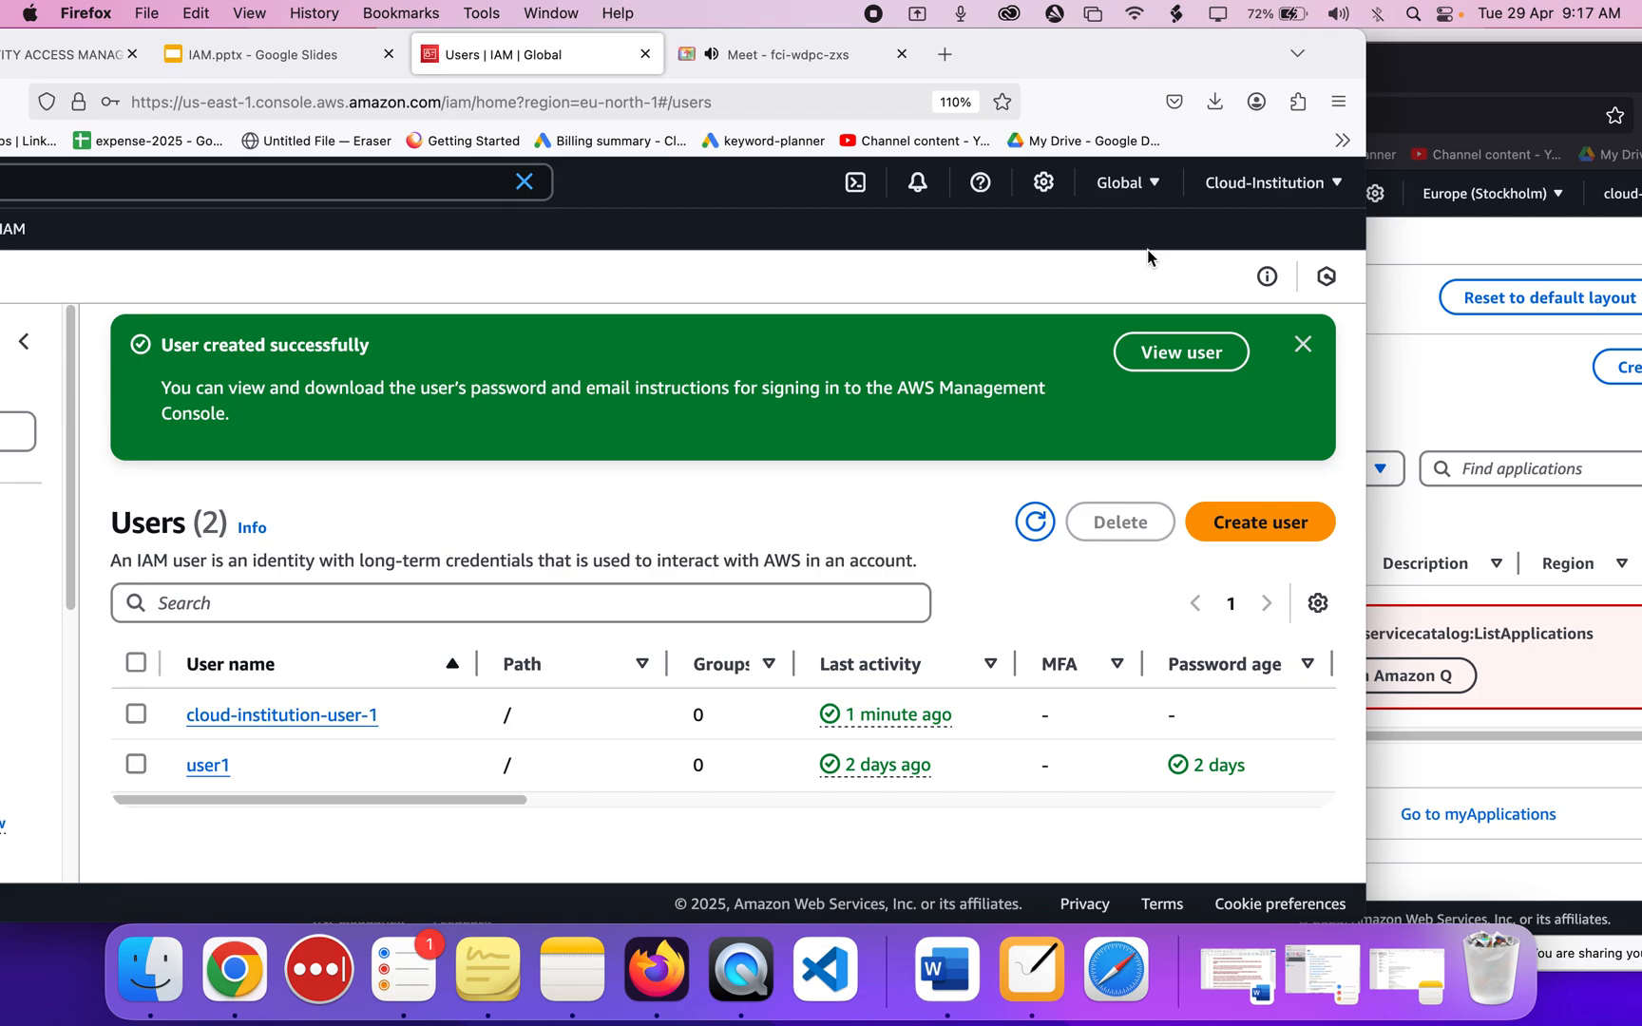
Copy the account ID from the new user's console account menu.
left_click_drag(1545, 76, 1329, 126)
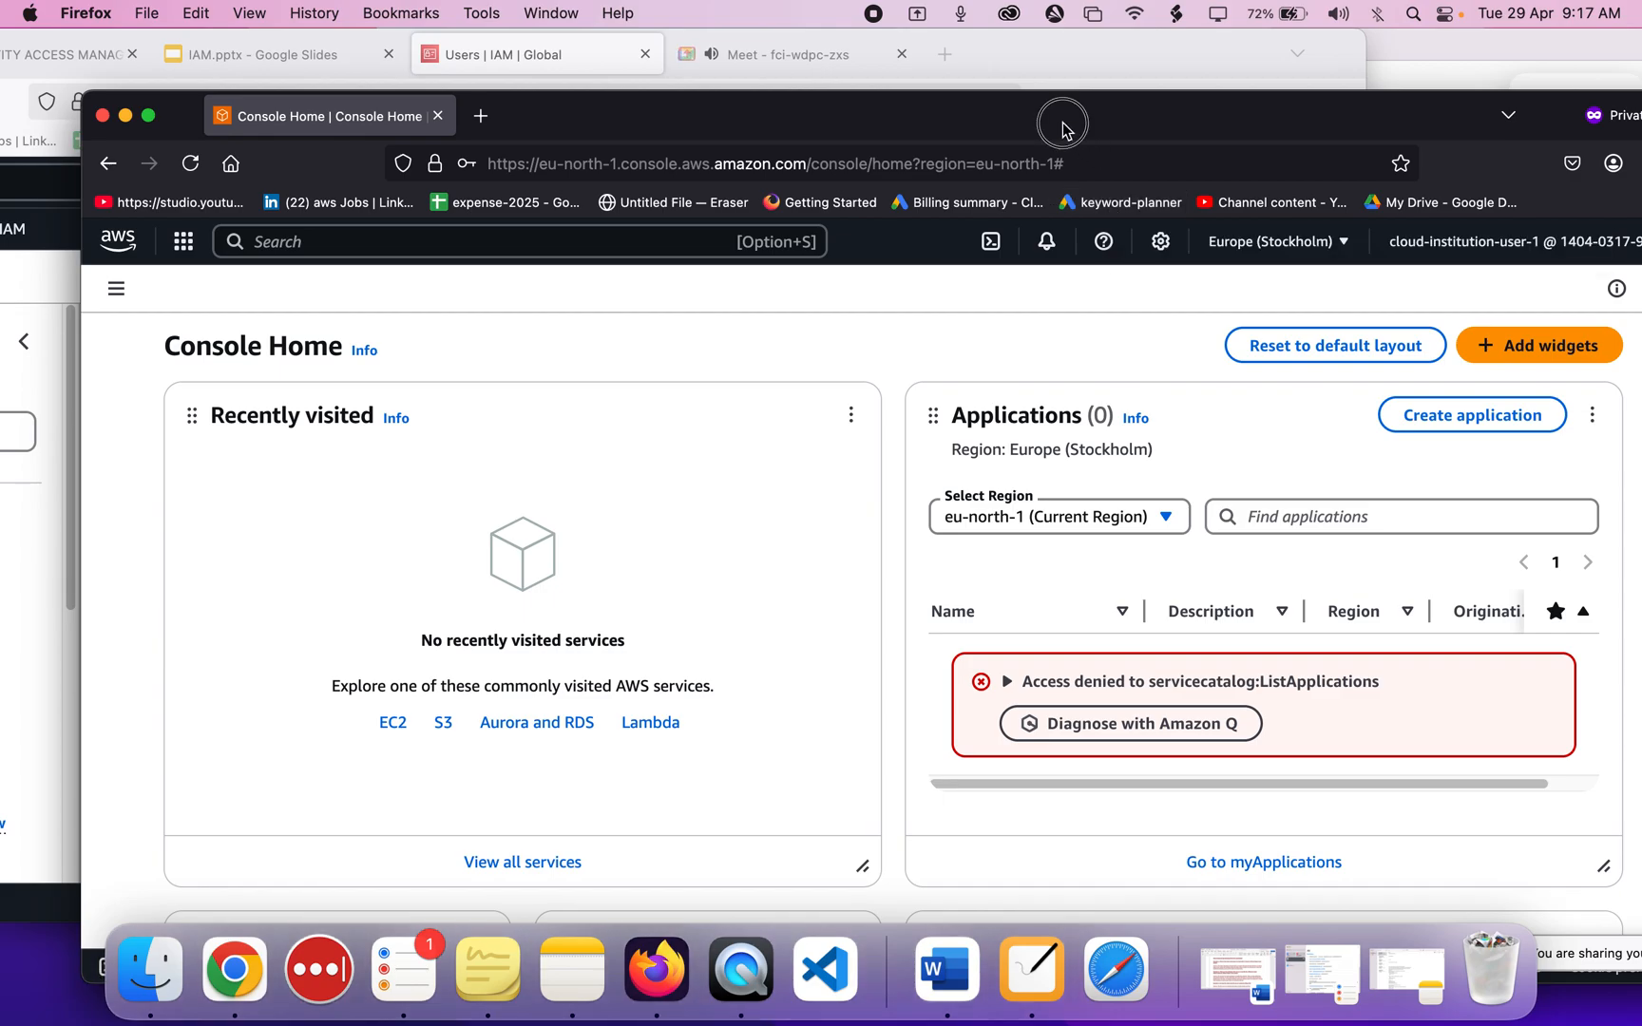
left_click_drag(1063, 123, 964, 128)
left_click(1490, 245)
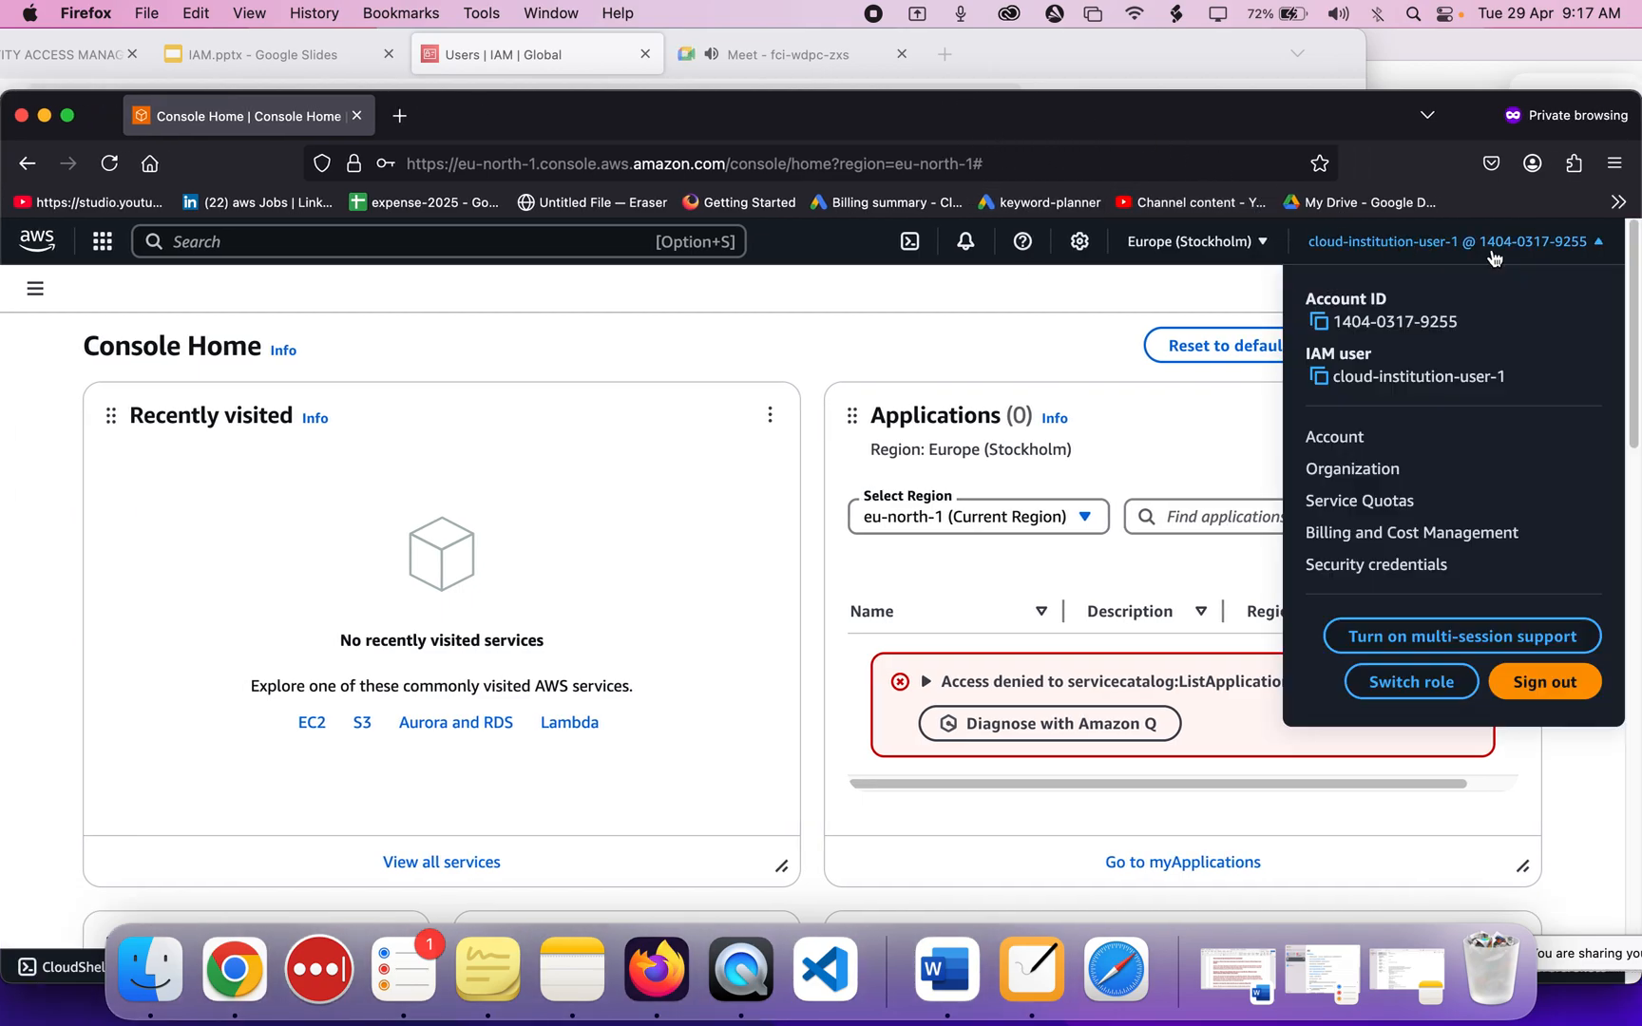
left_click(1326, 324)
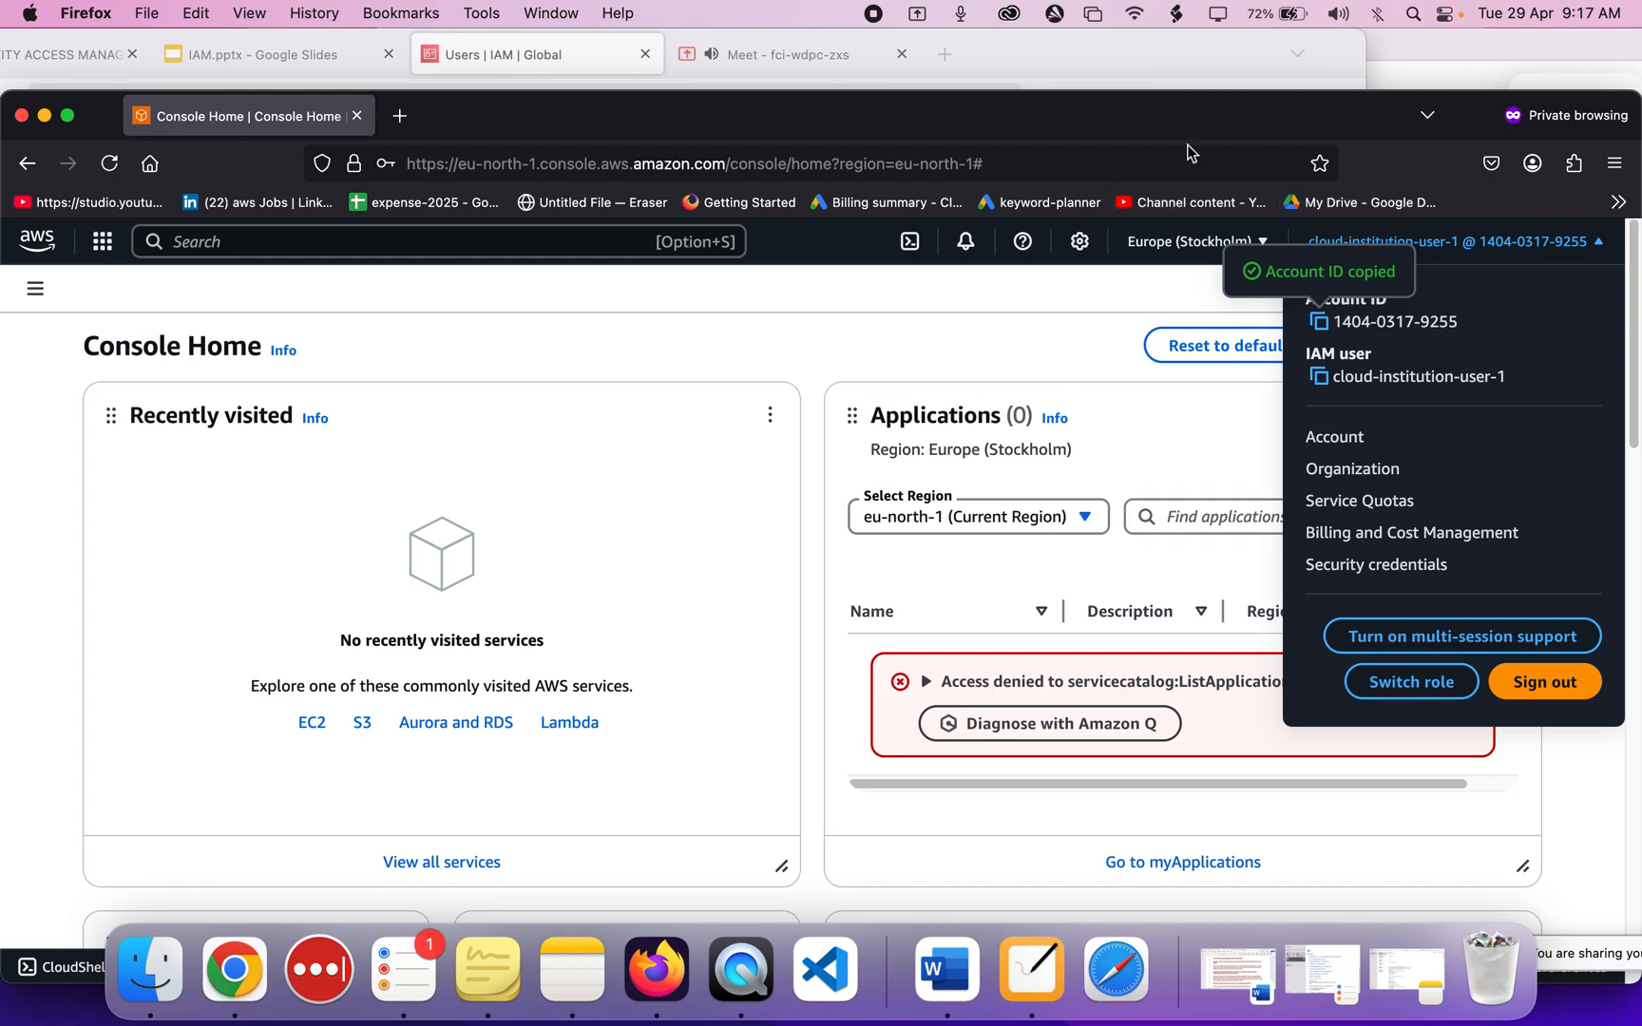
Compare it with the admin account's ID shown in the IAM window's account menu.
left_click_drag(1138, 111, 1623, 215)
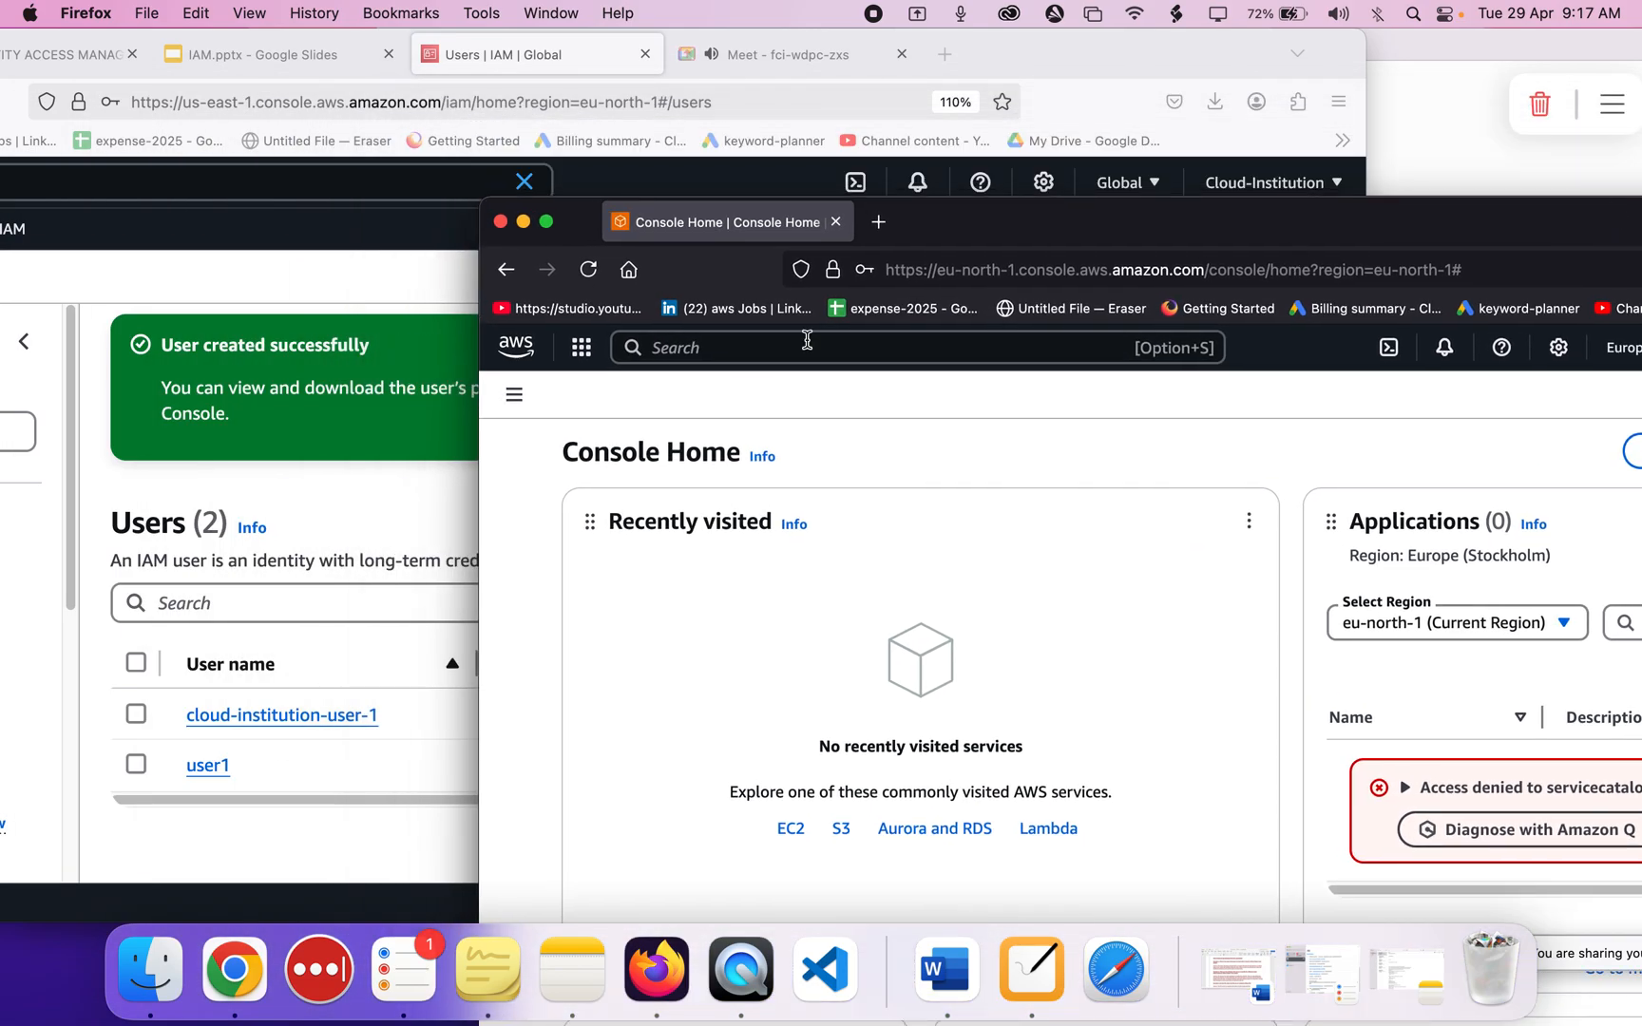
left_click(1283, 142)
left_click(1286, 184)
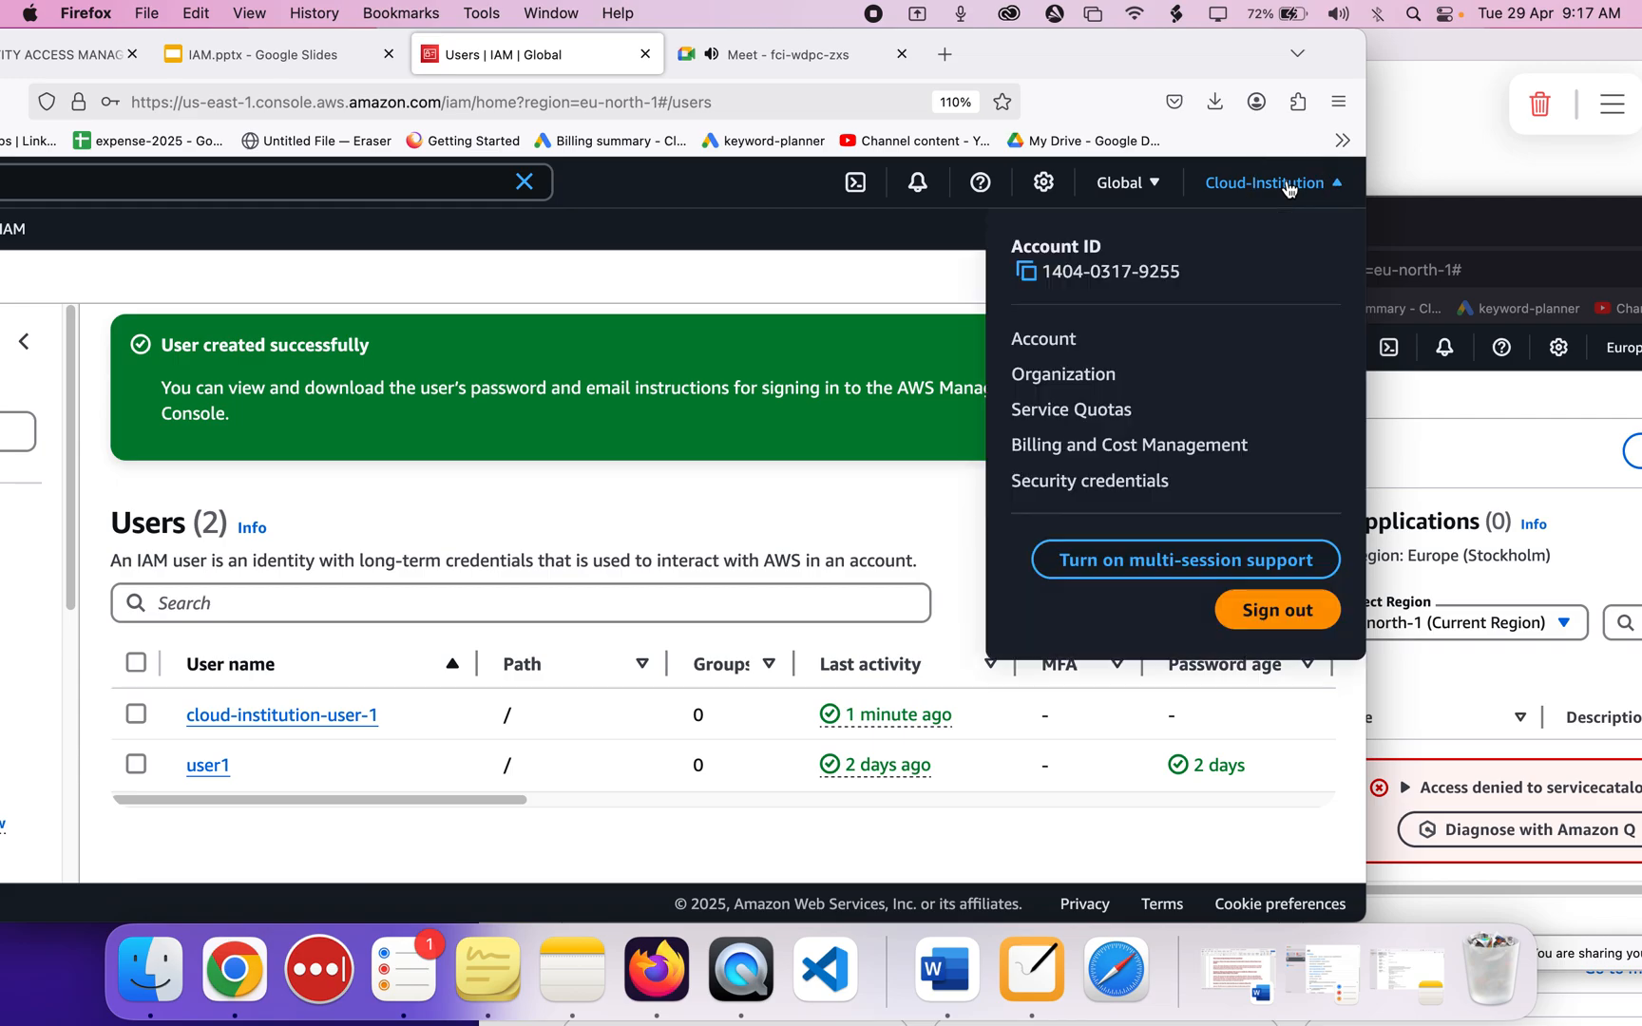
double_click(1173, 275)
left_click(1042, 319)
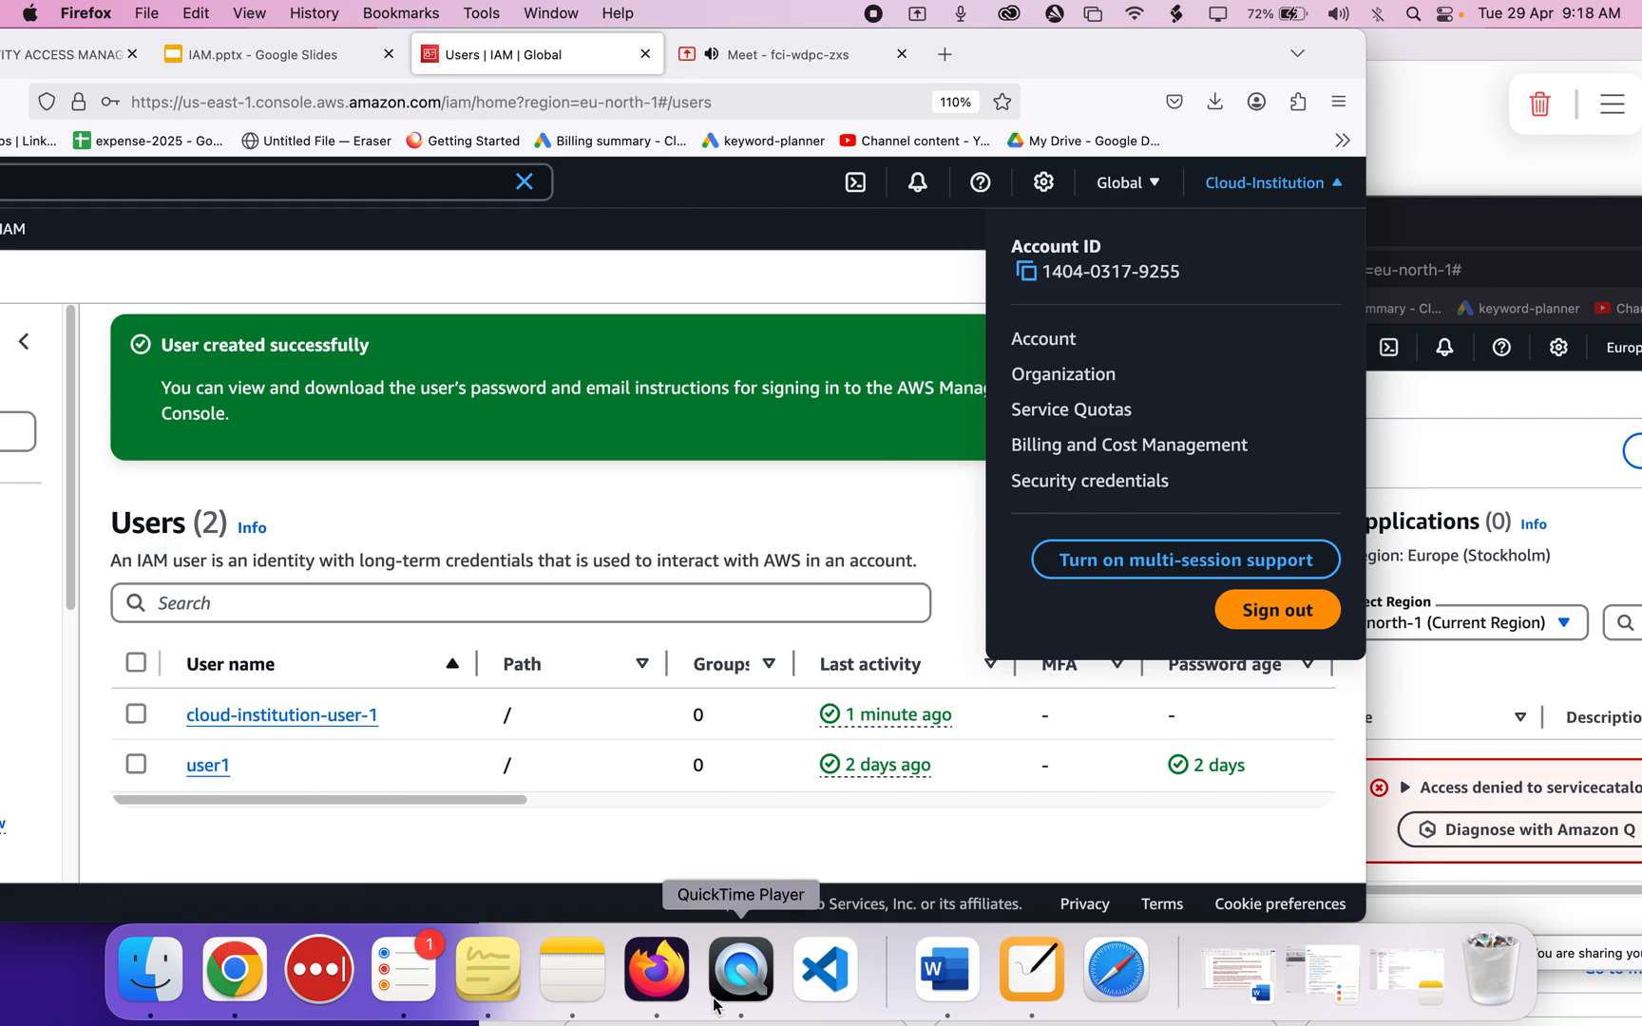
left_click(1032, 969)
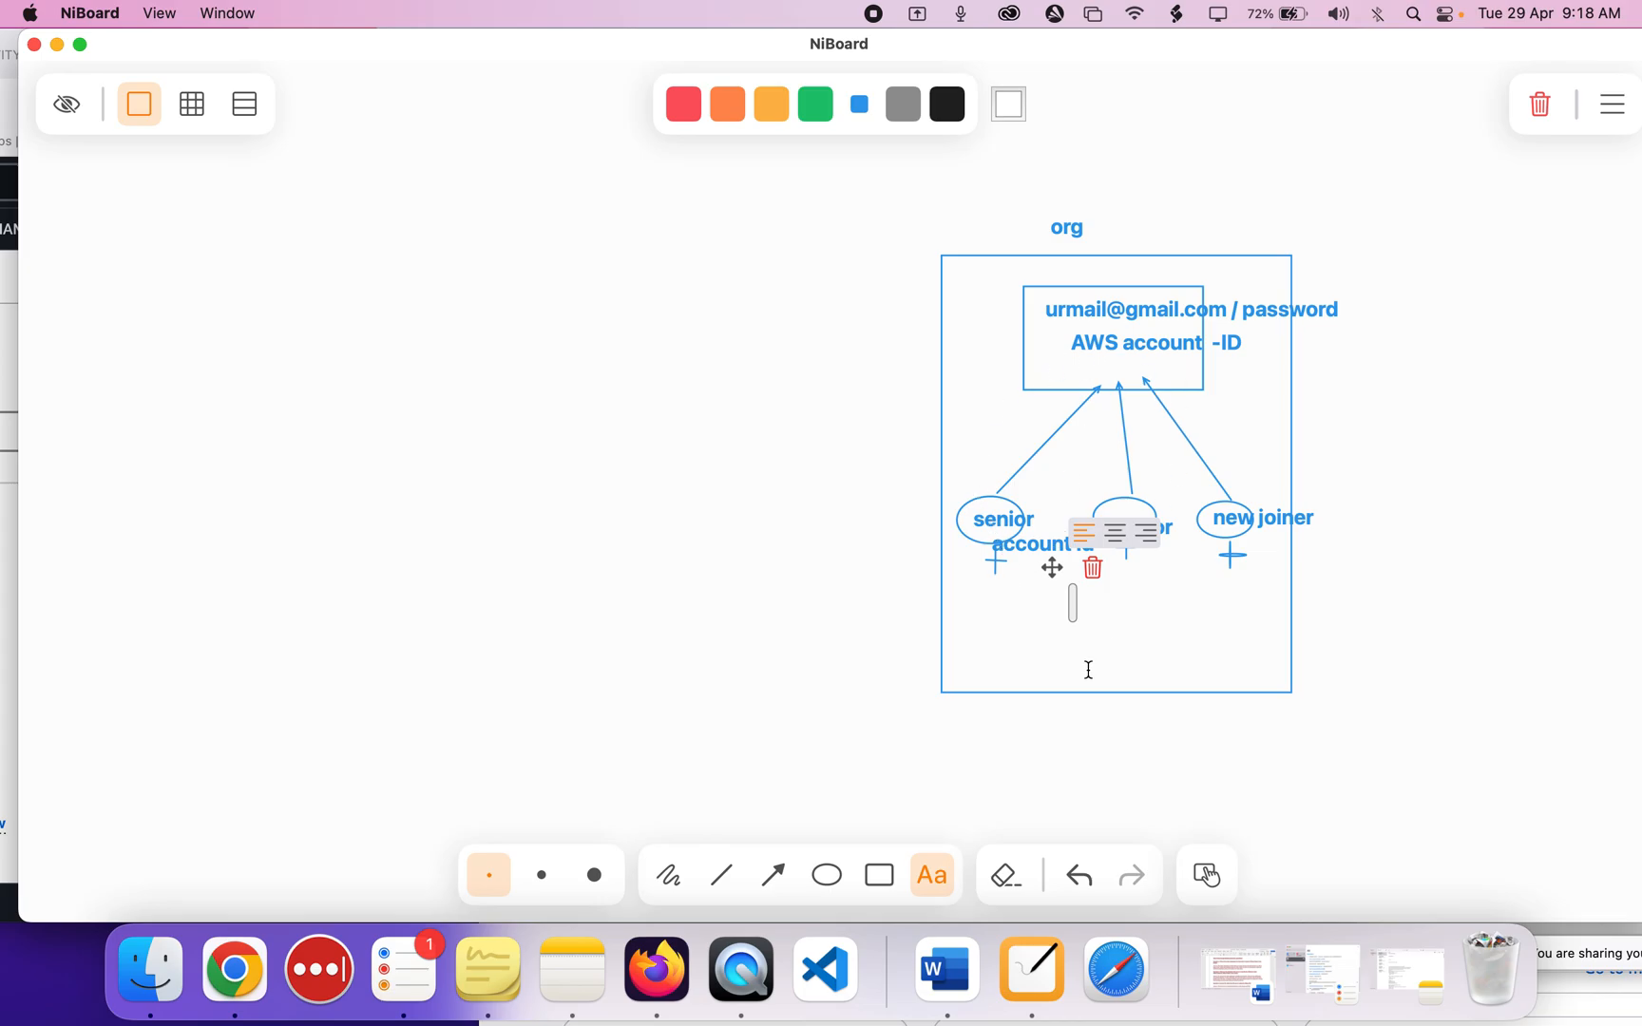
left_click(684, 969)
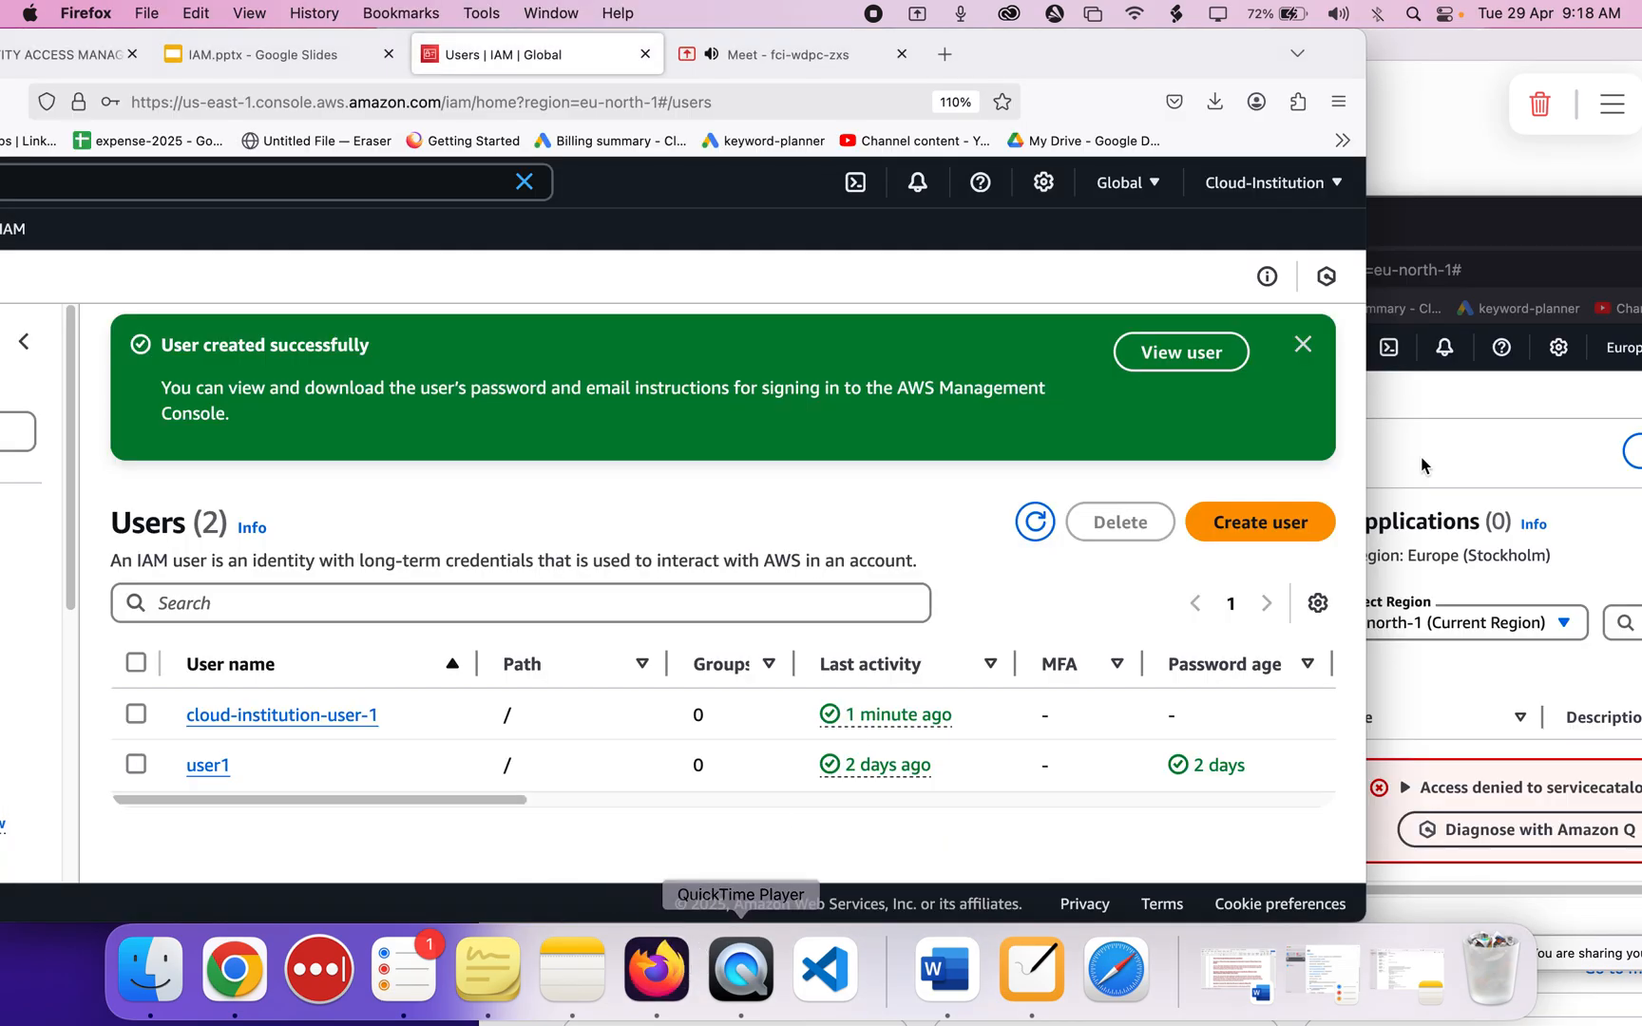
Close the new user's account details and switch to the Google Meet call.
left_click(1518, 440)
left_click_drag(1432, 238, 1303, 99)
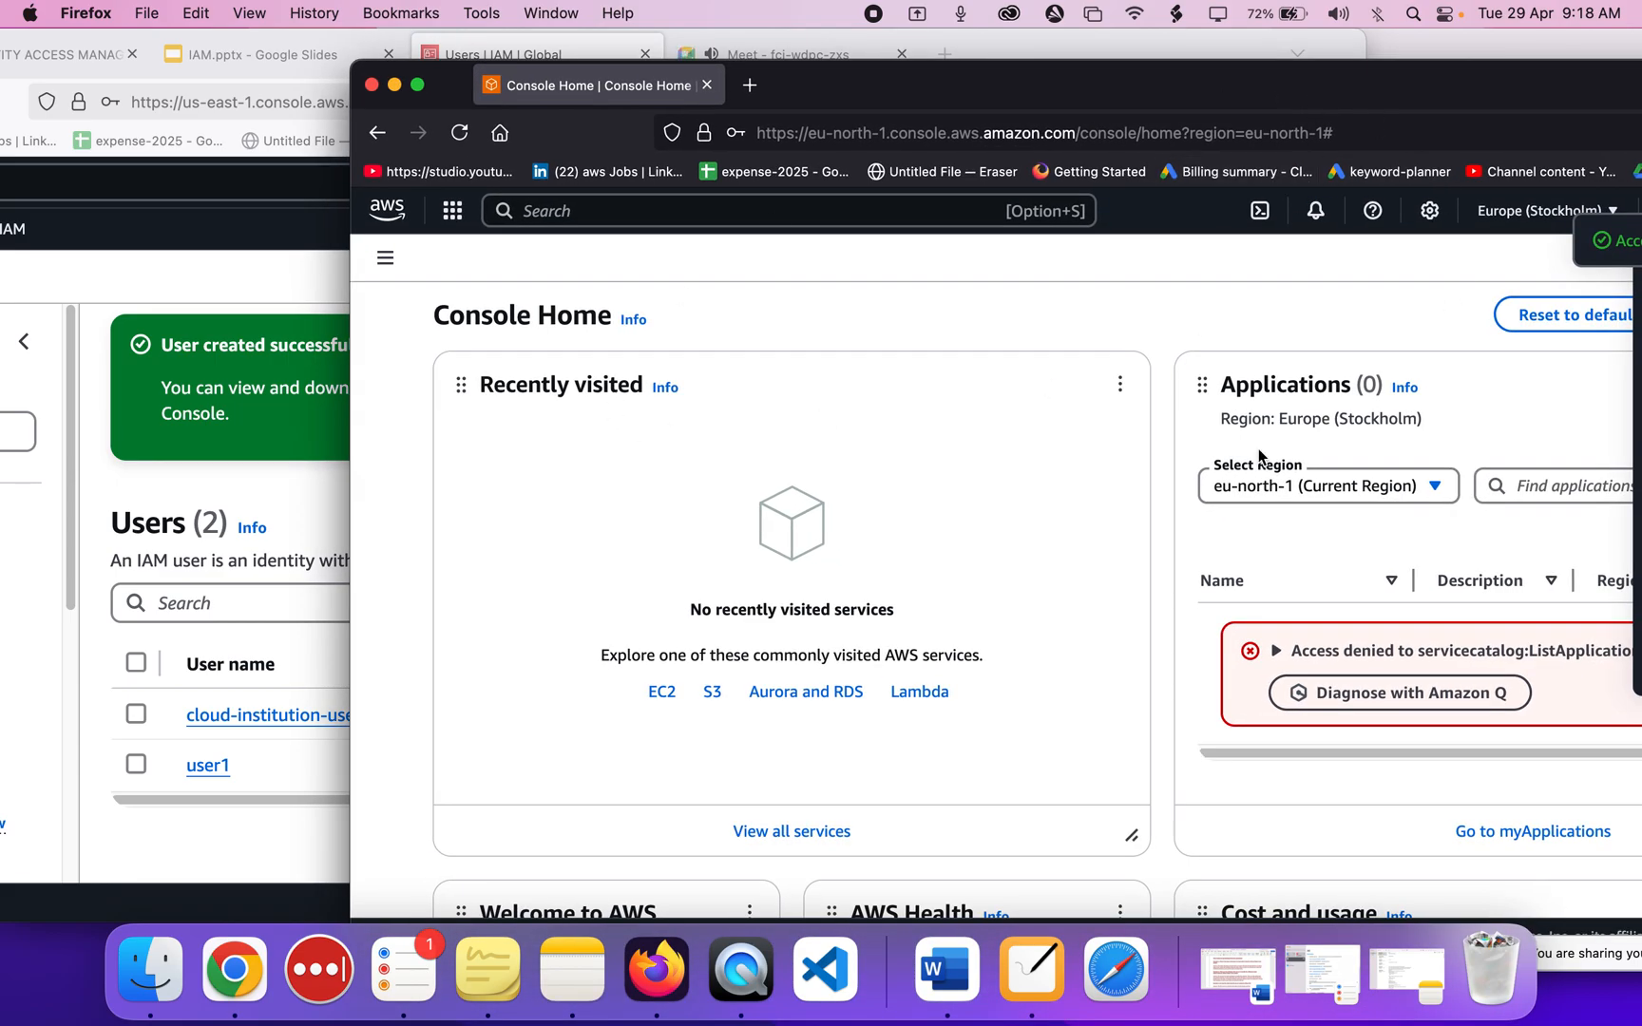
left_click_drag(1260, 98, 1057, 92)
left_click(1028, 346)
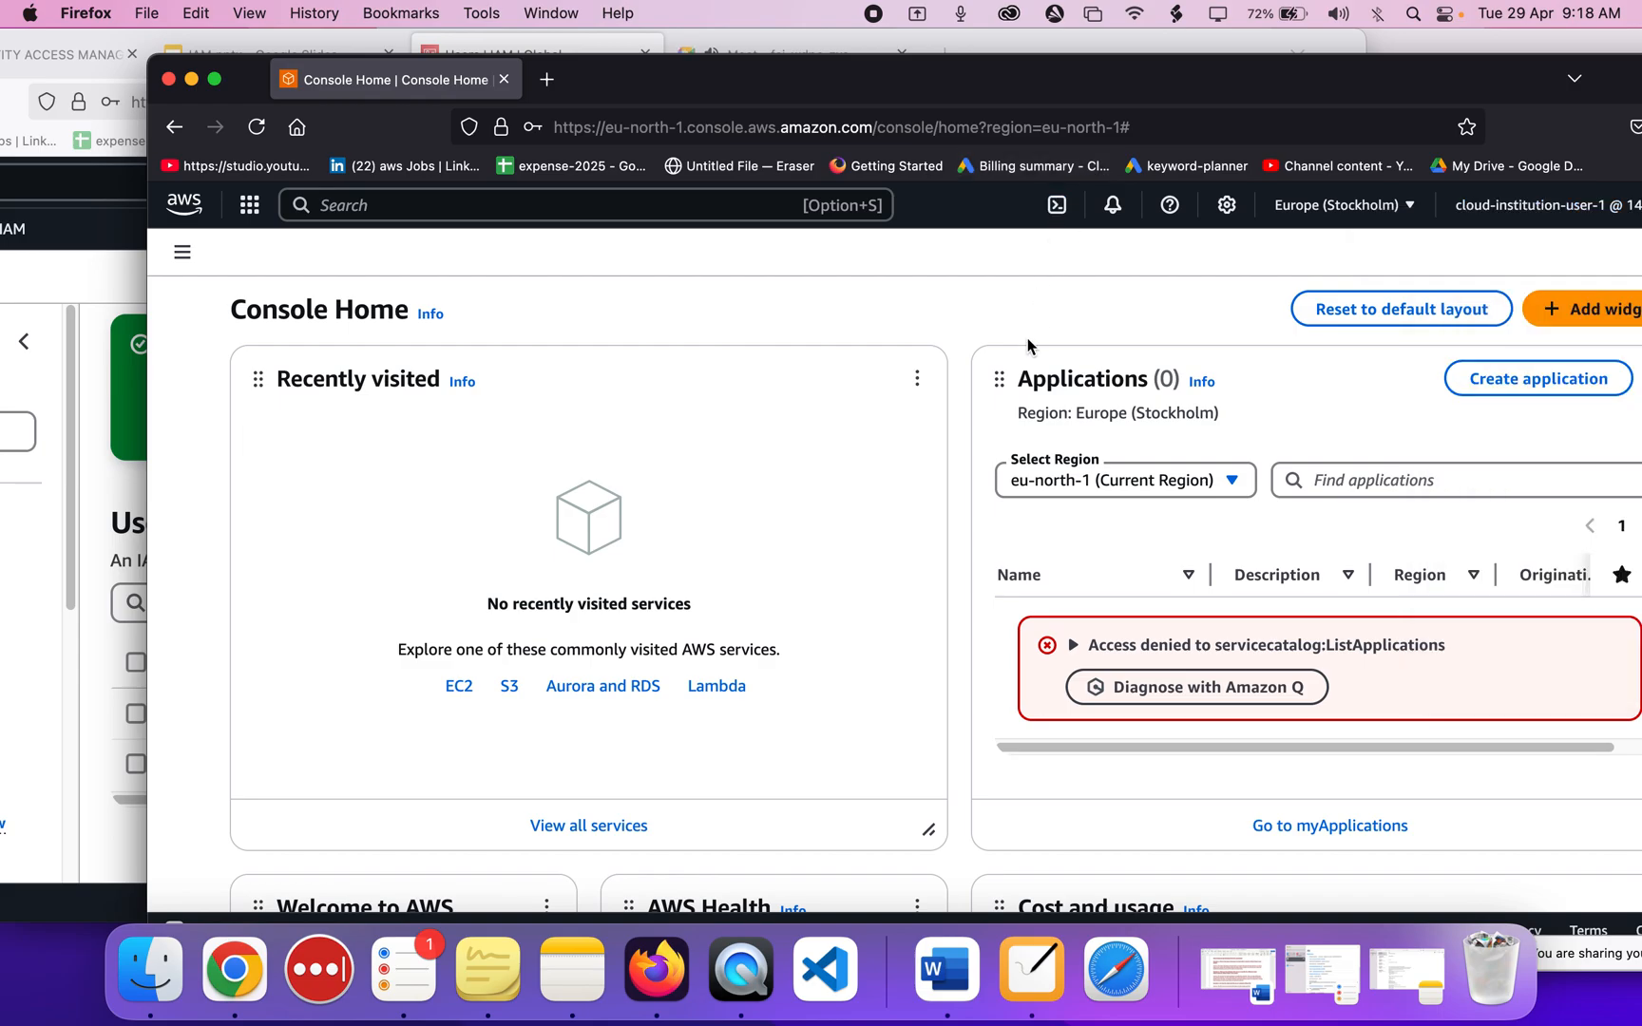
left_click(134, 499)
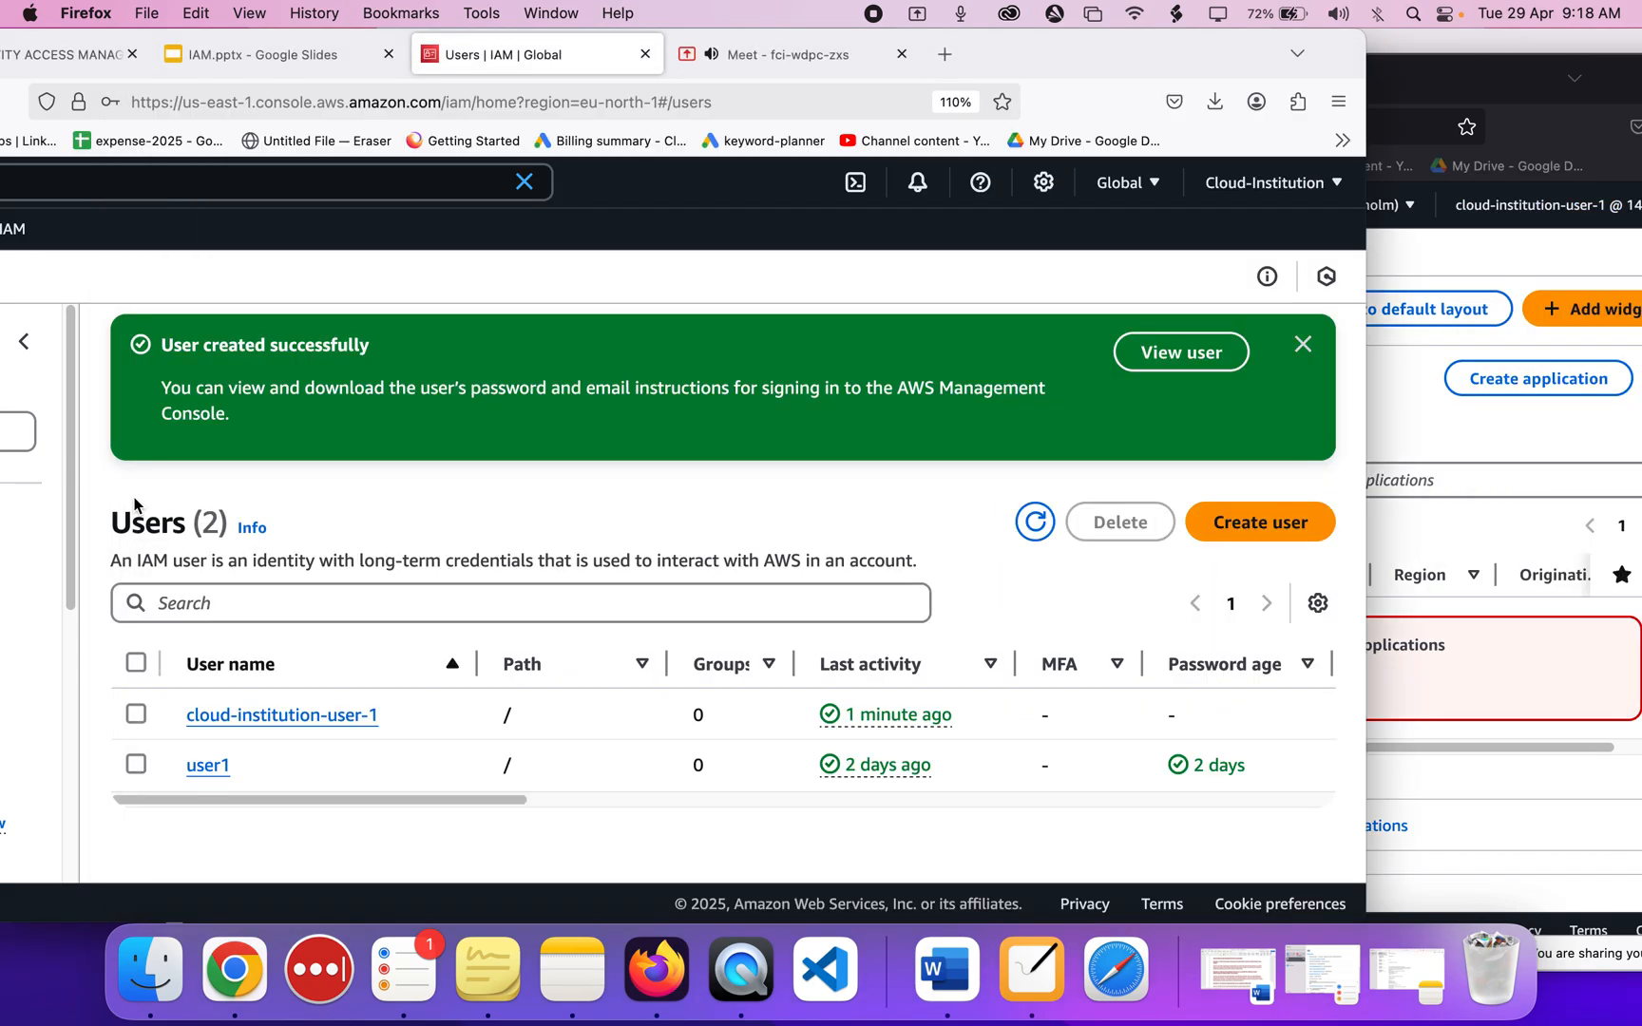
left_click_drag(1140, 59, 1262, 63)
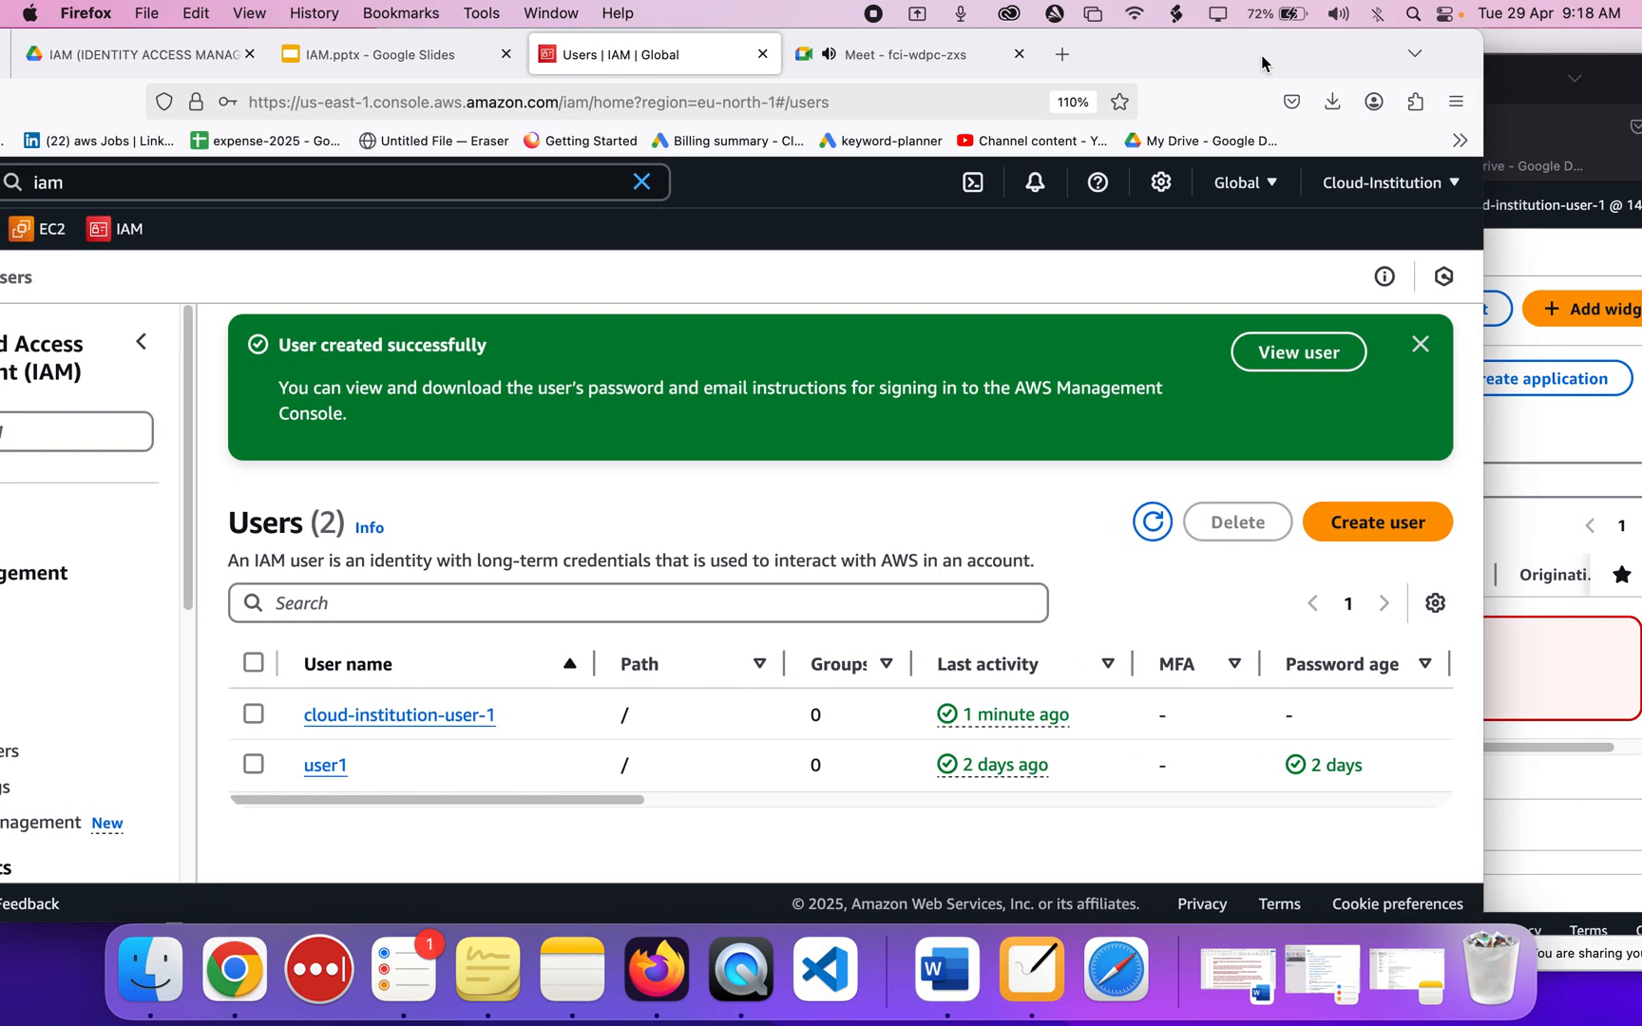
left_click(956, 64)
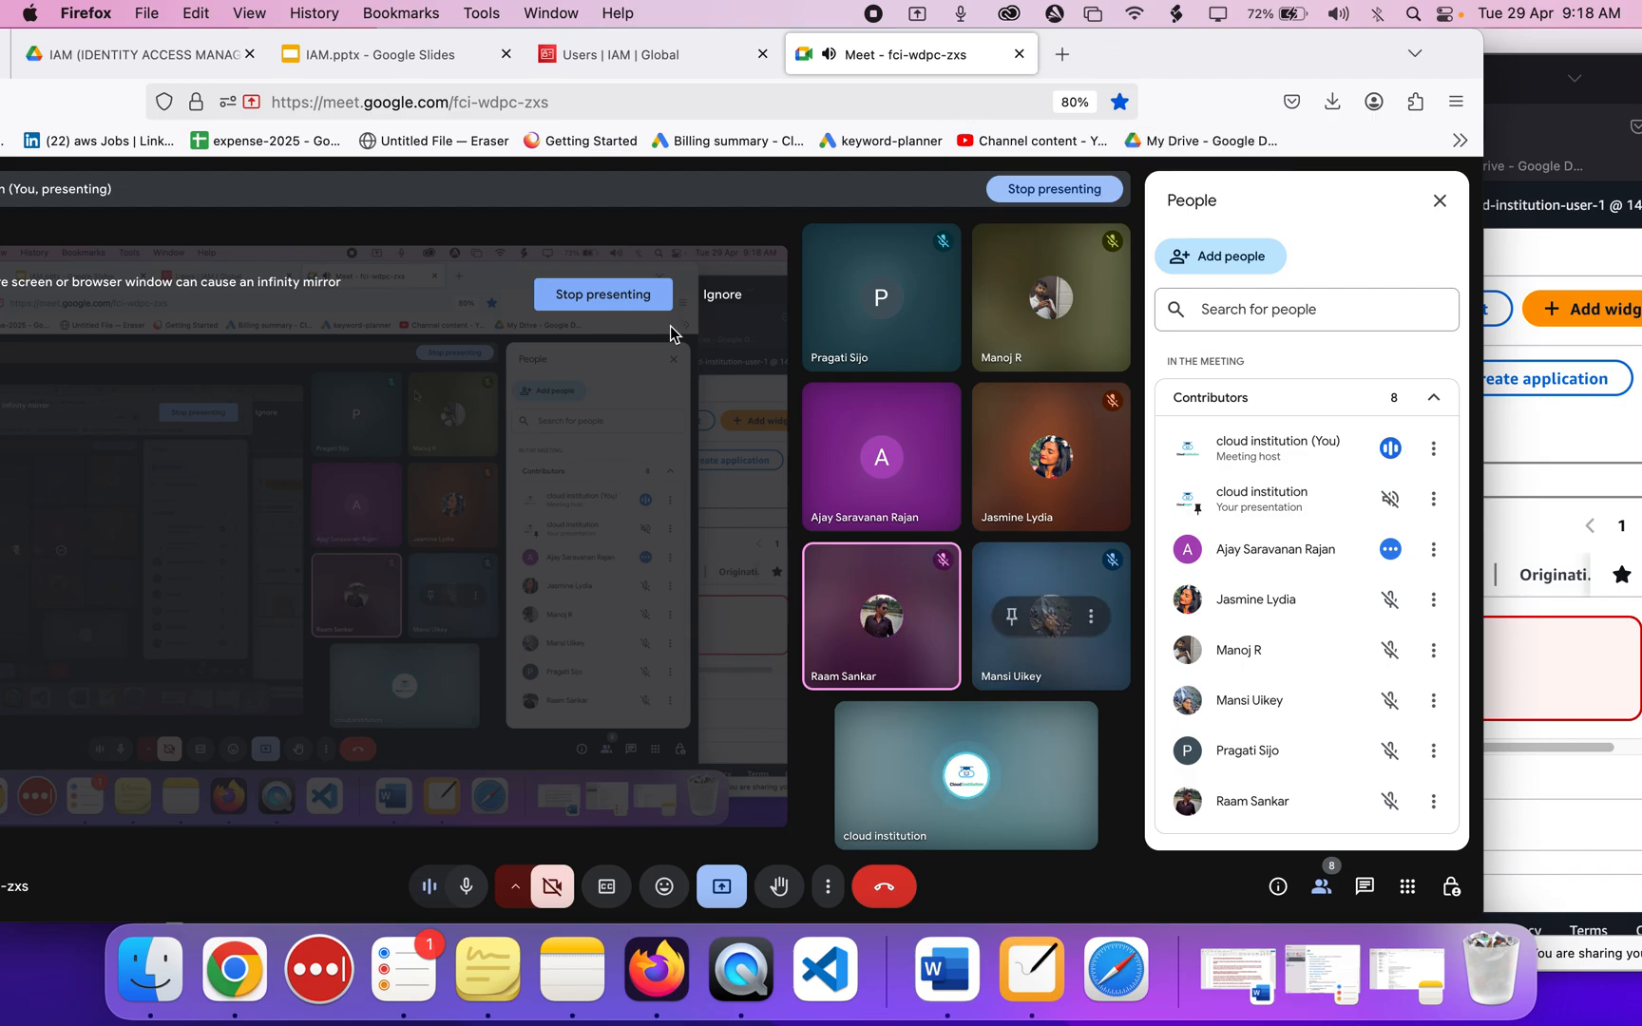
Start a new IAM user and paste in the name cloud-institution-user-2.
left_click(647, 66)
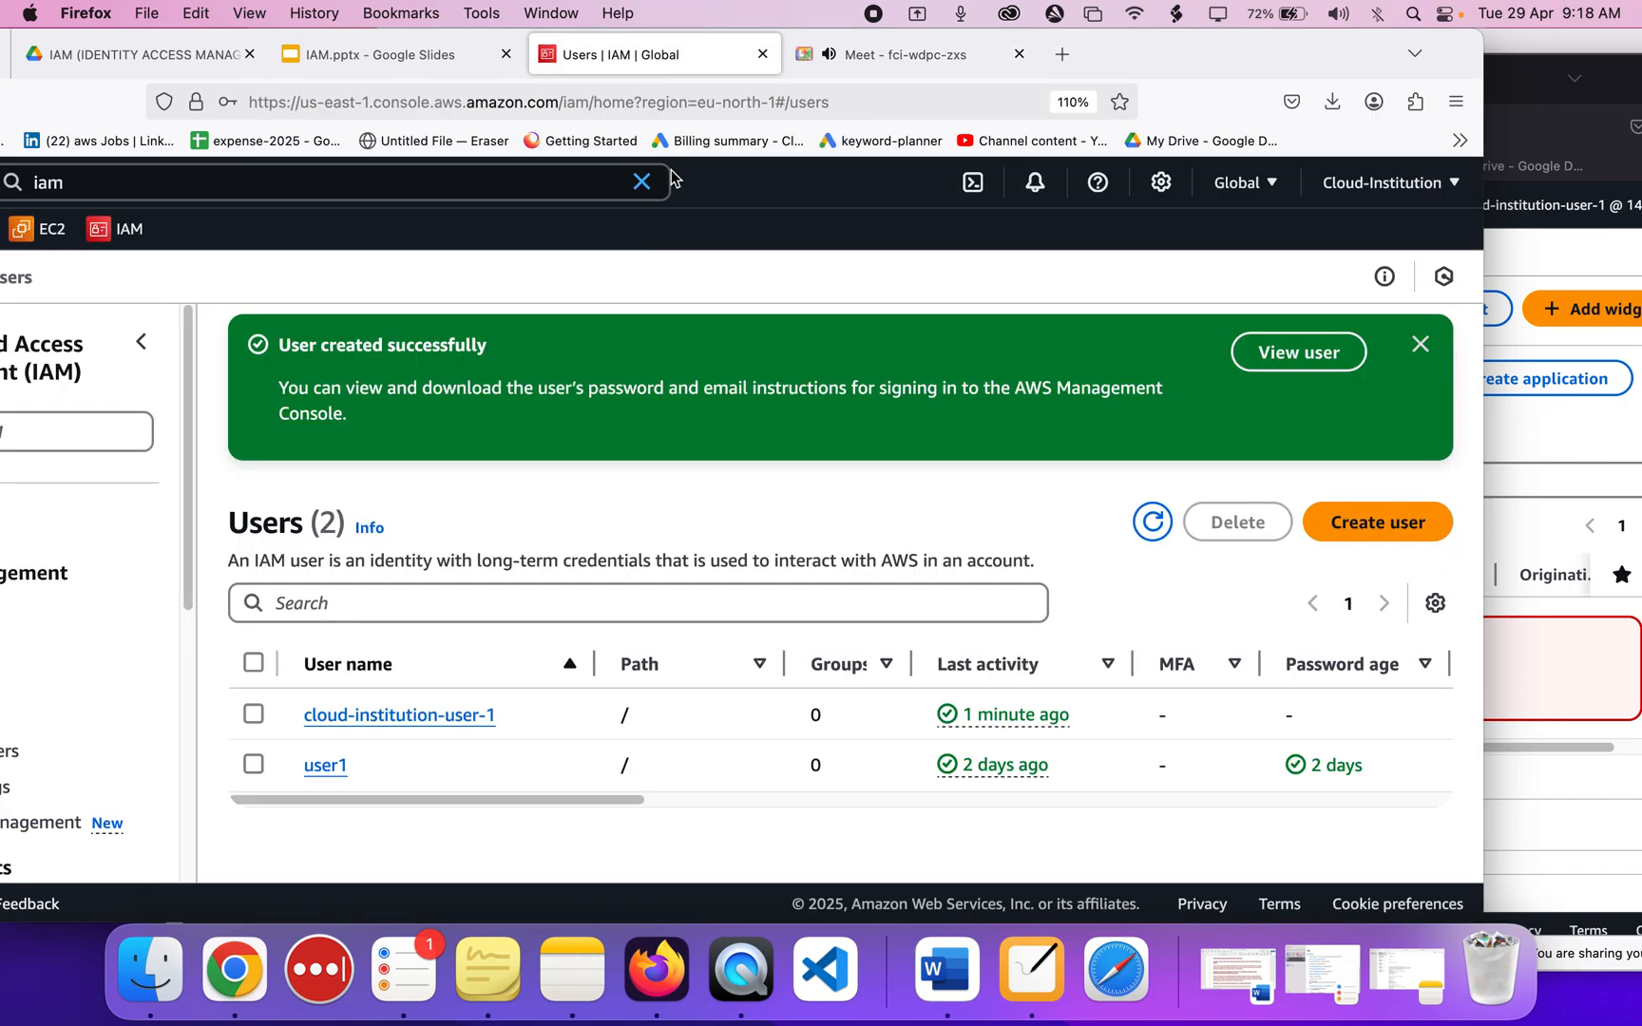
left_click_drag(1118, 48, 1270, 48)
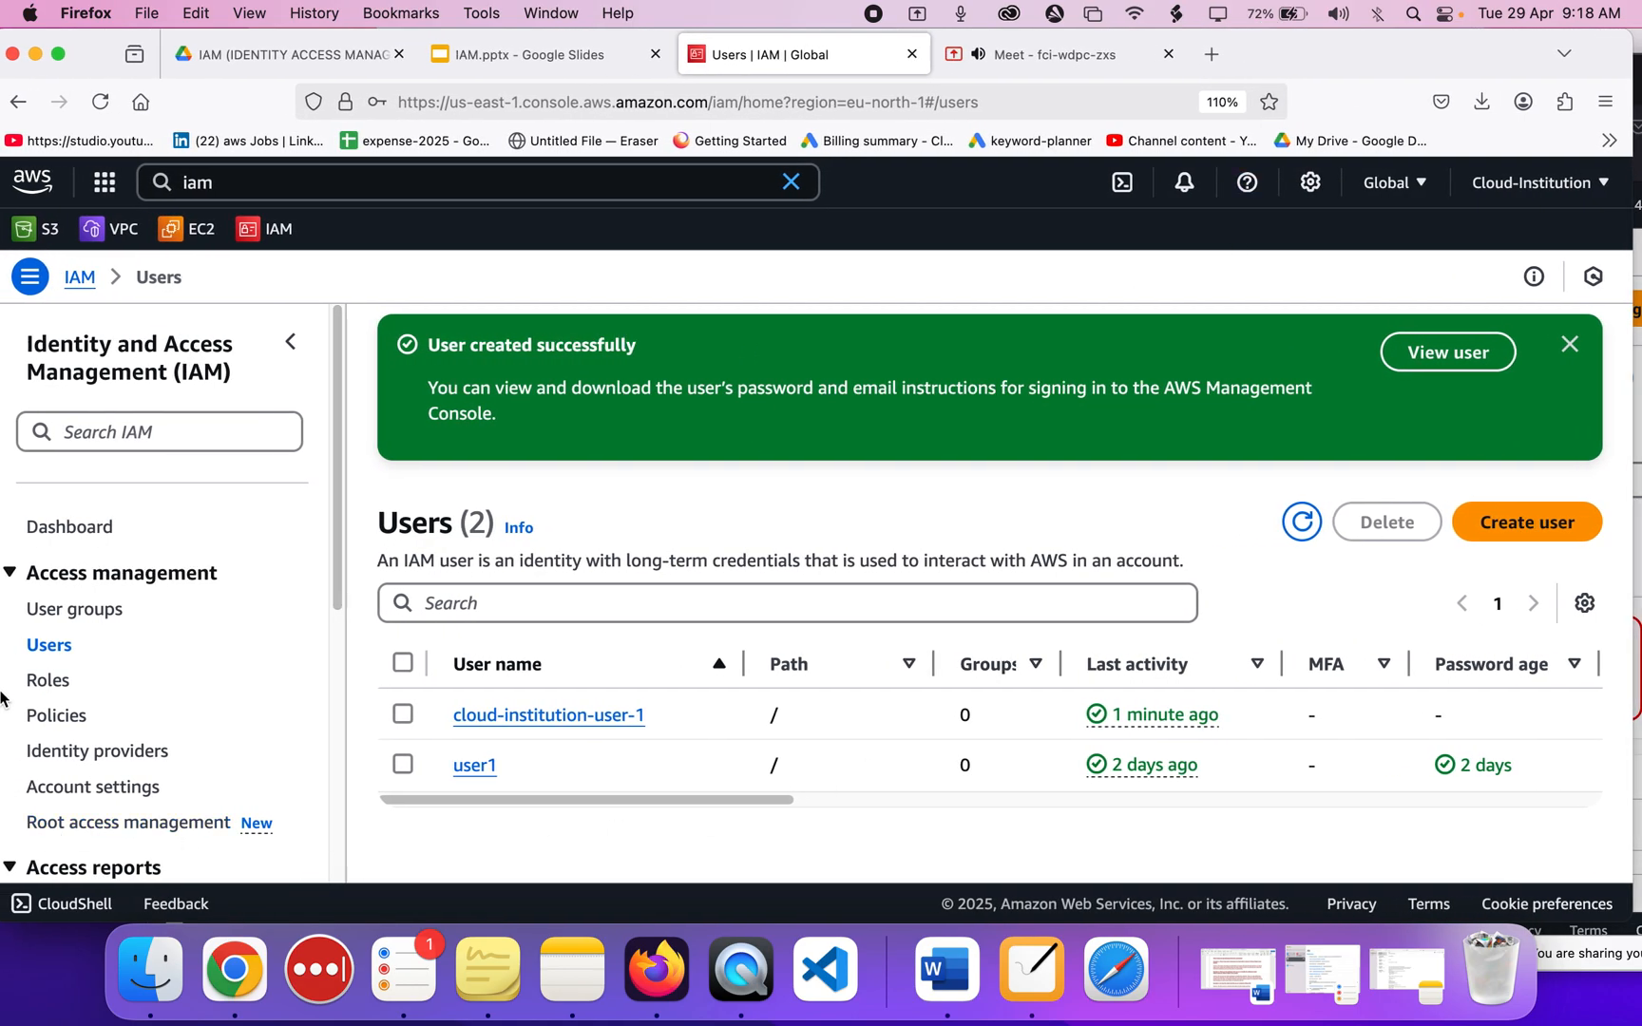
left_click_drag(677, 718, 442, 719)
left_click(1520, 522)
left_click(511, 513)
key("super+v")
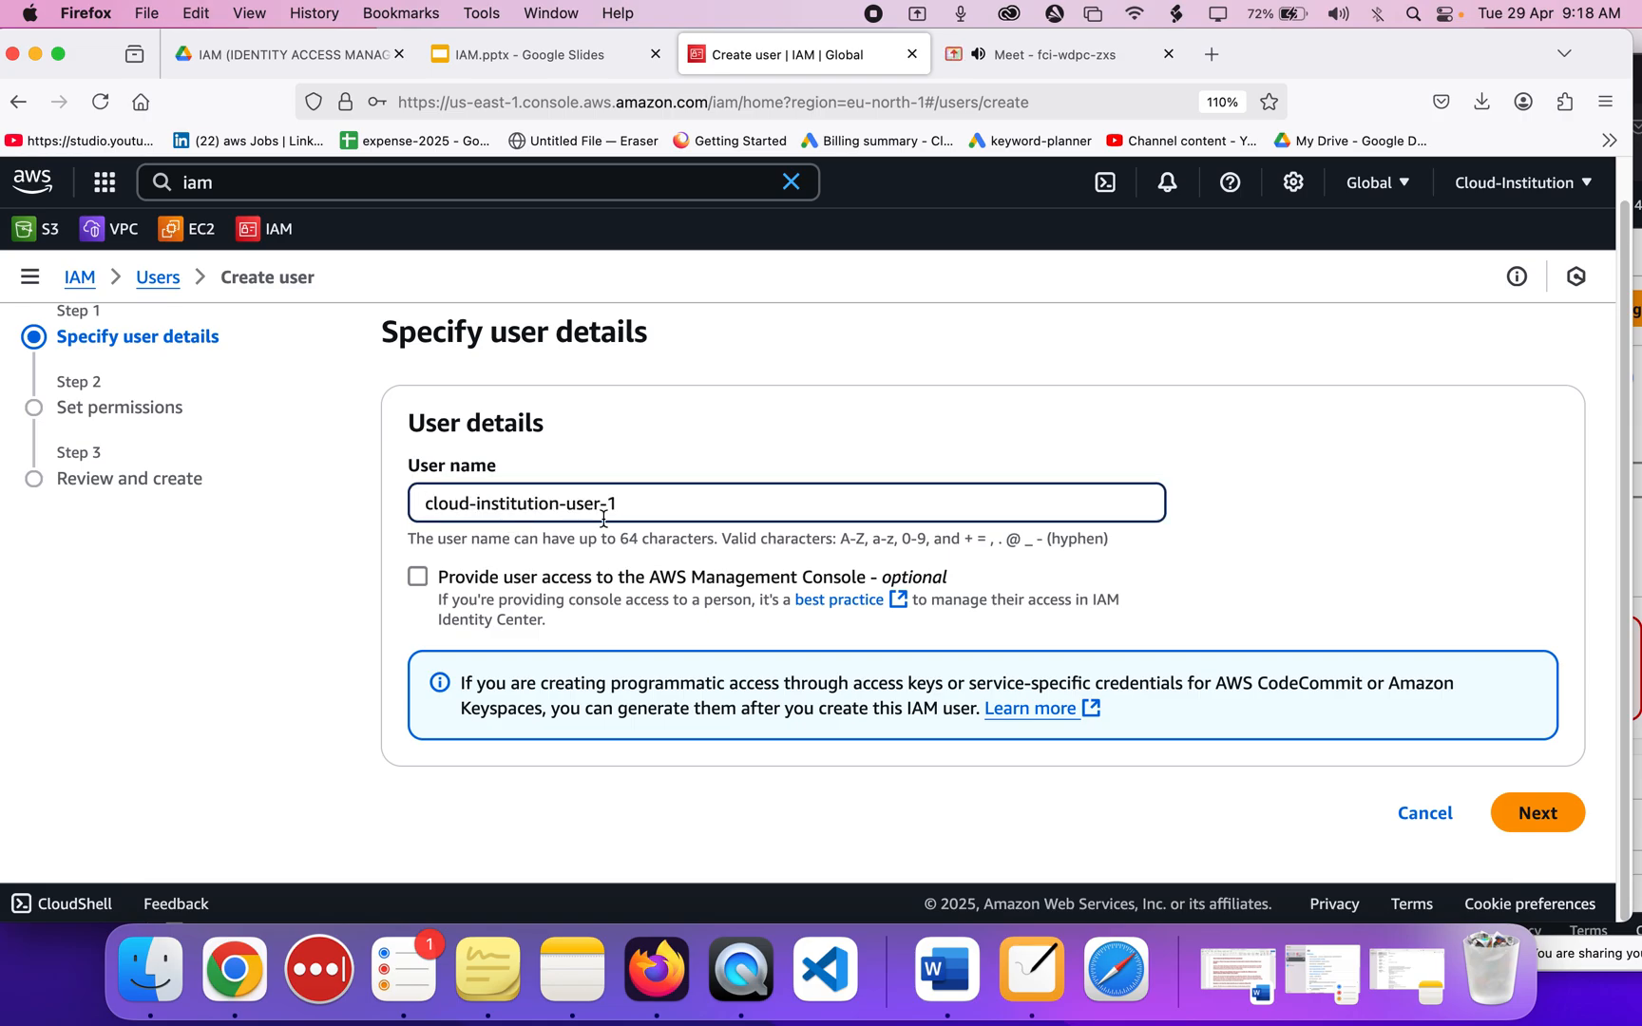
Give the user console access as an IAM user with an autogenerated password.
left_click(417, 577)
scroll(415, 582, "down", 3)
scroll(415, 583, "down", 1)
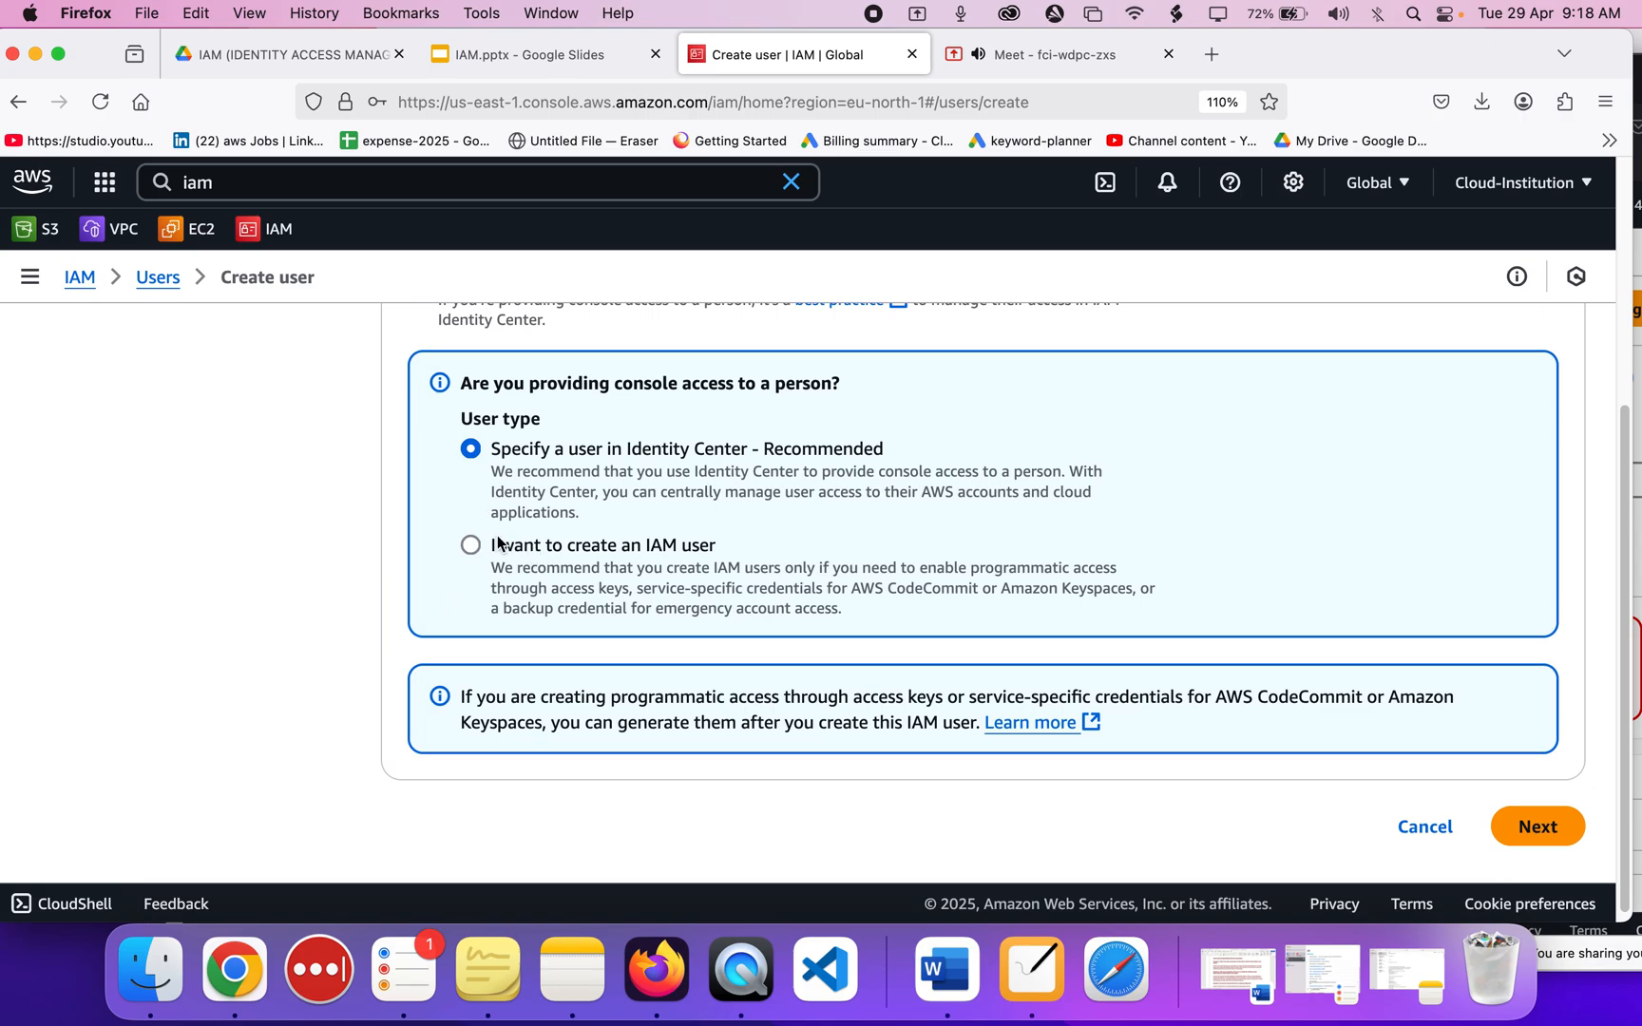
left_click(499, 543)
scroll(605, 548, "down", 3)
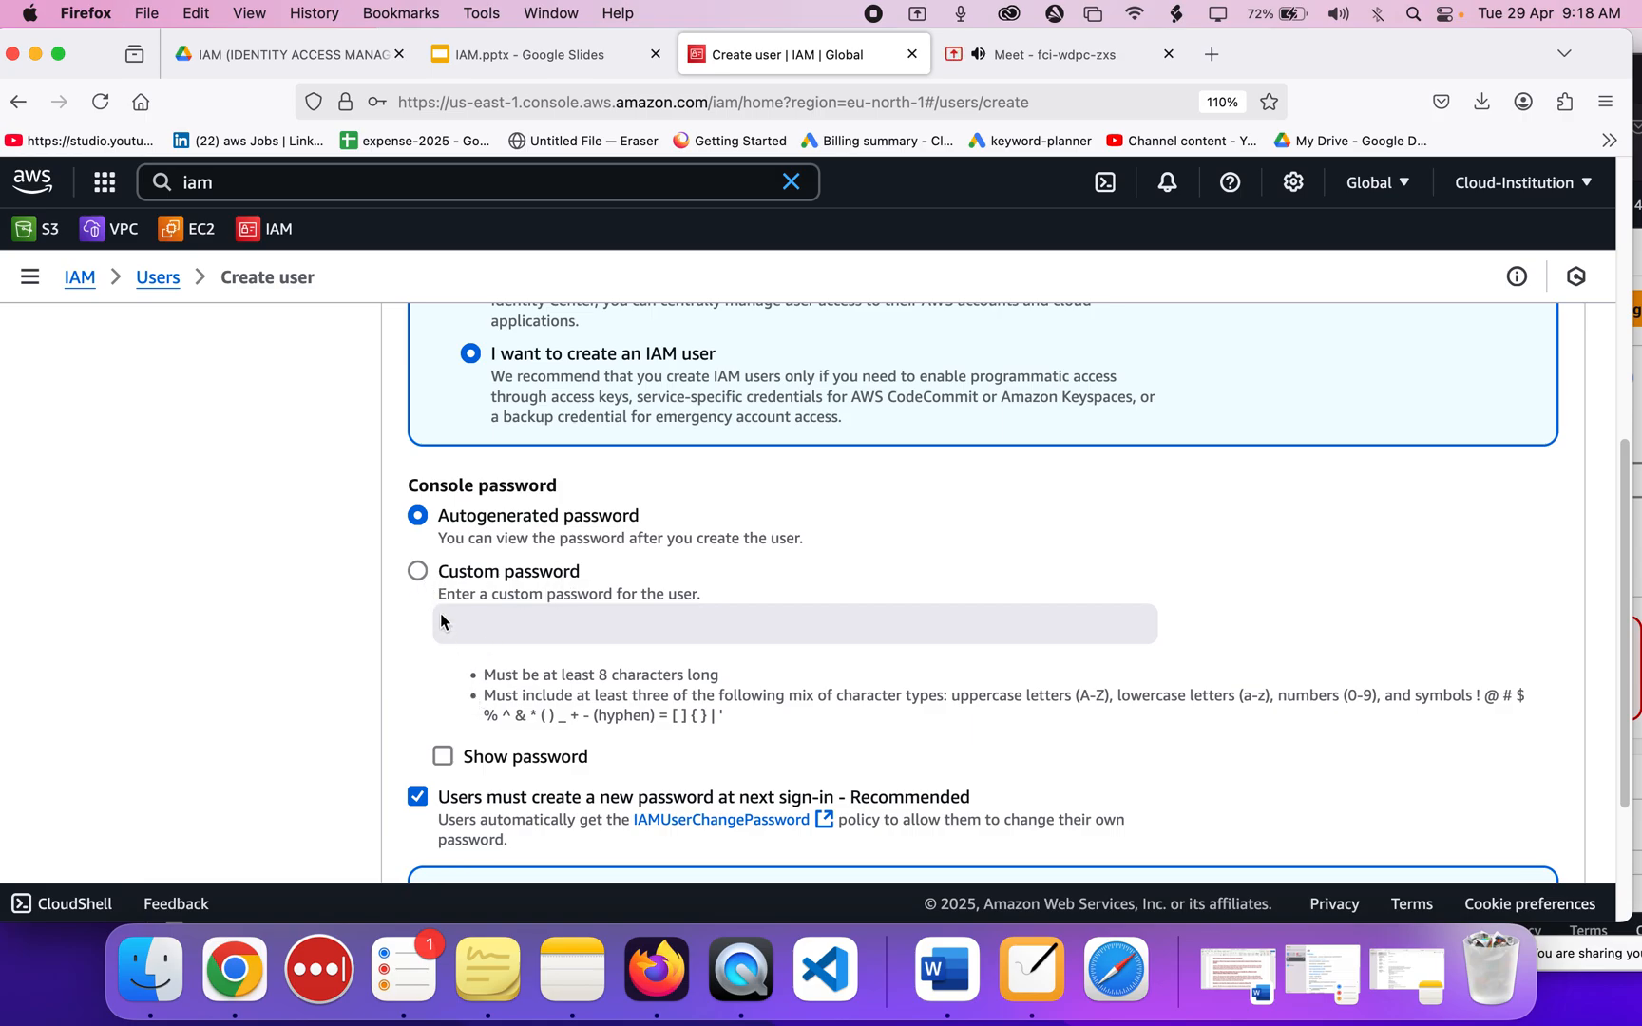
scroll(426, 741, "down", 1)
Leave the forced password reset unticked and continue to Set permissions.
left_click(418, 739)
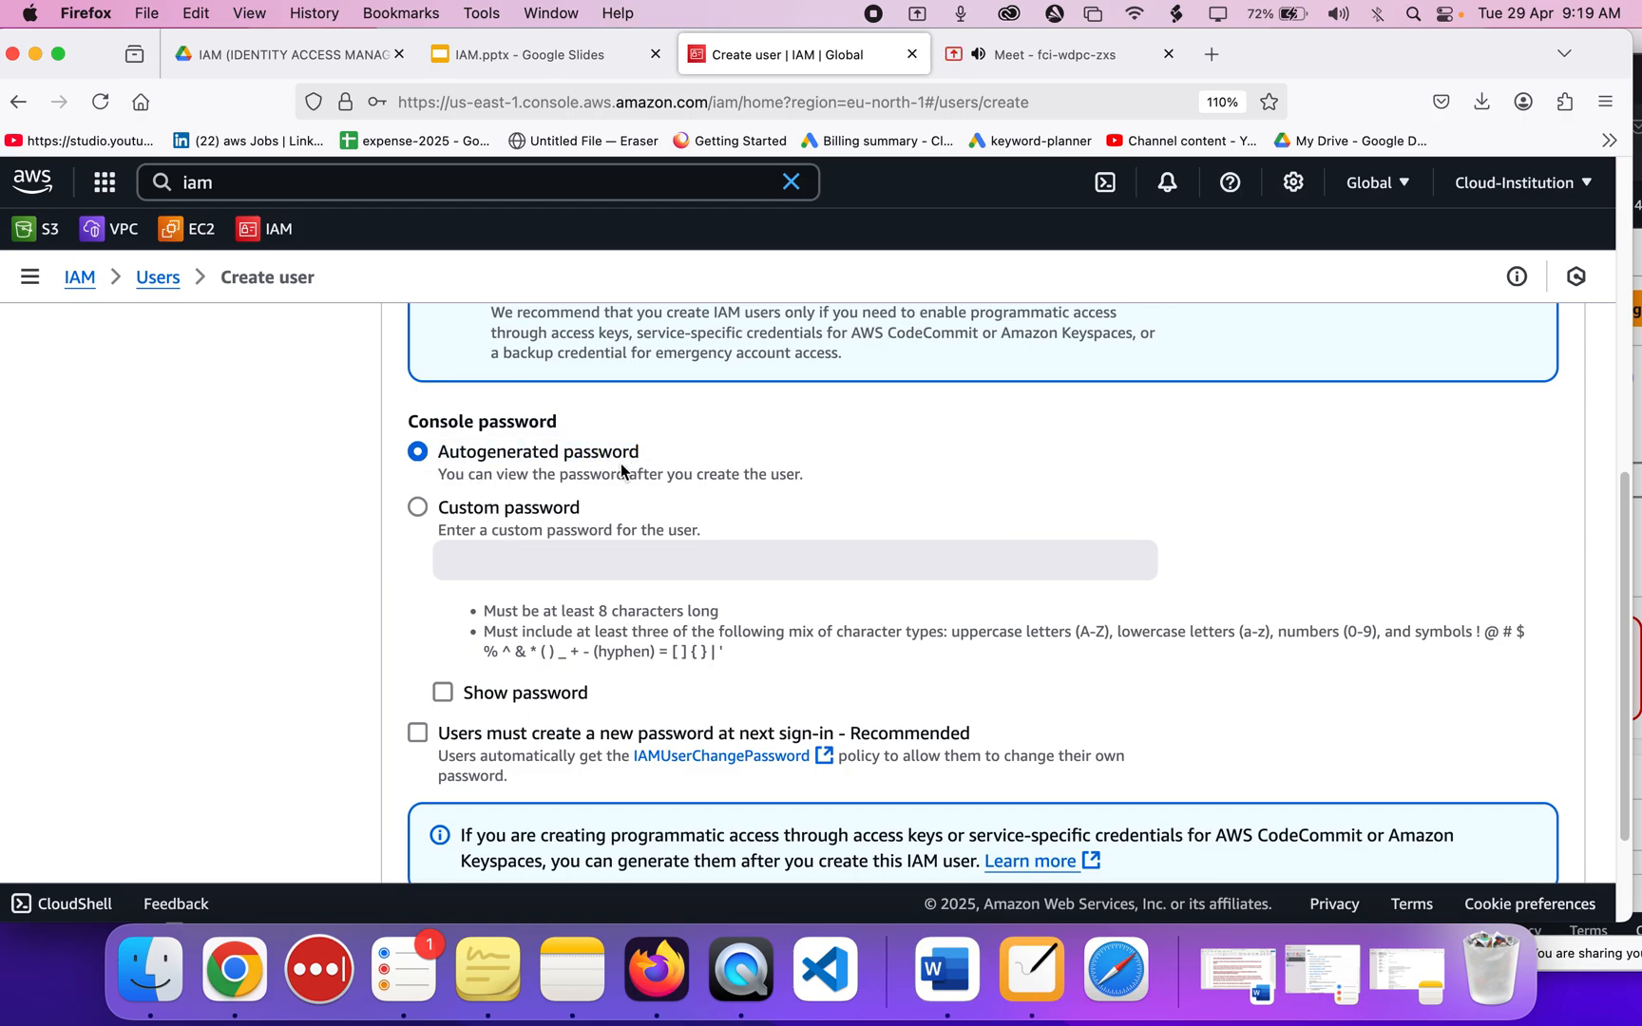
scroll(618, 480, "down", 2)
scroll(611, 488, "down", 1)
left_click_drag(437, 625, 976, 639)
left_click(976, 635)
left_click(976, 636)
left_click(419, 628)
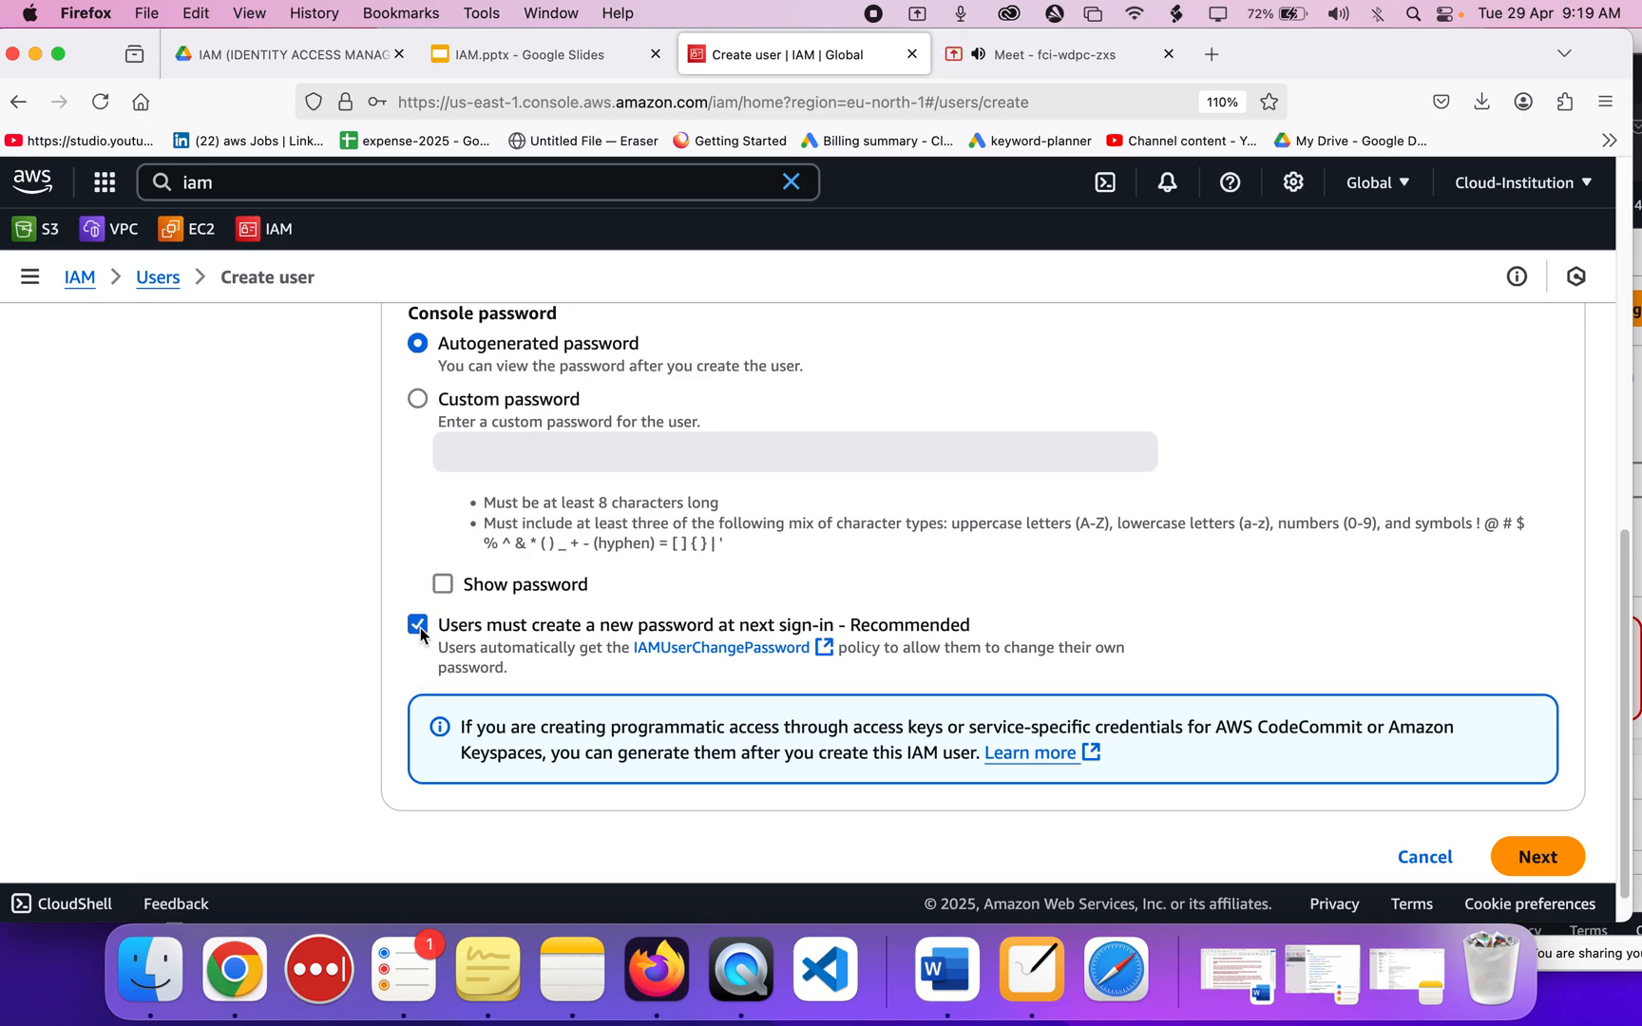
left_click(418, 624)
scroll(881, 666, "down", 1)
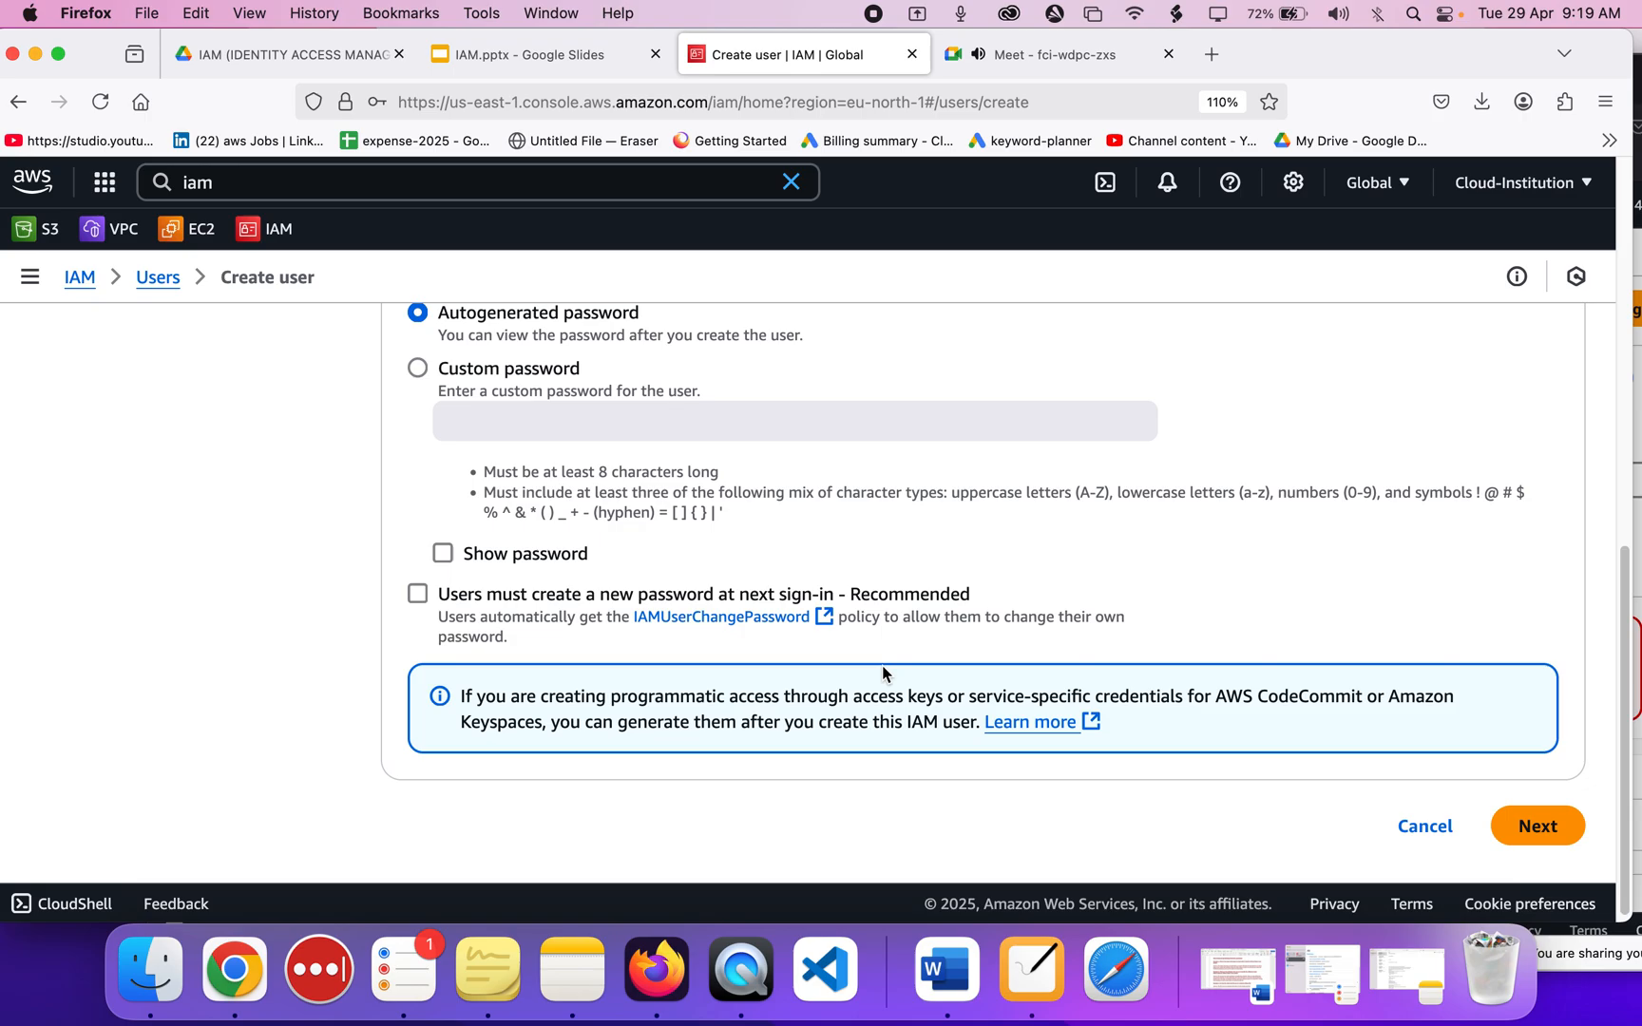
left_click(1527, 826)
Skip adding a group and create cloud-institution-user-2 from Review and create.
scroll(865, 598, "down", 5)
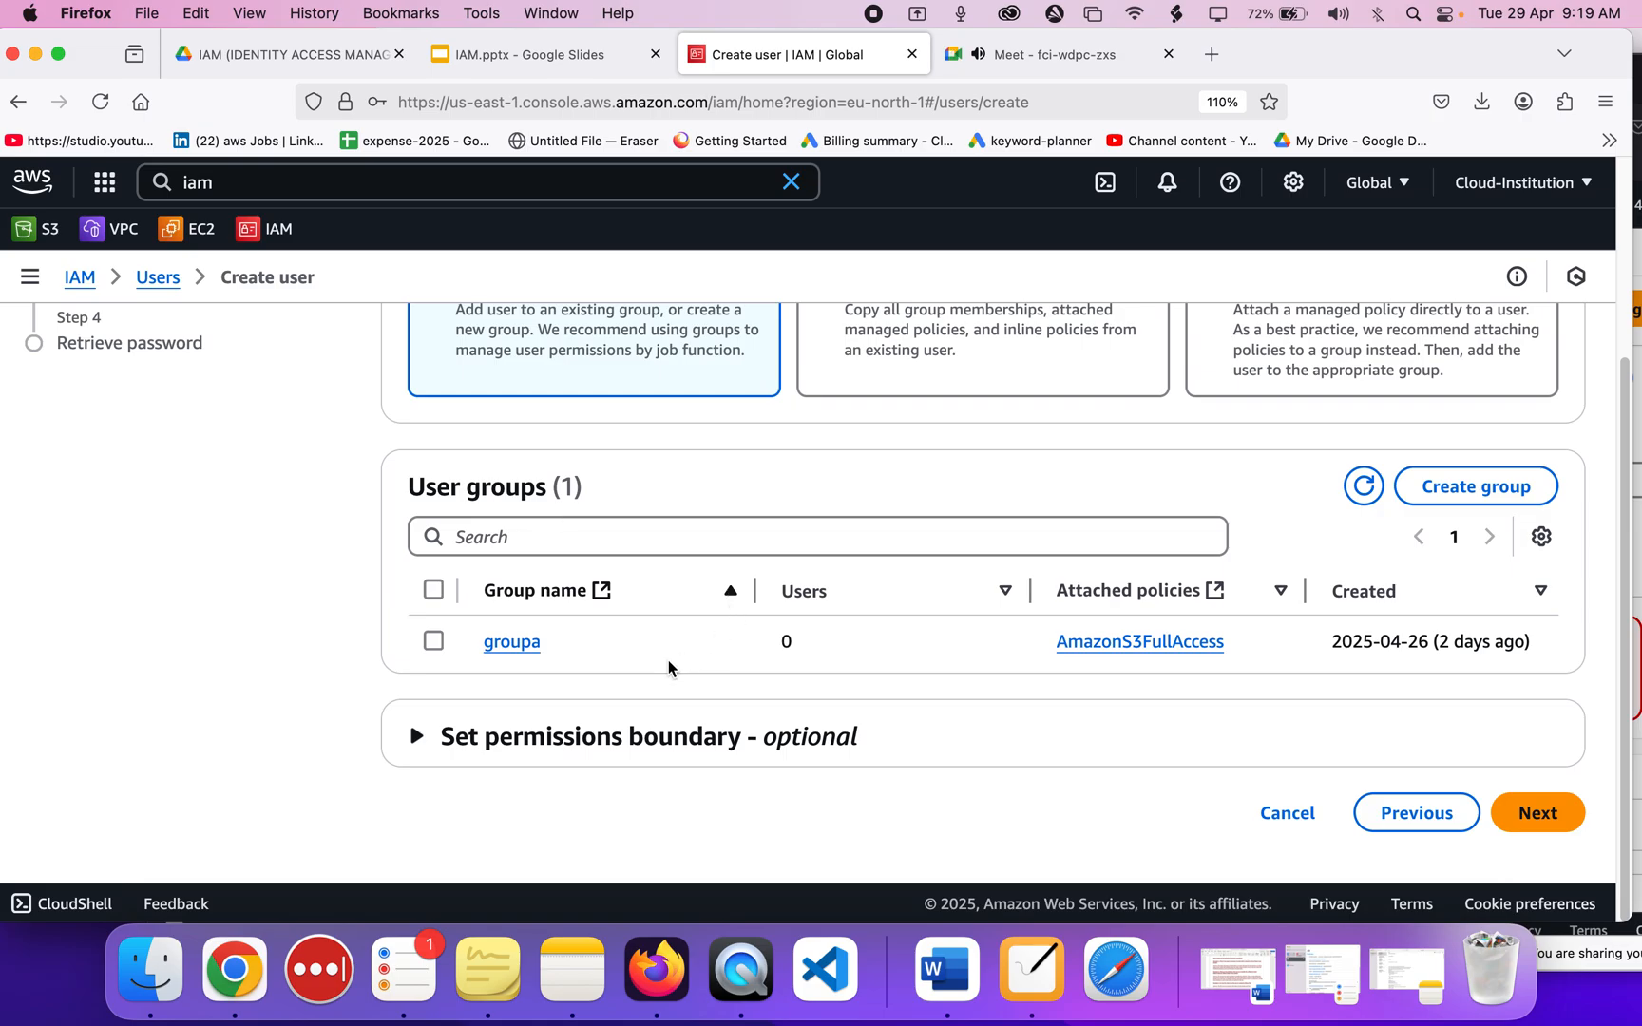
scroll(692, 719, "up", 4)
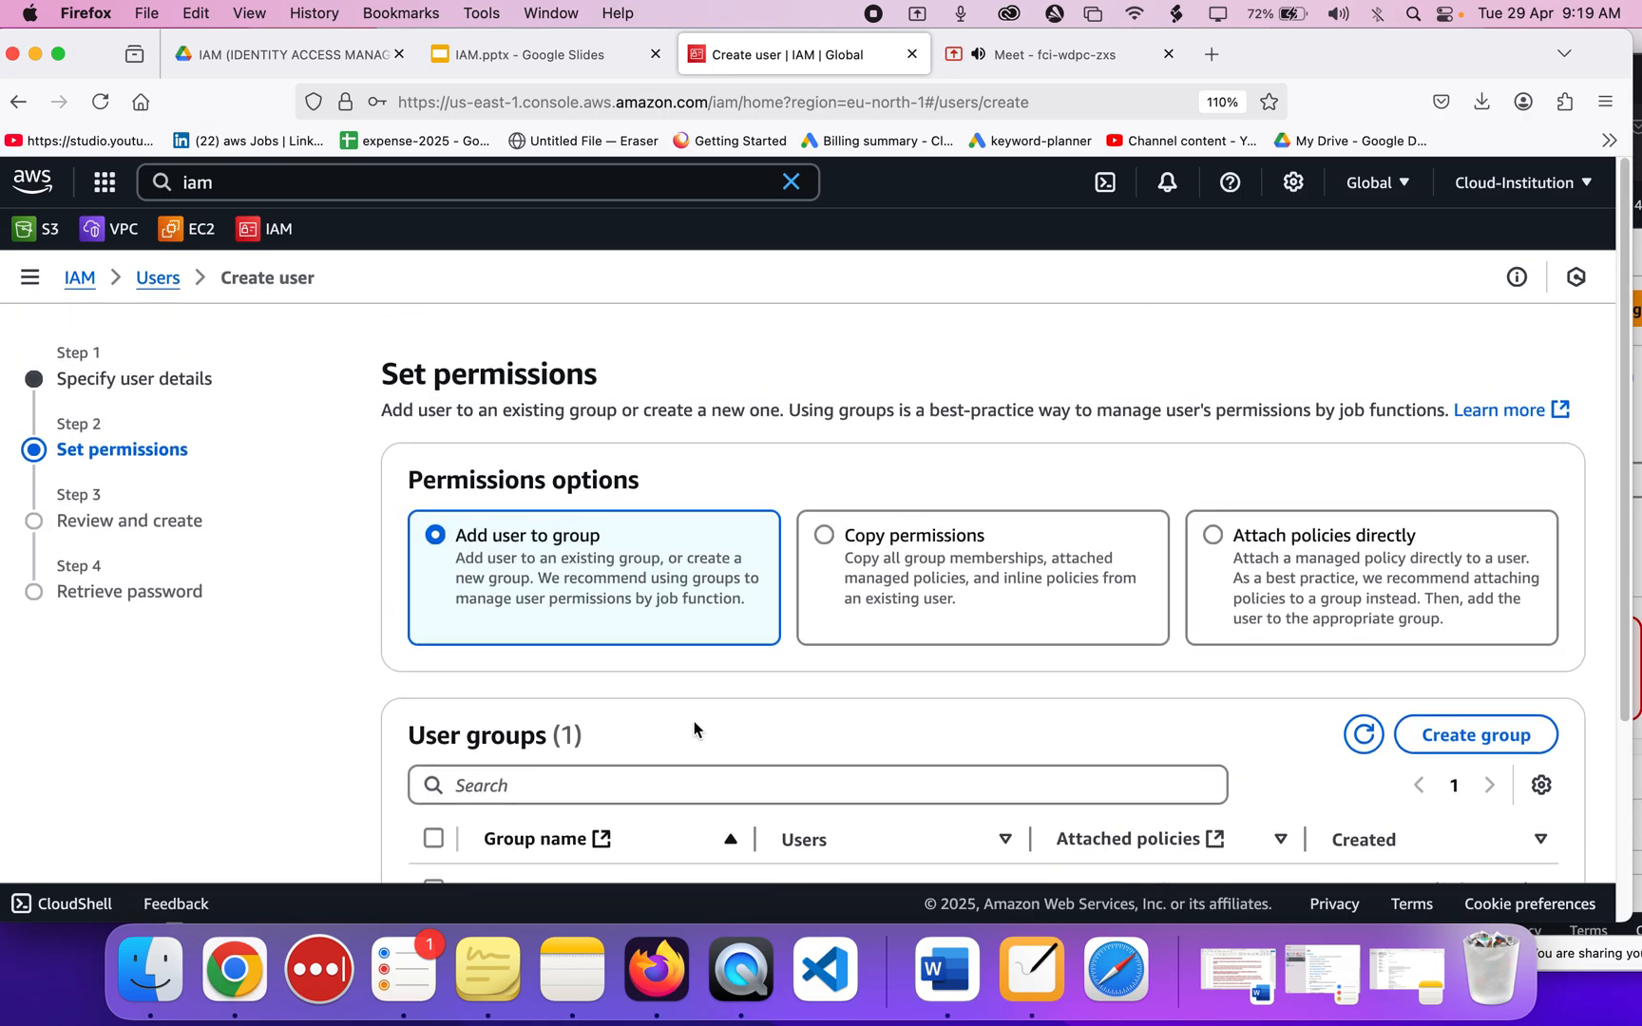
scroll(1009, 539, "down", 3)
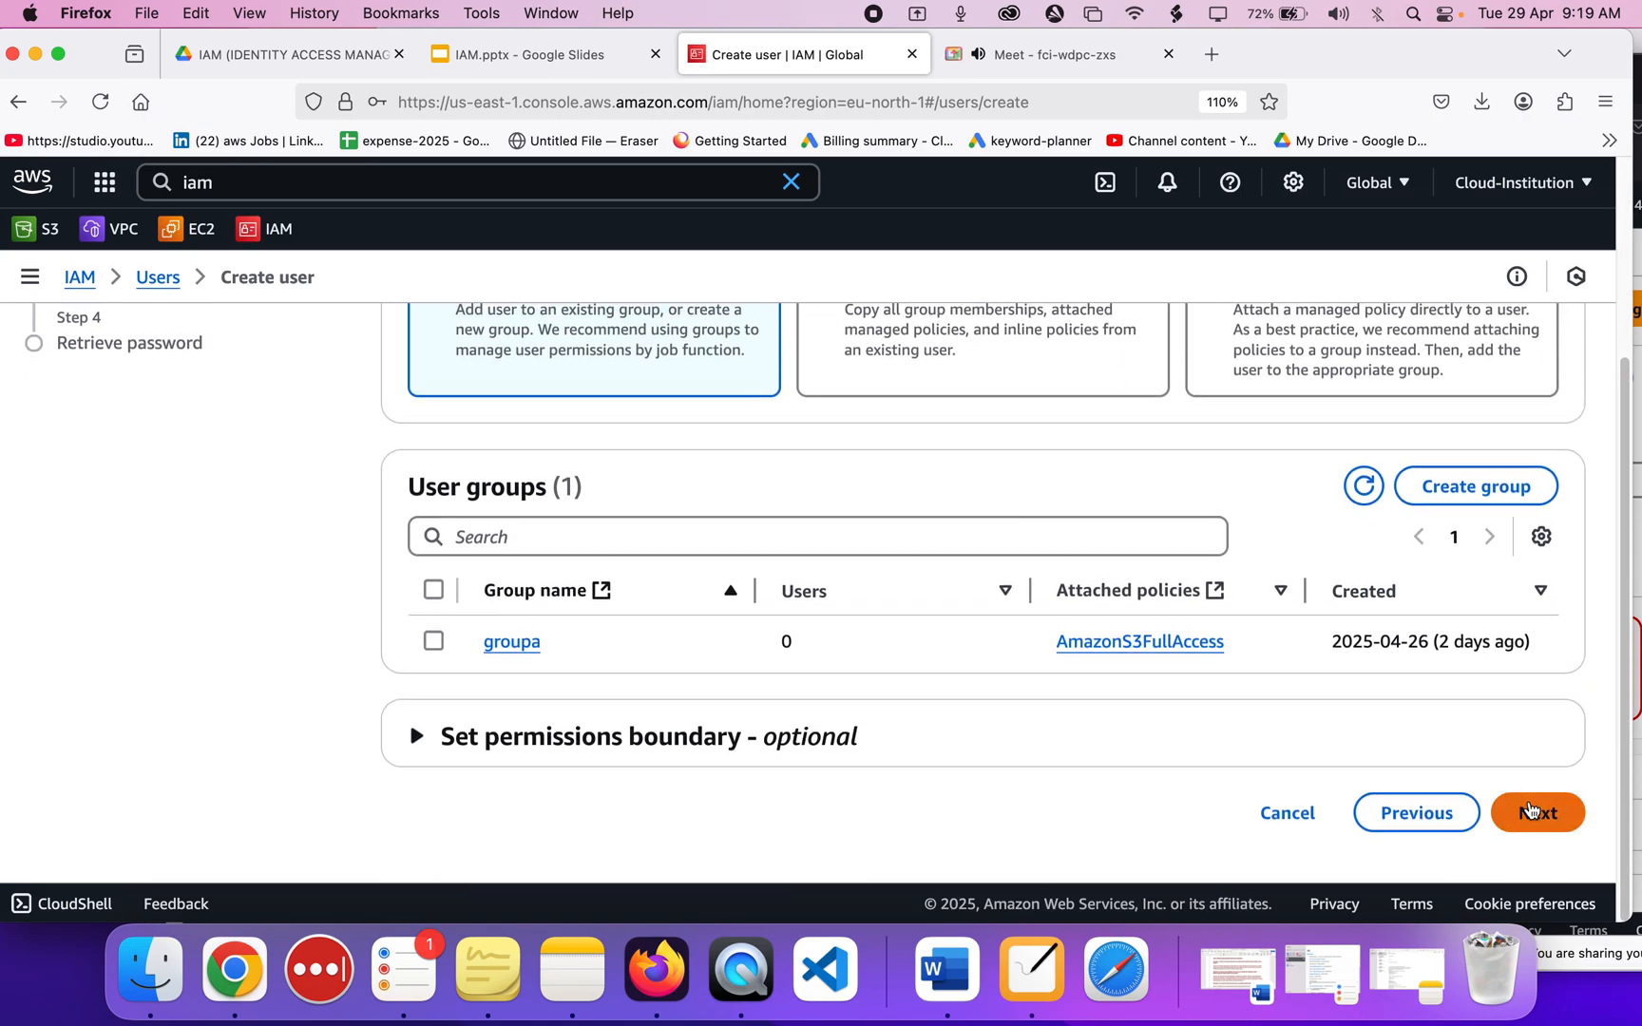
left_click(1529, 809)
scroll(872, 513, "down", 5)
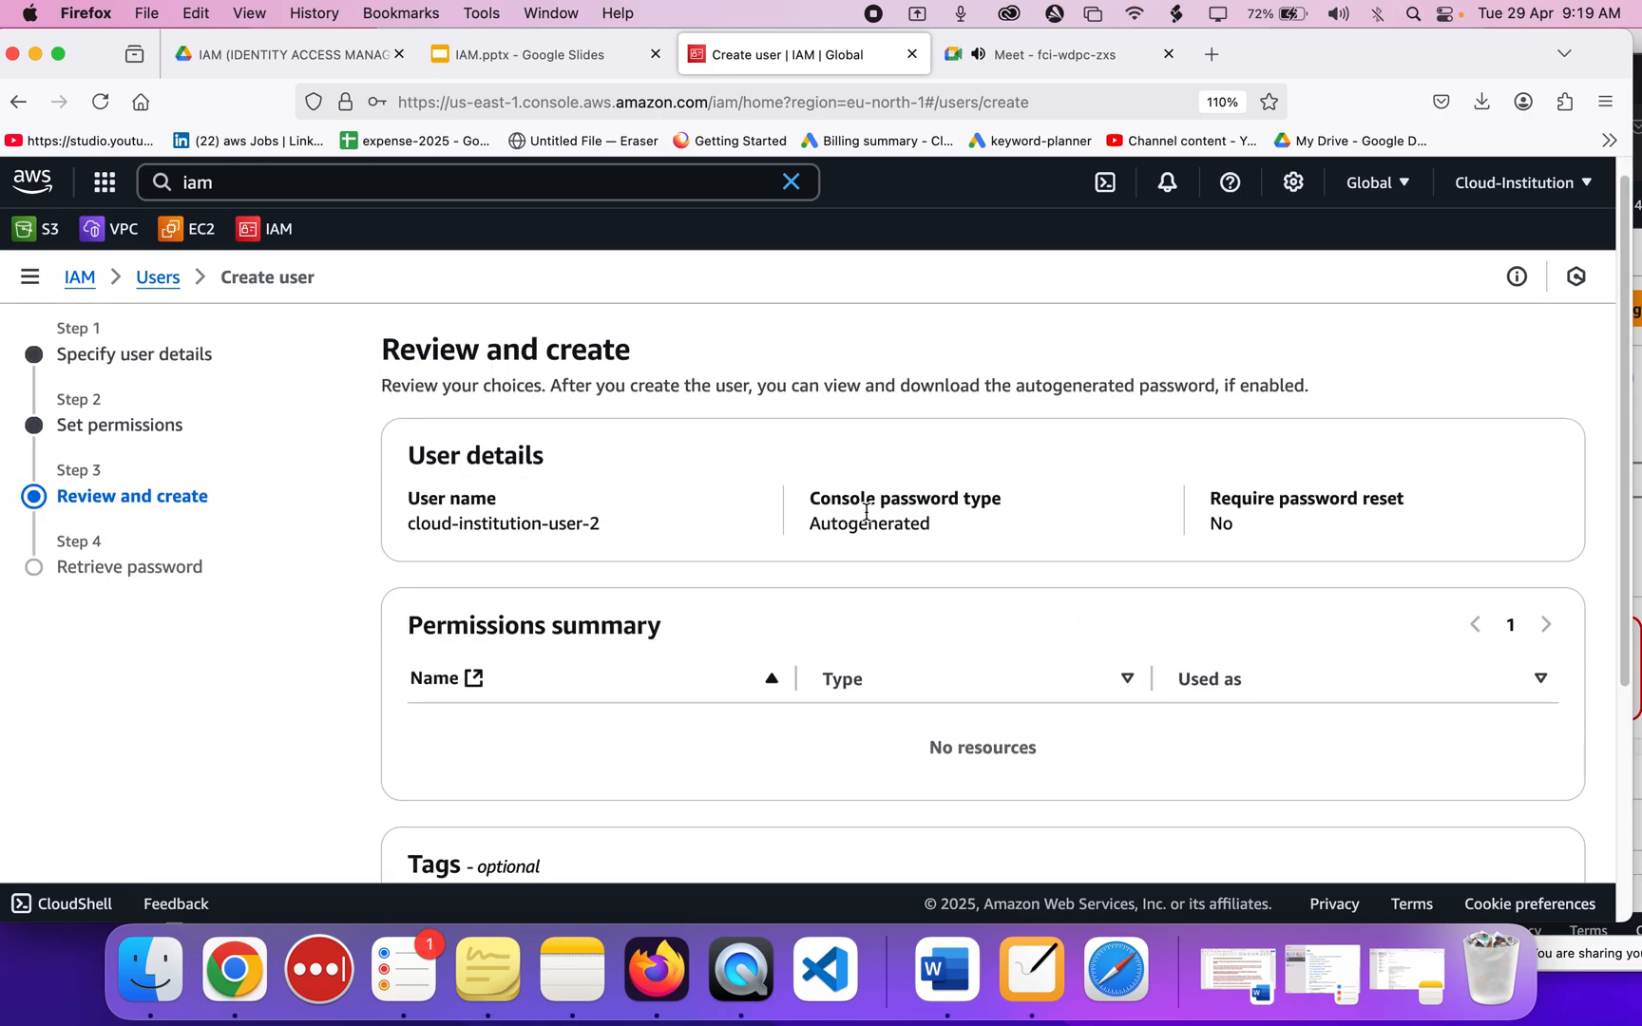
left_click(1508, 821)
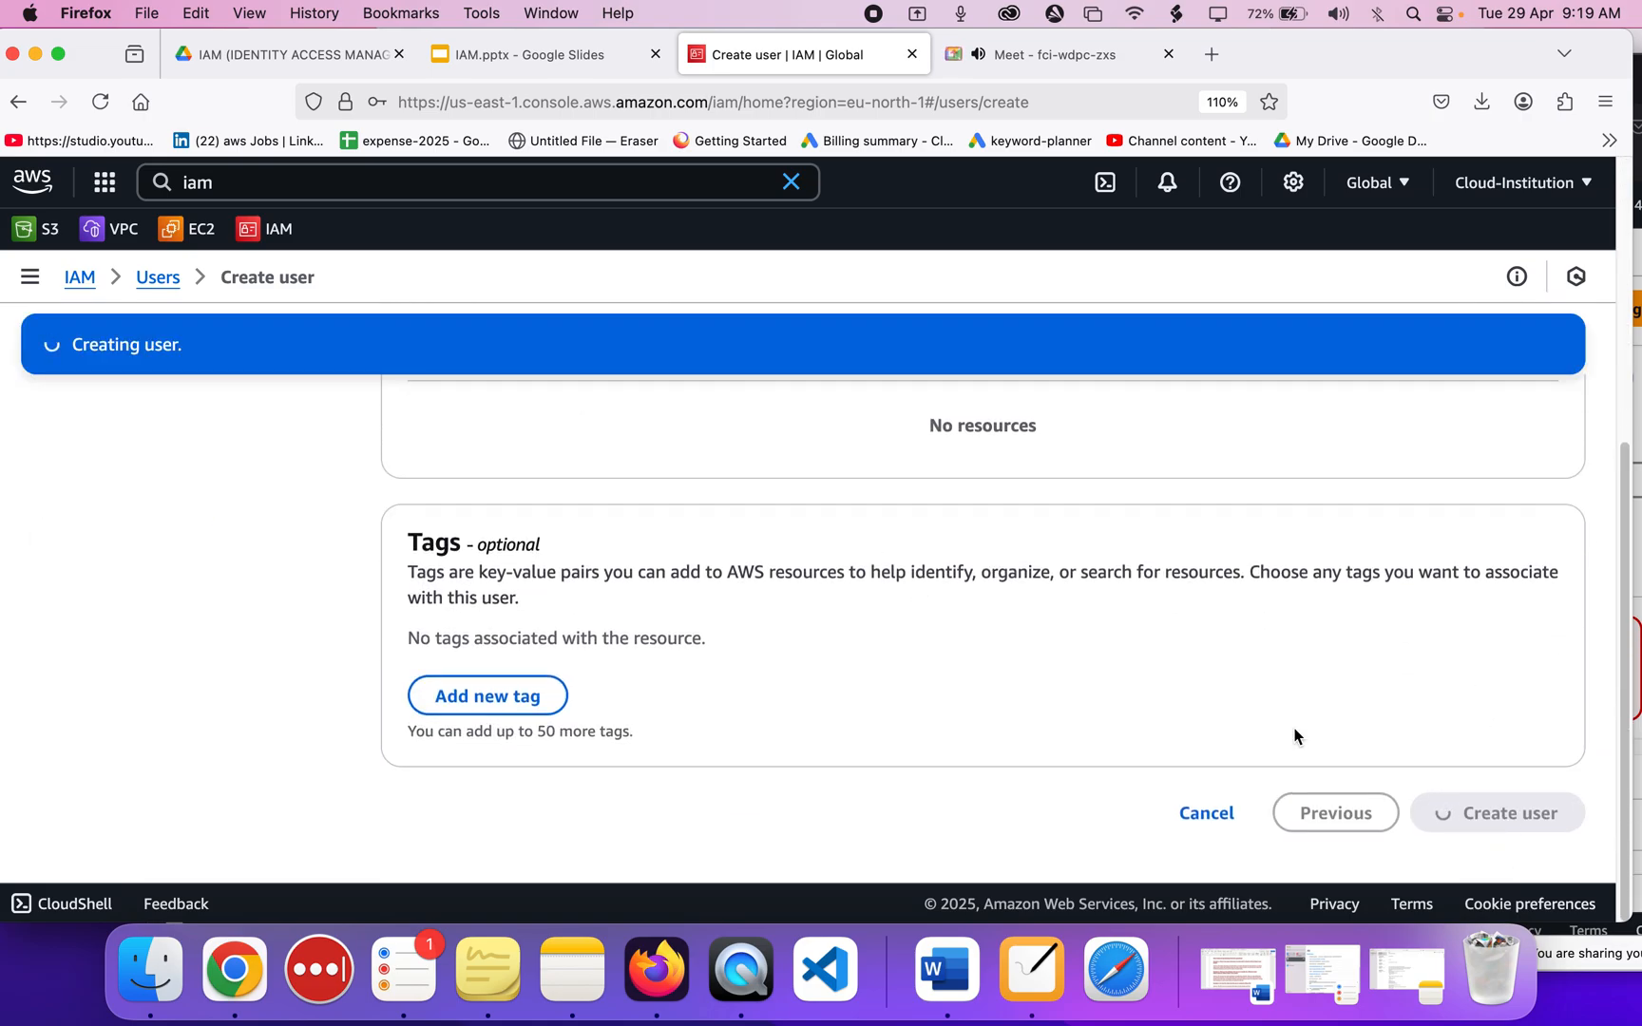
scroll(939, 515, "up", 3)
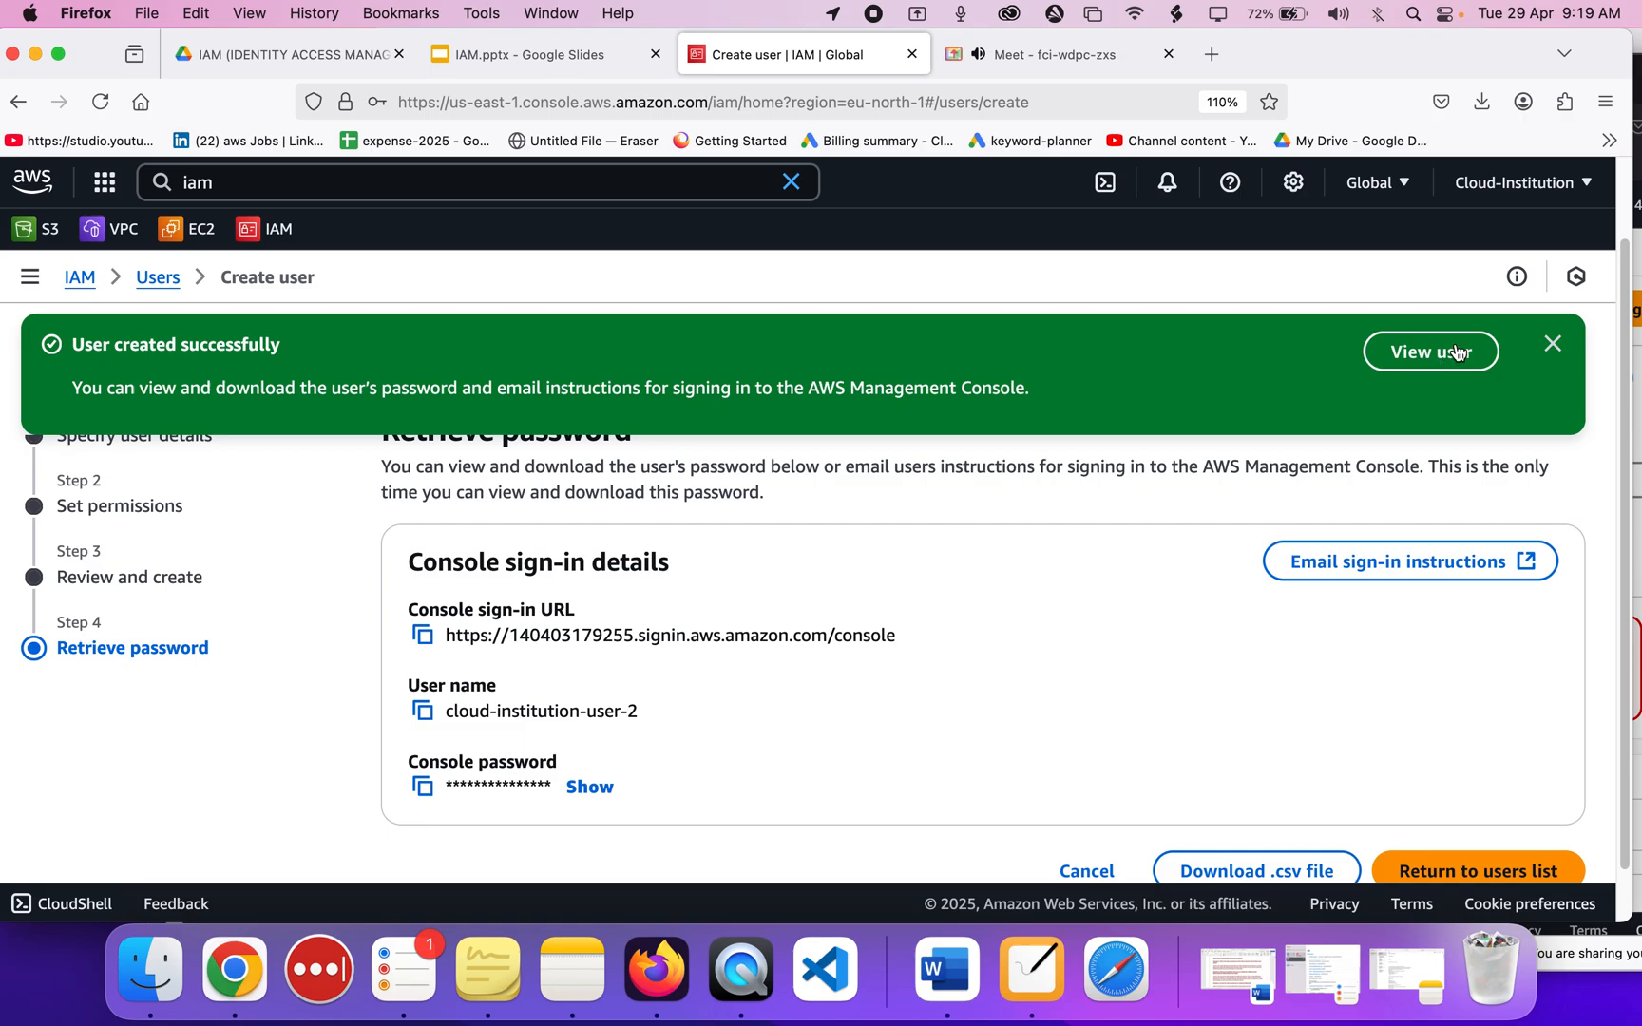
Close the account menu and copy the new user's full console sign-in URL.
left_click(1480, 200)
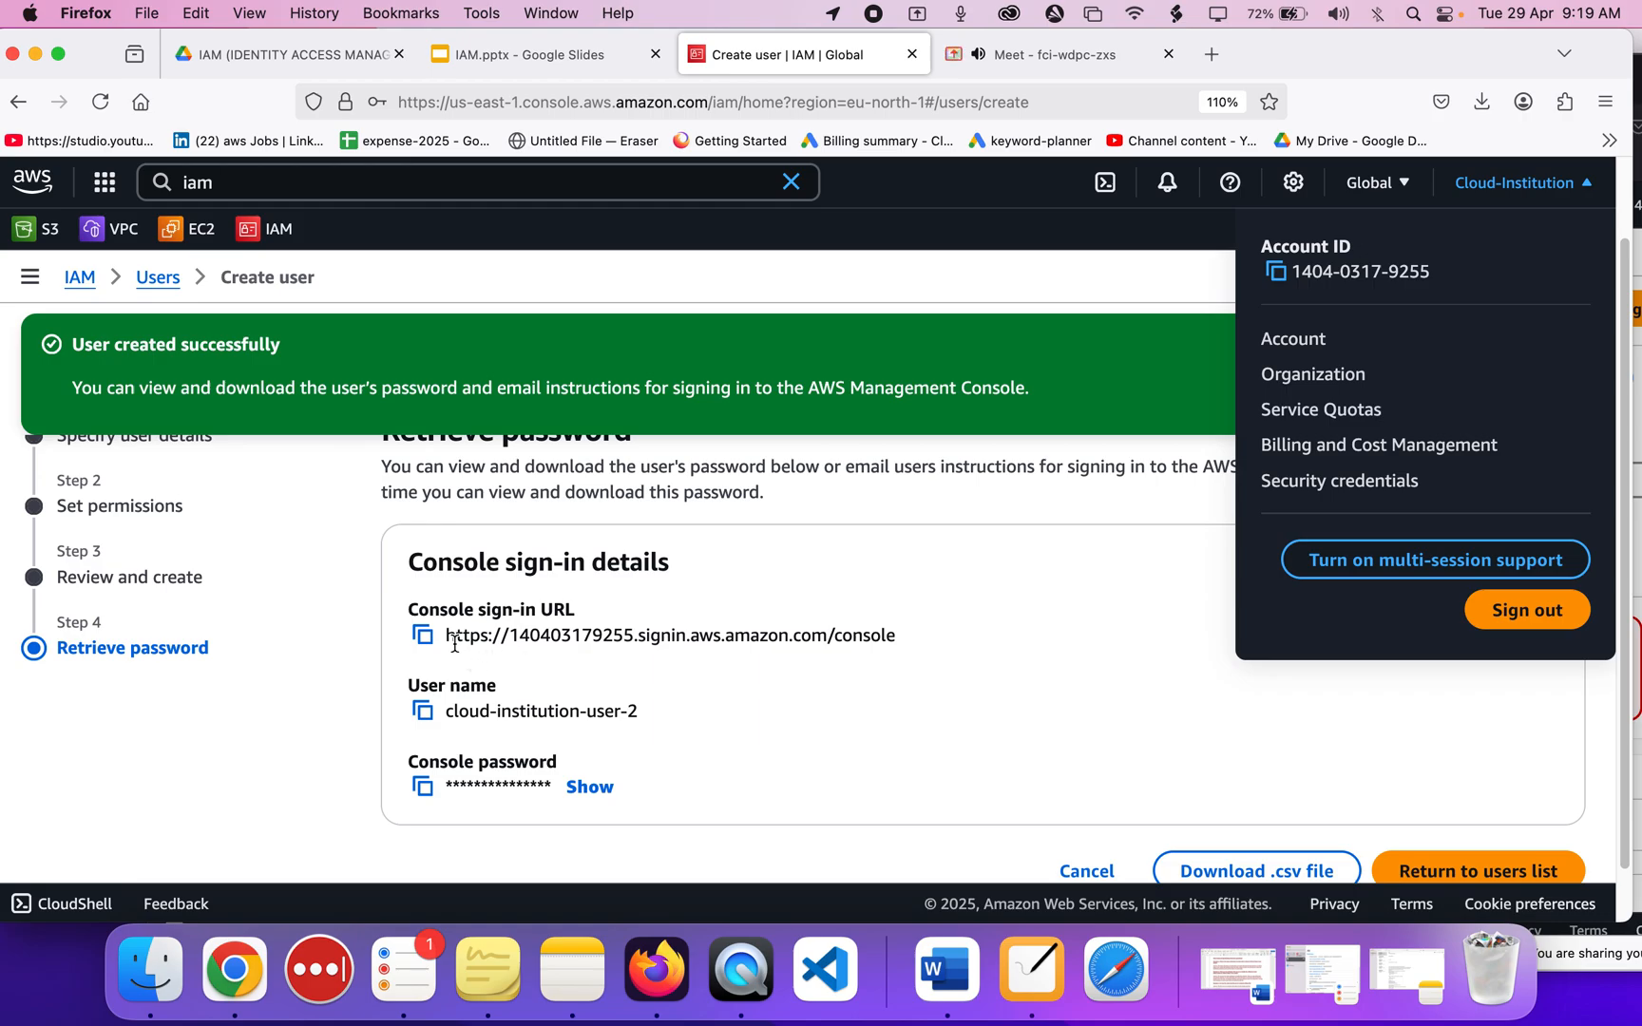
double_click(708, 658)
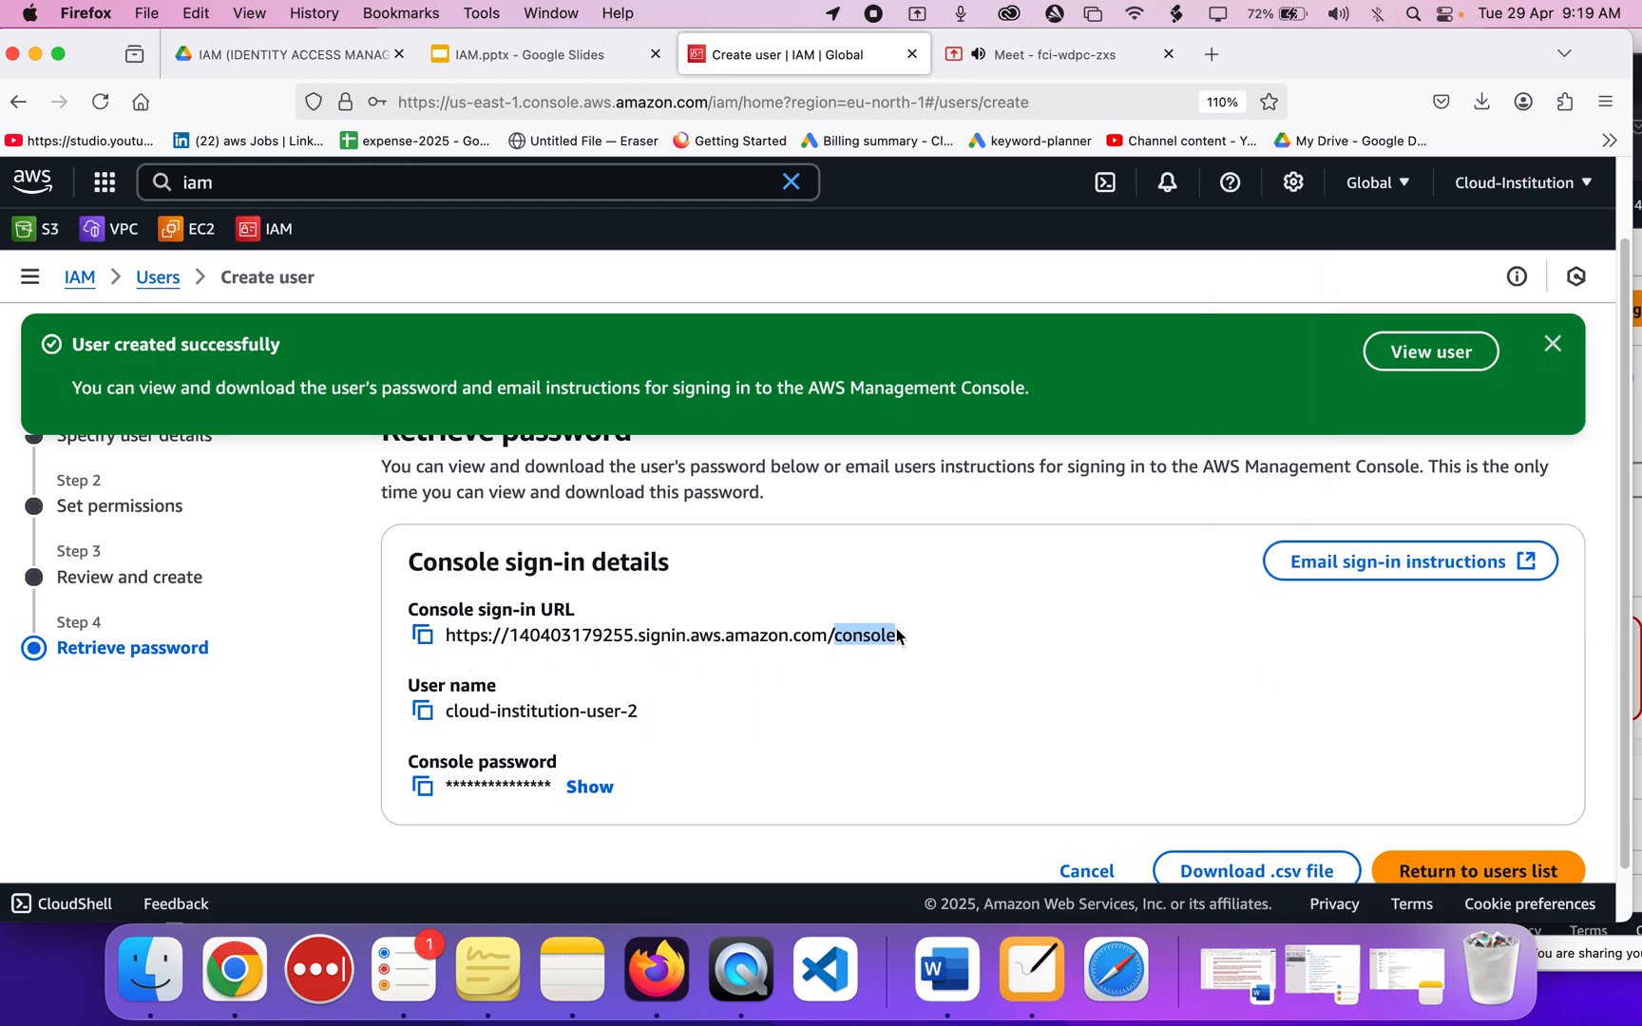
left_click_drag(902, 633, 414, 634)
left_click(436, 638)
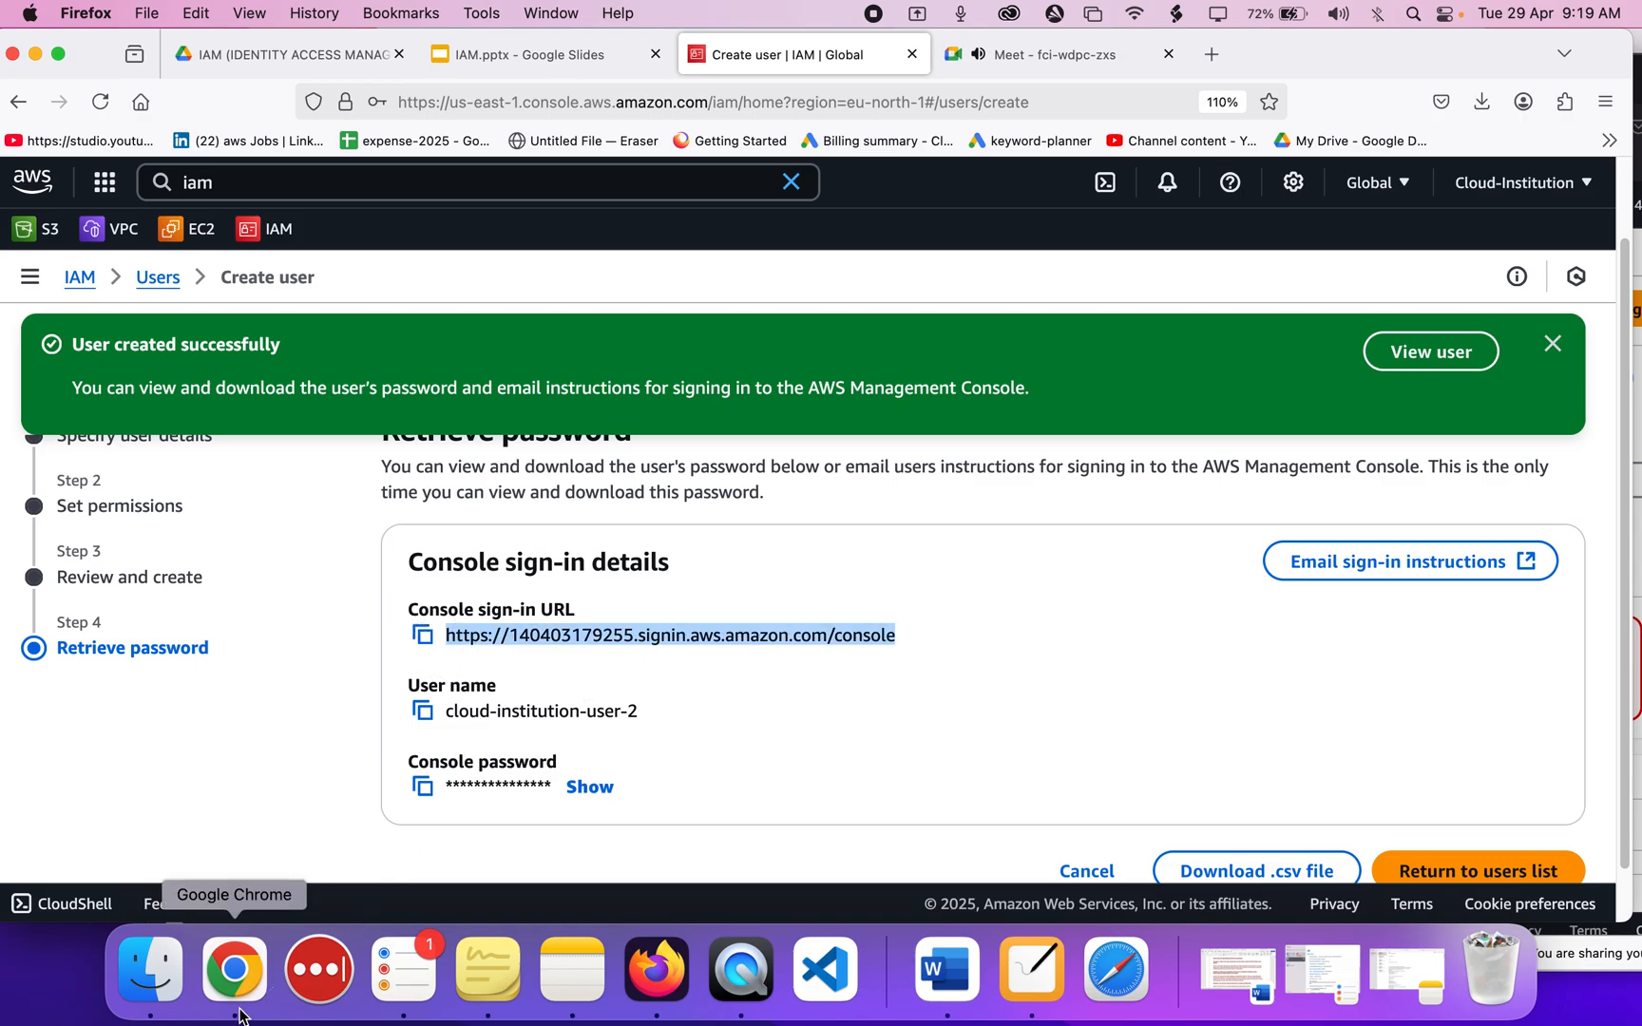
left_click(748, 733)
right_click(235, 971)
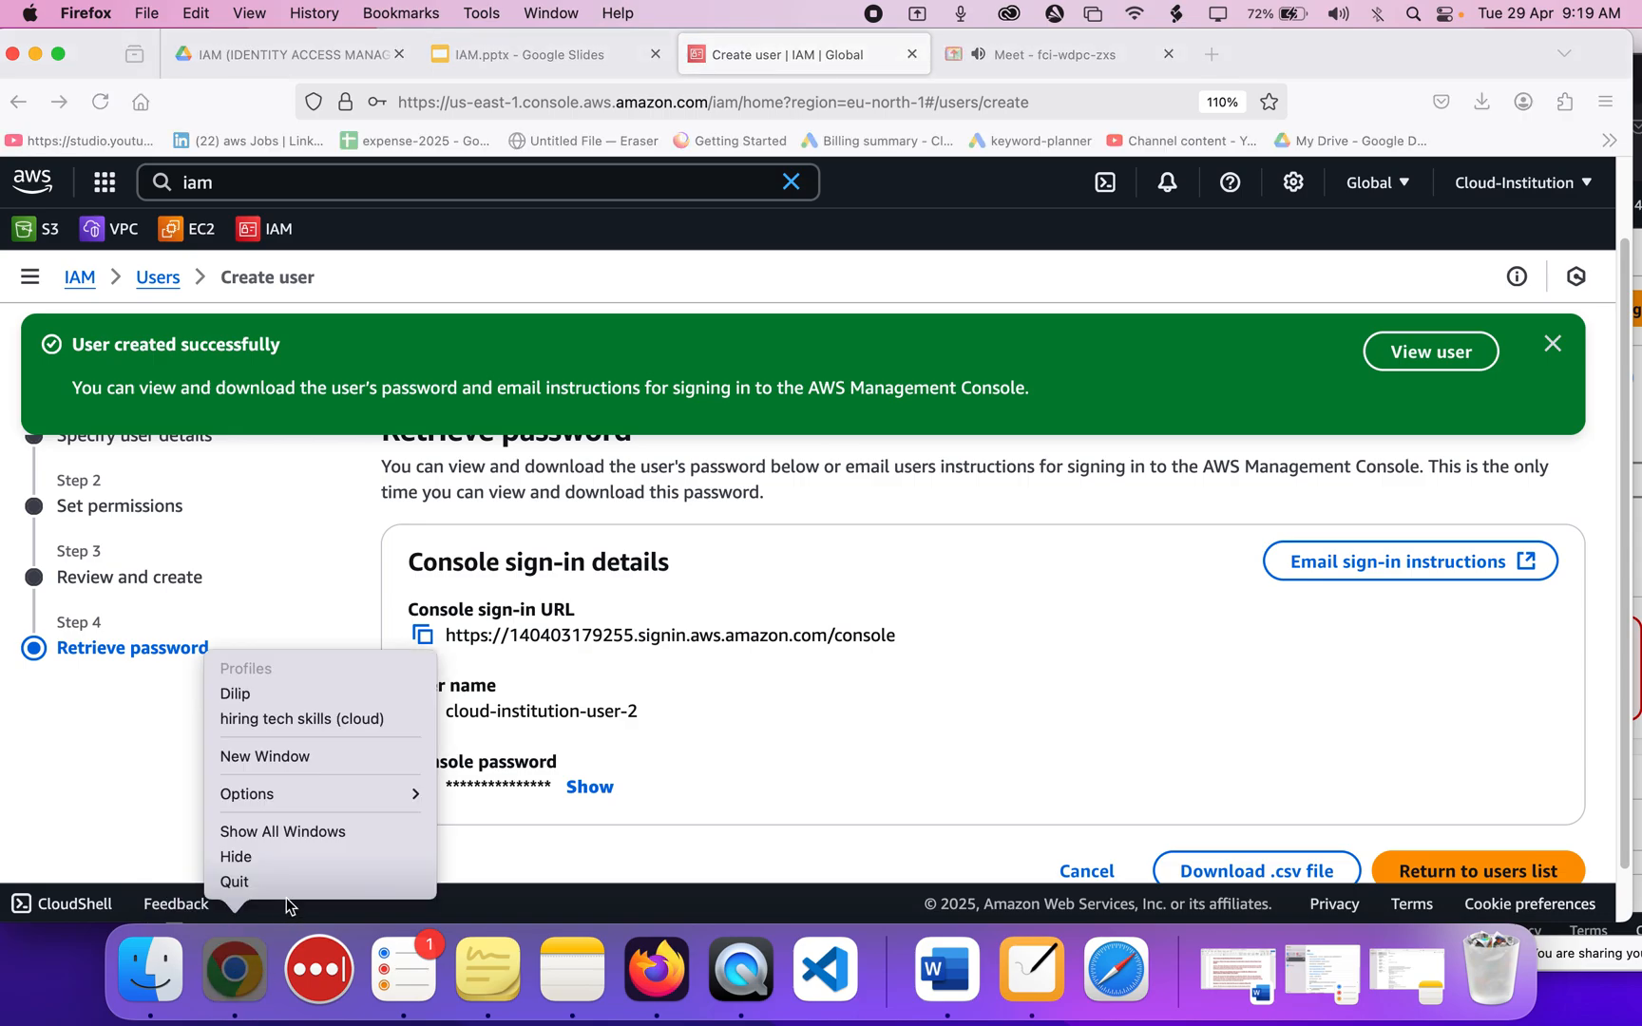
Open a maximized Google Chrome window on the cloud profile.
mouse_move(275, 784)
left_click(514, 838)
left_click(204, 958)
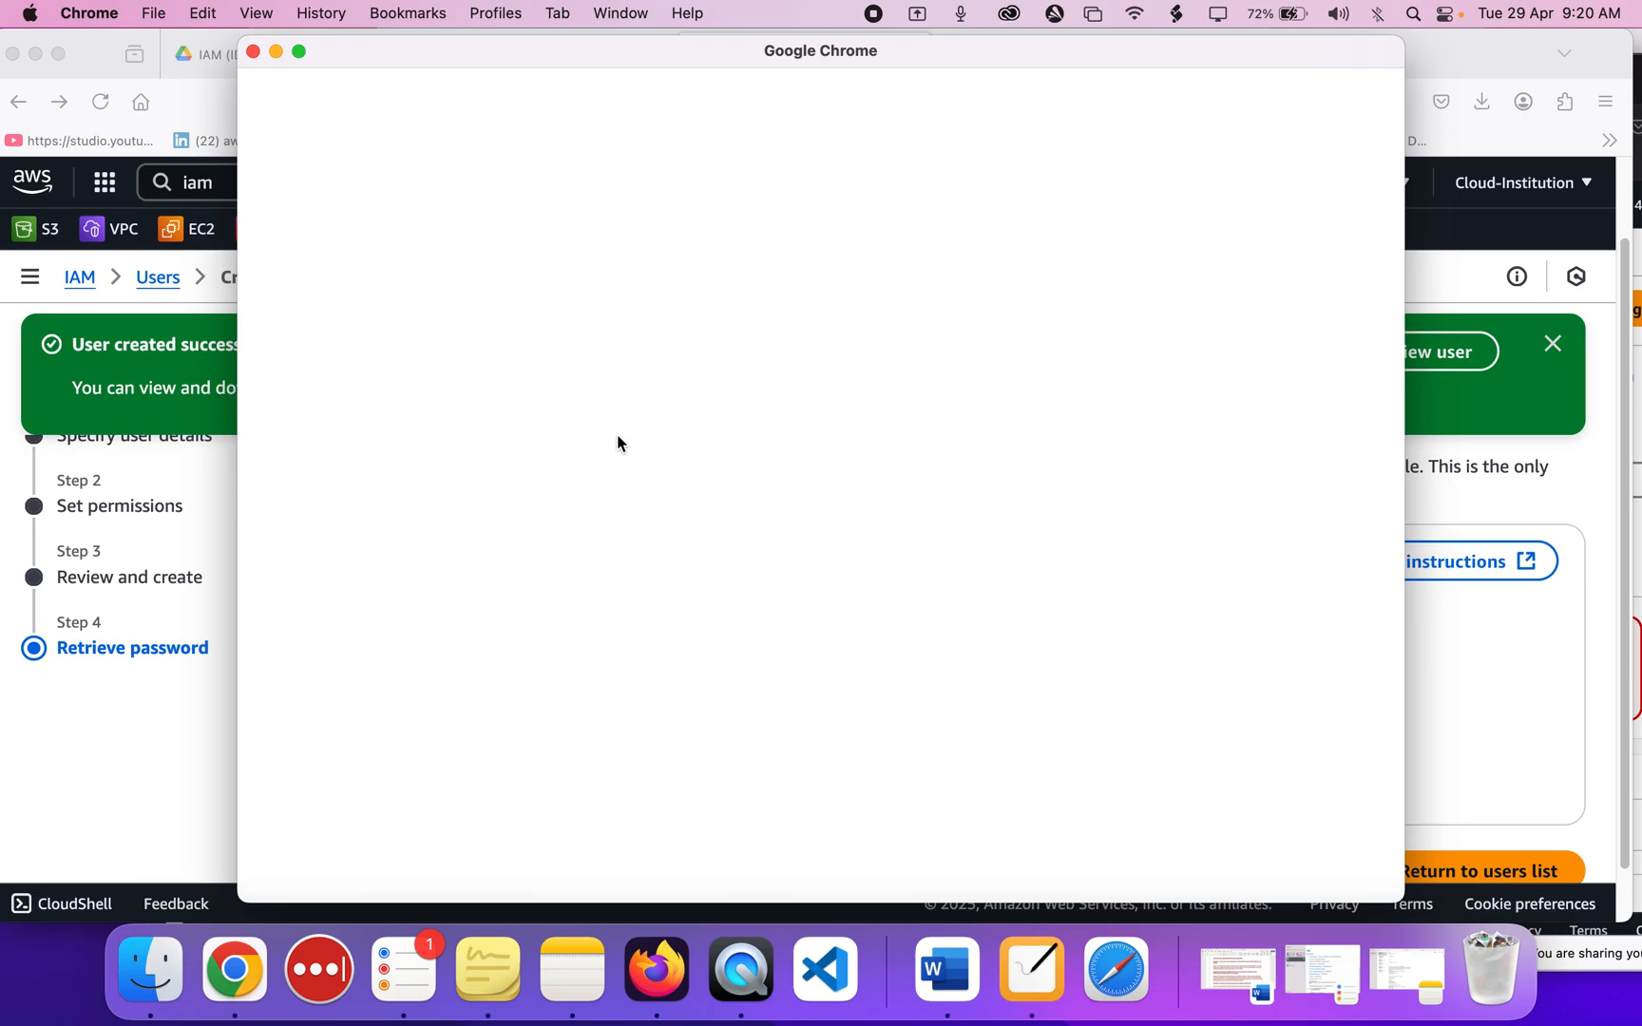
left_click(627, 525)
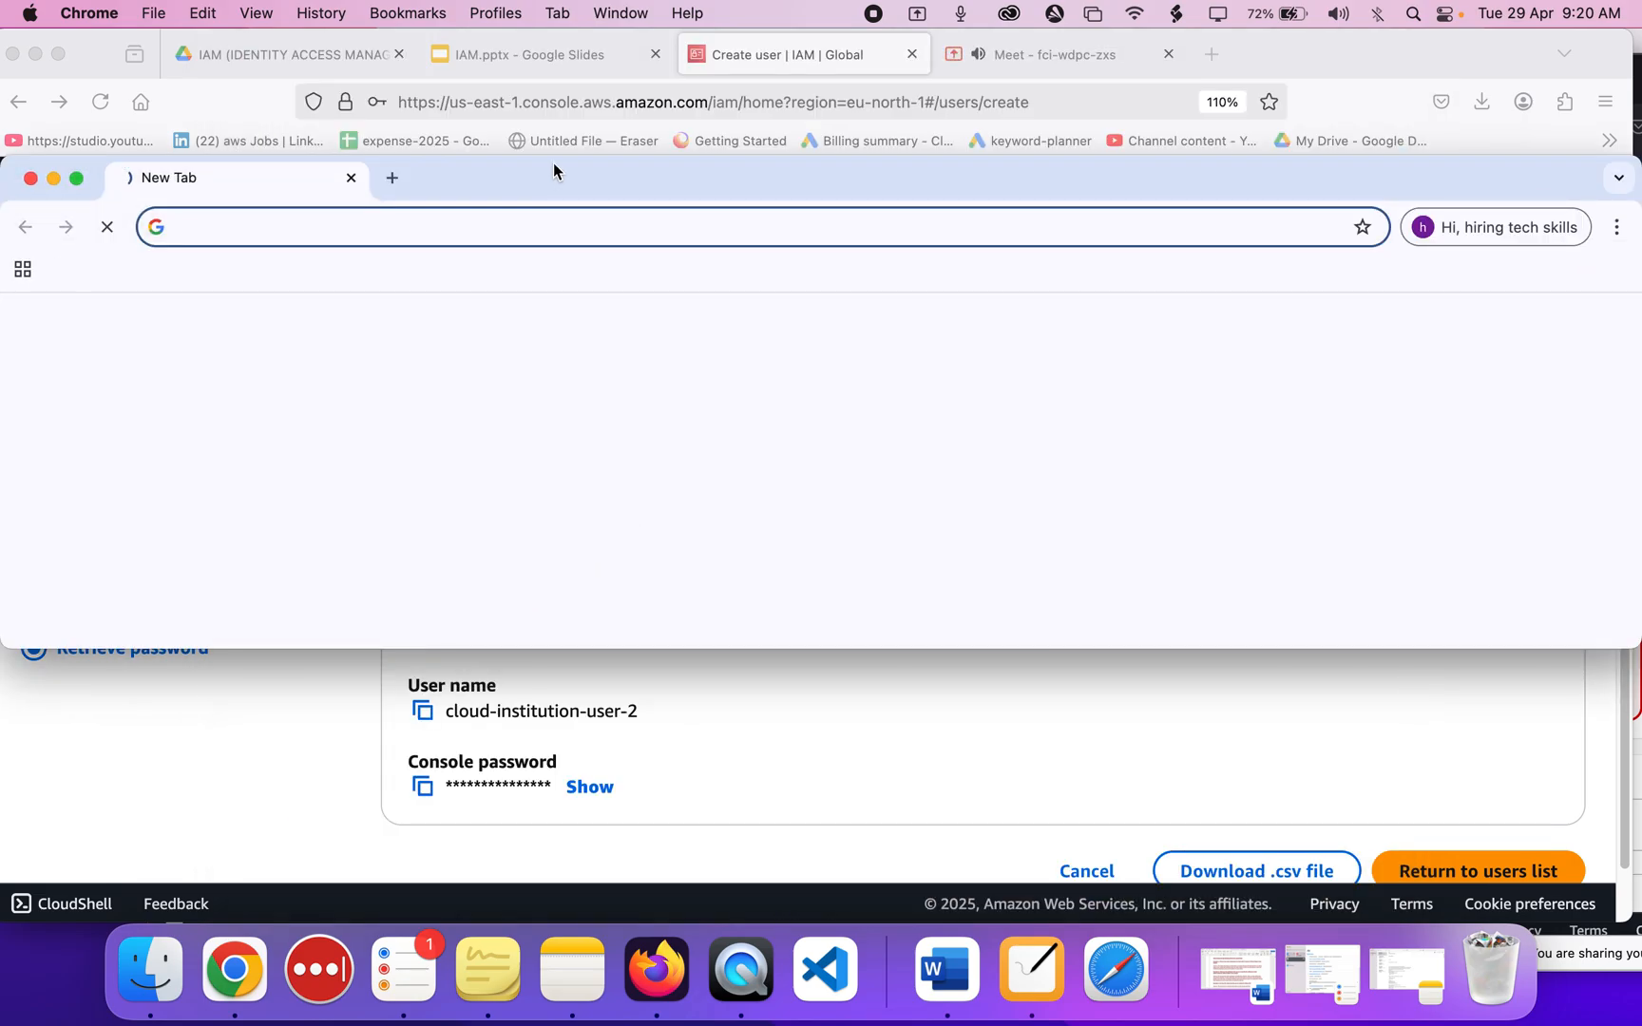
double_click(553, 171)
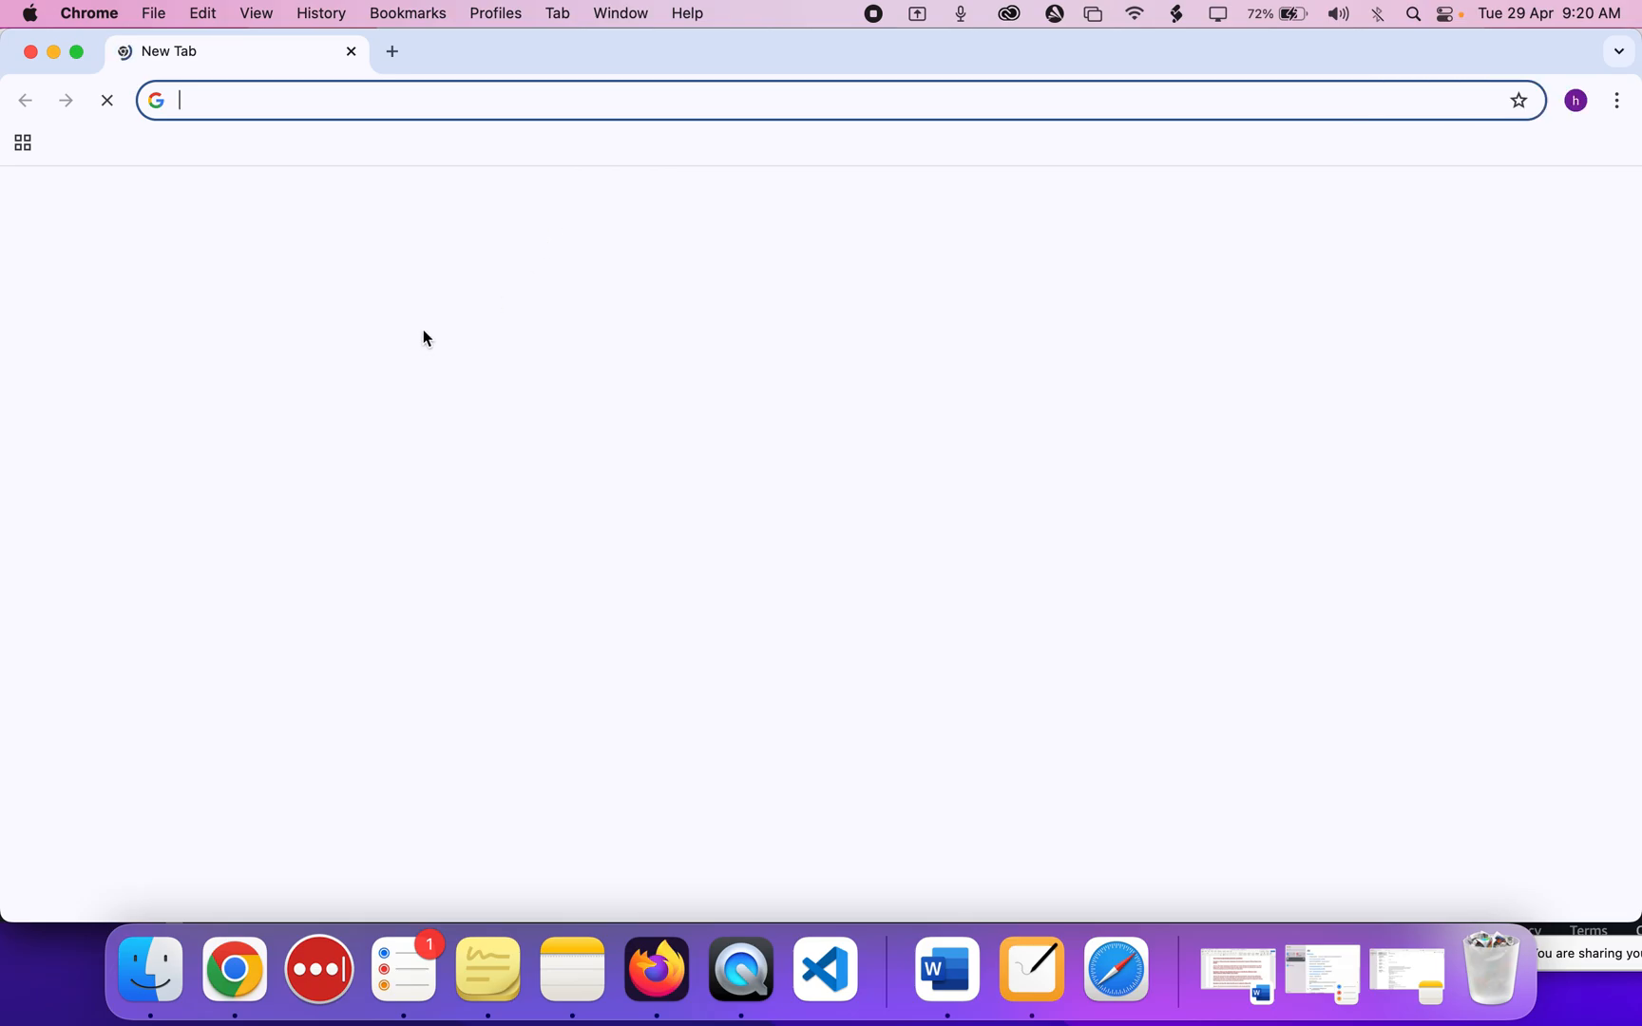
Search 'aws acount login' and open the Amazon Web Services Sign-In result.
type("aws")
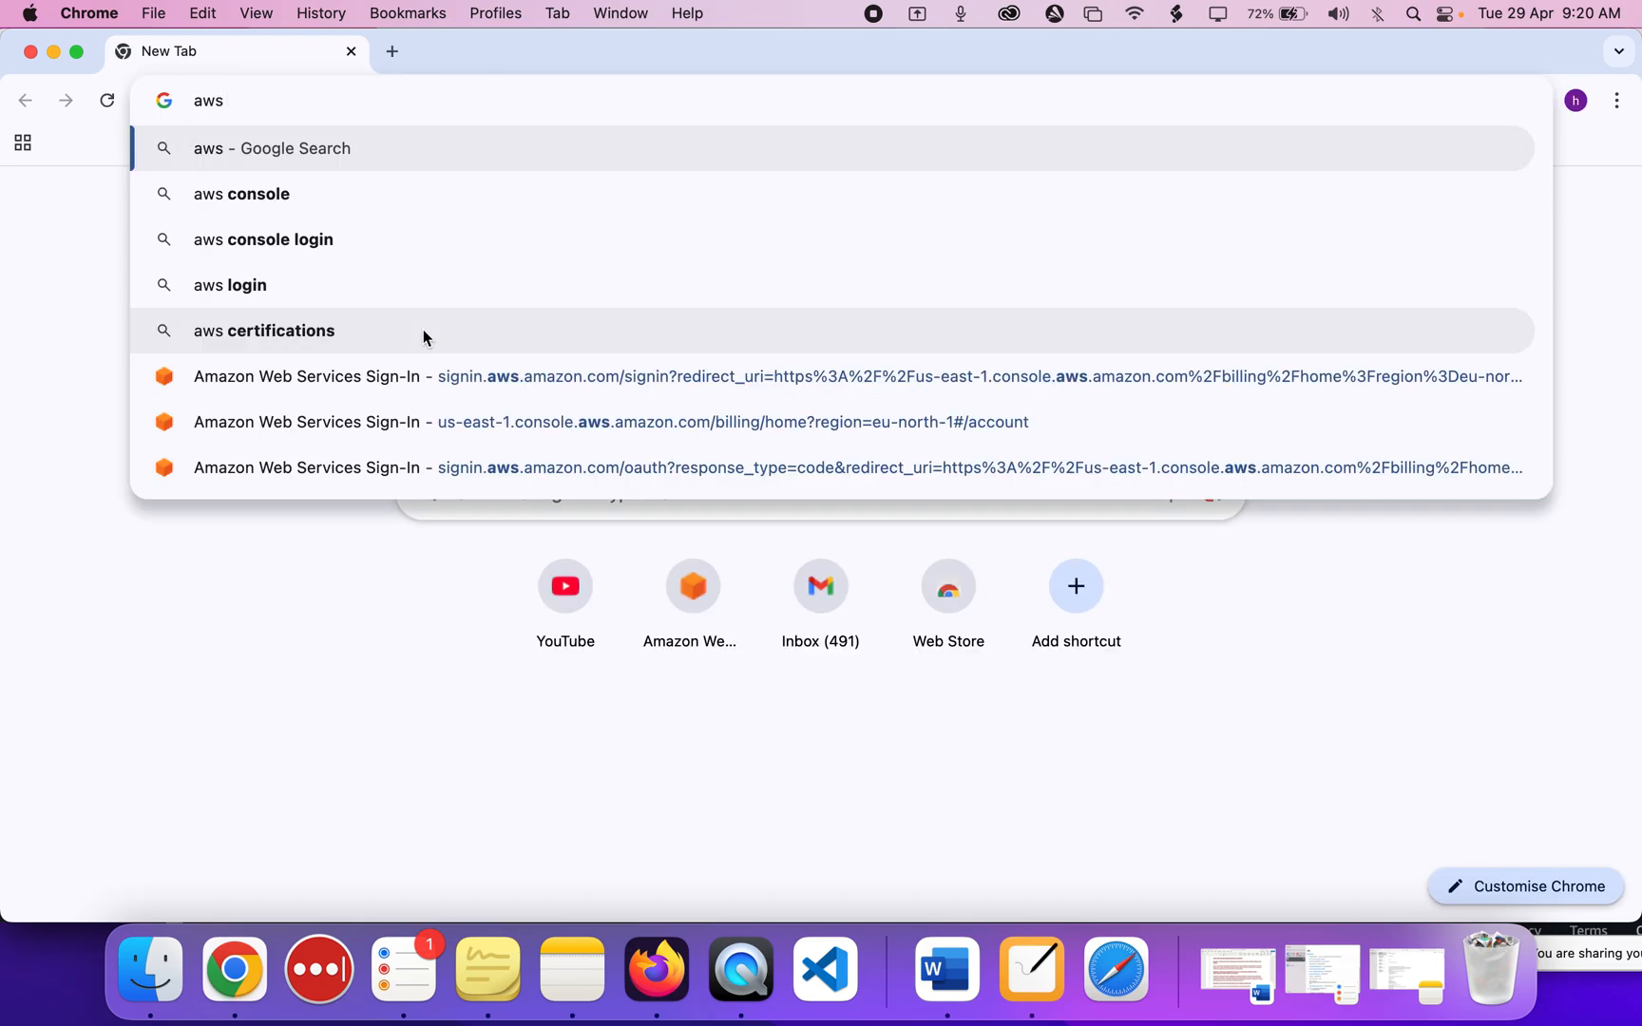
type(" acount login")
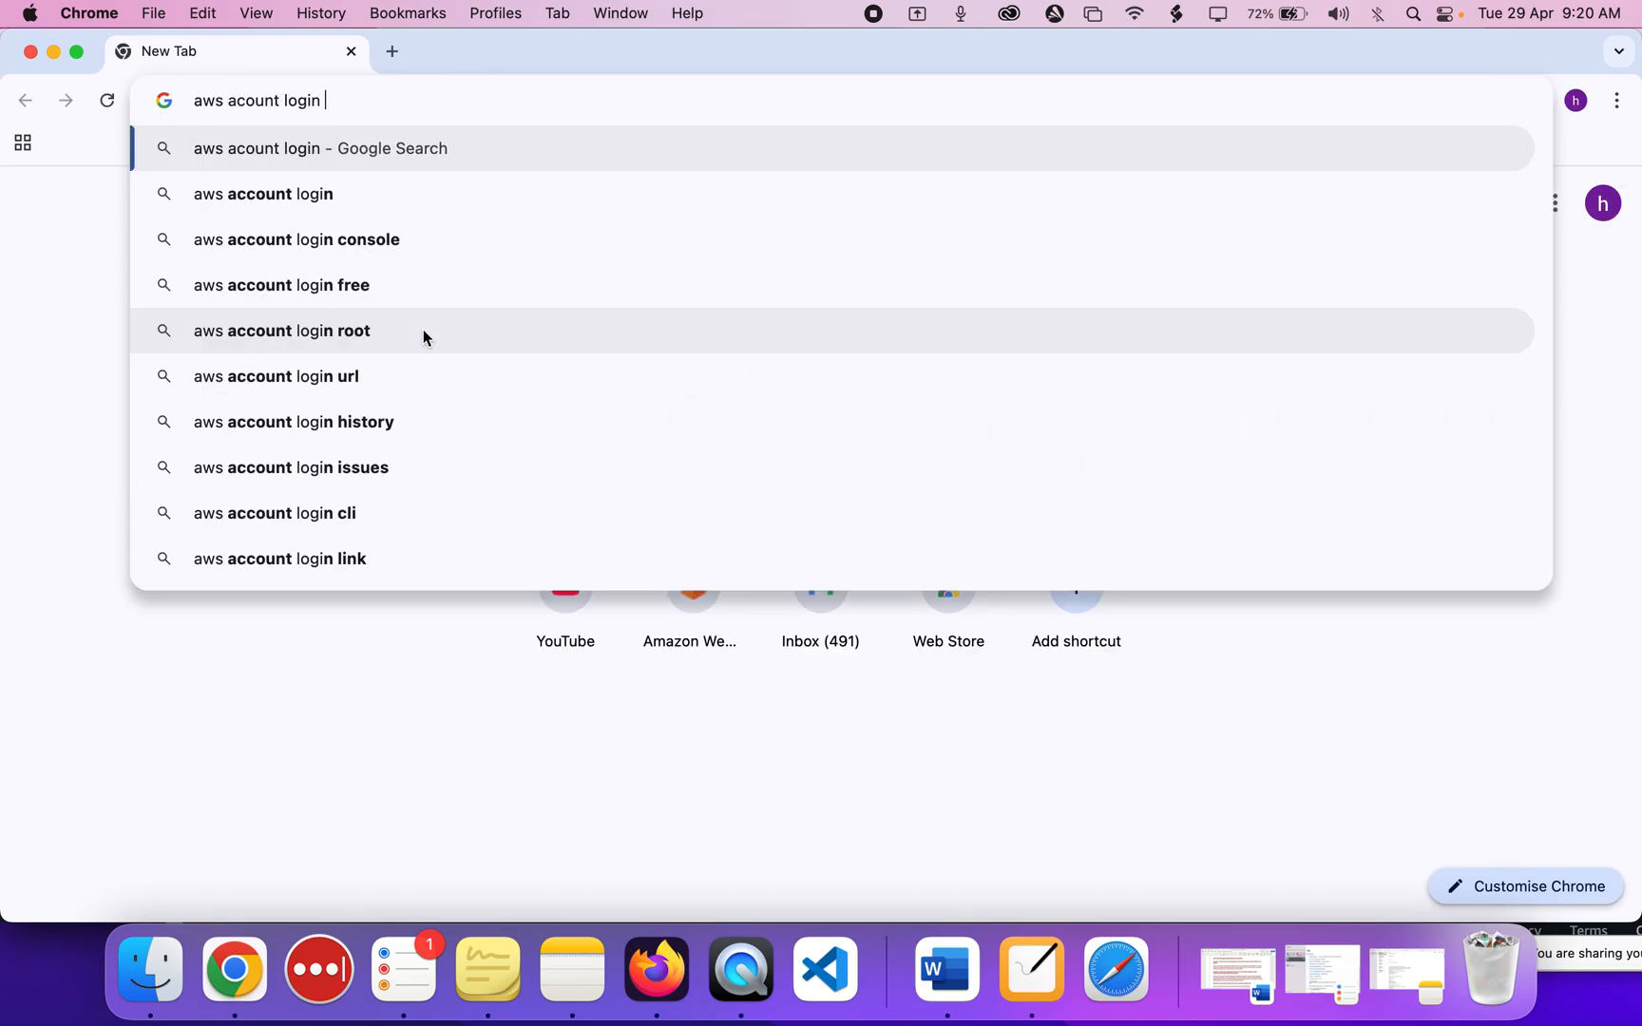
key("Return")
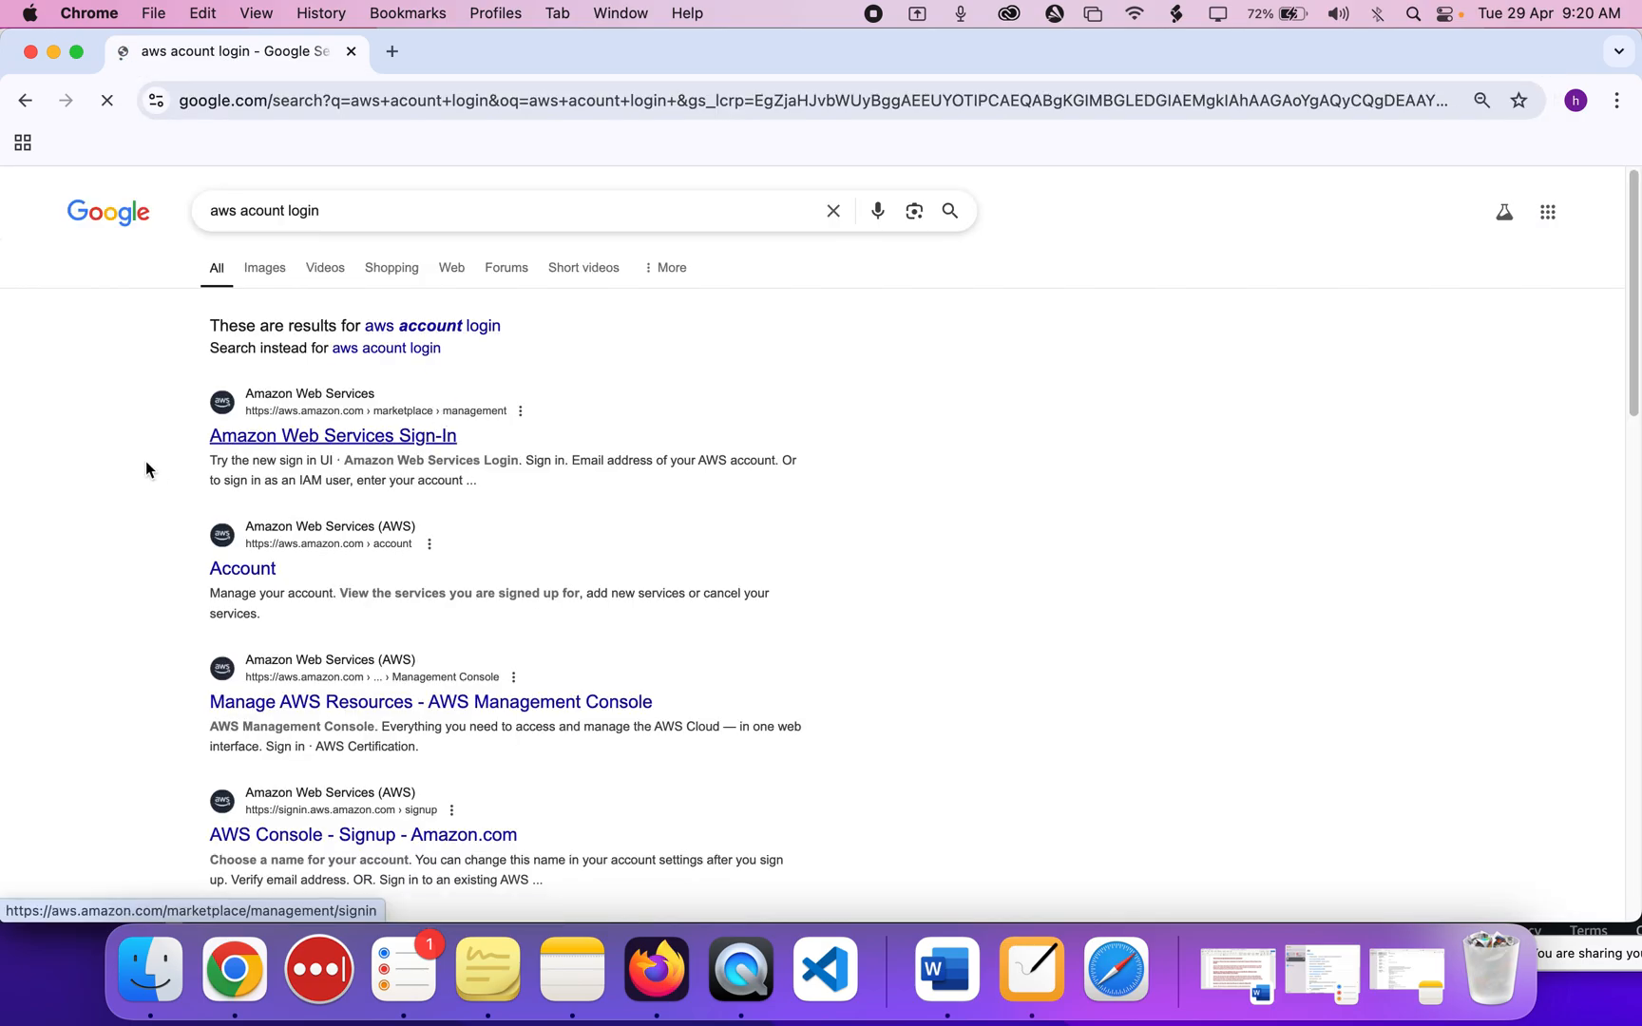
left_click(293, 437)
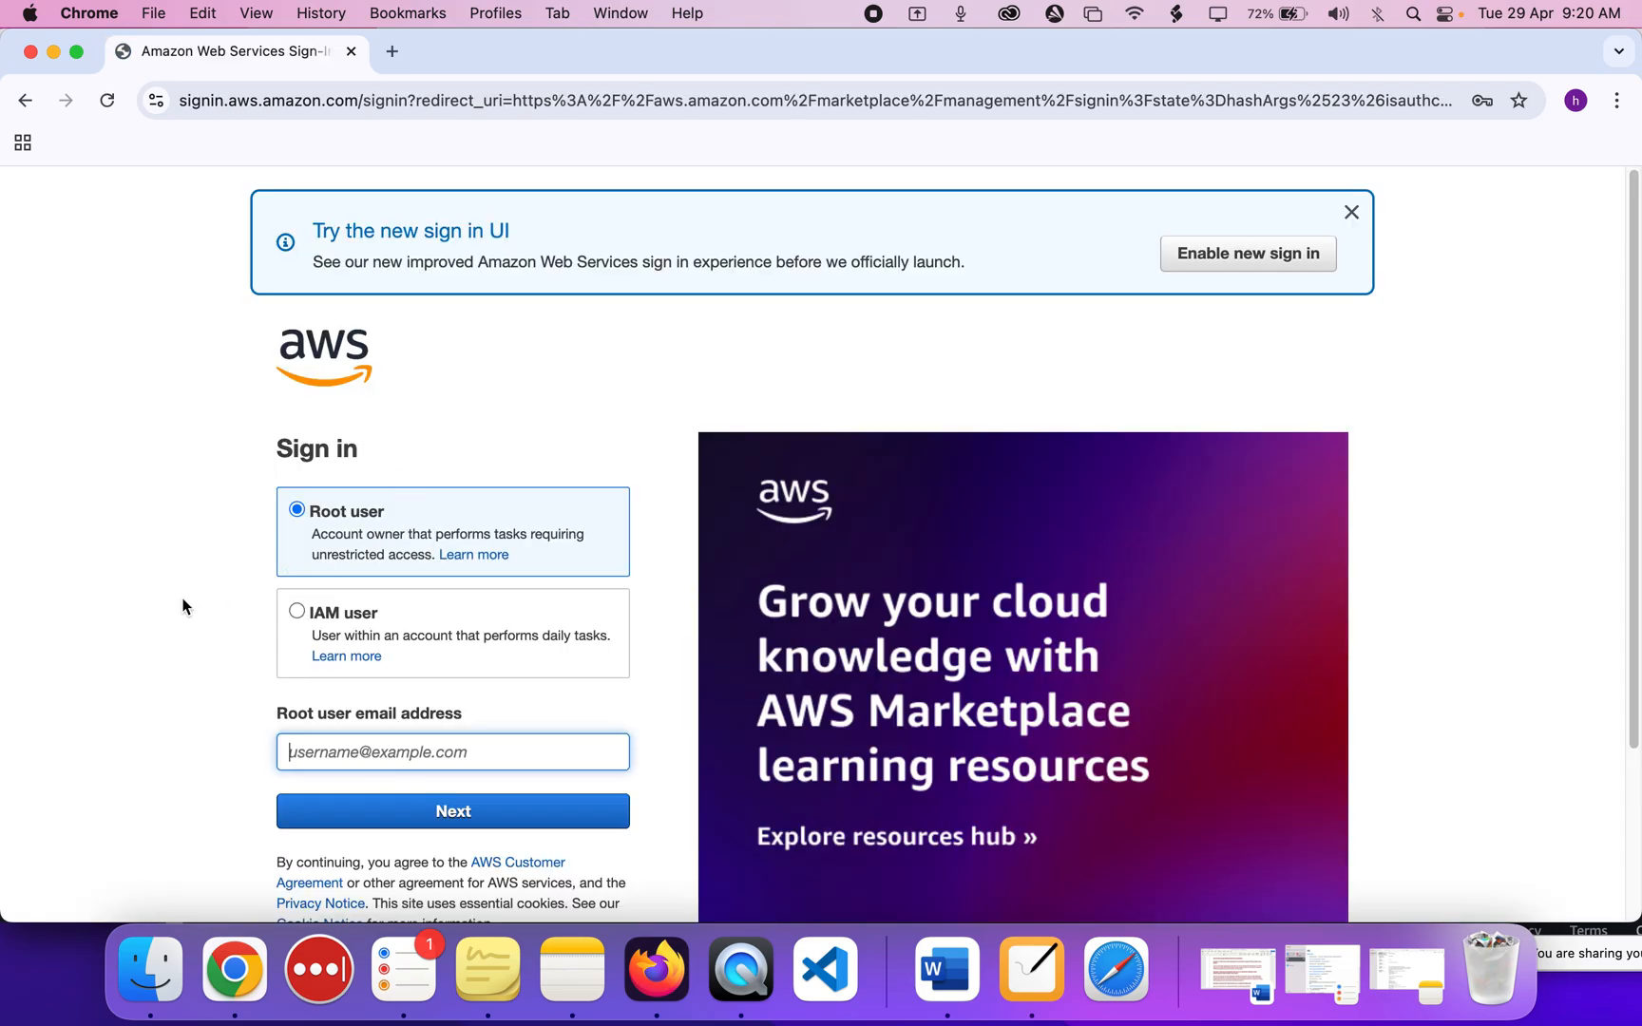
Switch the Chrome AWS sign-in page to sign in as an IAM user.
scroll(167, 608, "down", 1)
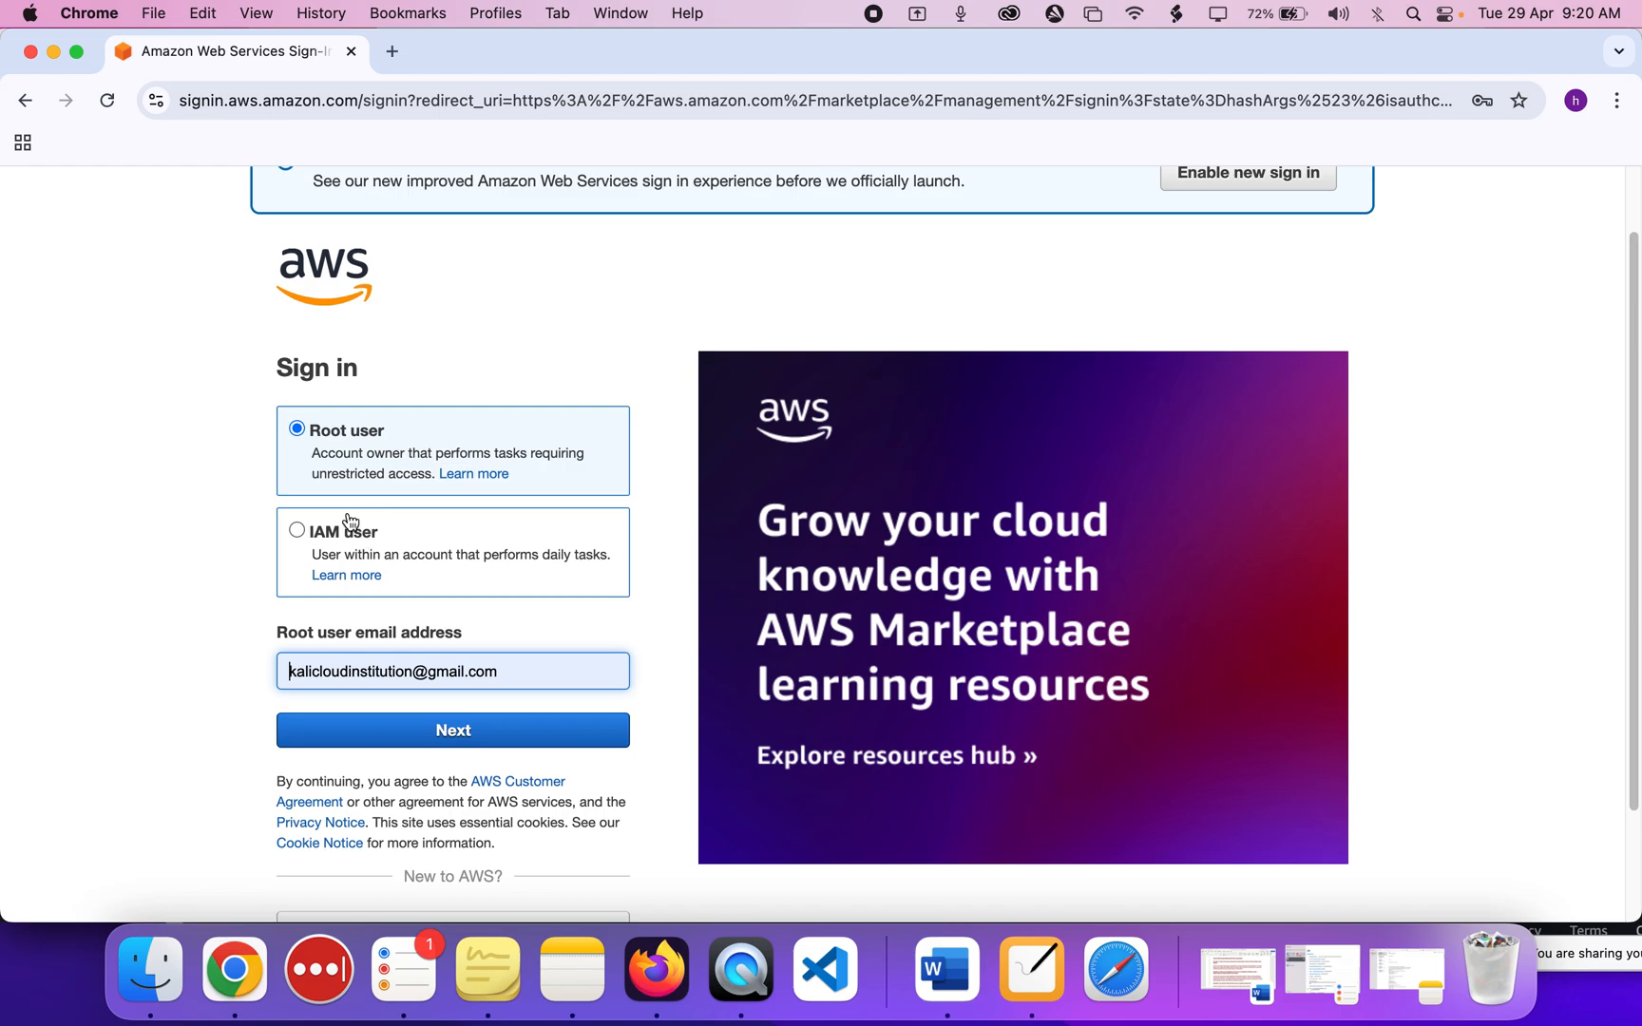
double_click(454, 667)
left_click(454, 667)
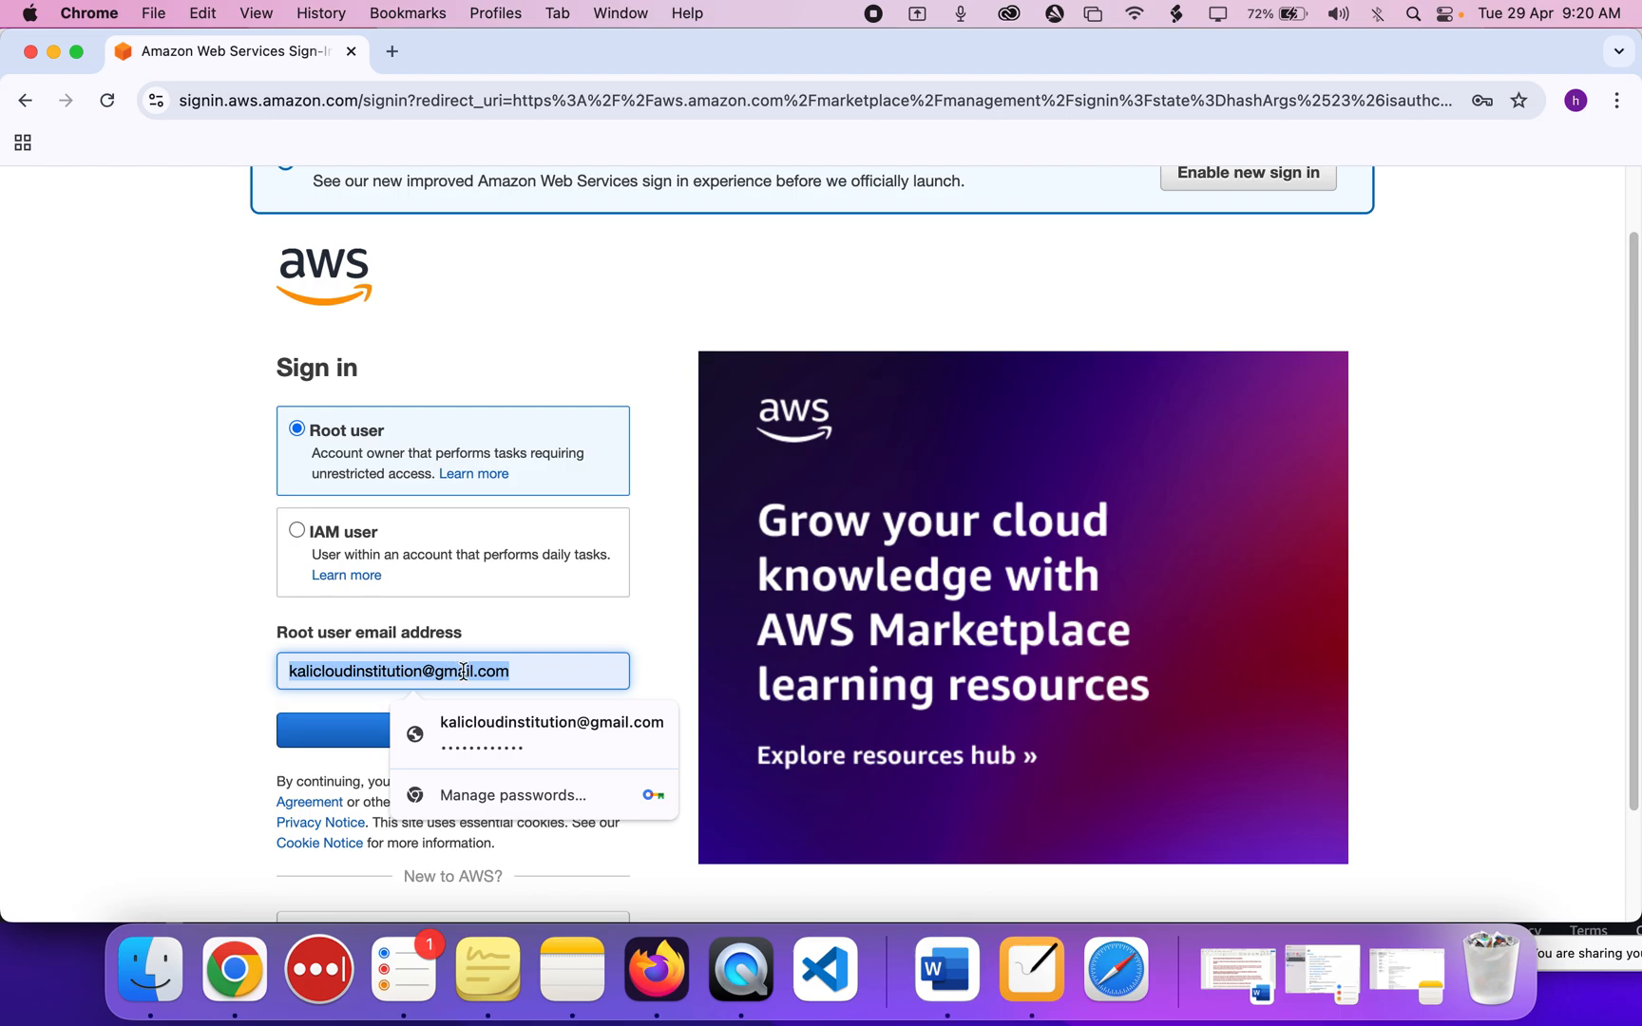
left_click(197, 678)
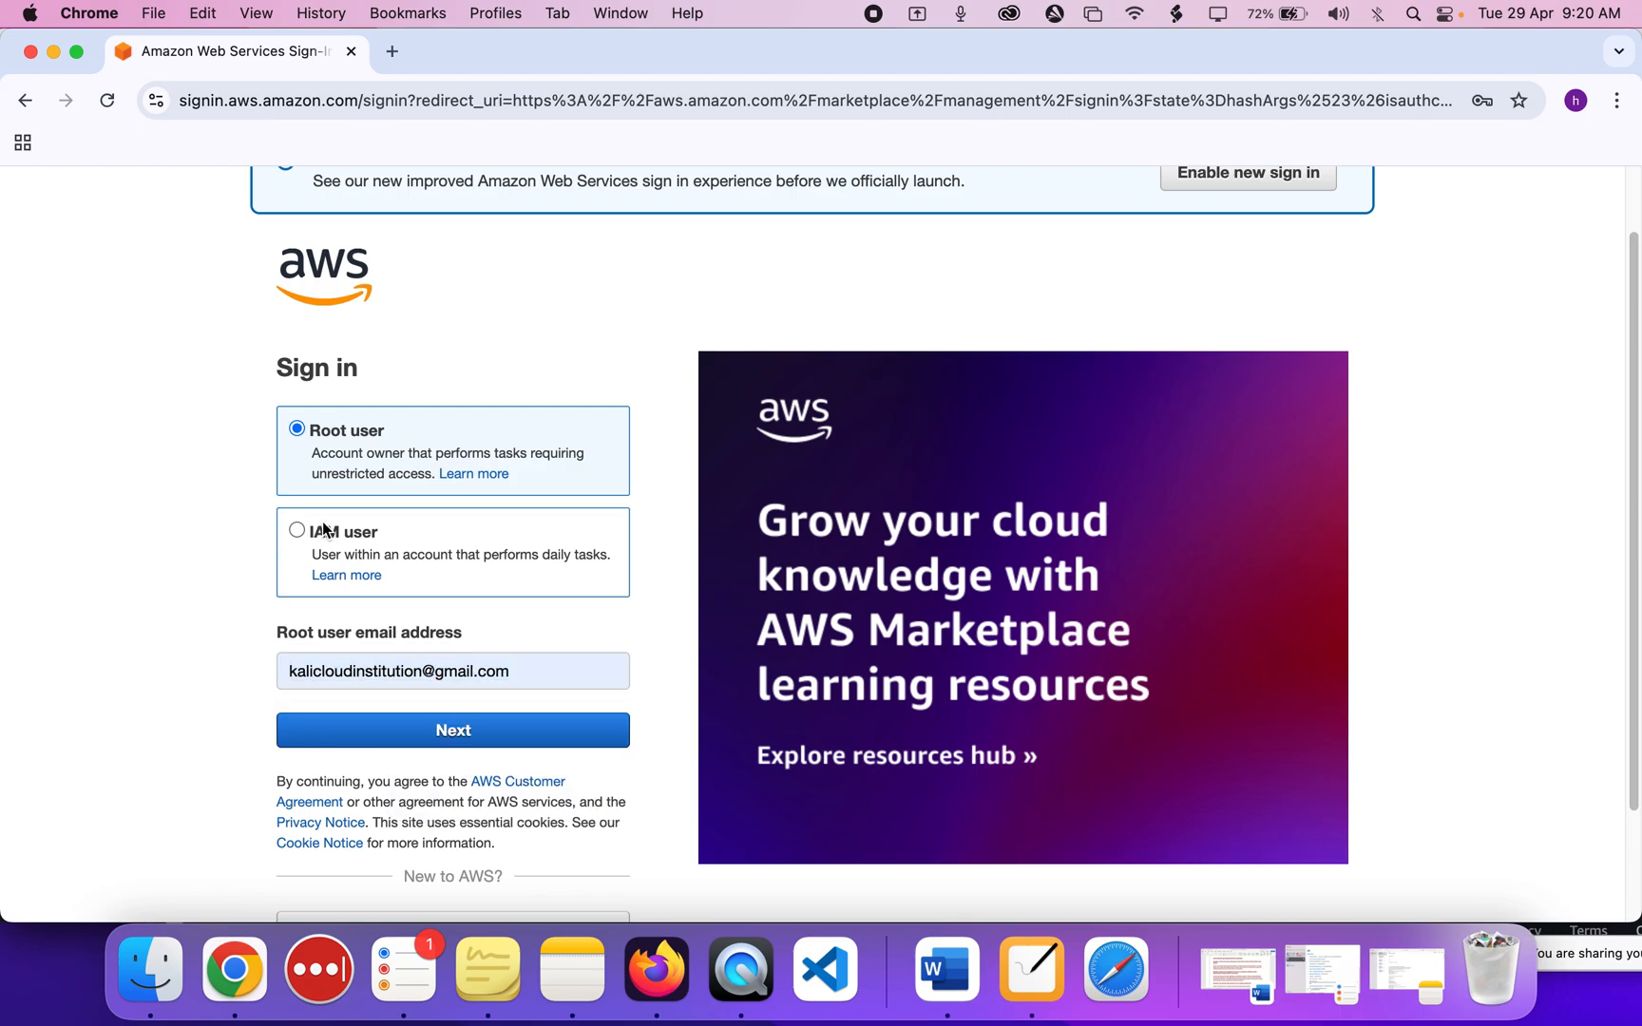
left_click(308, 542)
scroll(309, 538, "down", 3)
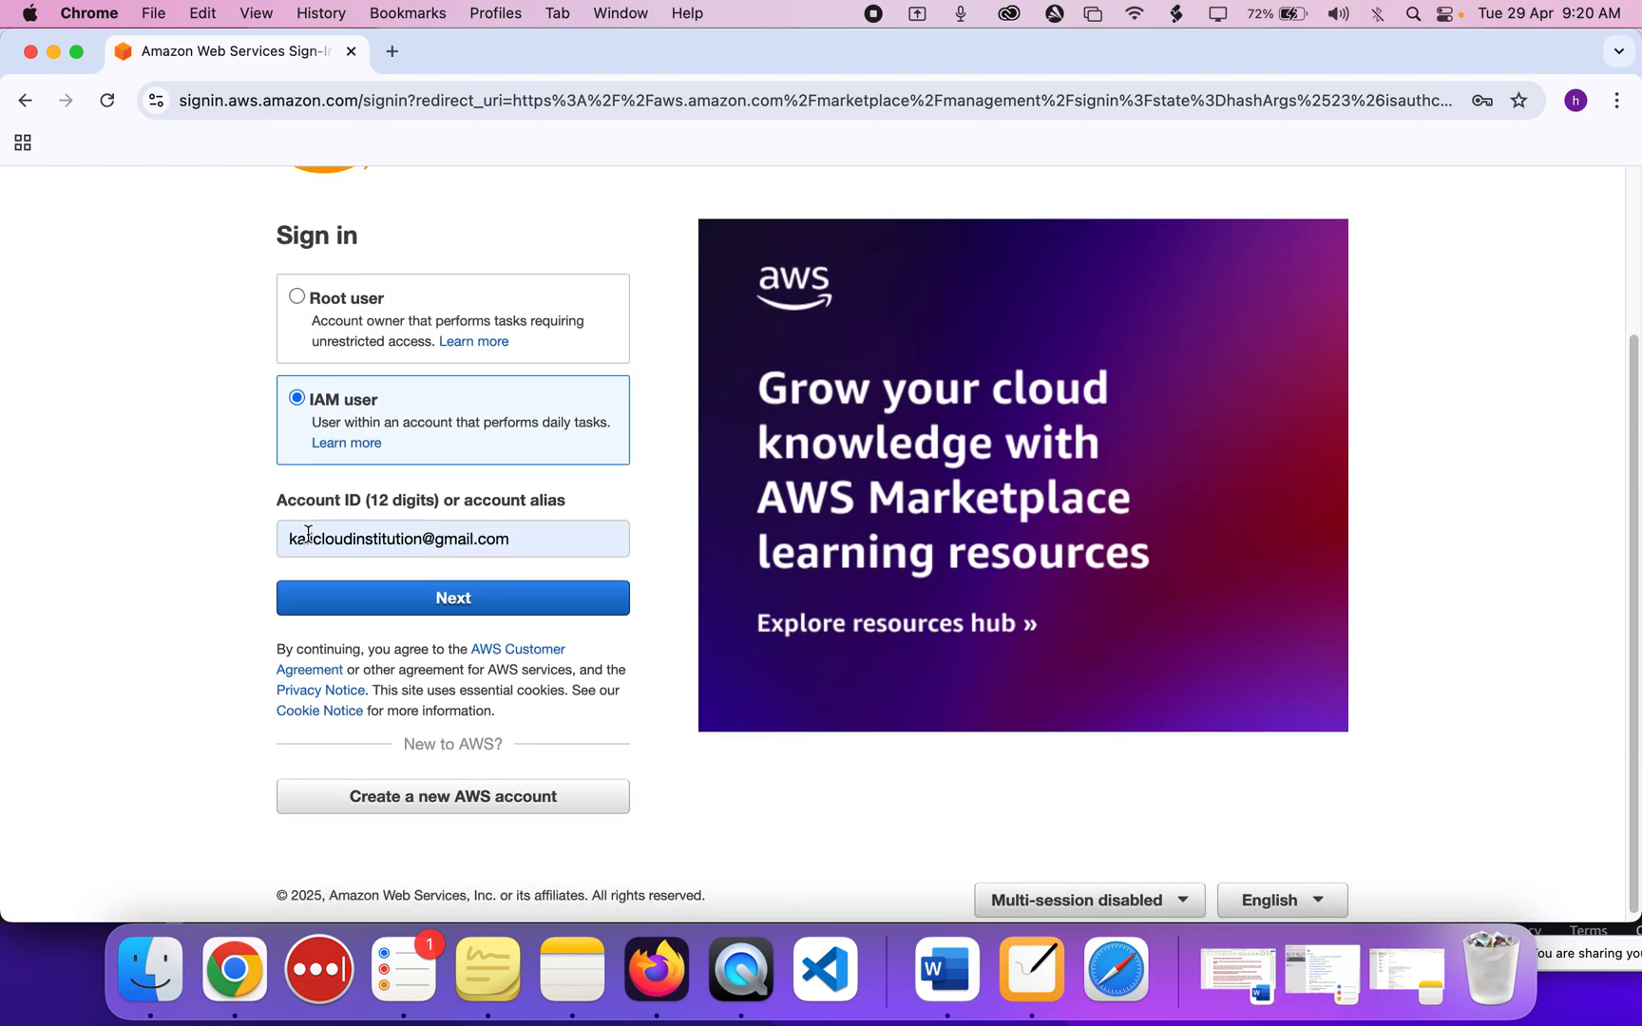
left_click(366, 545)
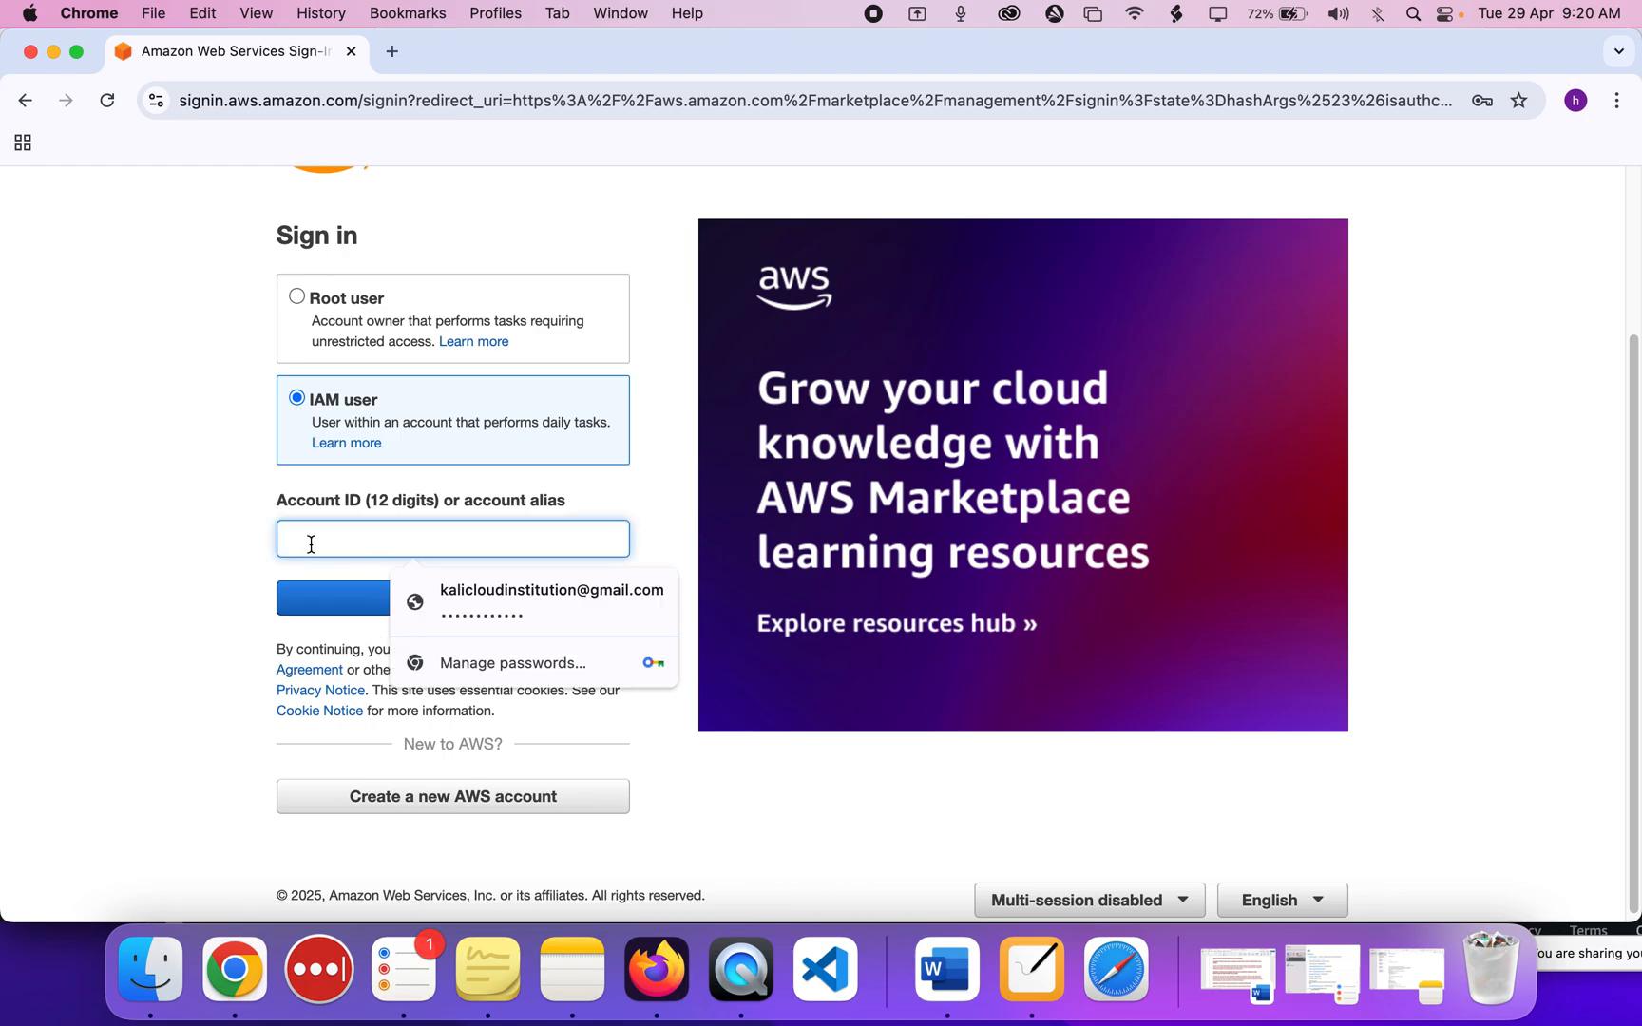
left_click_drag(268, 505, 460, 505)
triple_click(460, 505)
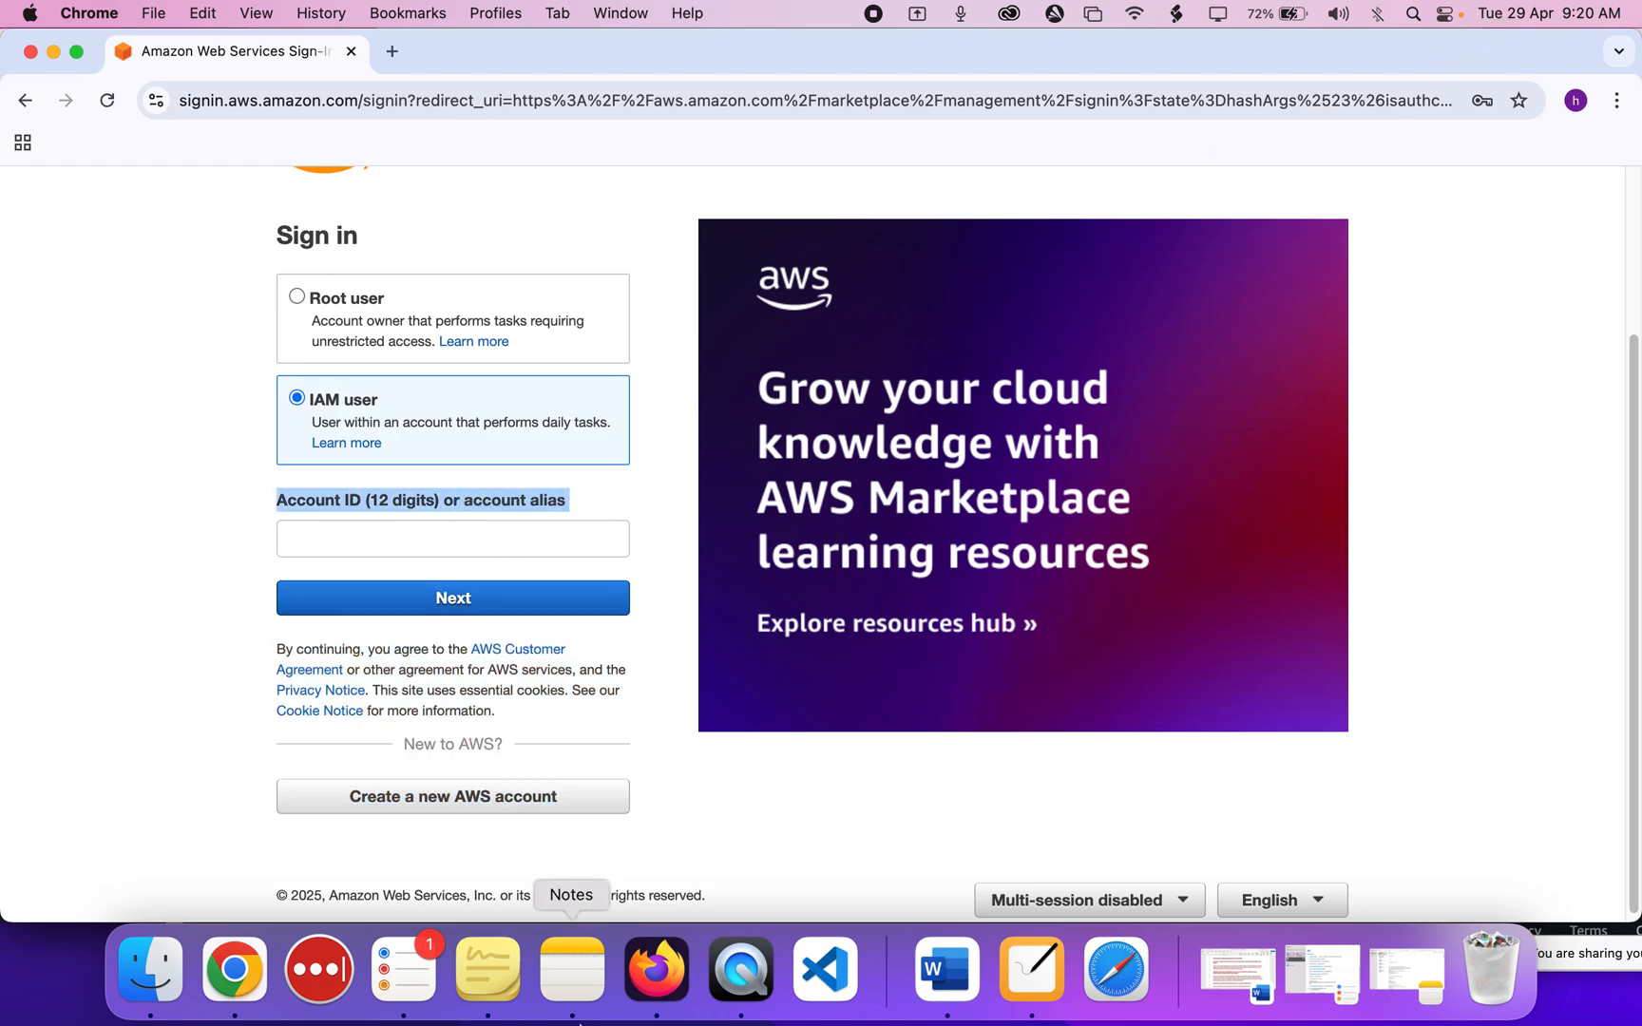
Copy the account ID from the IAM console and paste it into the sign-in form.
left_click(647, 998)
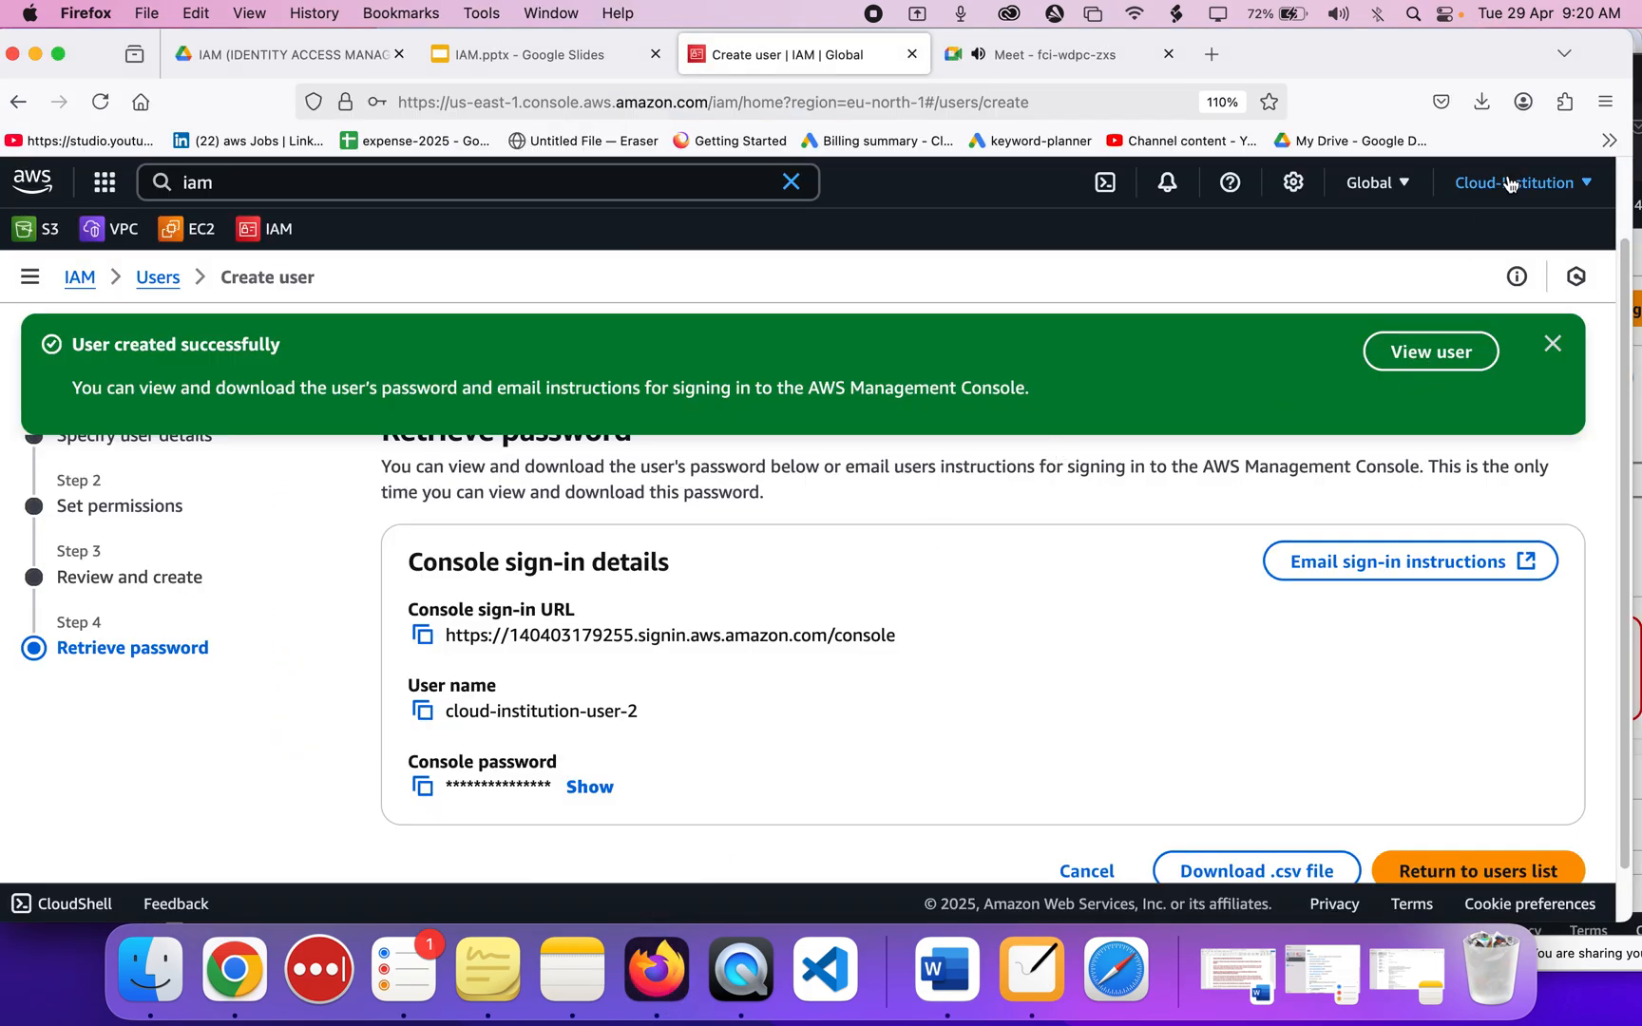
left_click(1511, 183)
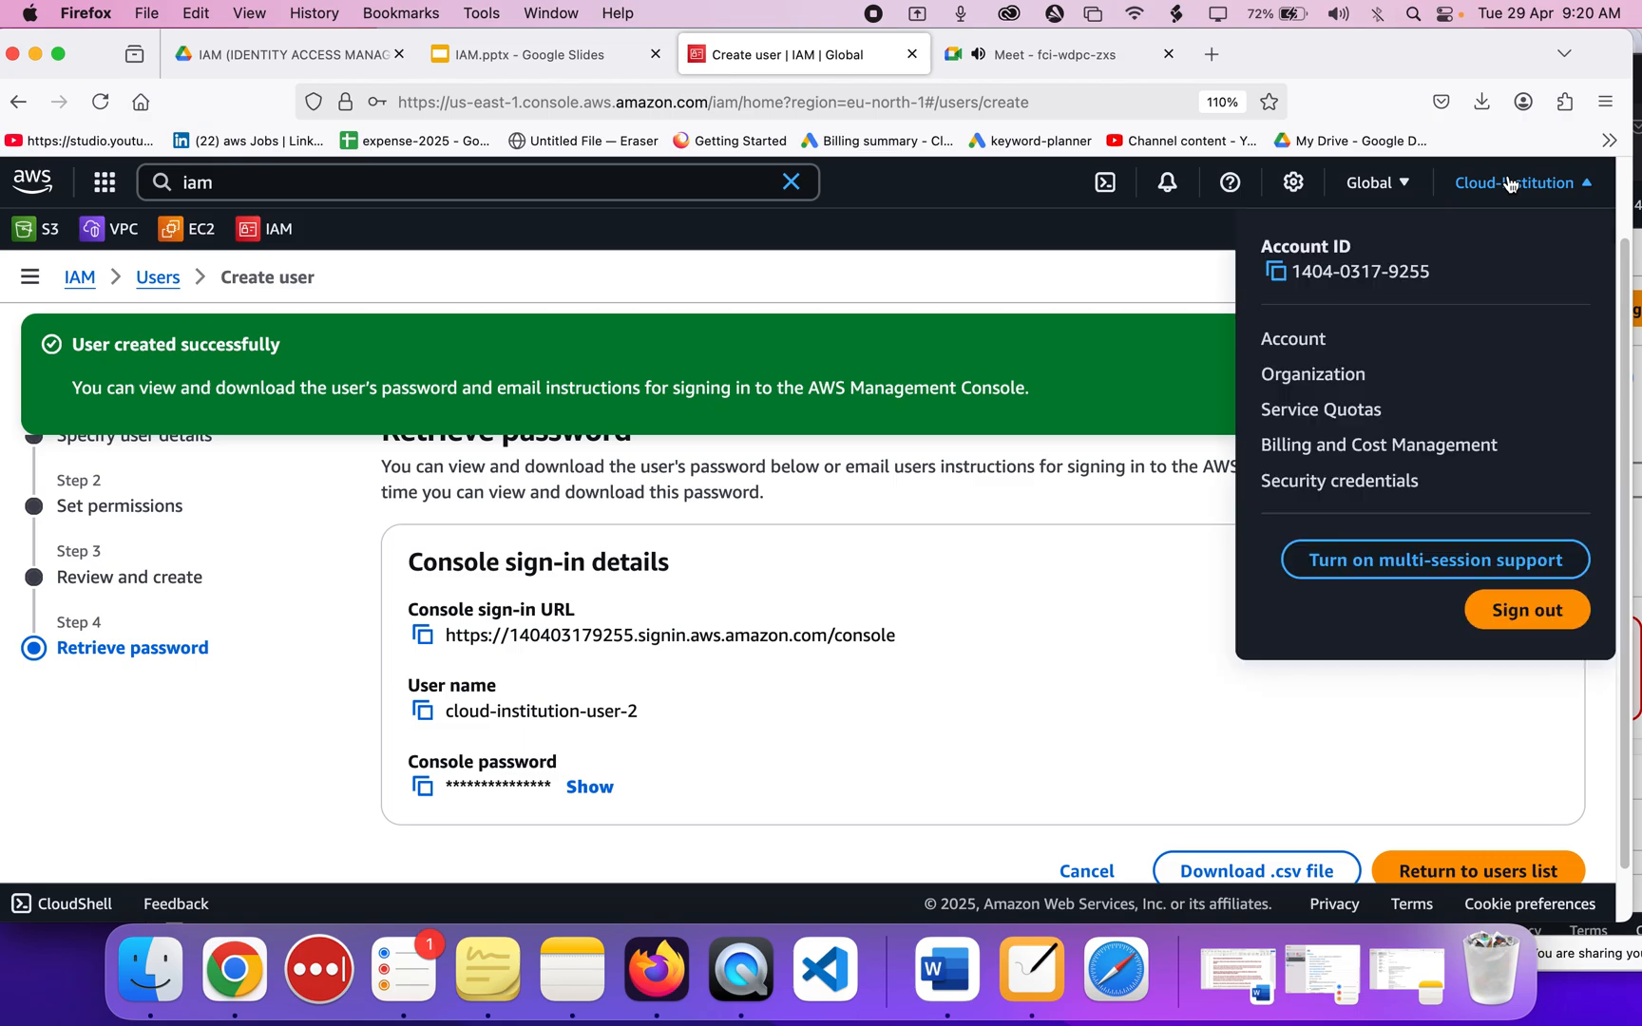
left_click(1277, 273)
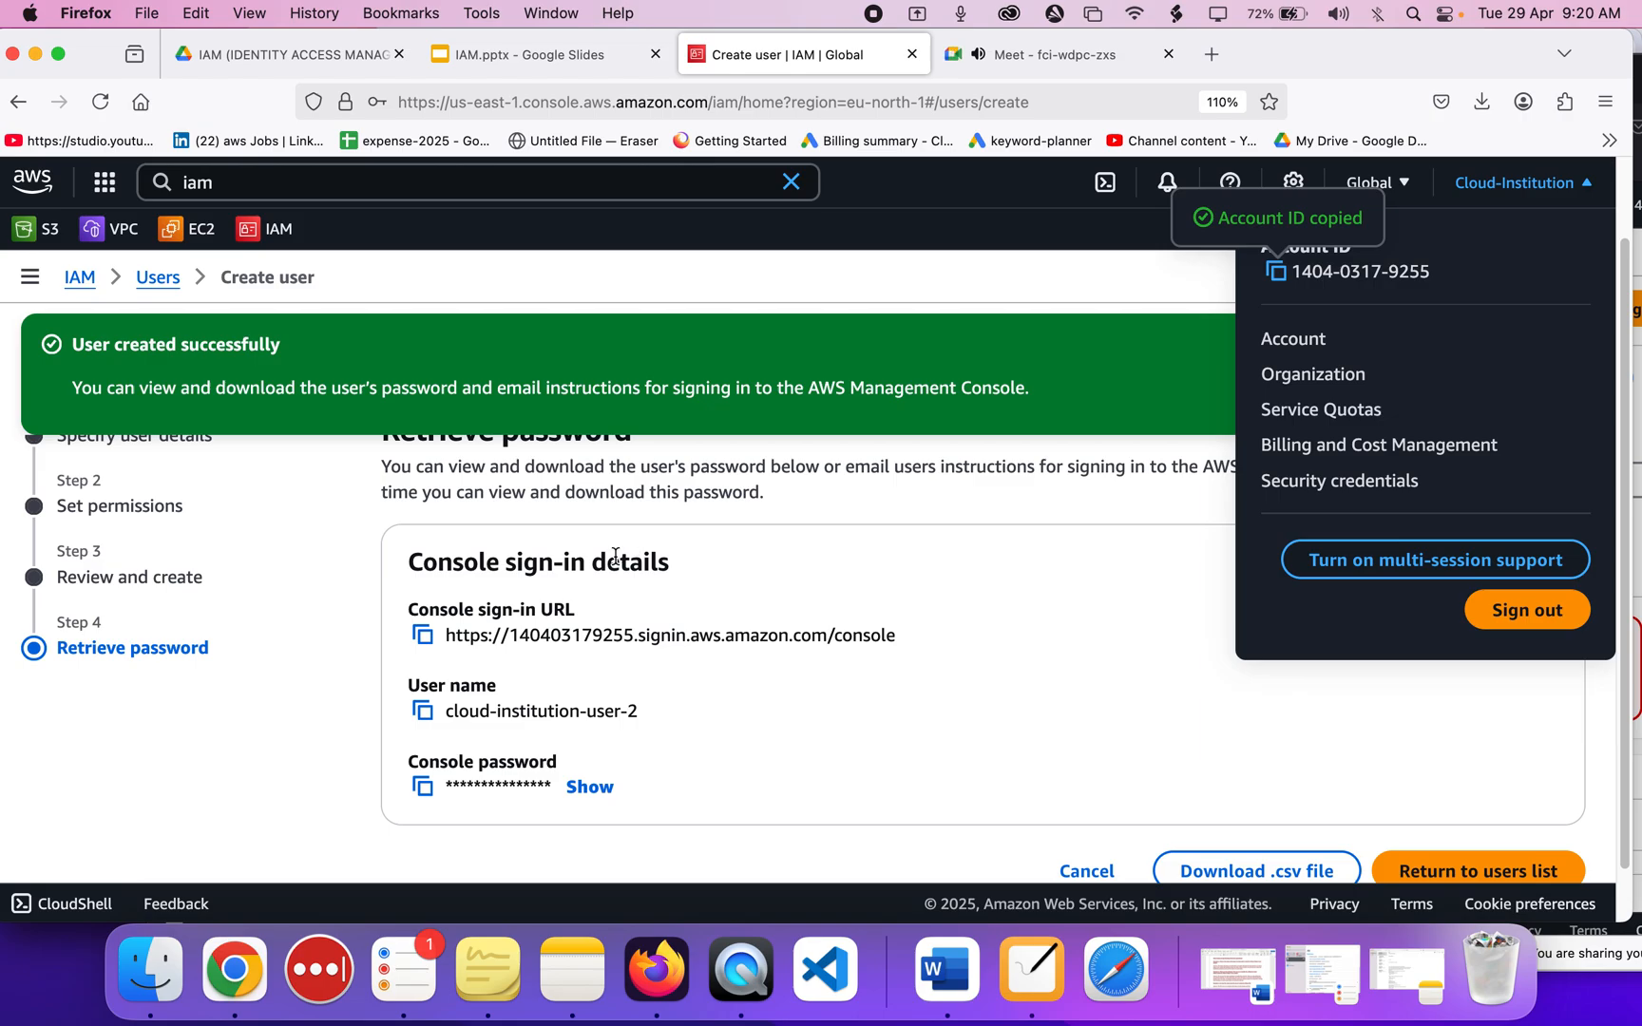
left_click(245, 984)
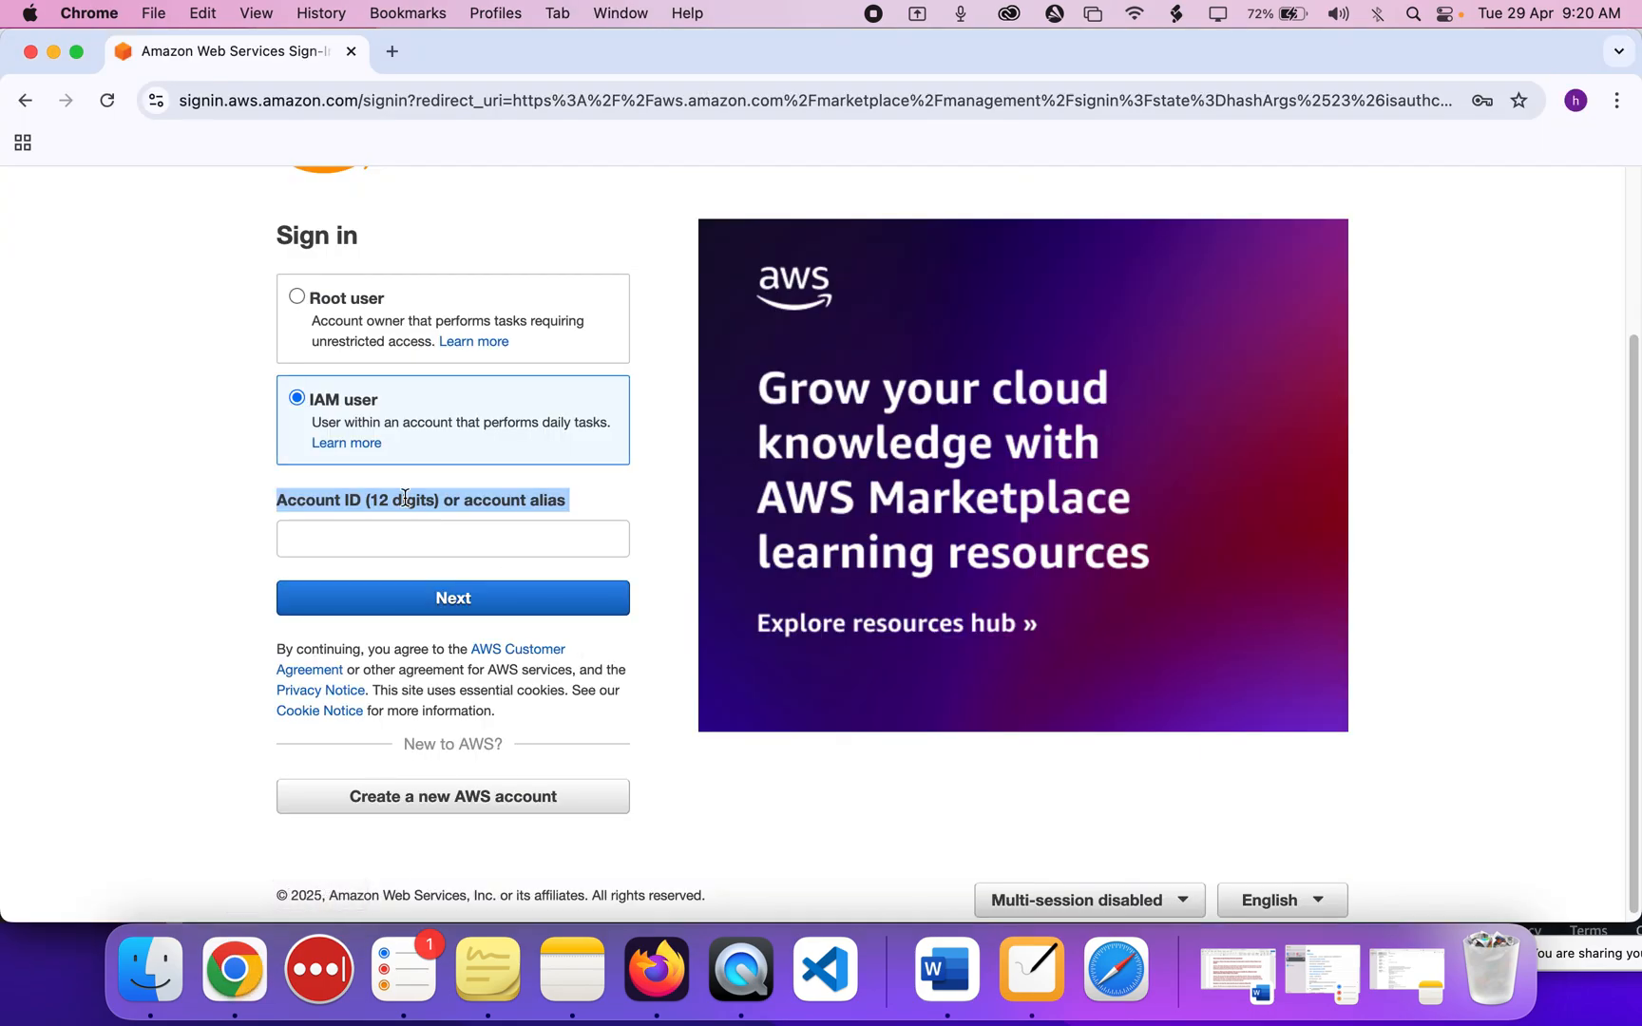
left_click(382, 543)
key("super+v")
left_click(376, 600)
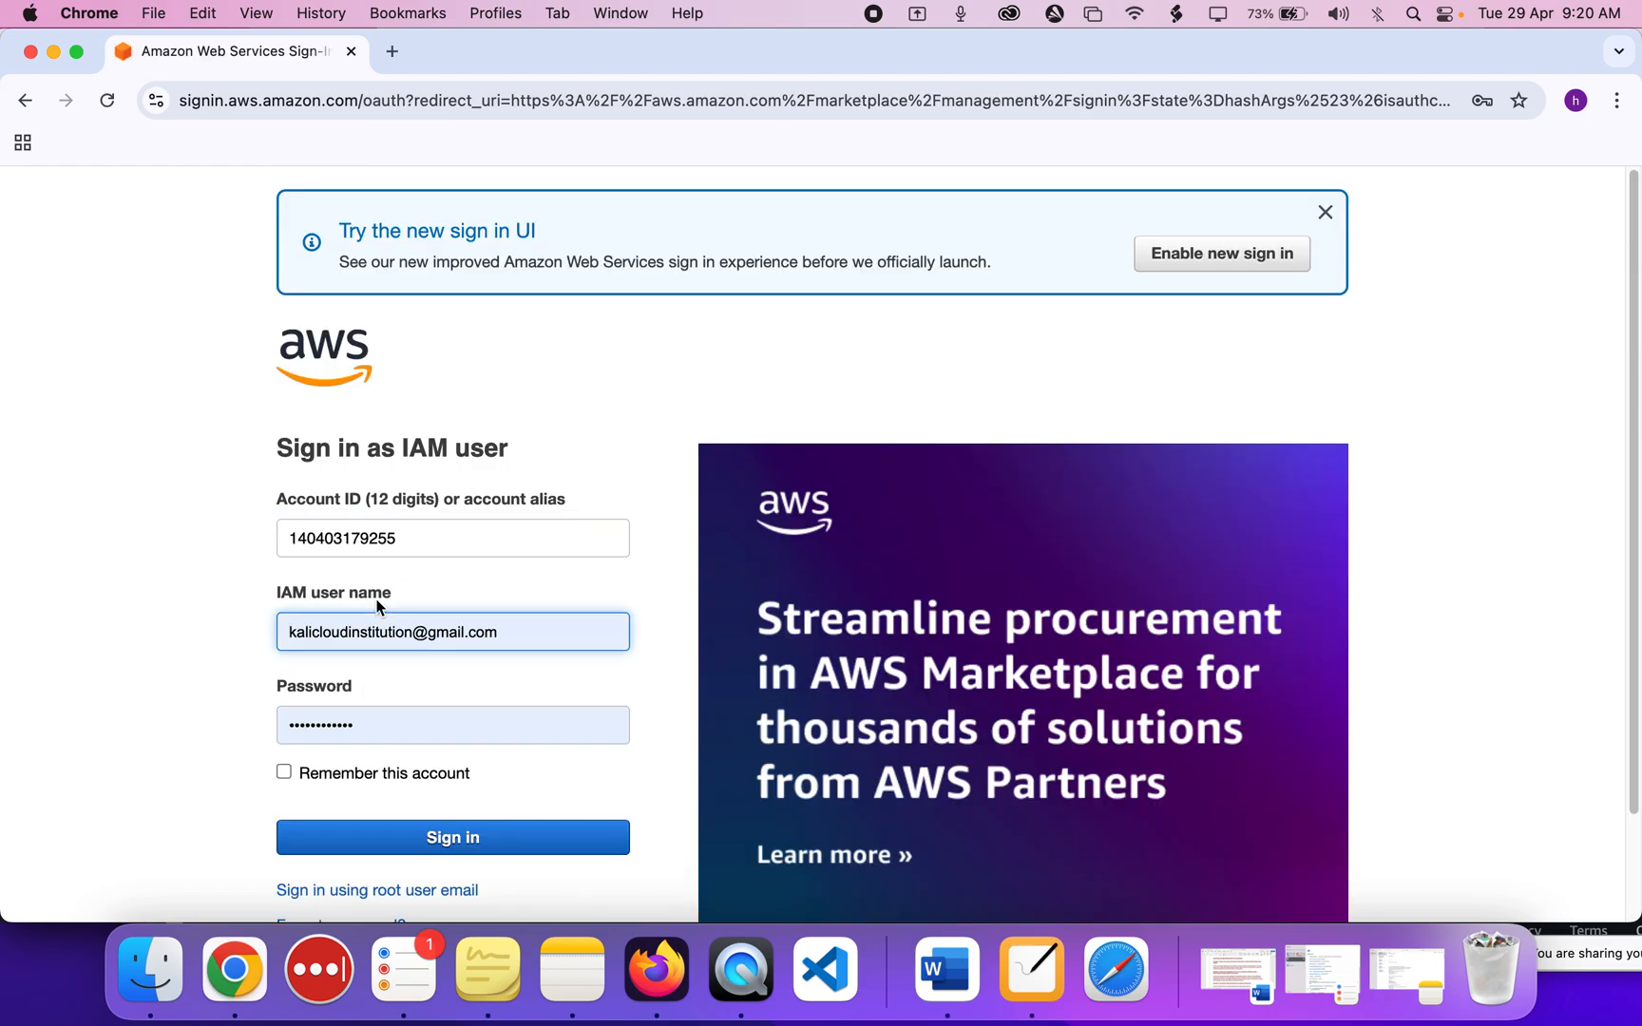
Replace the prefilled user name with cloud-institution-user-2 copied from the IAM console.
scroll(376, 605, "down", 3)
double_click(359, 511)
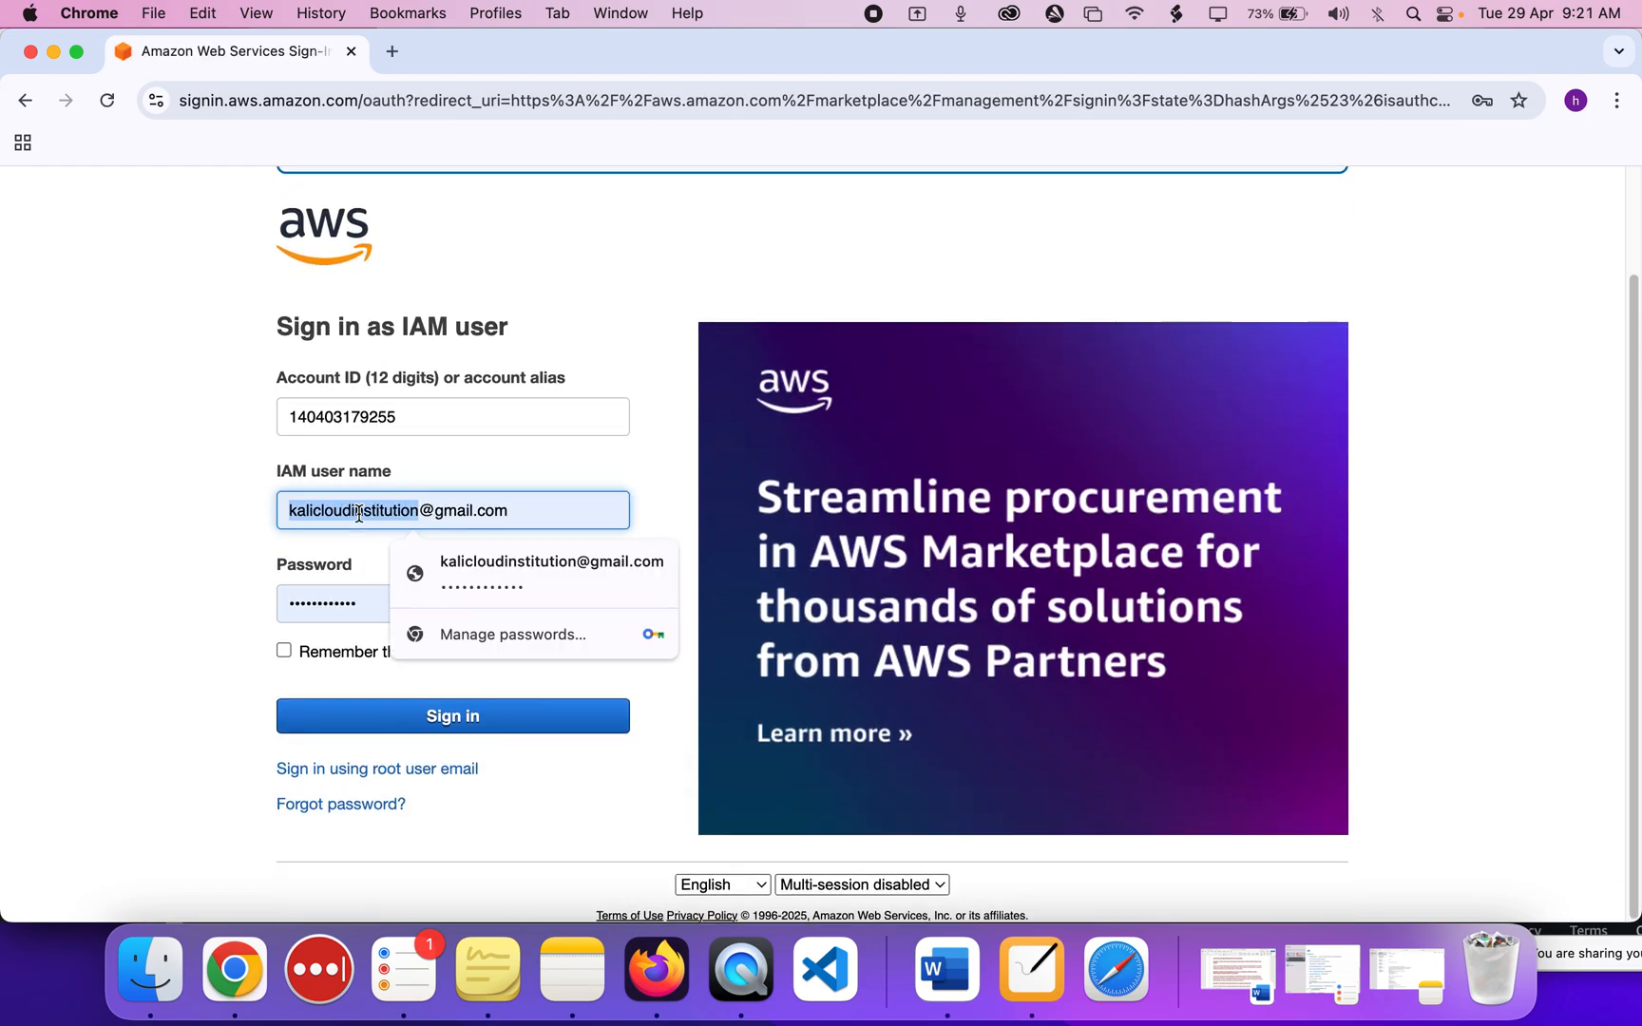
key("super+a")
key("BackSpace")
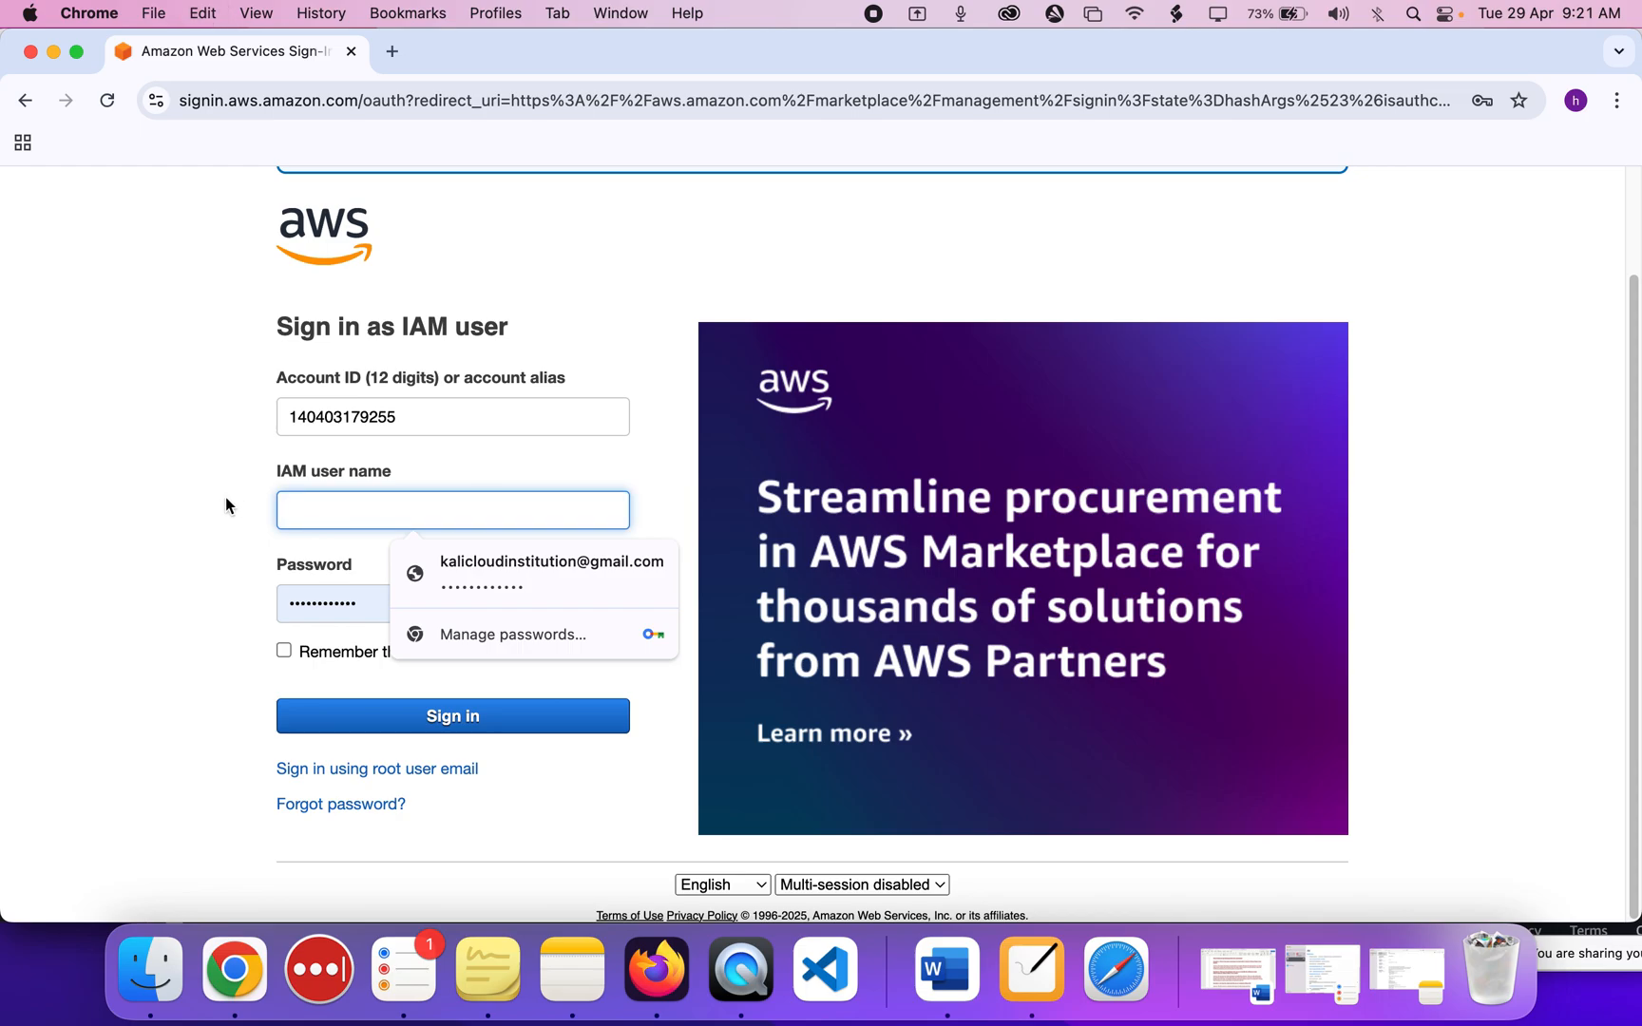
left_click(169, 617)
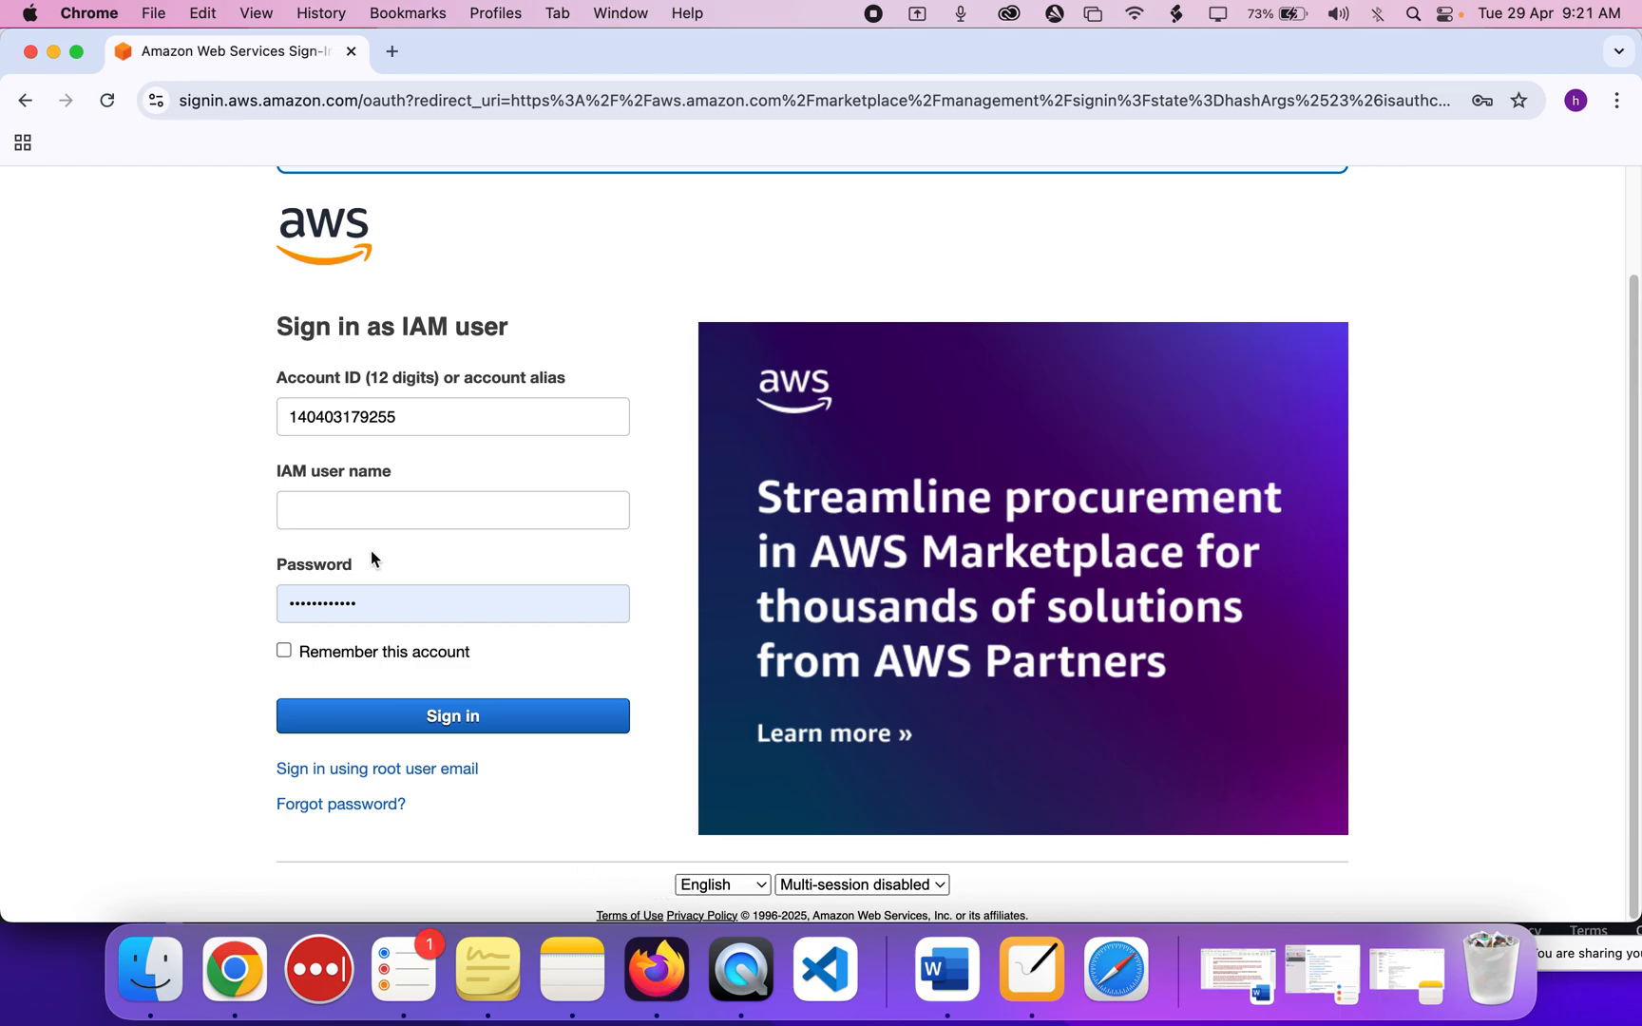
left_click(657, 969)
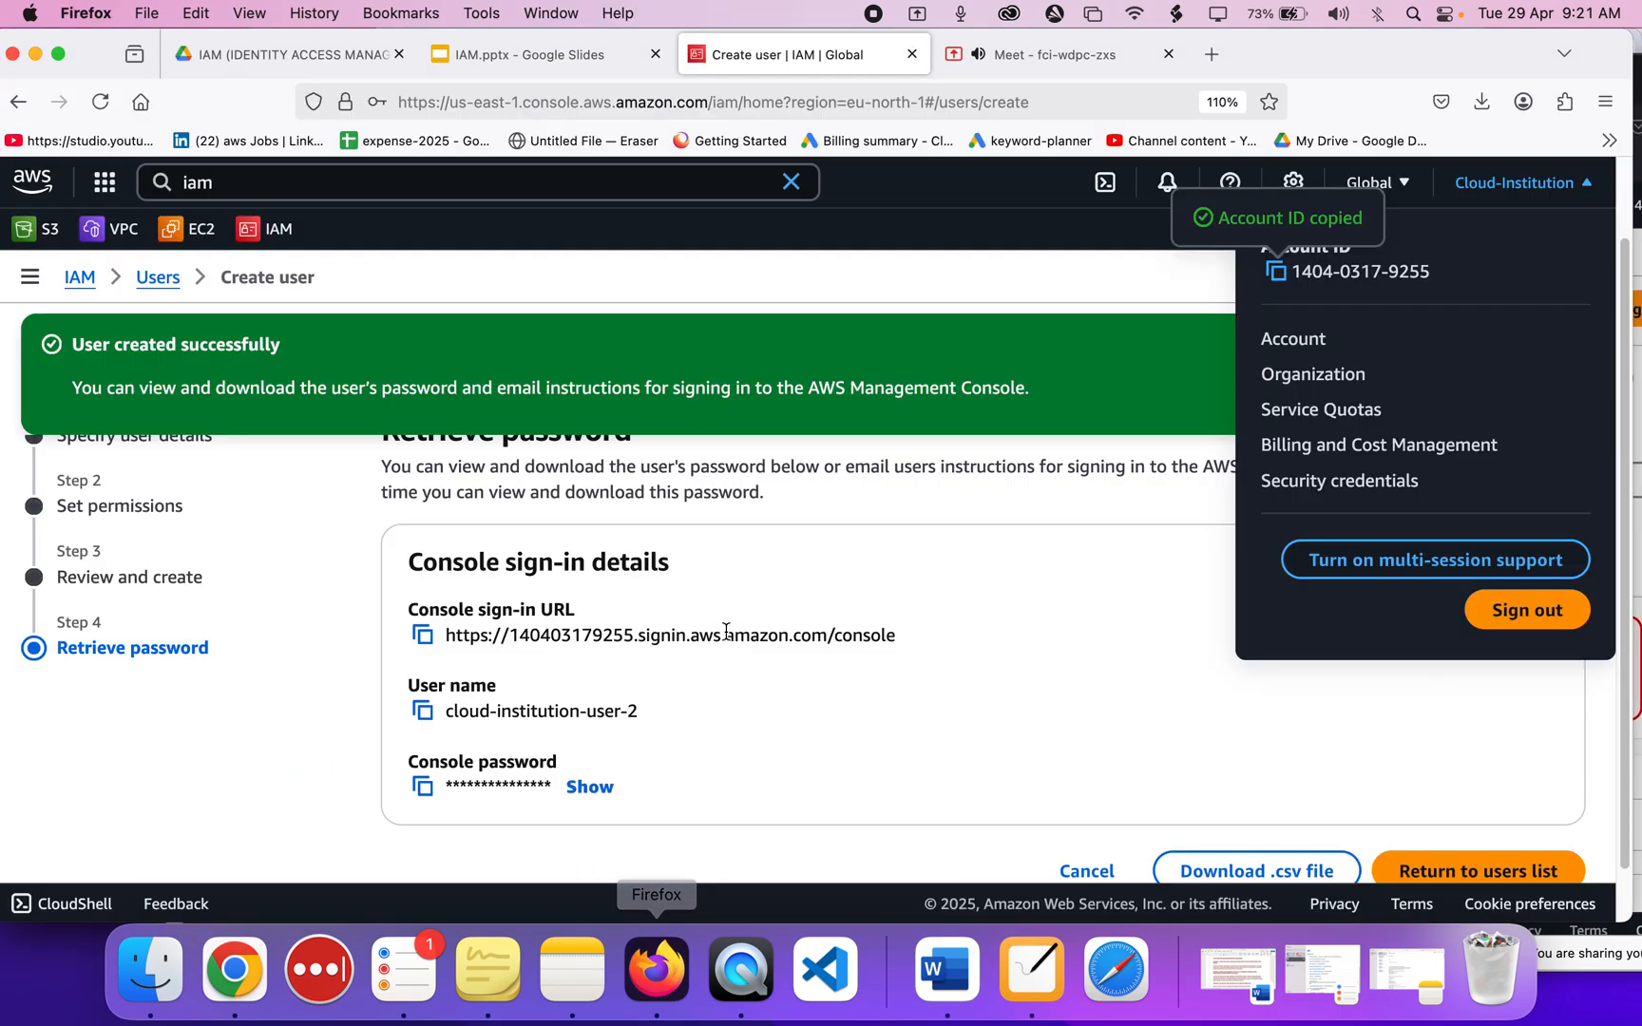
left_click(423, 713)
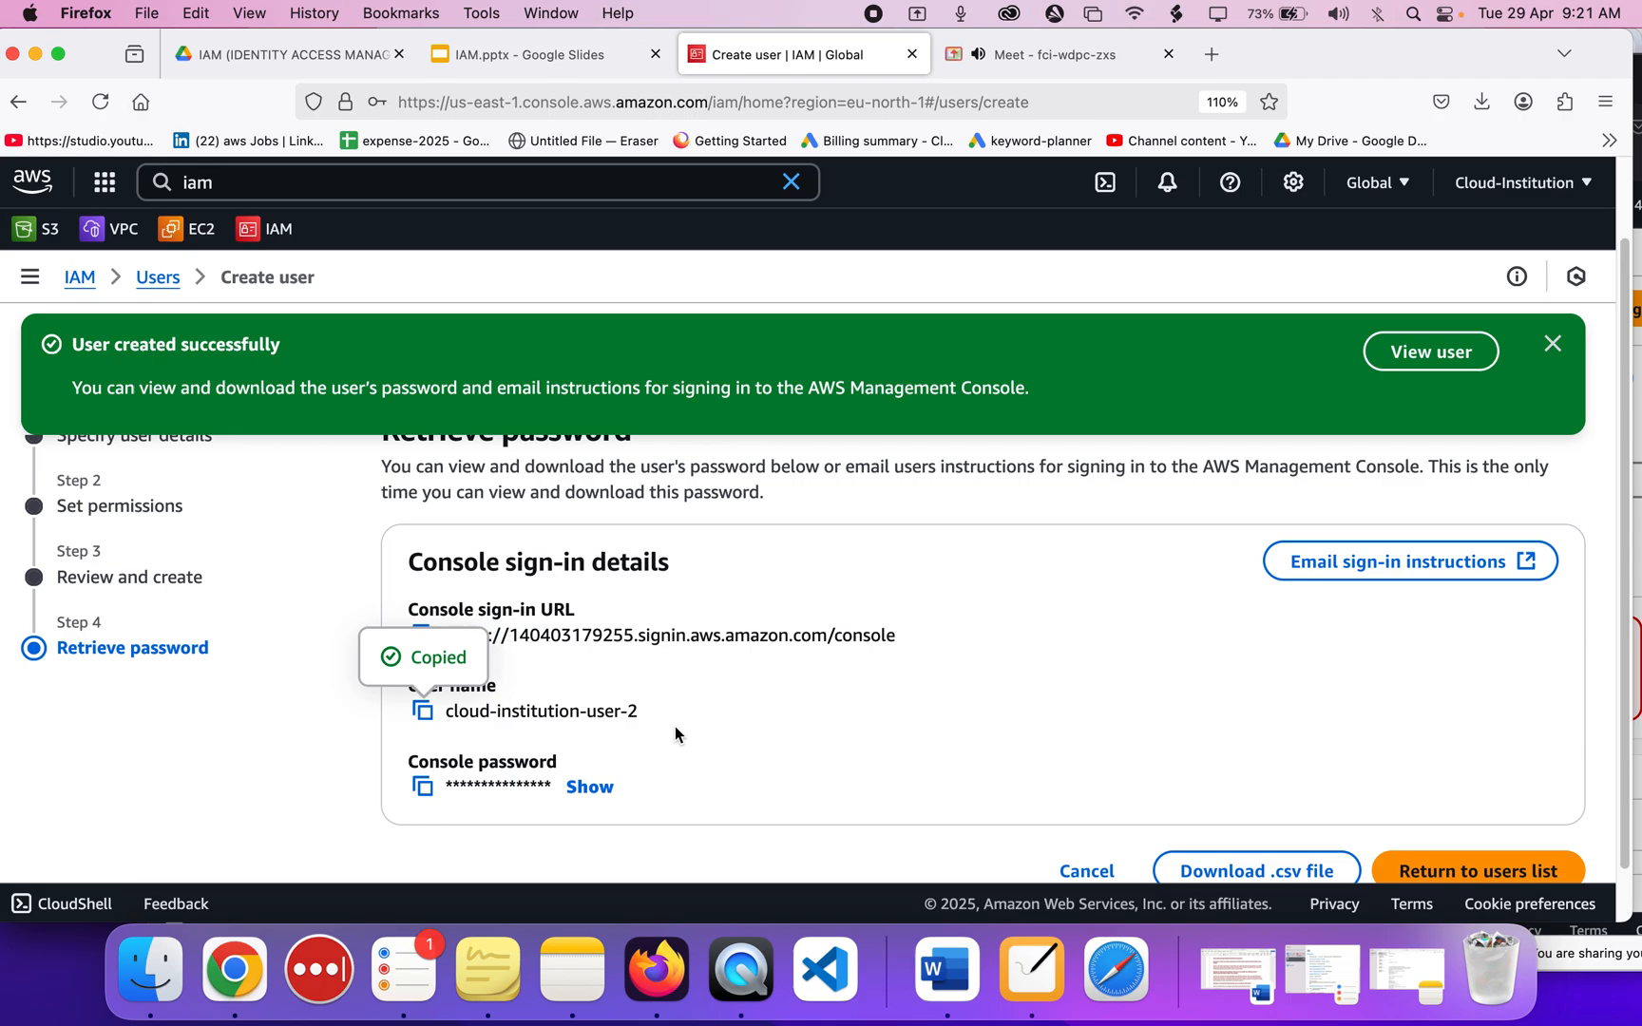
key("super+Tab")
left_click(383, 510)
key("super+v")
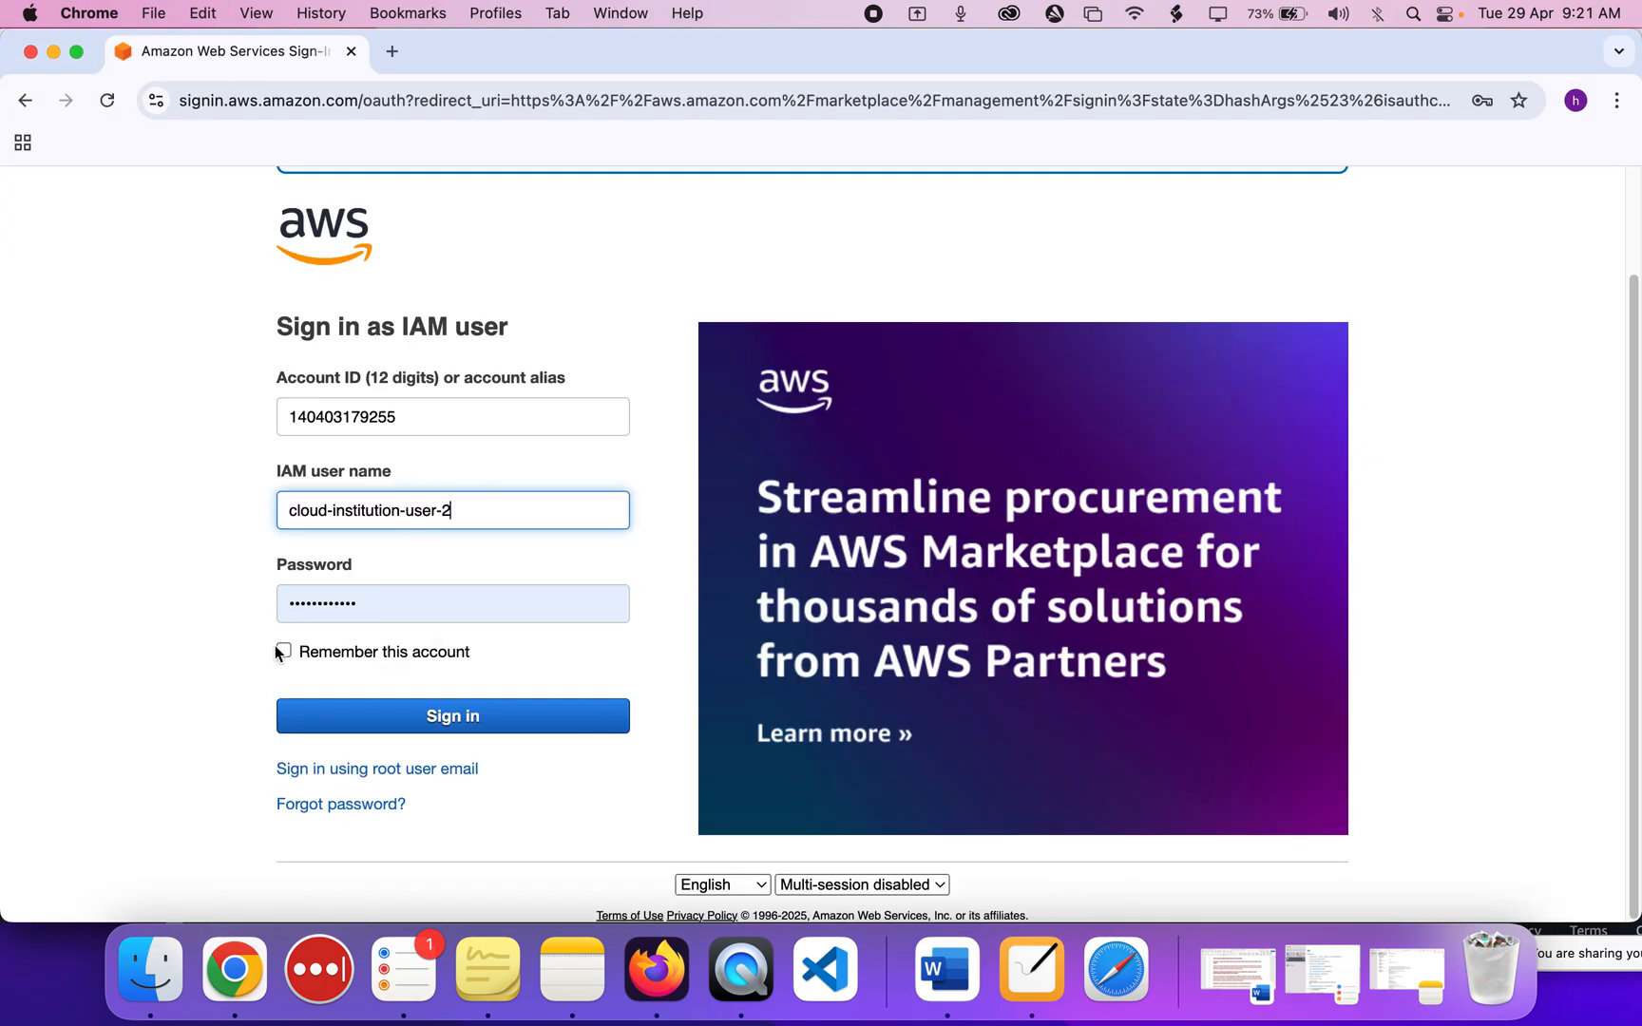
Paste the new user's console password, sign in, and decline saving the password.
double_click(388, 608)
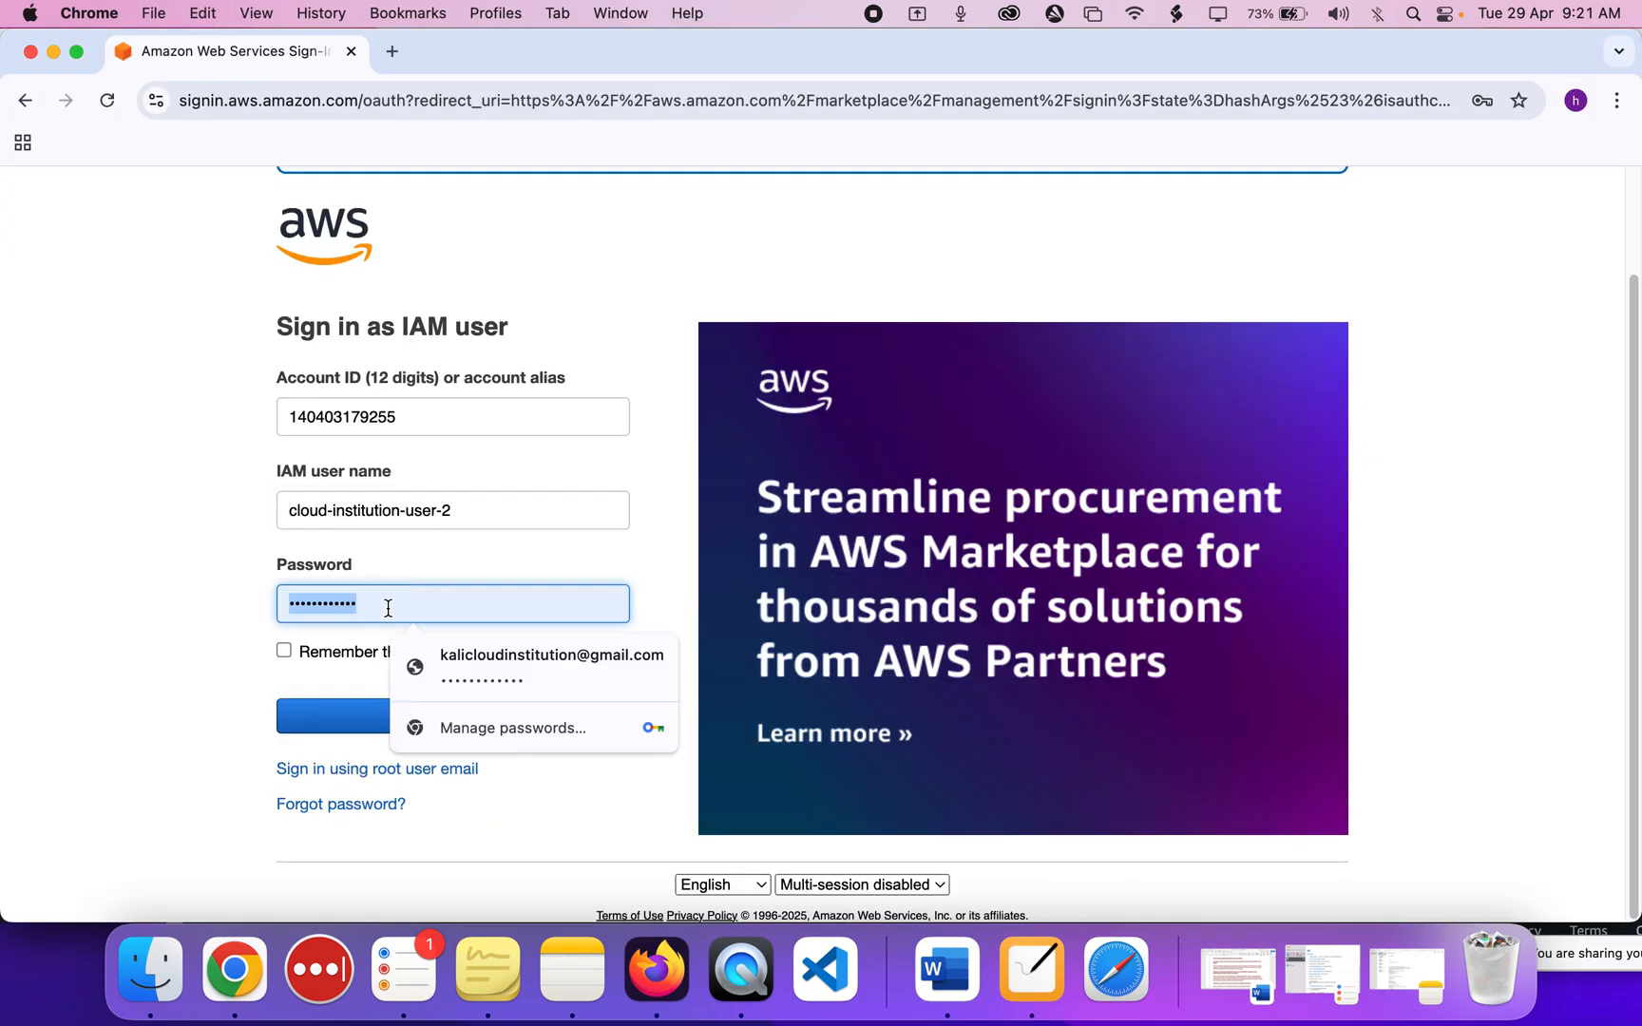
key("BackSpace")
key("super+Tab")
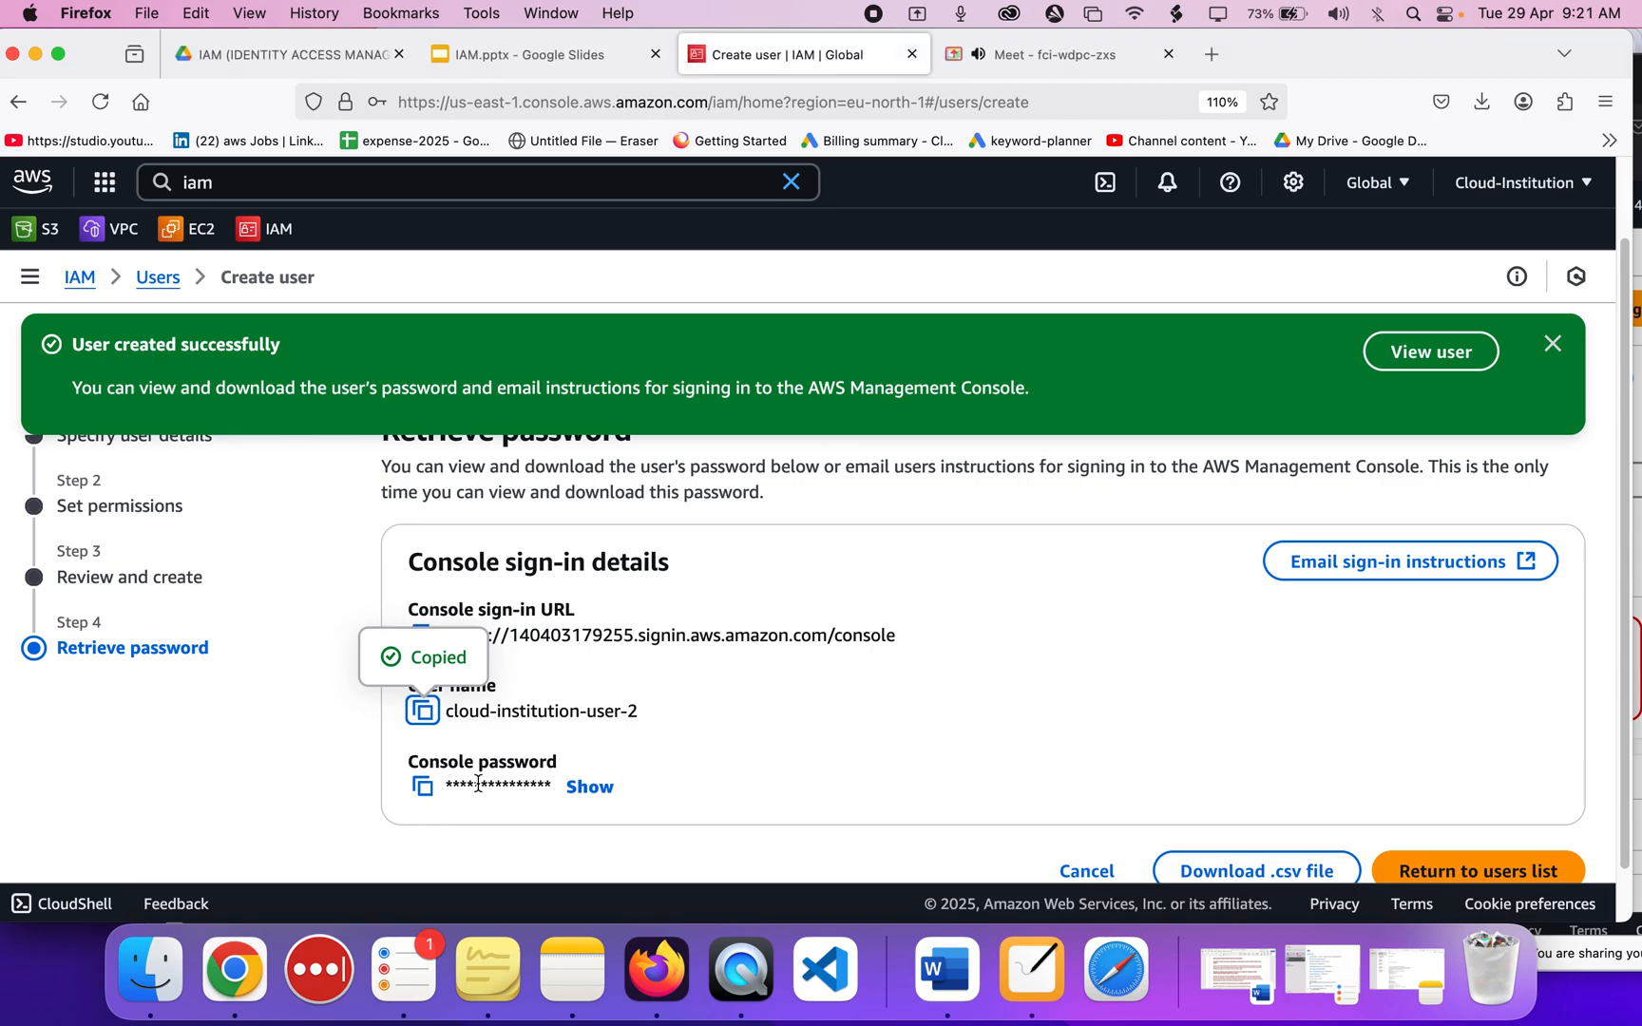
left_click(587, 787)
scroll(587, 769, "down", 2)
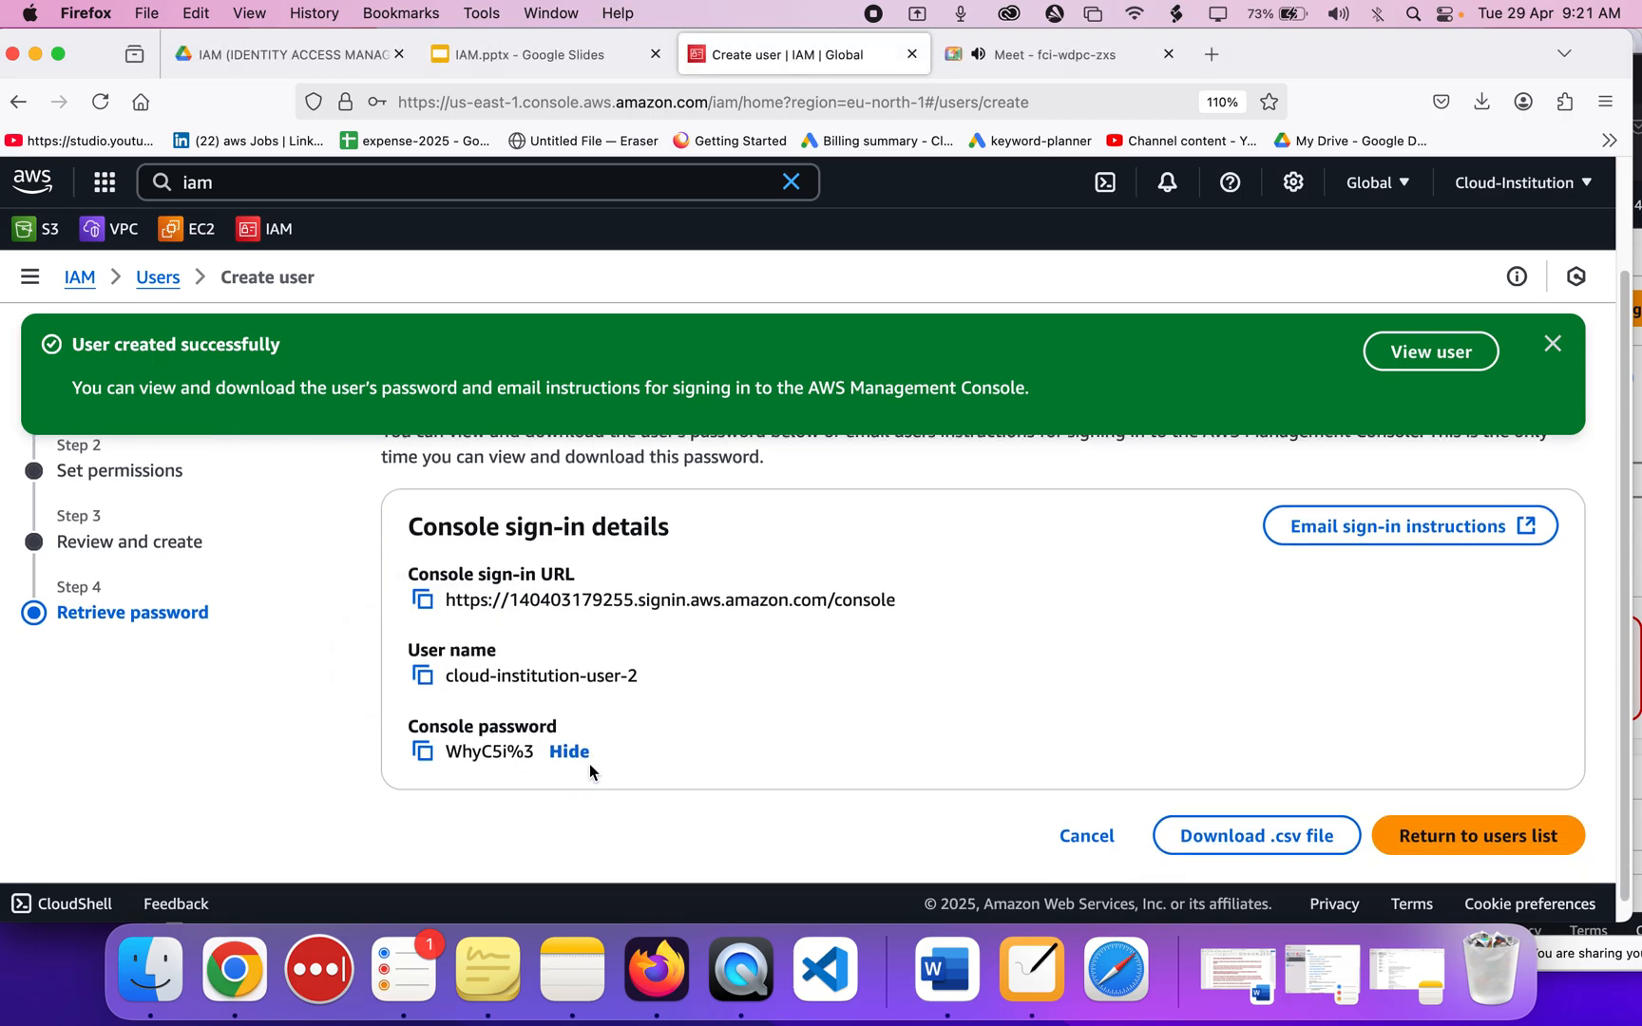
left_click(431, 740)
key("super+Tab")
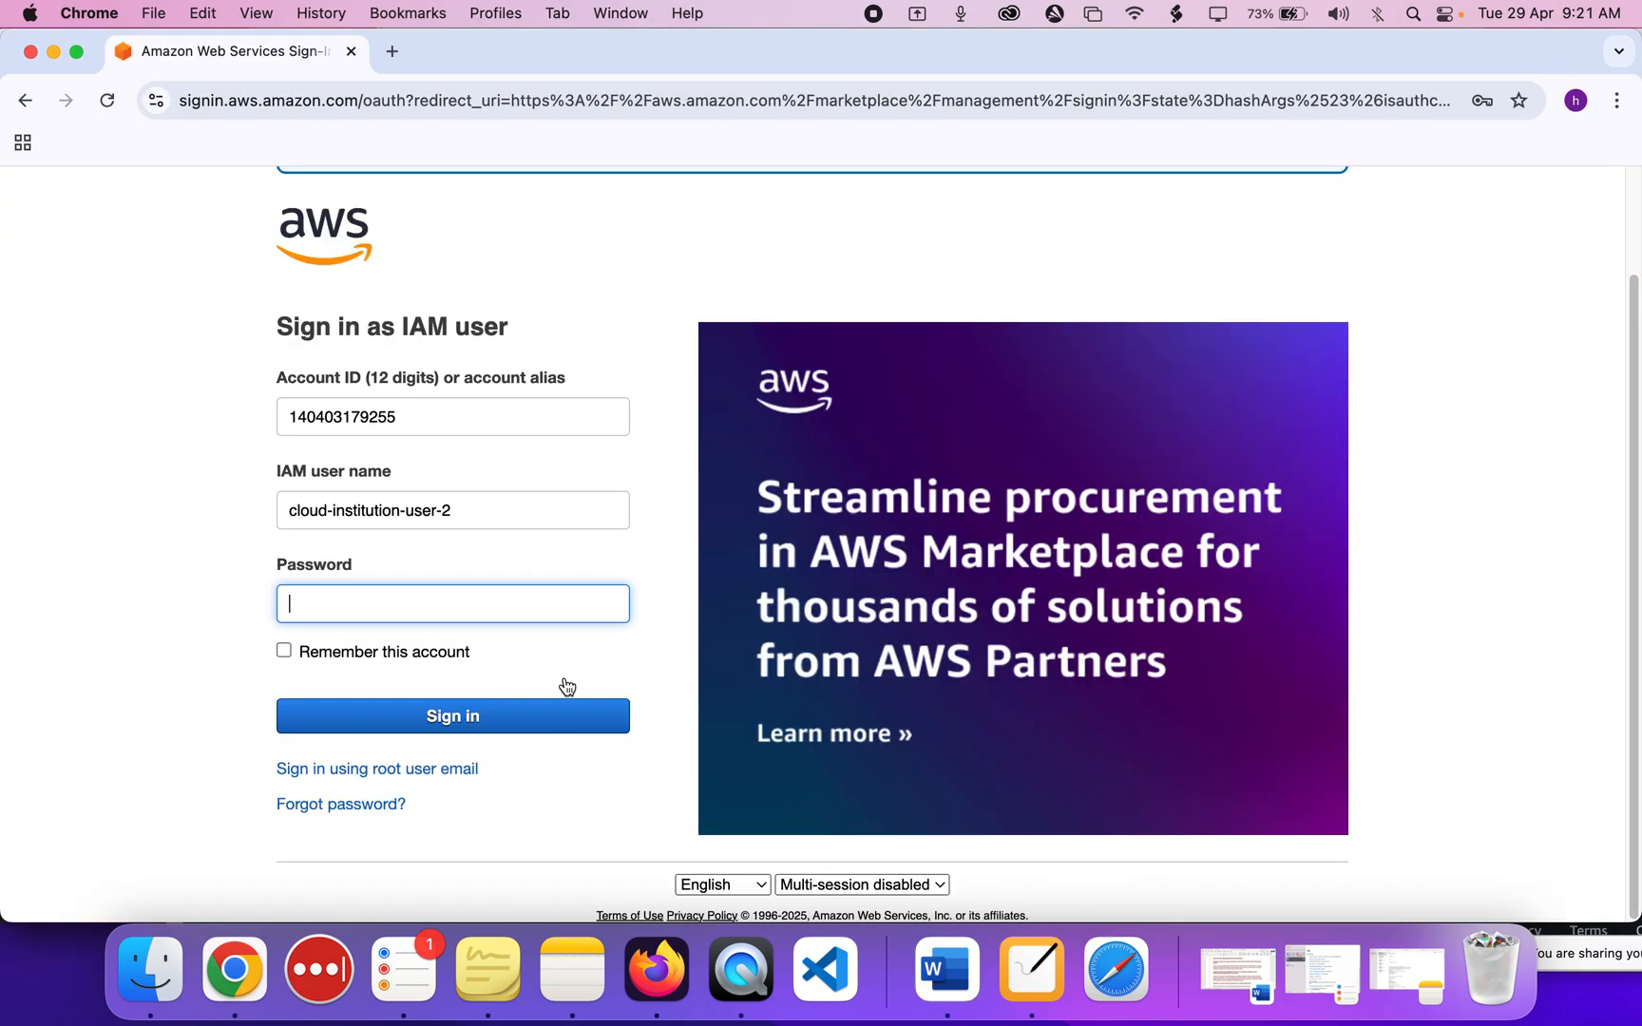
key("super+v")
left_click(403, 715)
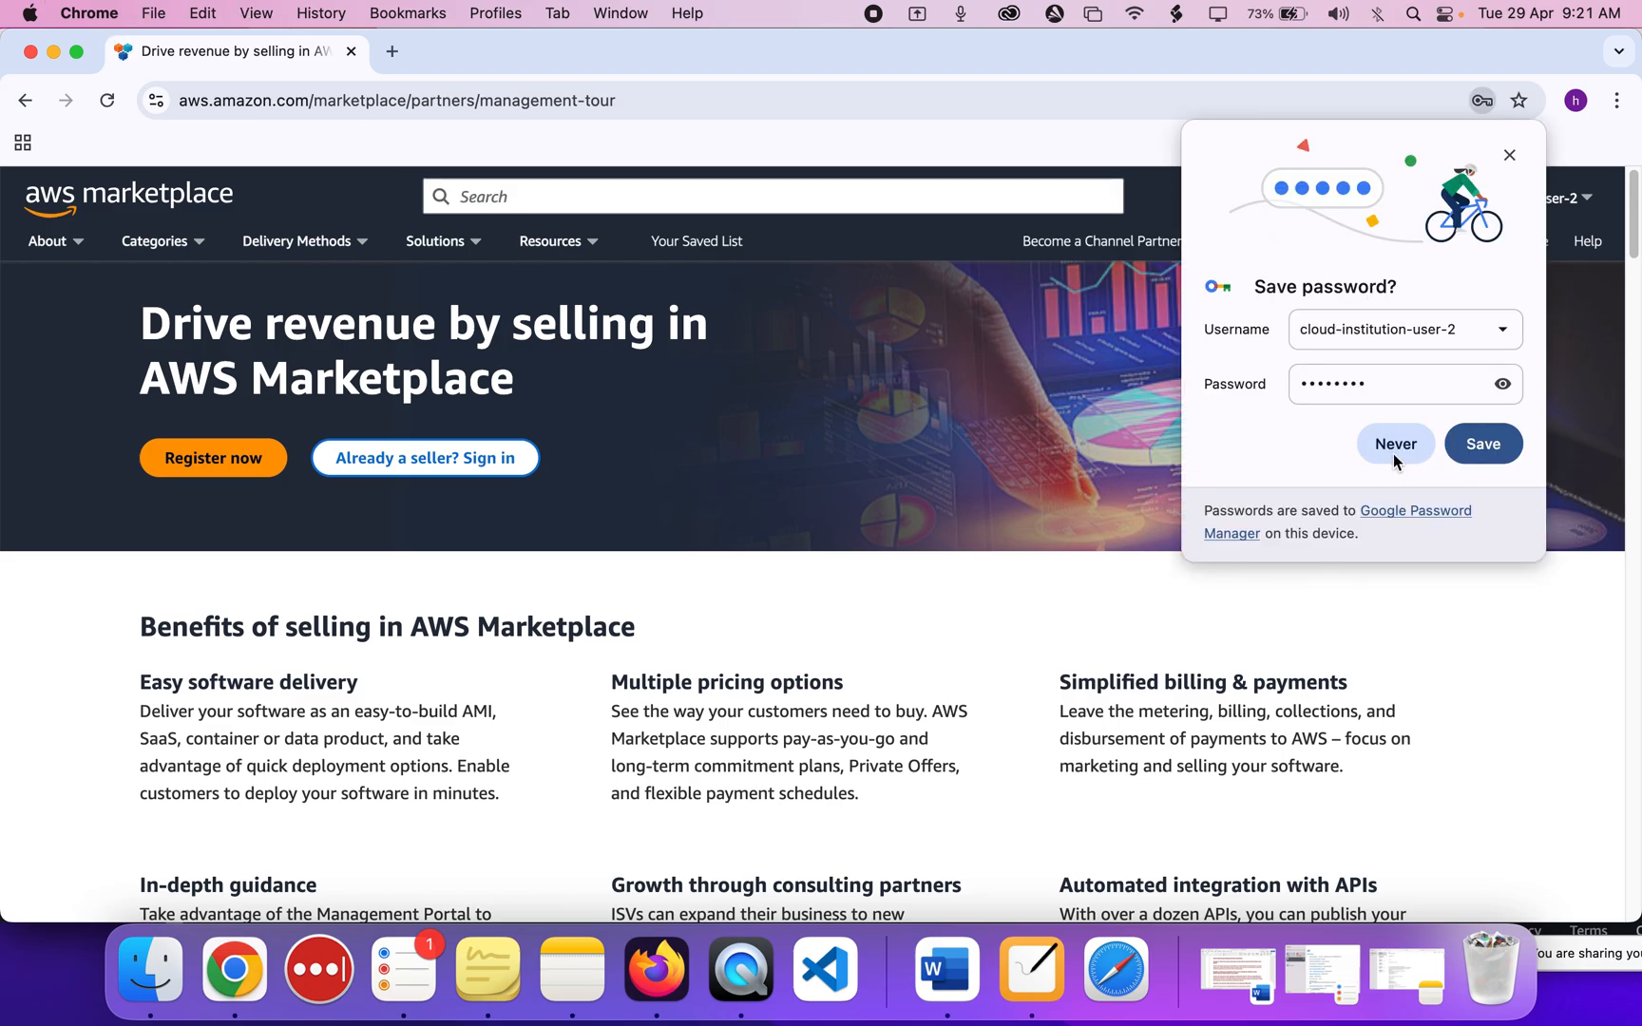
left_click(1394, 443)
left_click_drag(579, 51, 626, 276)
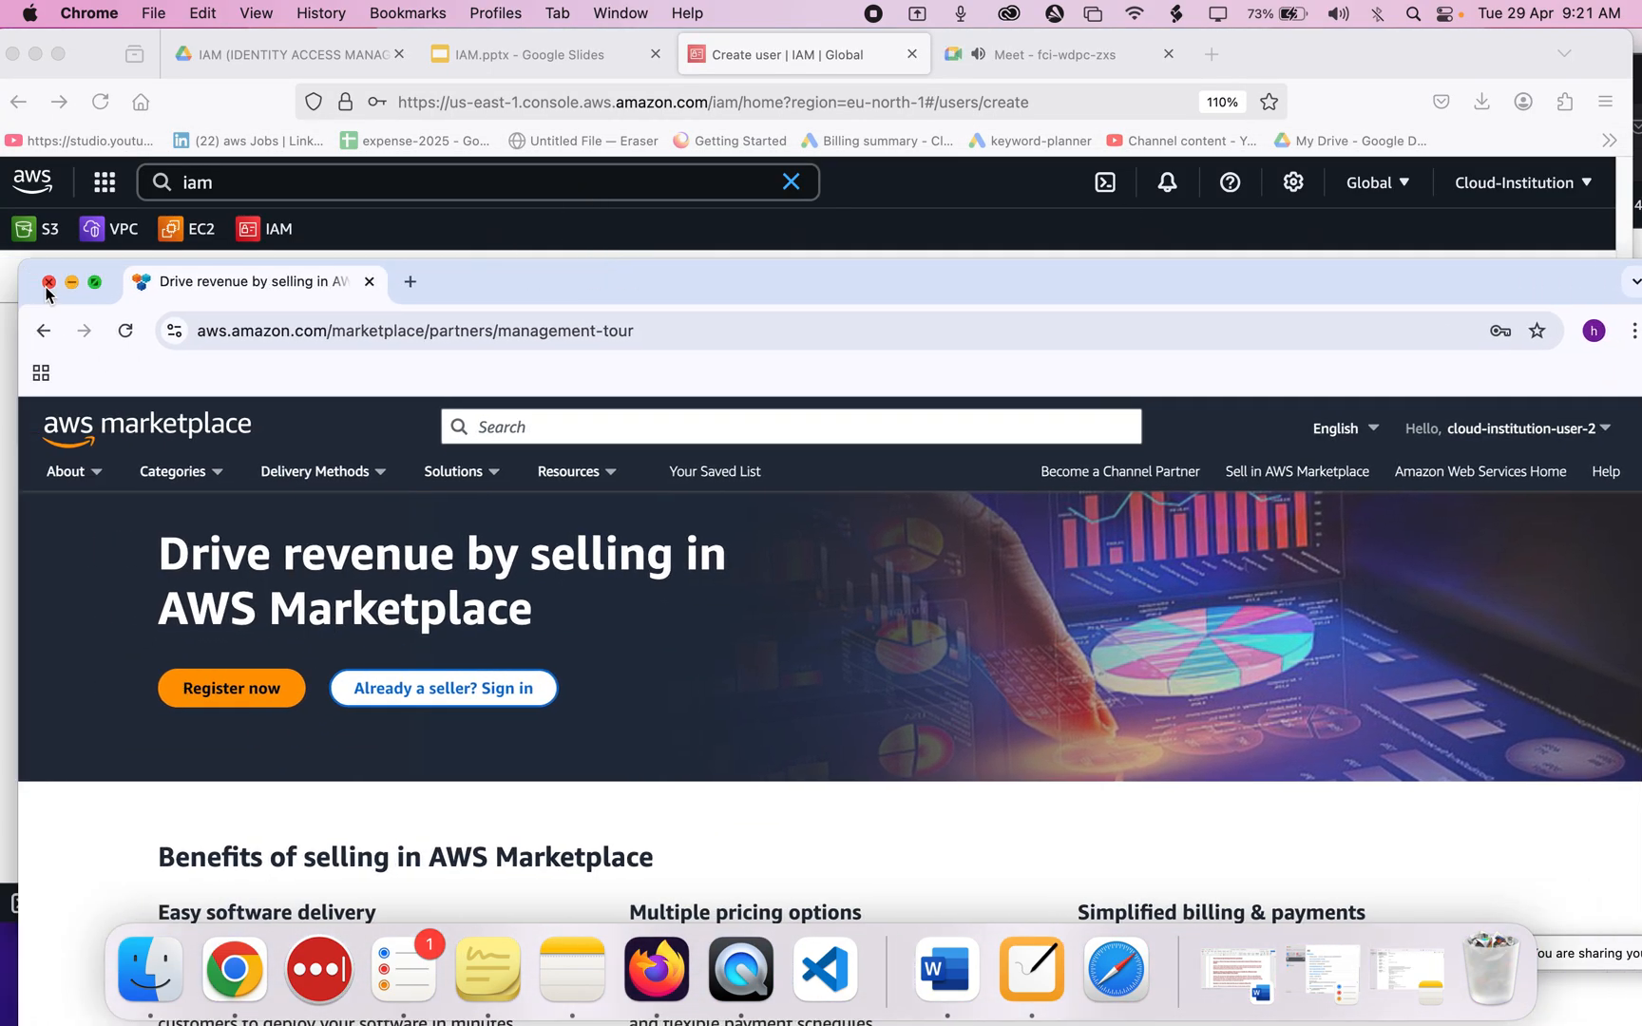
Close the Marketplace Chrome window and return the IAM console to its Users list.
left_click(49, 282)
scroll(685, 477, "down", 2)
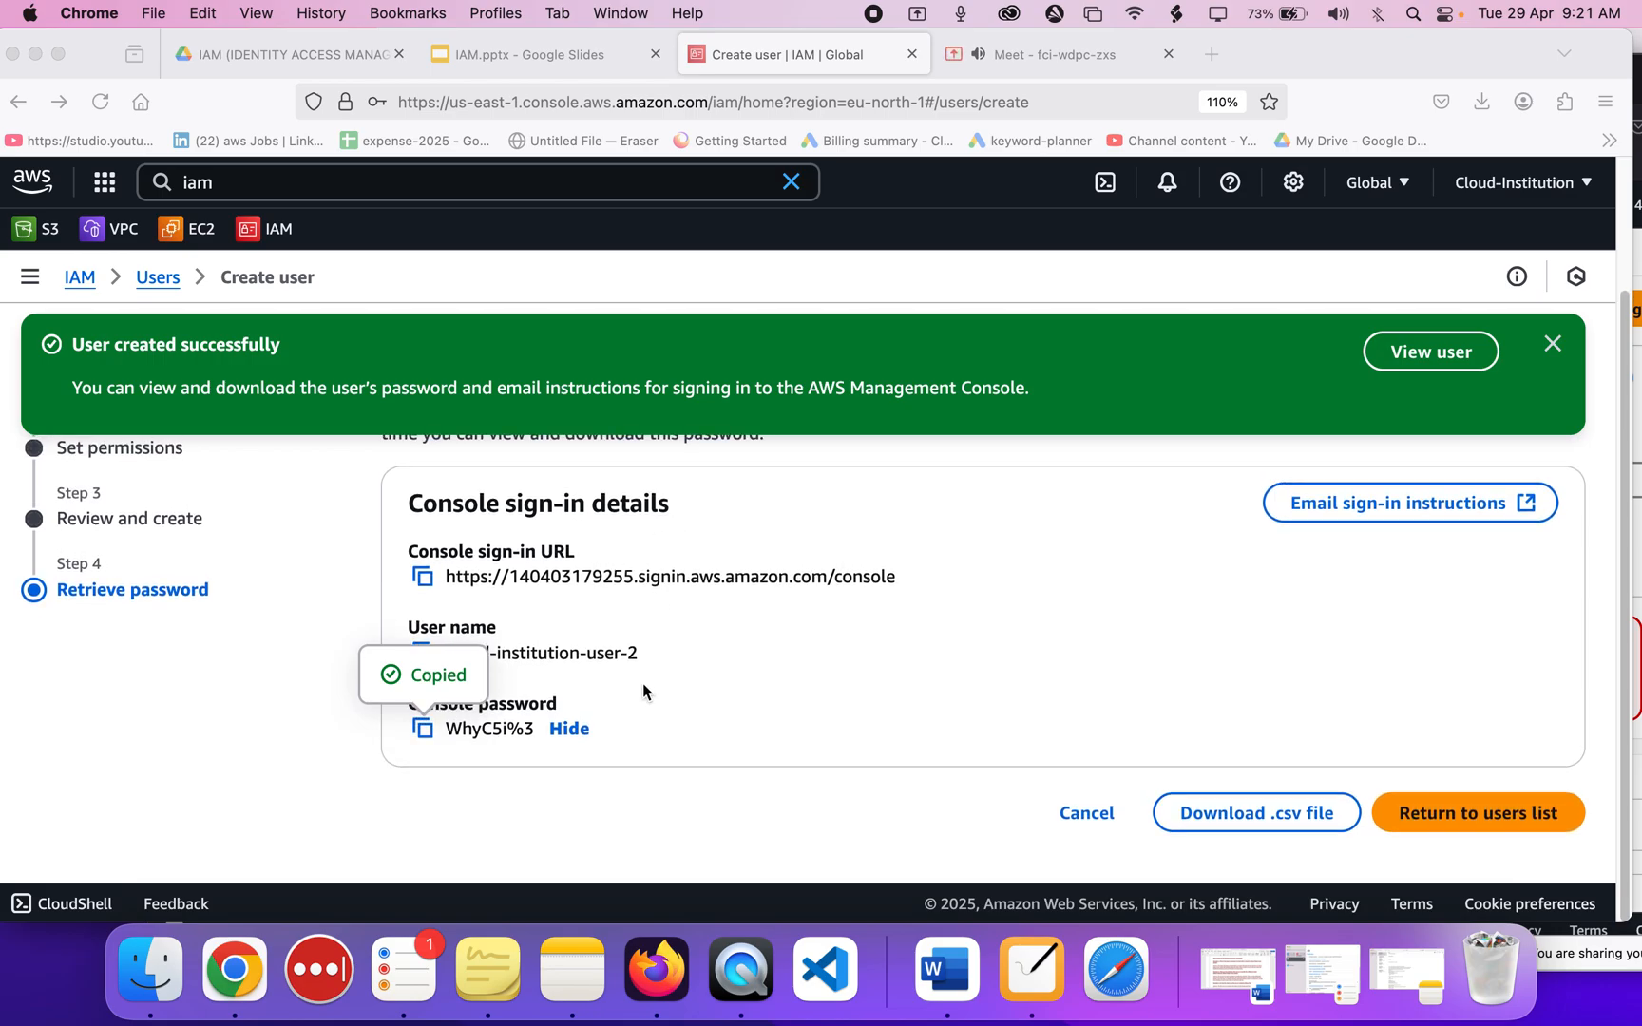
key("ctrl+Up")
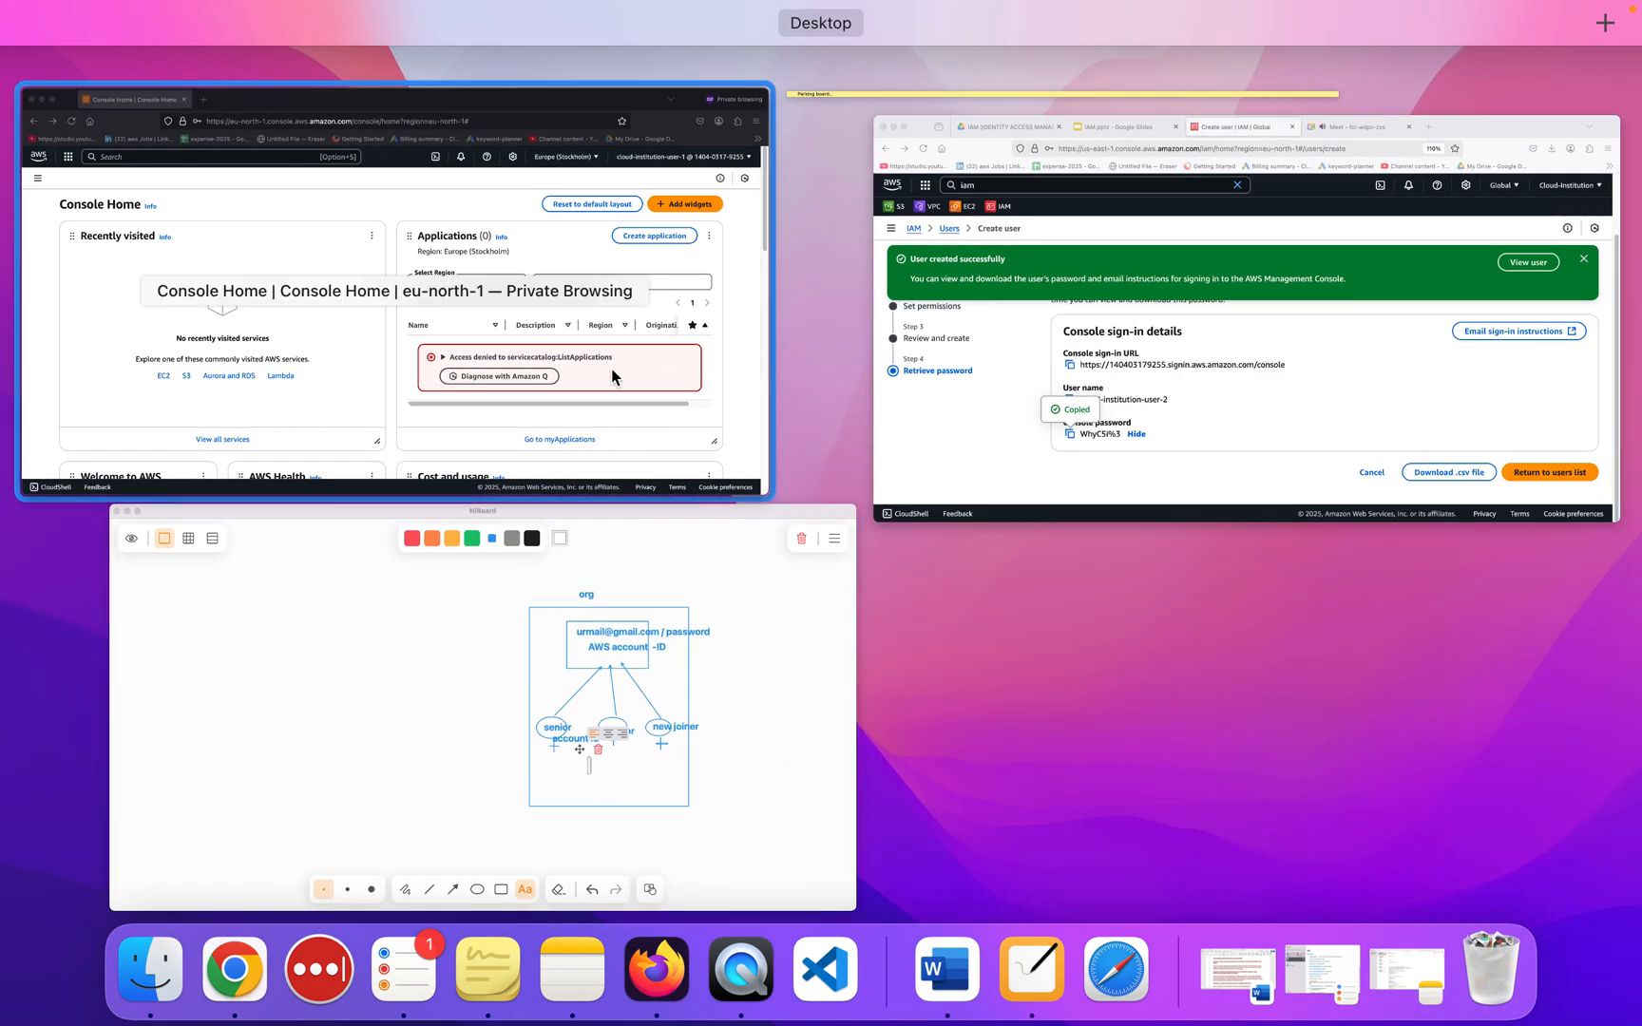
left_click(616, 371)
scroll(950, 608, "up", 2)
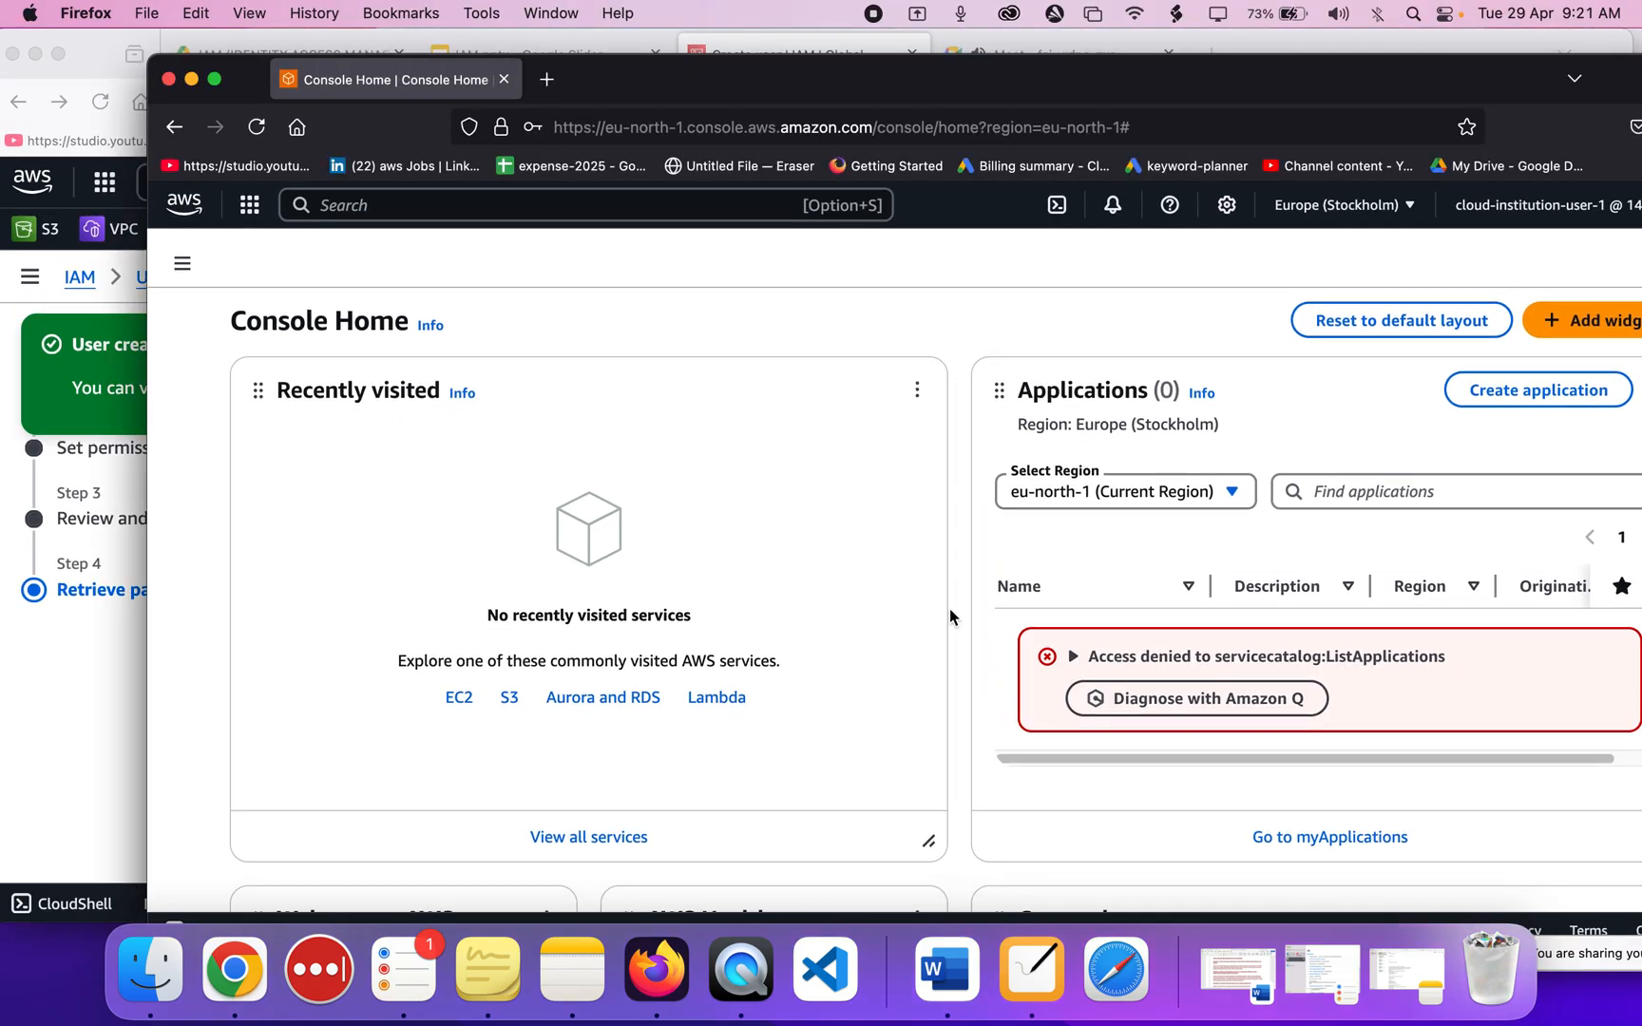
left_click(78, 669)
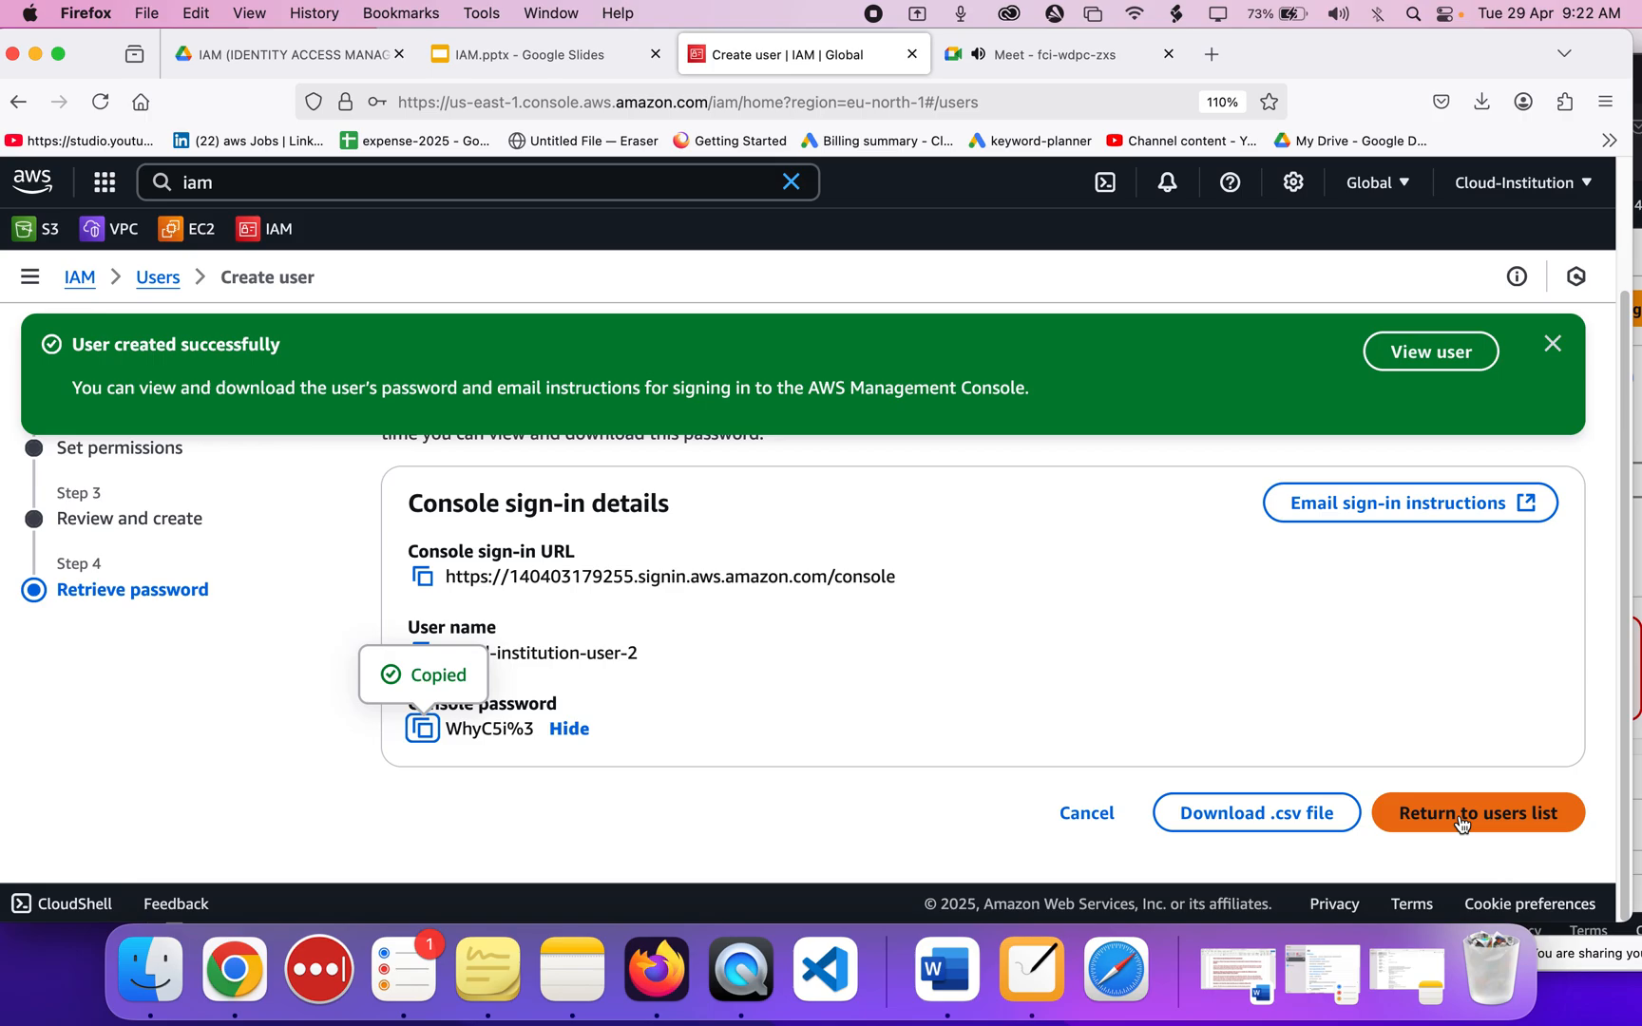
left_click(1461, 823)
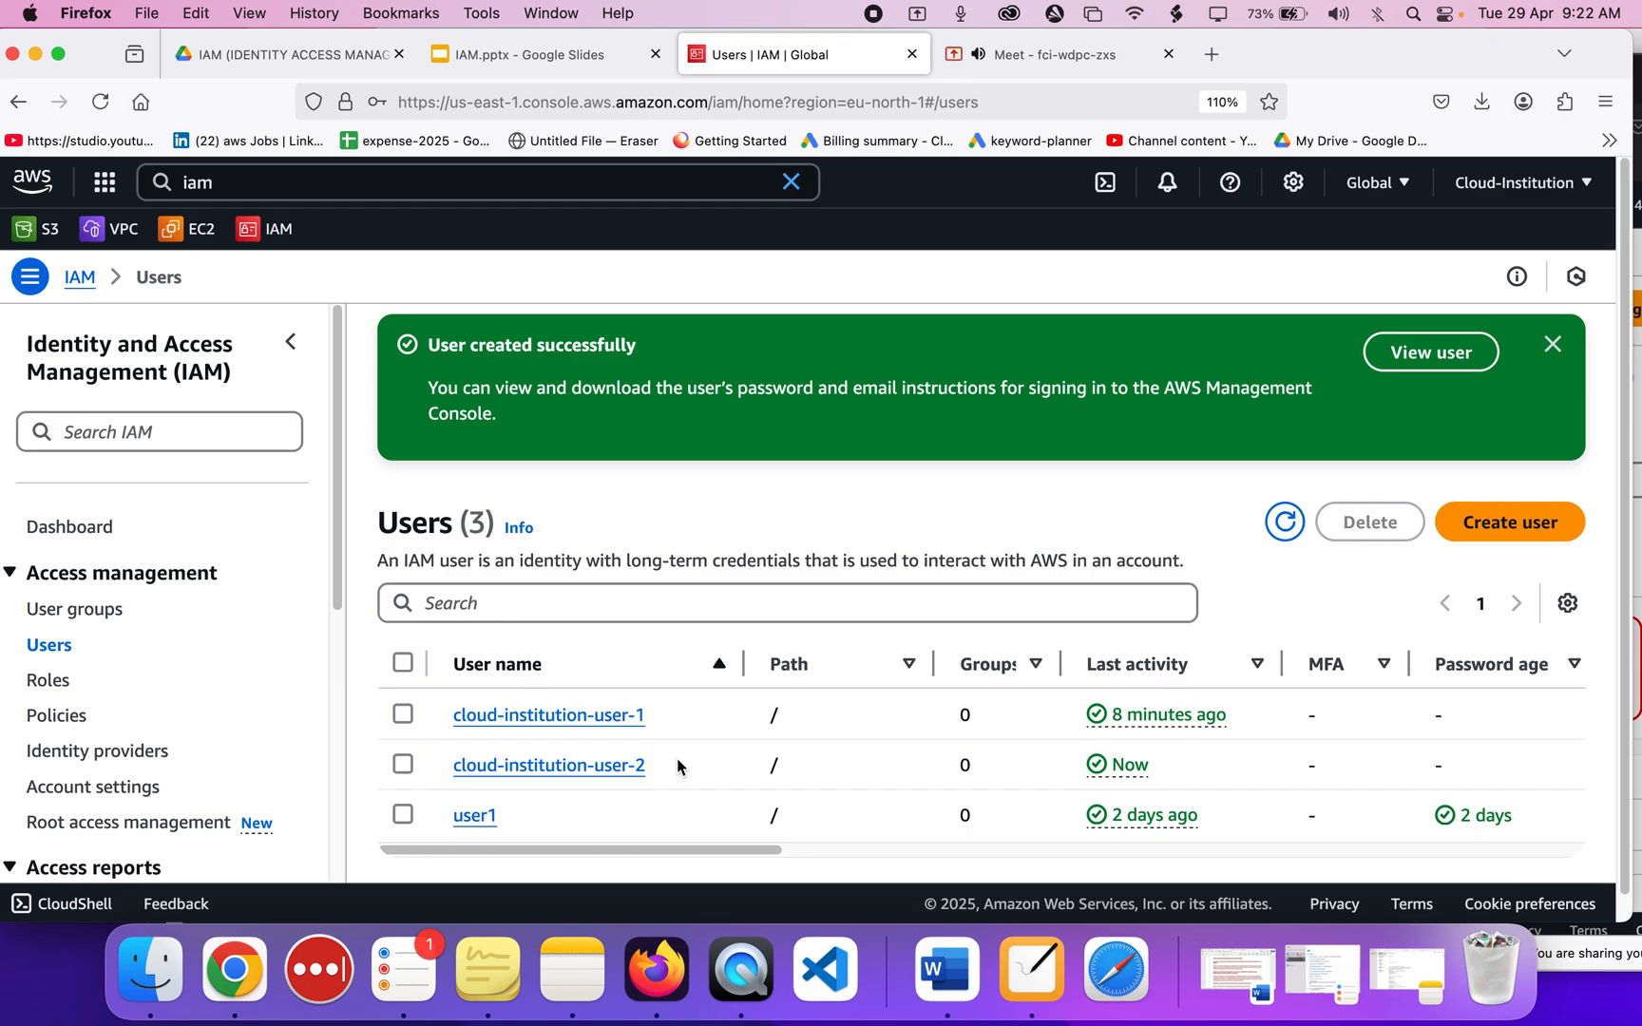
Open EC2 in a new tab and view its Instances page for eu-north-1.
left_click(201, 238, "super")
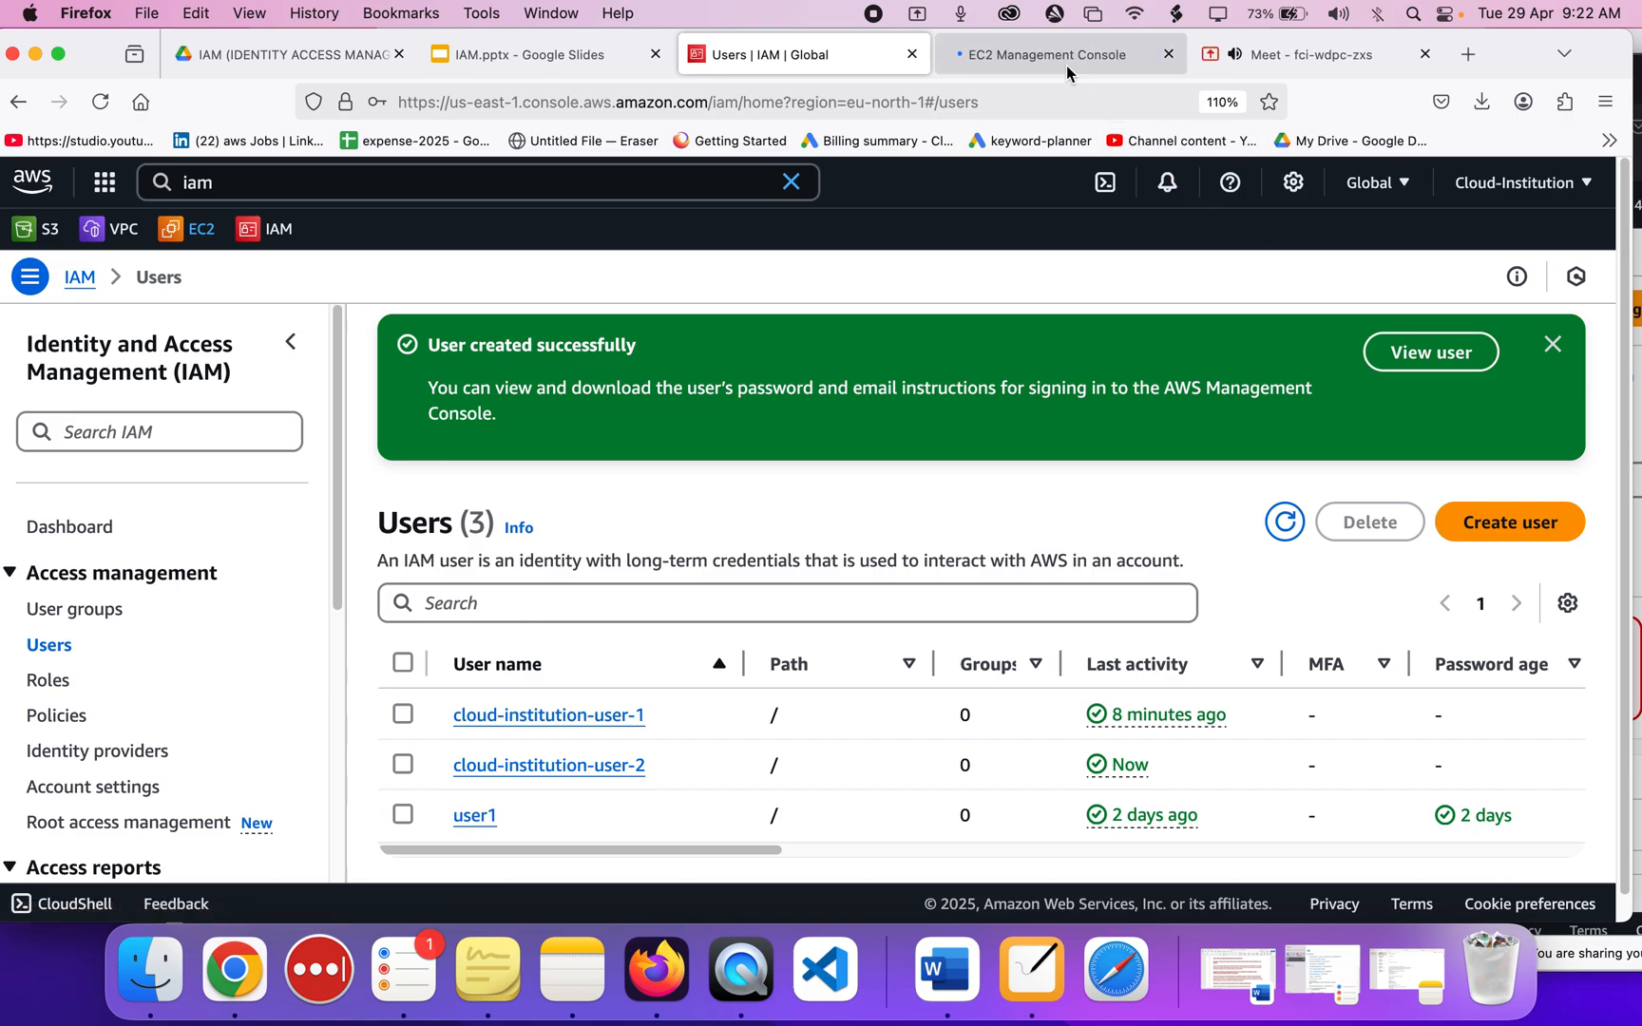
left_click(1066, 66)
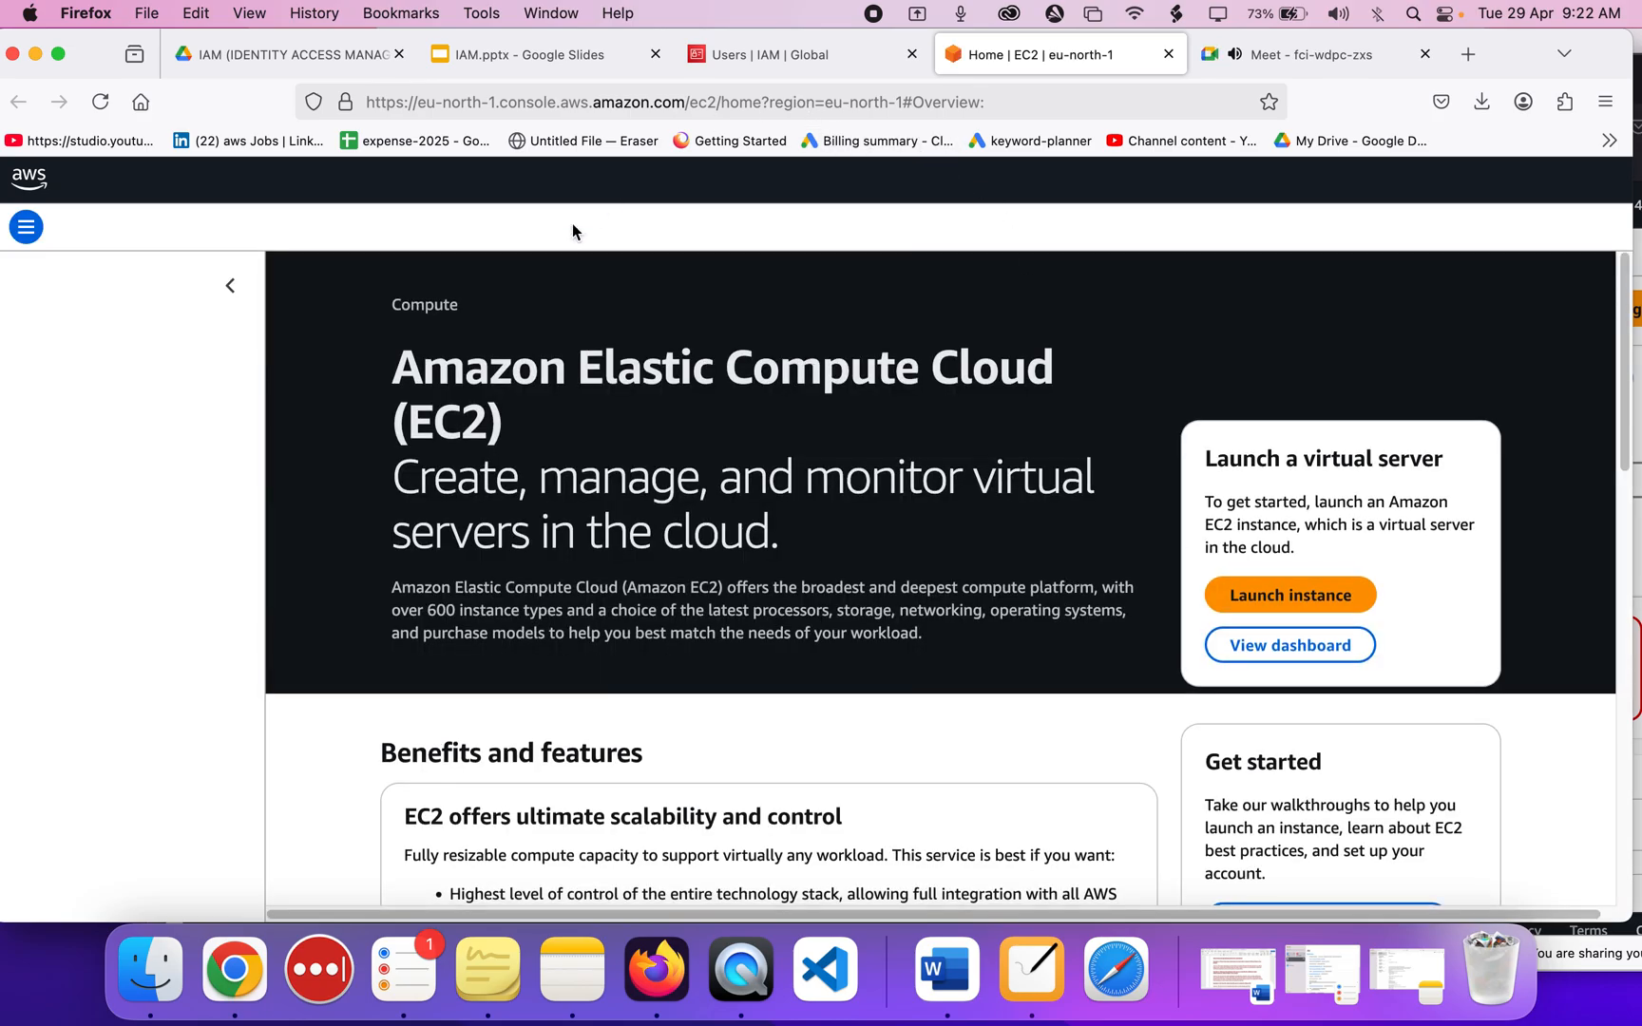
key("ctrl+shift+Tab")
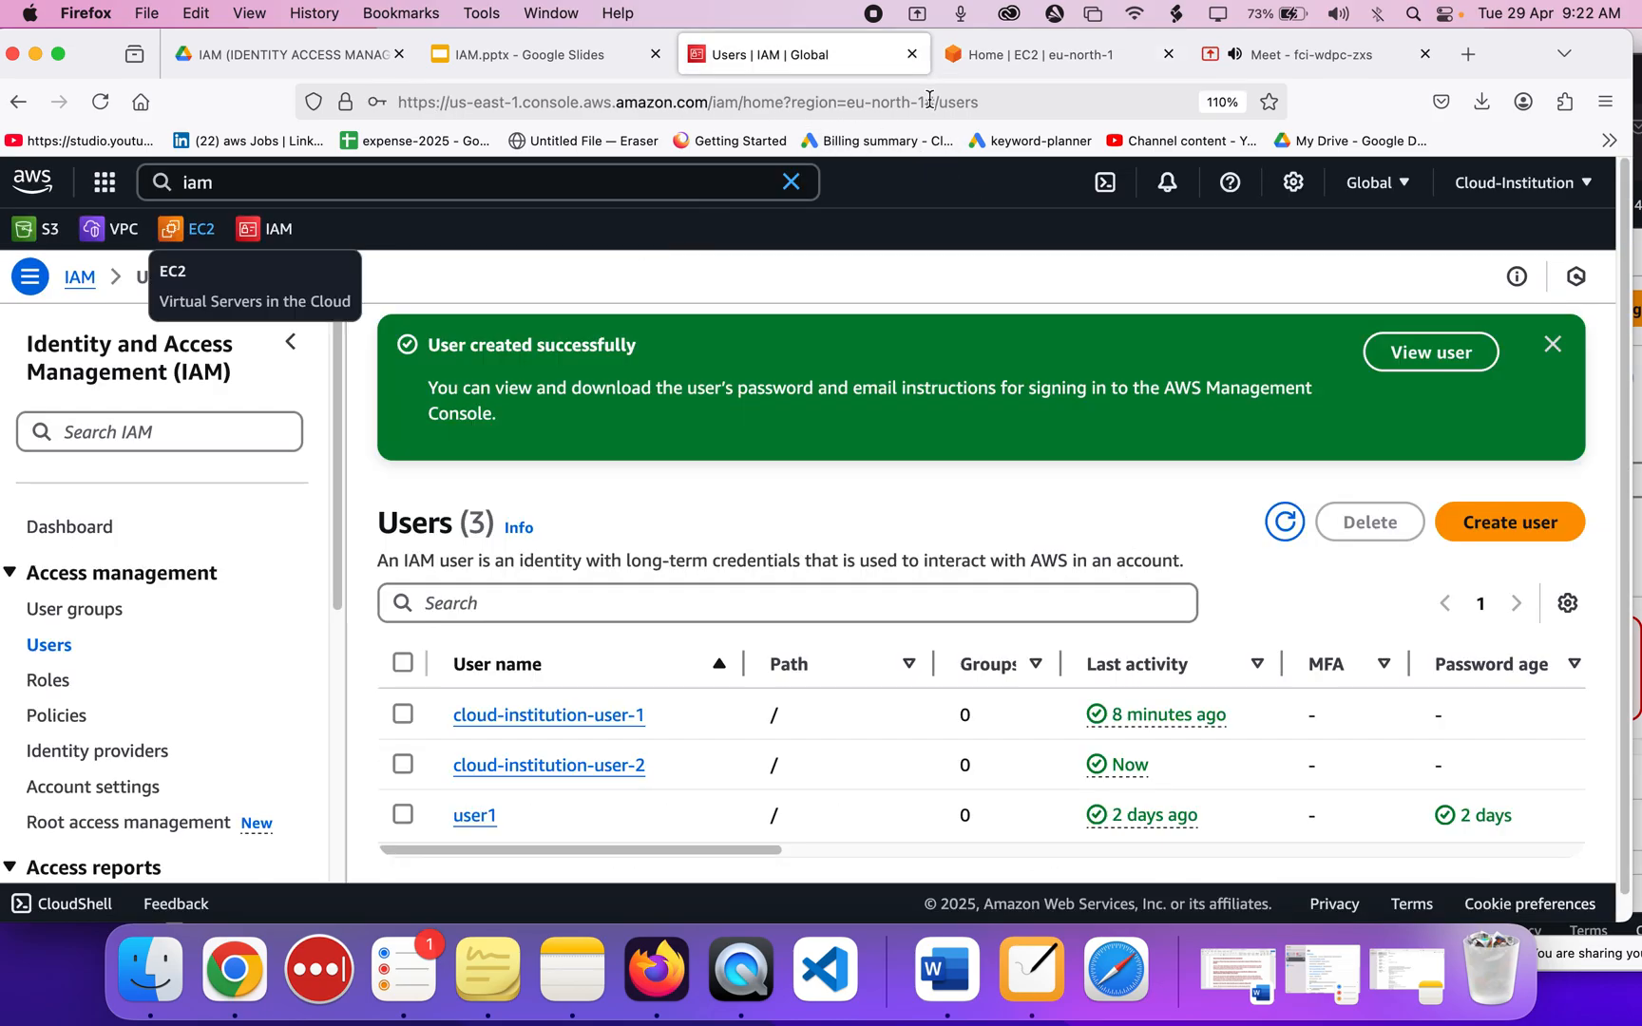
left_click(1025, 54)
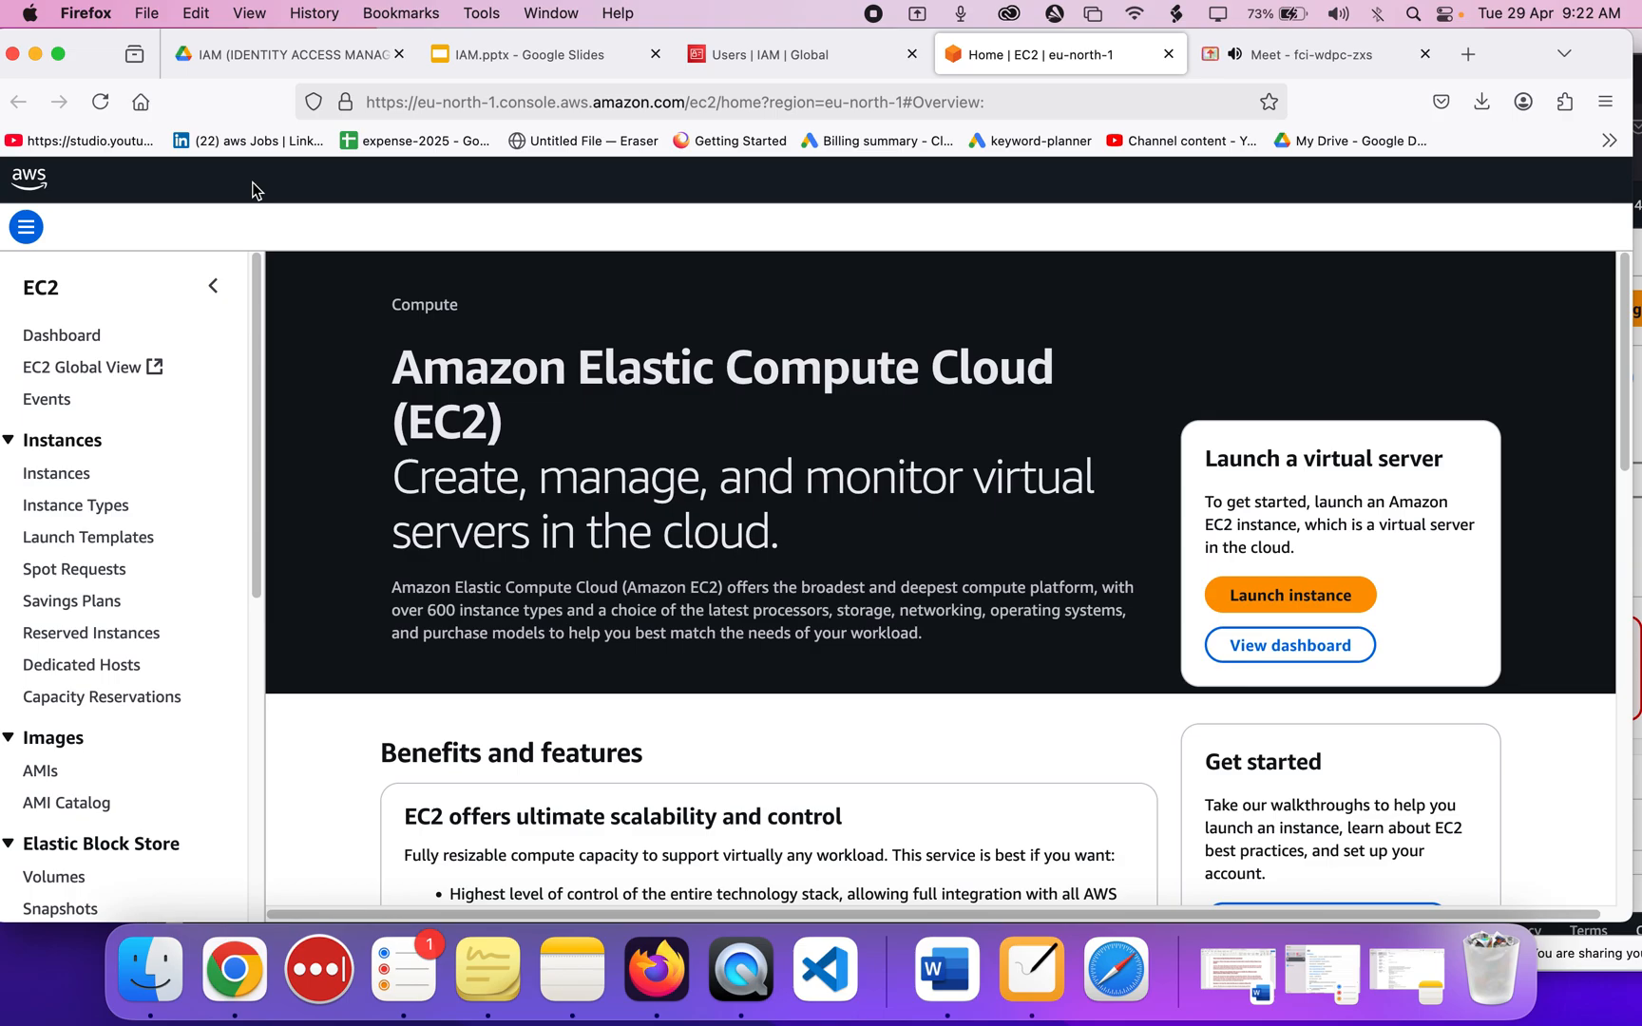
left_click(76, 478)
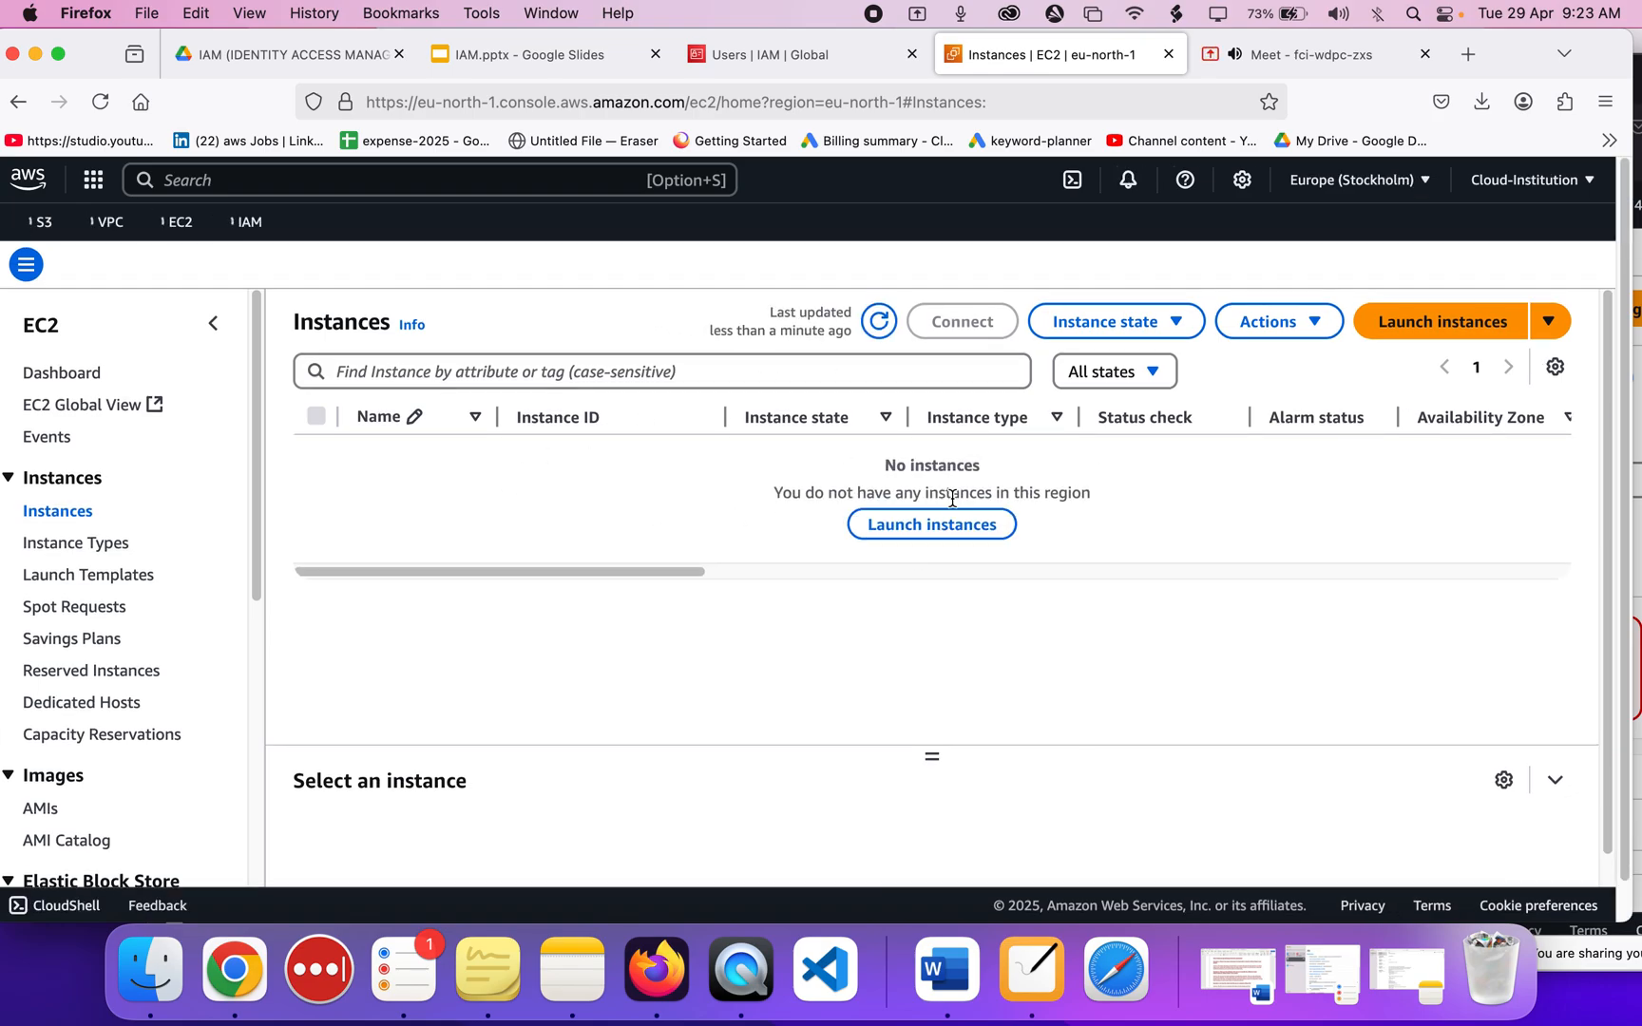
Start the EC2 Launch an instance form, look through it, then return to IAM Users.
left_click(1447, 328)
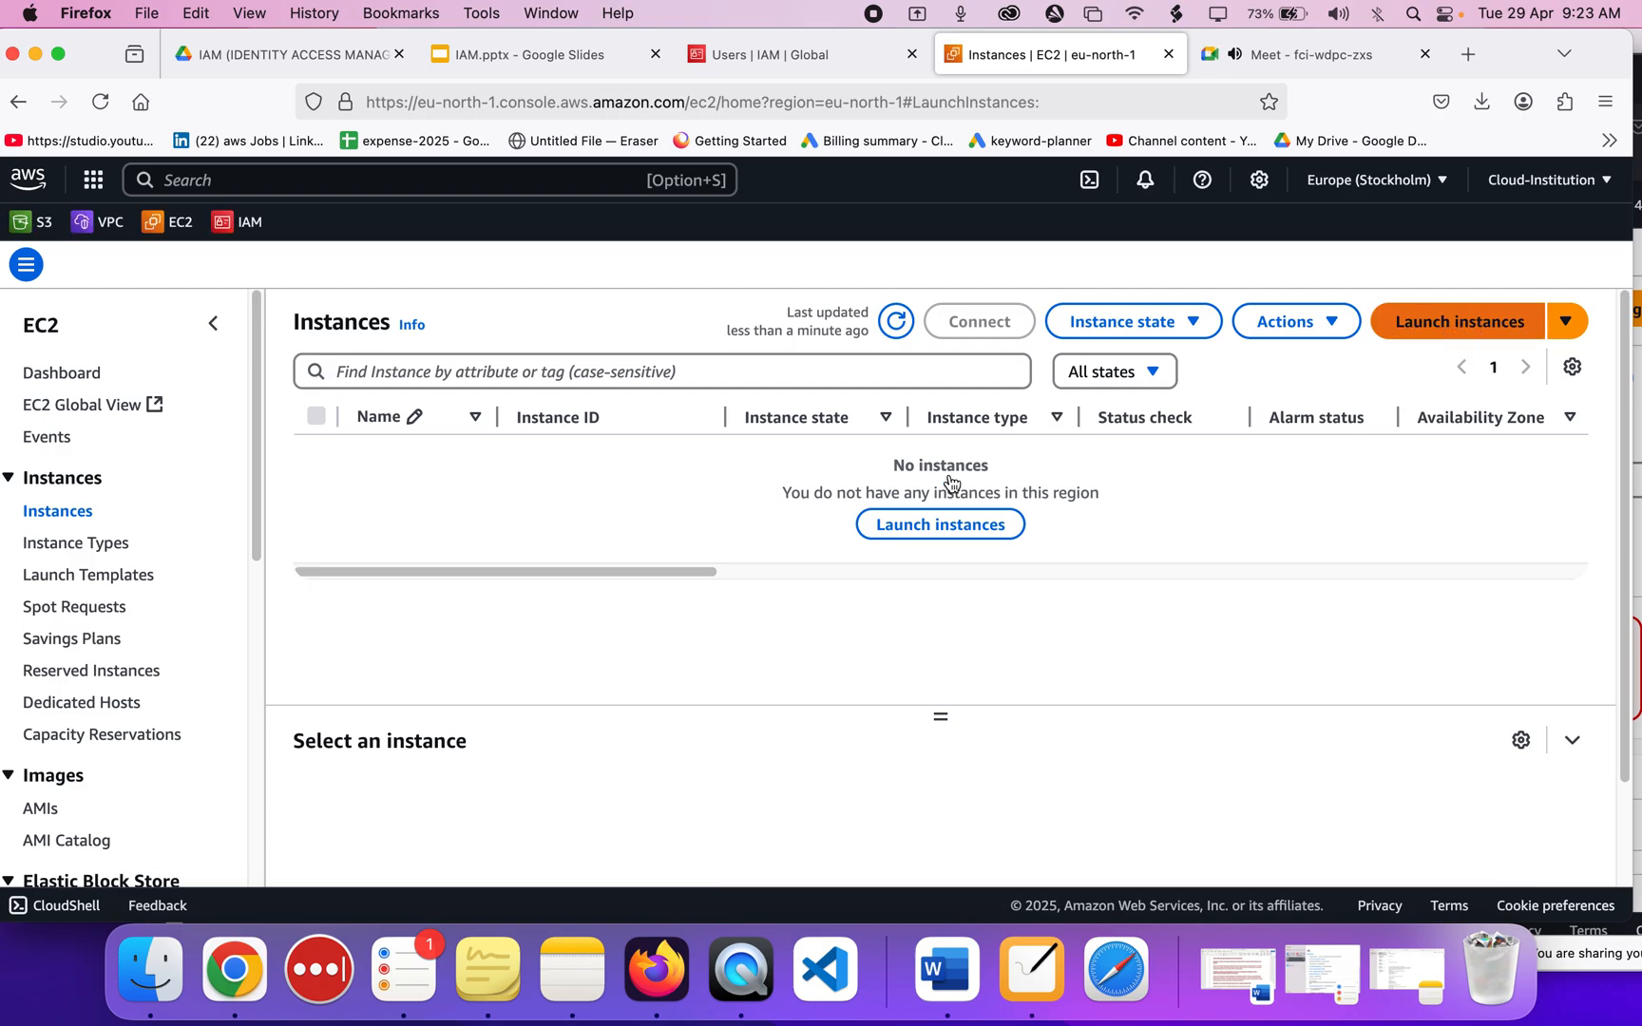
left_click(1555, 182)
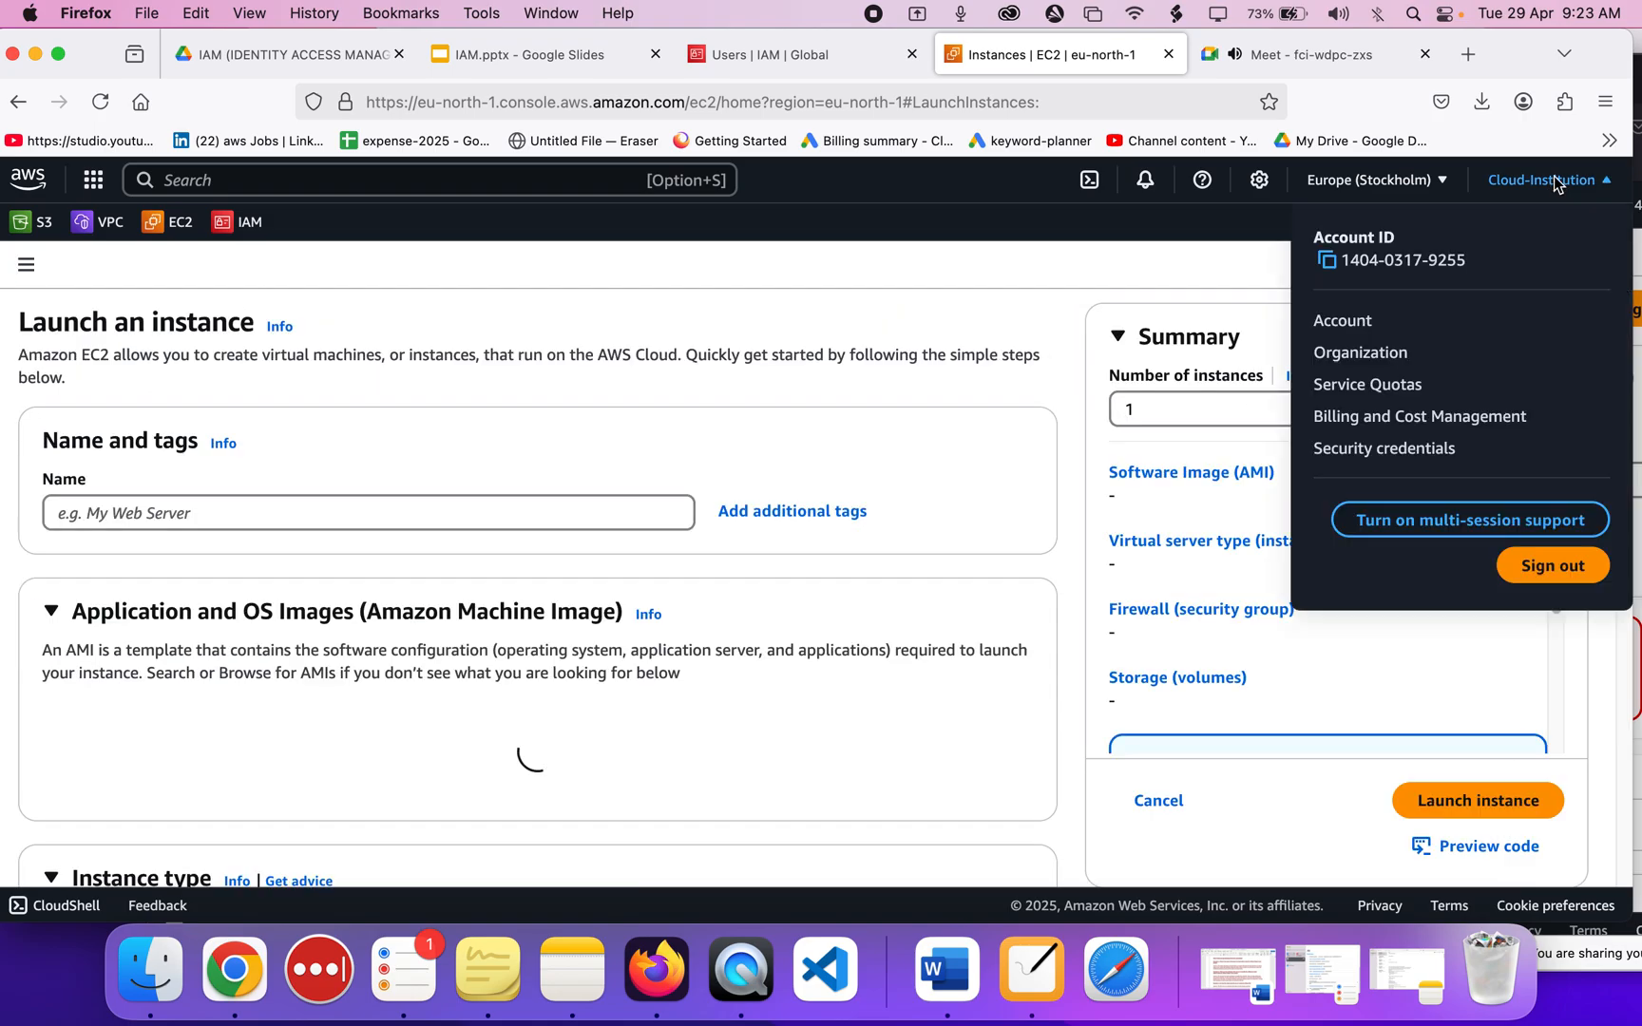
left_click(873, 451)
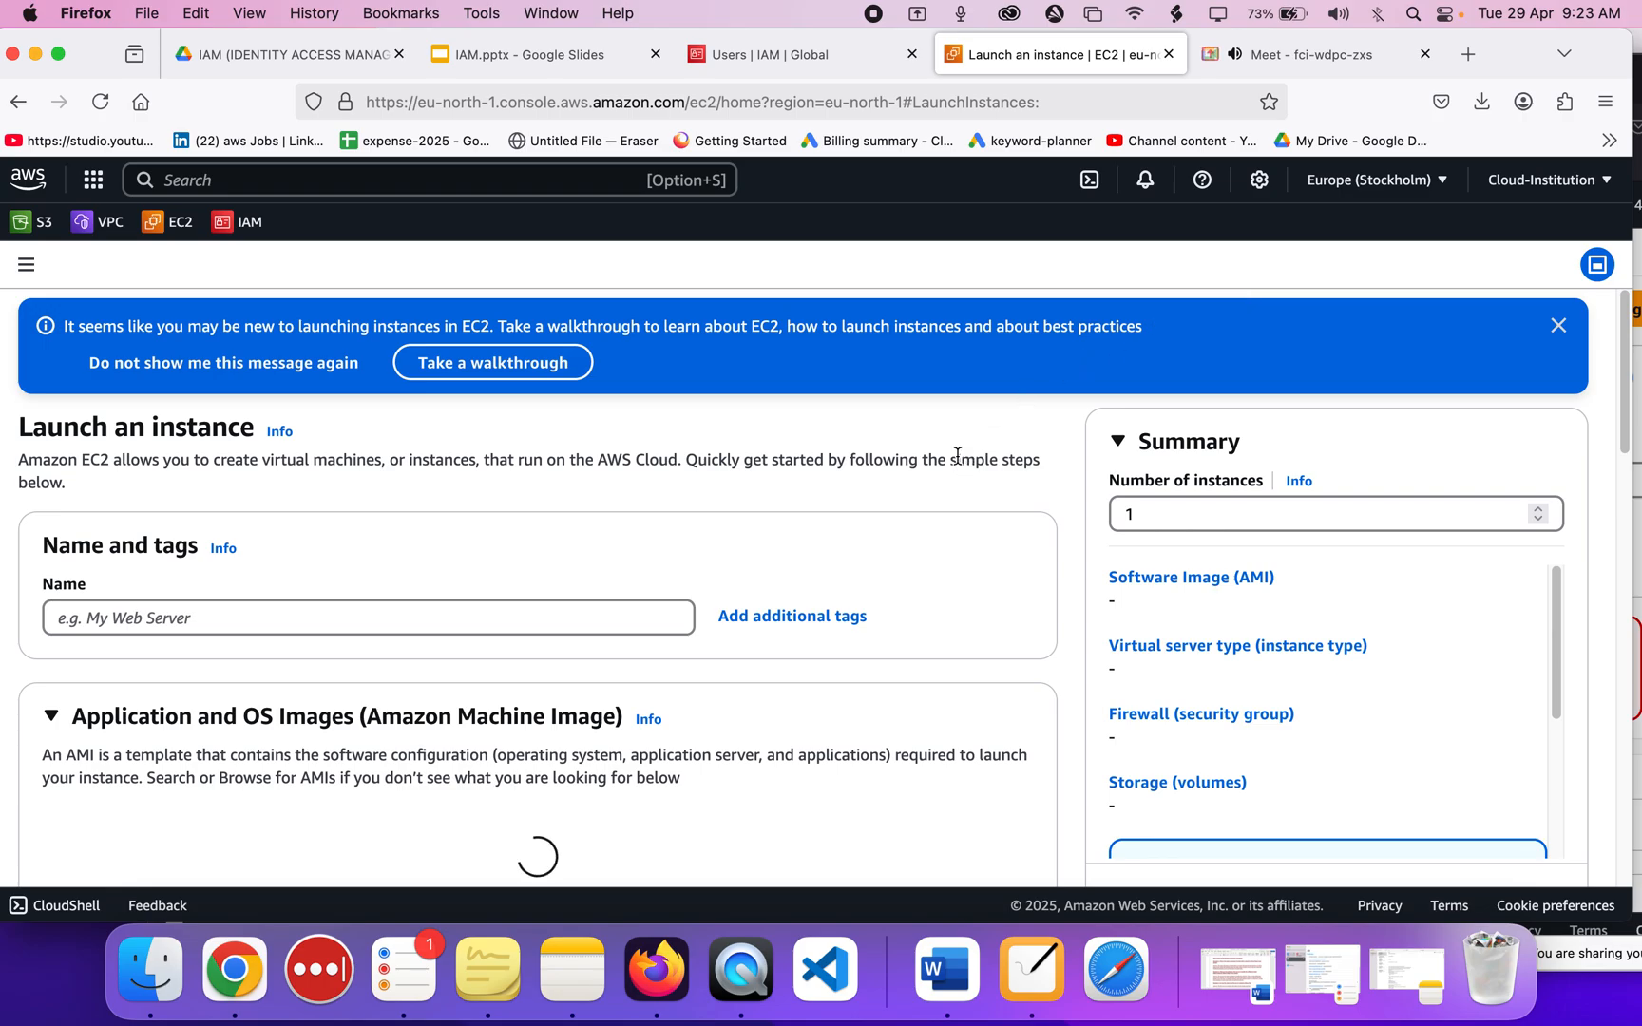
scroll(611, 546, "down", 2)
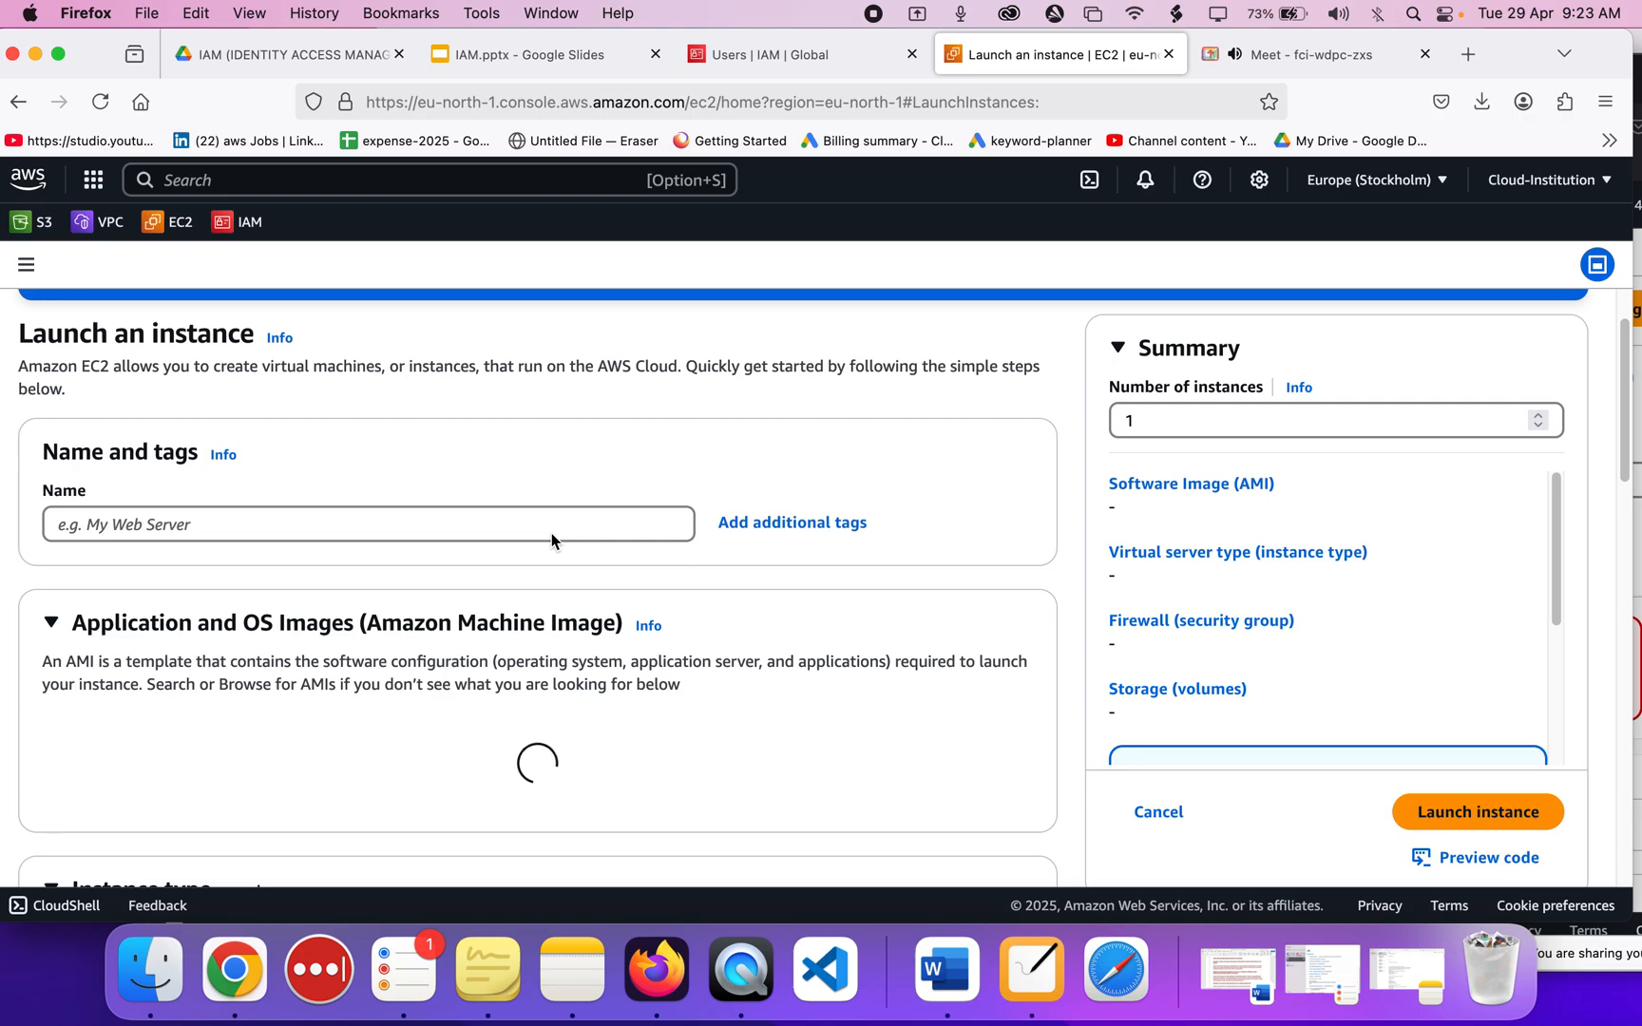
scroll(608, 669, "down", 2)
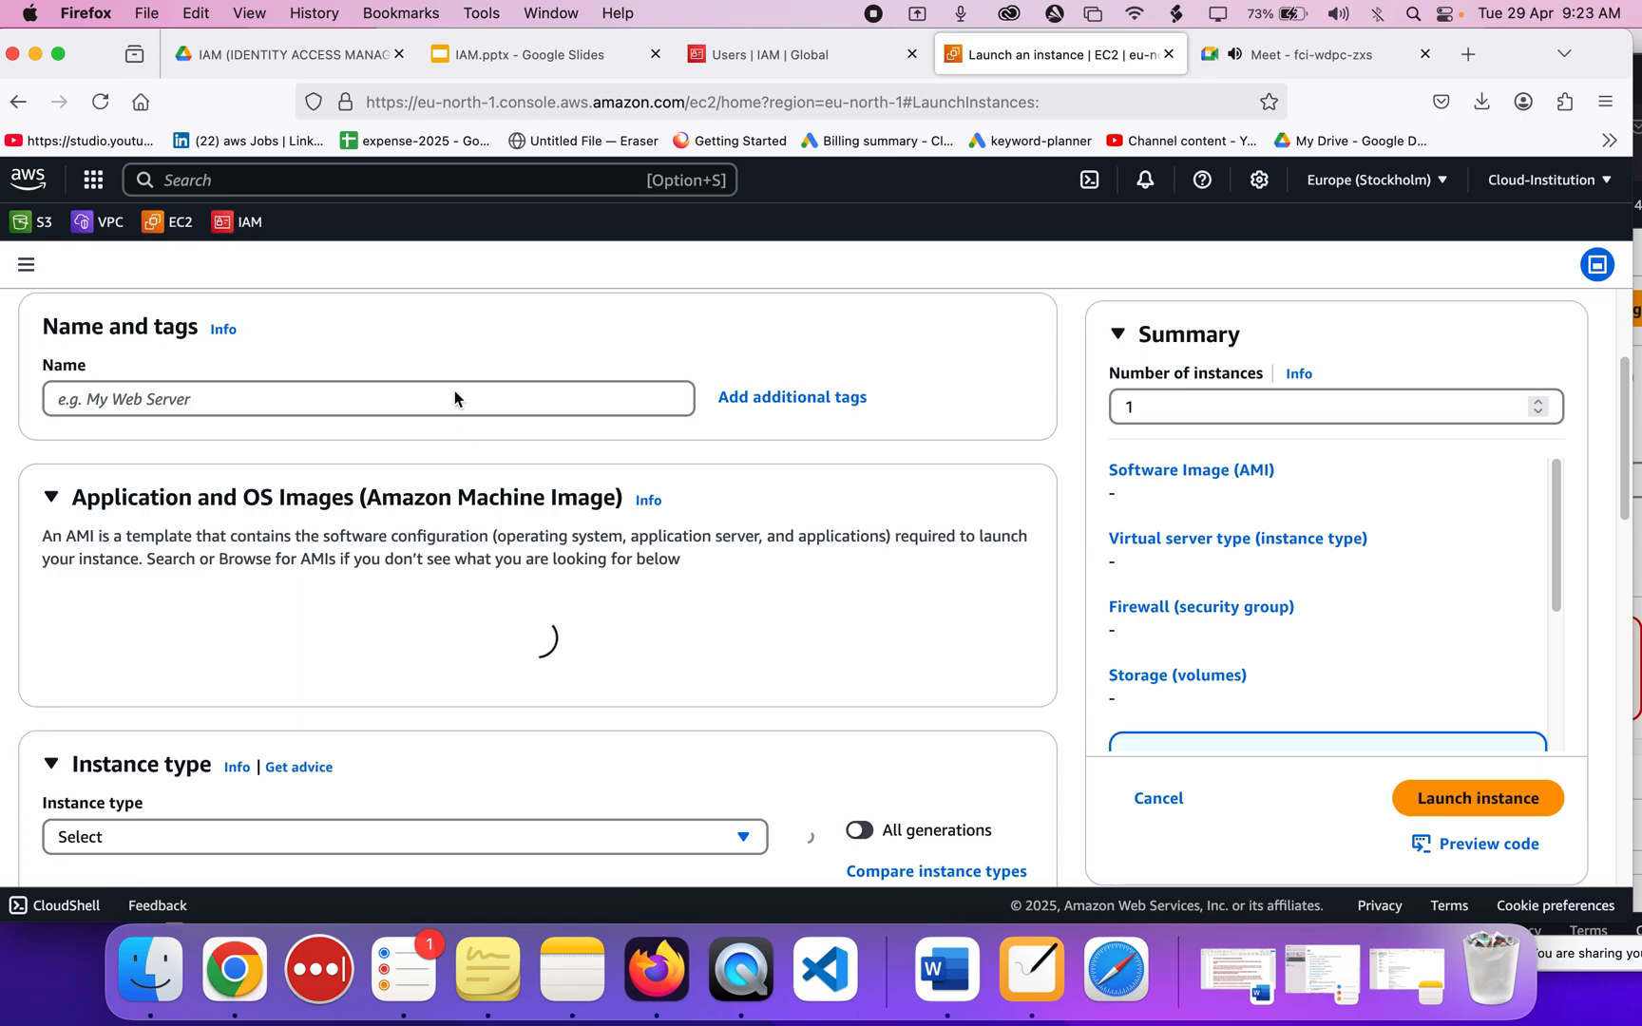
left_click(834, 56)
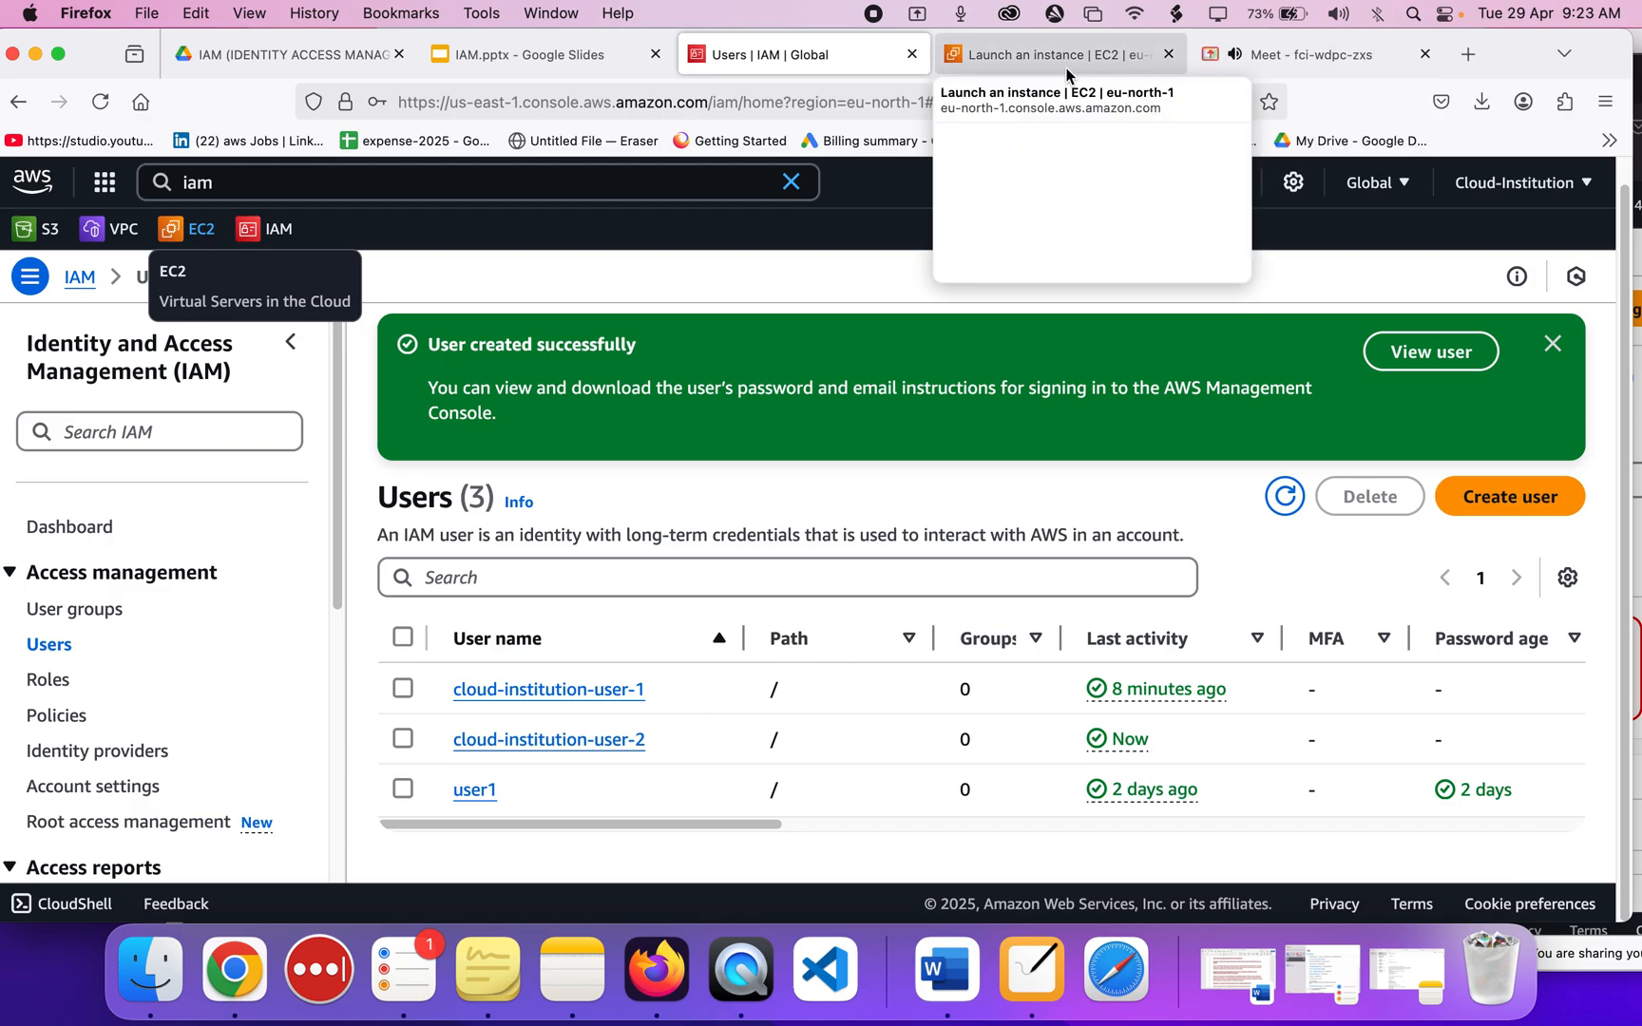
As the other signed-in user, search 'ec2' and open the EC2 Instances page.
left_click(1517, 51)
left_click_drag(1517, 55, 1139, 57)
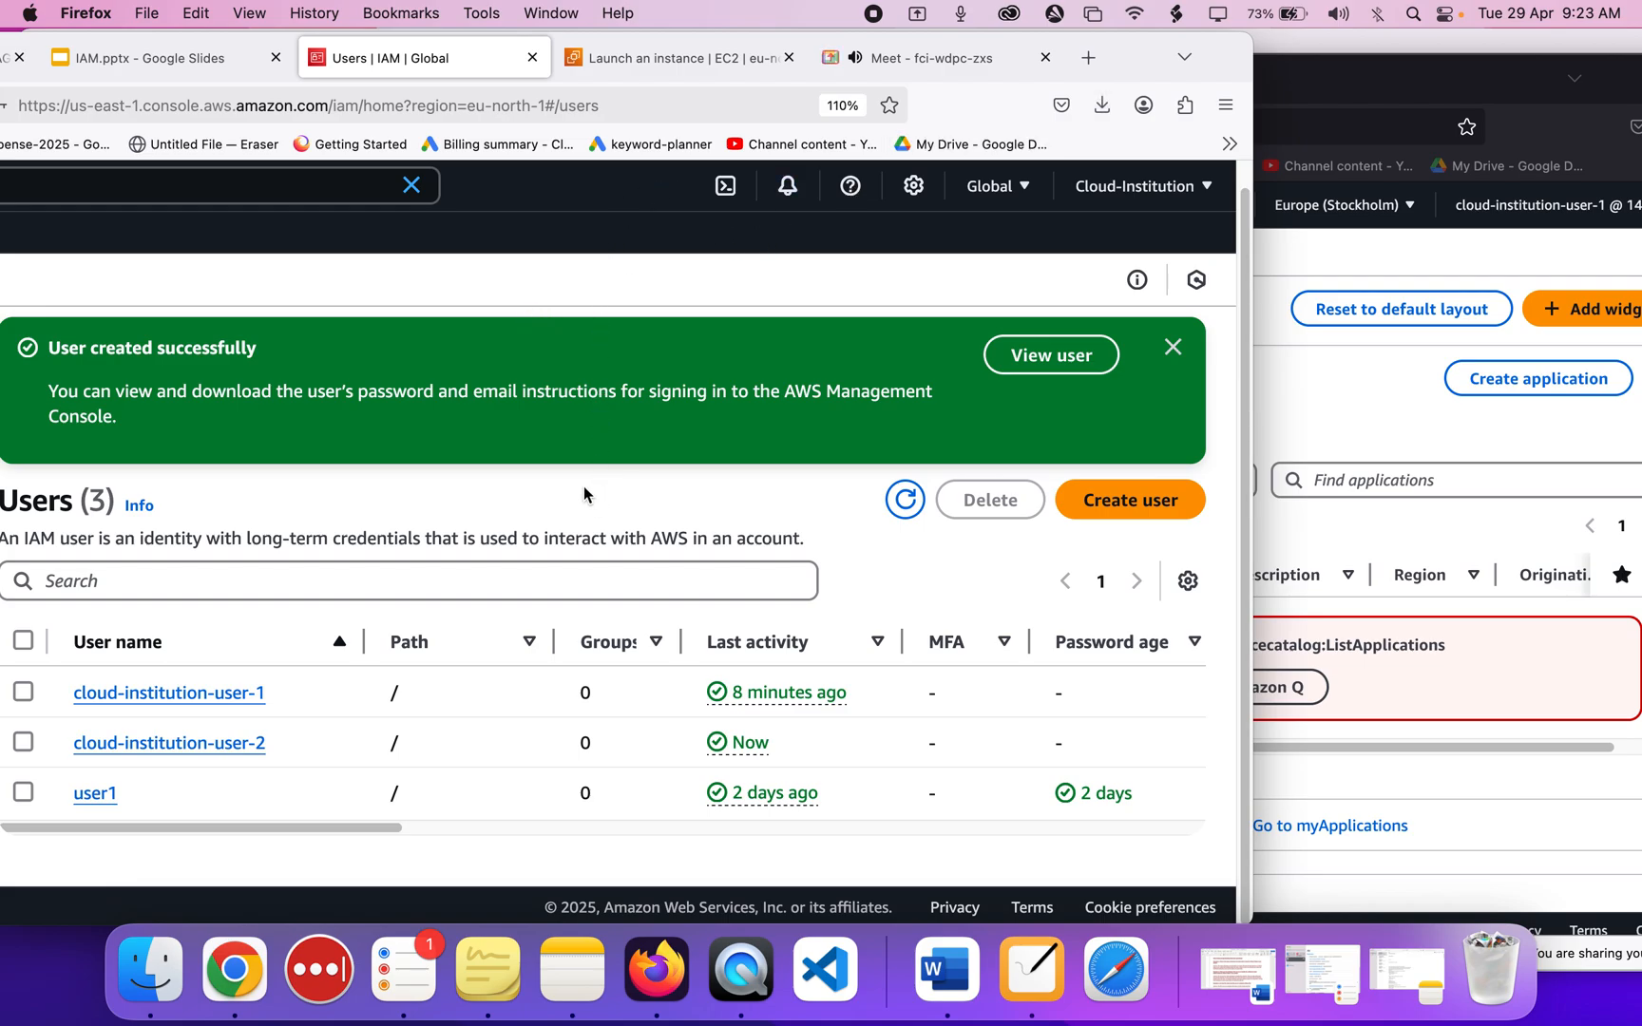
left_click(1326, 418)
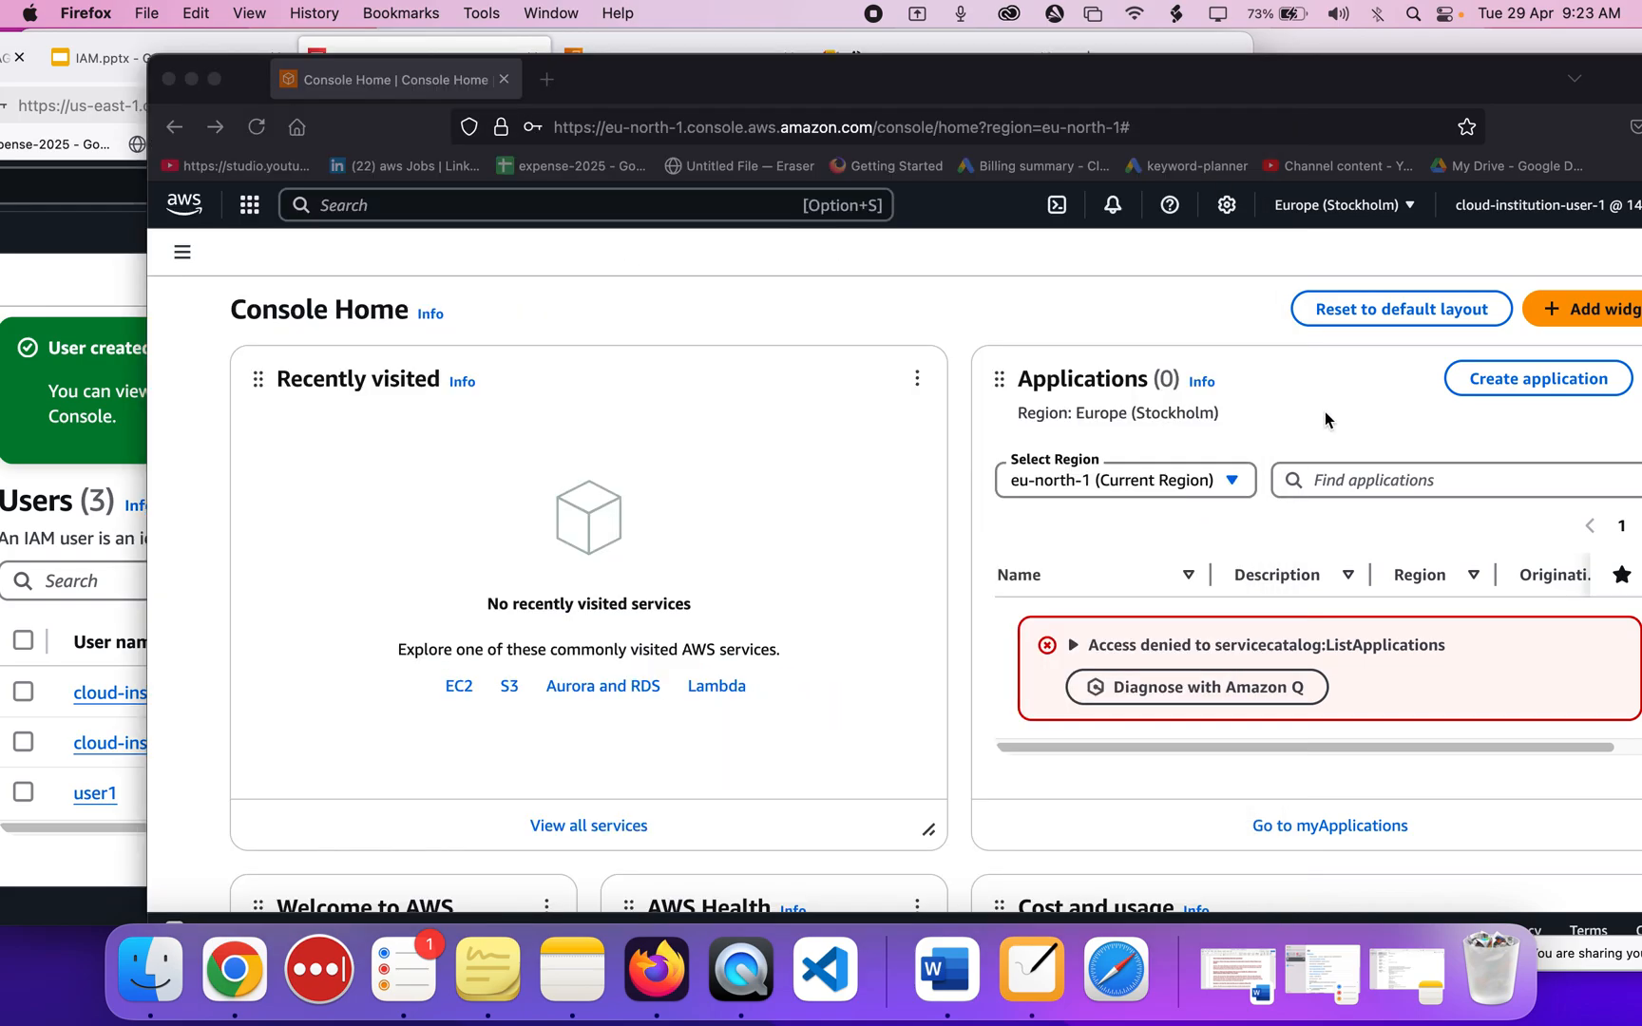
mouse_move(935, 81)
left_mouse_down()
mouse_move(1040, 74)
mouse_move(947, 89)
left_mouse_up()
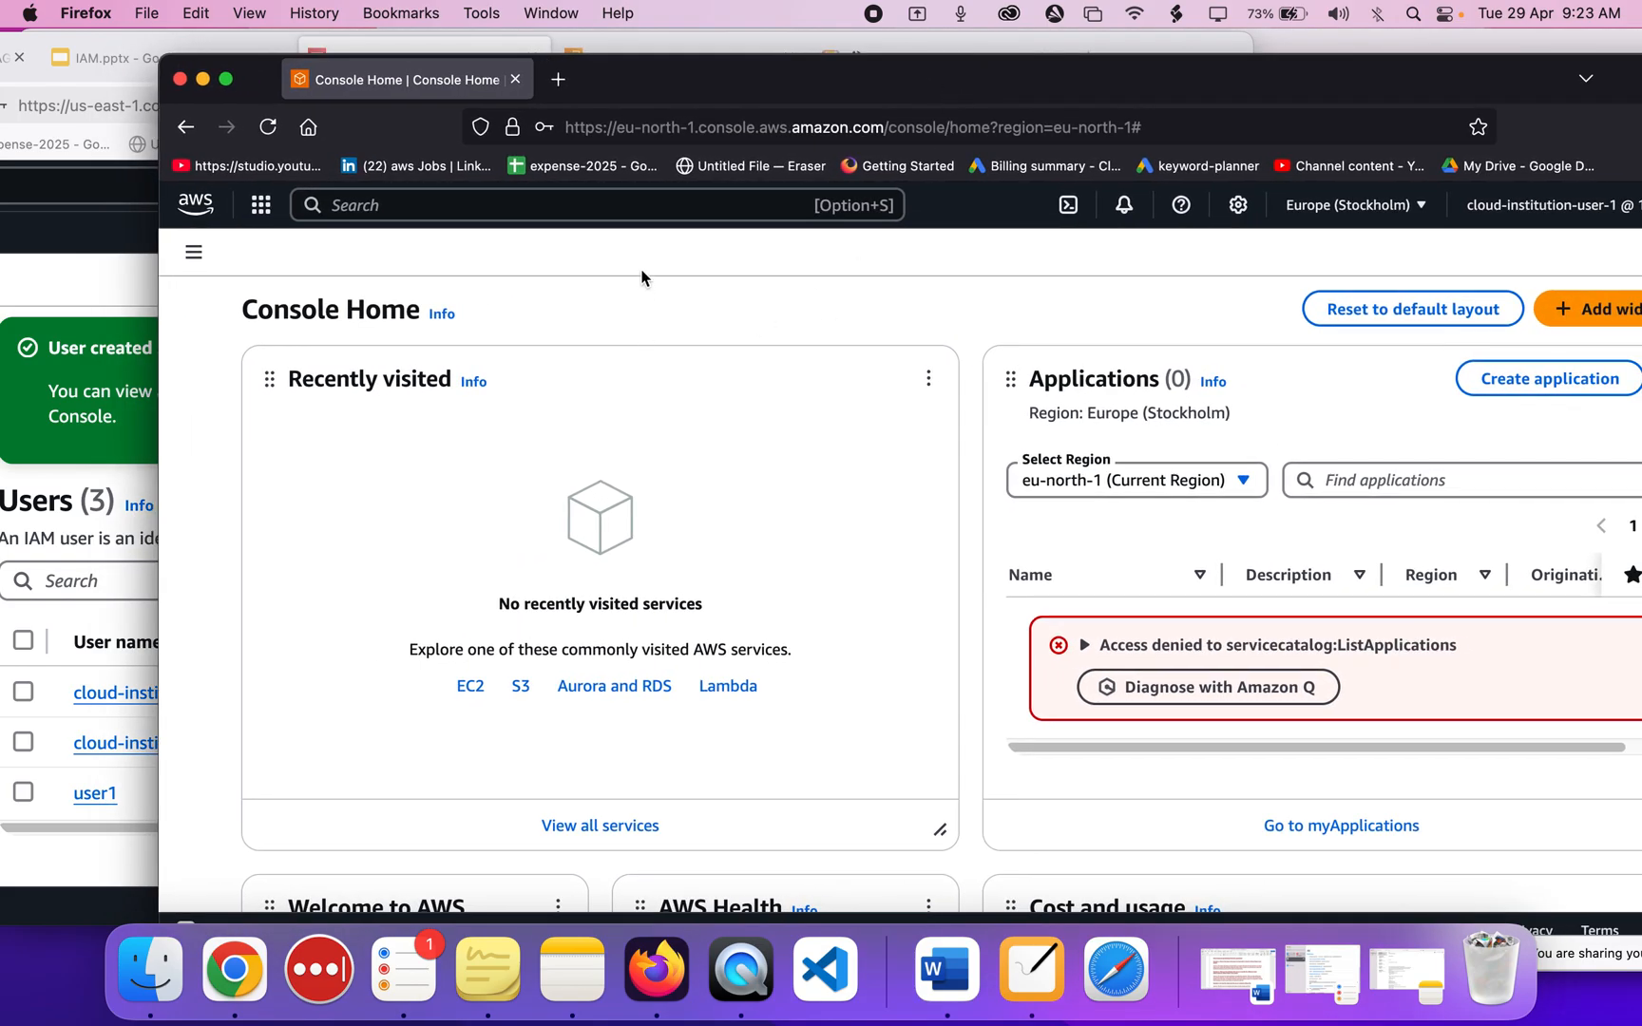
left_click(704, 211)
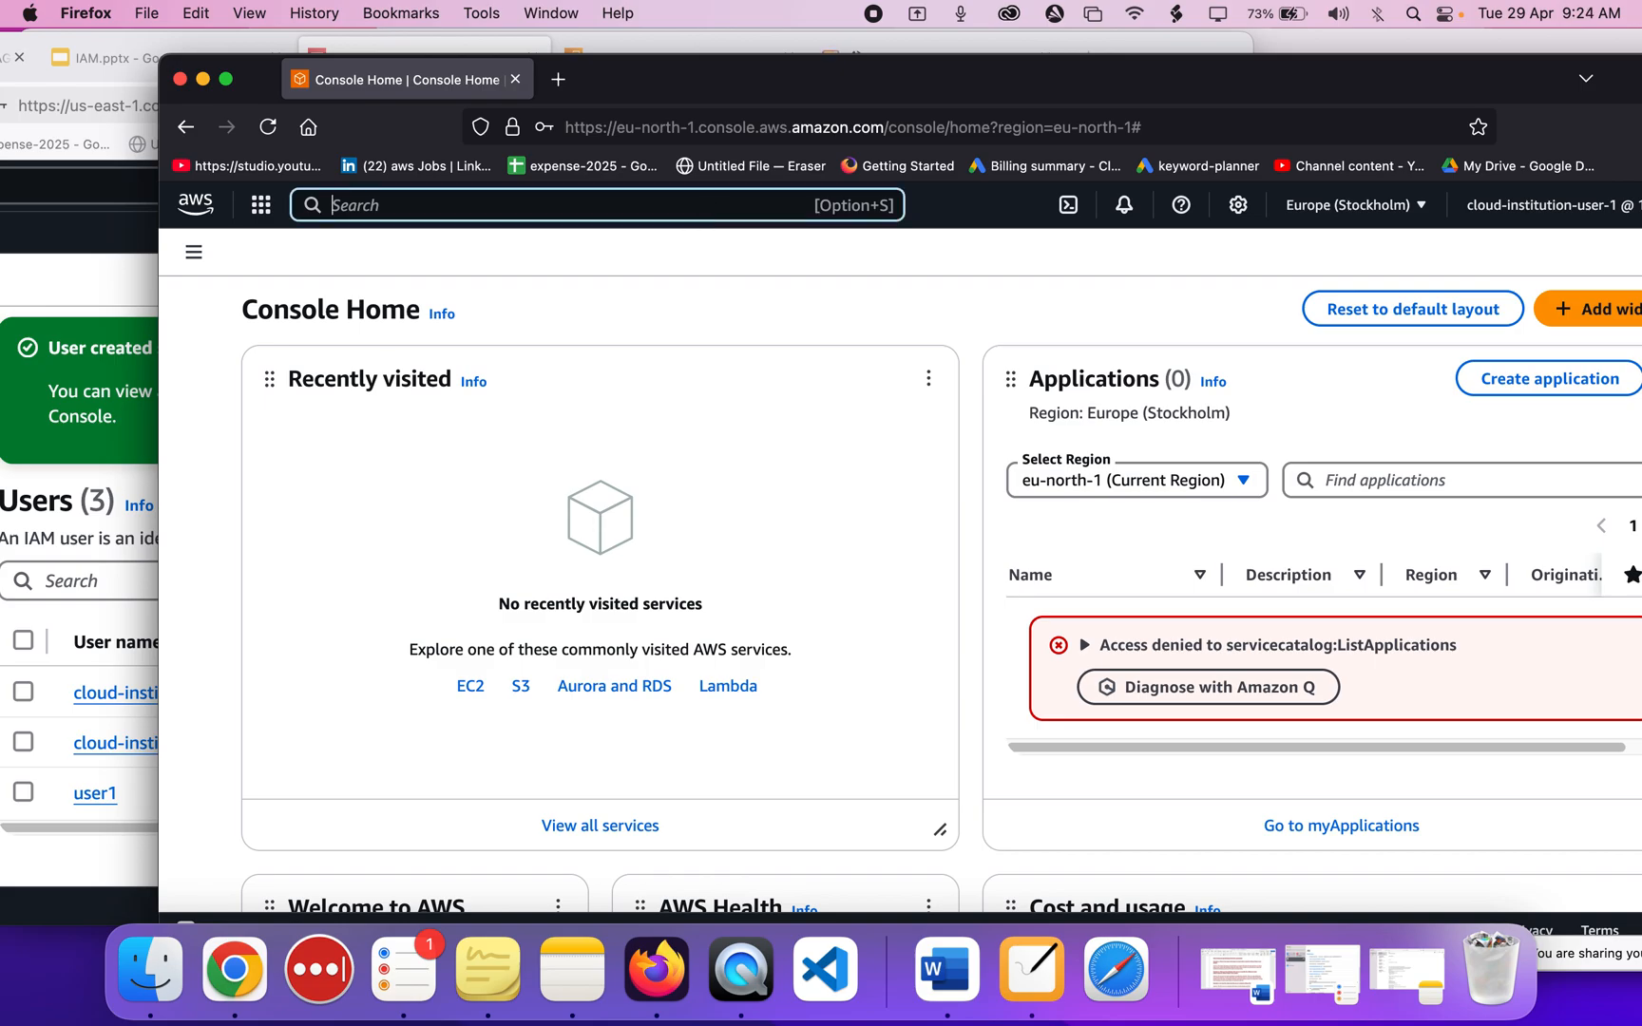
type("ec2")
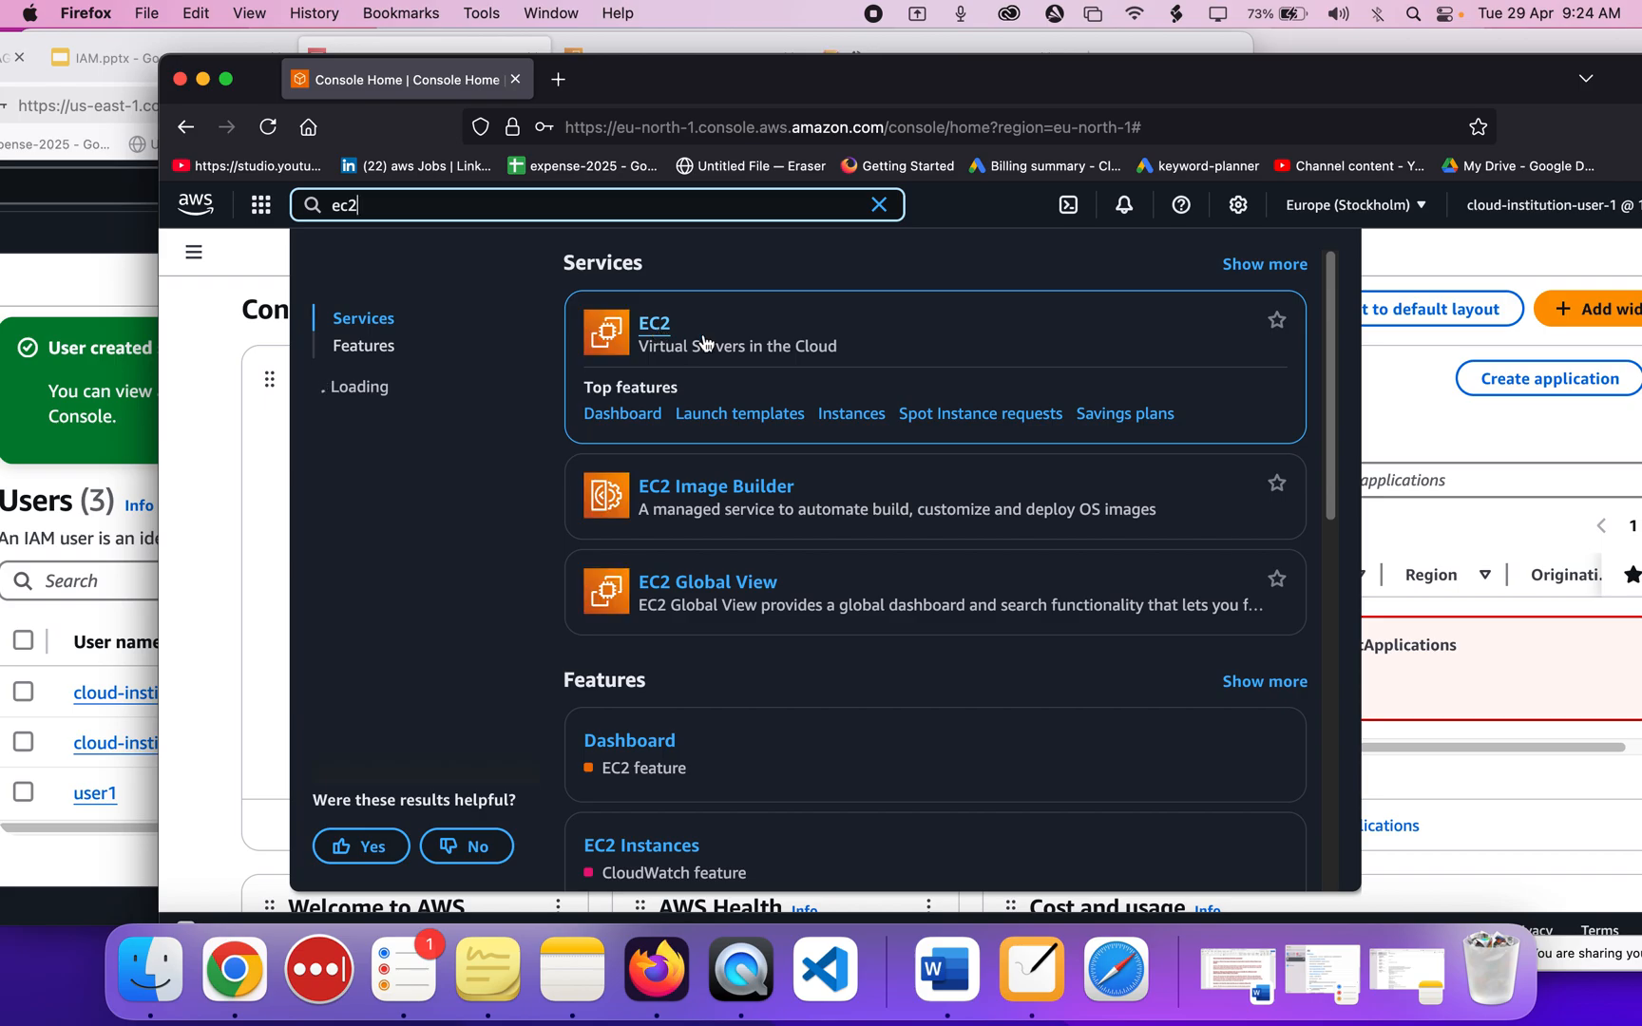
left_click(852, 415)
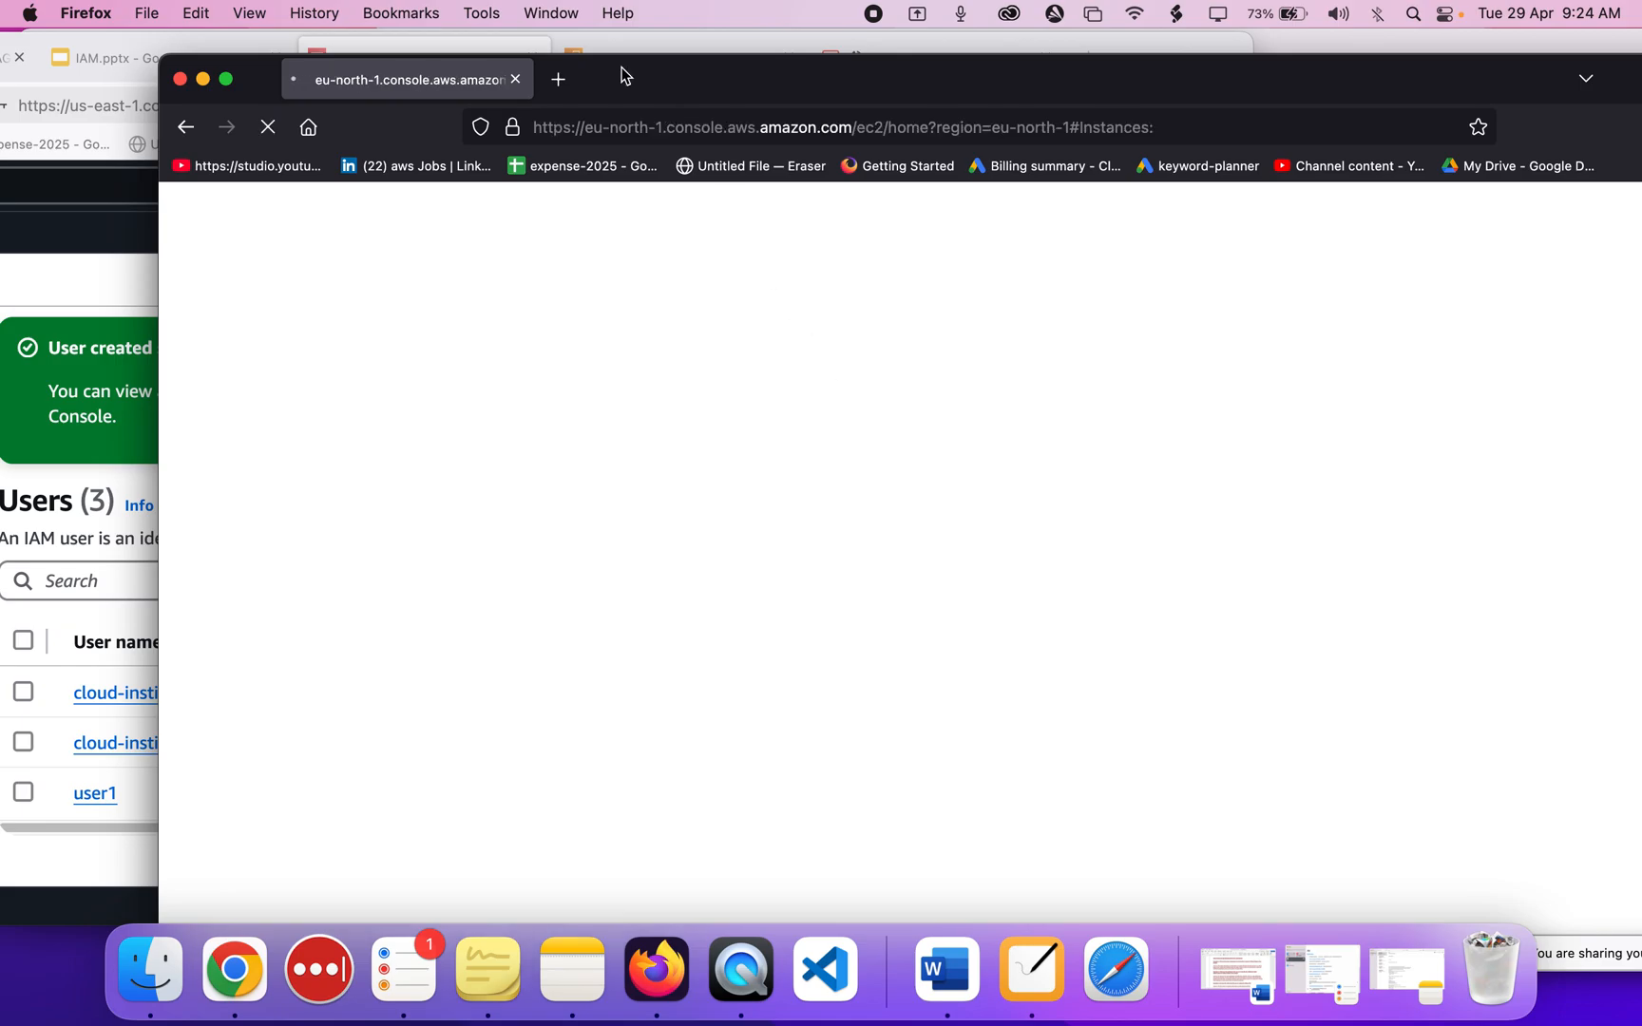
Rearrange the browser windows so the Launch an instance form is in front.
left_click_drag(624, 74, 1241, 78)
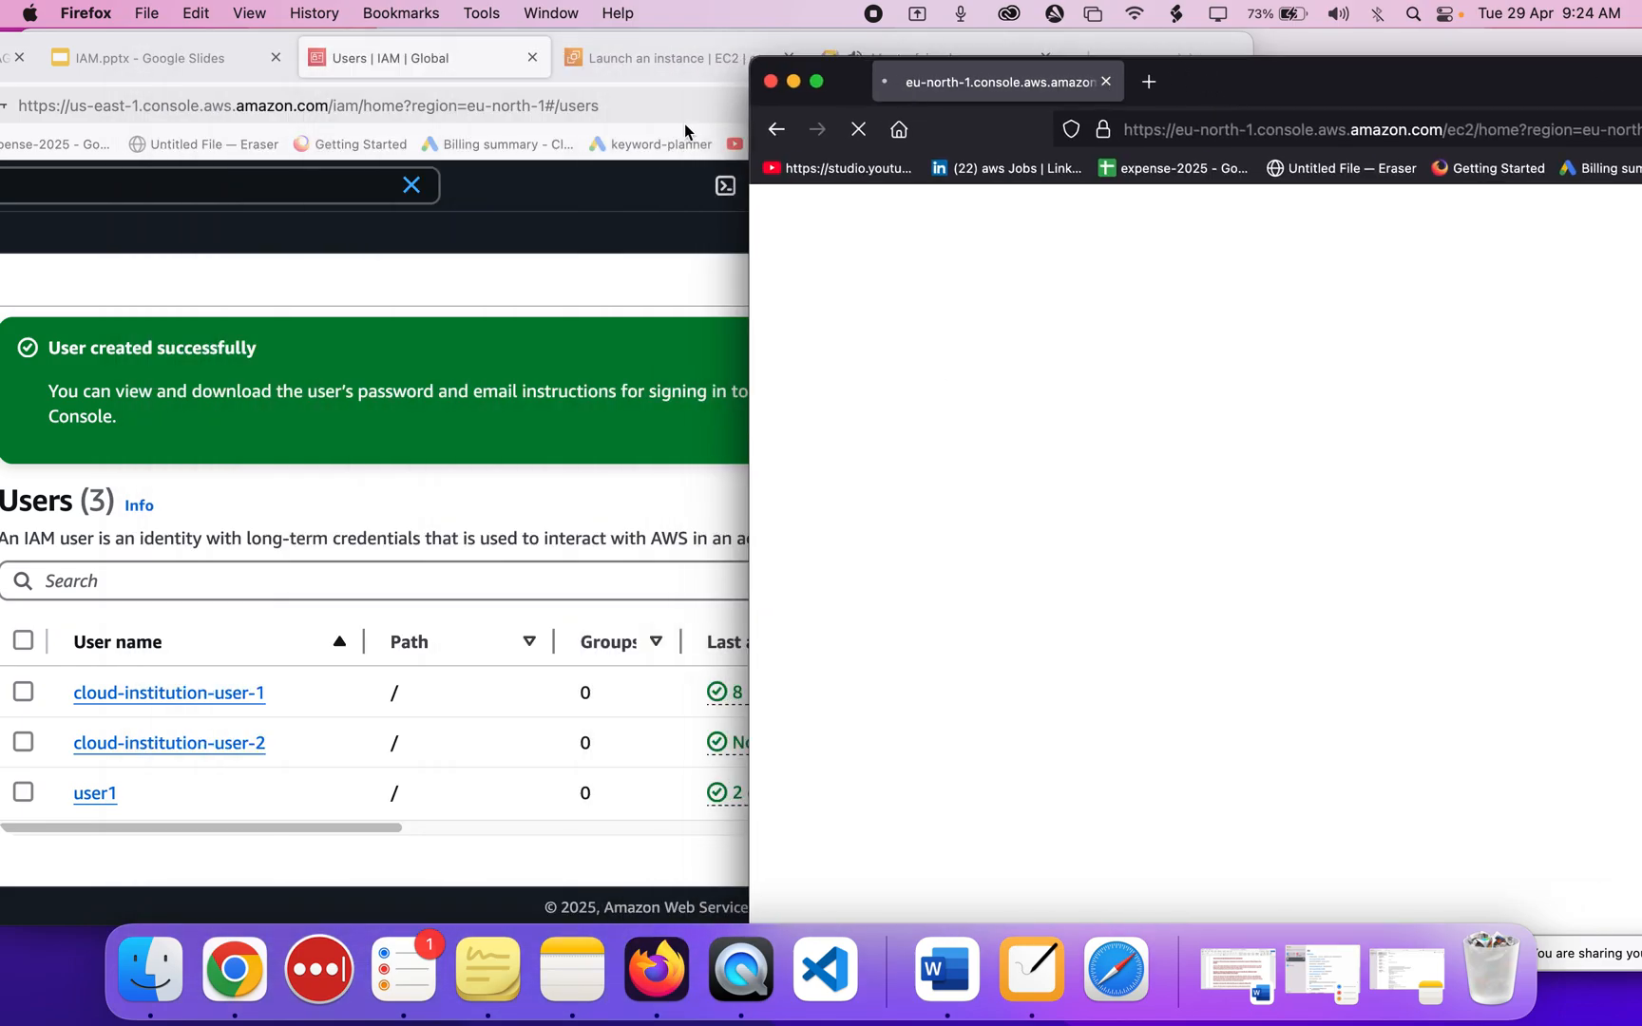
left_click(575, 243)
left_click_drag(1118, 54, 794, 50)
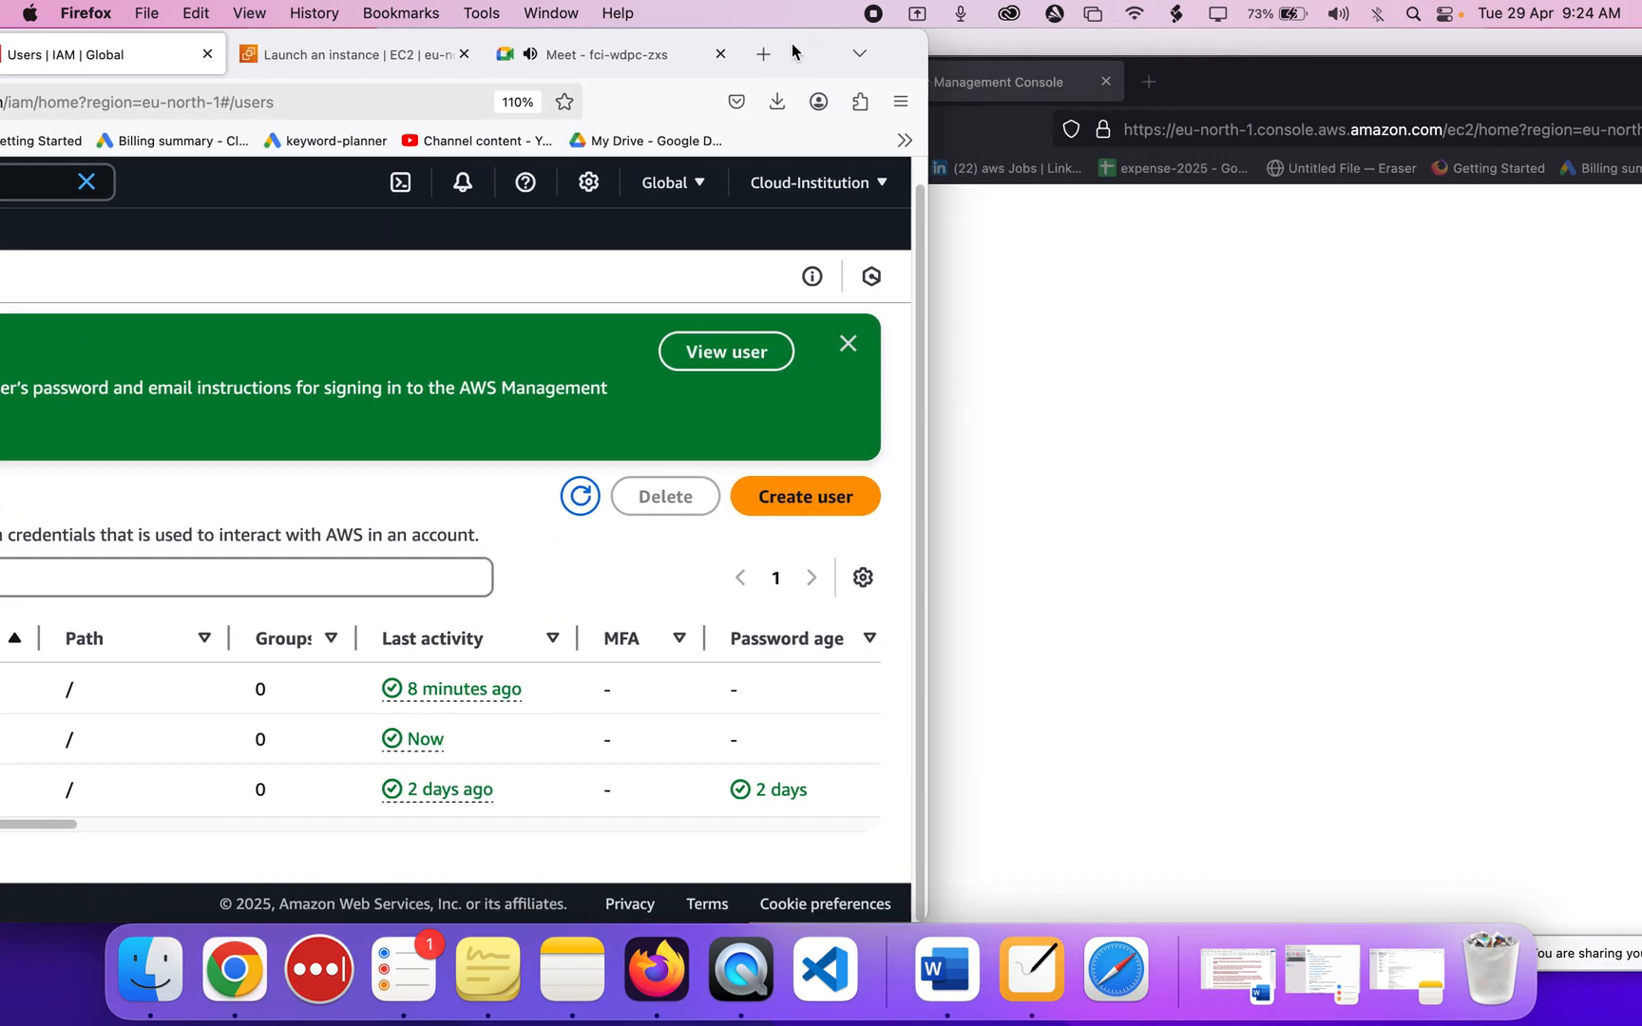
left_click(389, 59)
left_click_drag(813, 59, 1126, 7)
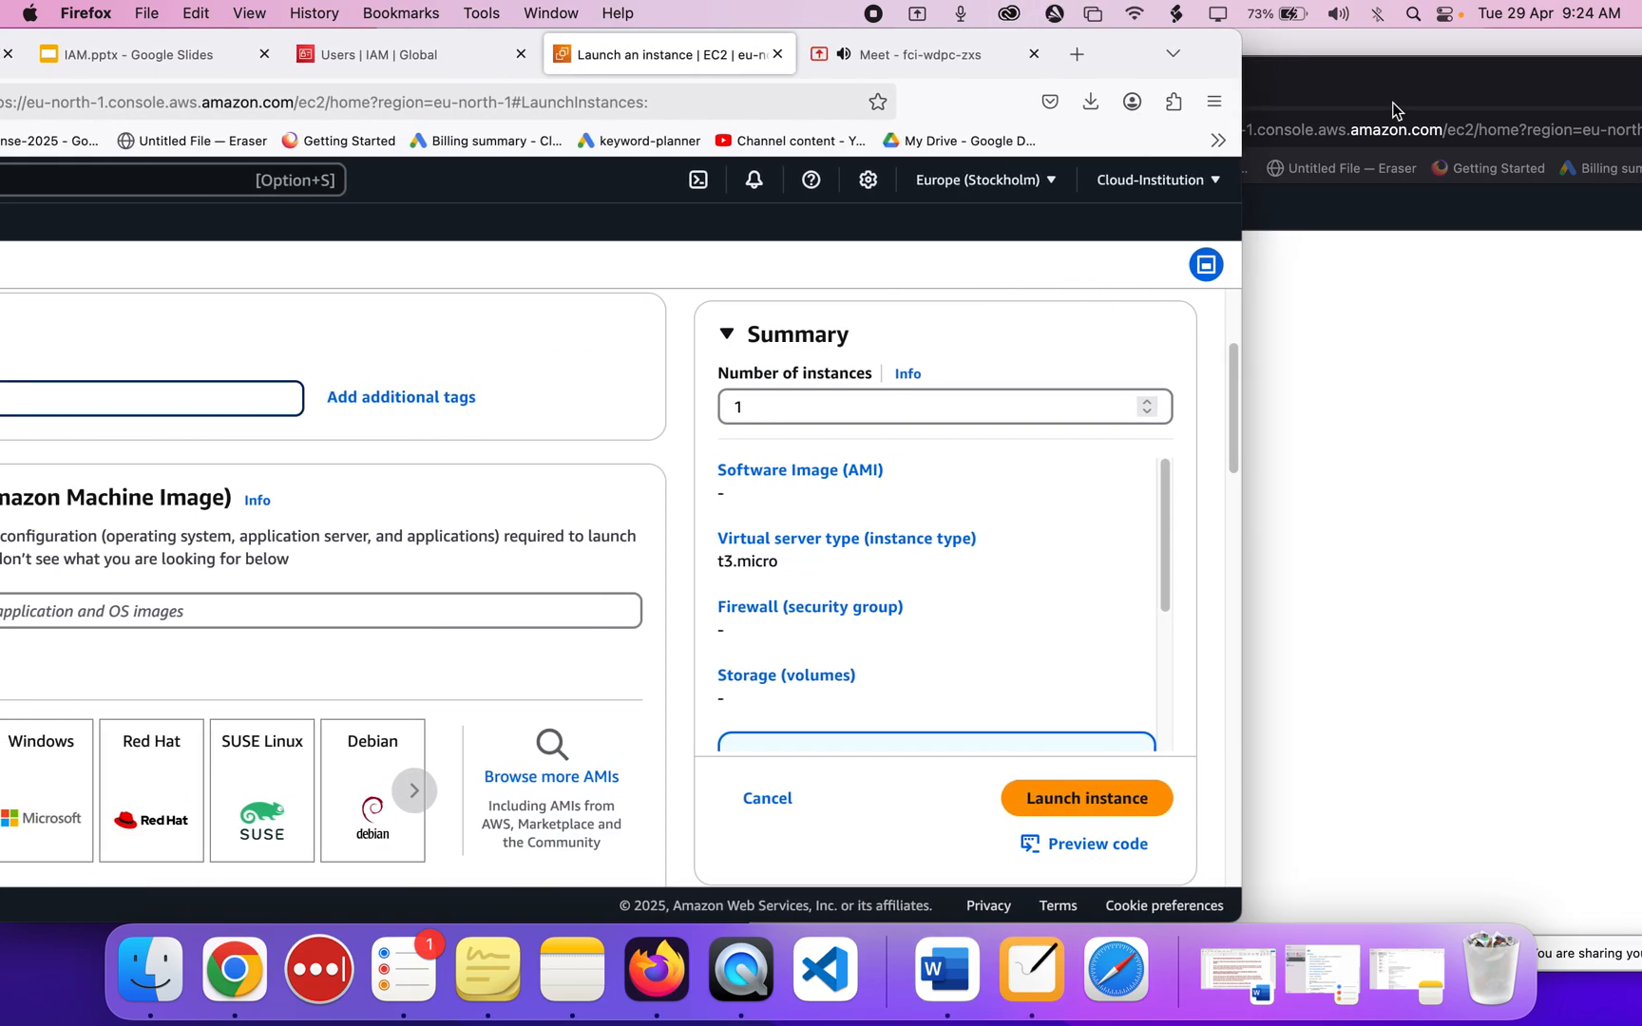
left_click(1393, 100)
left_click(476, 321)
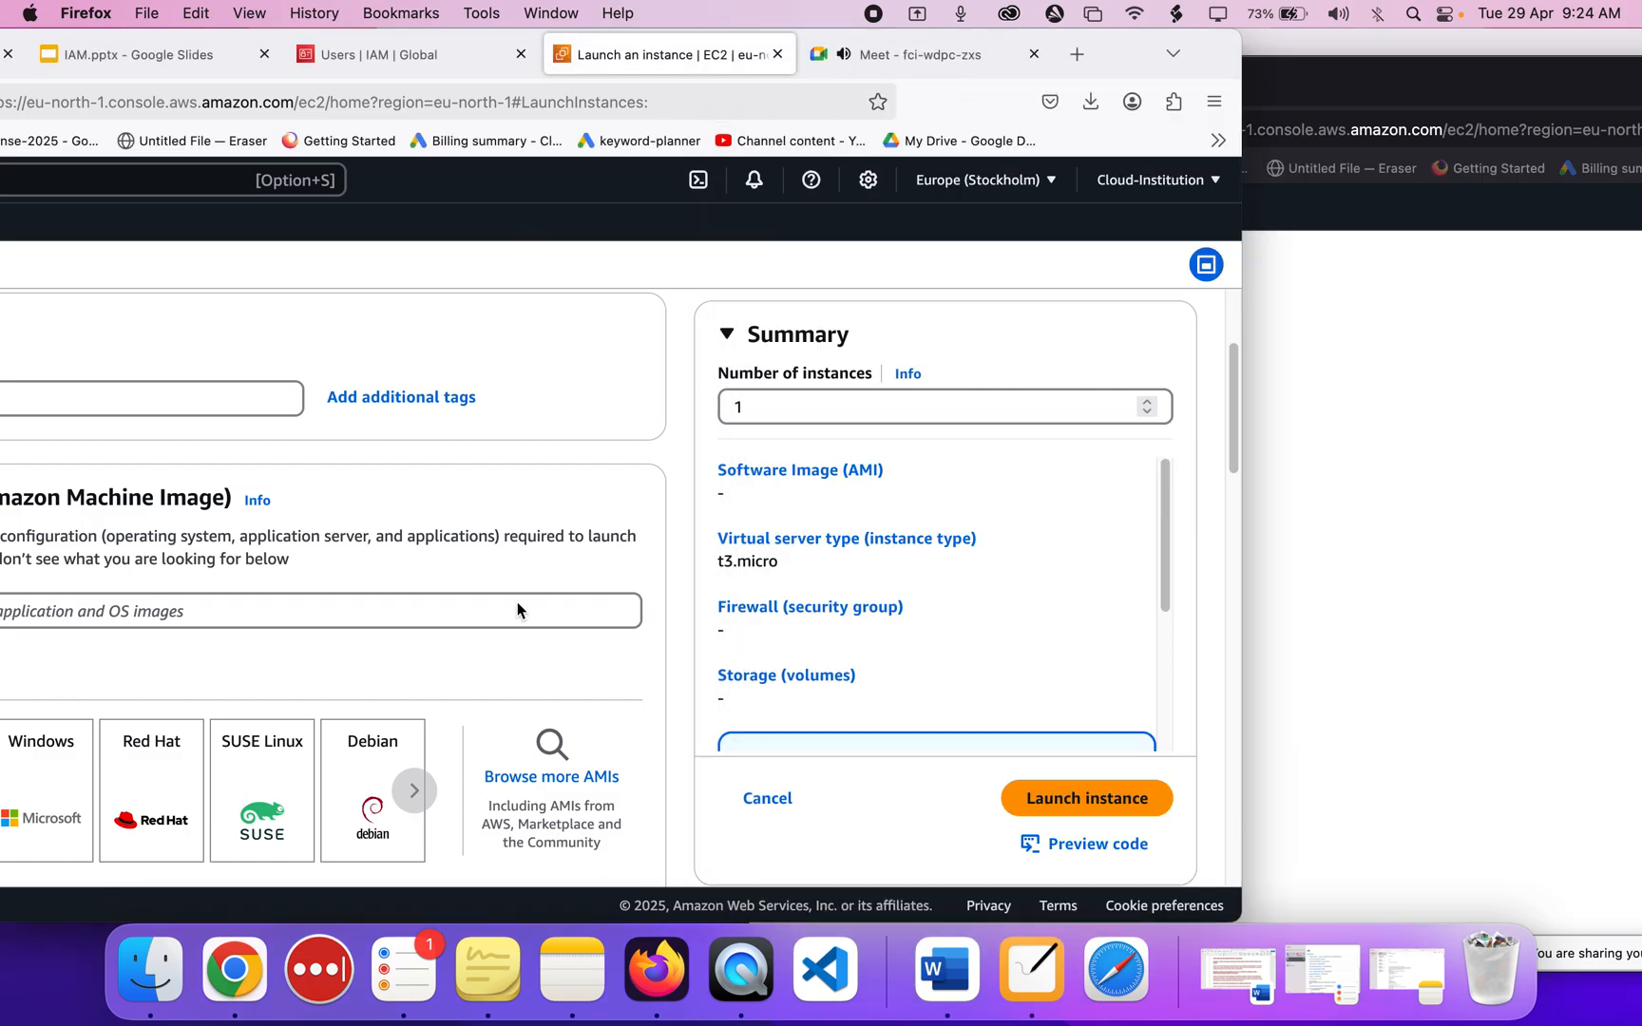
left_click_drag(1121, 48, 1435, 23)
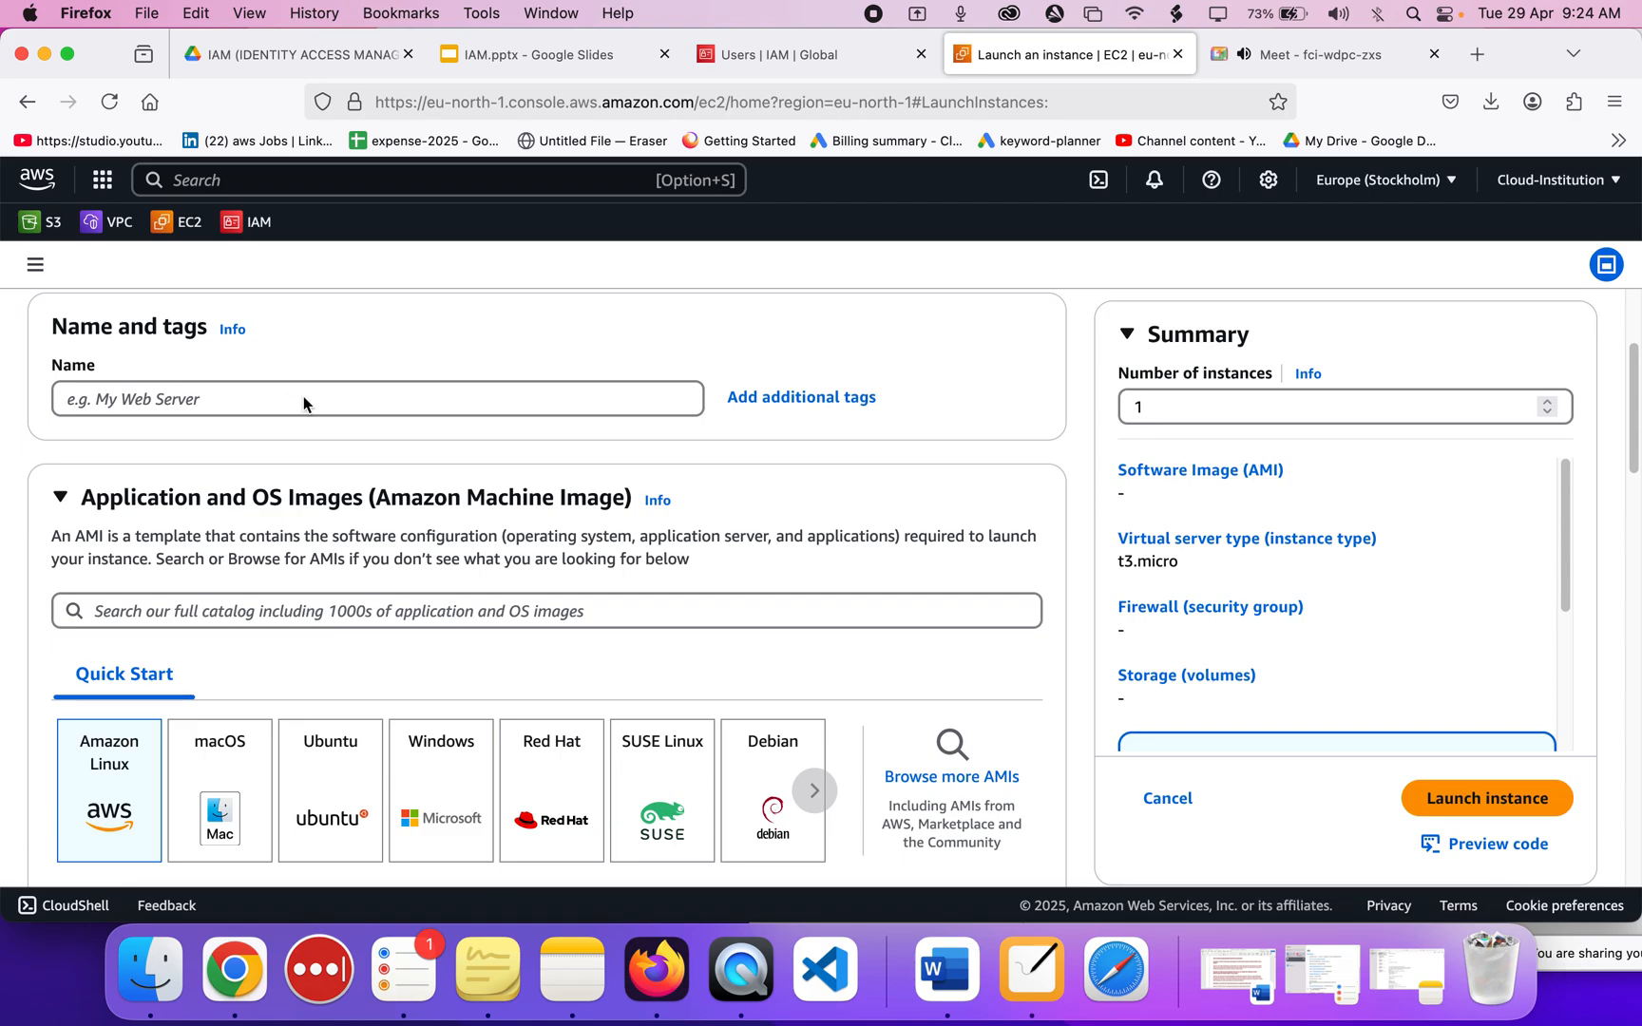
Close the Google Drive IAM slides tab and quit Google Chrome.
scroll(232, 415, "down", 3)
scroll(232, 415, "up", 5)
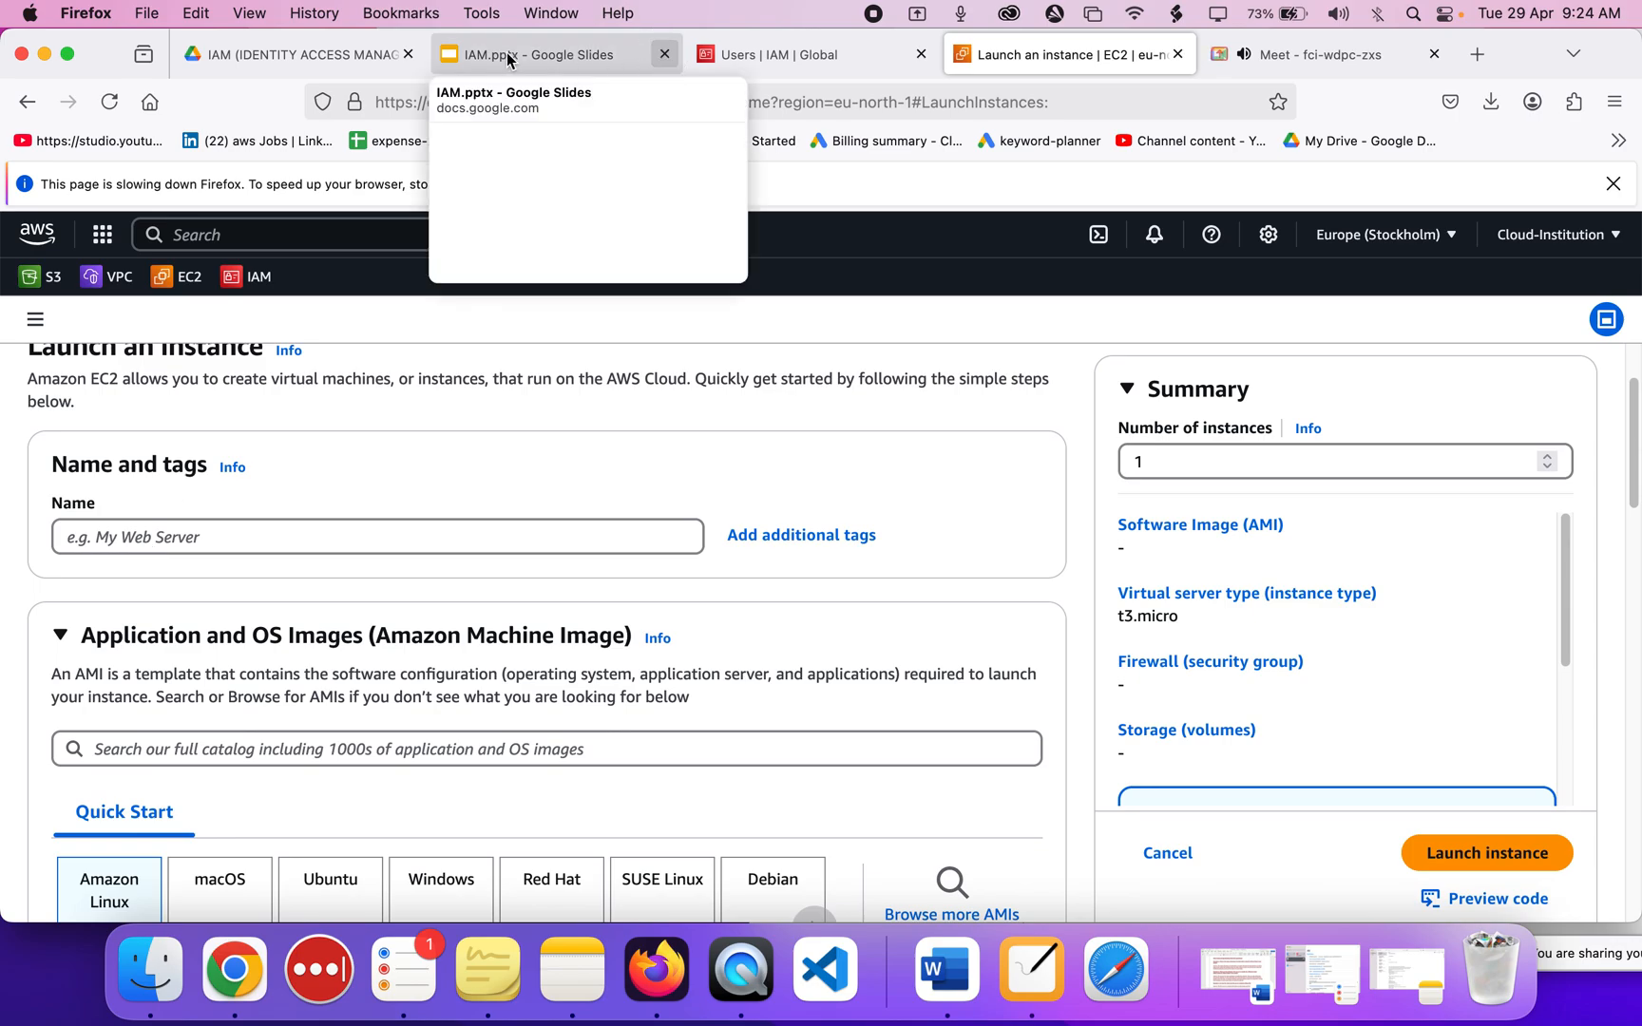
left_click(408, 55)
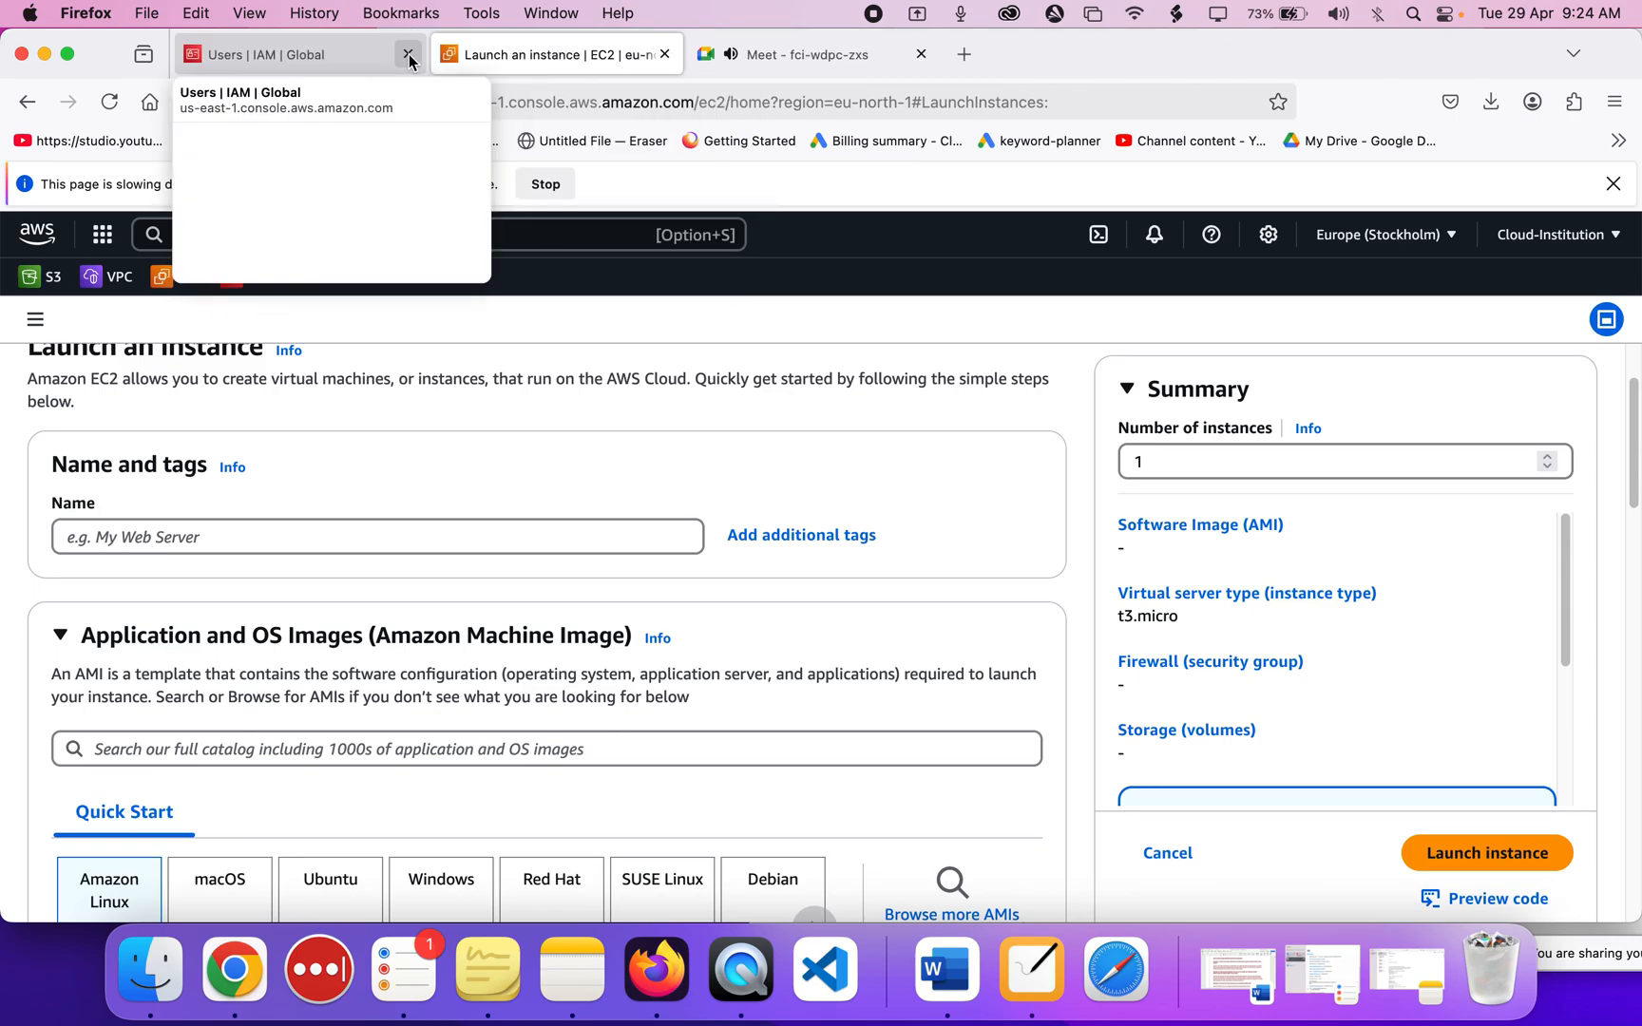
right_click(216, 967)
left_click(258, 887)
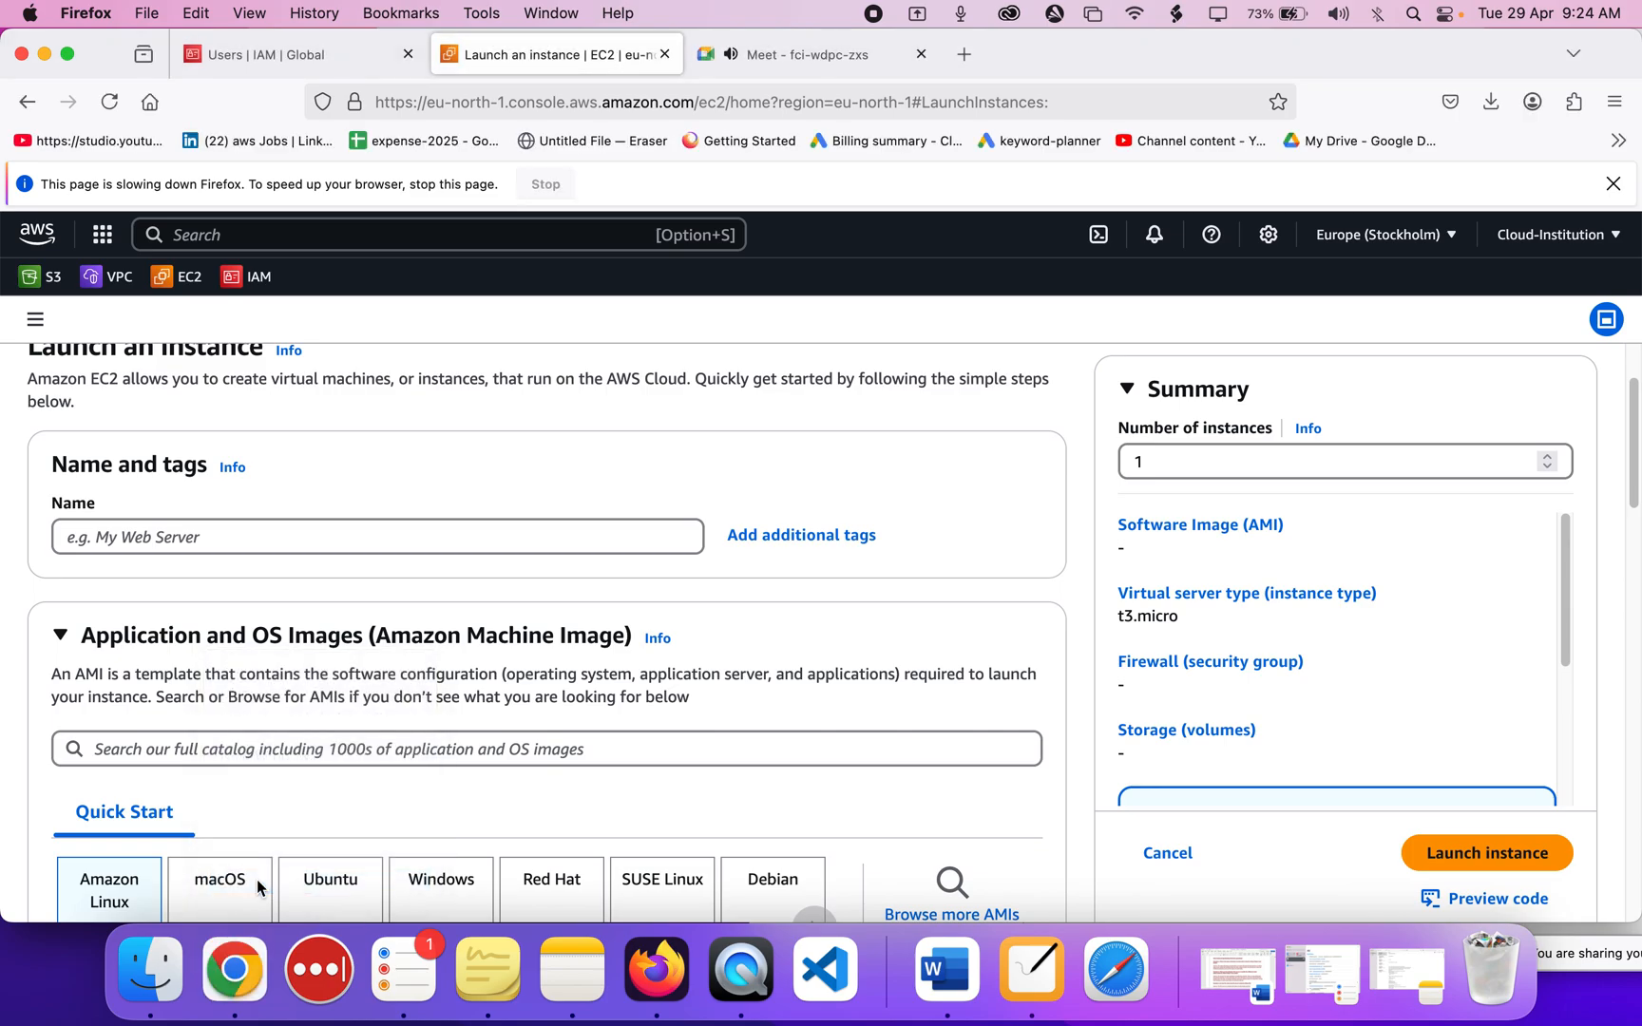
Force quit the frozen NiBoard app and bring the other user's EC2 window forward.
right_click(1034, 967)
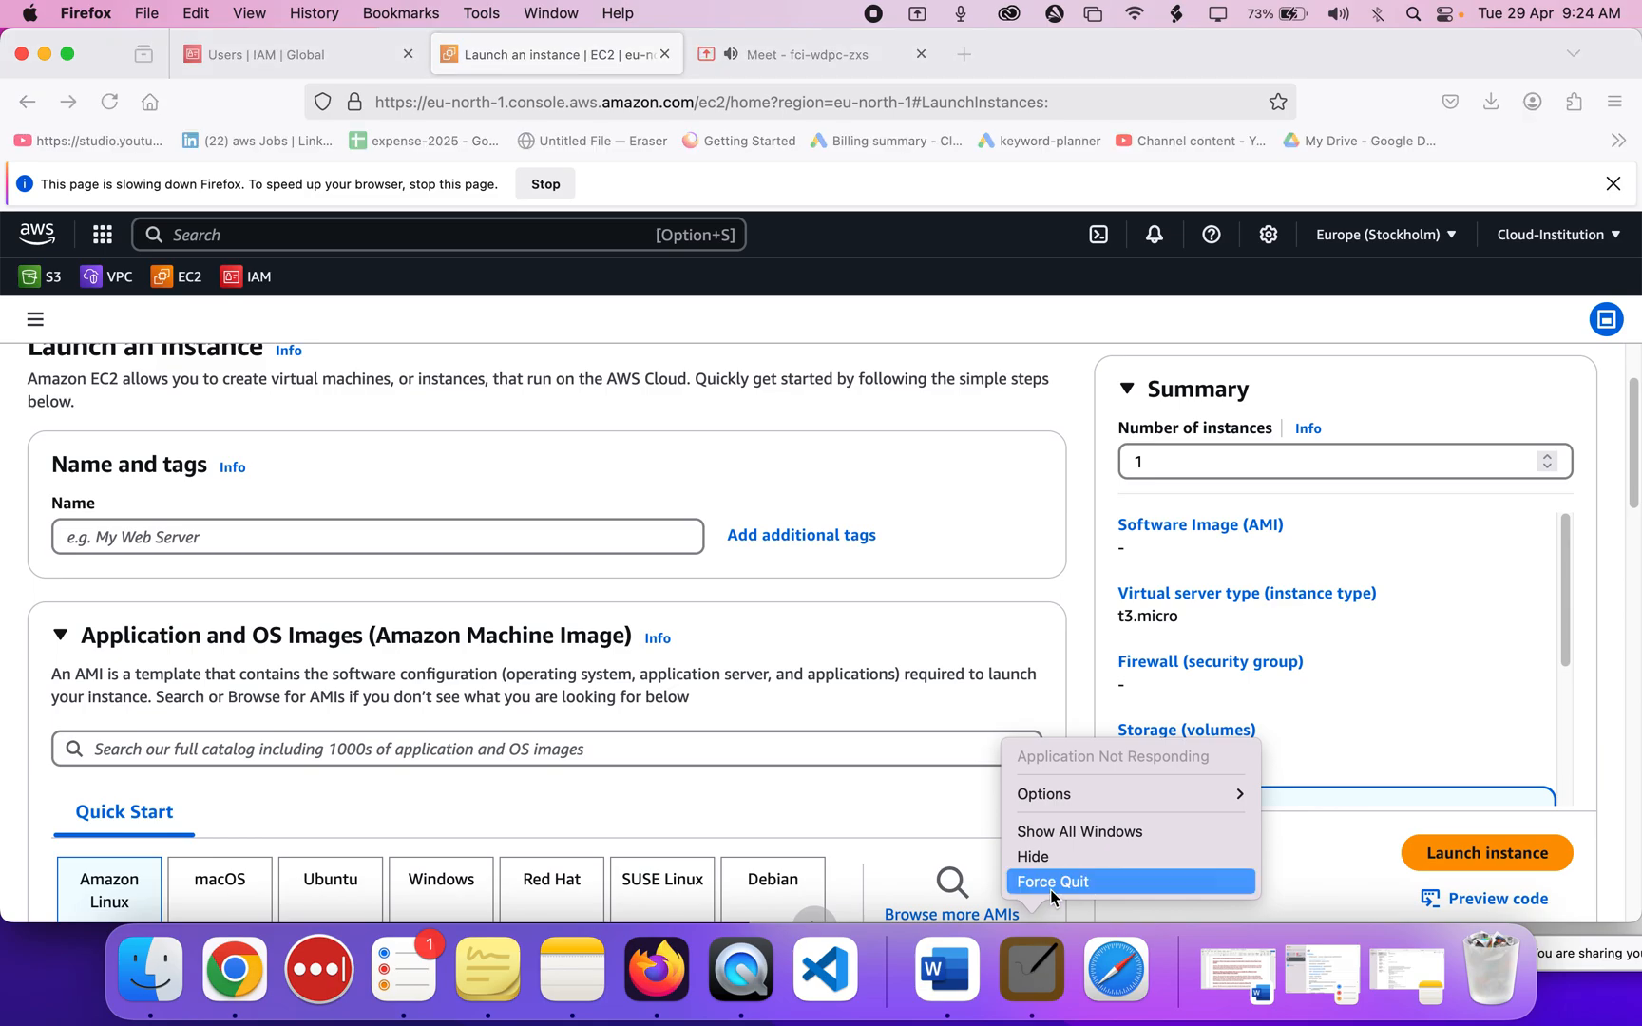
left_click(1051, 886)
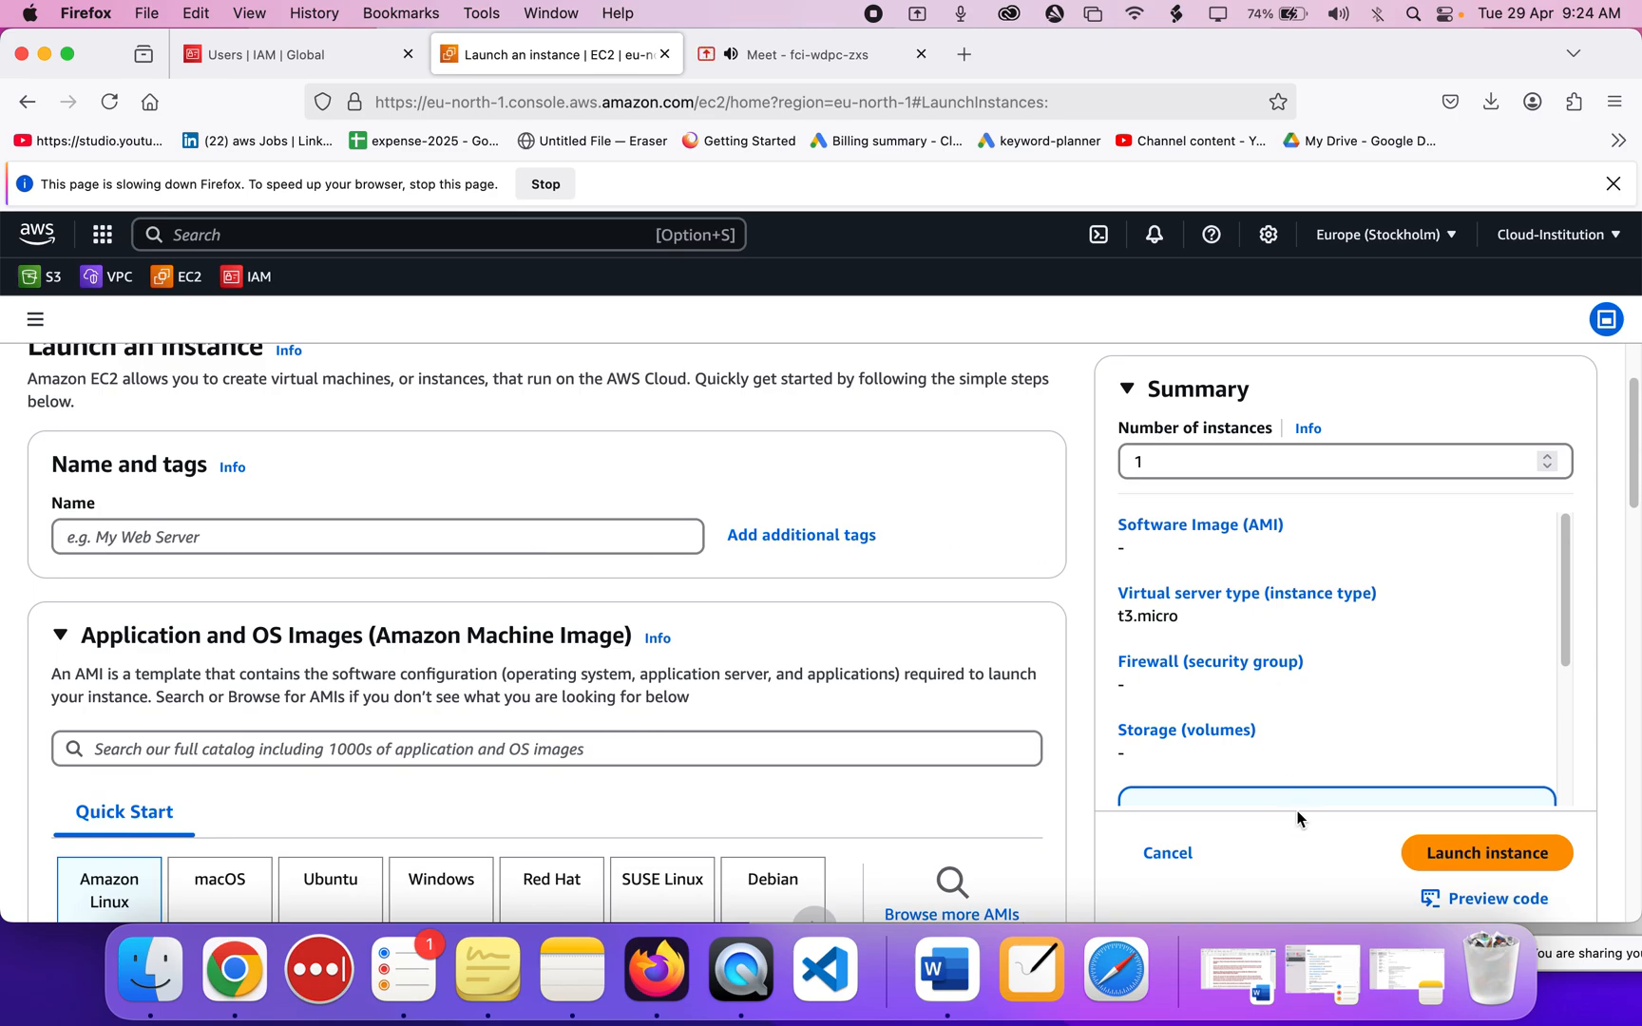
left_click_drag(1478, 69, 883, 101)
left_click(1397, 257)
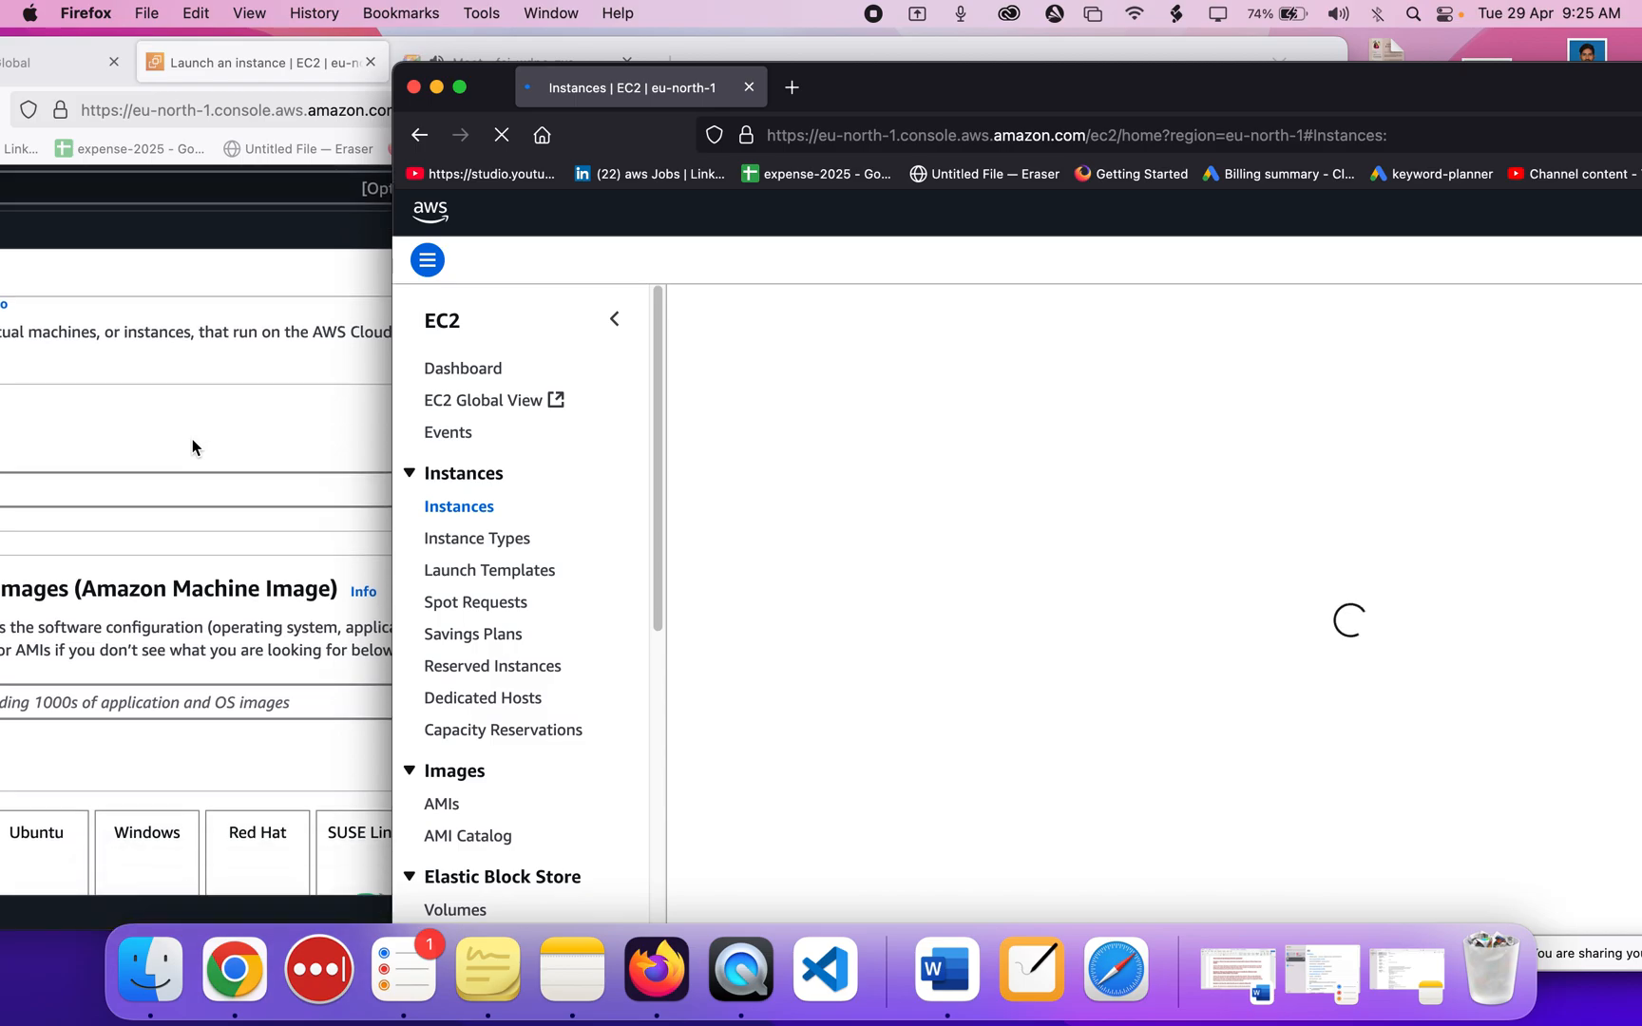
Name the new EC2 instance root-instance in the launch form.
left_click(192, 439)
left_click_drag(742, 59, 1058, 43)
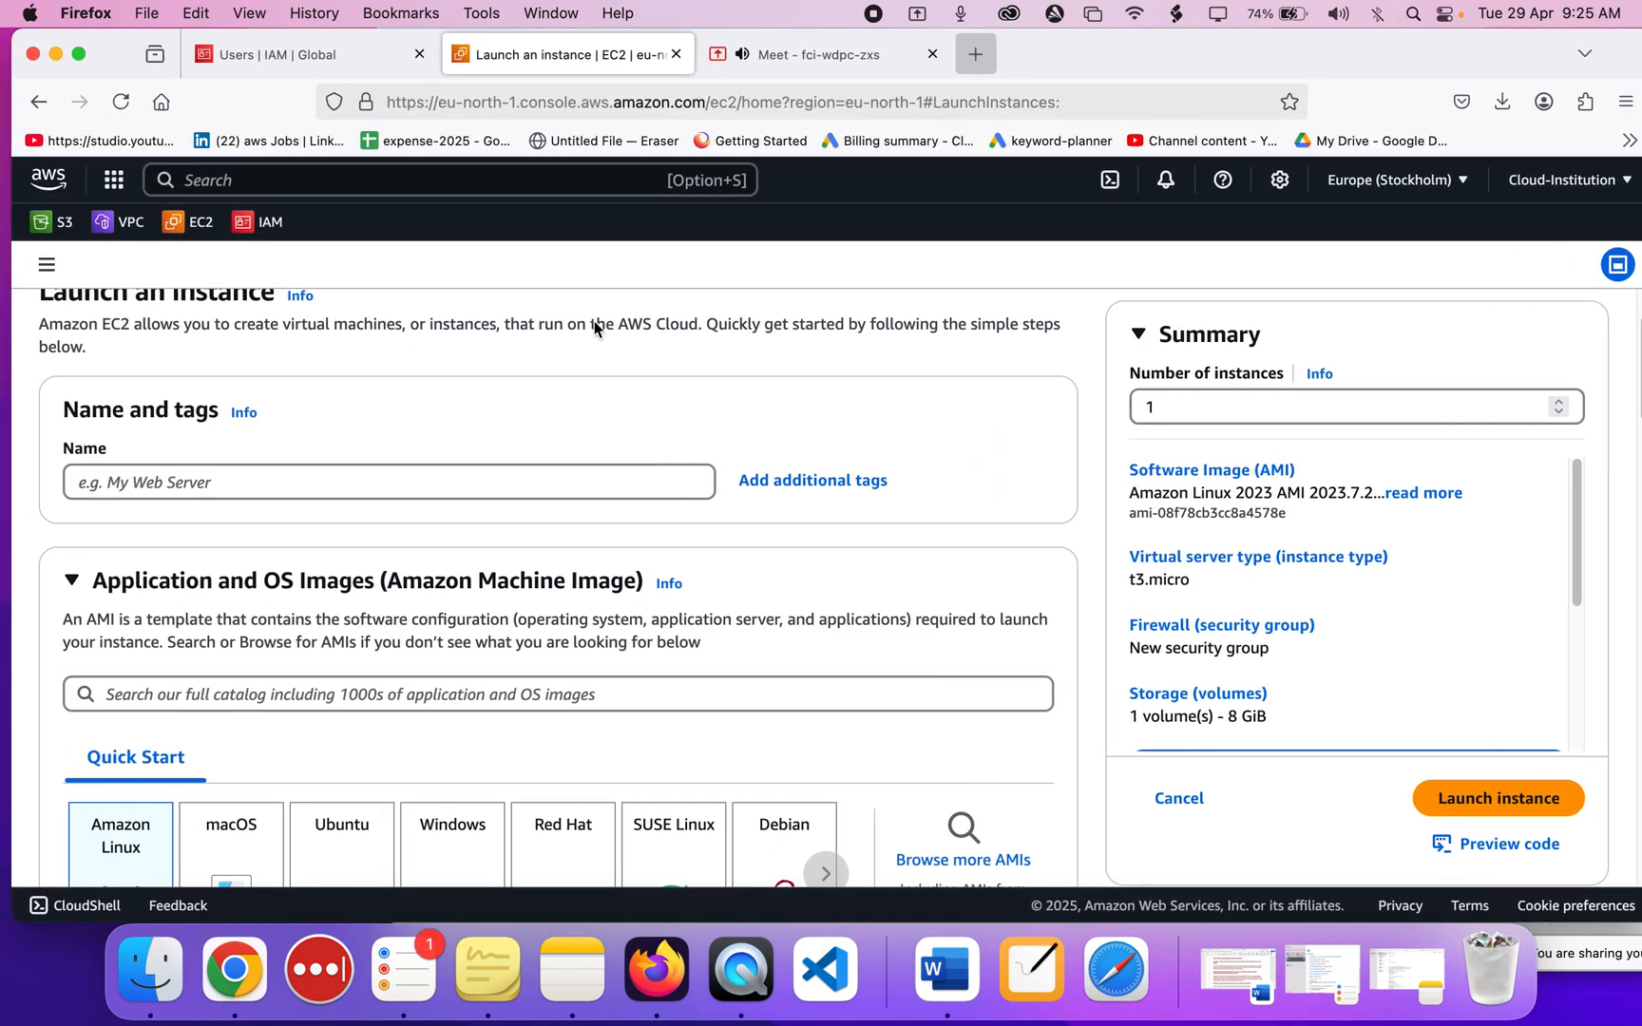
left_click(351, 483)
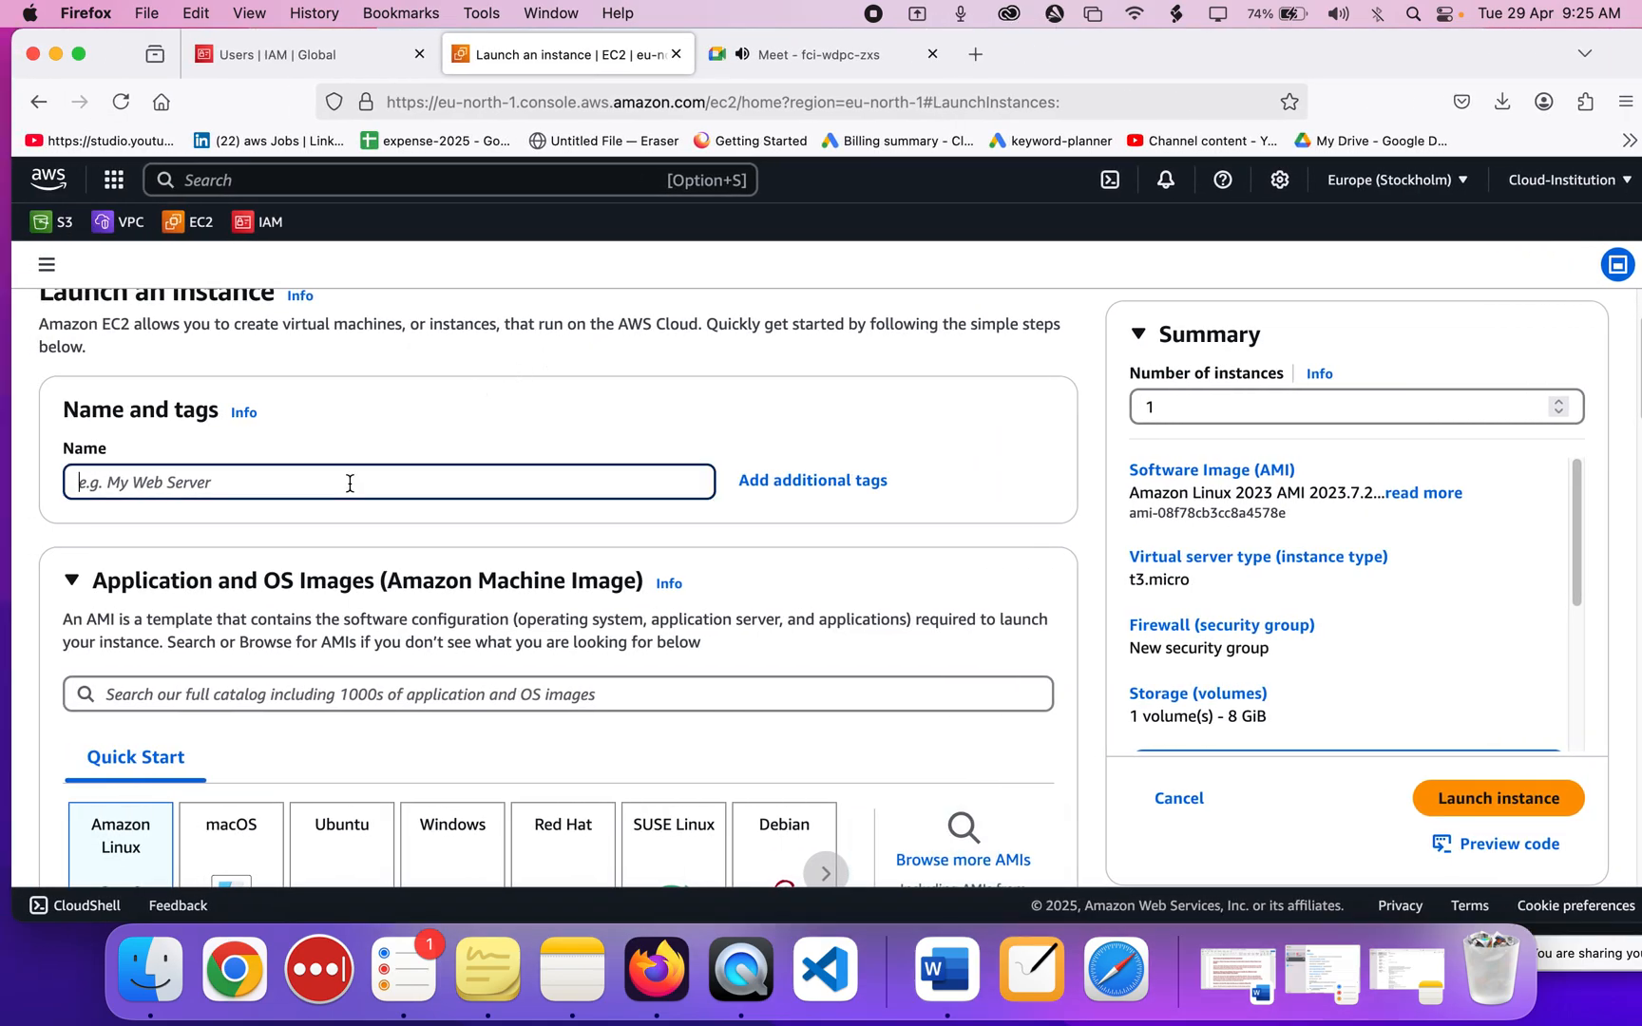
type("root")
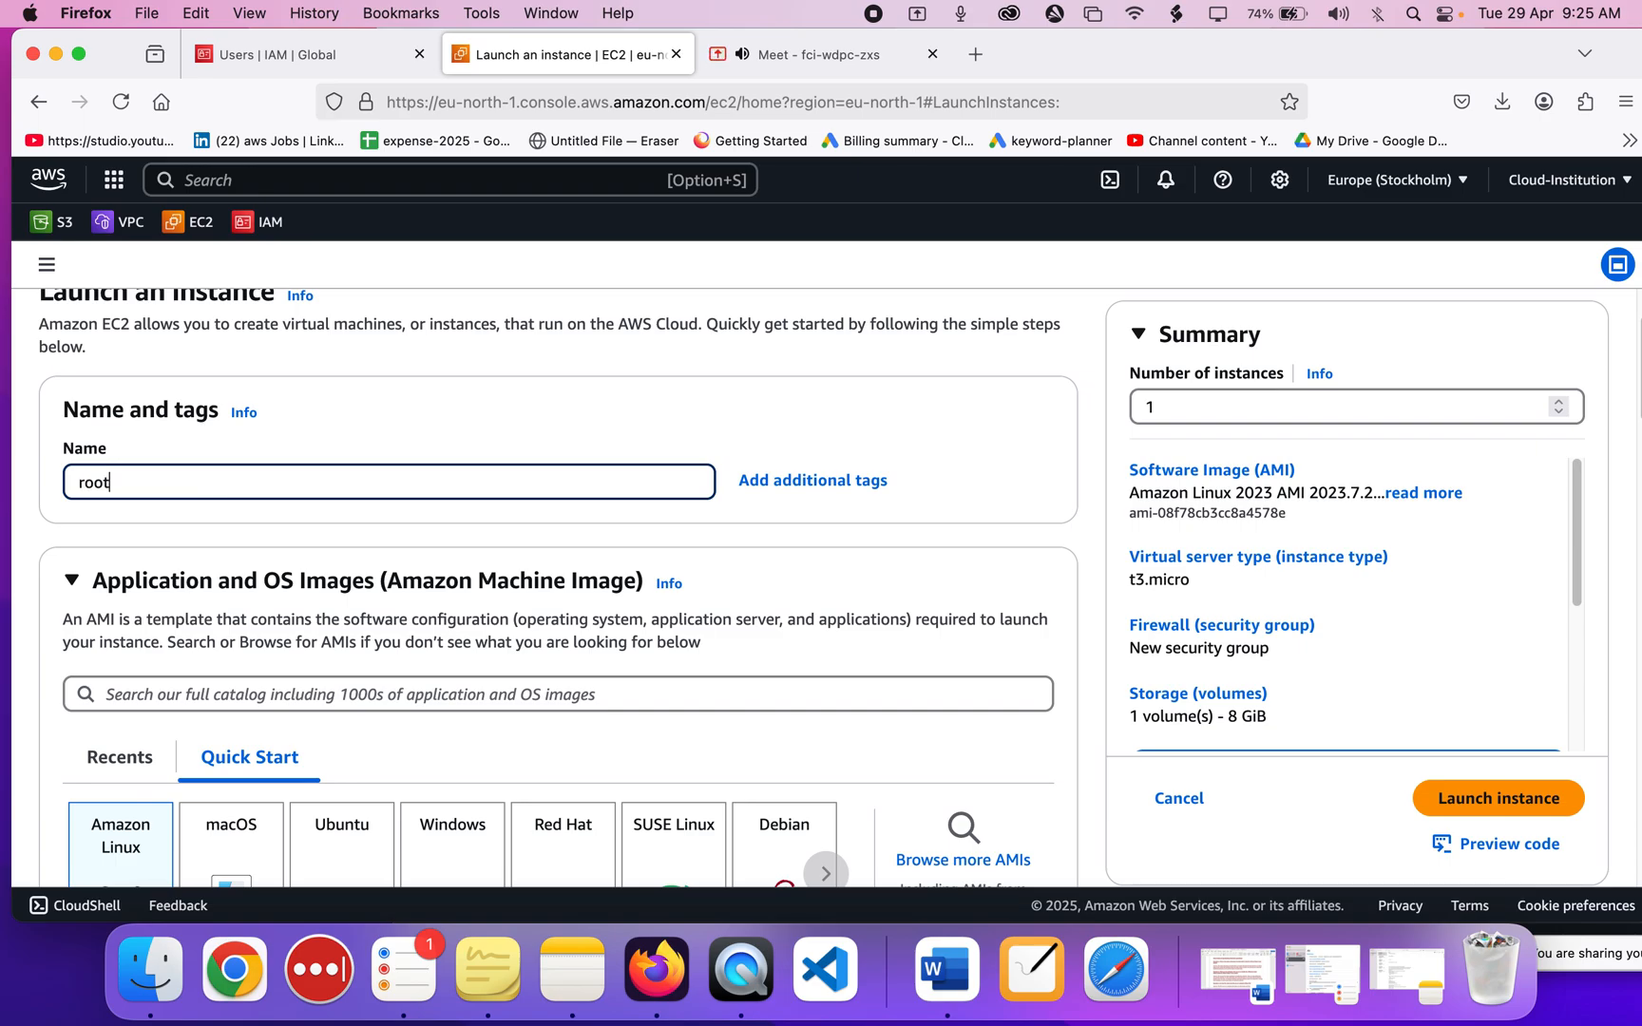
type("-instance")
scroll(631, 547, "down", 15)
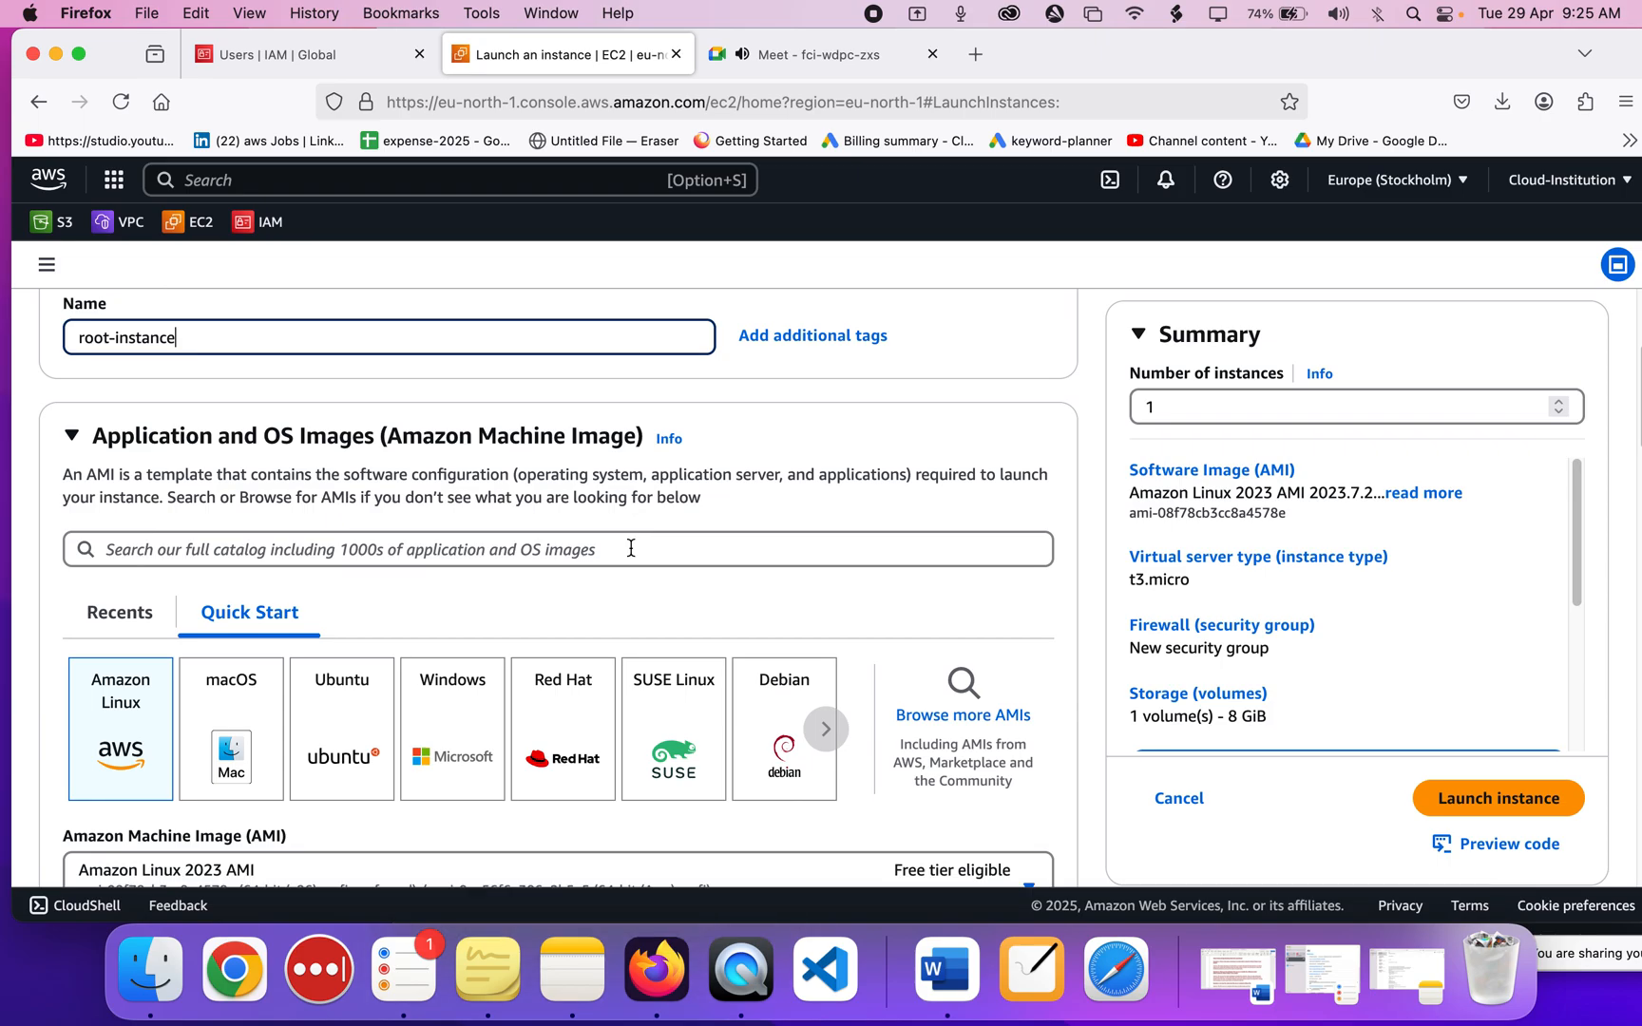
scroll(594, 695, "down", 1)
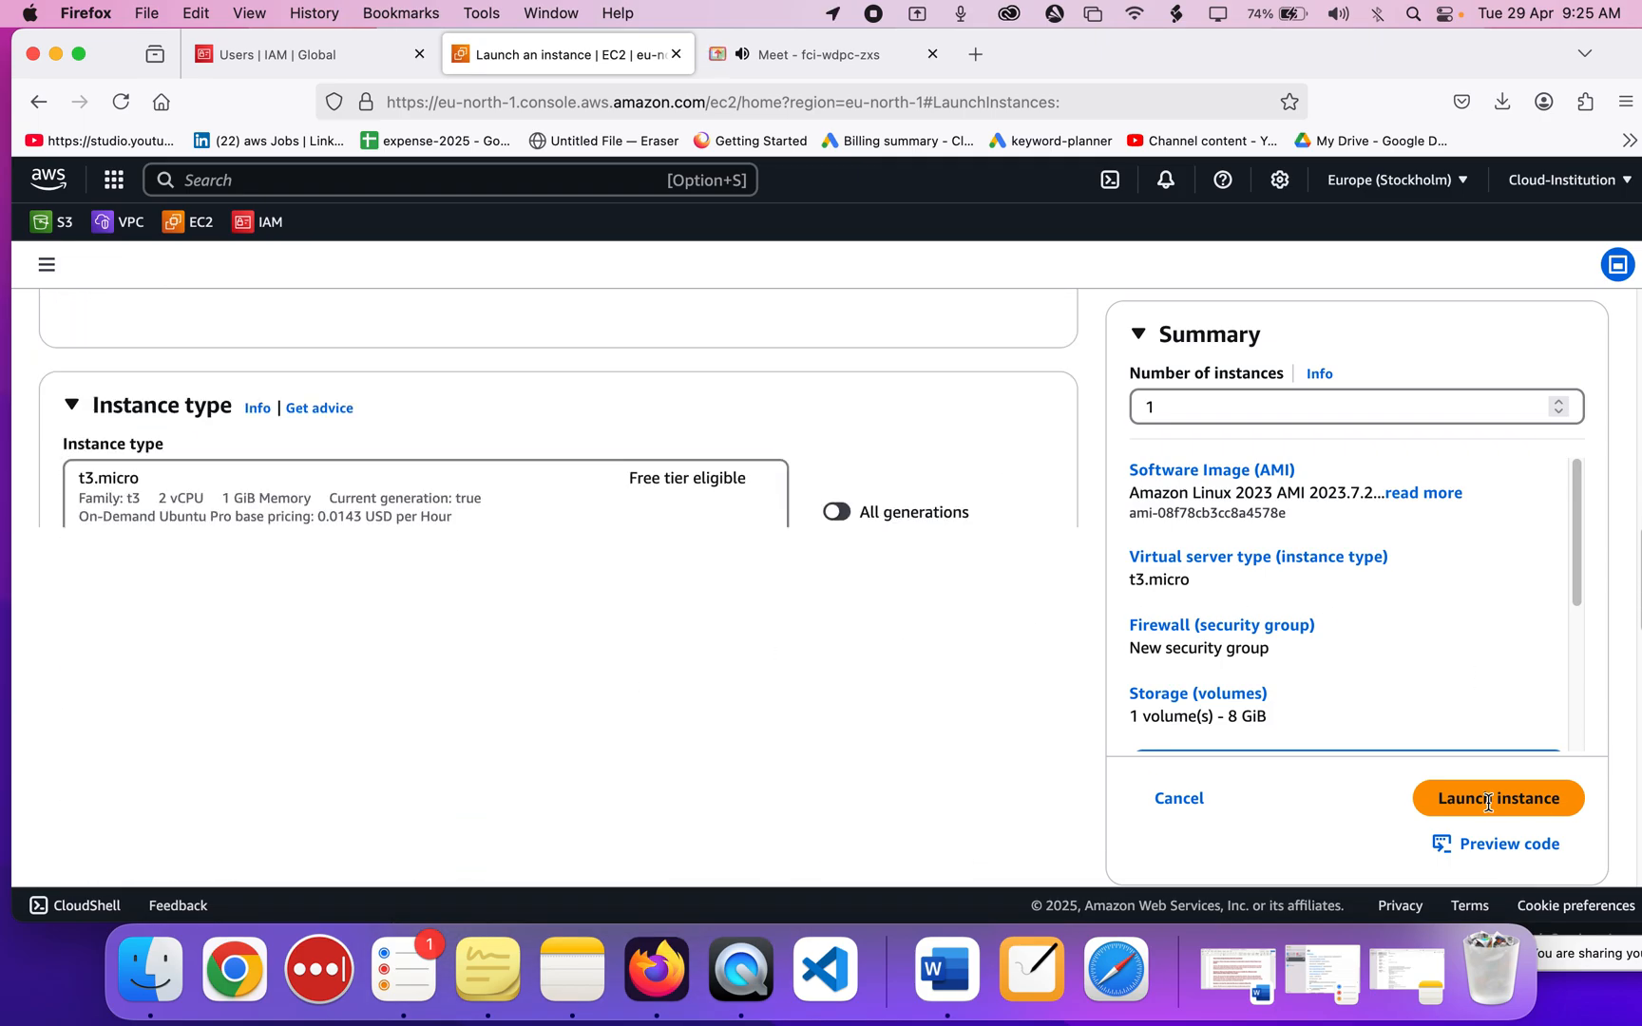
Launch root-instance, check the other user's not-authorized Instances page, and return to the key-pair prompt.
left_click_drag(1458, 57, 809, 57)
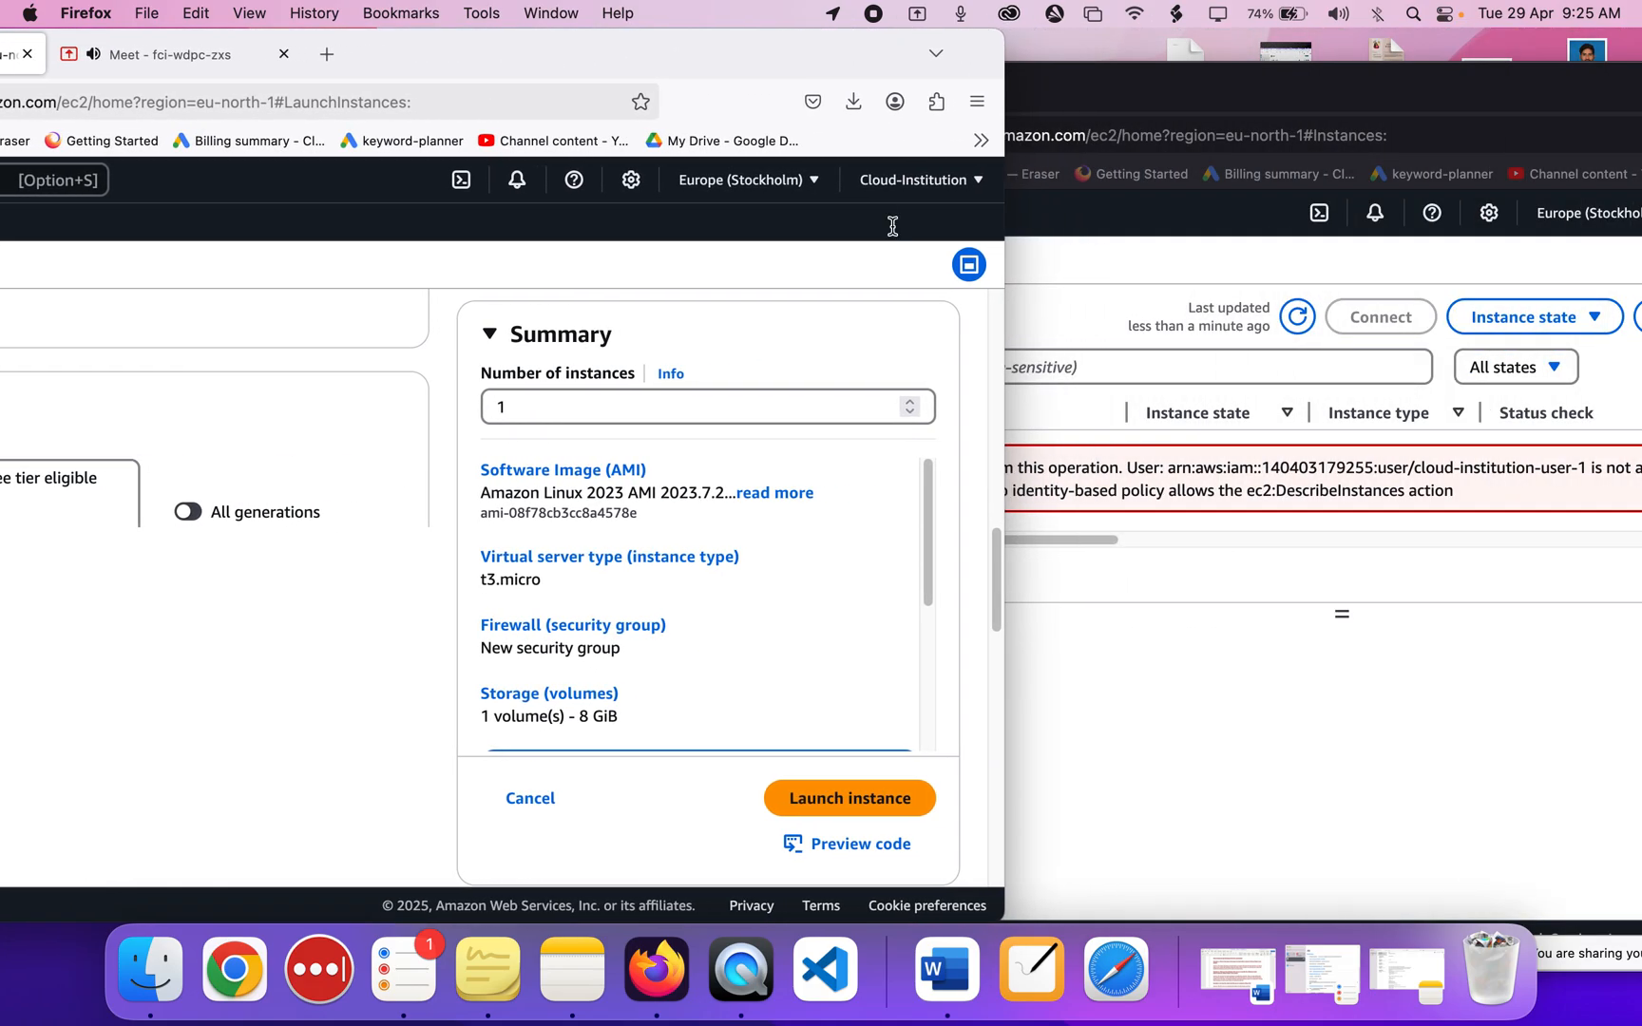
left_click(838, 810)
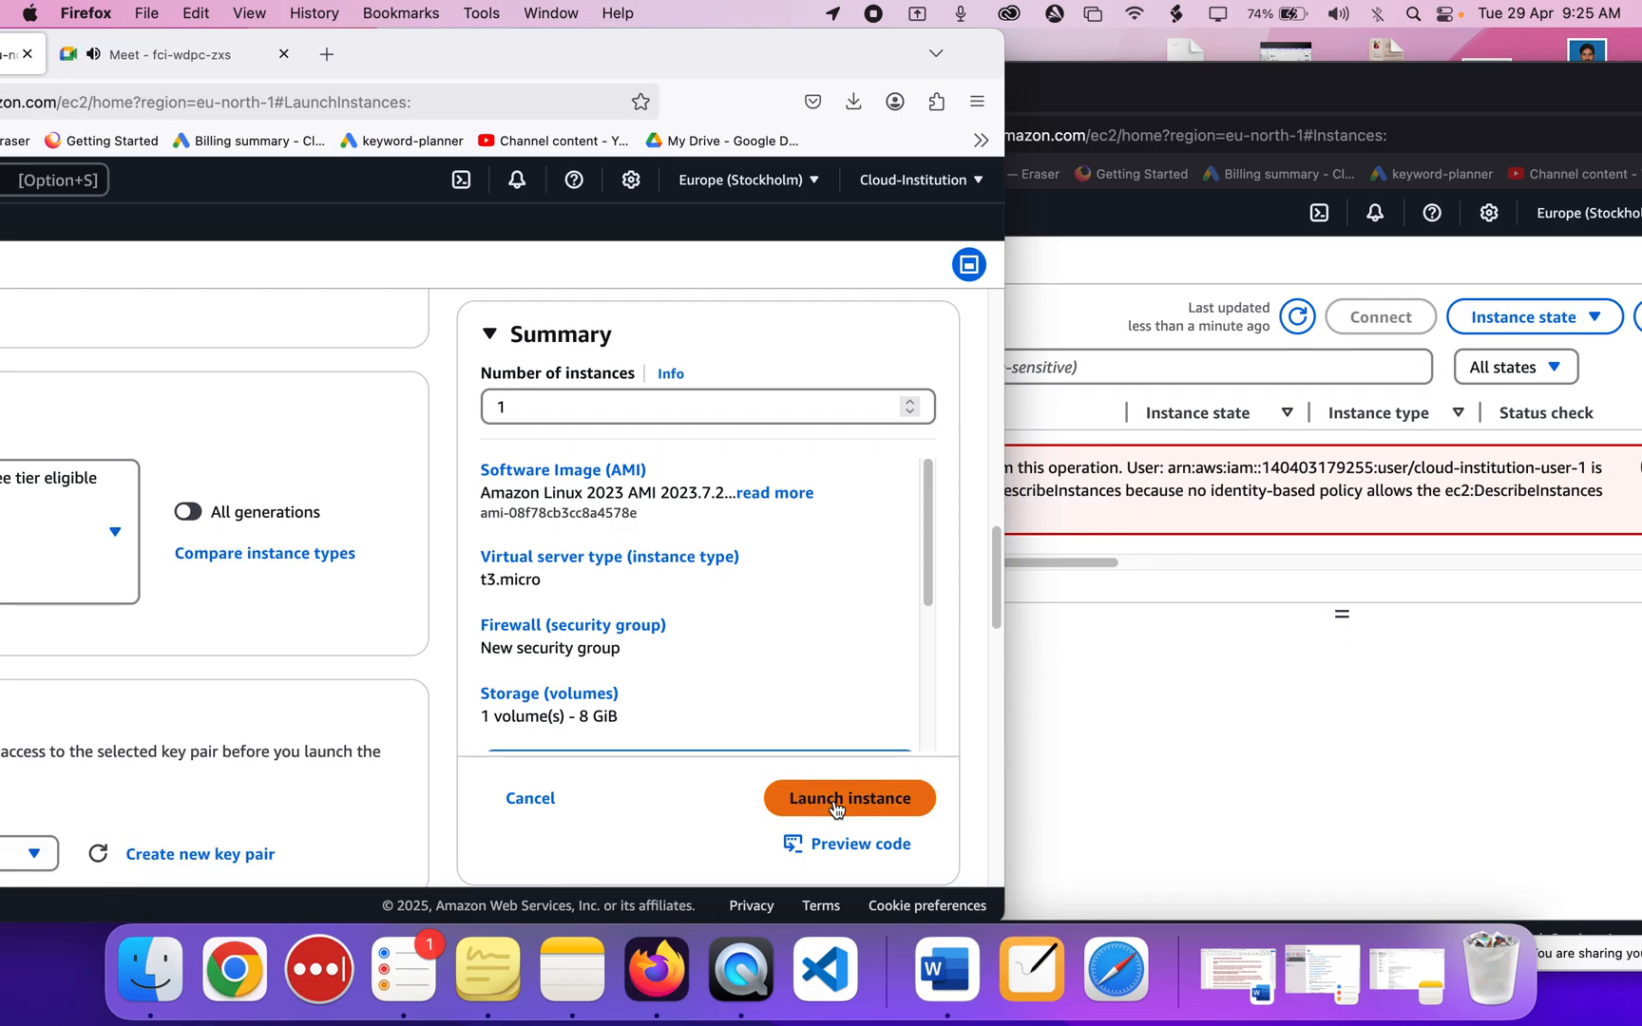
left_click(836, 807)
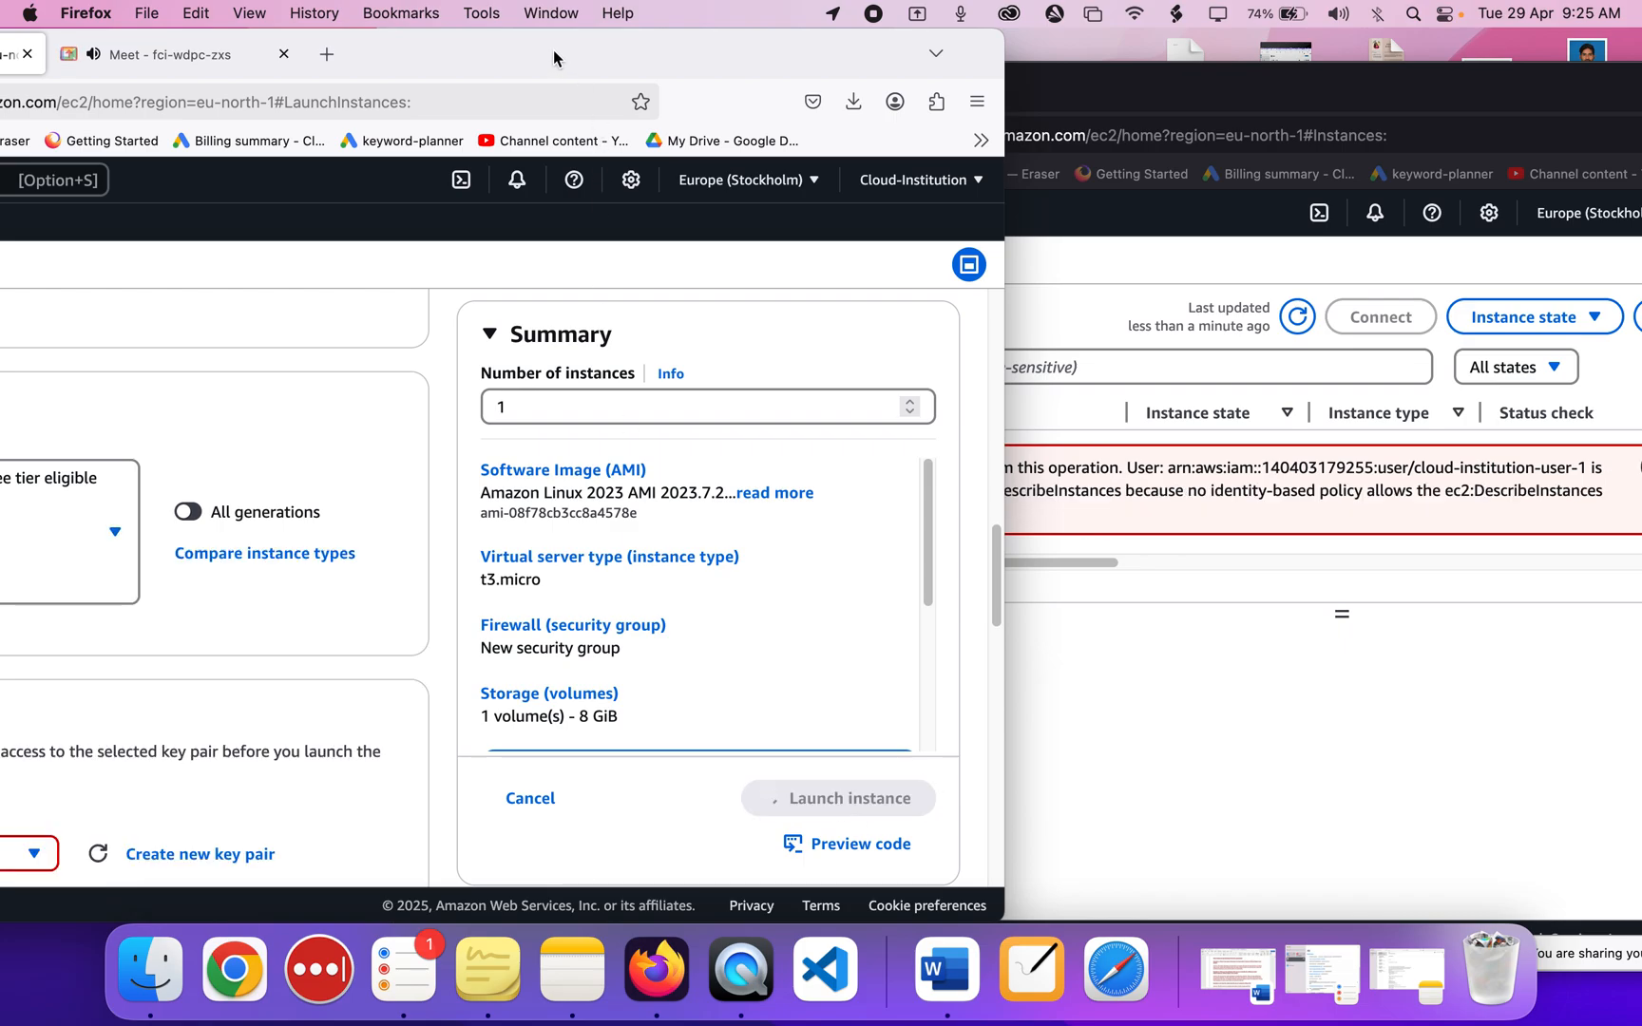
left_click_drag(558, 59, 677, 57)
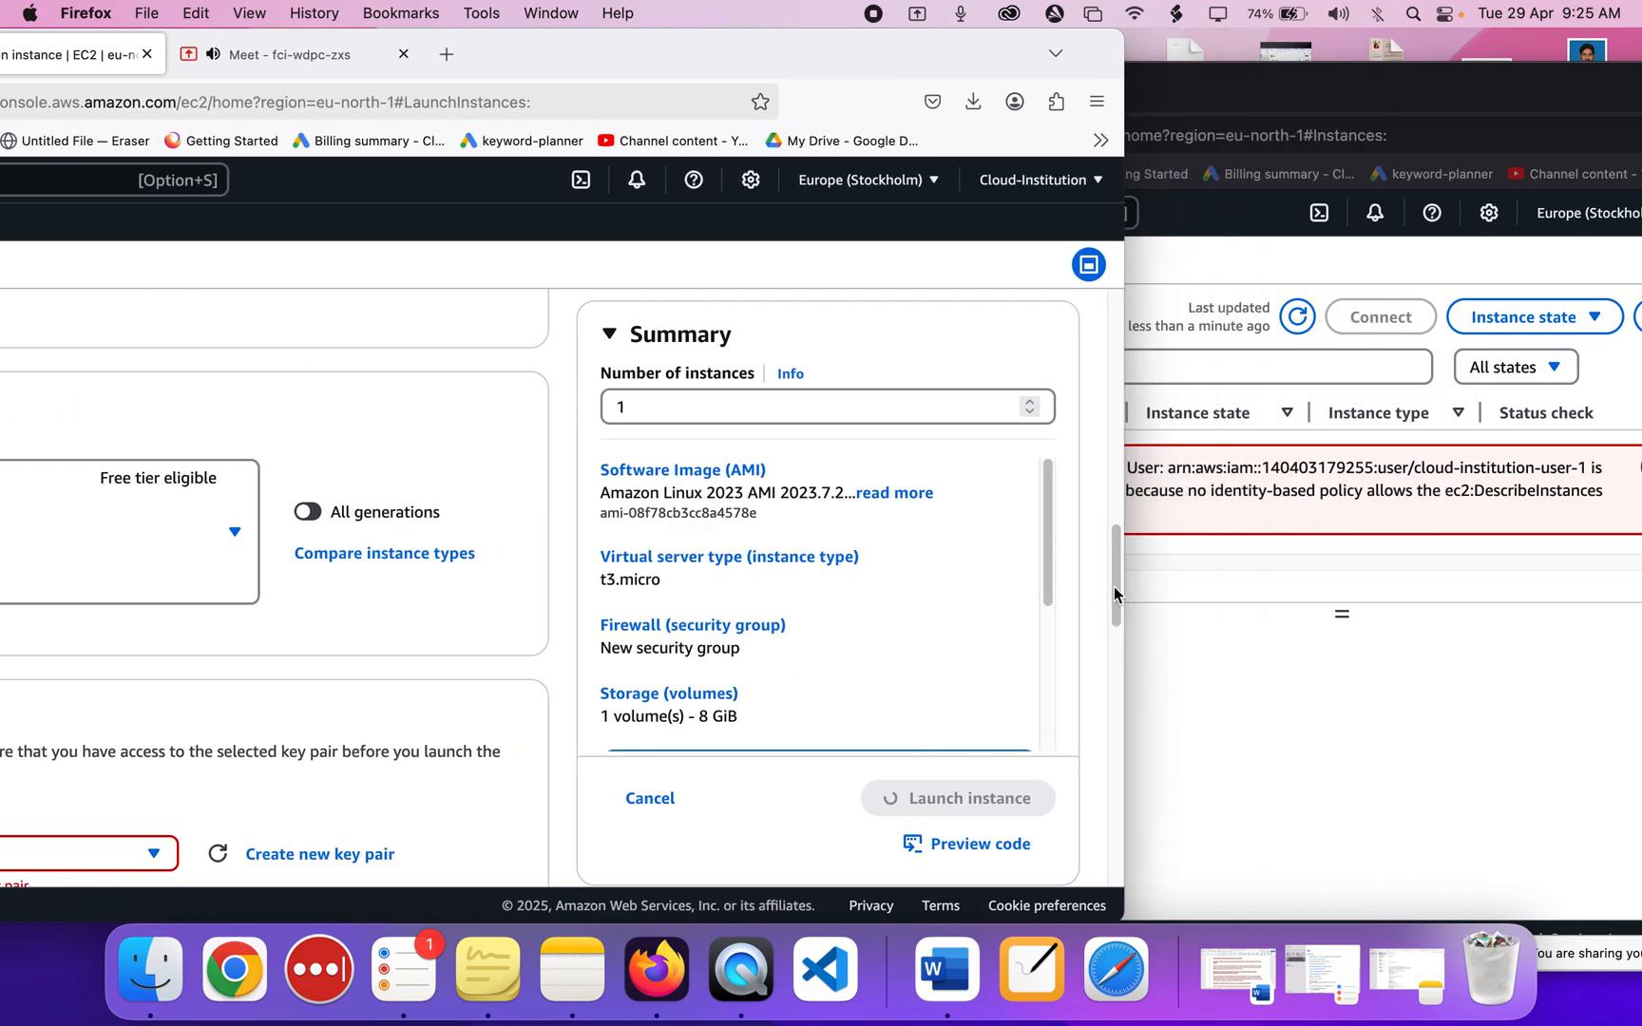
left_click(1214, 637)
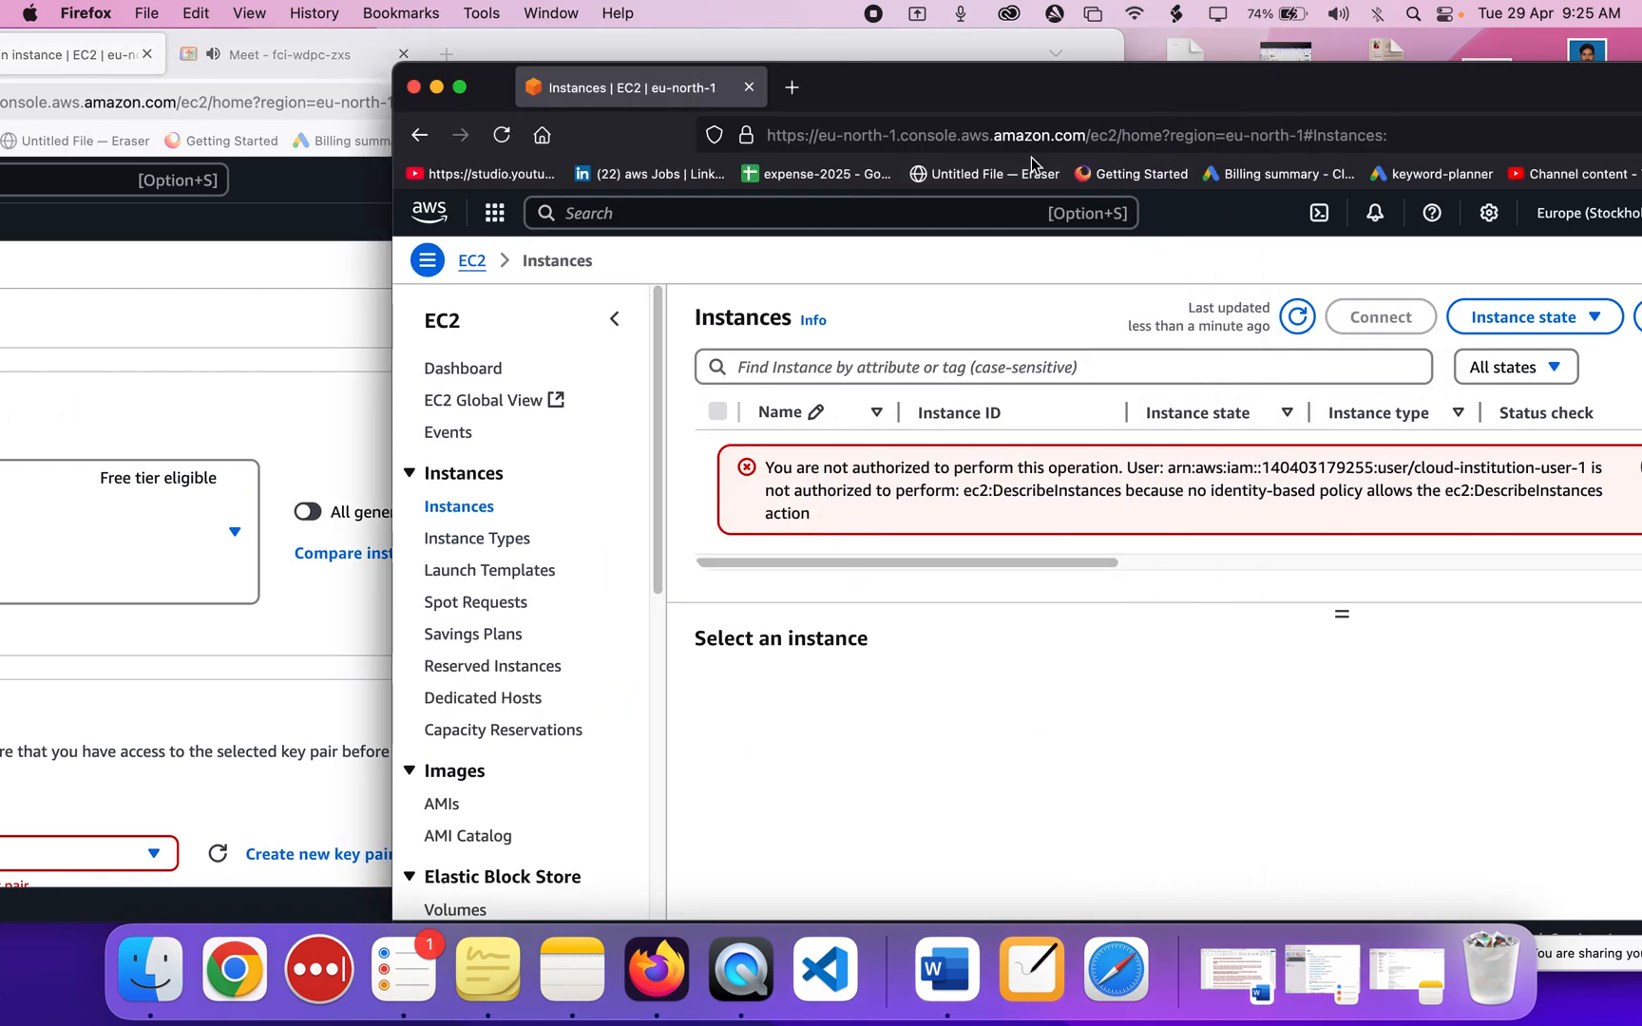
left_click_drag(1031, 90, 880, 84)
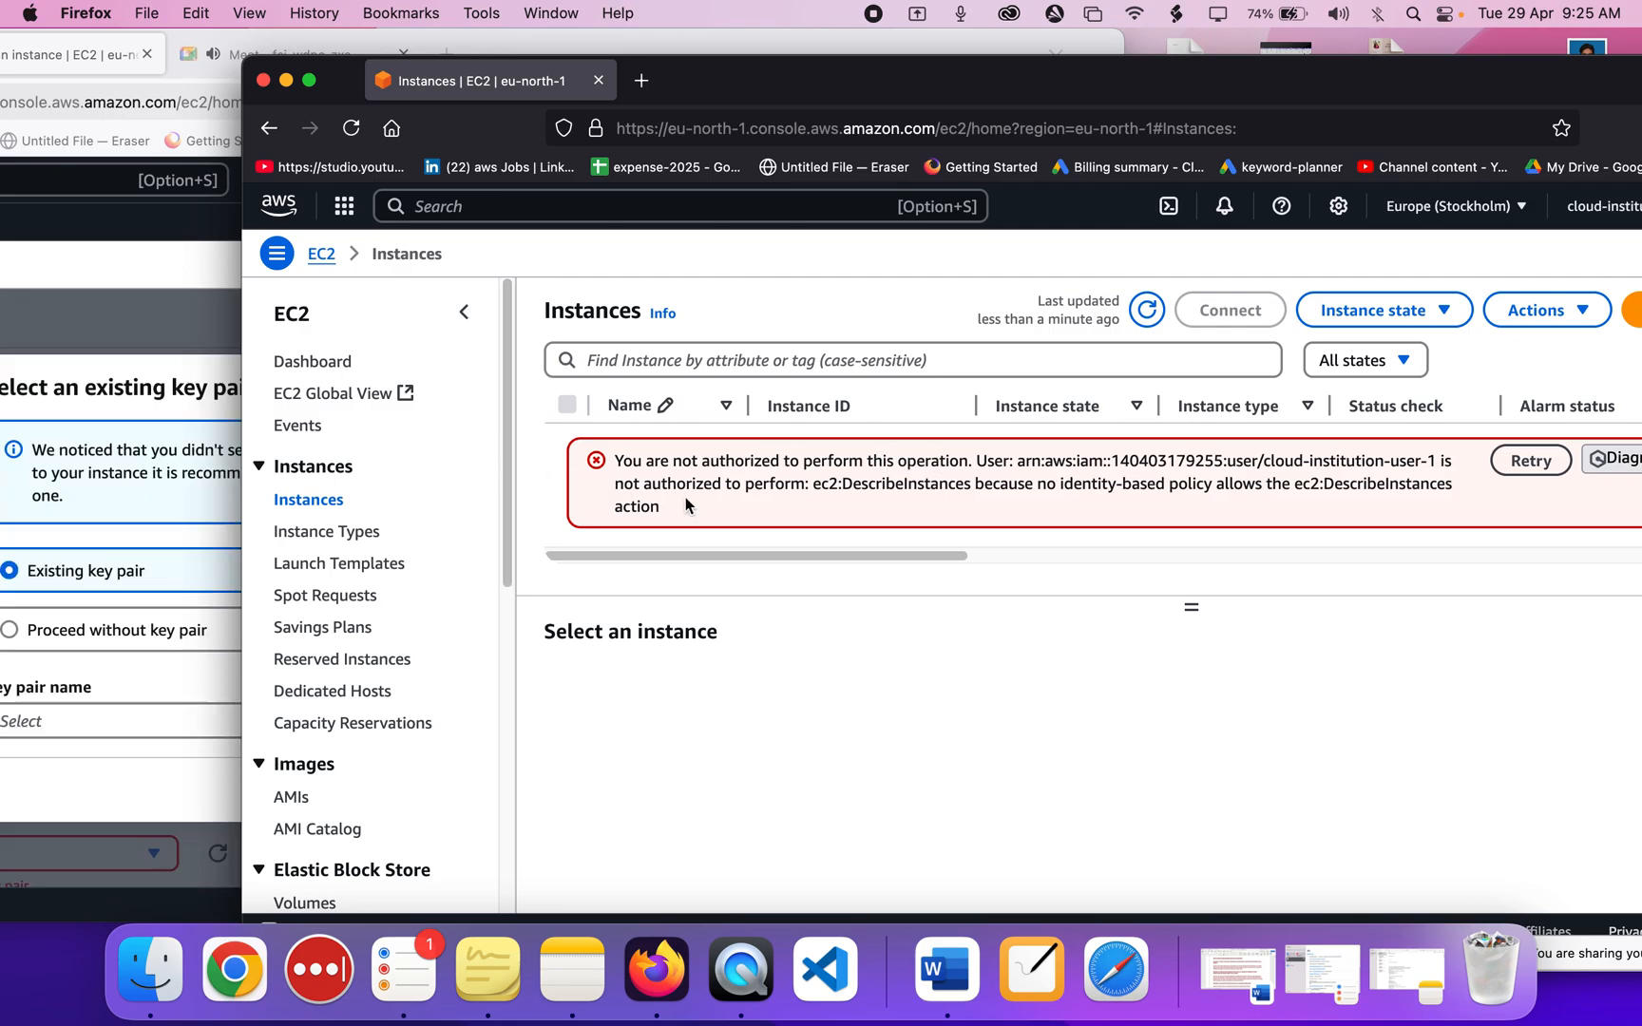
scroll(1035, 524, "right", 1)
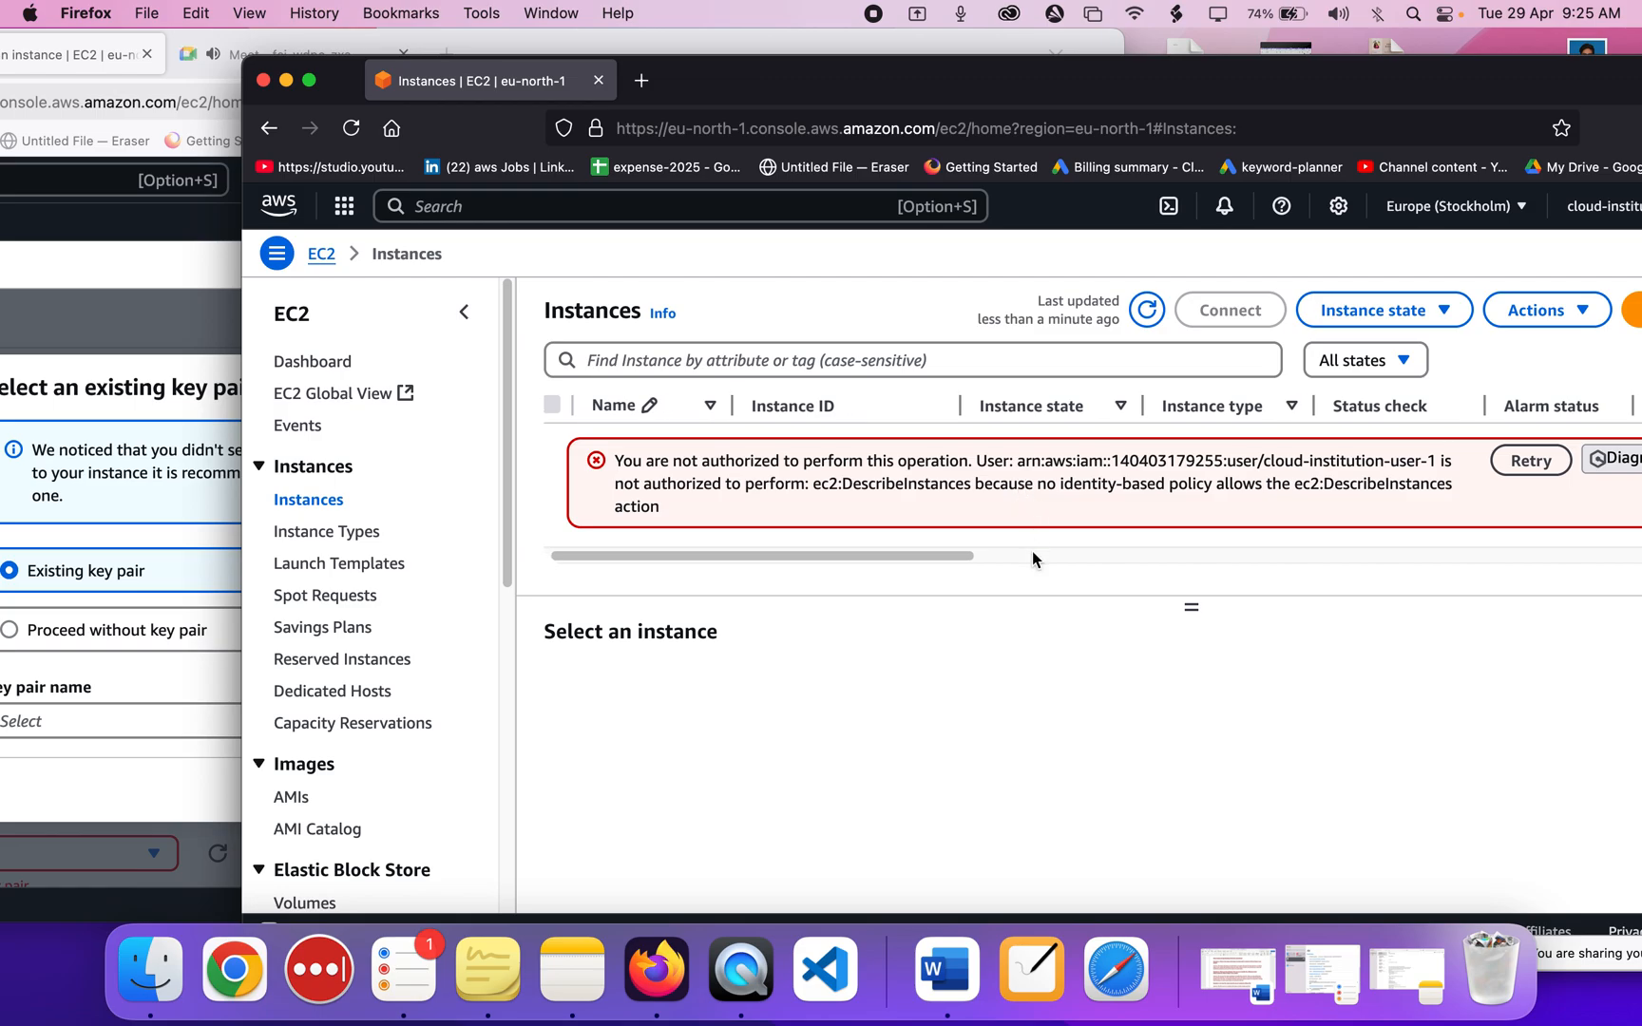
scroll(1033, 558, "right", 10)
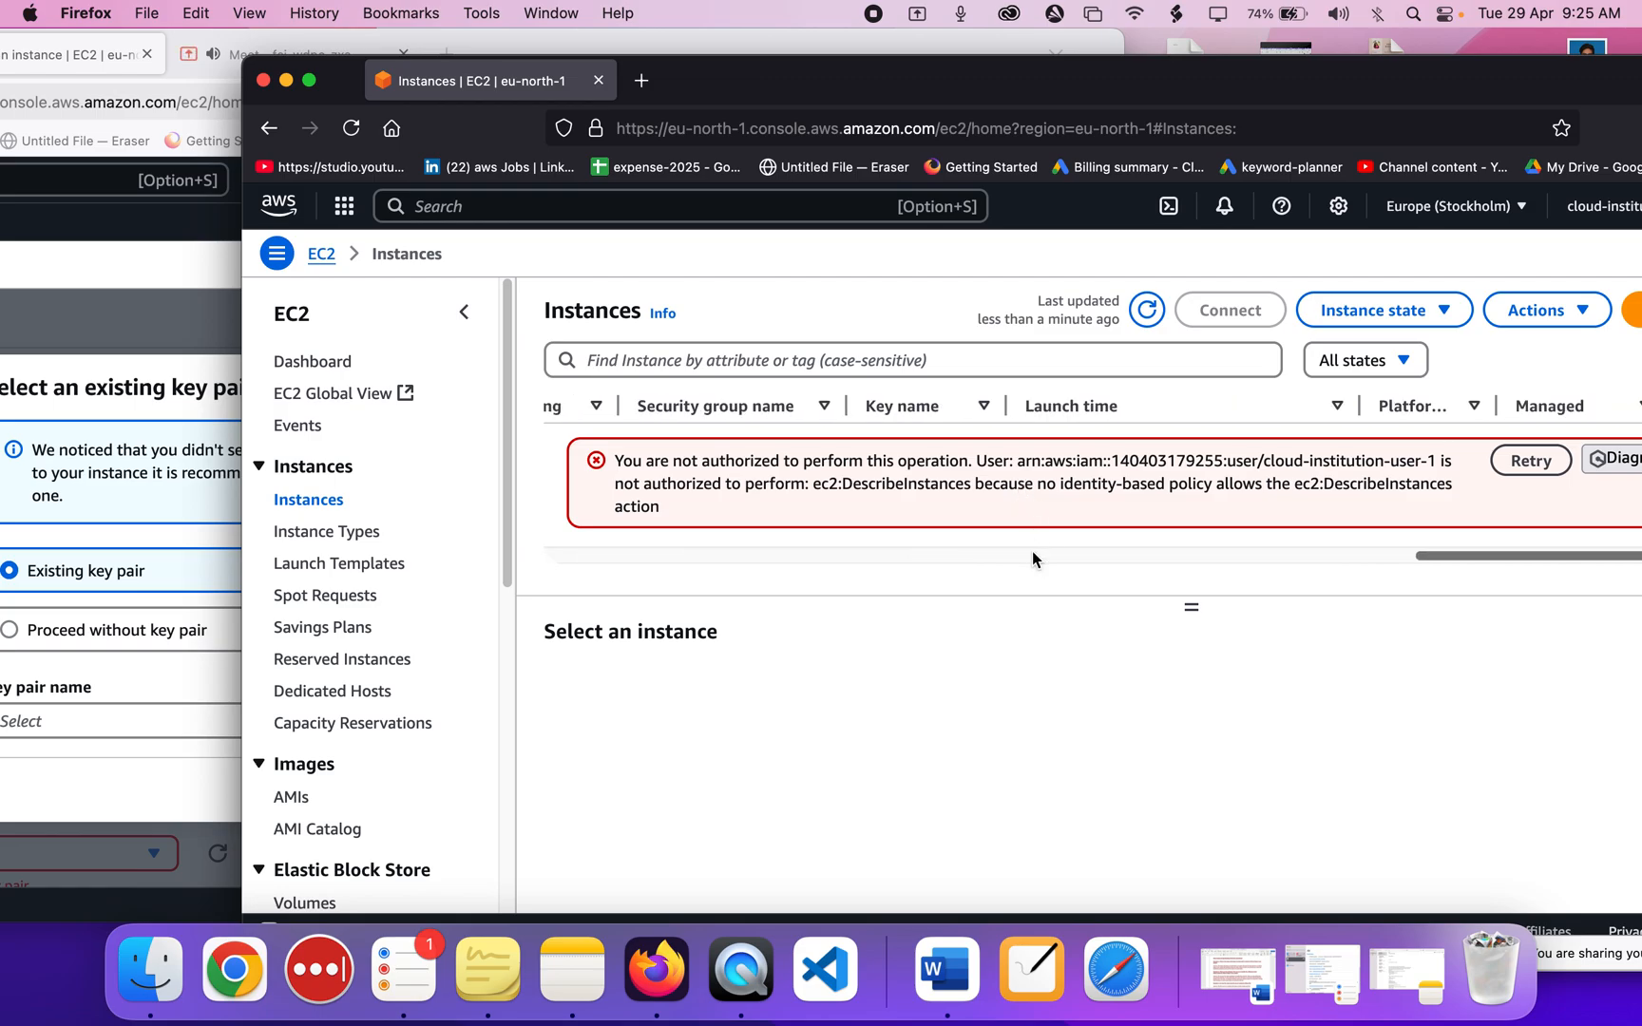
left_click(183, 499)
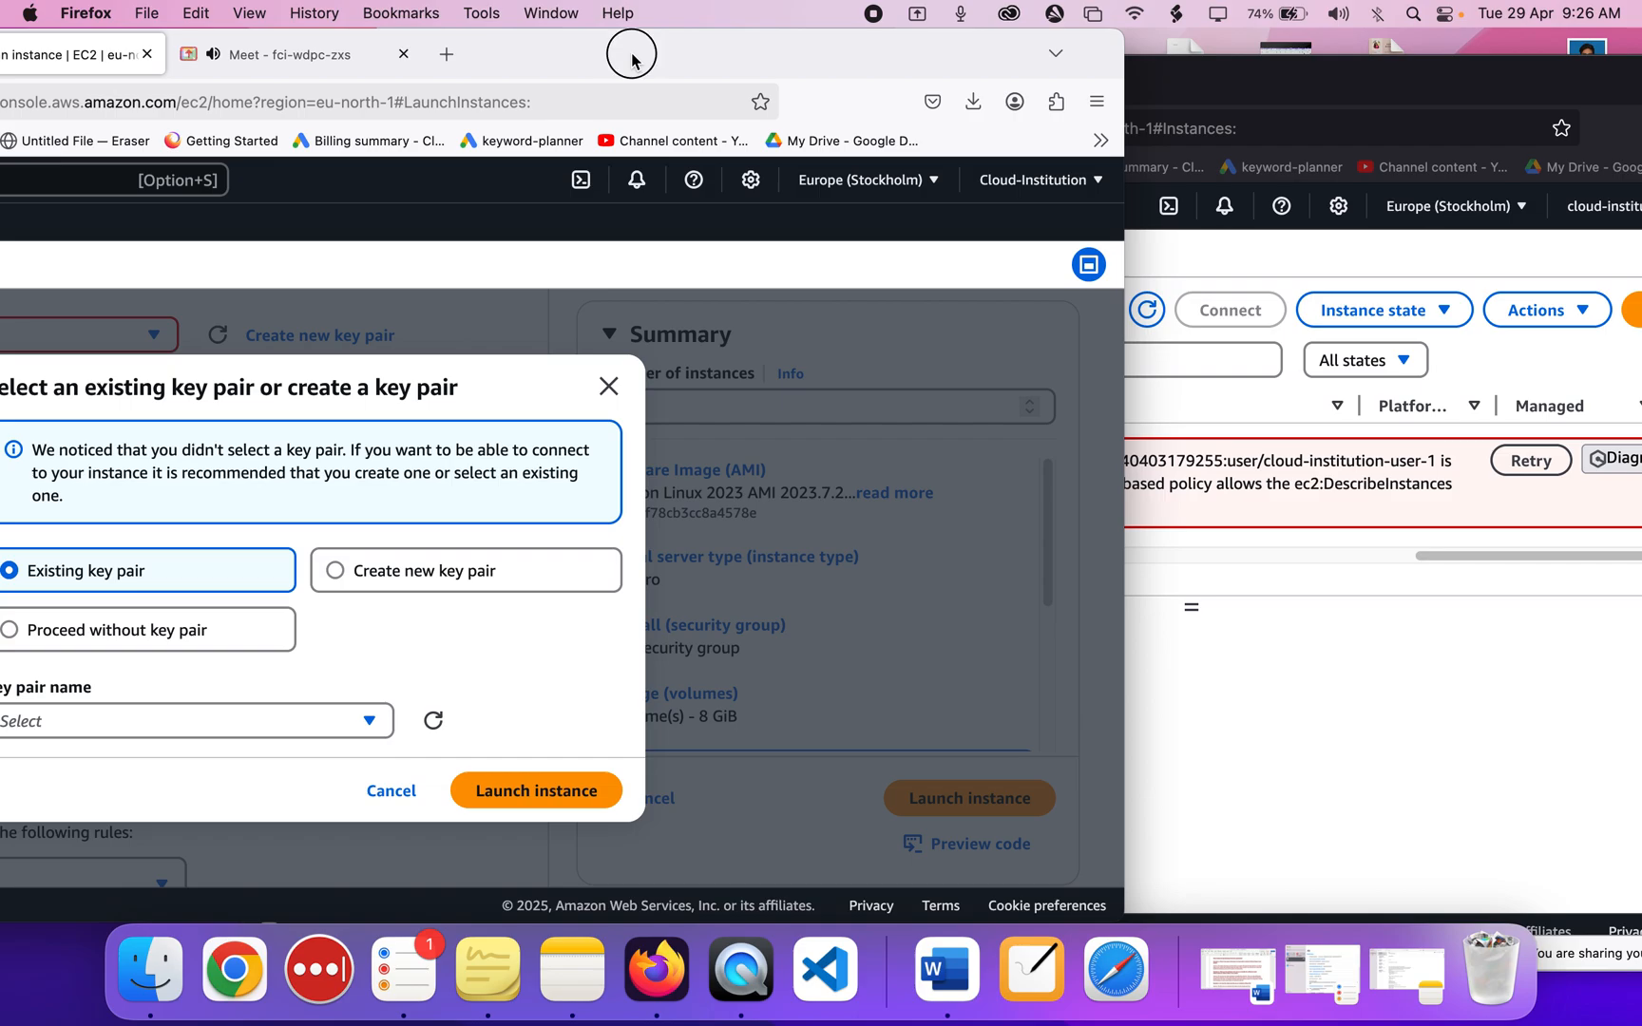
Launch root-instance without a key pair and recheck the still-unauthorized Instances page.
left_click_drag(632, 57, 881, 57)
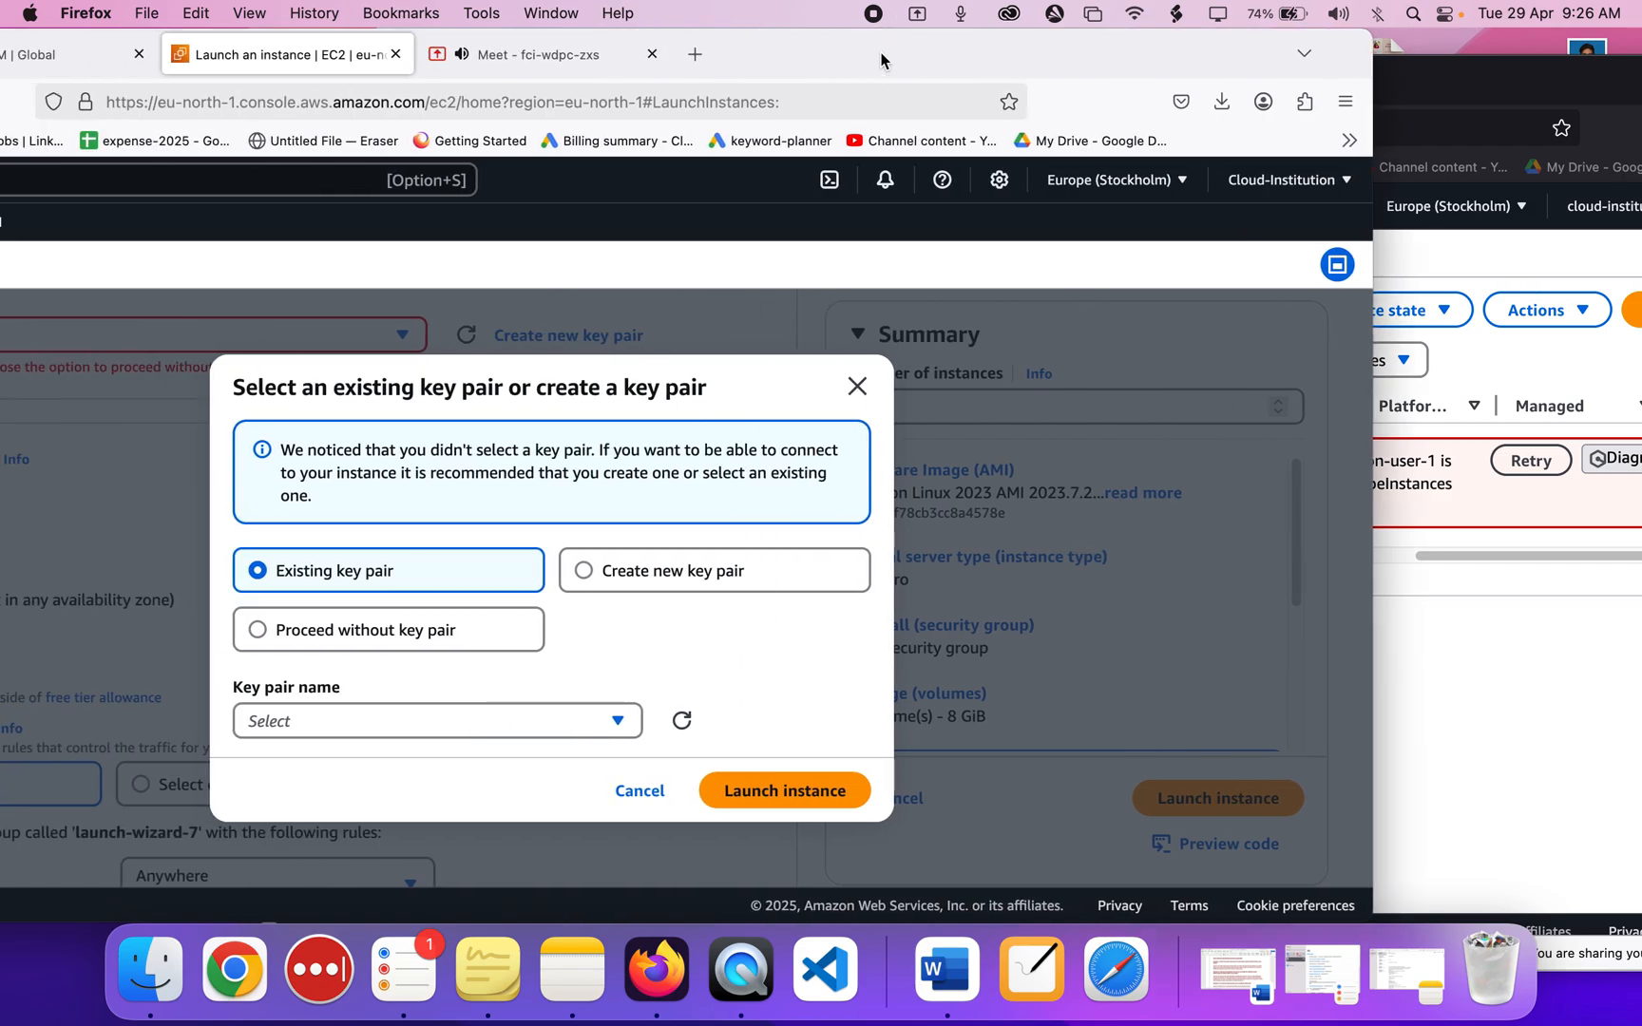
left_click(258, 631)
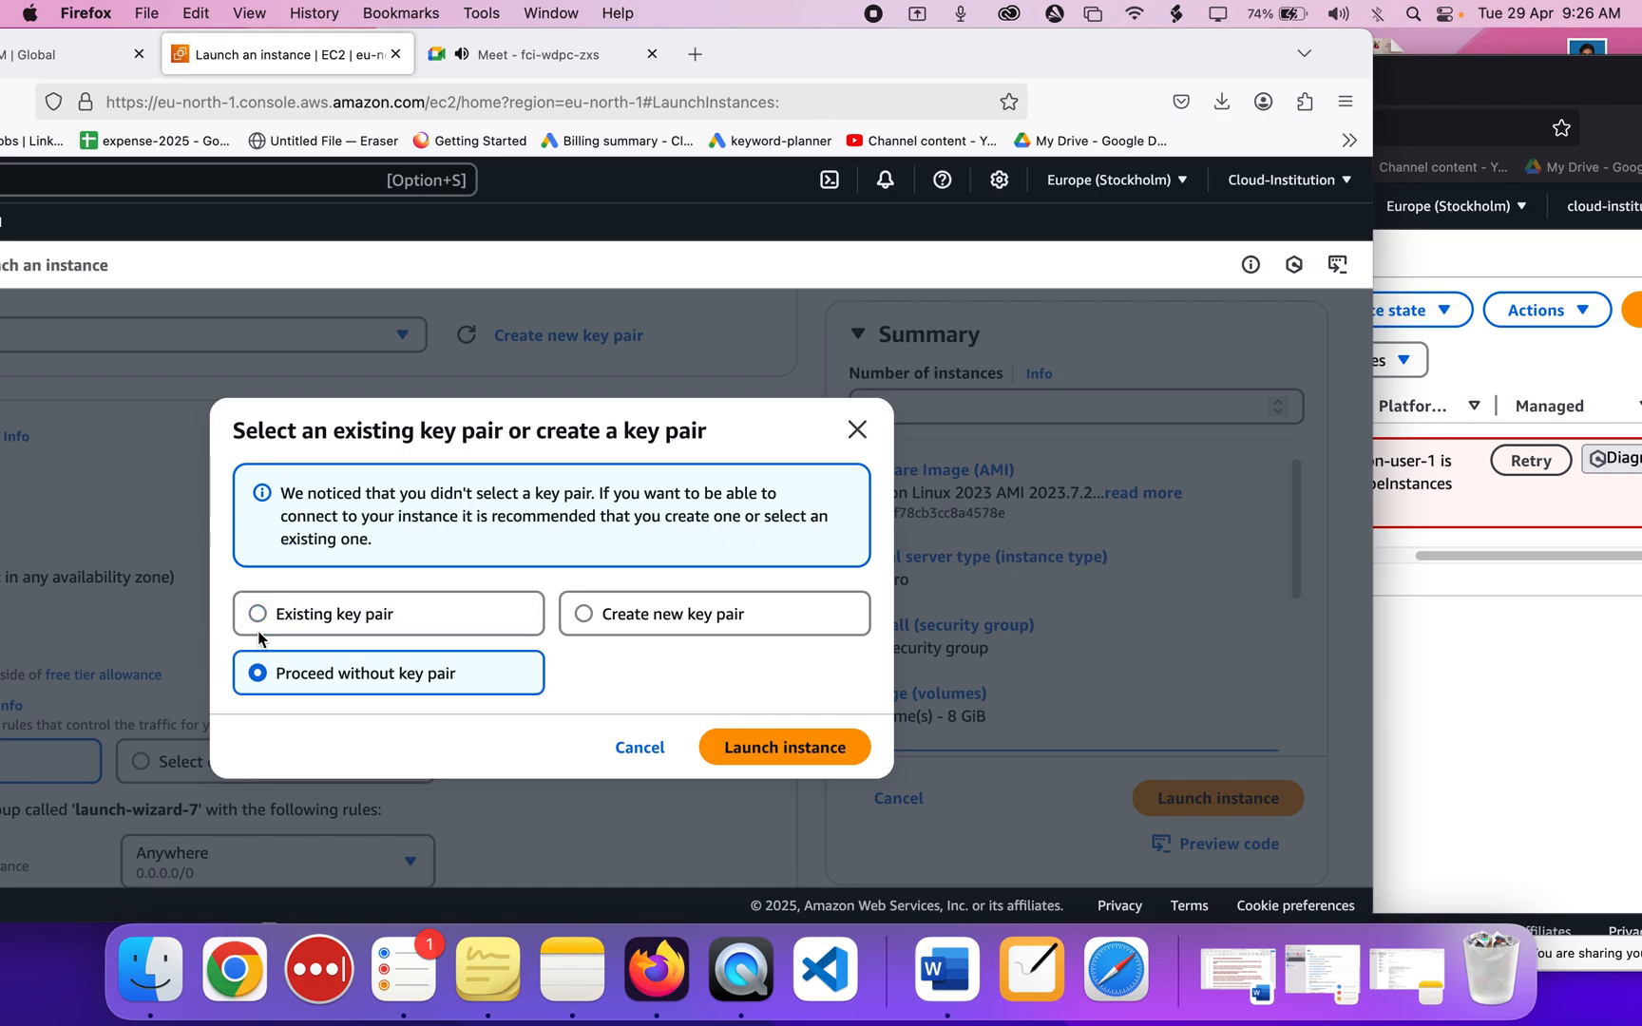
left_click(770, 749)
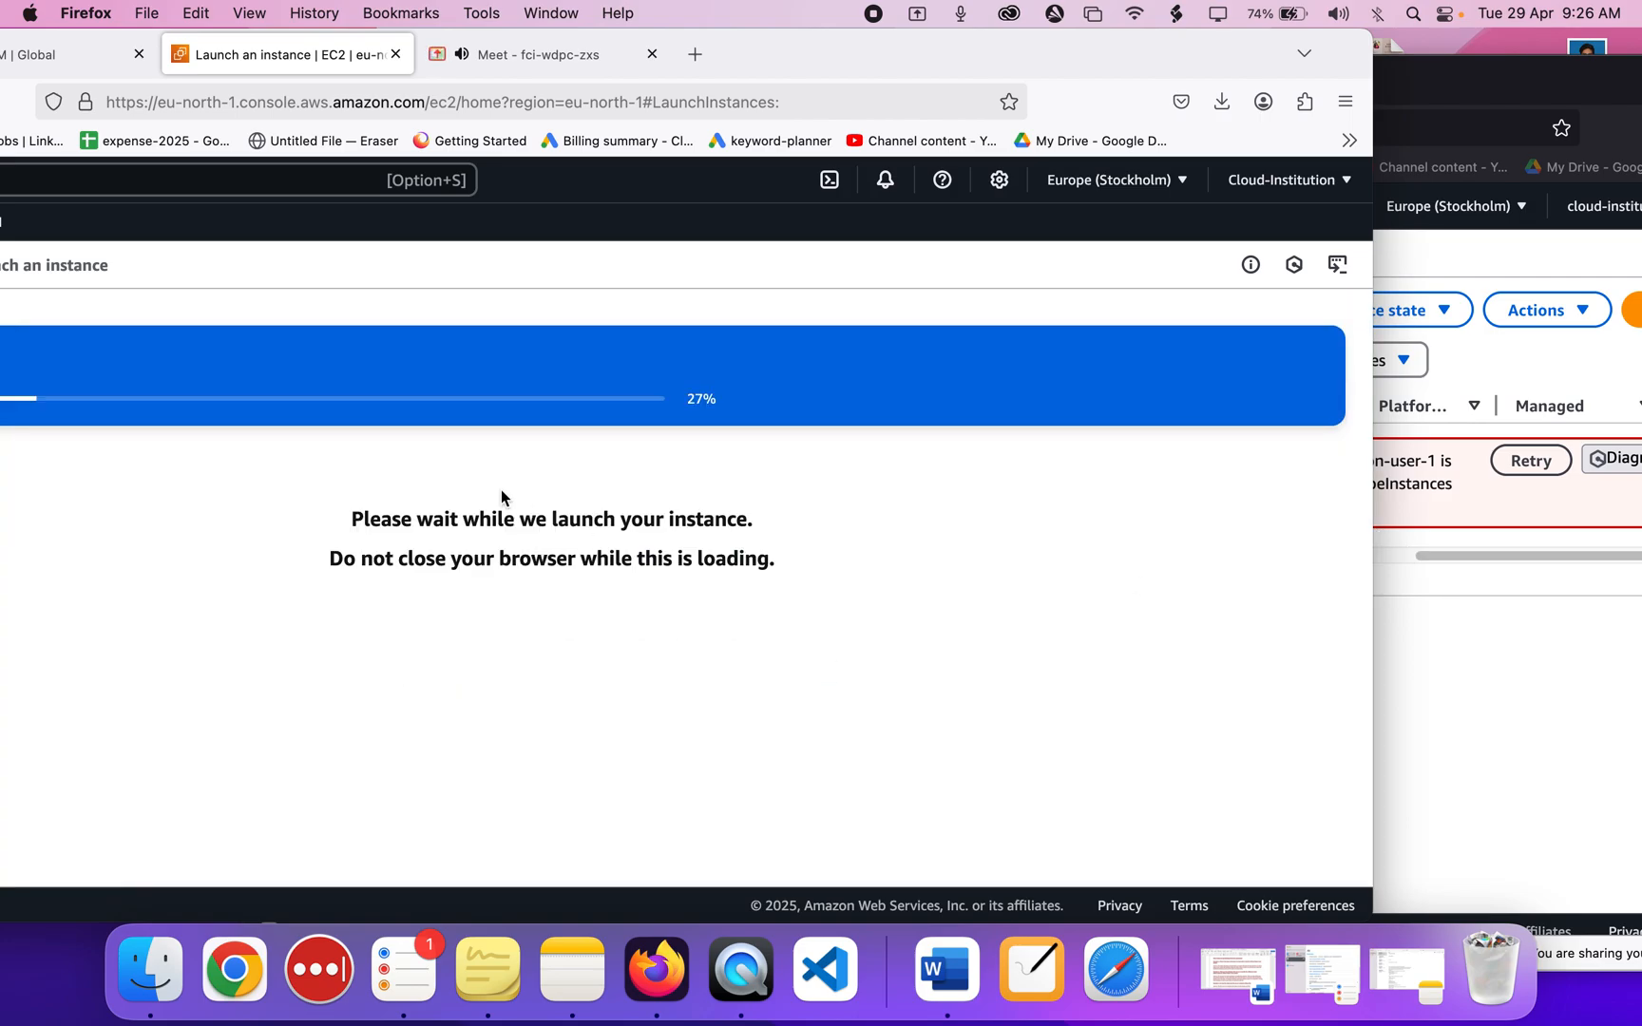
left_click(1426, 589)
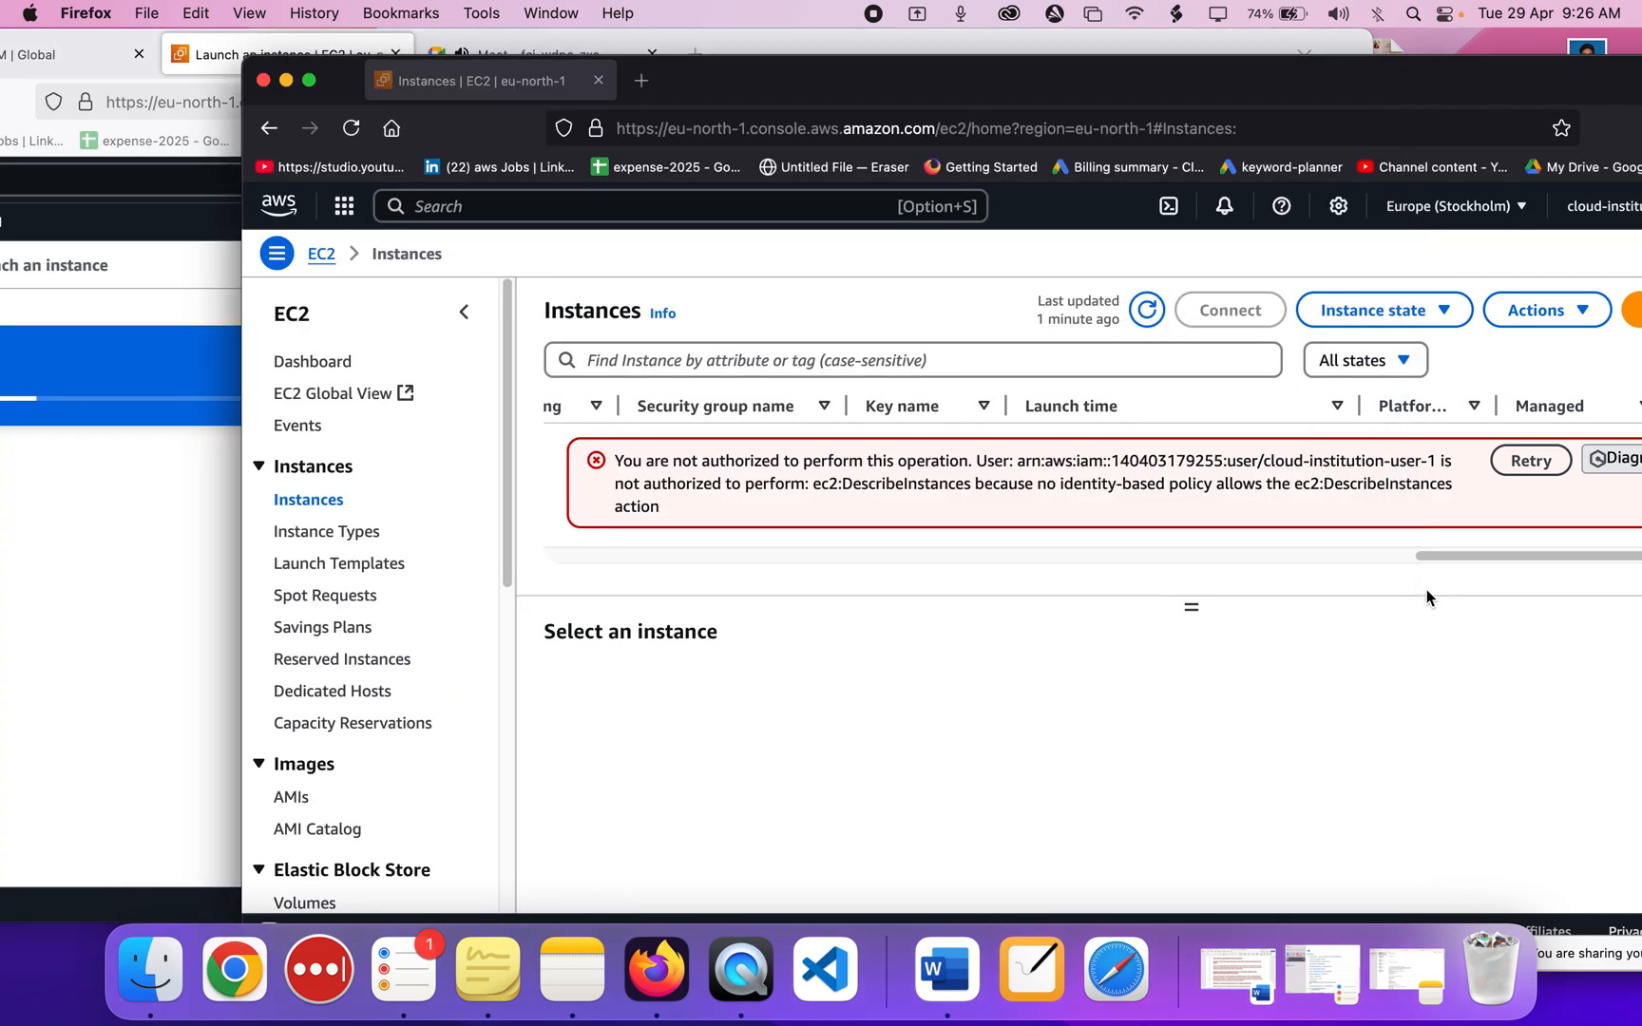
scroll(779, 505, "left", 6)
scroll(779, 509, "left", 5)
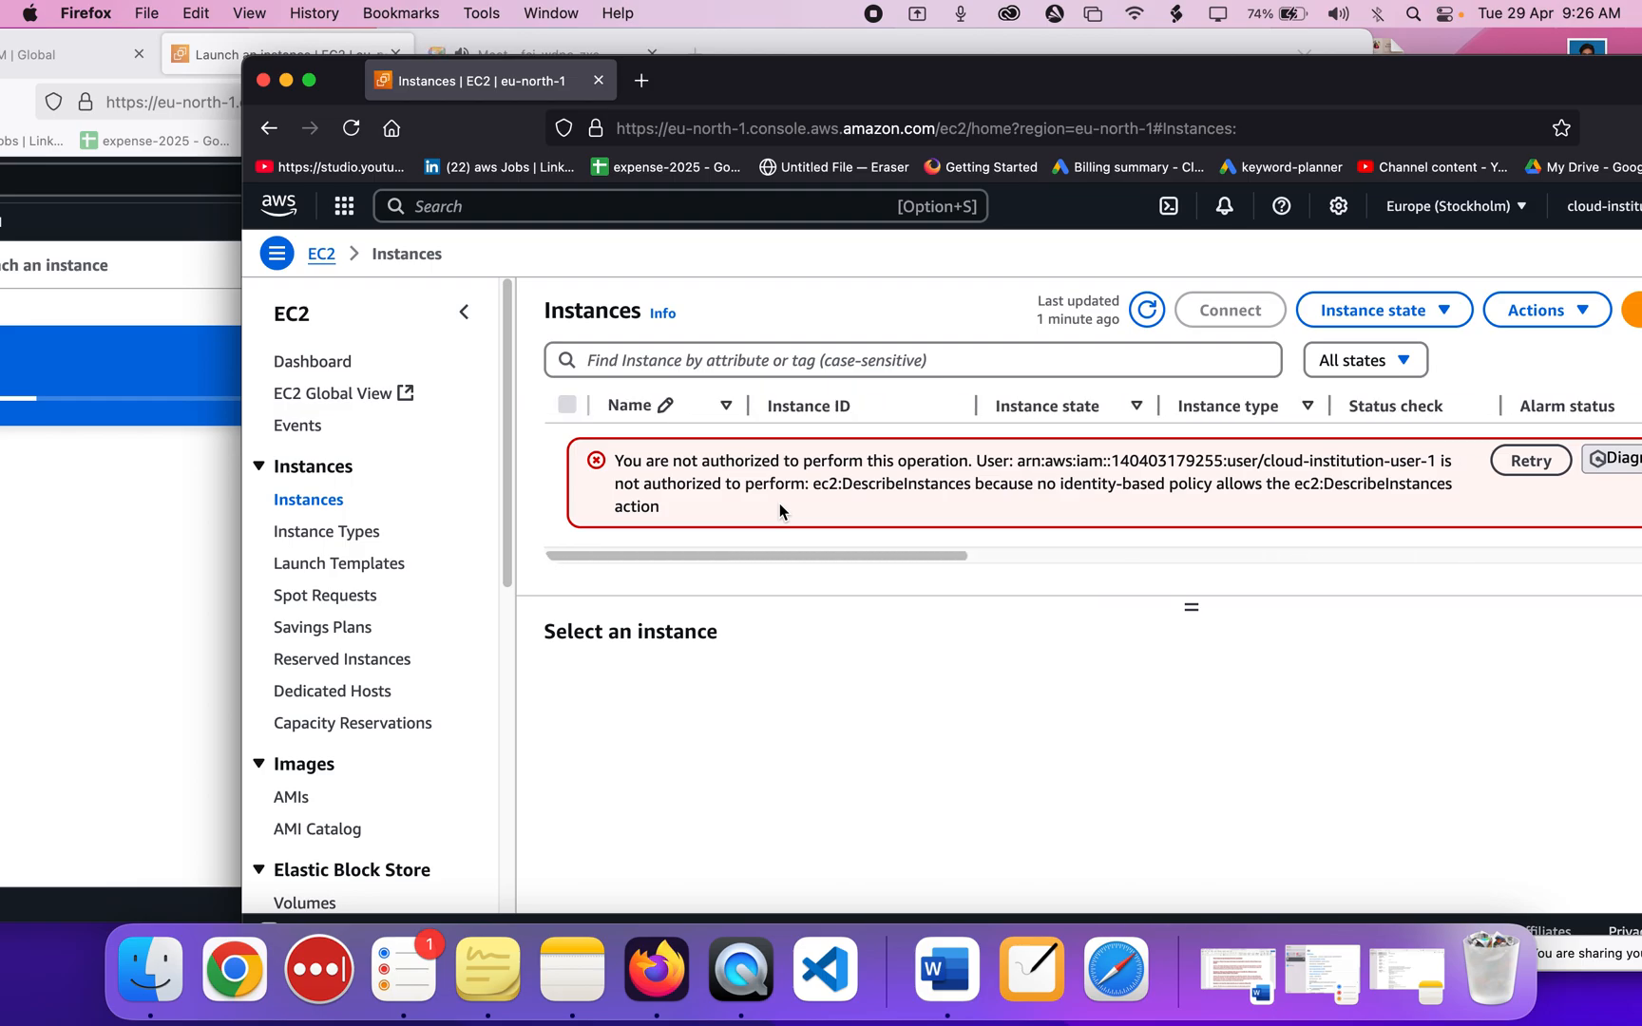
left_click(1034, 1007)
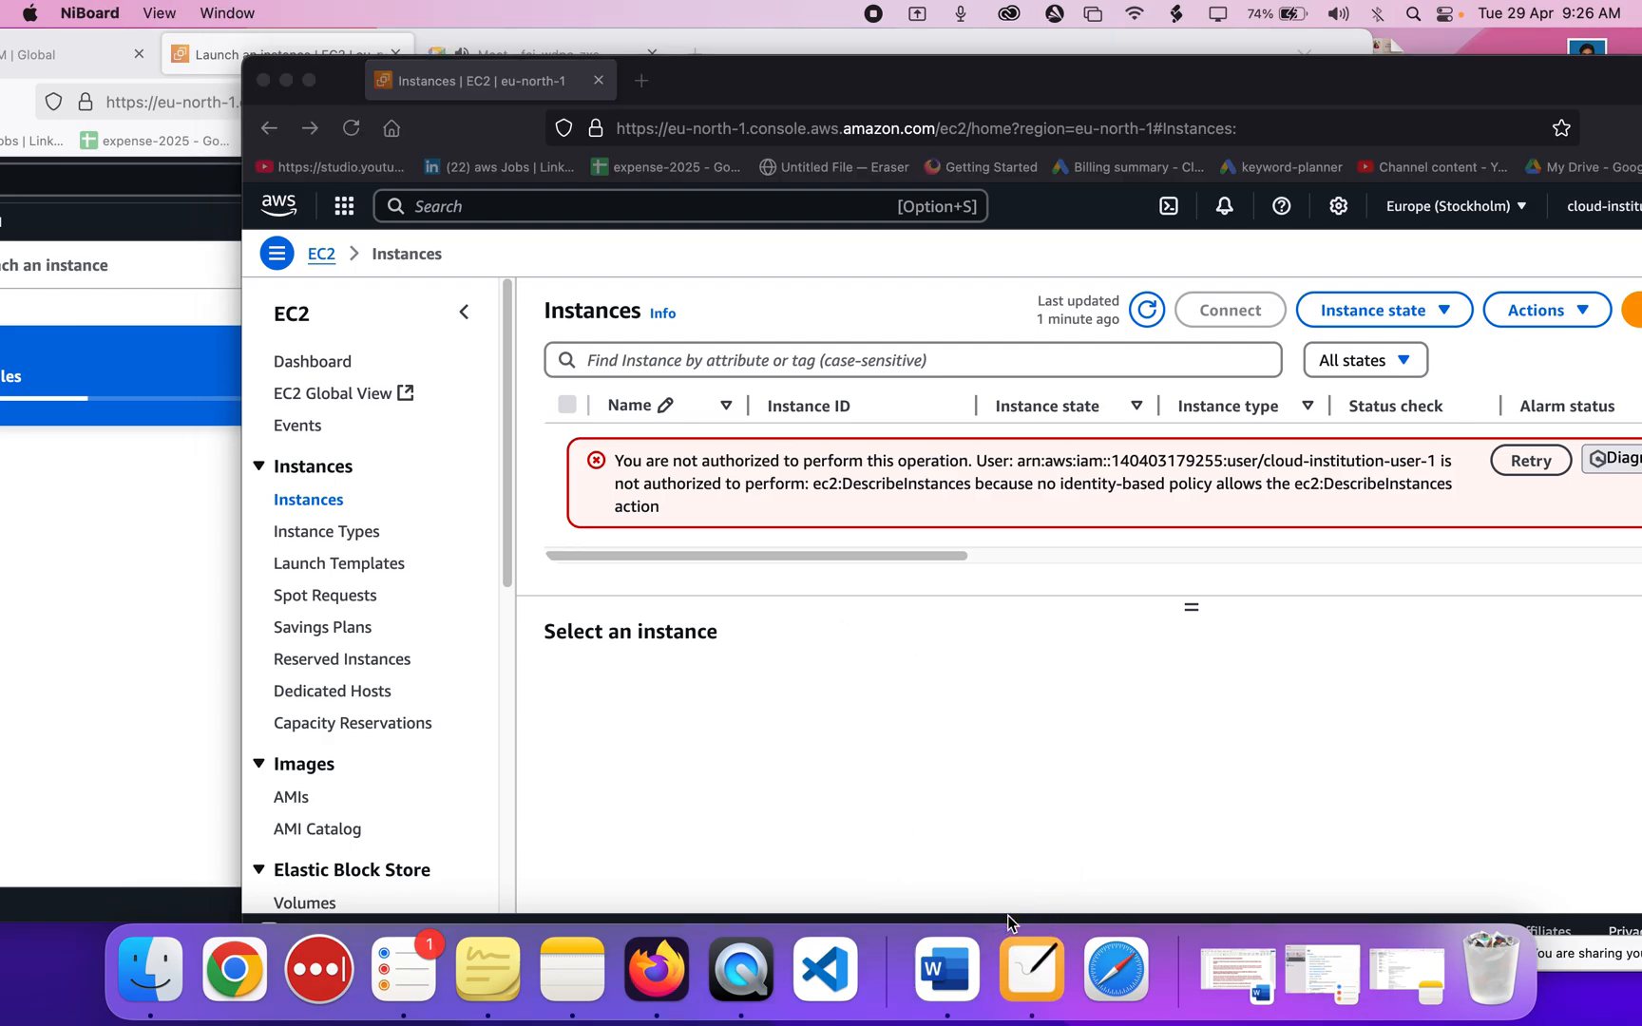
Sketch a box, a user ellipse and an arrow into the box in NiBoard, then close it.
left_click(1024, 983)
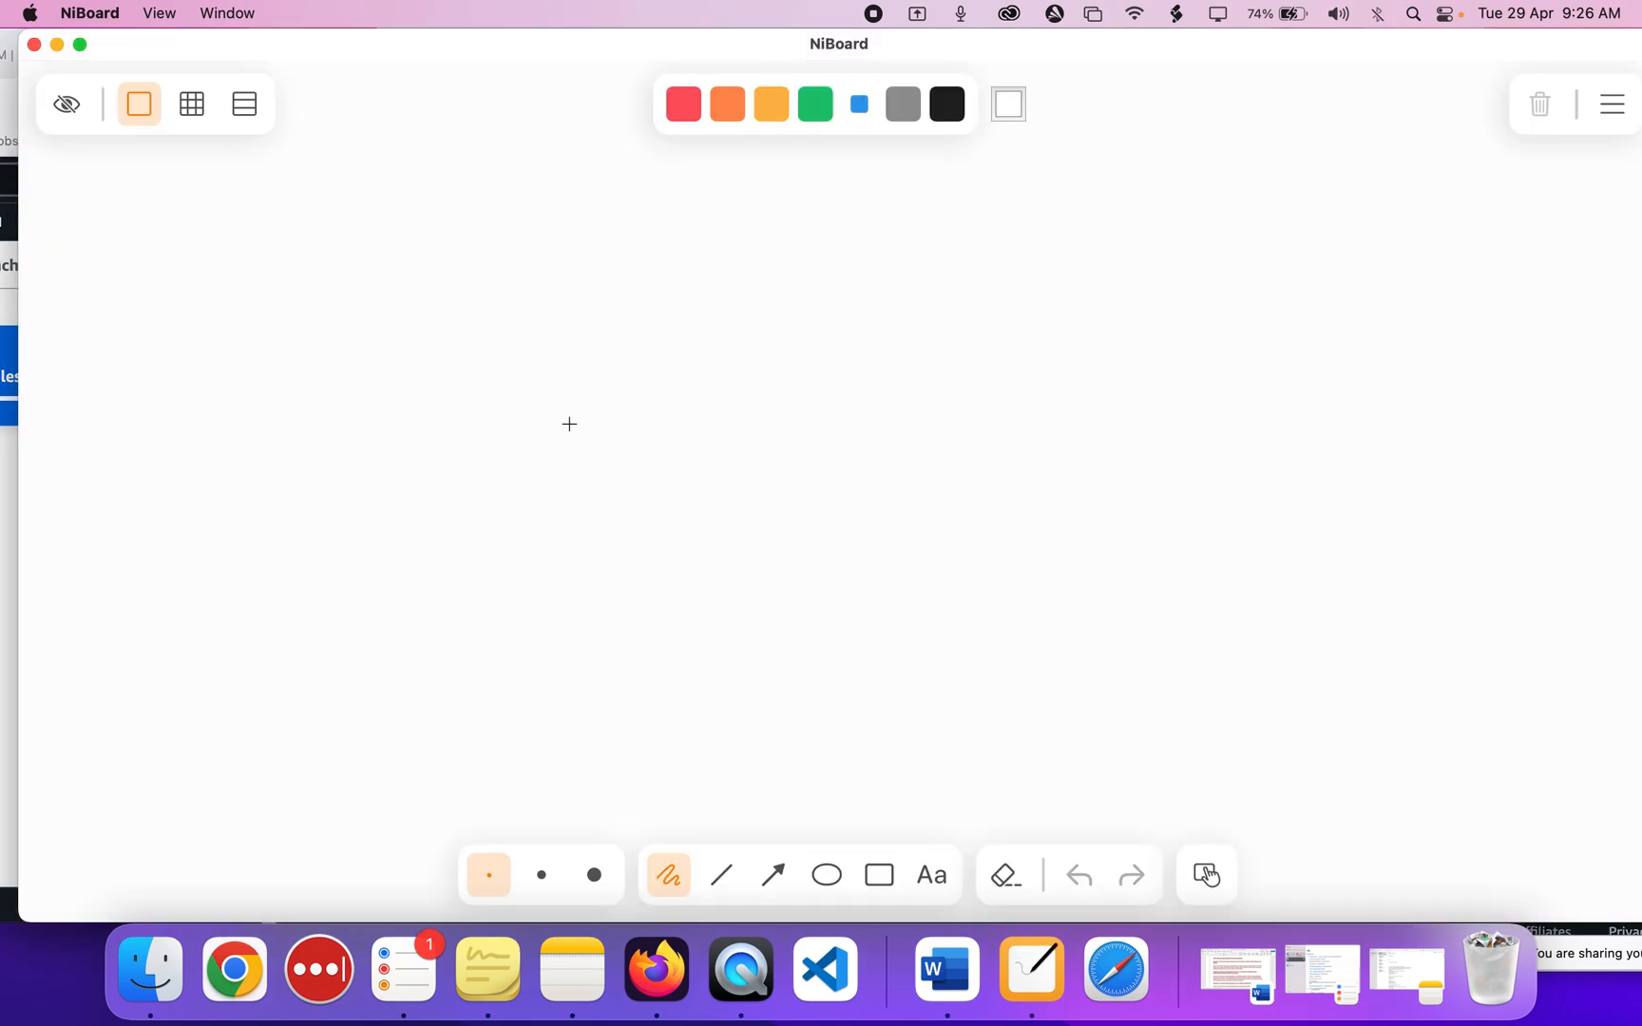
left_click(880, 875)
left_click_drag(732, 314, 987, 518)
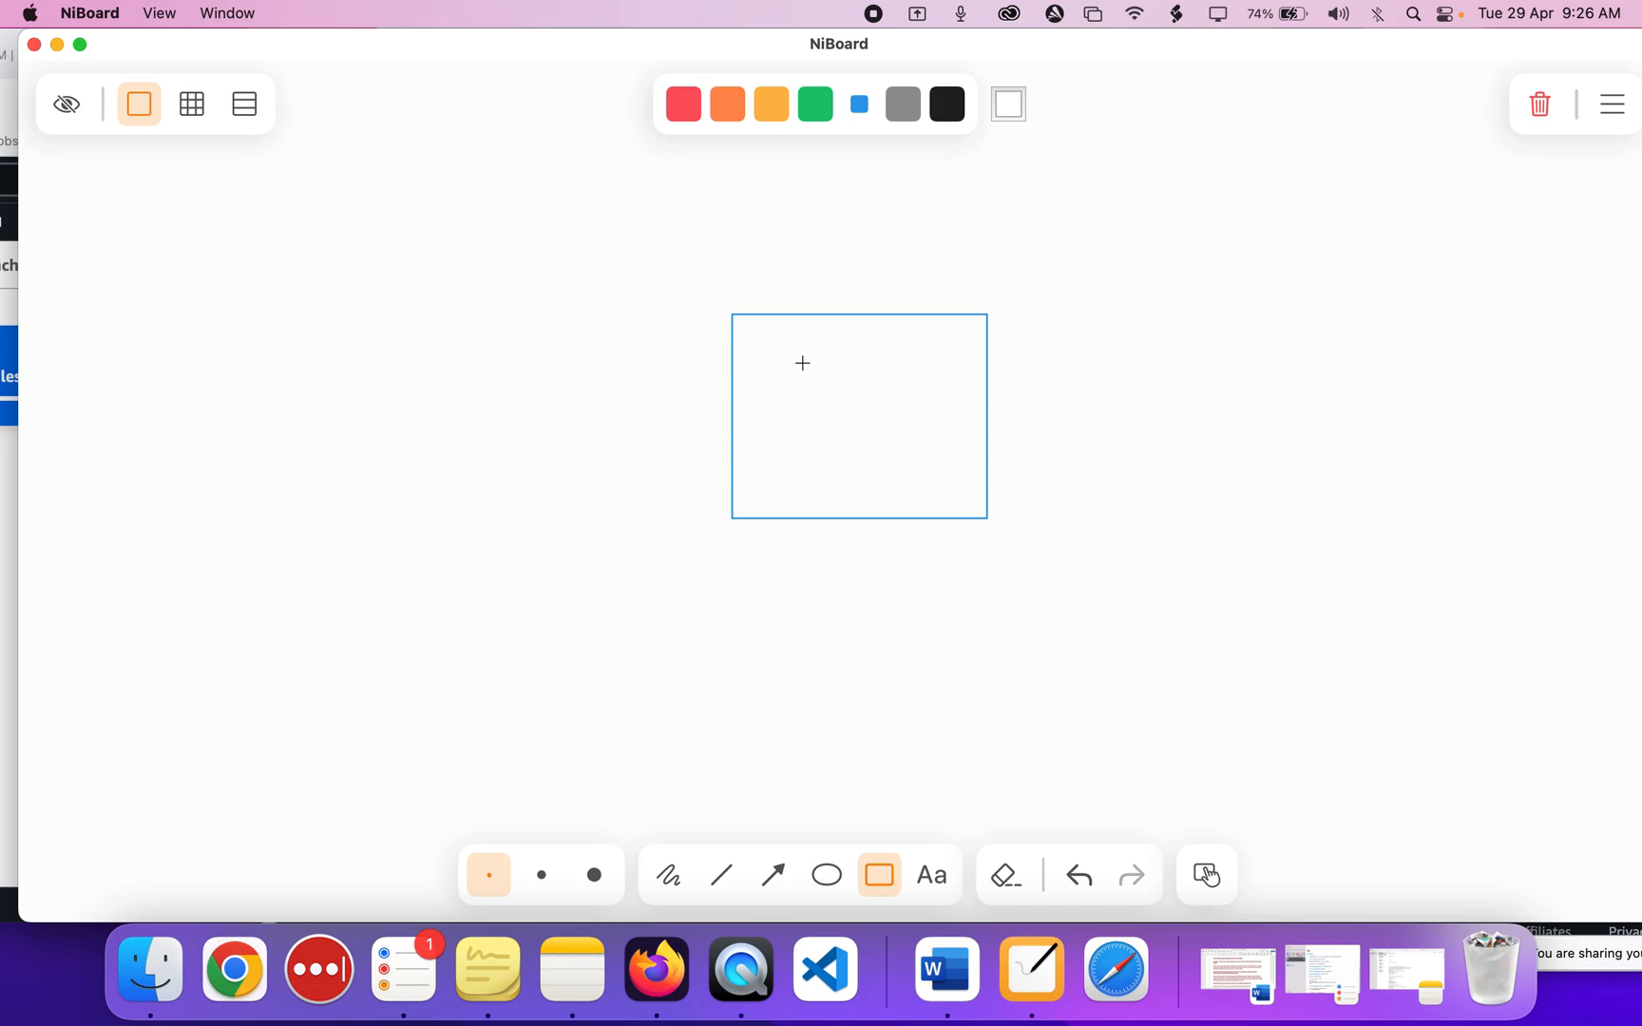
left_click(826, 875)
mouse_move(737, 575)
left_mouse_down()
mouse_move(813, 635)
mouse_move(770, 665)
mouse_move(756, 642)
mouse_move(795, 642)
left_mouse_up()
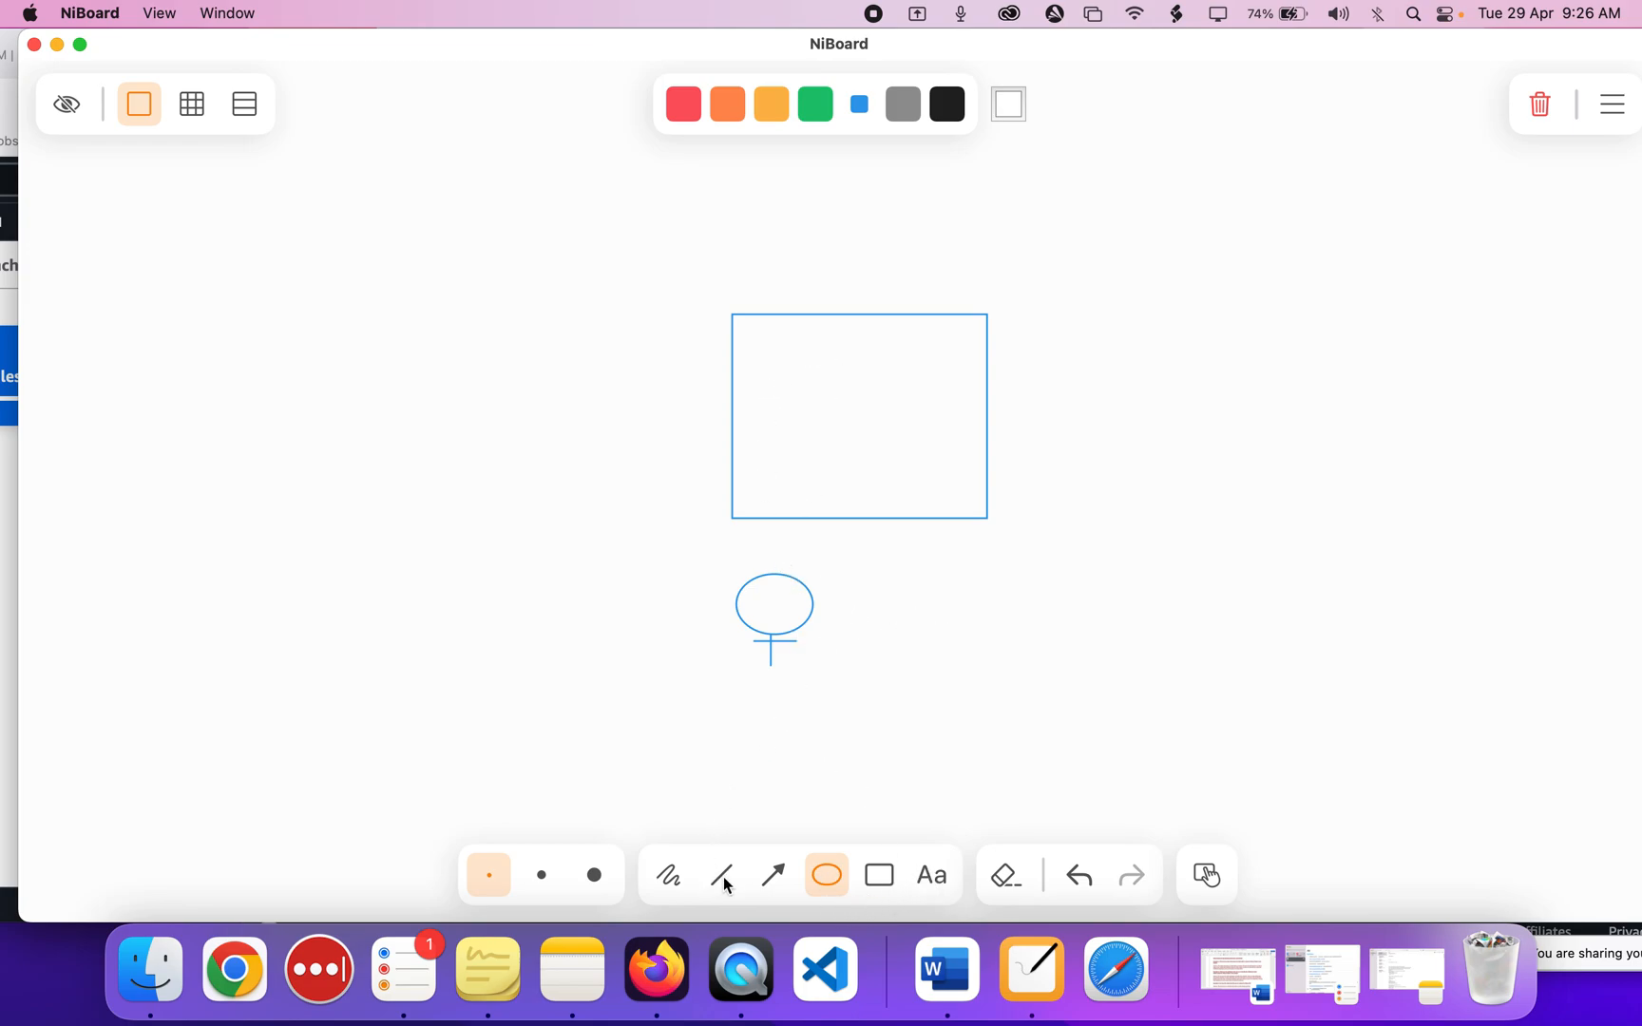
left_click(773, 875)
left_click_drag(779, 569, 842, 504)
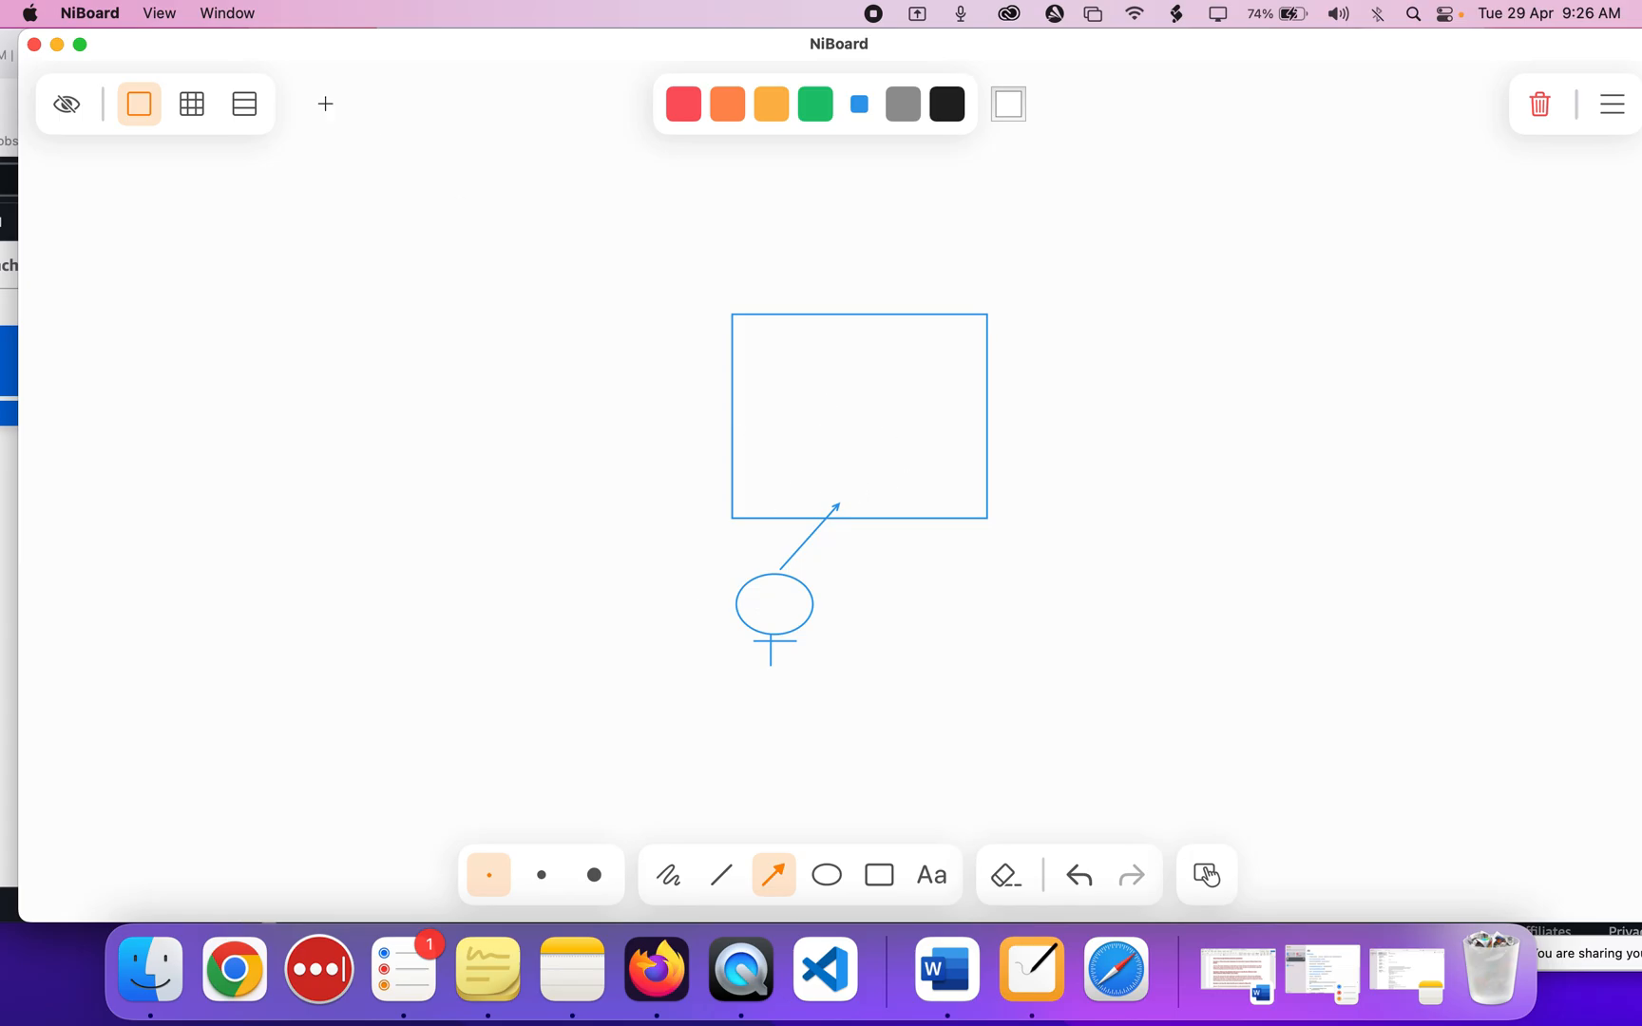
left_click(33, 44)
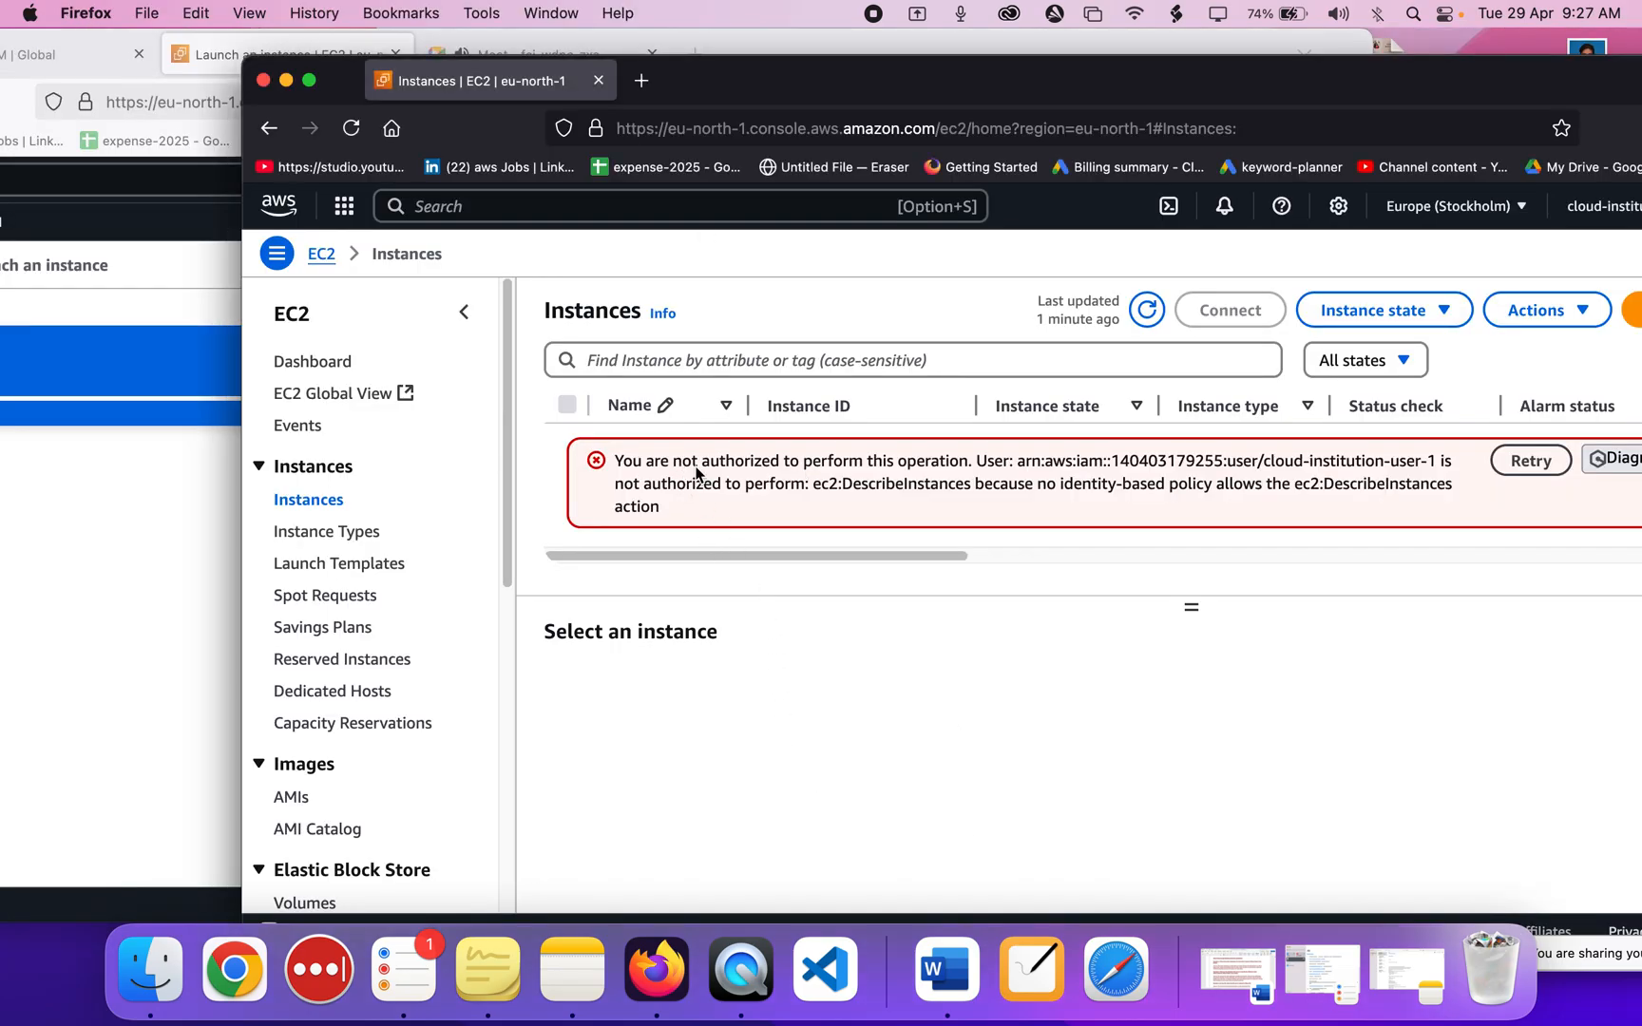
Widen the launch-success window and go back to the EC2 Instances list.
left_click(2, 575)
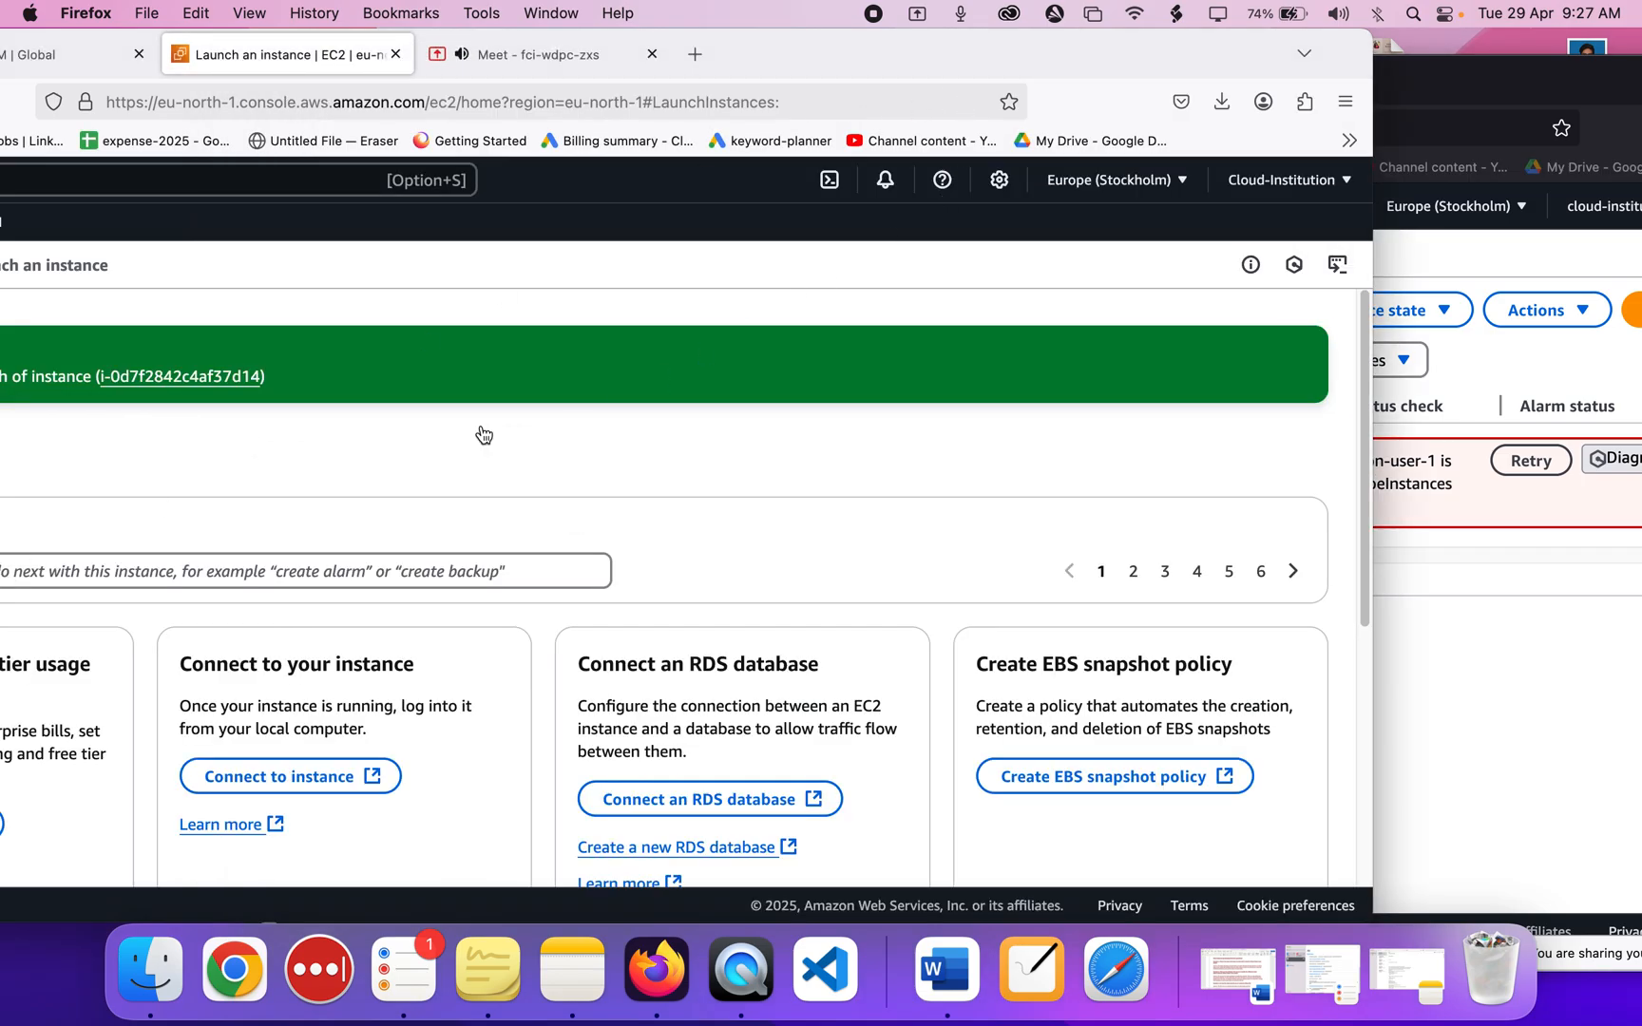
left_click_drag(914, 40, 1031, 40)
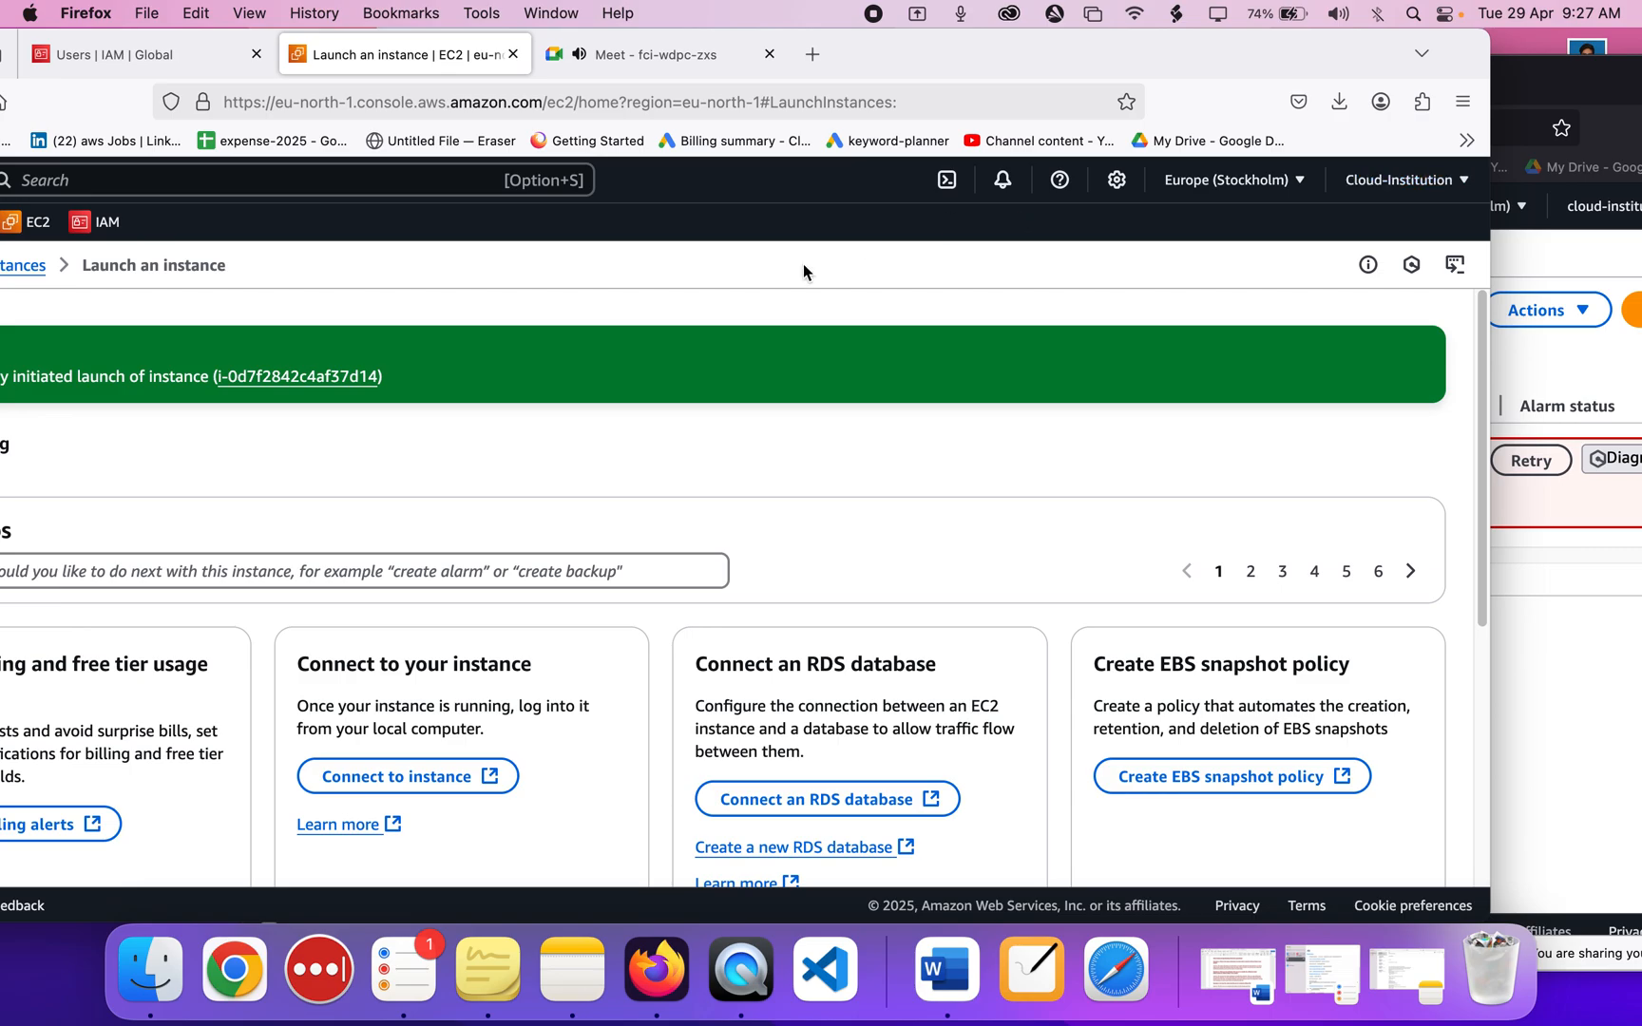
left_click_drag(880, 70, 1075, 69)
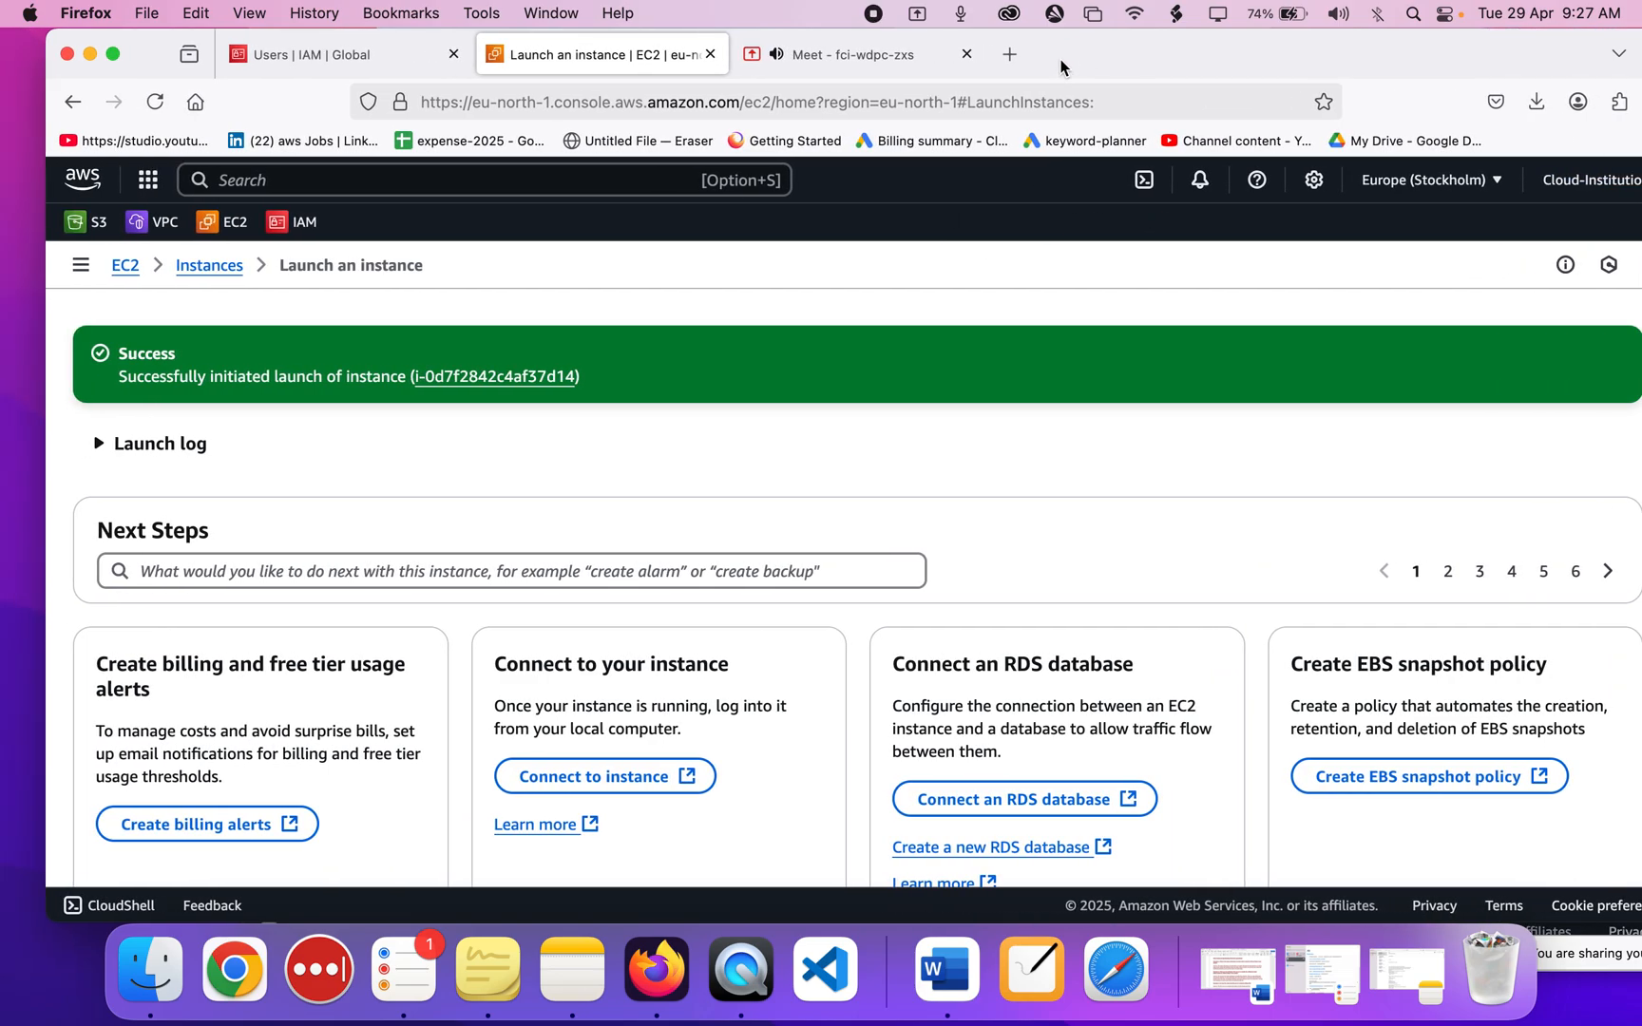
left_click(231, 269)
left_click(209, 266)
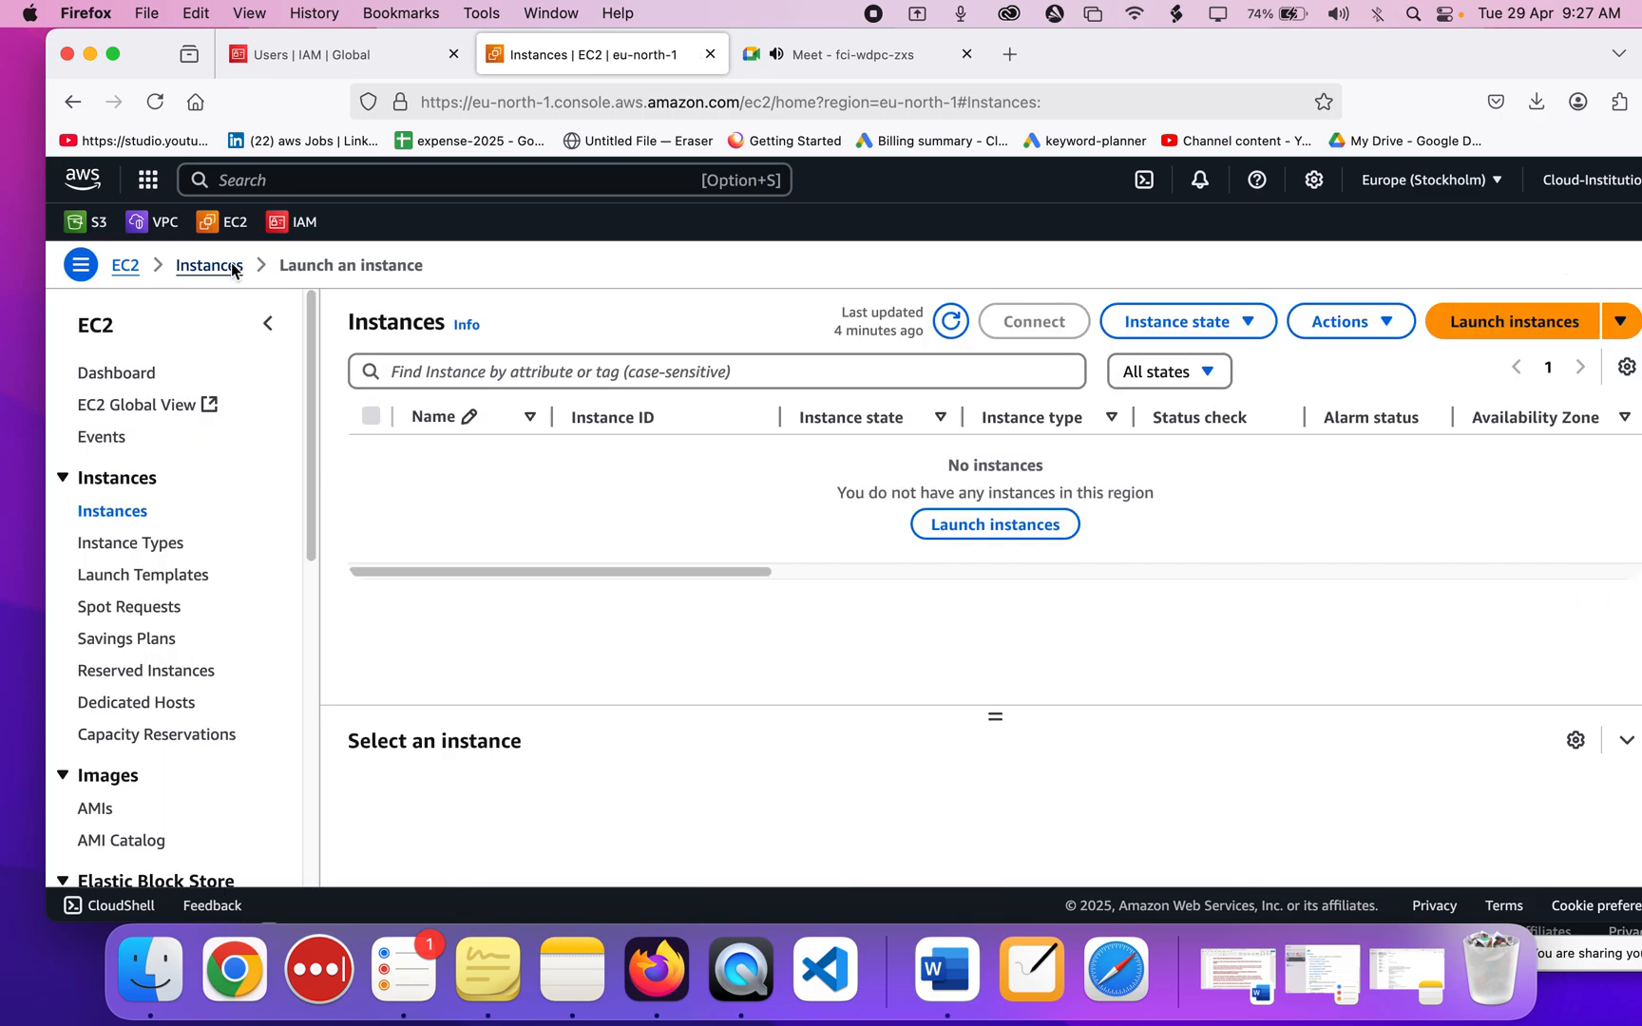
Arrange the windows so the IAM Users list sits in front of the denied EC2 Instances window.
left_click(375, 61)
left_click_drag(1159, 68, 730, 70)
left_click(1329, 513)
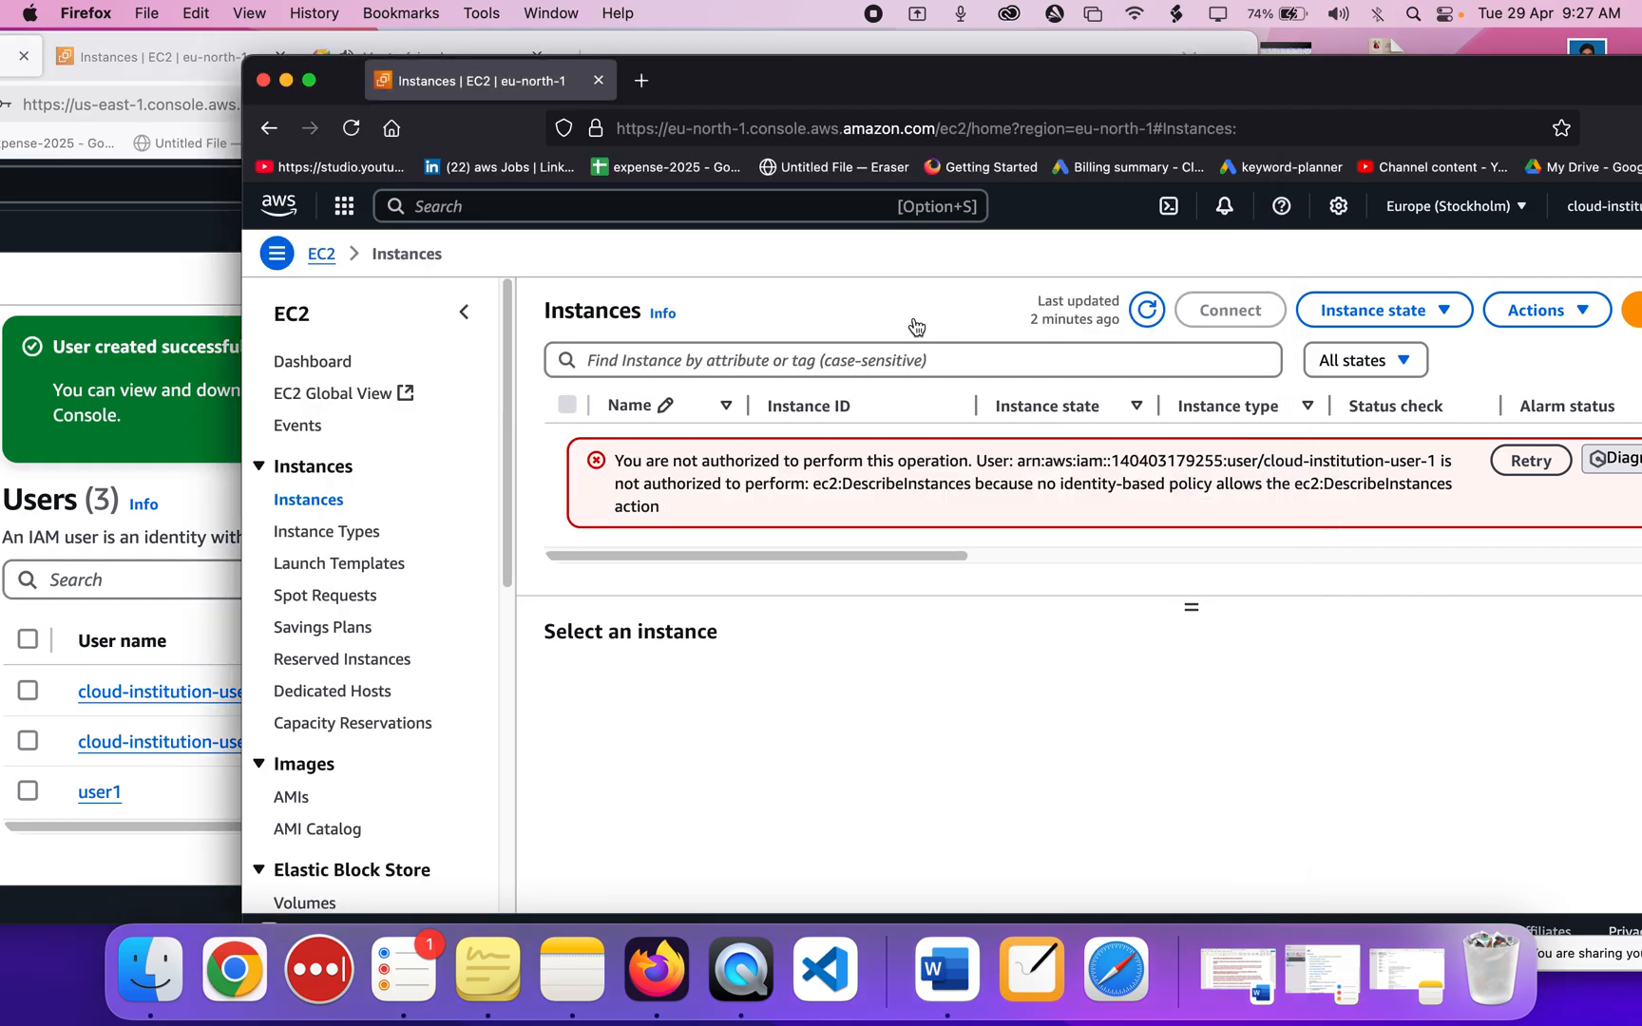
left_click_drag(884, 81, 1098, 76)
left_click(419, 360)
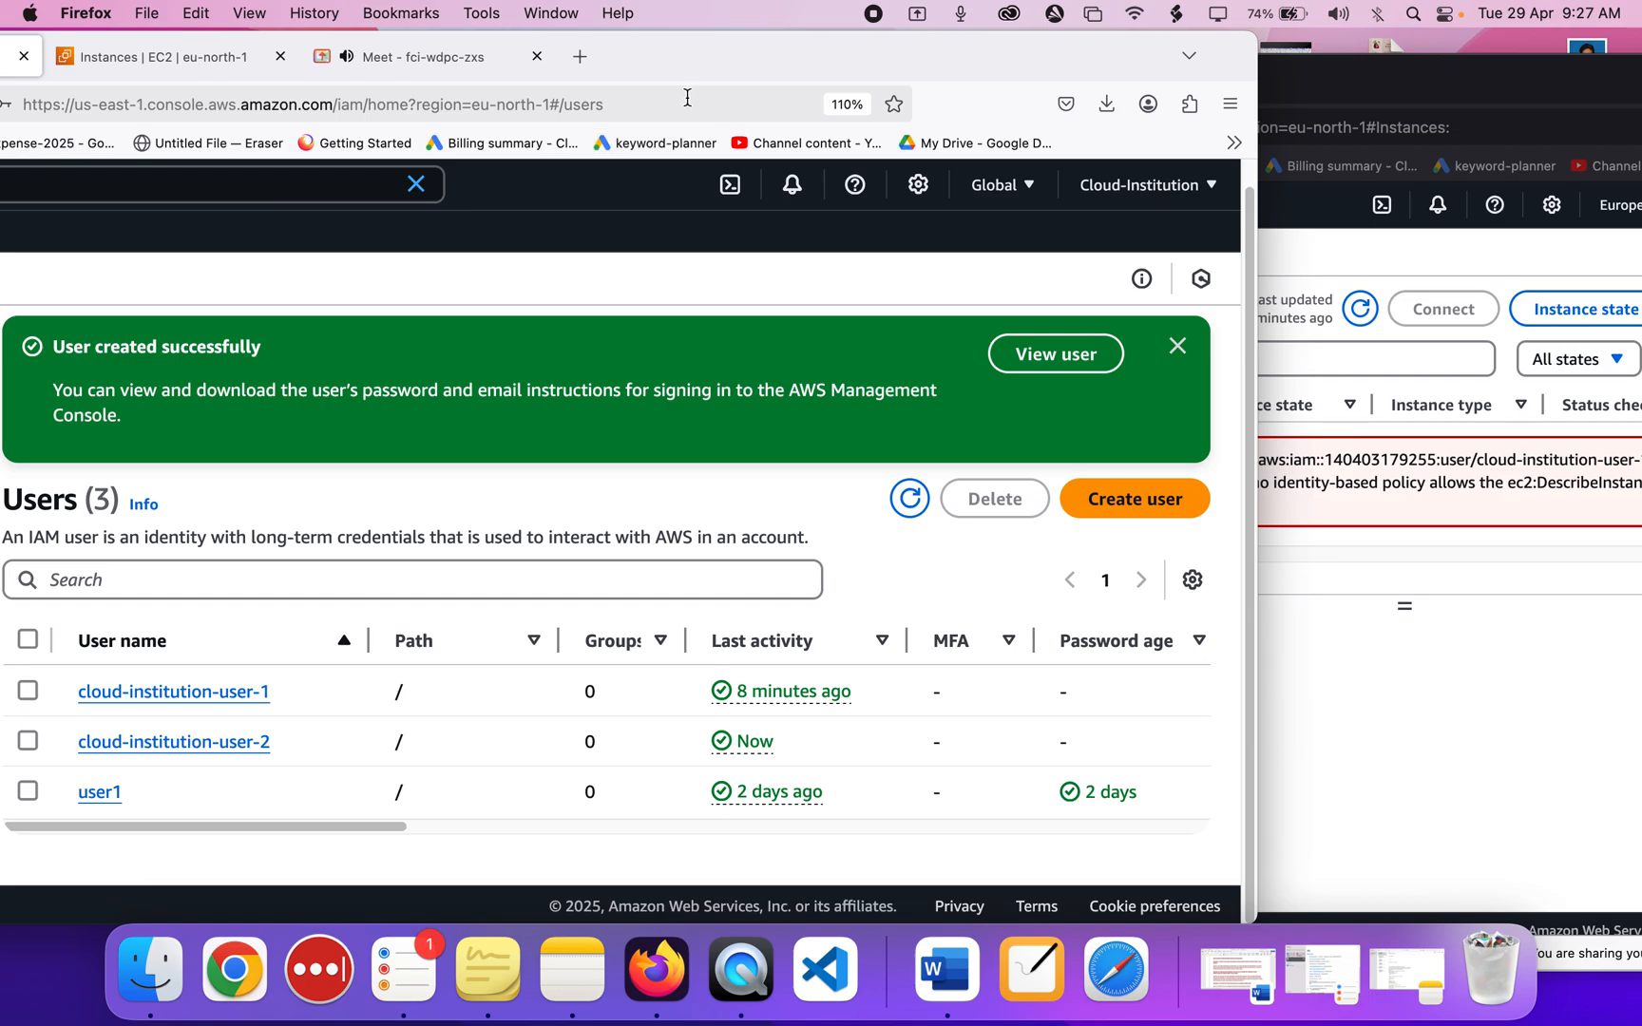
left_click_drag(678, 63, 954, 58)
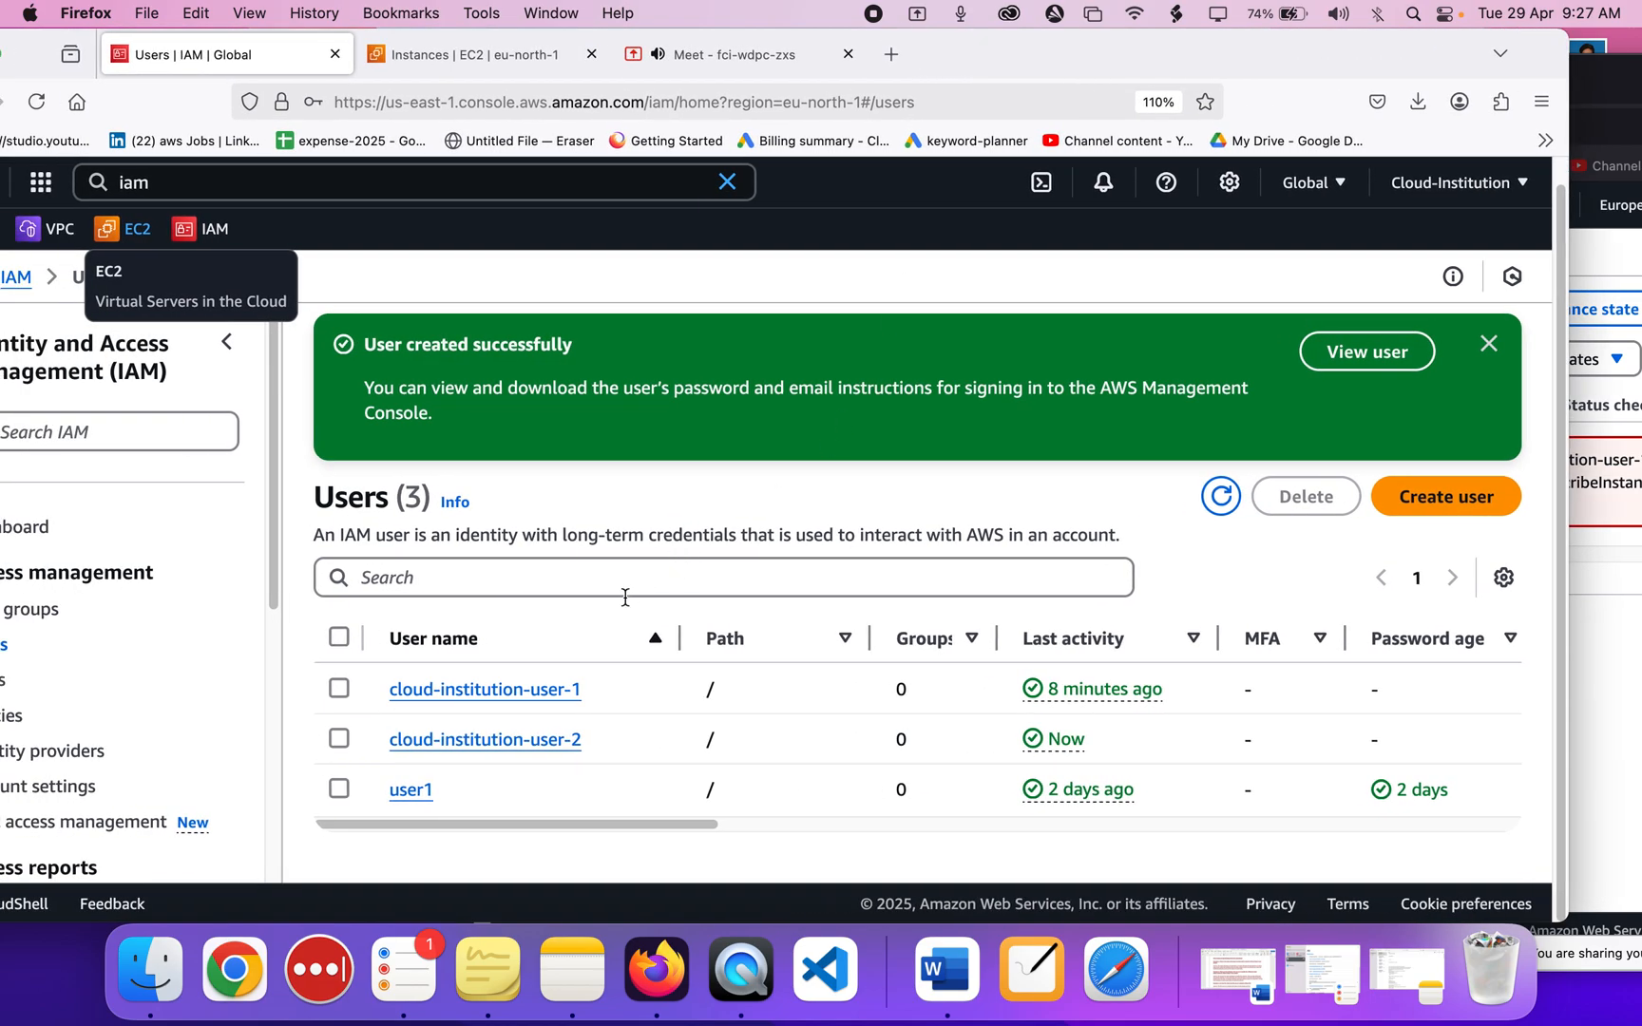
Open cloud-institution-user-1's details and choose Add permissions from the Permissions policies dropdown.
left_click(486, 691)
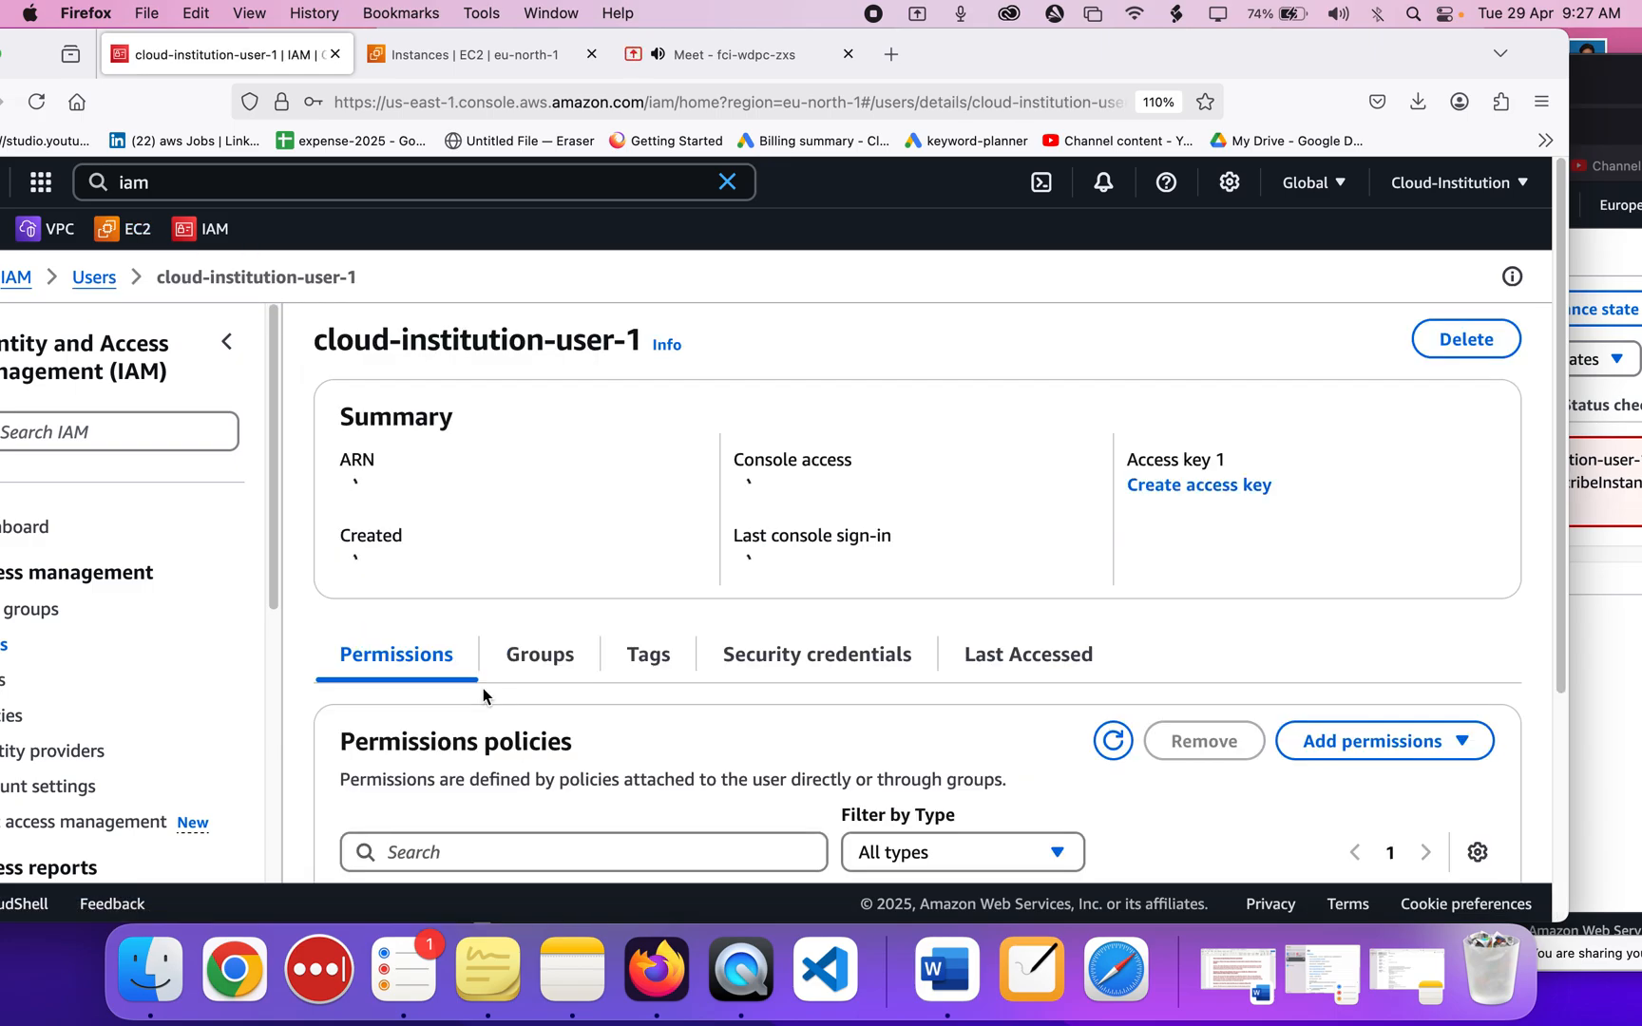
scroll(483, 688, "down", 3)
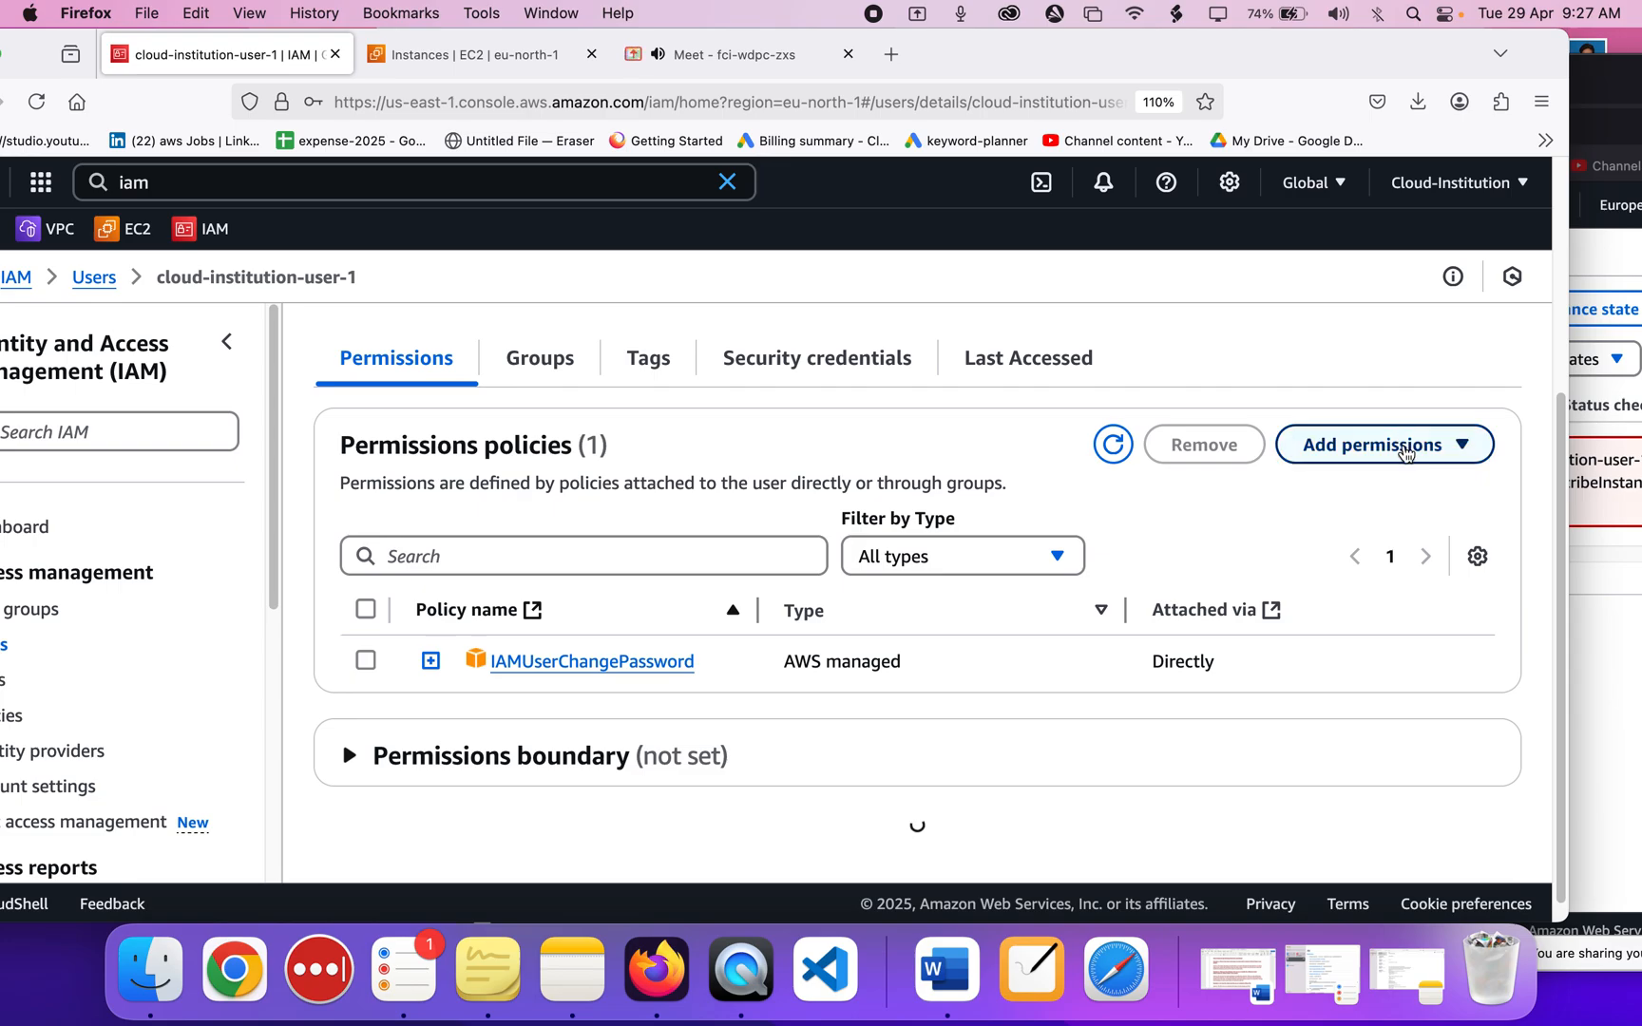
left_click(1407, 454)
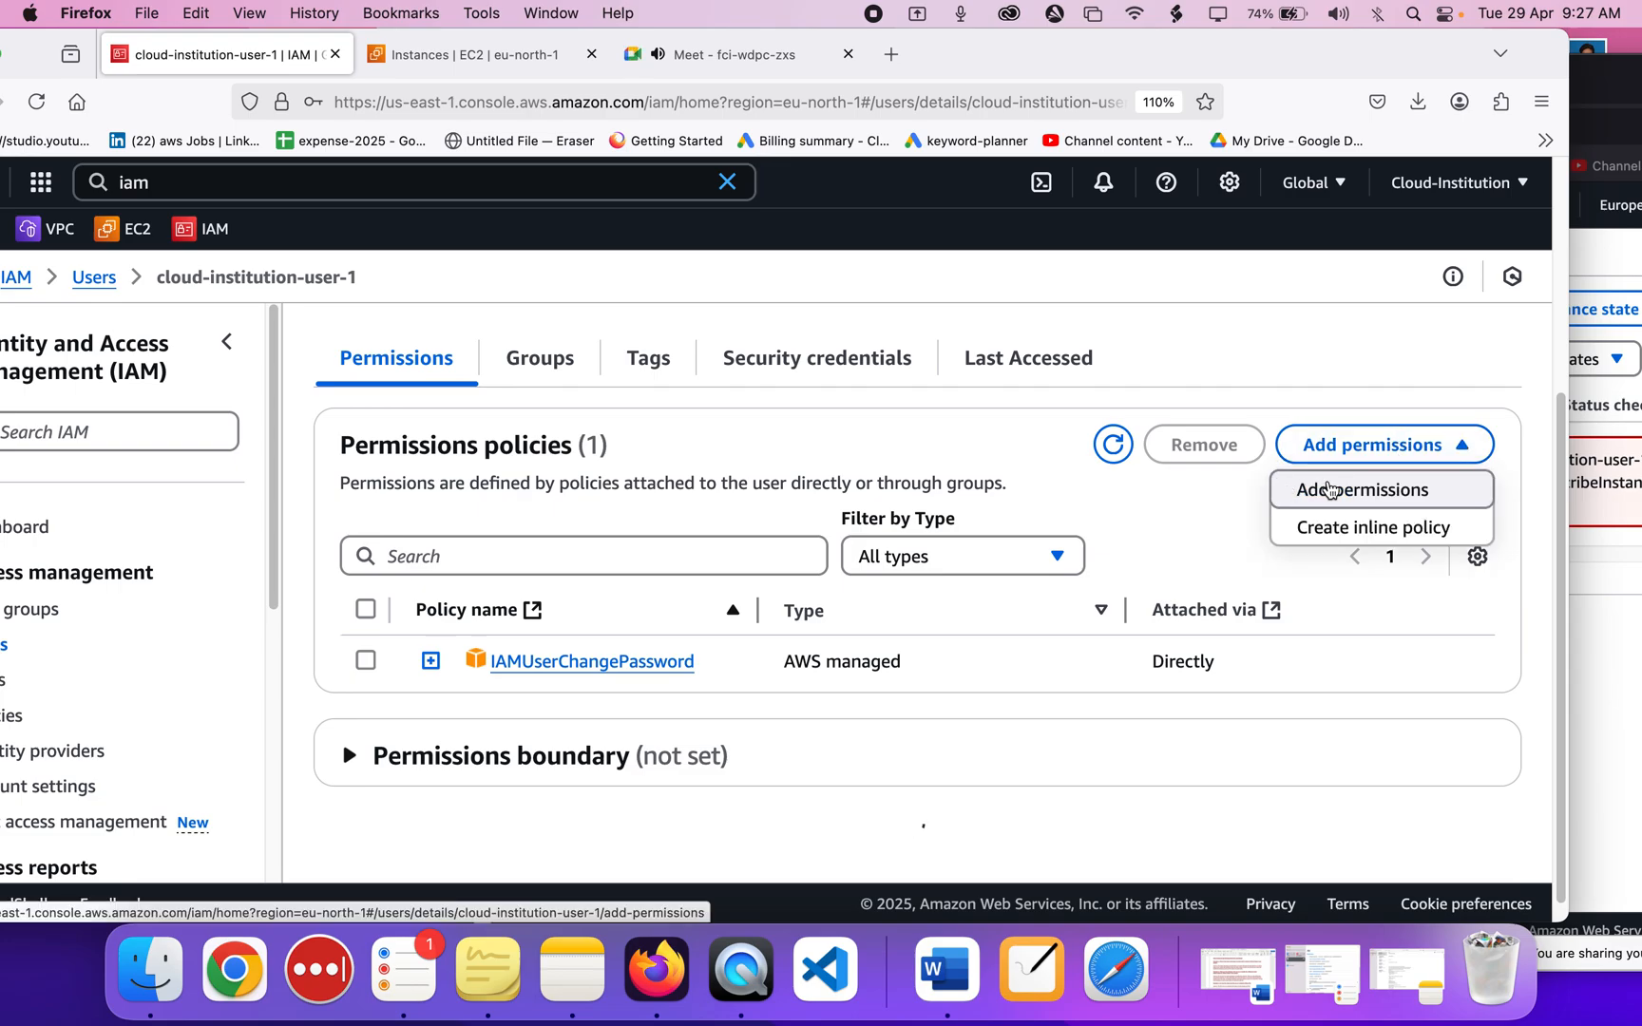
left_click(1329, 488)
scroll(790, 478, "down", 5)
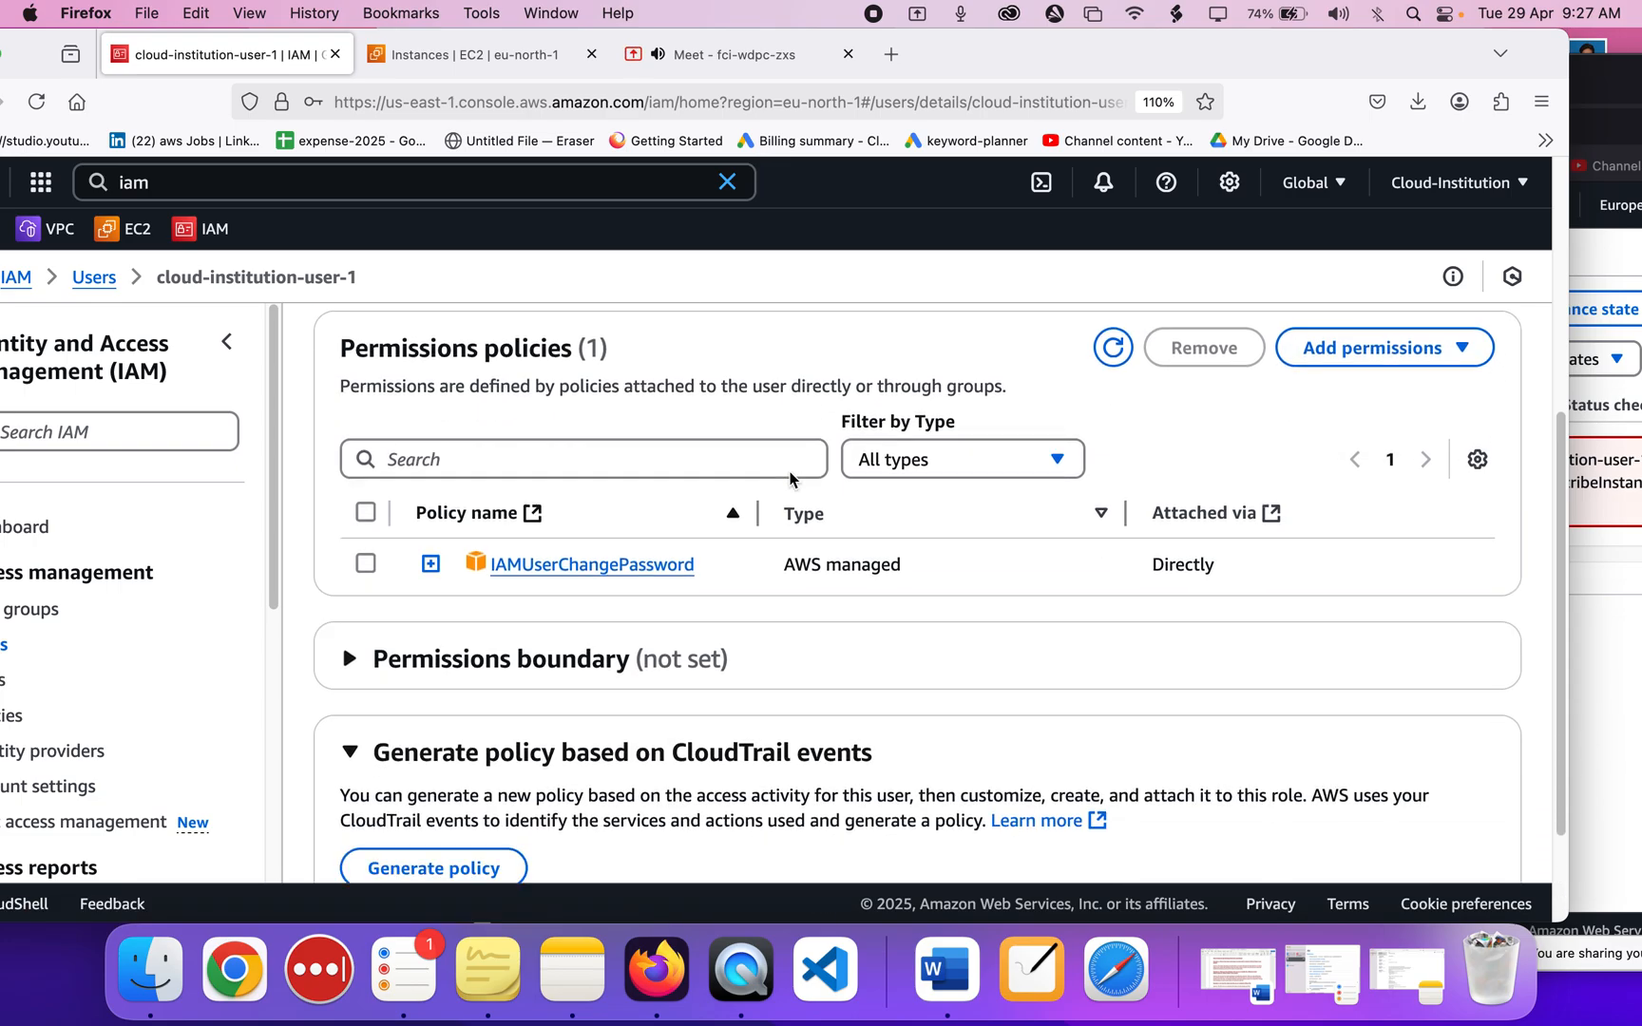
scroll(790, 478, "up", 4)
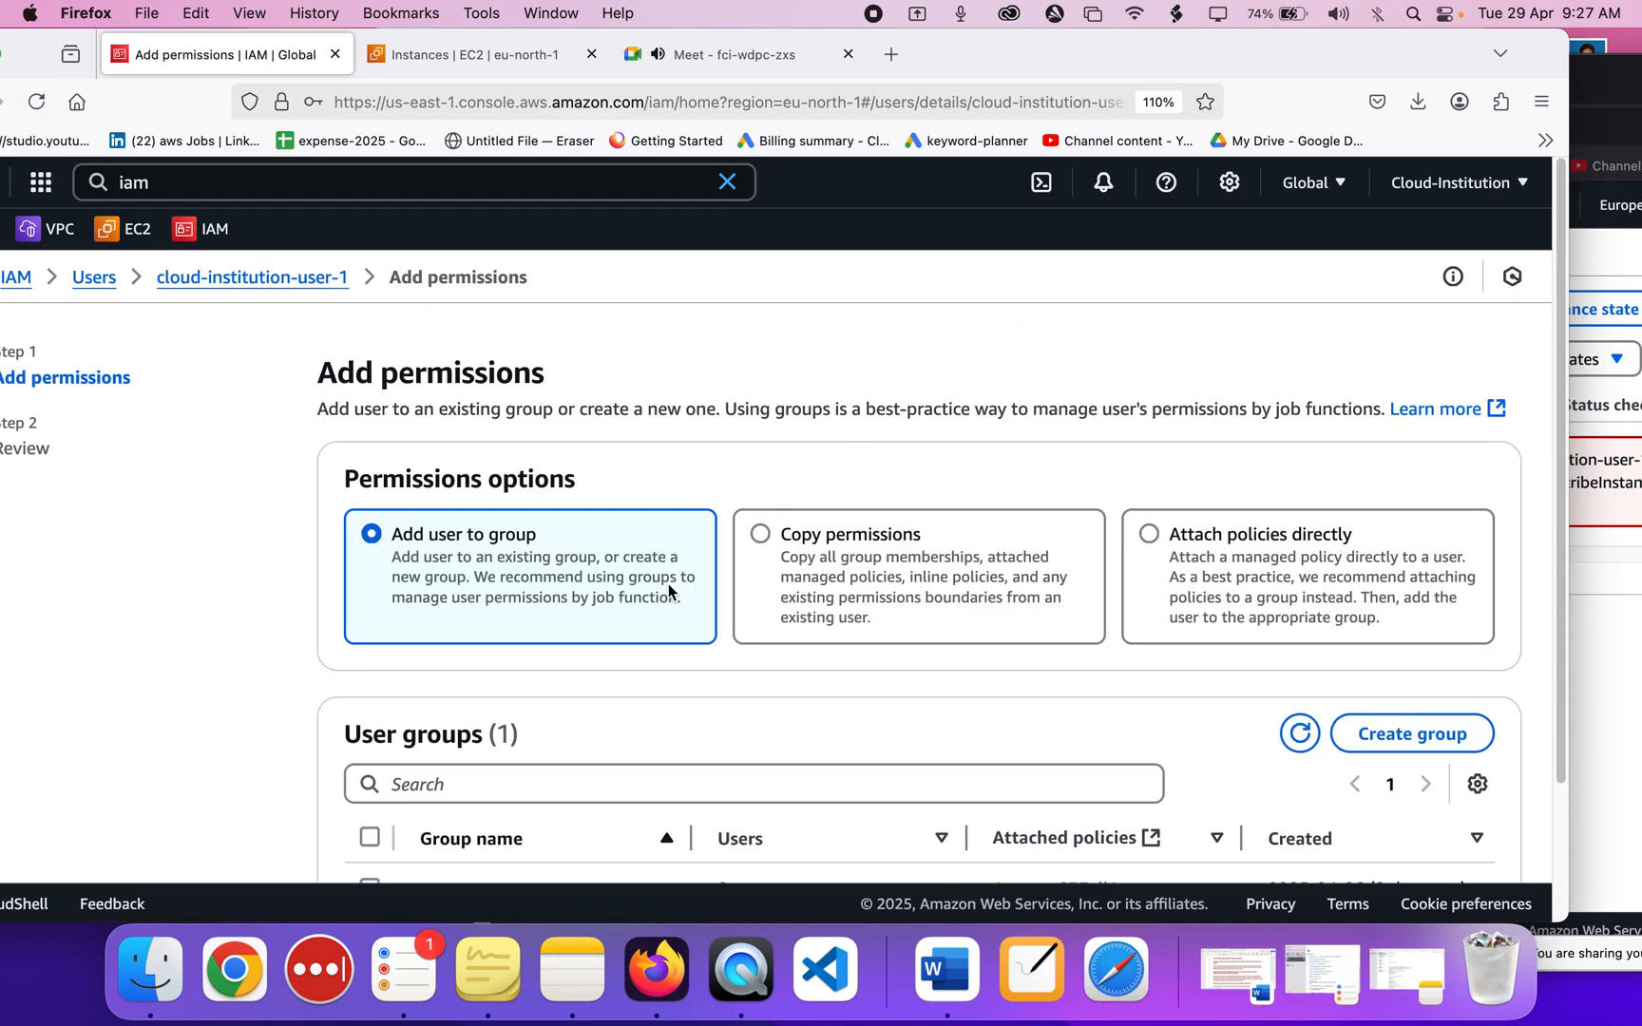
Choose Attach policies directly and start searching the policy list for an EC2 policy.
scroll(669, 584, "down", 3)
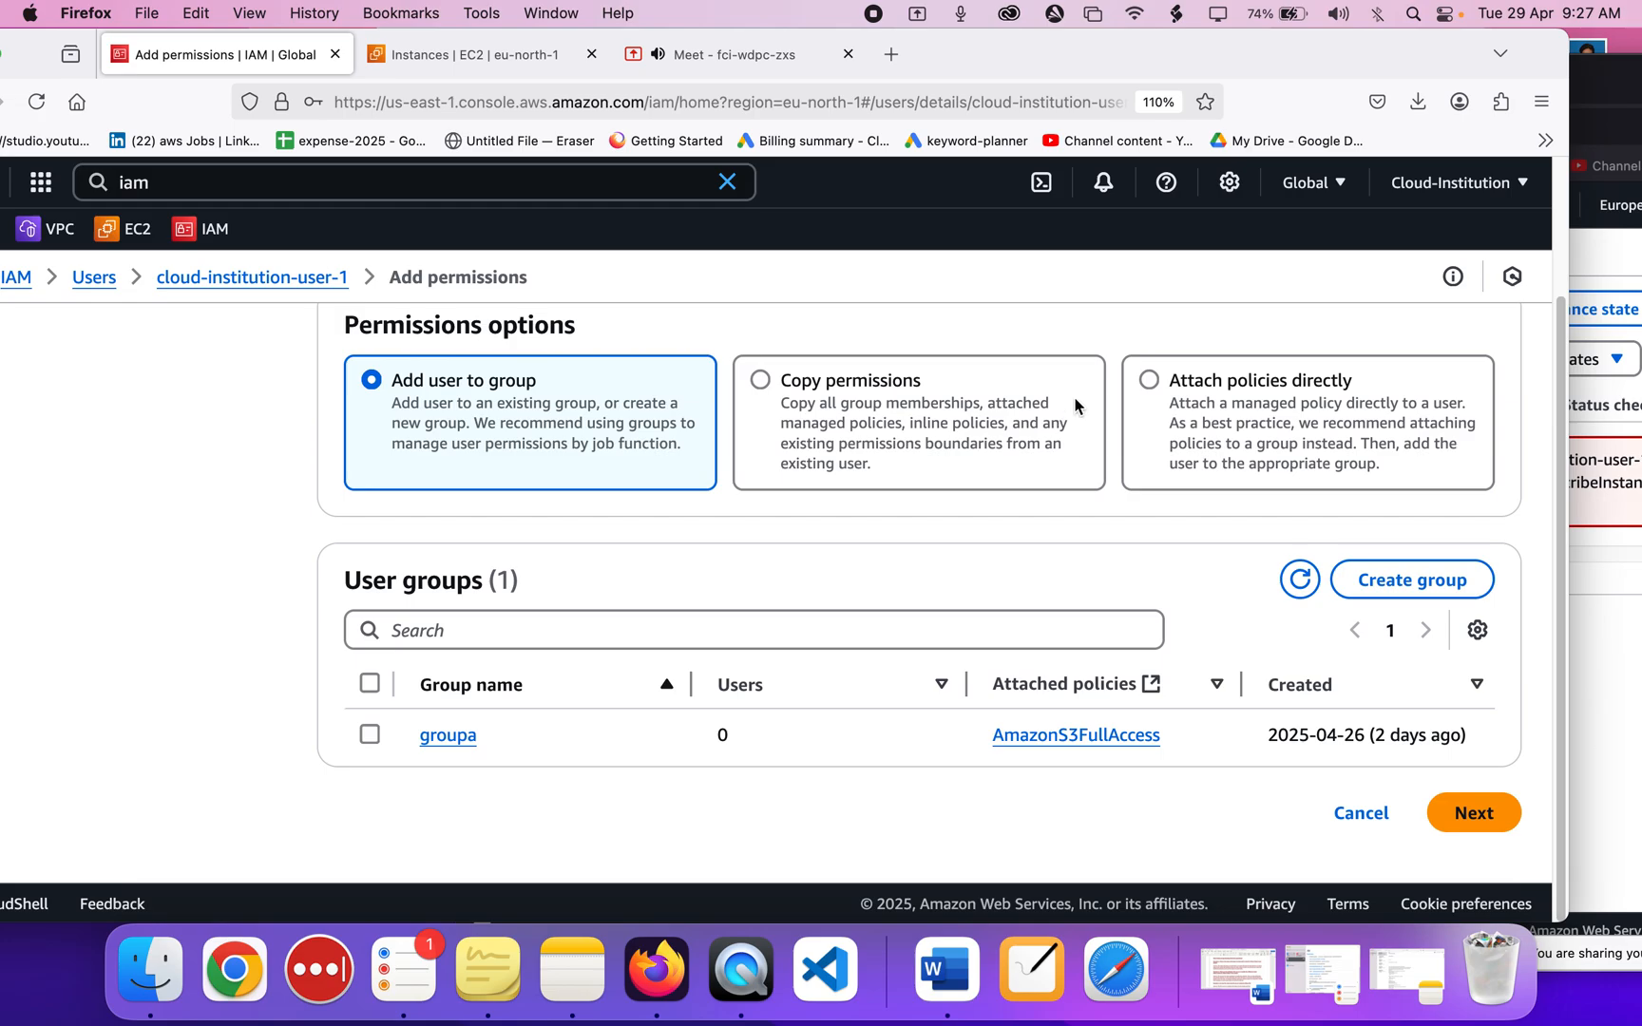
left_click(1150, 381)
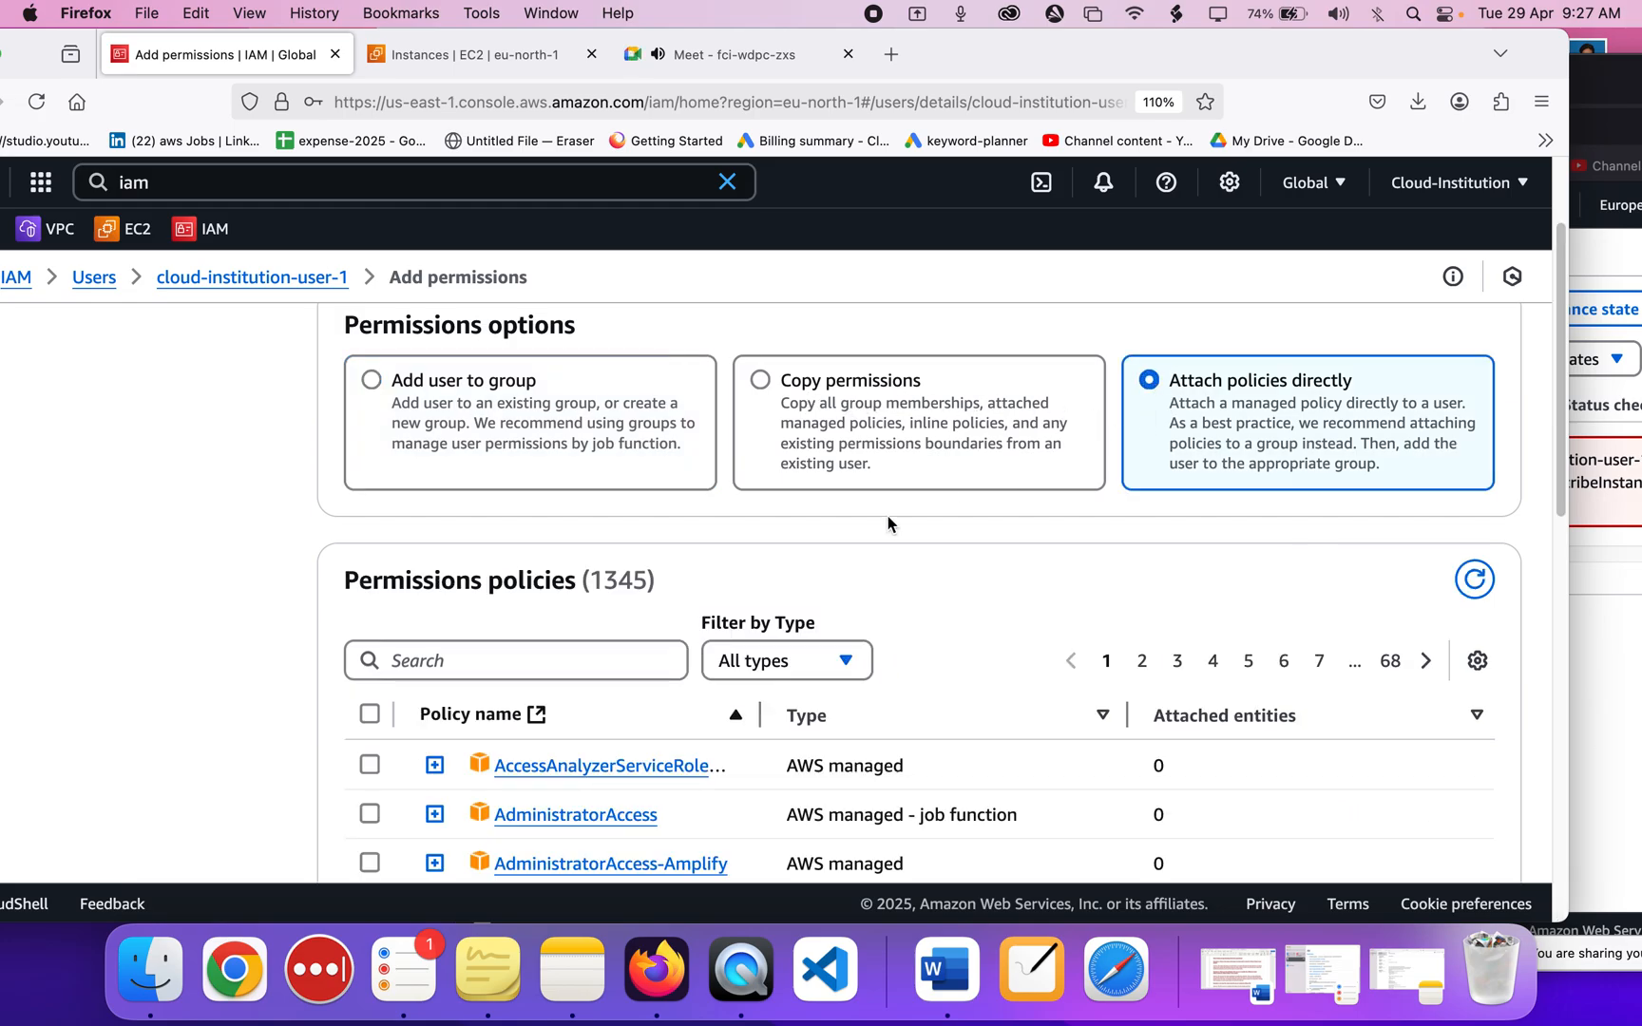
scroll(888, 523, "down", 3)
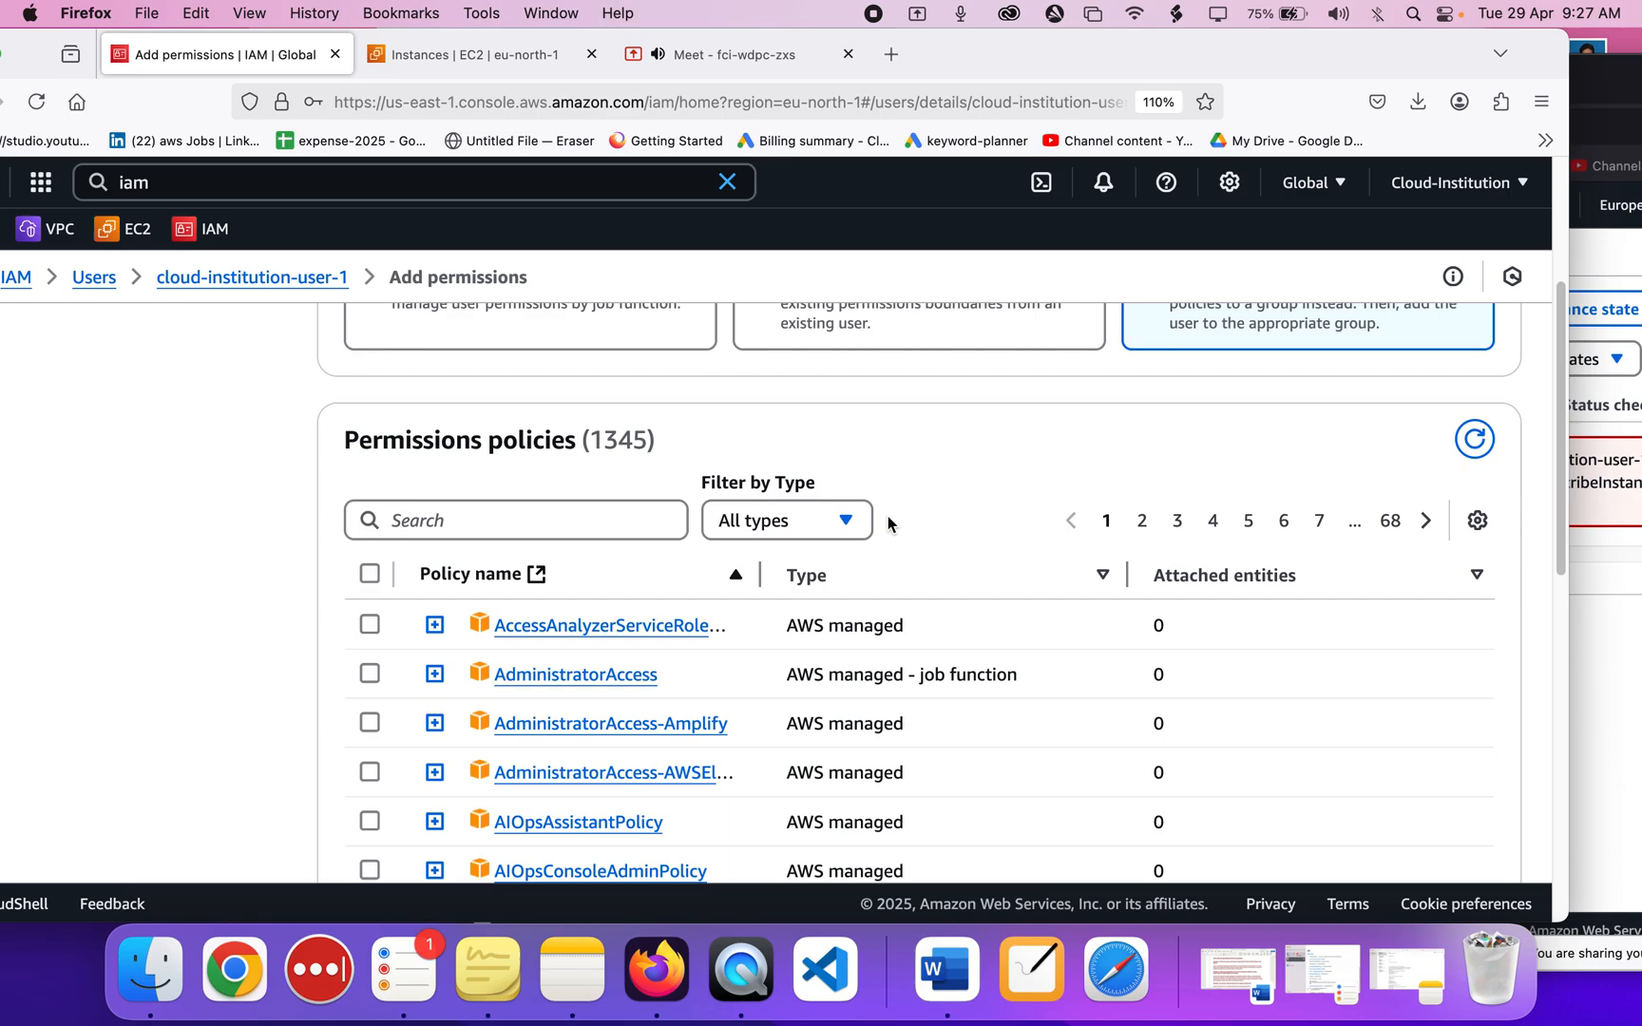
left_click(509, 526)
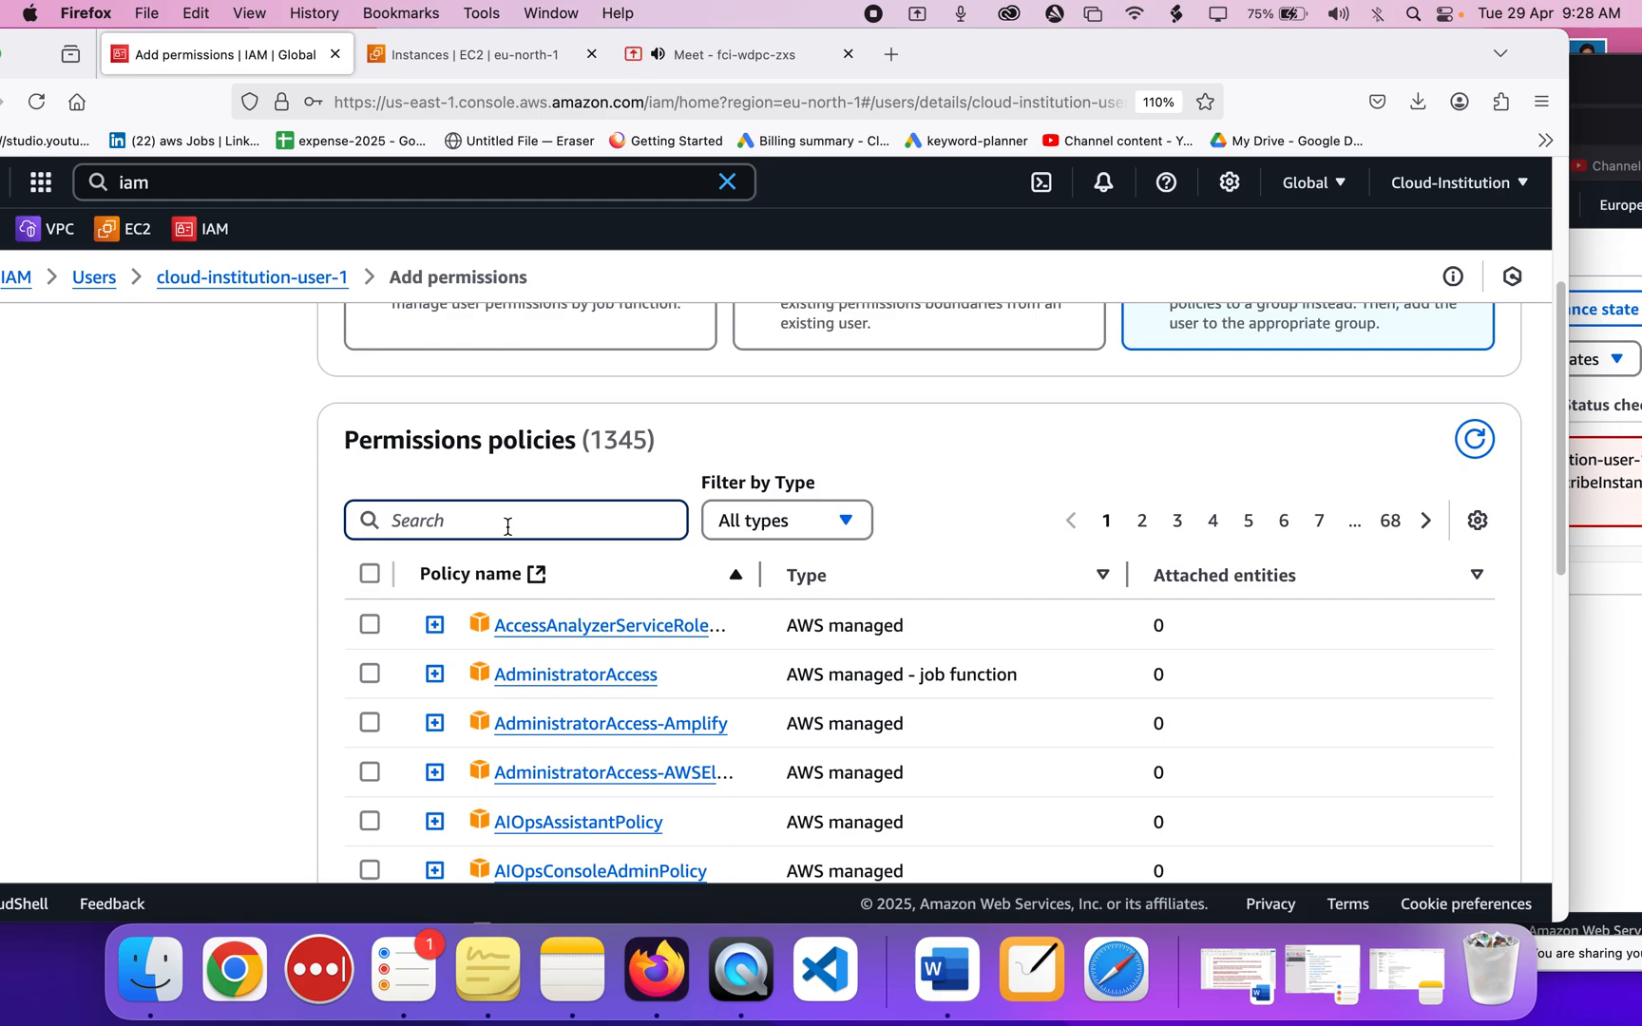
type("ec2")
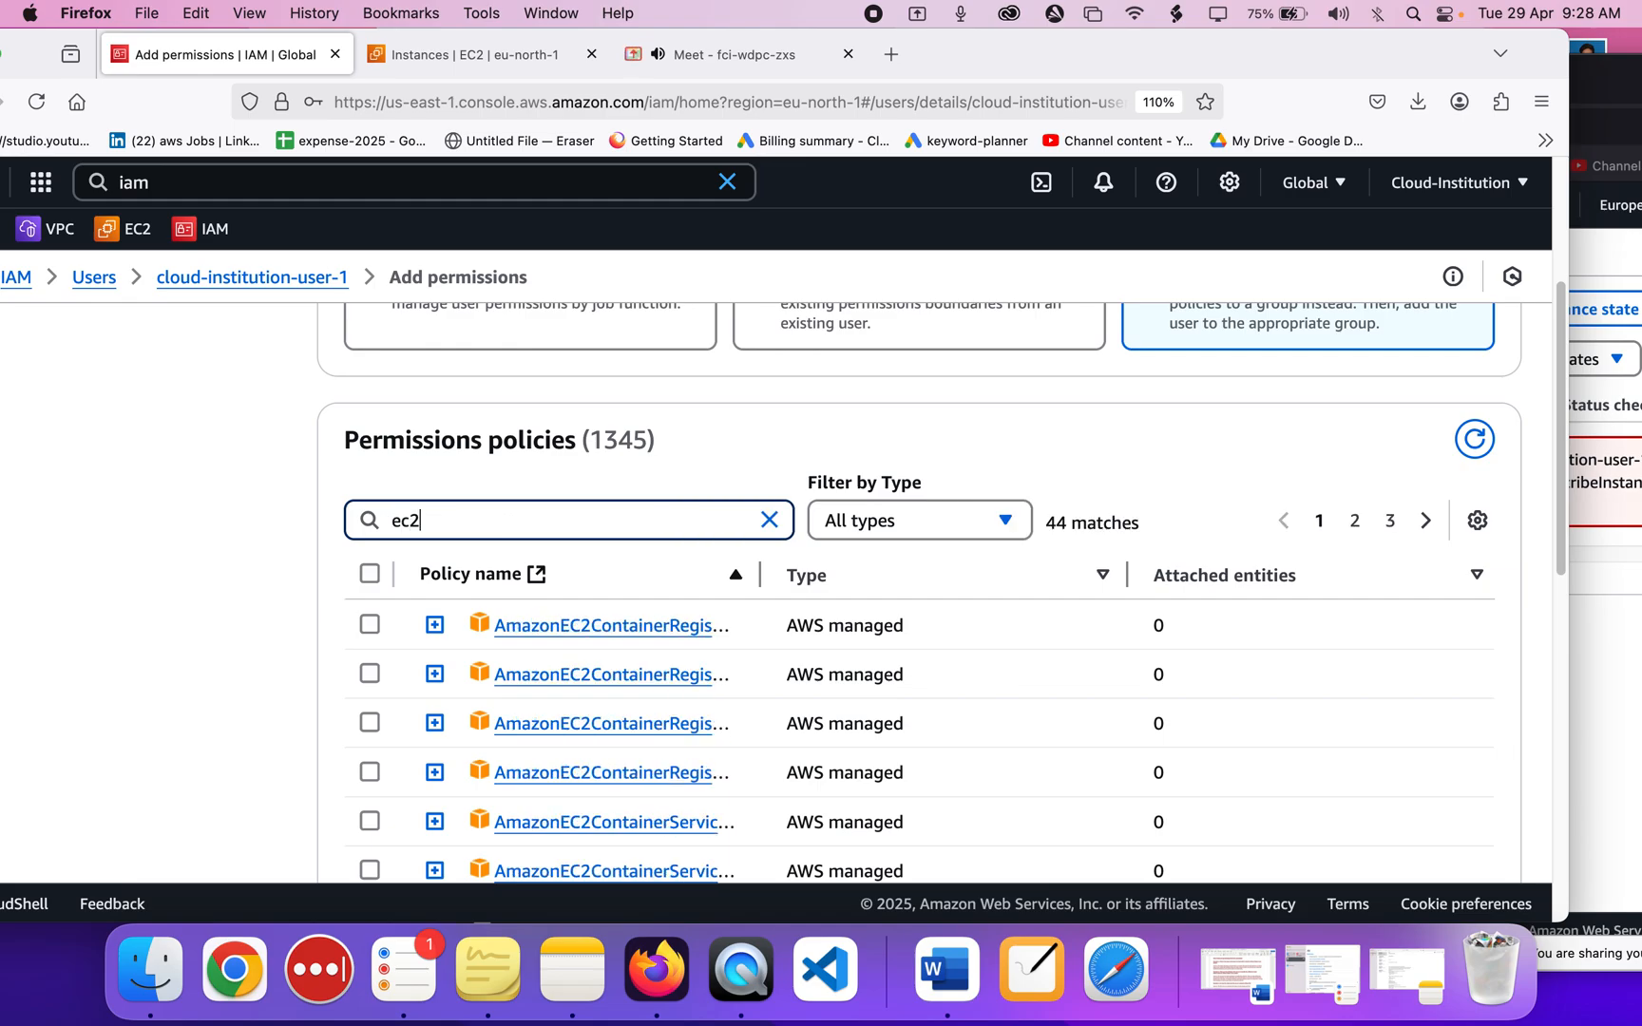
type("-full")
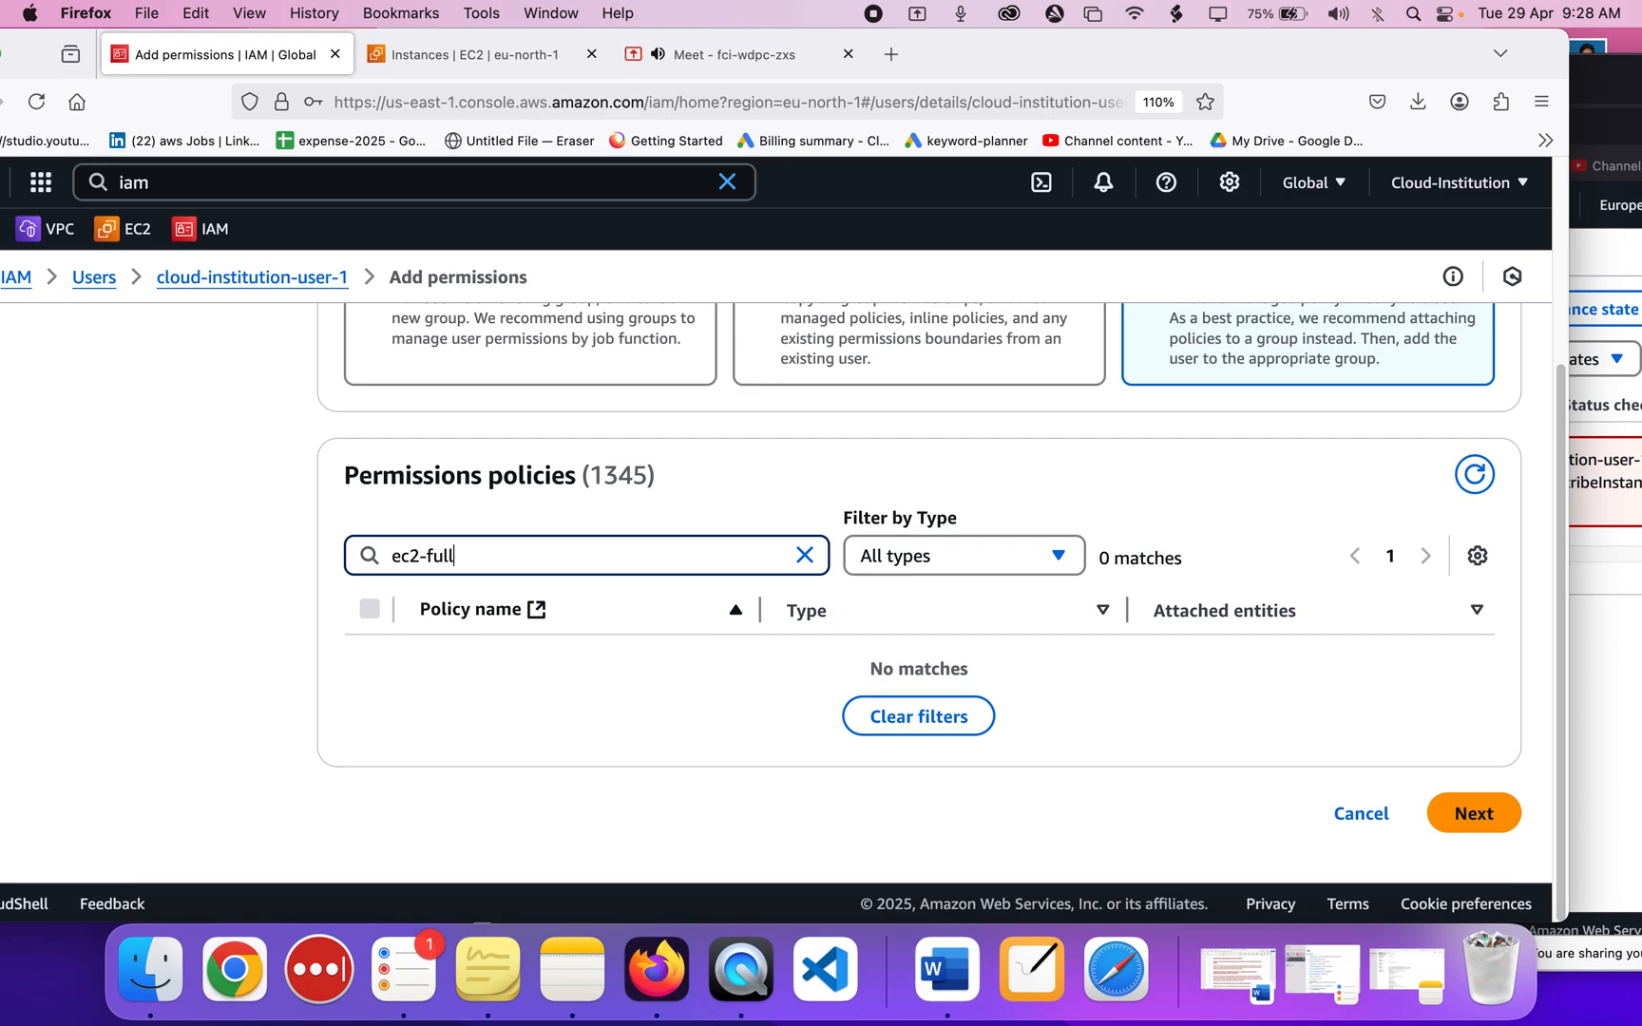
key("BackSpace")
key("BackSpace")
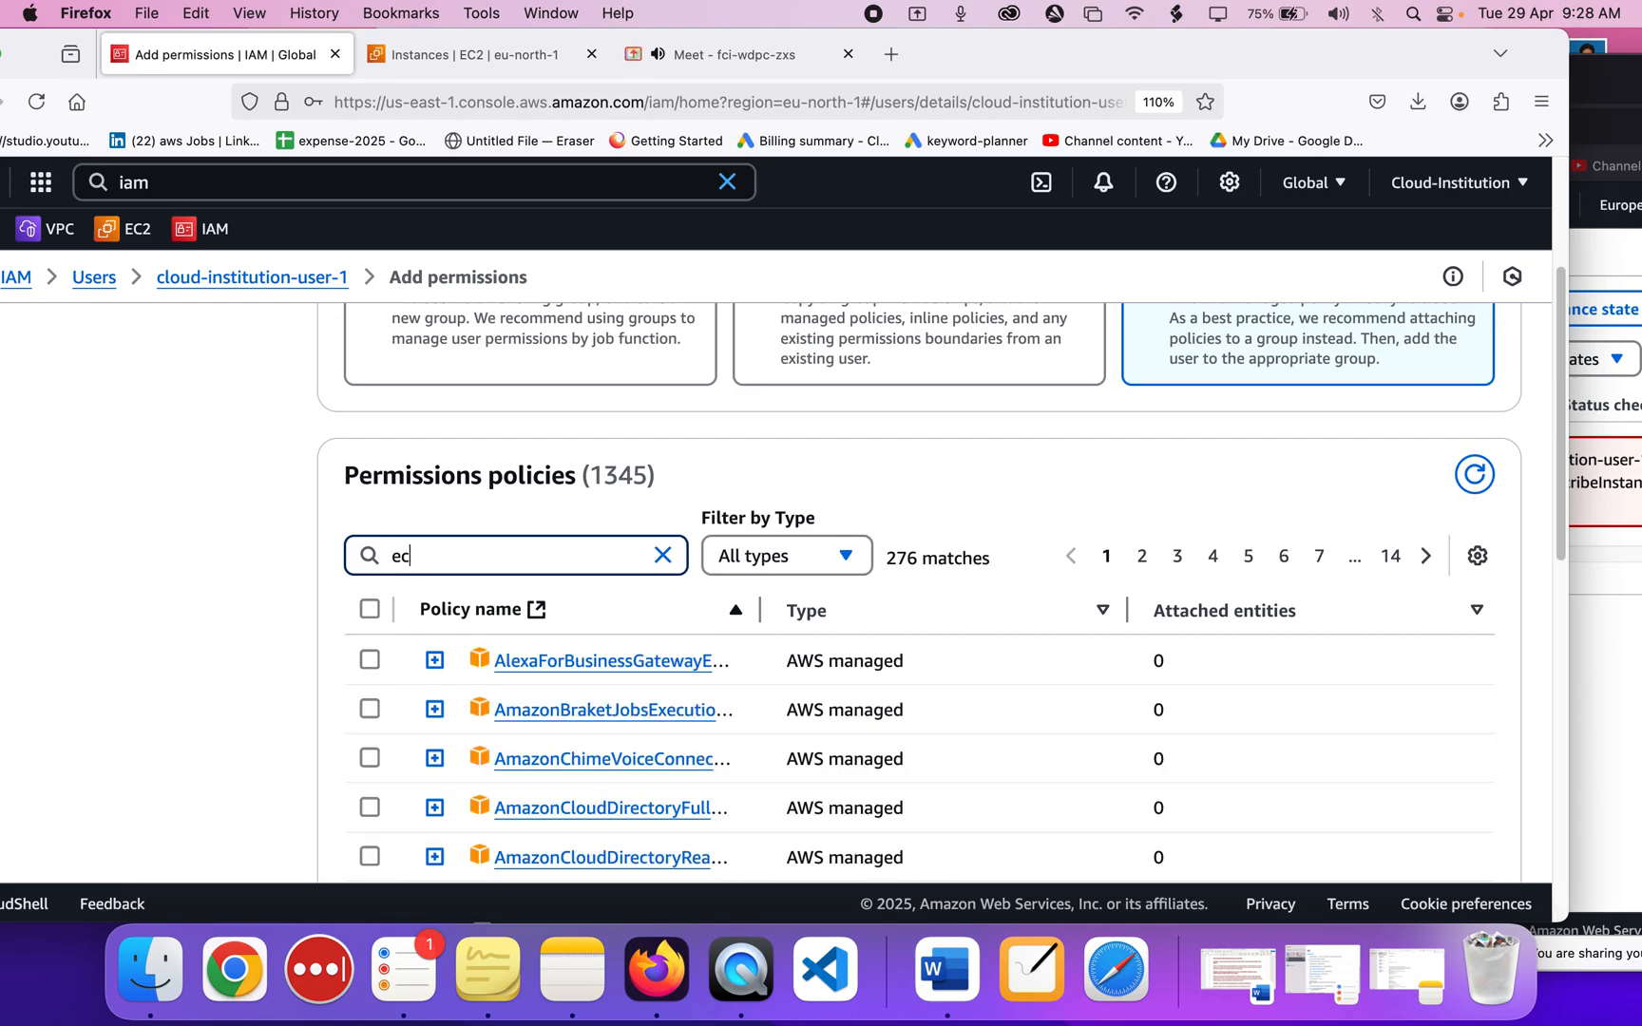
type("2ful")
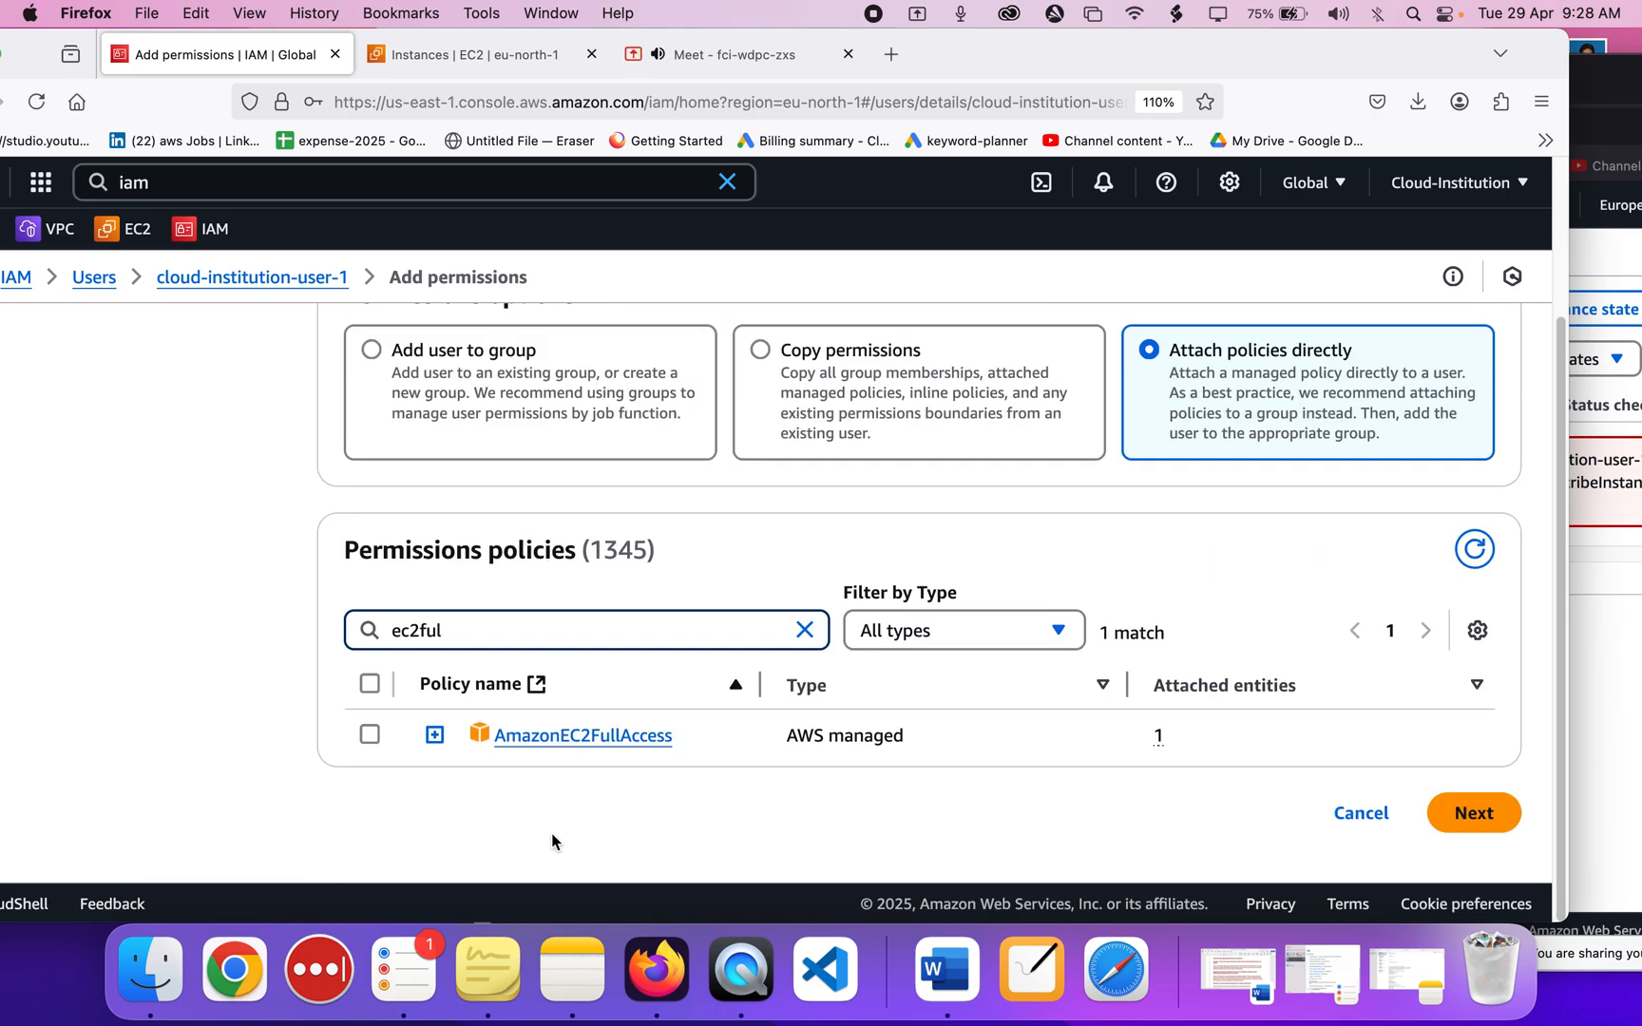
Narrow the search to 'ec2rea', tick AmazonEC2ReadOnlyAccess, and continue to the Review step.
left_click(1615, 287)
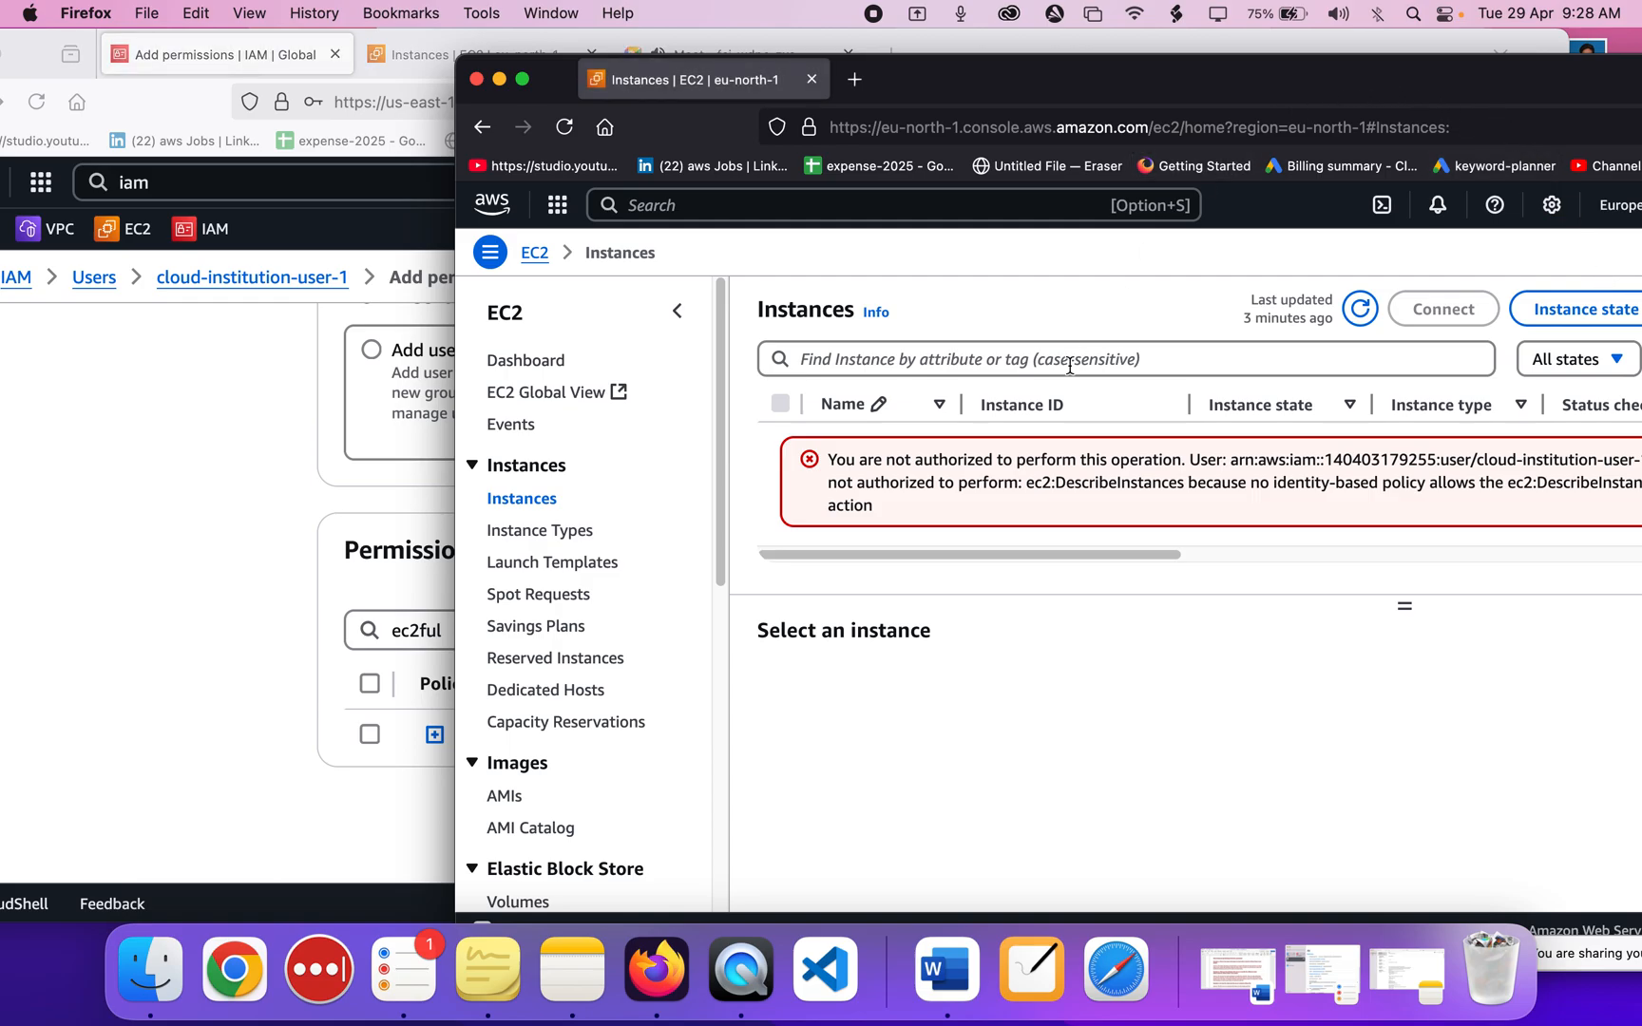
left_click(2, 717)
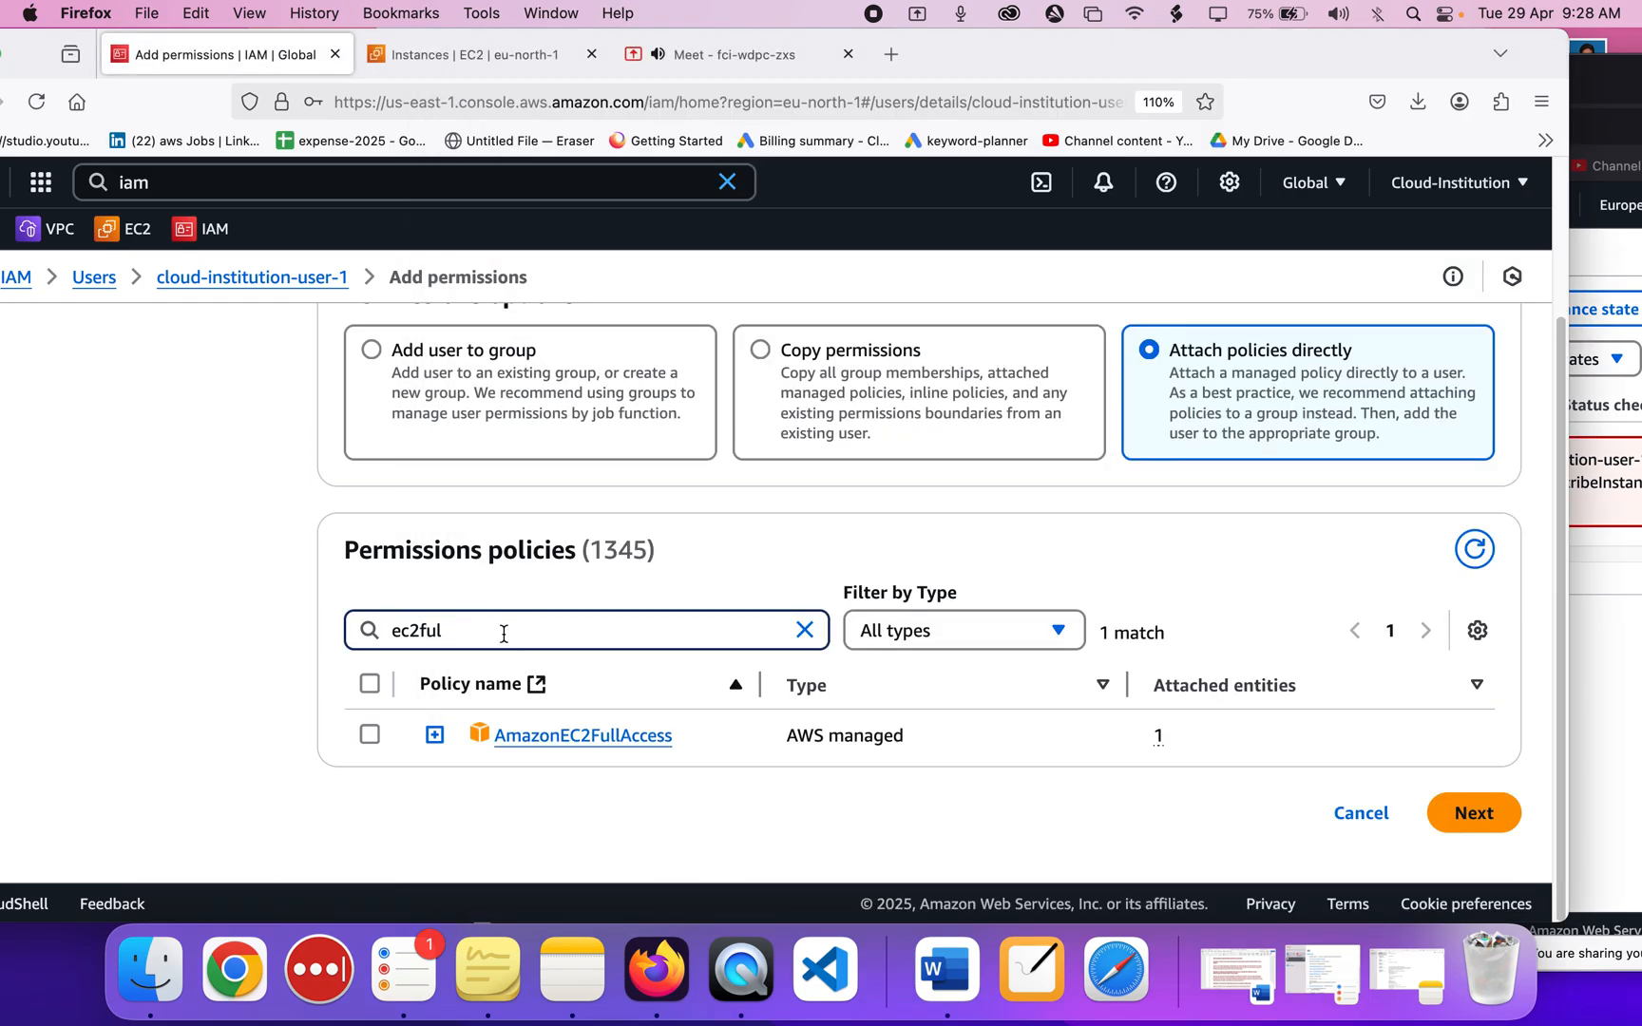
key("BackSpace")
key("BackSpace")
key("BackSpace")
type("rea")
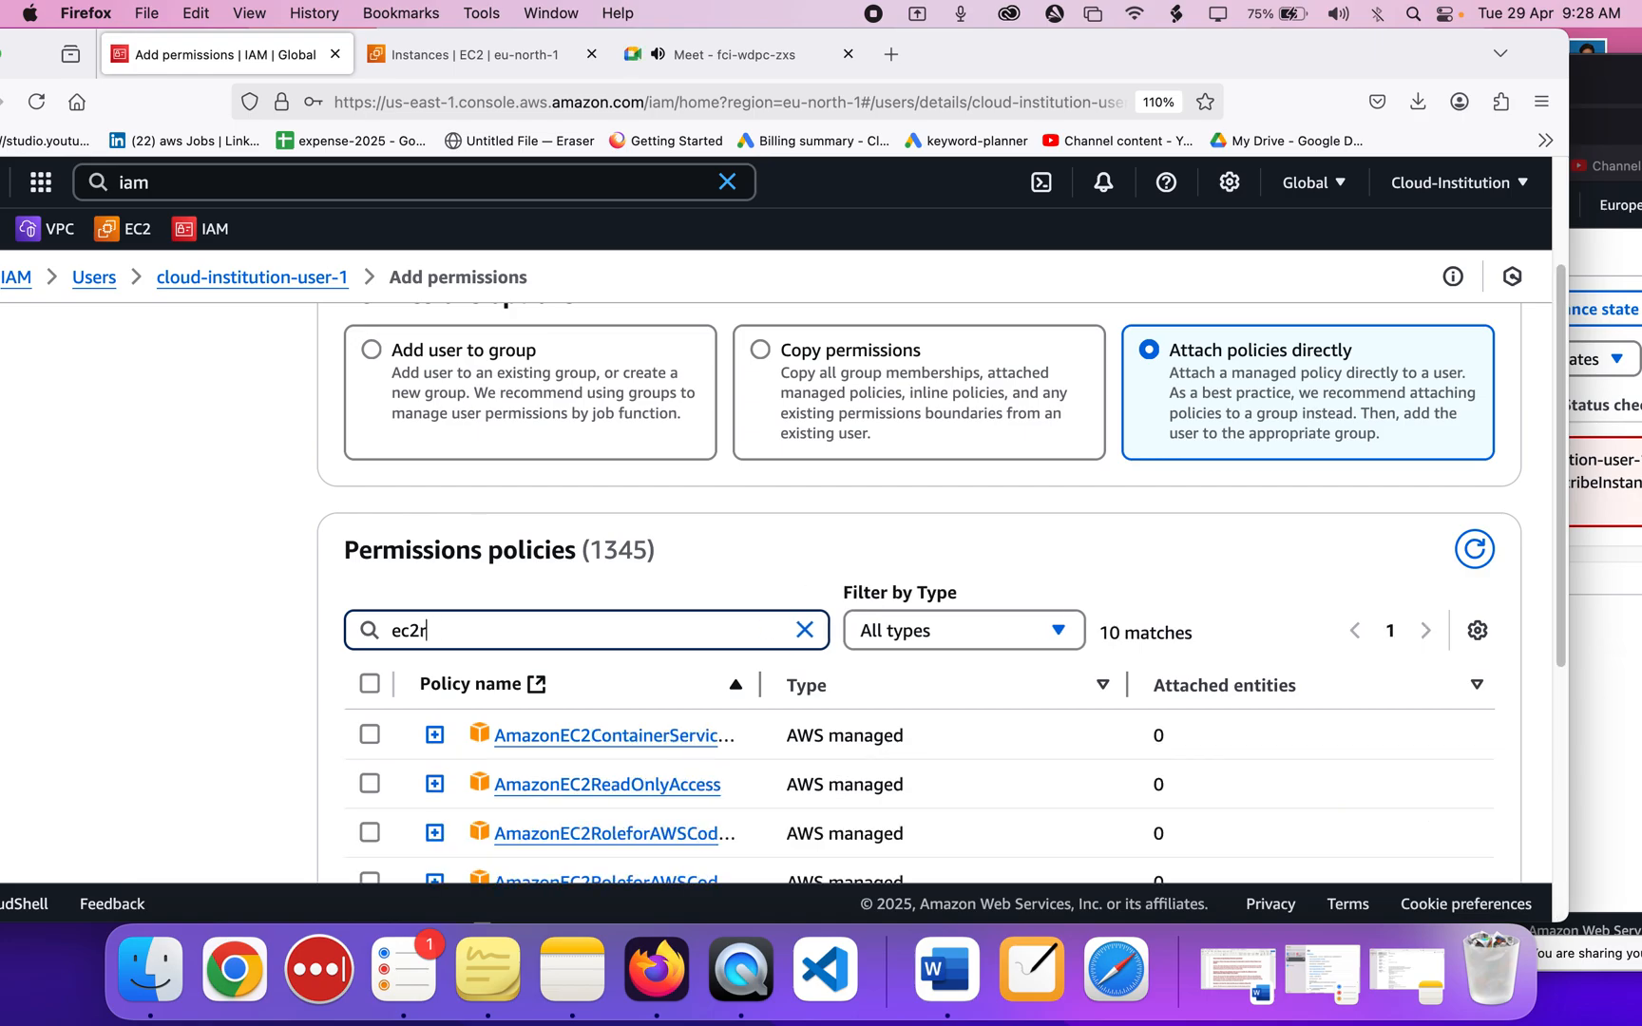
left_click(371, 738)
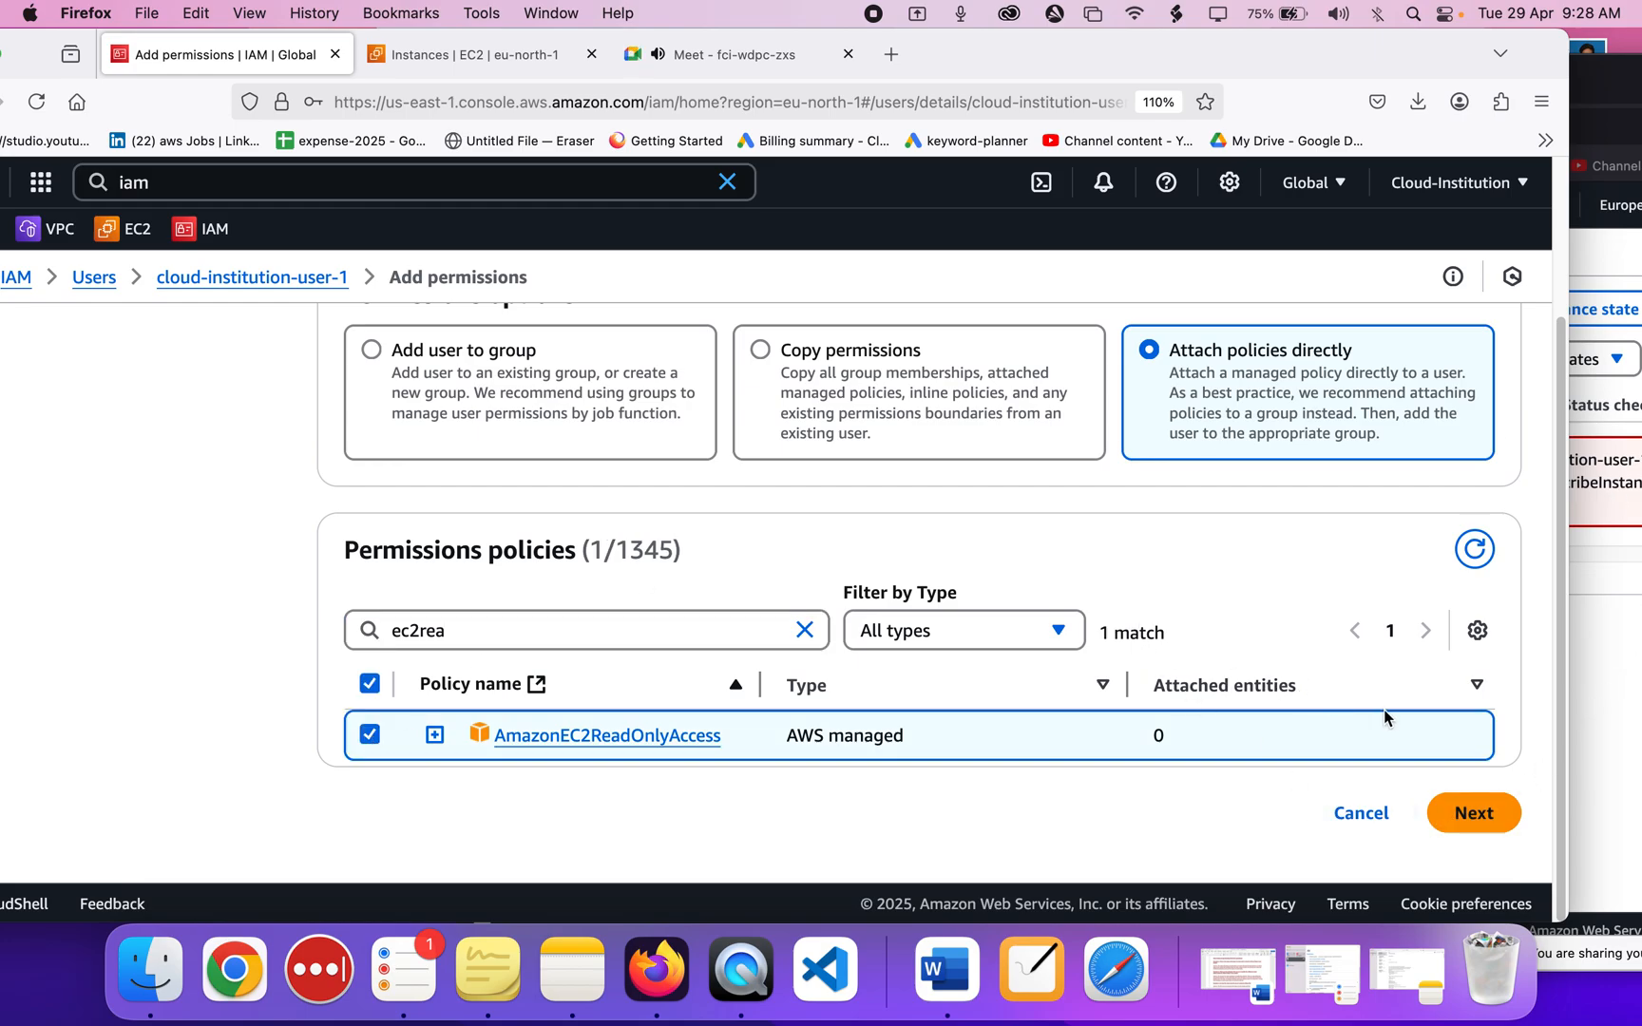
left_click(1466, 817)
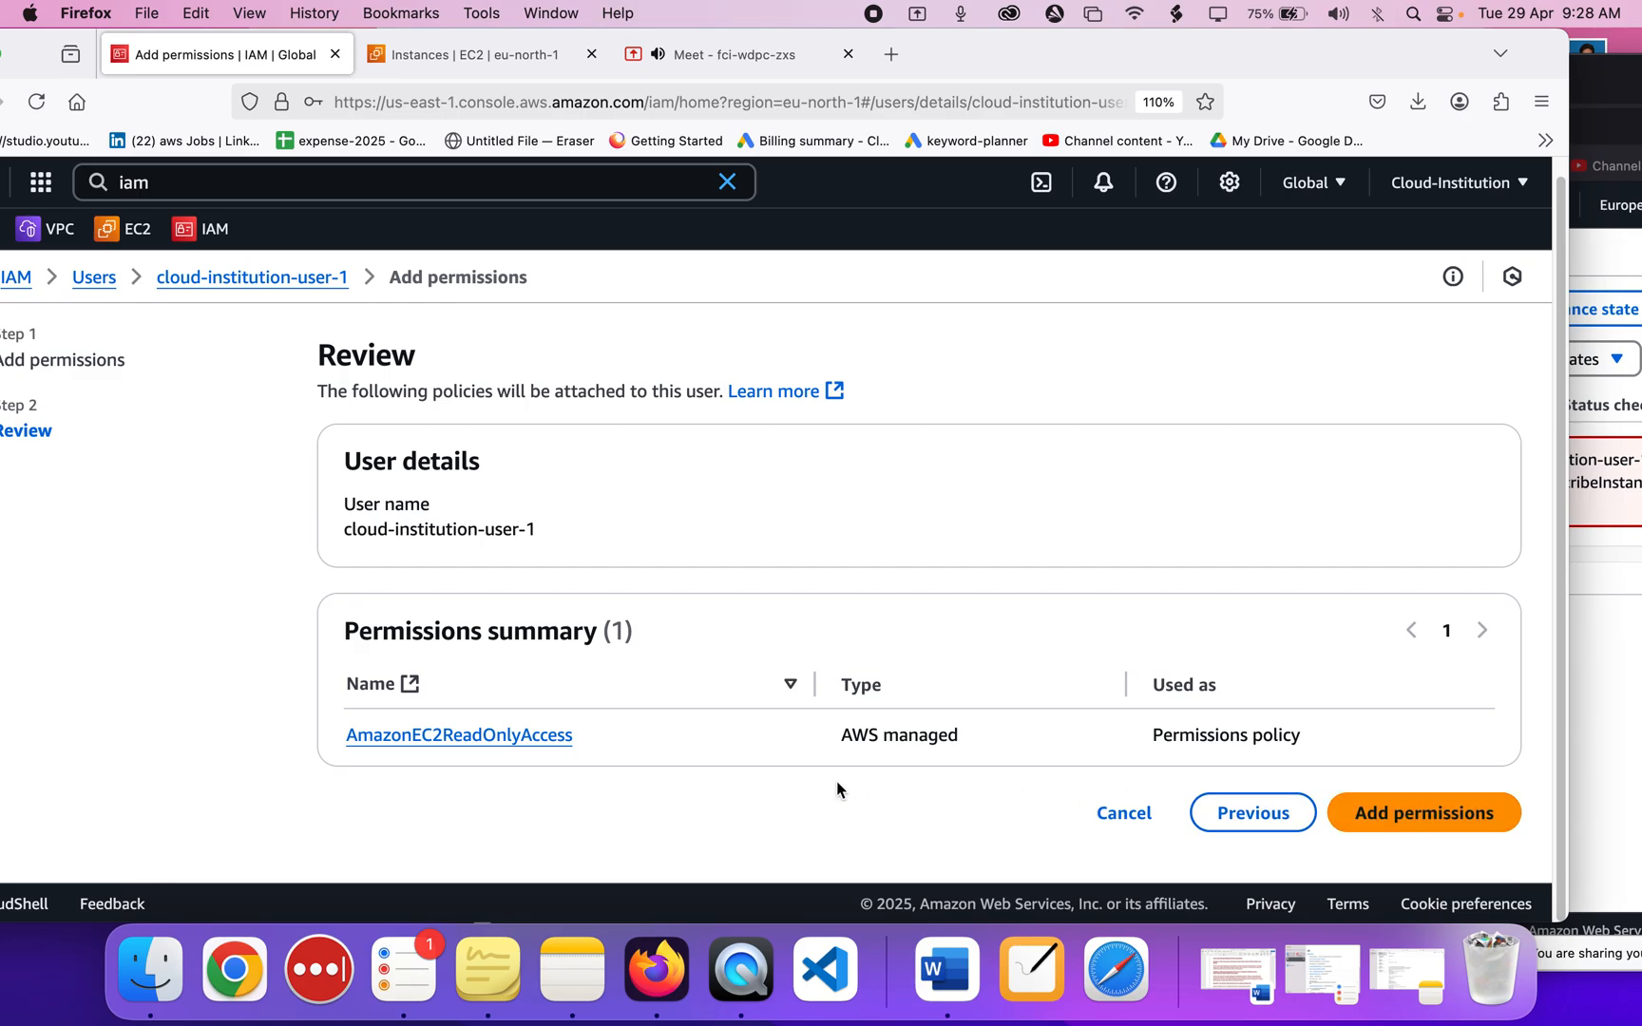
Attach AmazonEC2ReadOnlyAccess to the user, then reload the user's EC2 Instances page in the other window.
left_click(1378, 815)
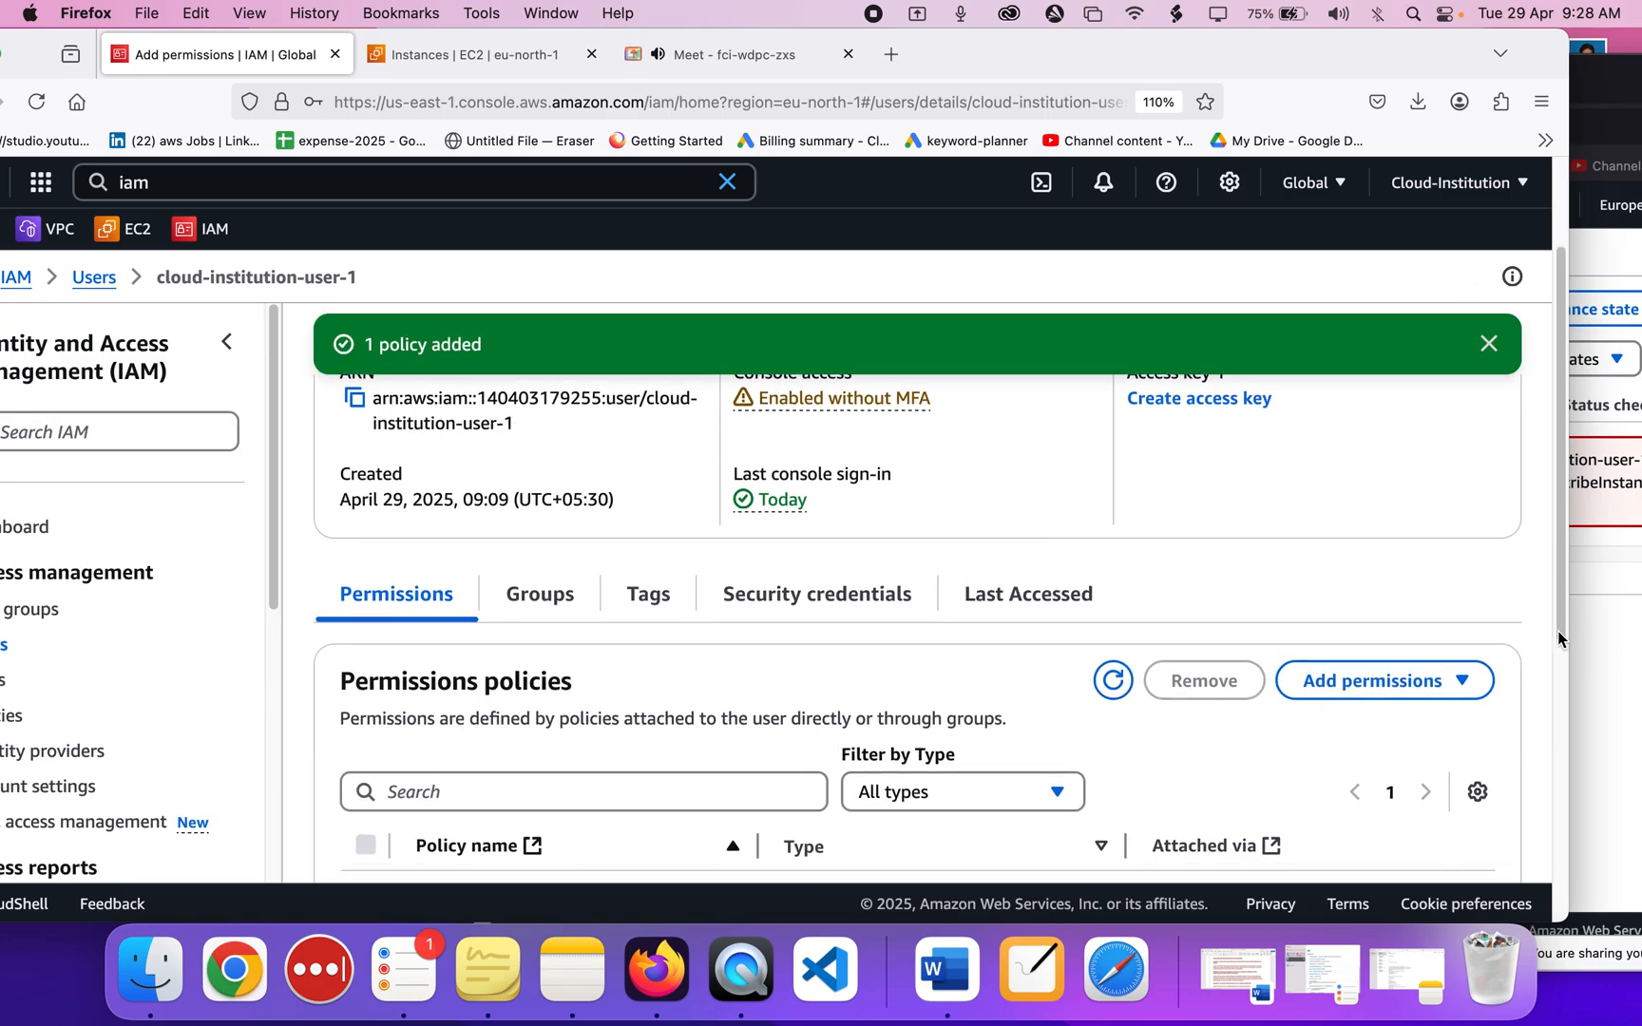
left_click(1601, 632)
left_click_drag(1383, 79, 1072, 53)
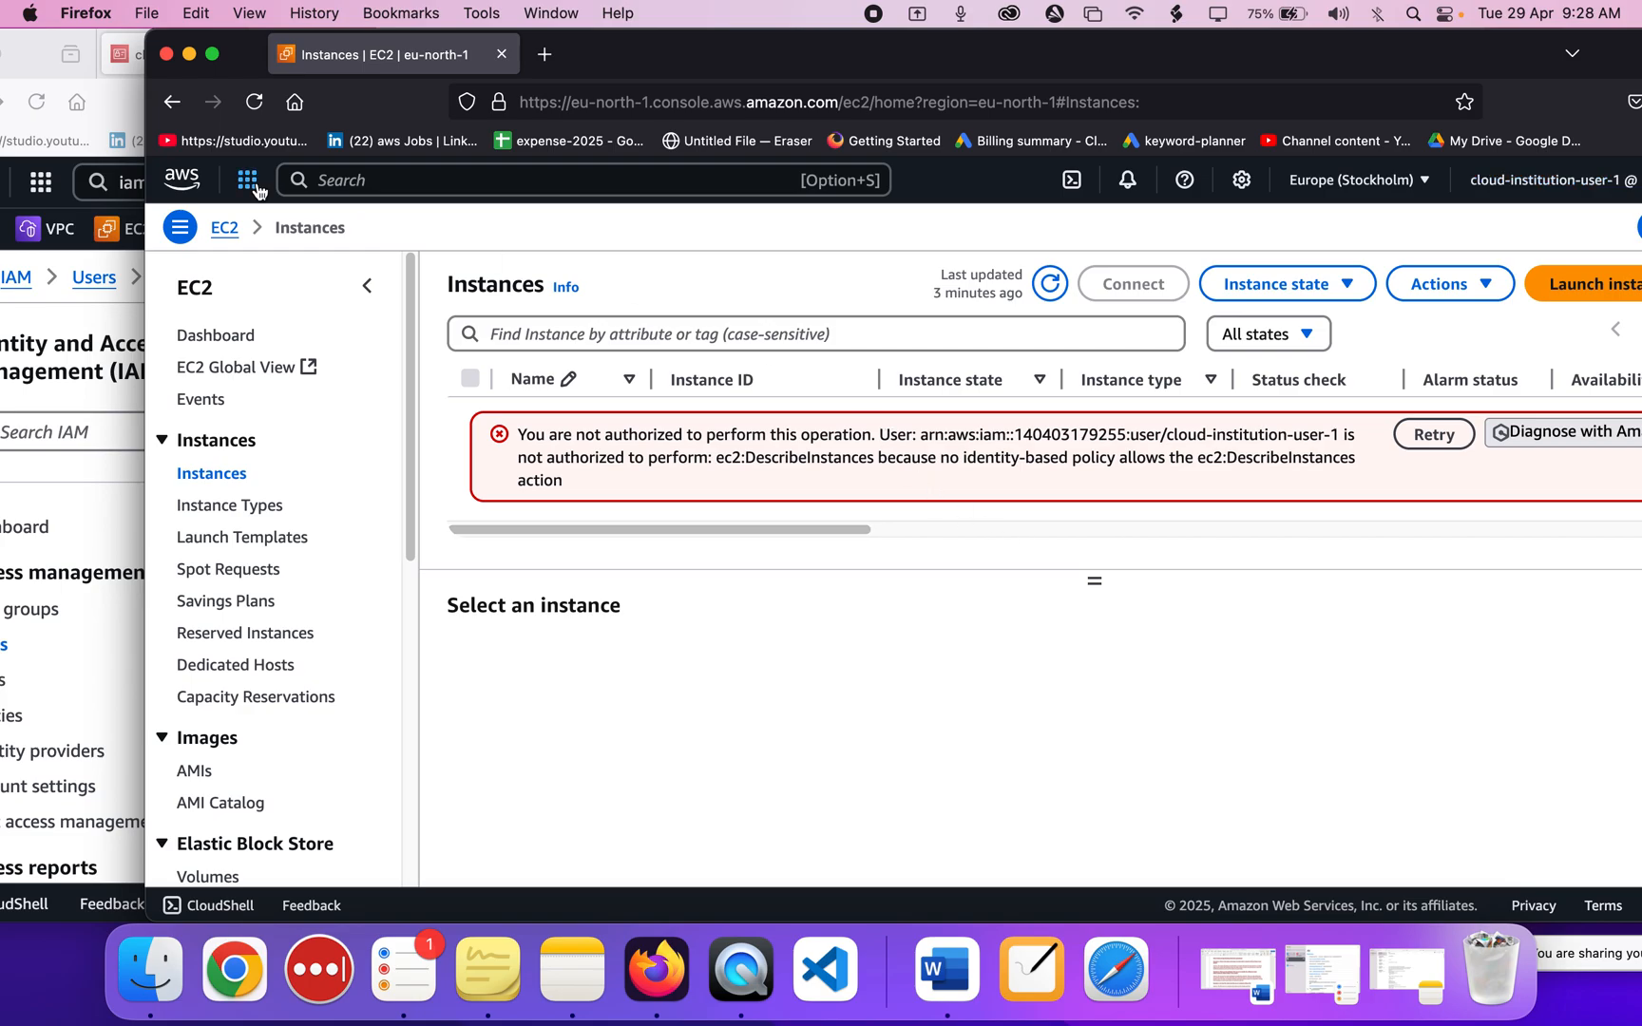
left_click(256, 103)
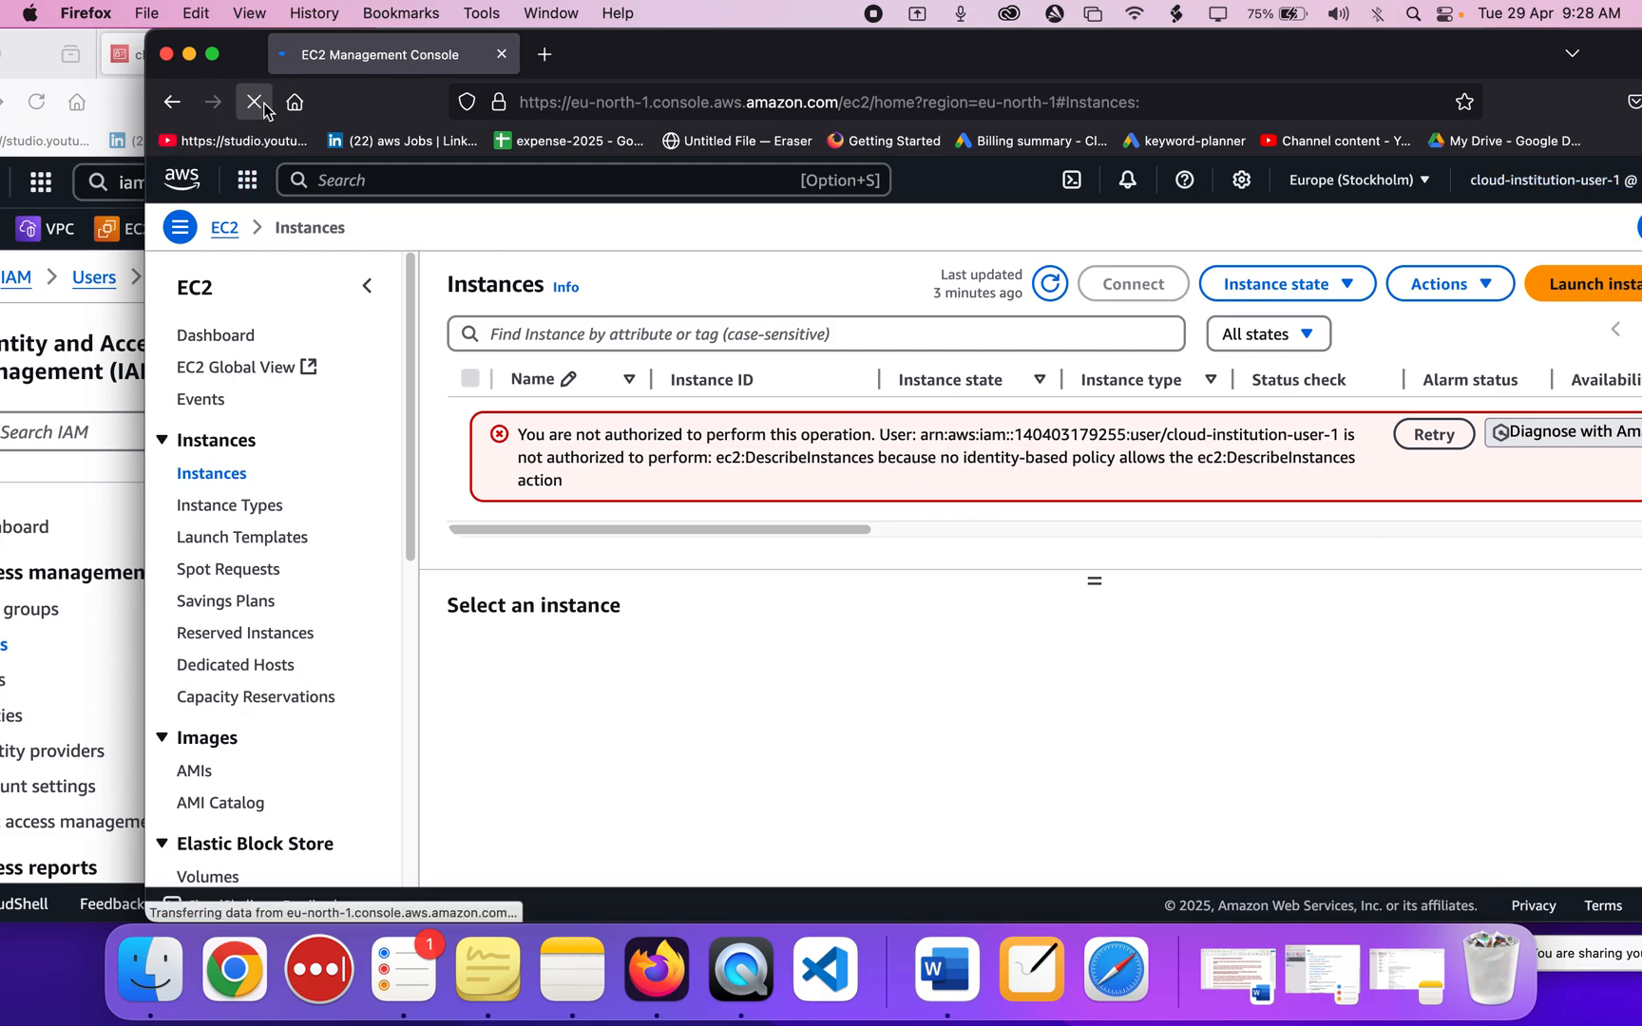
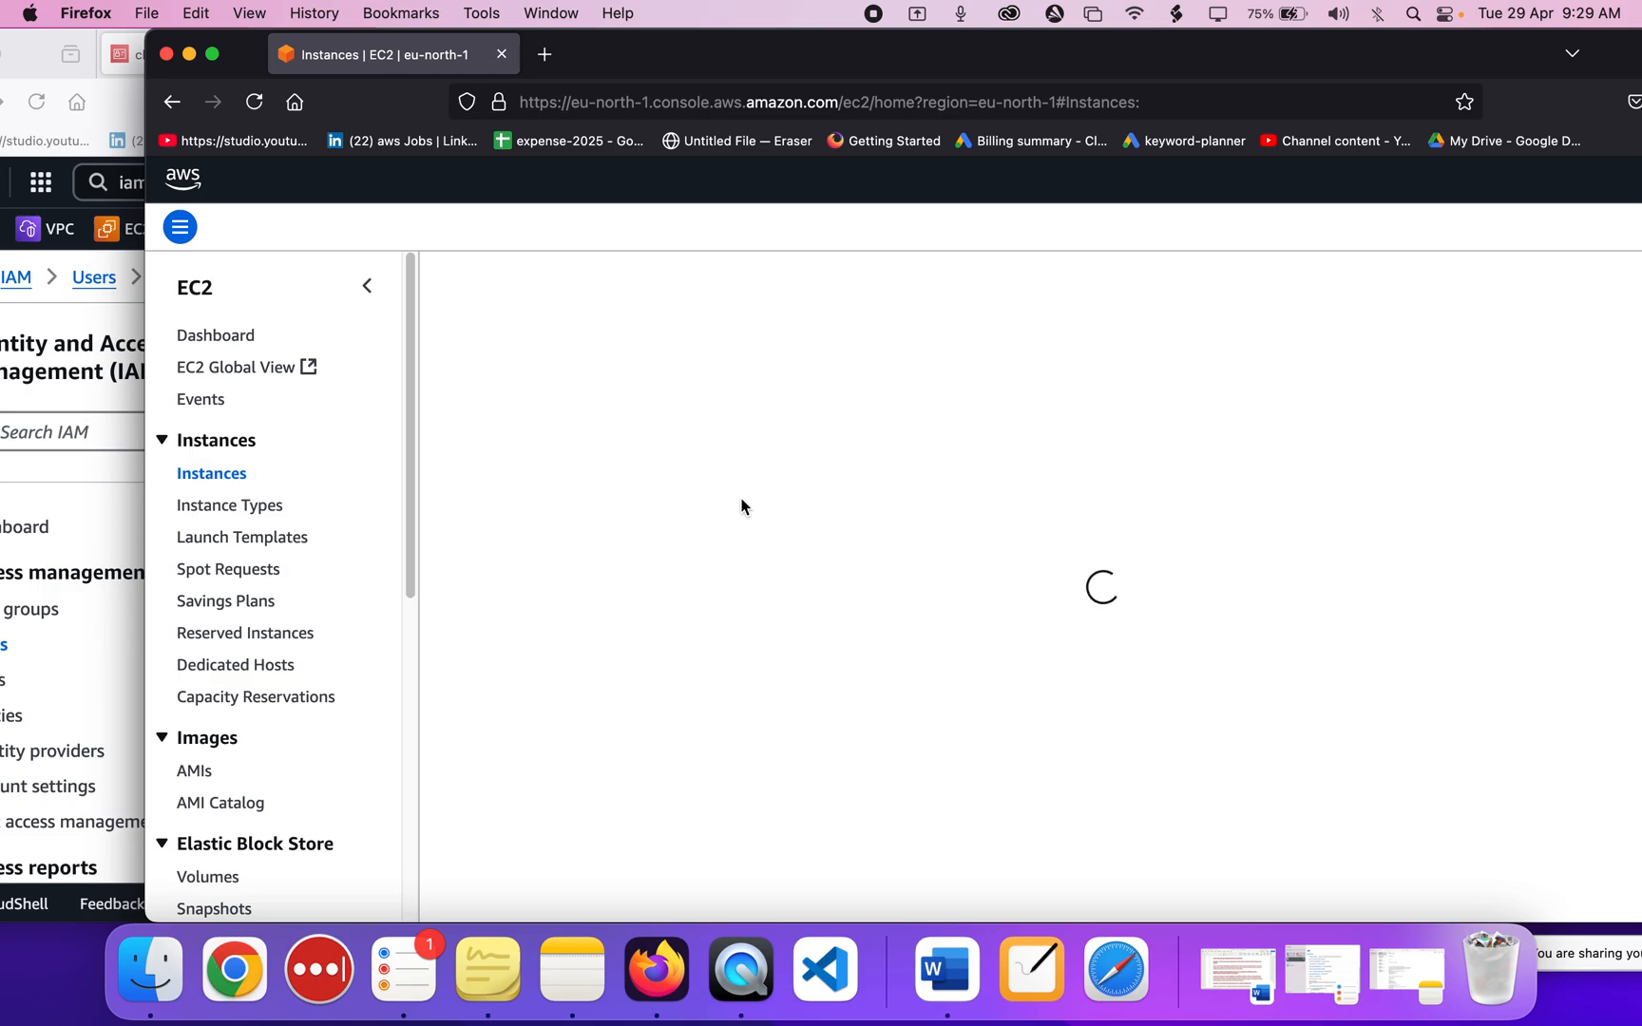
Resize the EC2 window and refresh the IAM user's EC2 Instances list.
left_click_drag(1355, 64, 1207, 65)
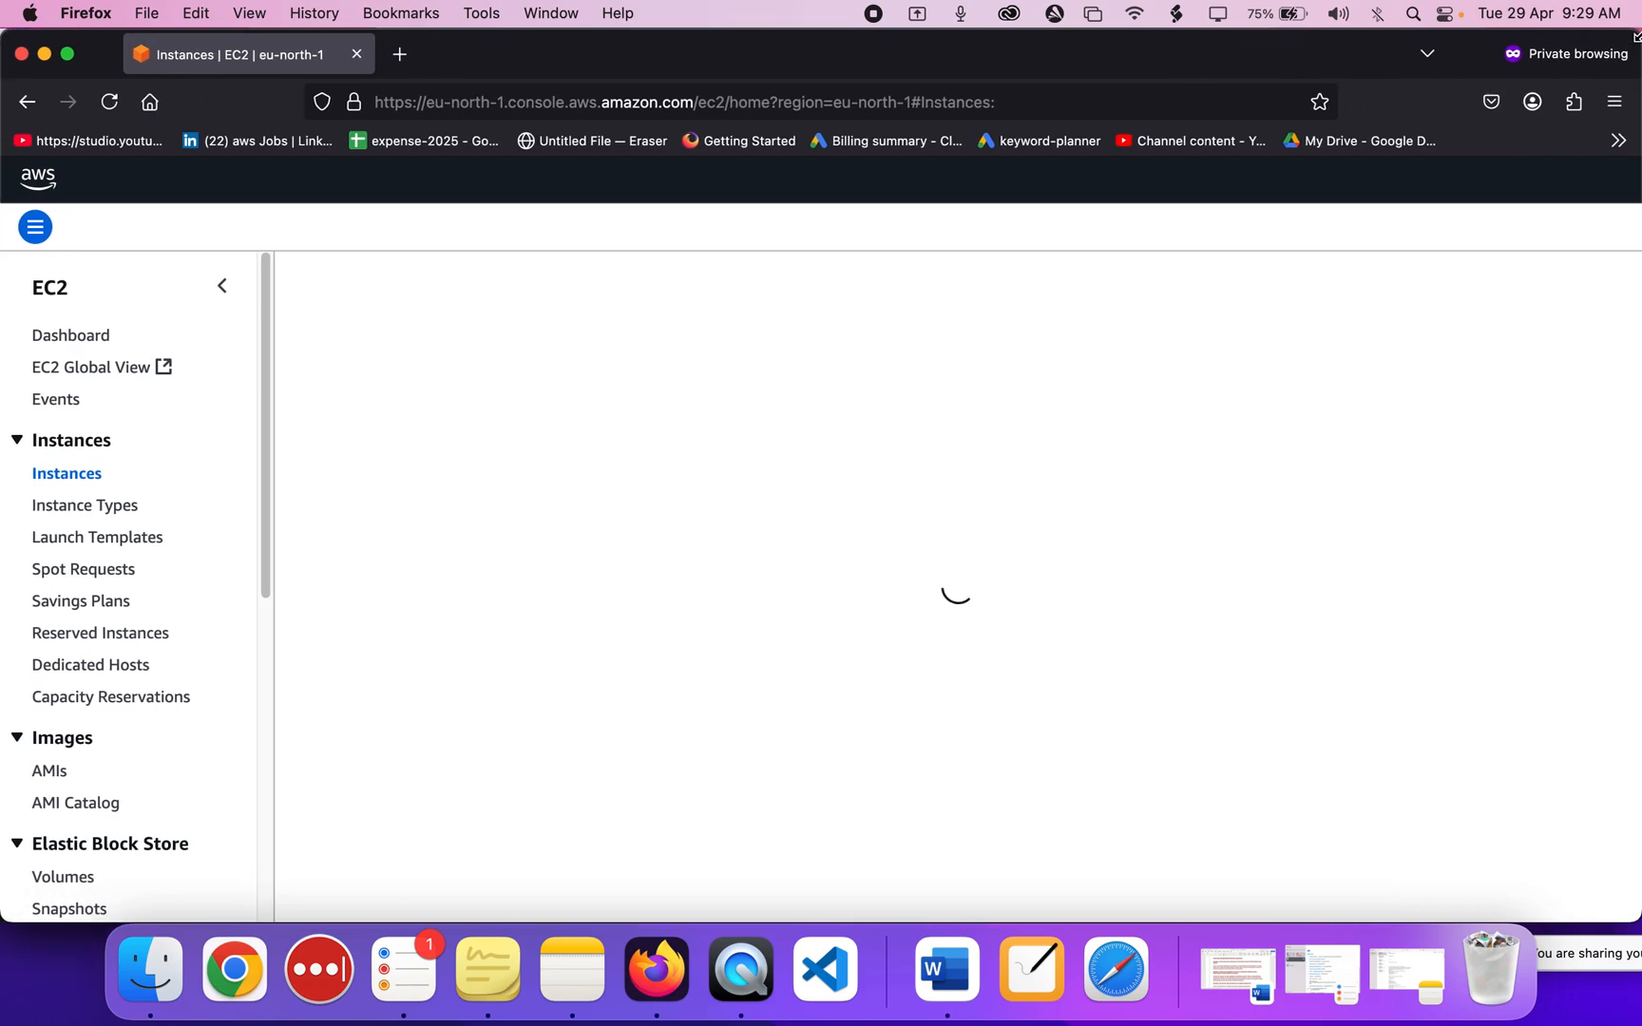
left_click_drag(1635, 32, 1423, 38)
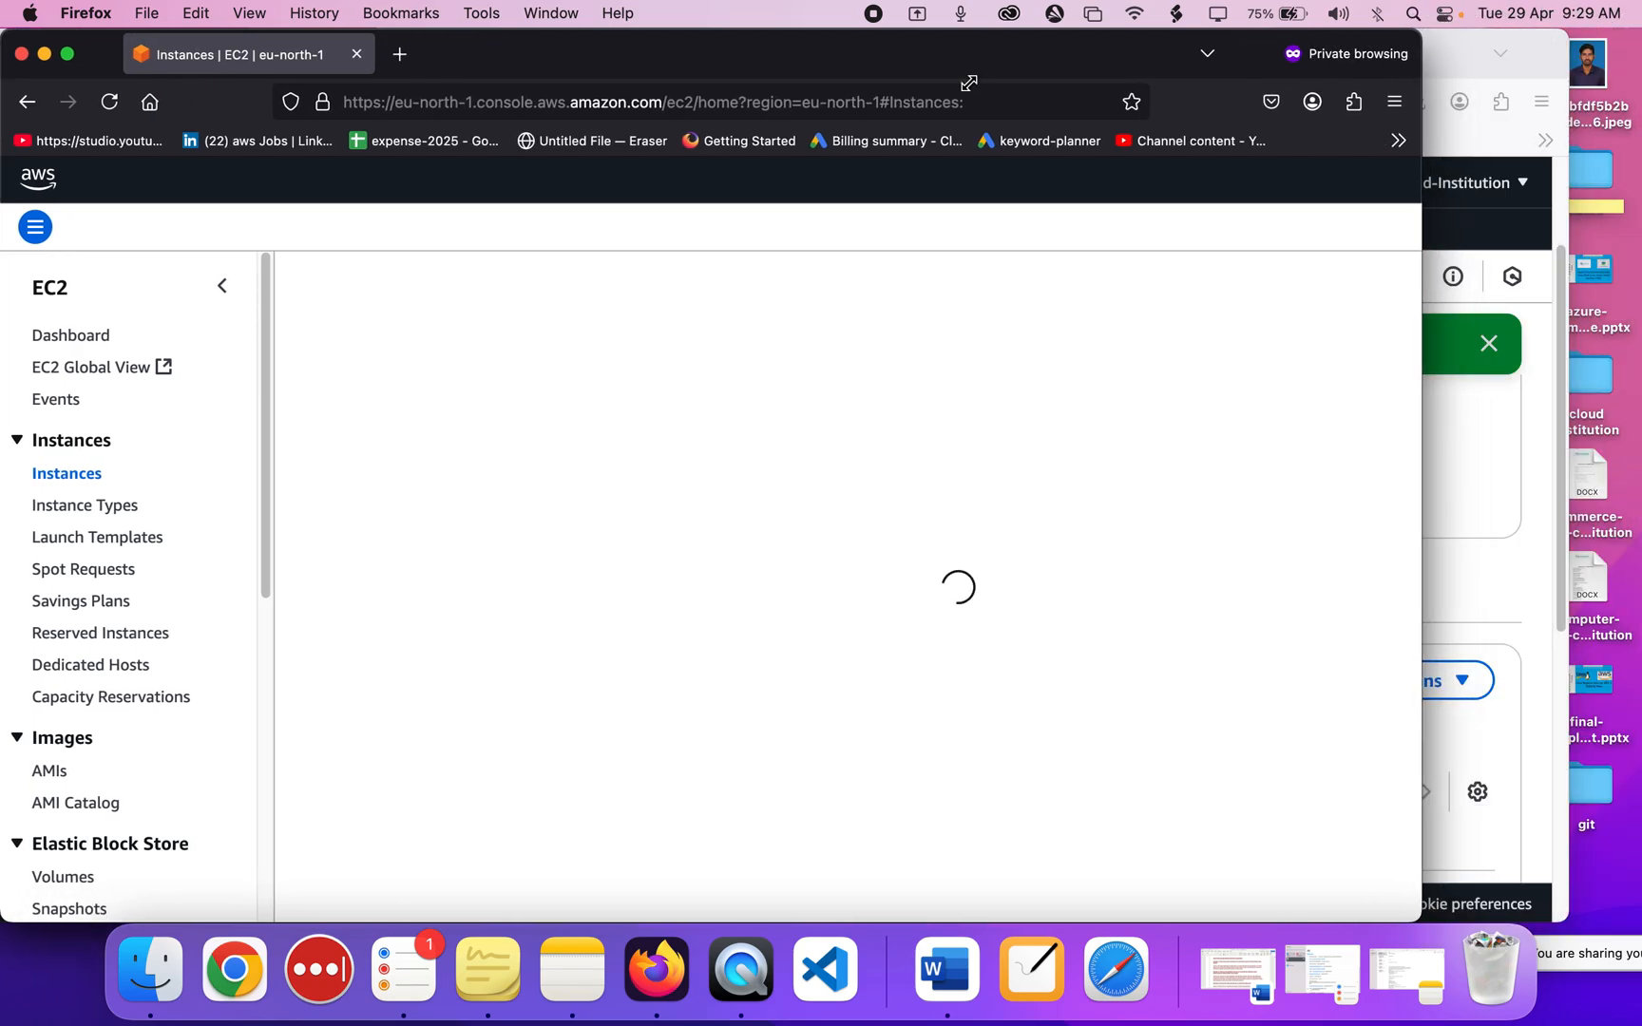
left_click_drag(930, 63, 1162, 65)
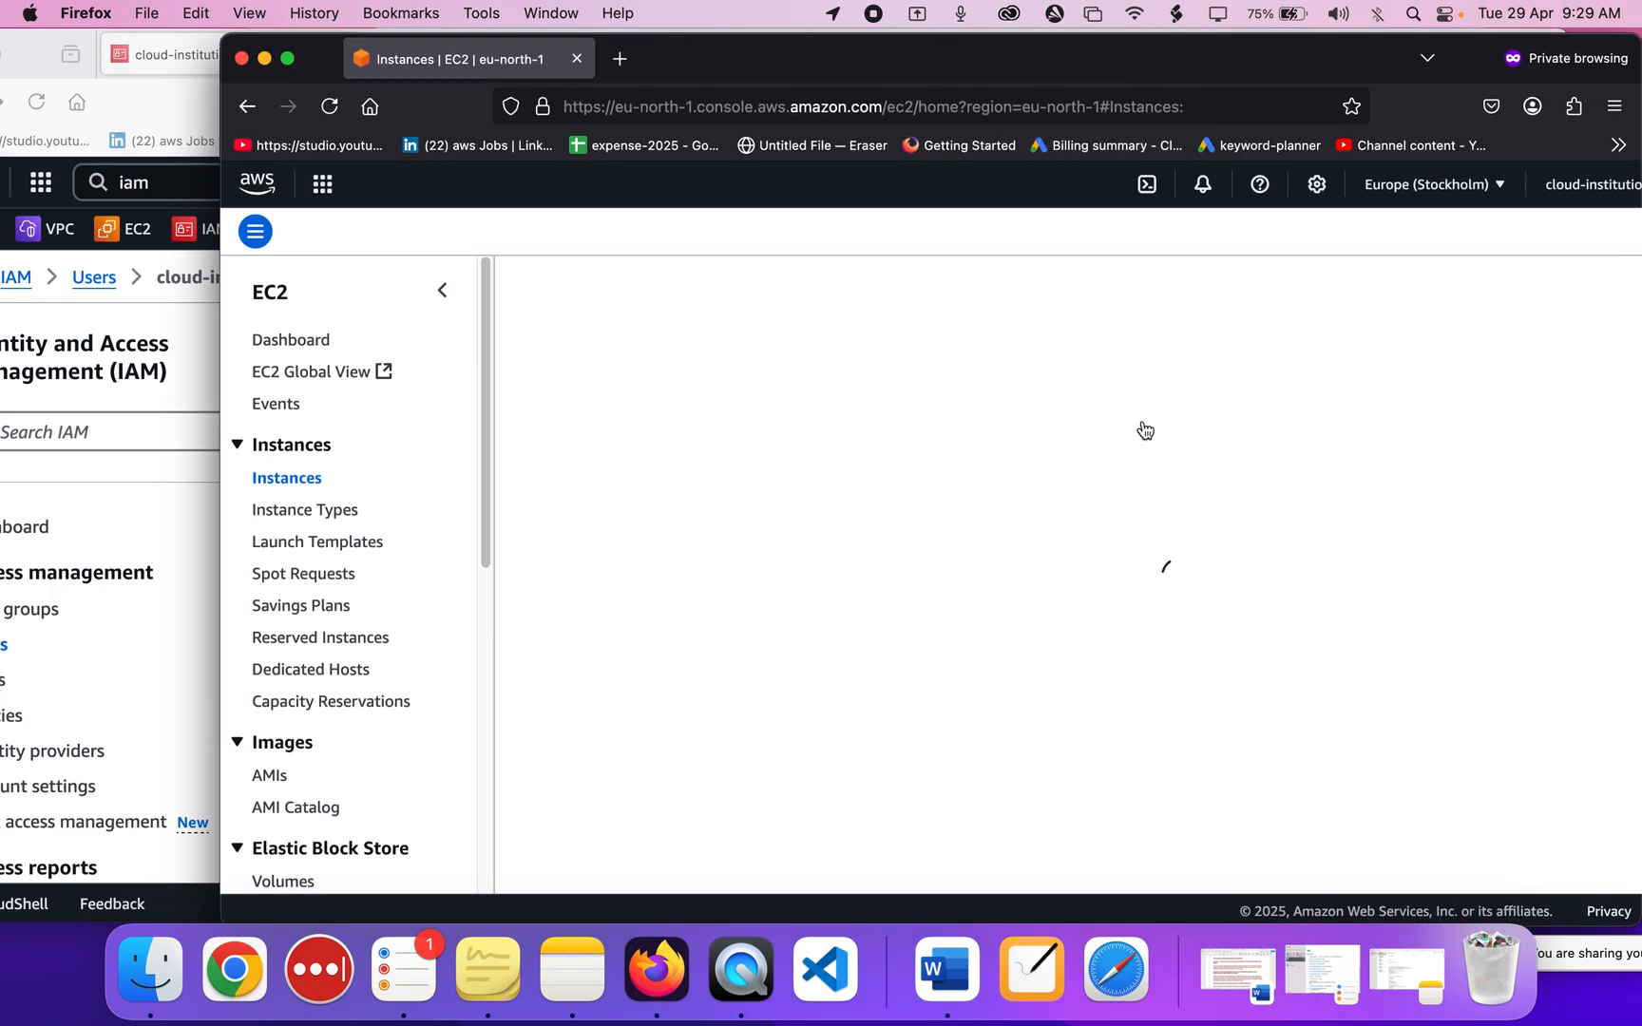
left_click(154, 634)
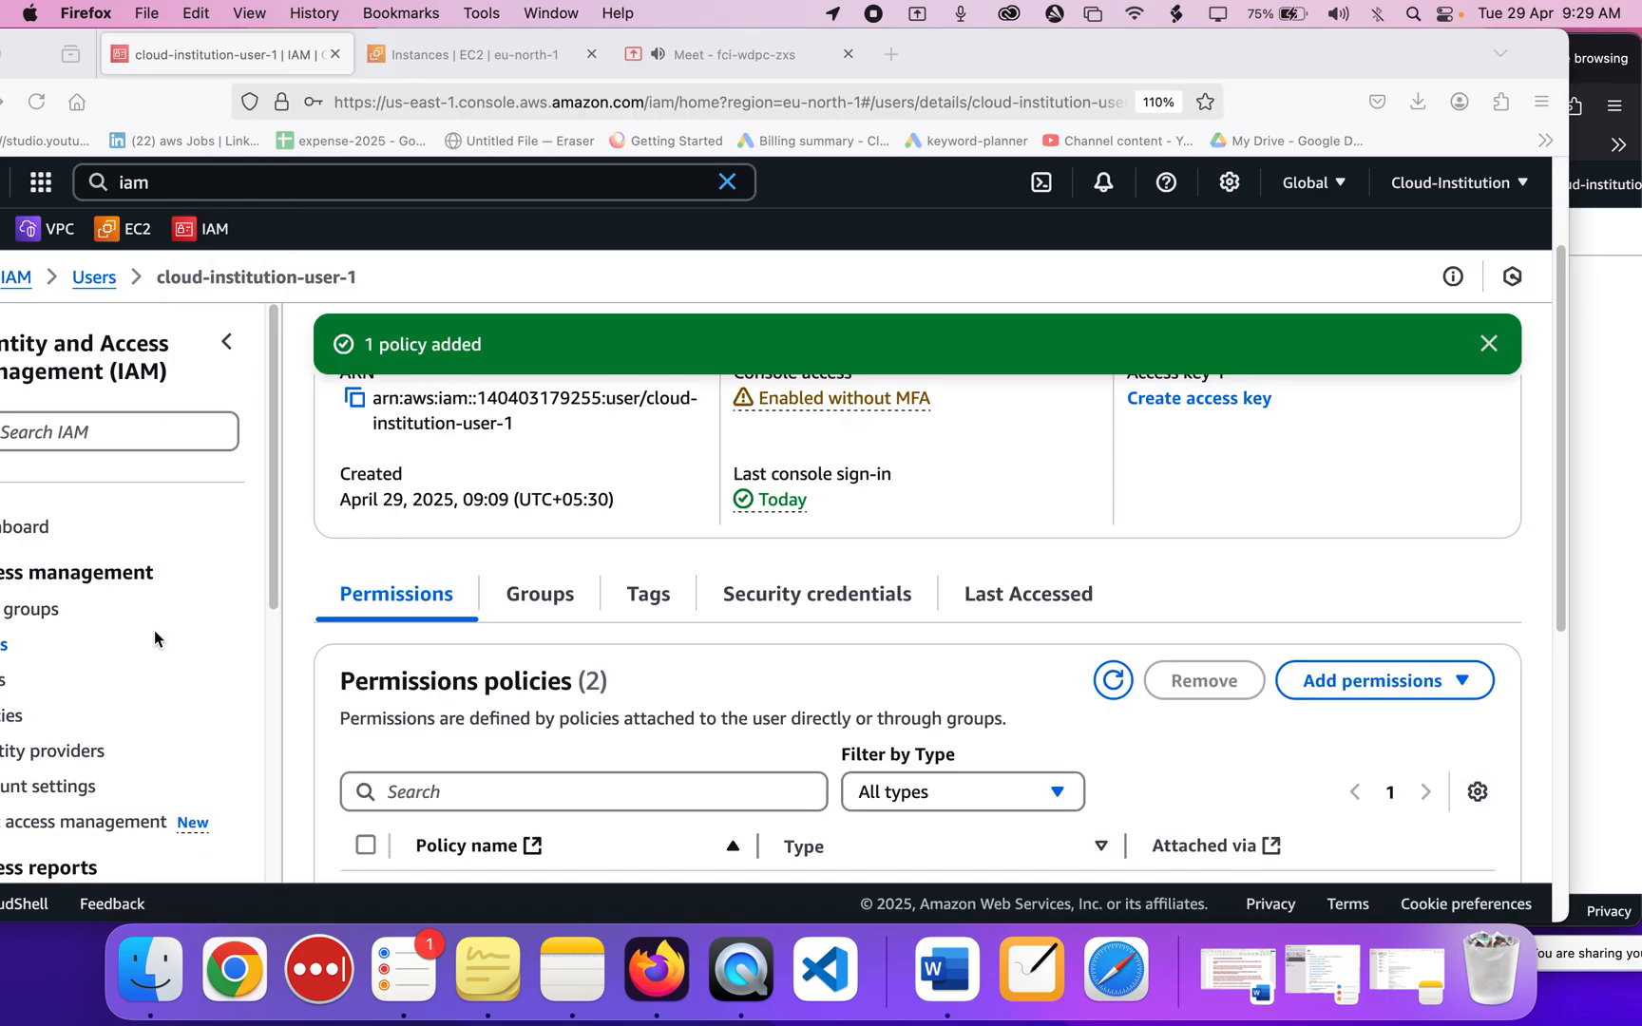
left_click(504, 59)
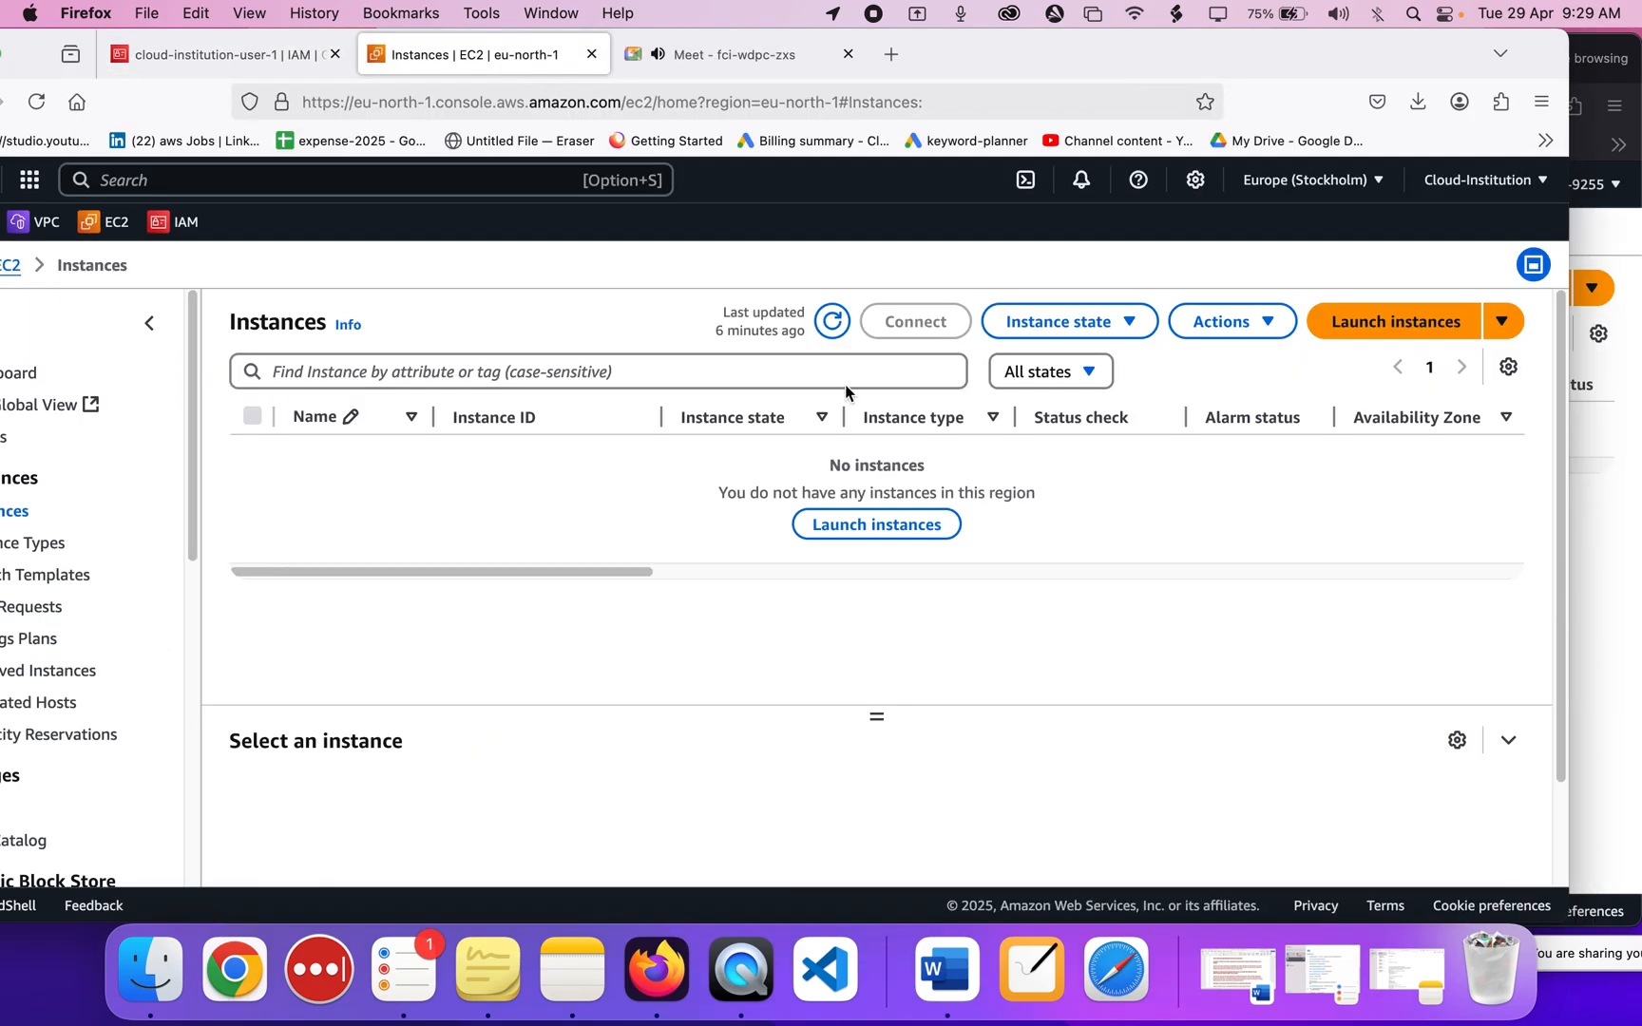
left_click(833, 321)
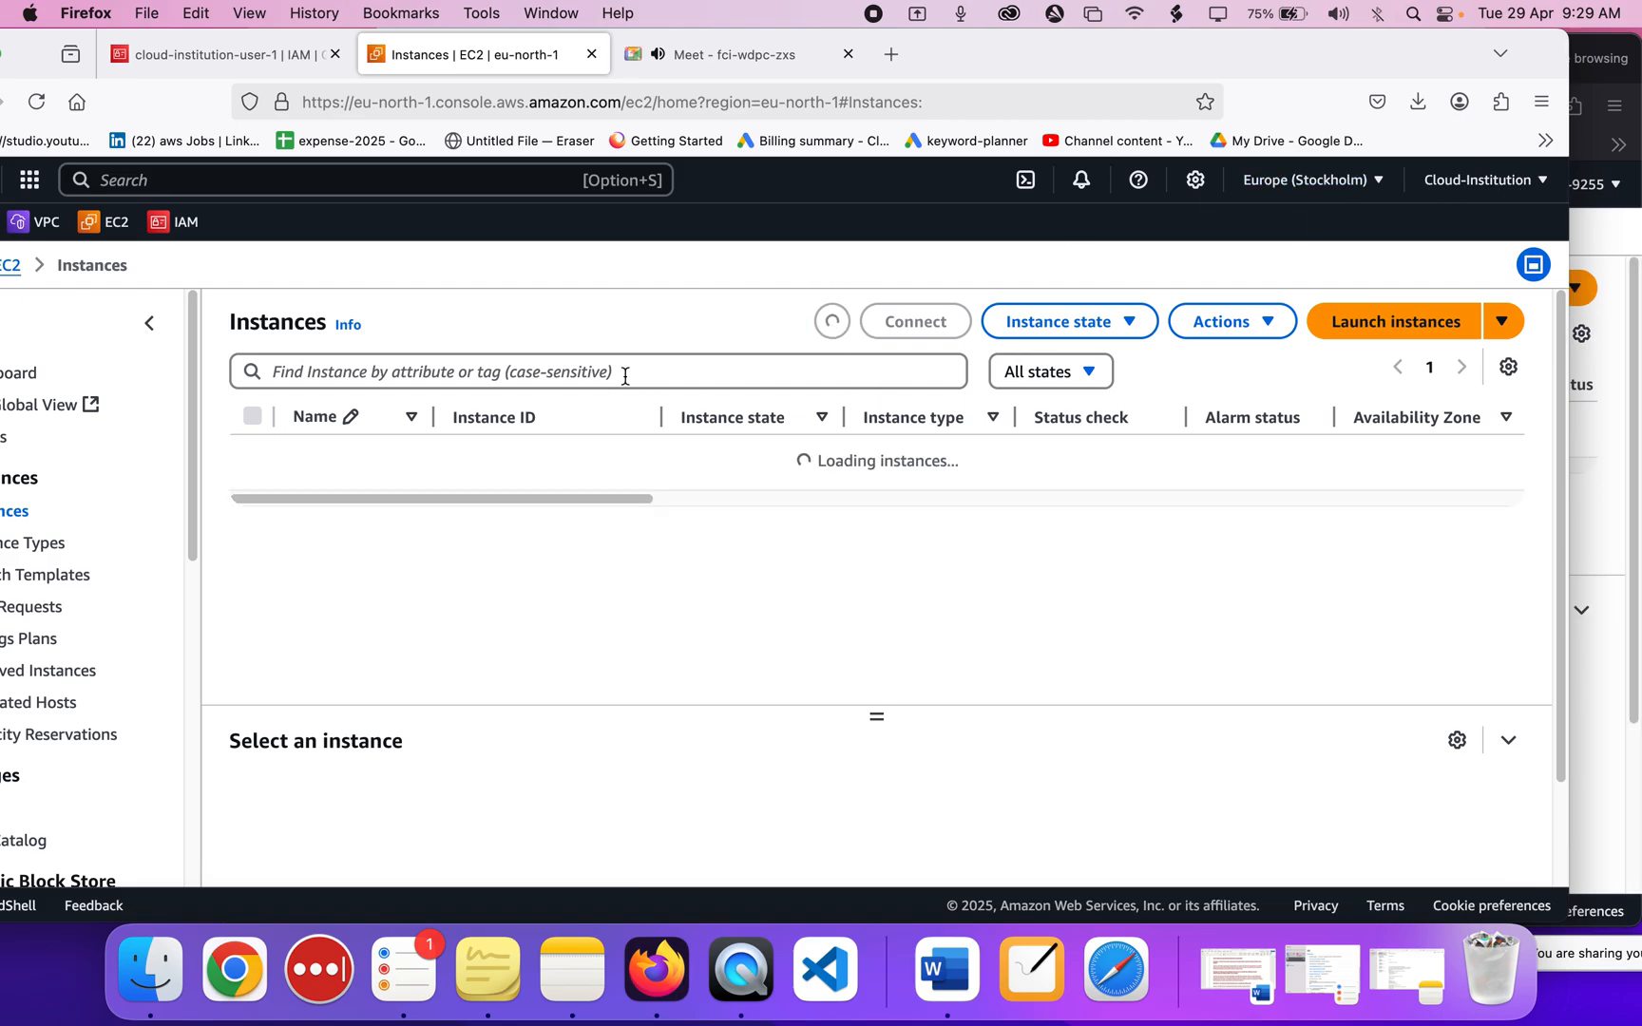
Arrange the main and private EC2 windows, leaving the private IAM-user window in front.
left_click(1600, 494)
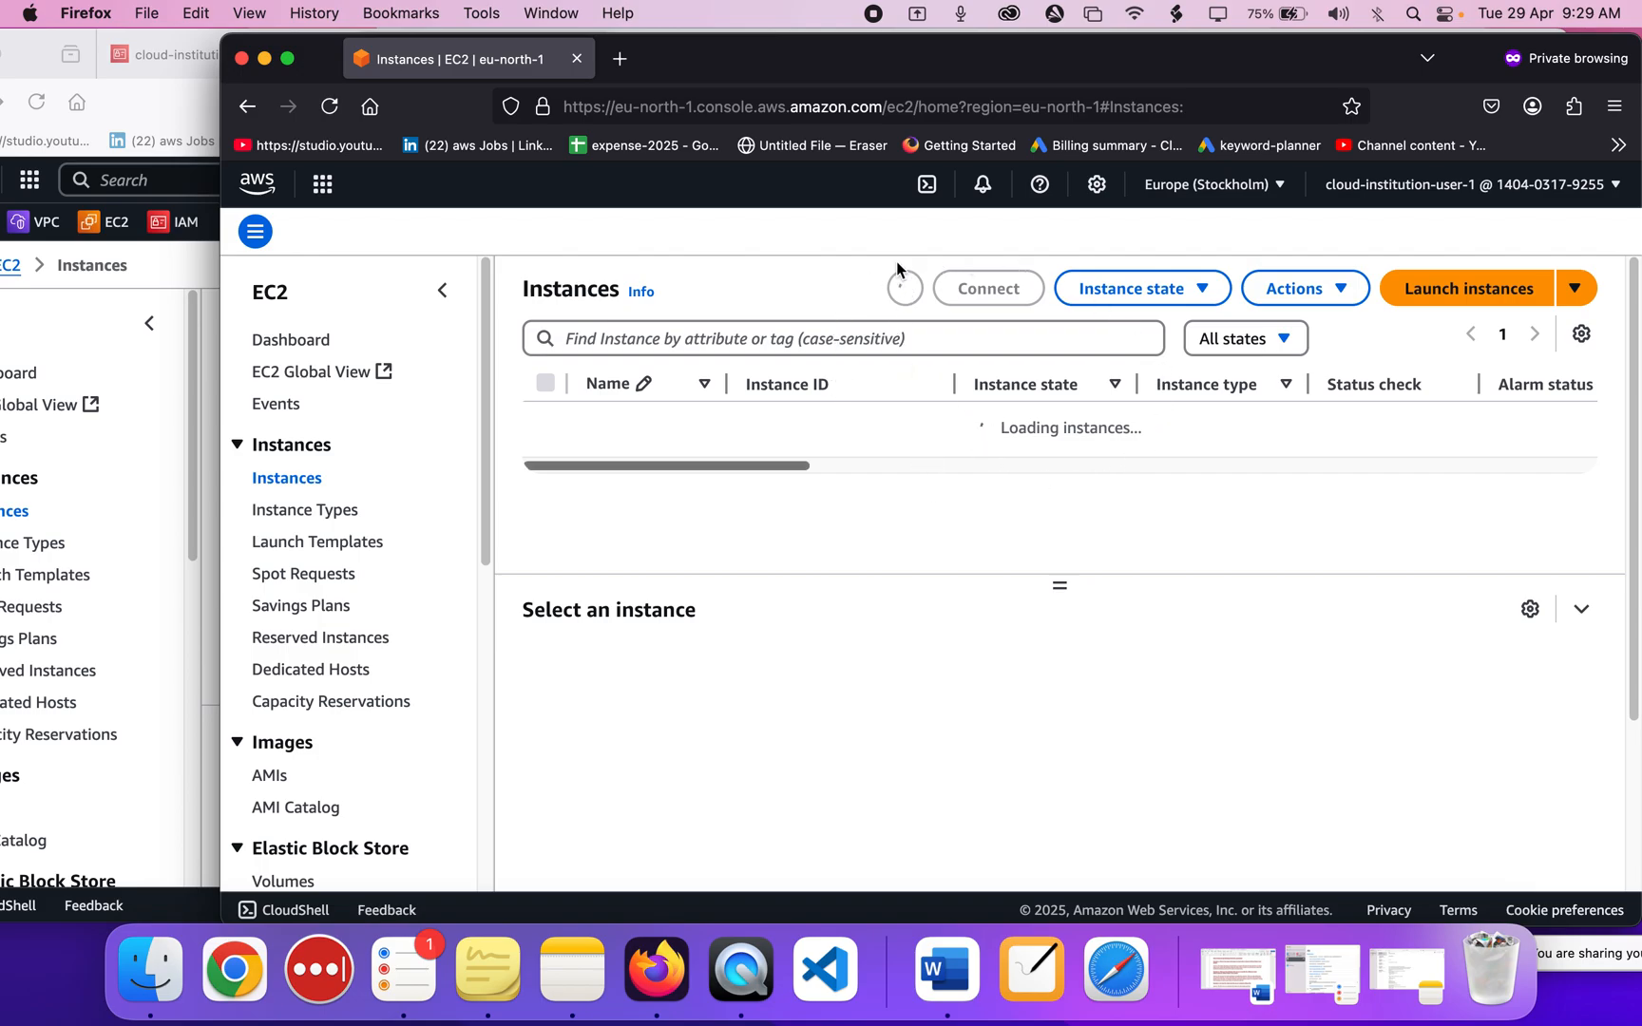
left_click_drag(826, 81, 1196, 76)
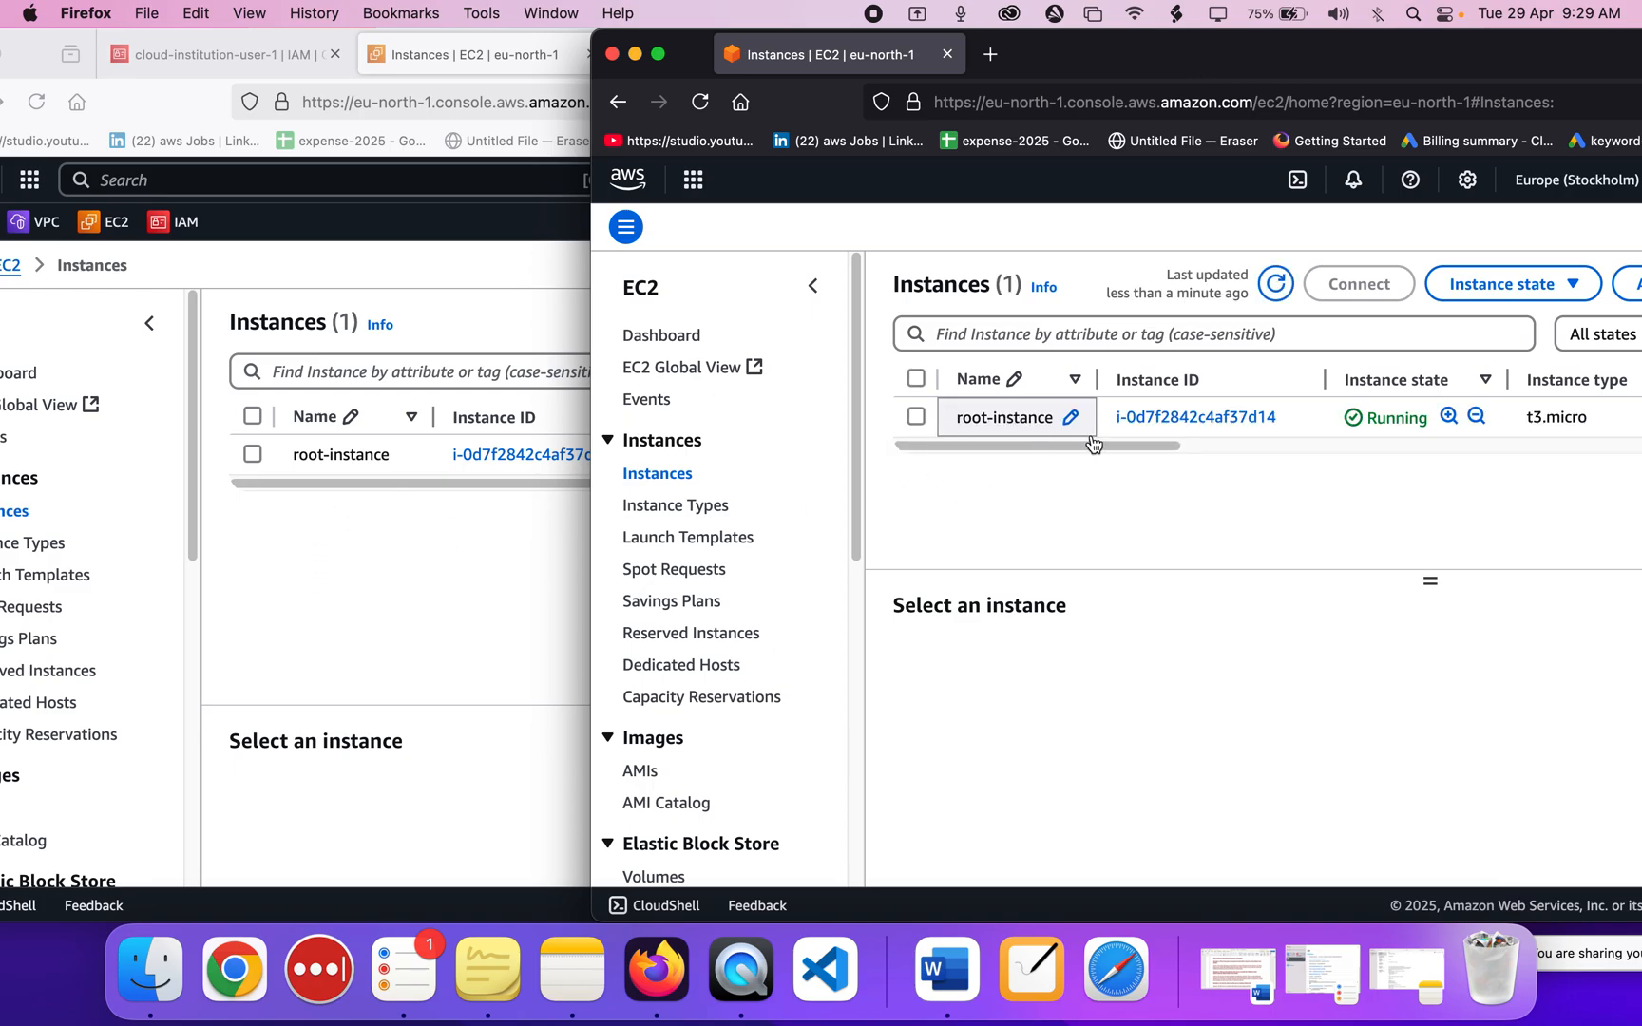
left_click(256, 659)
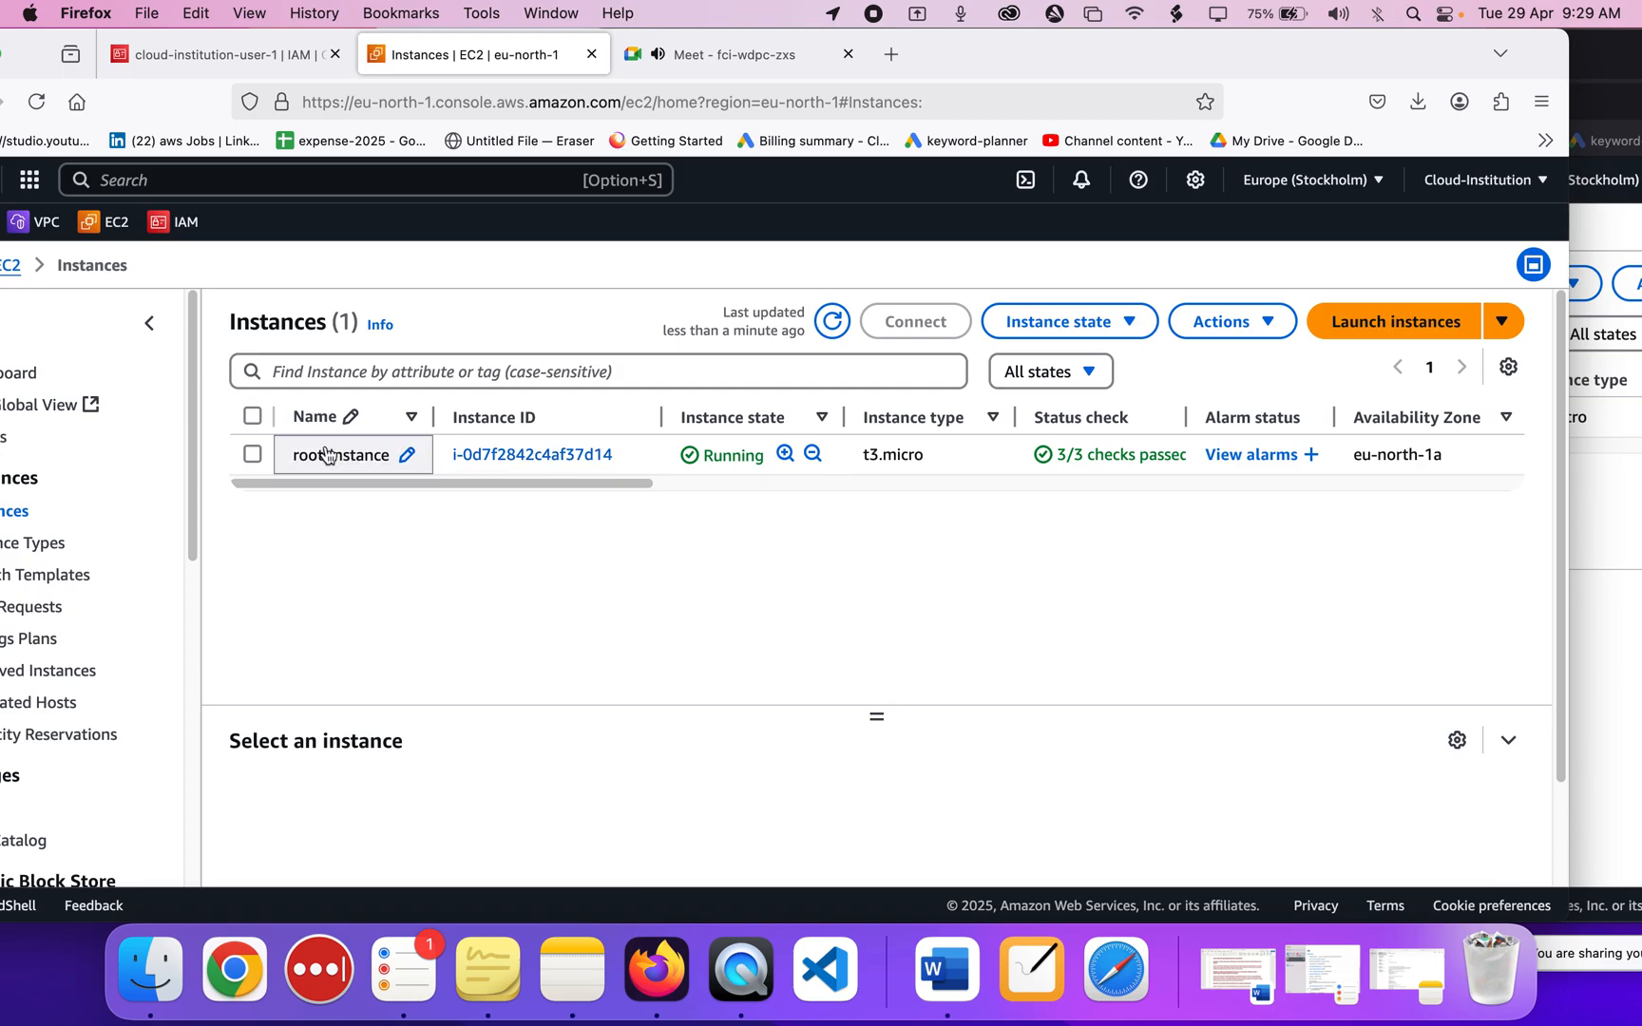
left_click_drag(1351, 59, 1063, 56)
left_click(1450, 543)
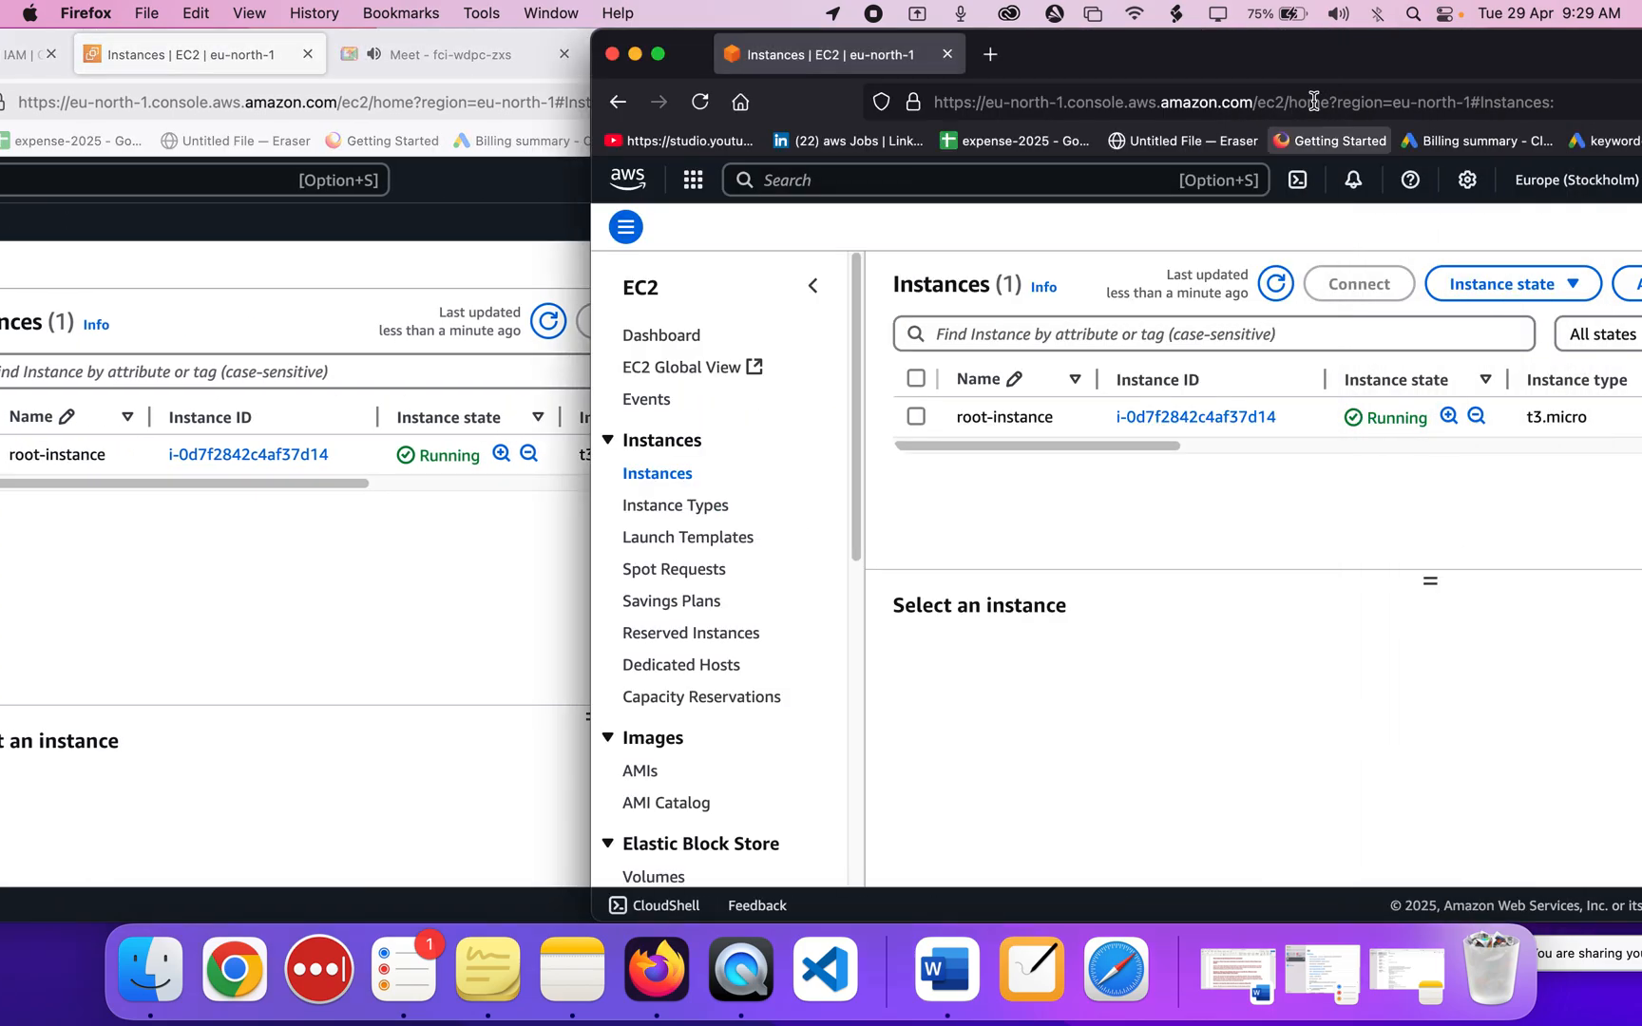
left_click_drag(1283, 62, 807, 55)
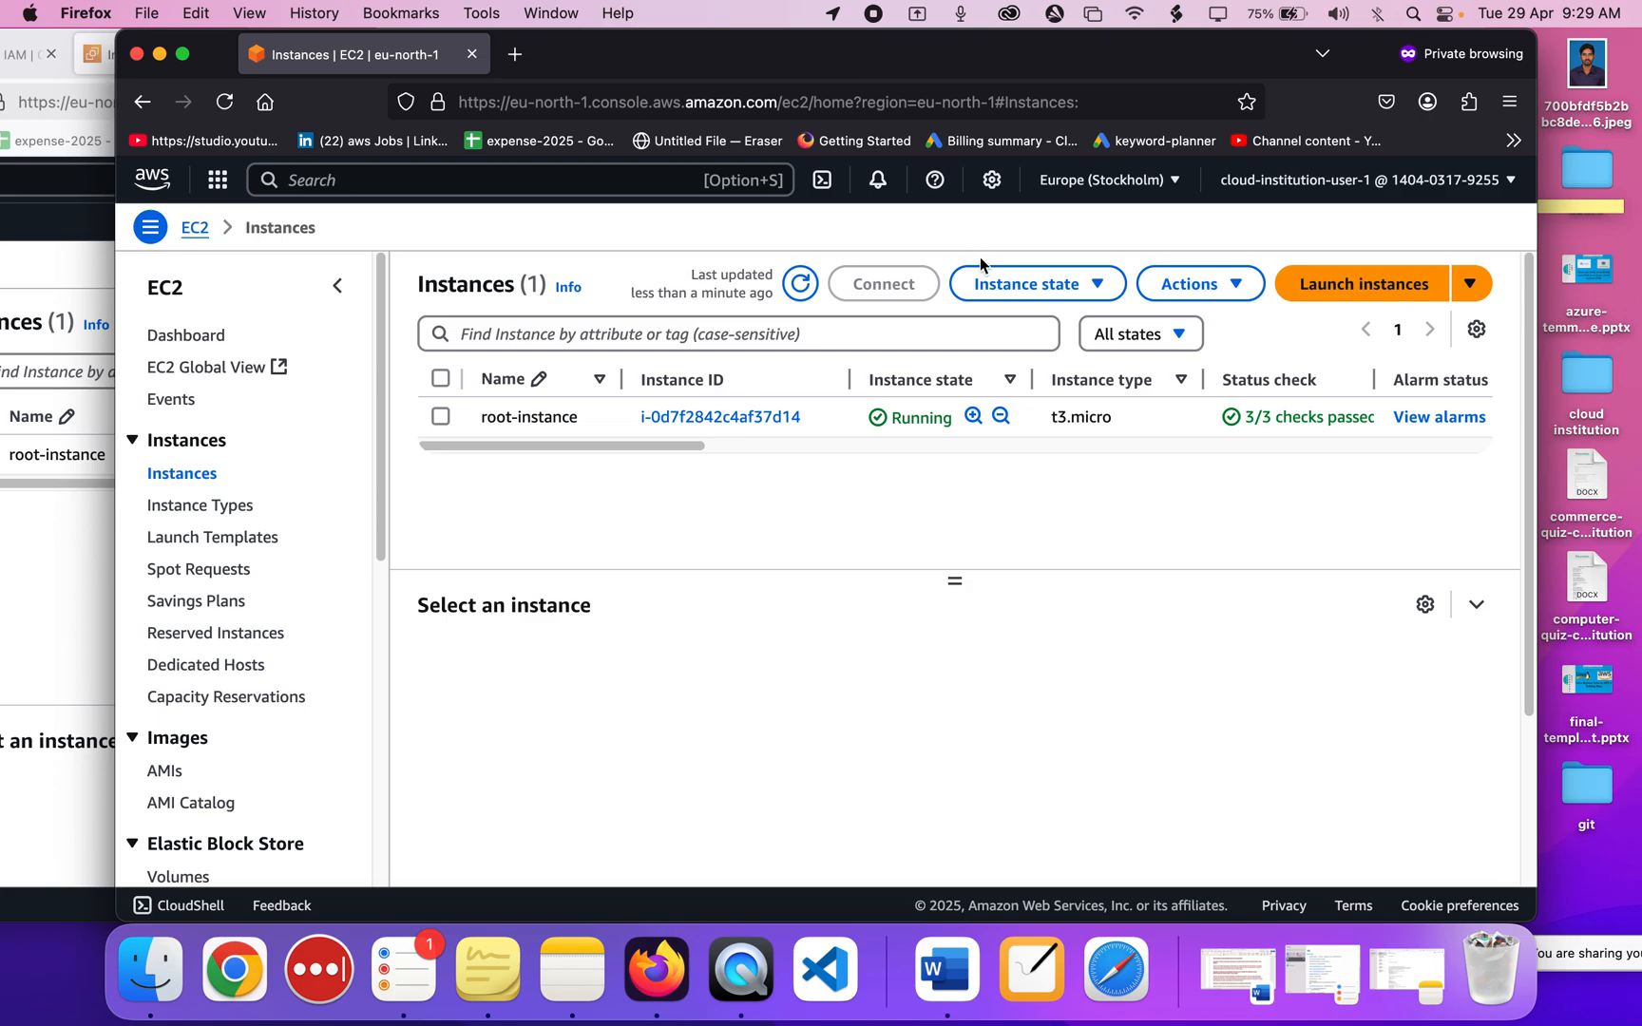
Start a new EC2 instance launch and focus its Name field.
left_click(1317, 274)
left_click(1318, 283)
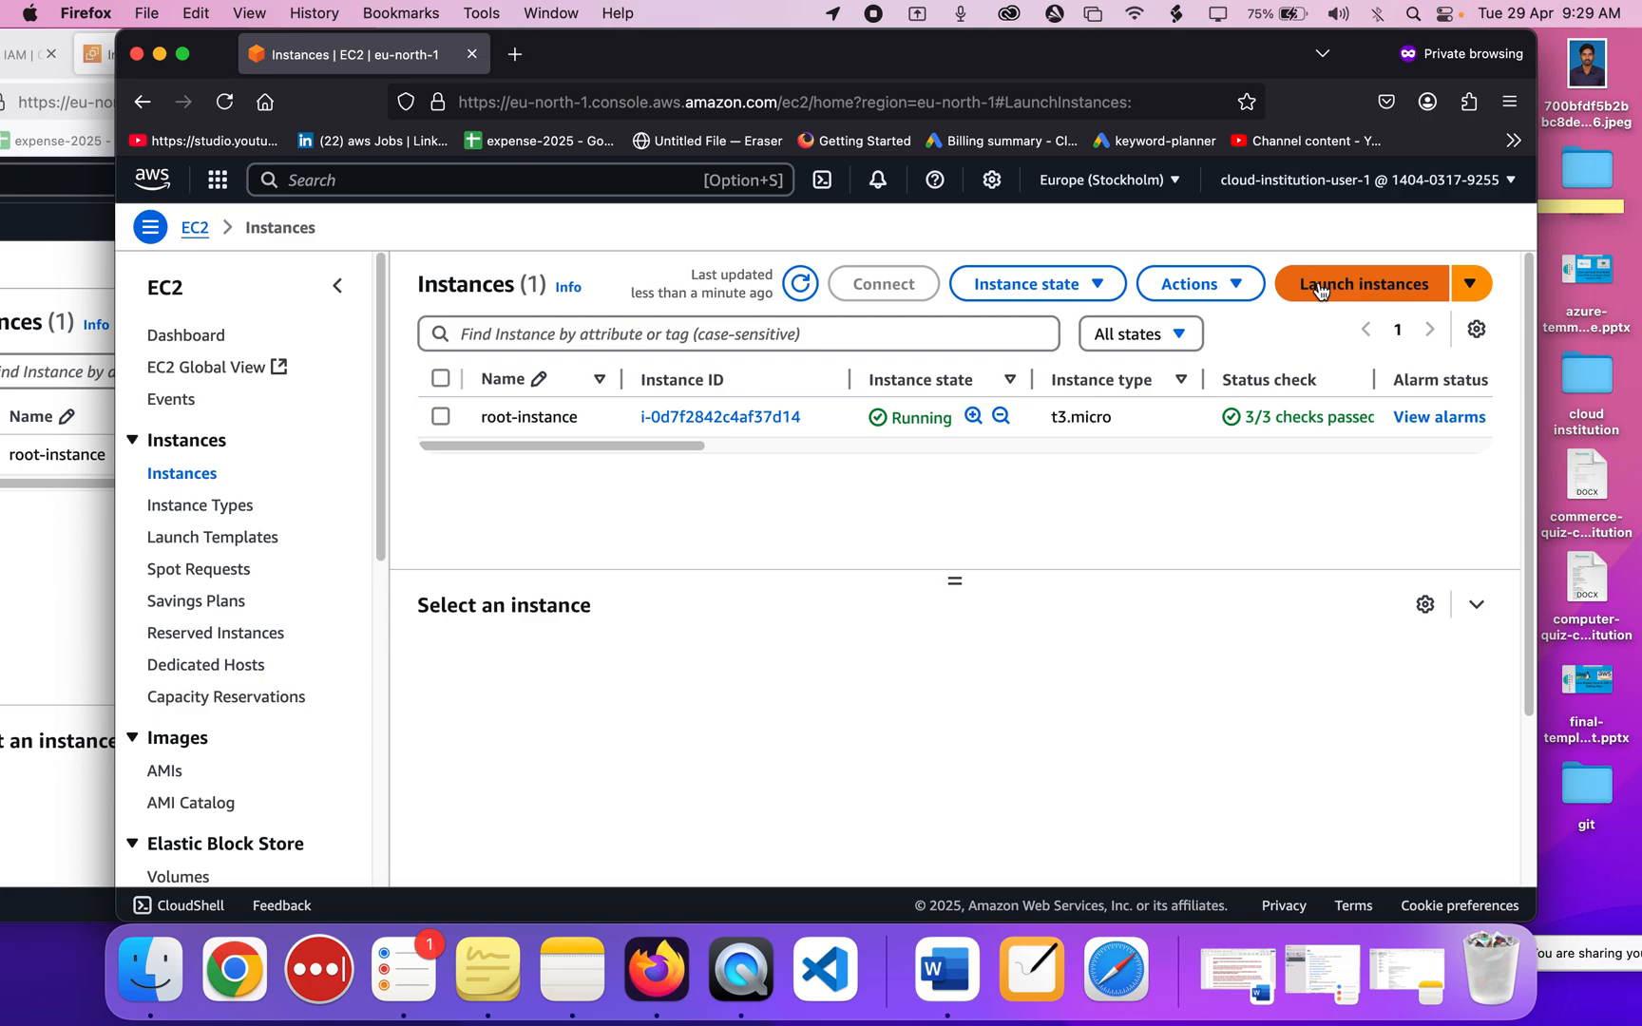
scroll(803, 657, "down", 2)
left_click(624, 427)
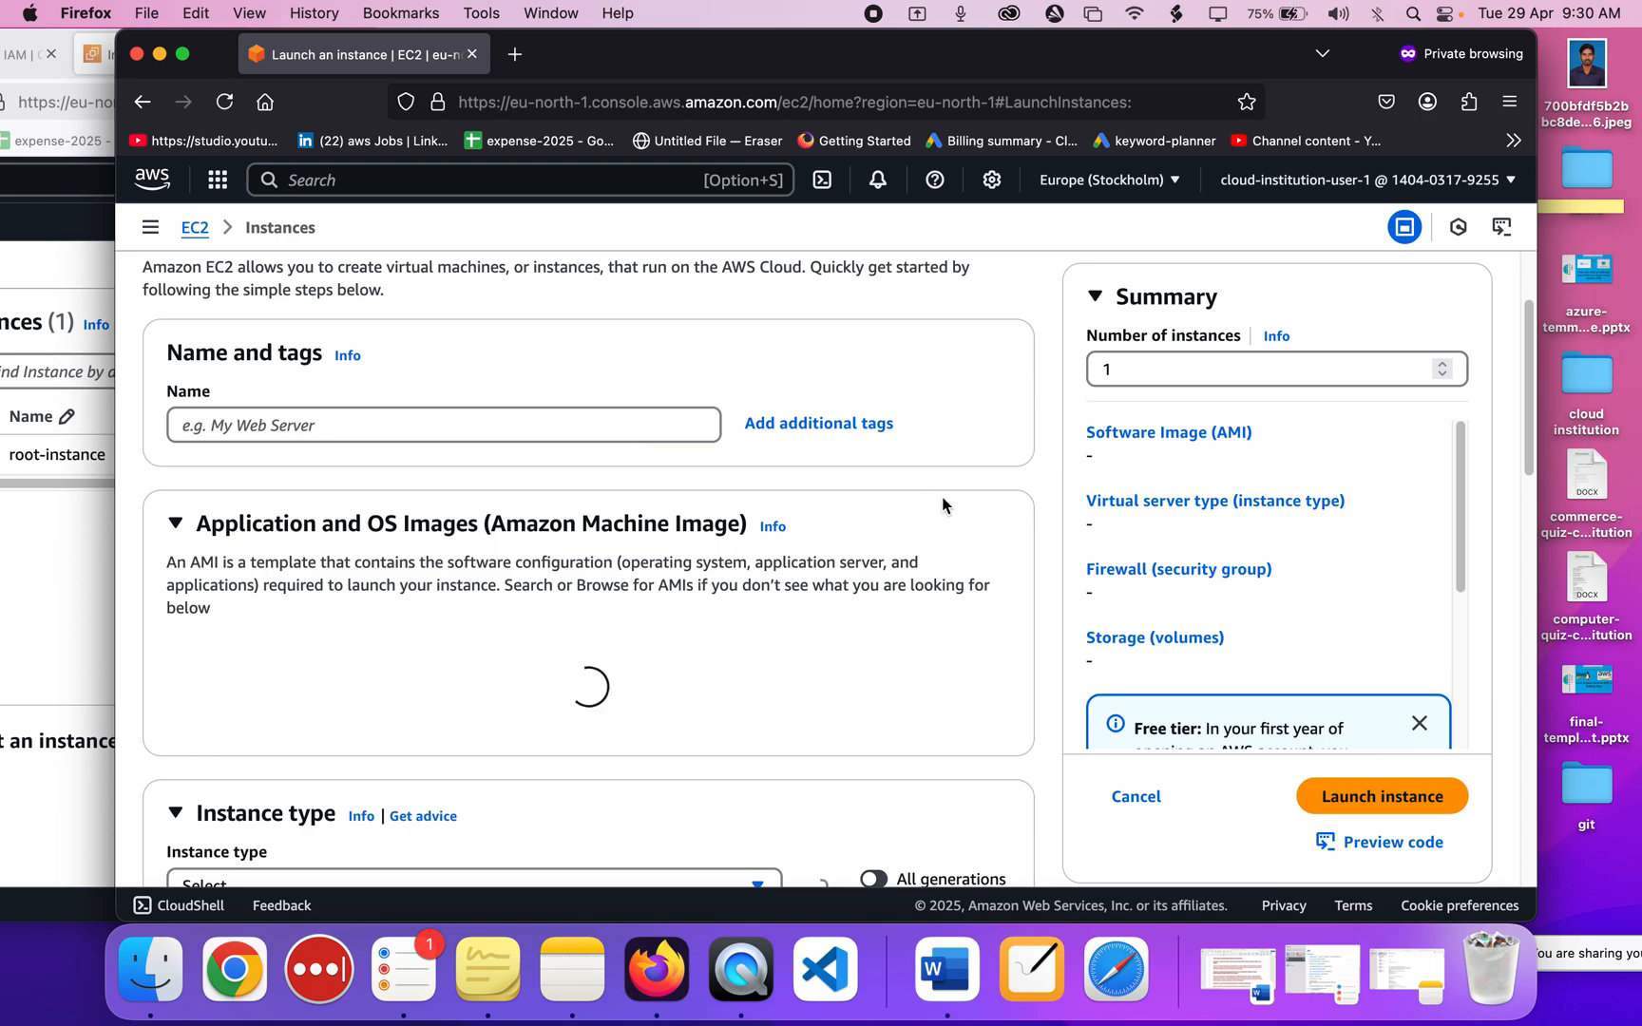
scroll(943, 498, "down", 1)
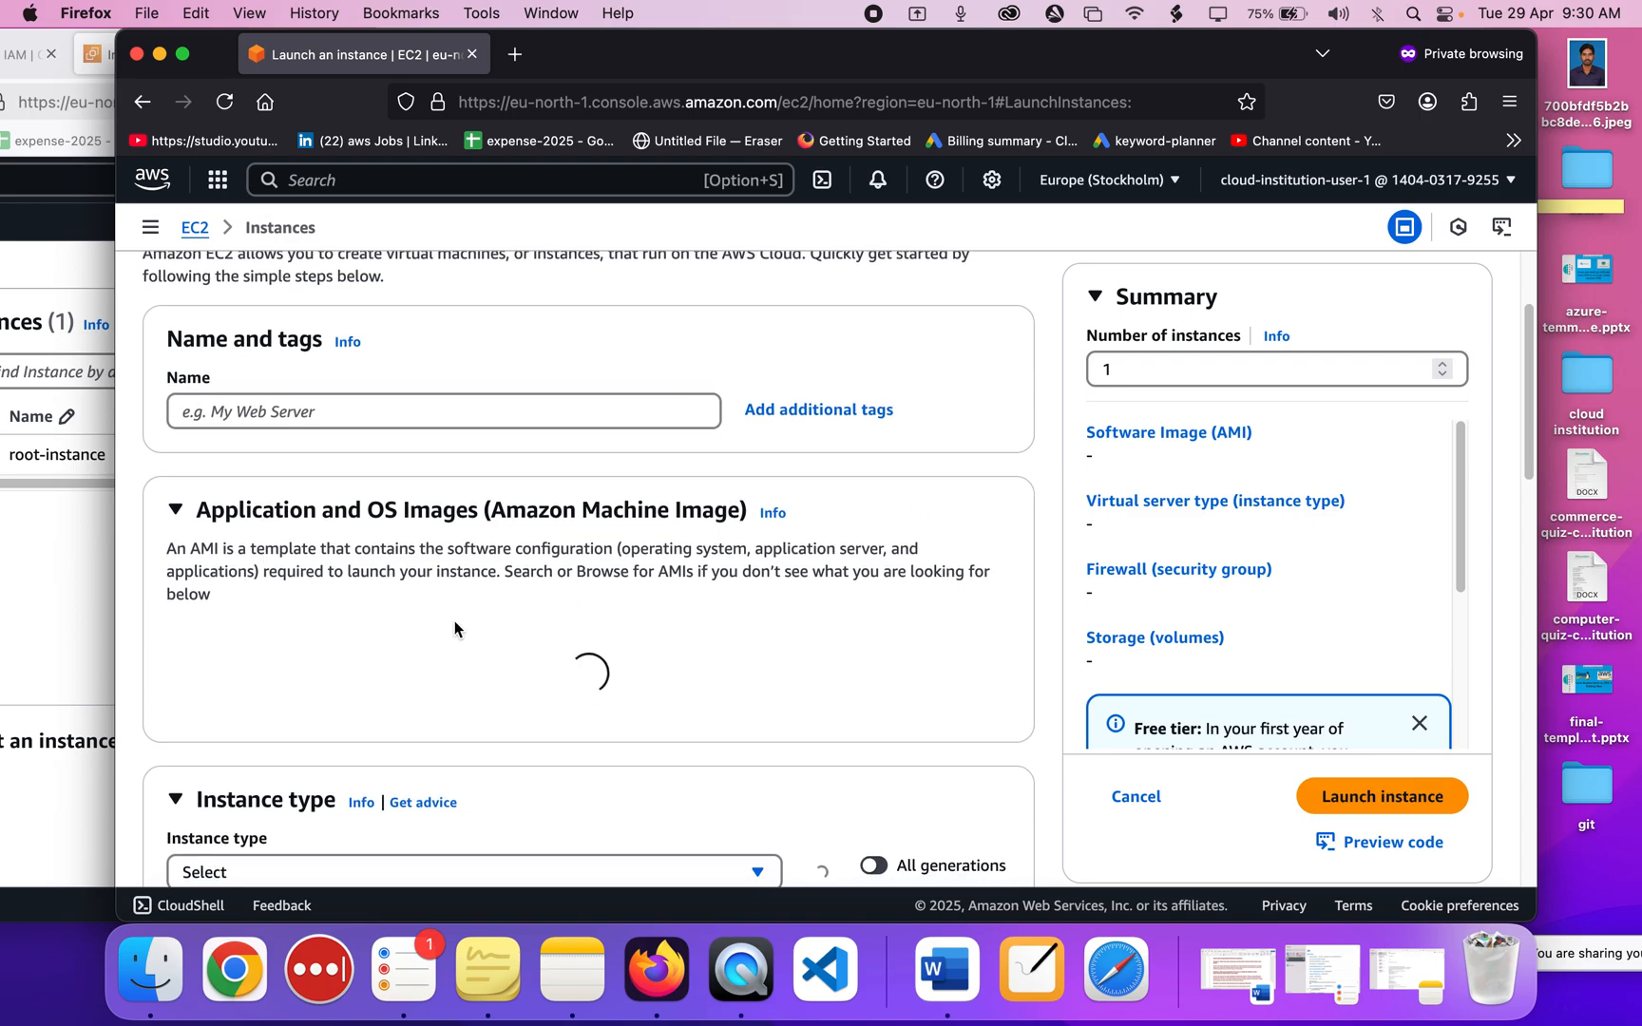
scroll(455, 622, "down", 2)
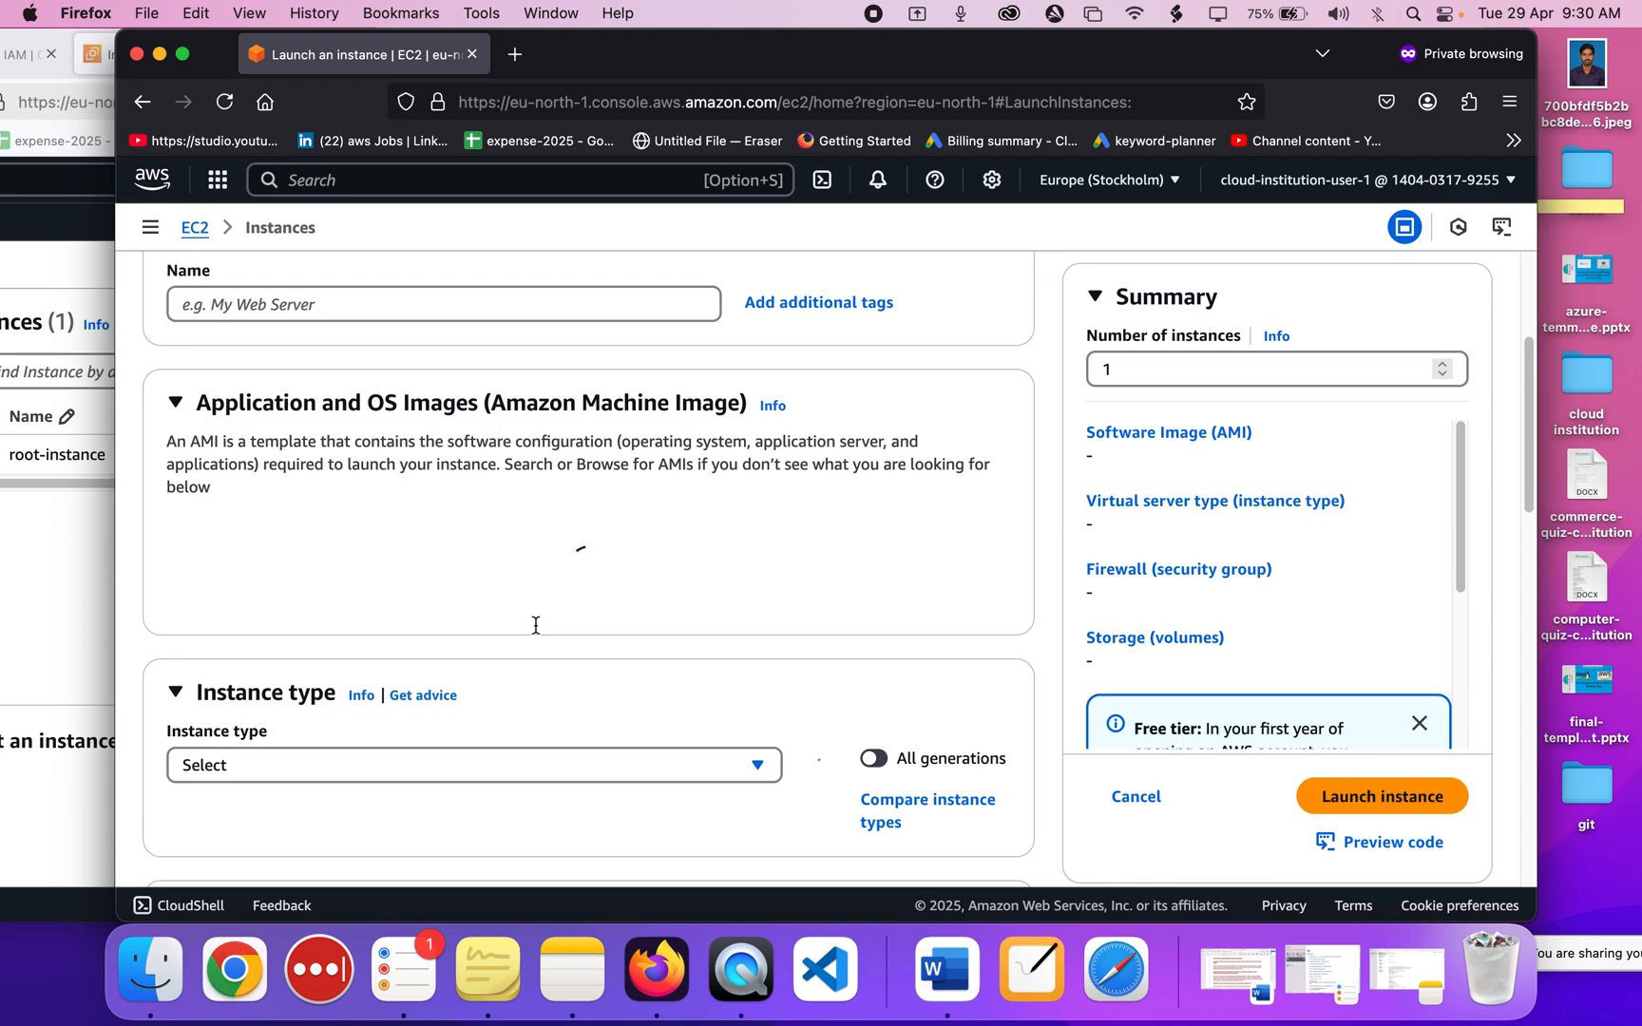
left_click(272, 309)
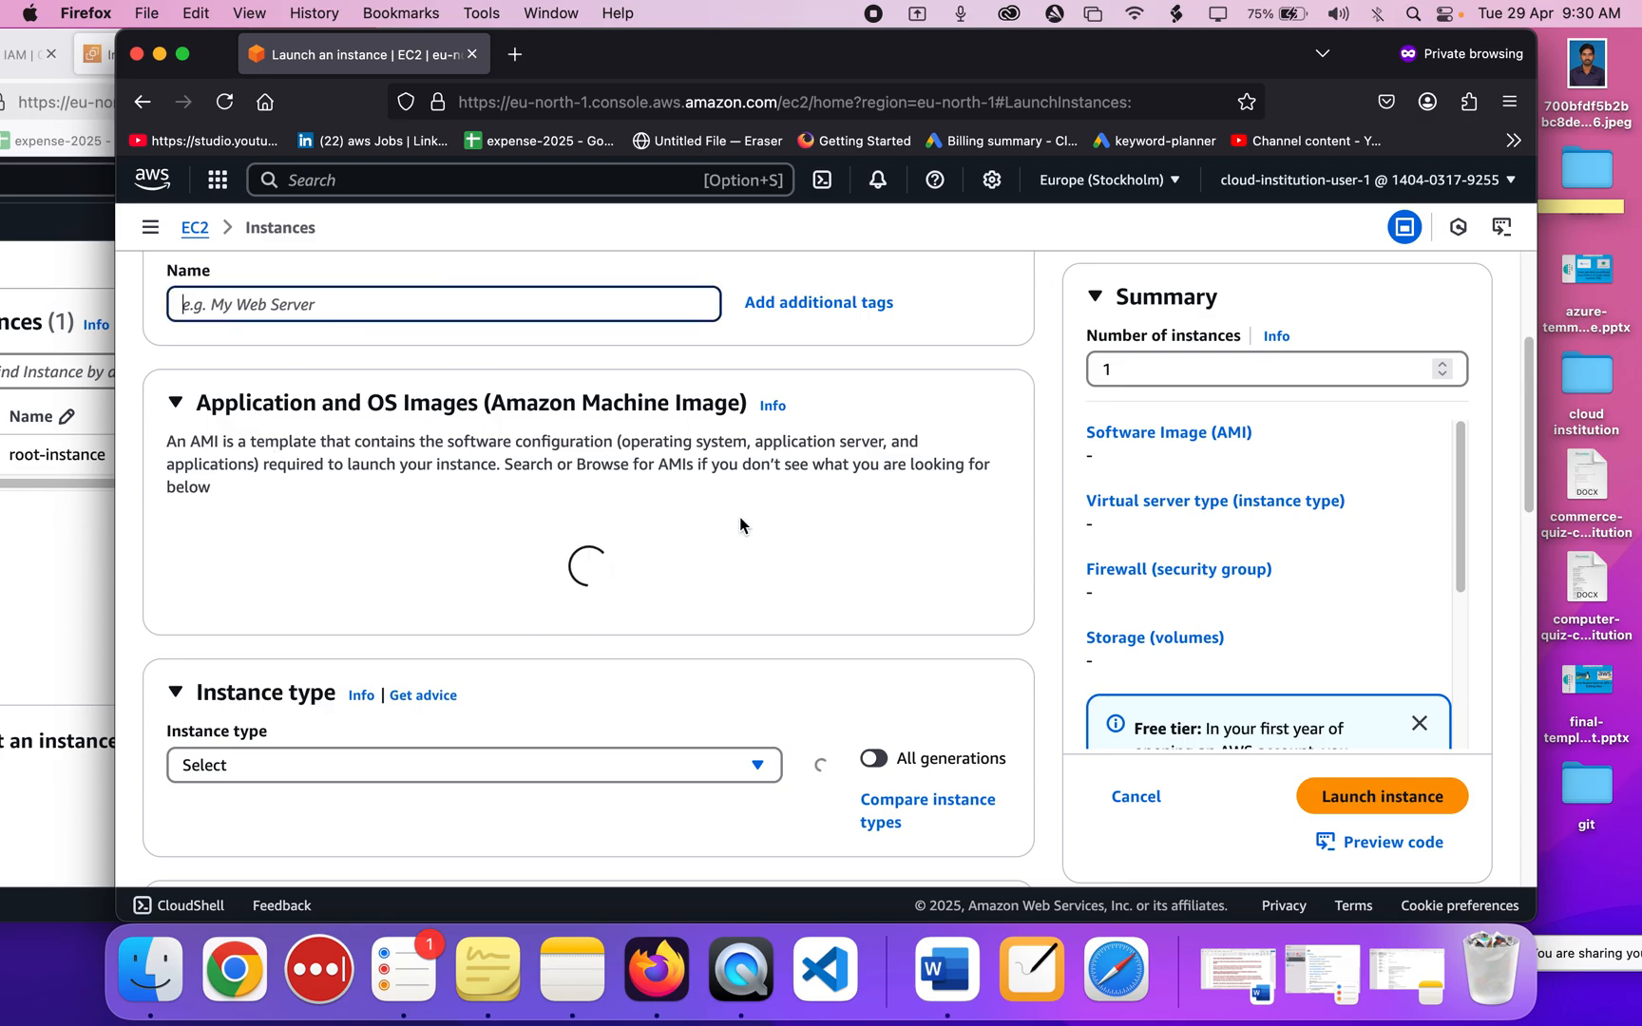
left_click_drag(1238, 57, 1317, 54)
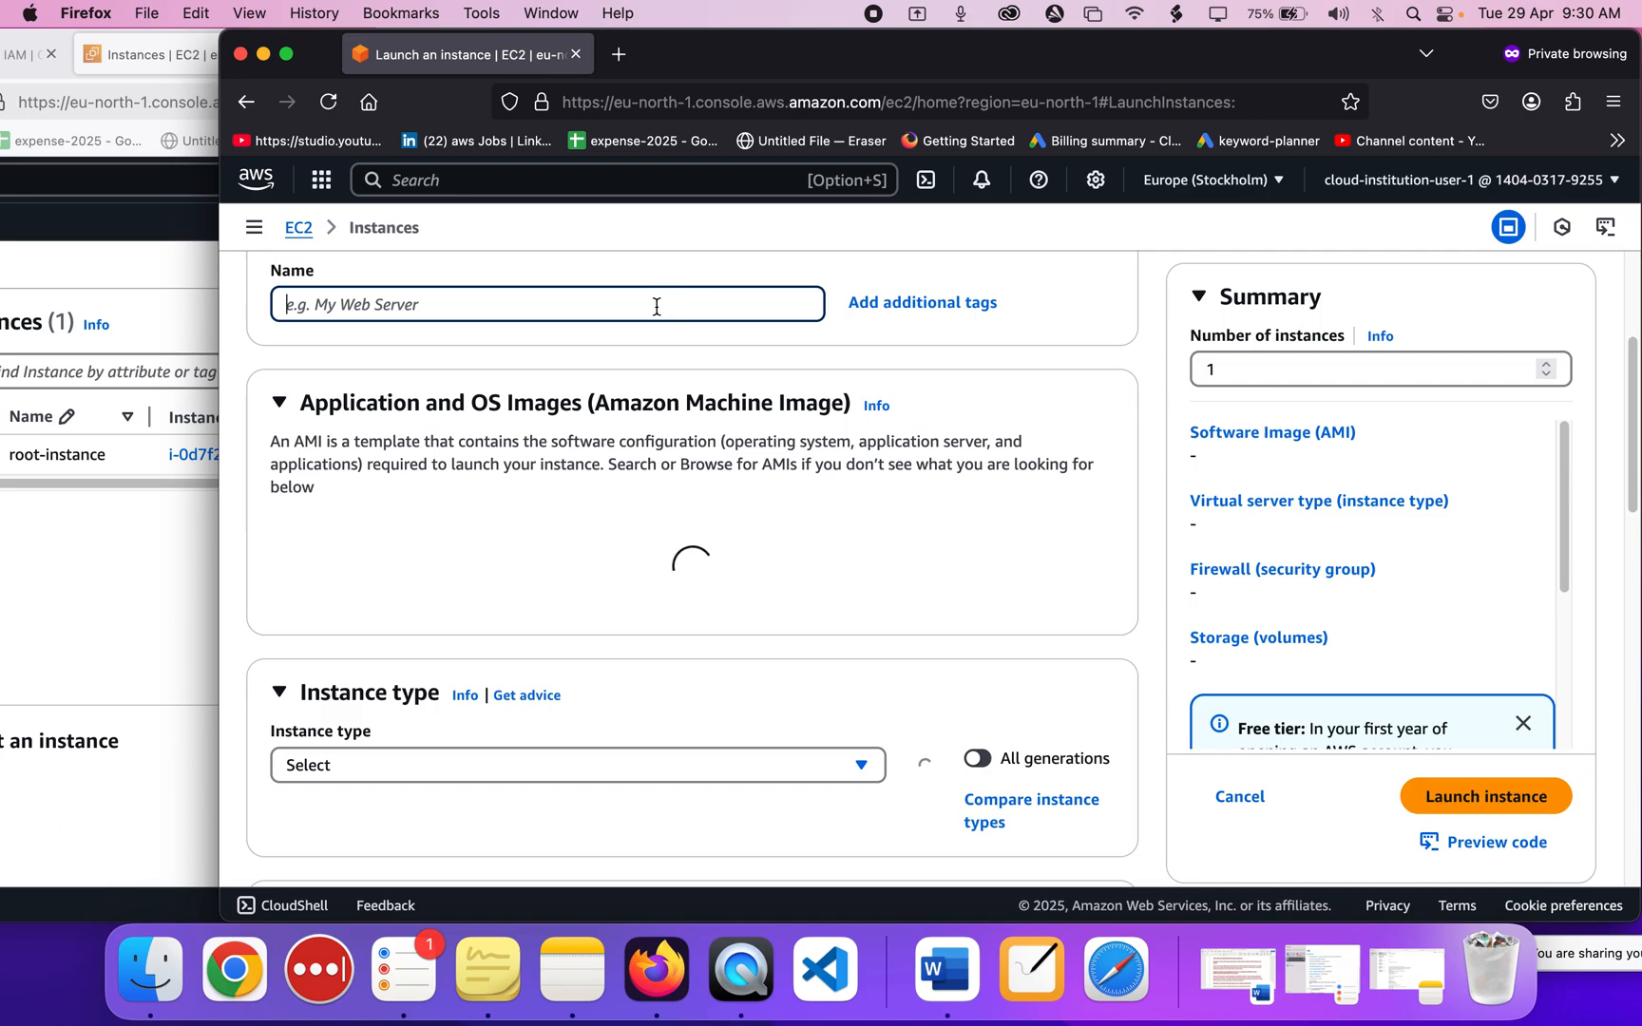
Name the instance 'iam-instance' and scroll down to the Key pair section.
type("i")
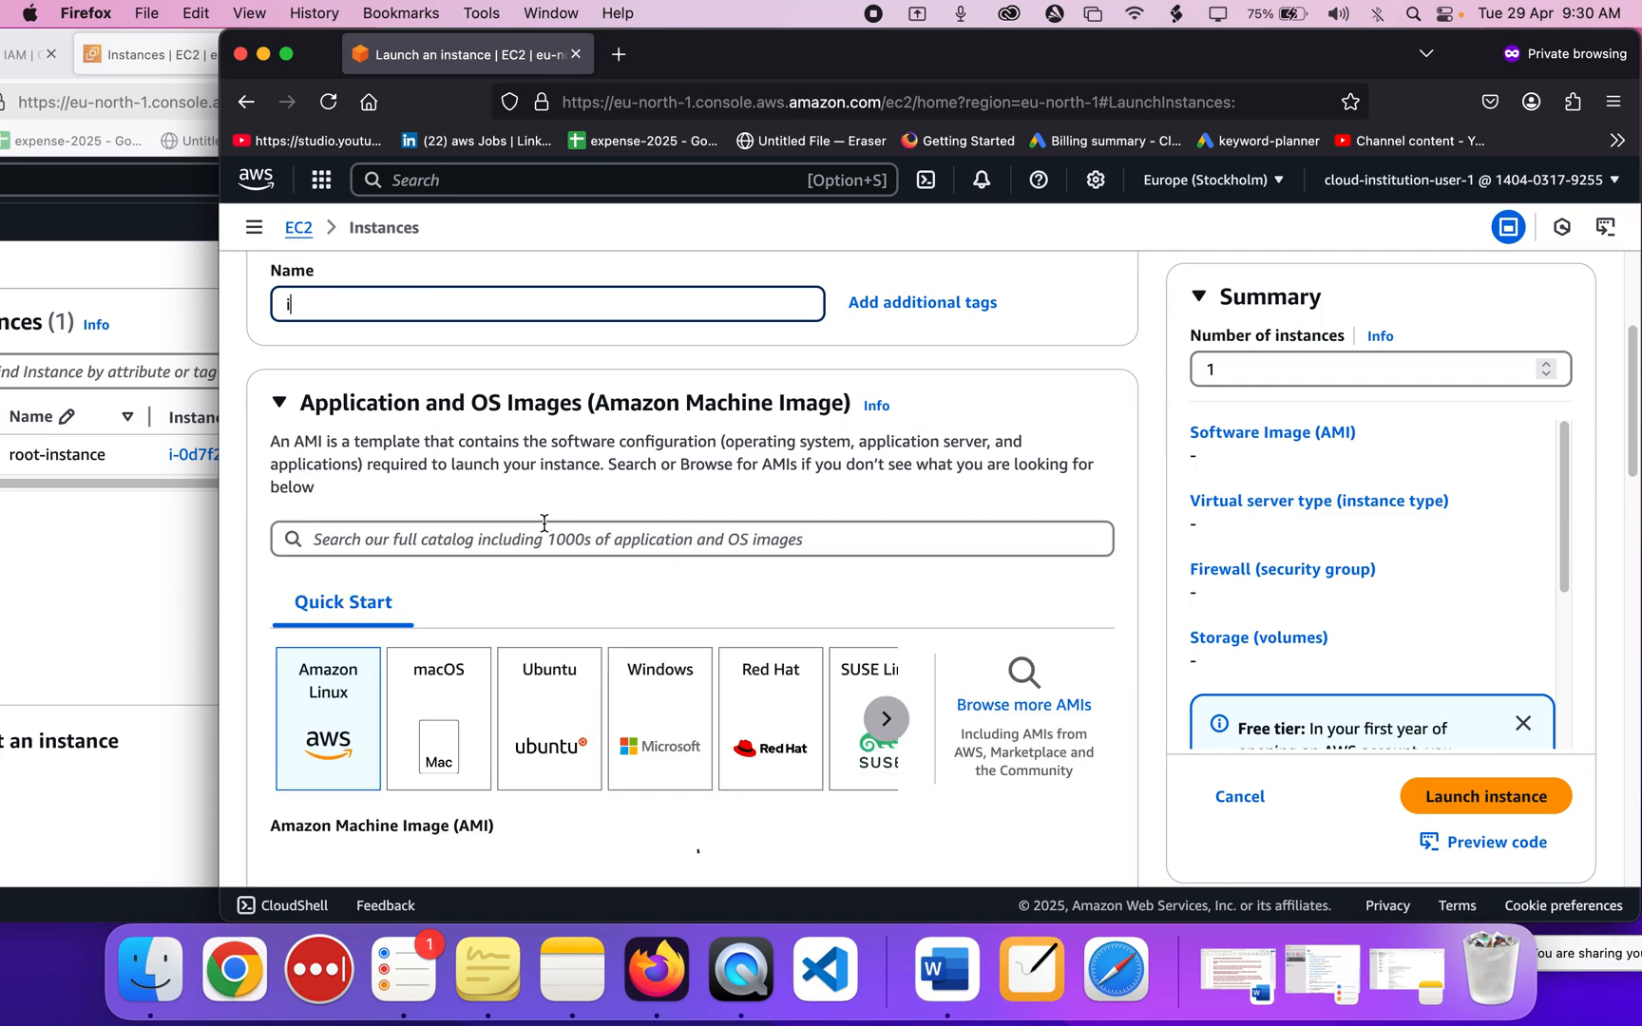
type("am")
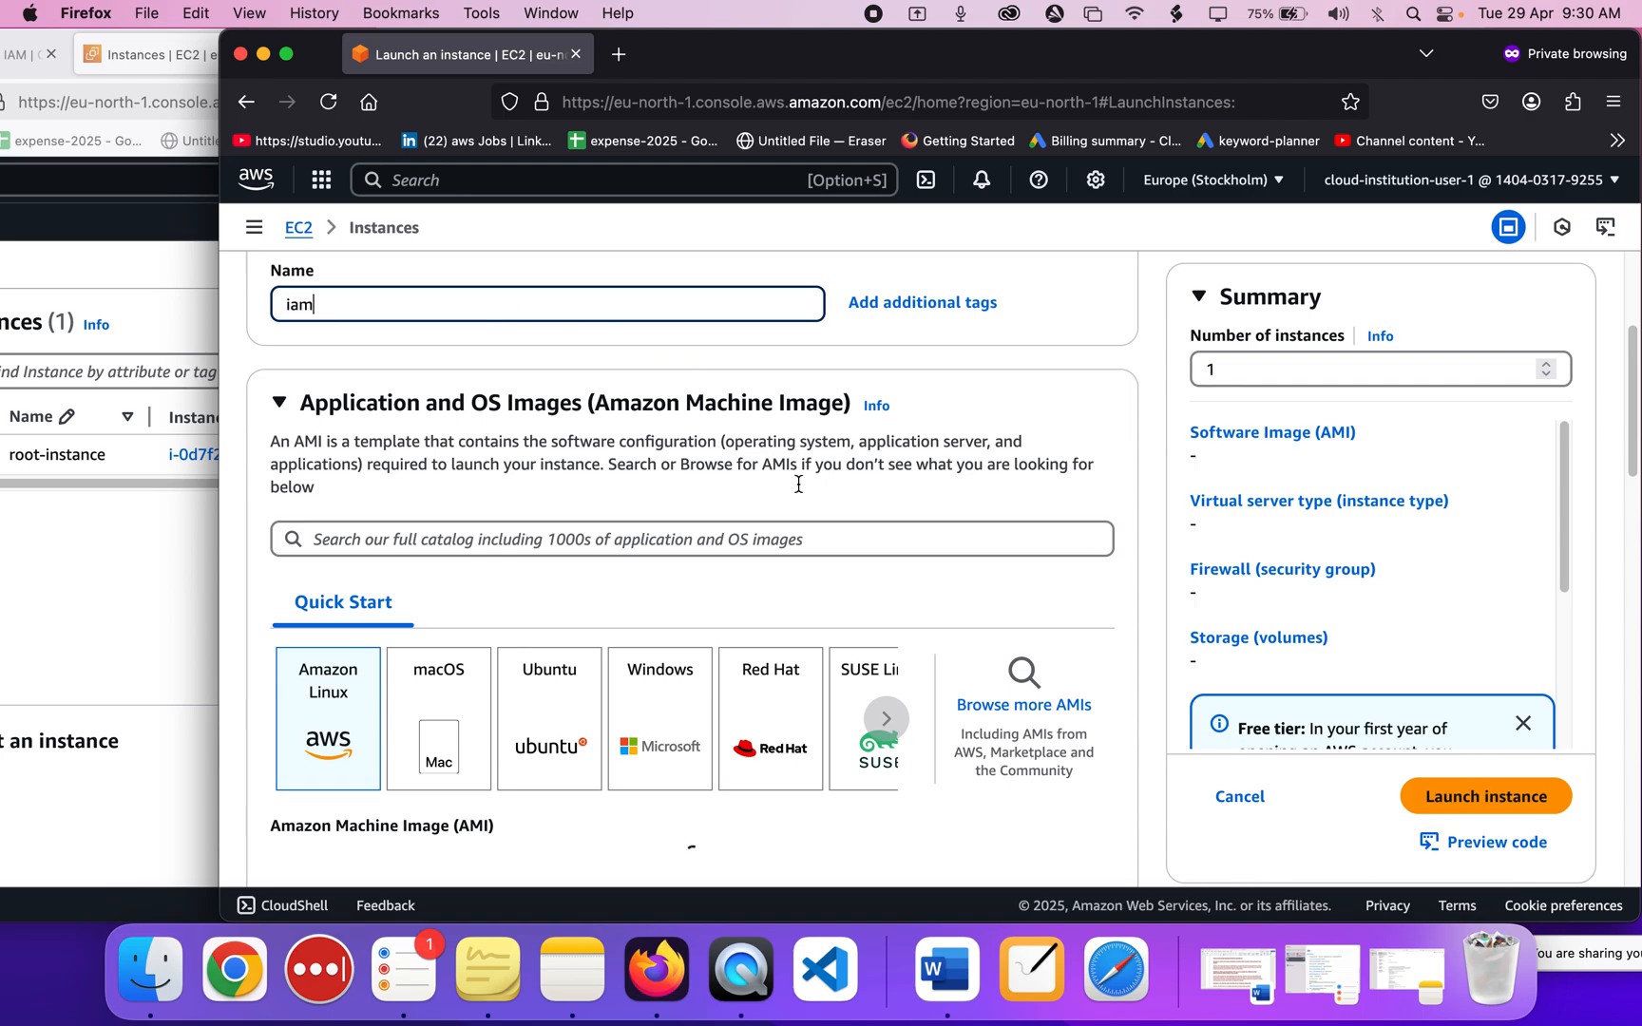
scroll(487, 371, "down", 1)
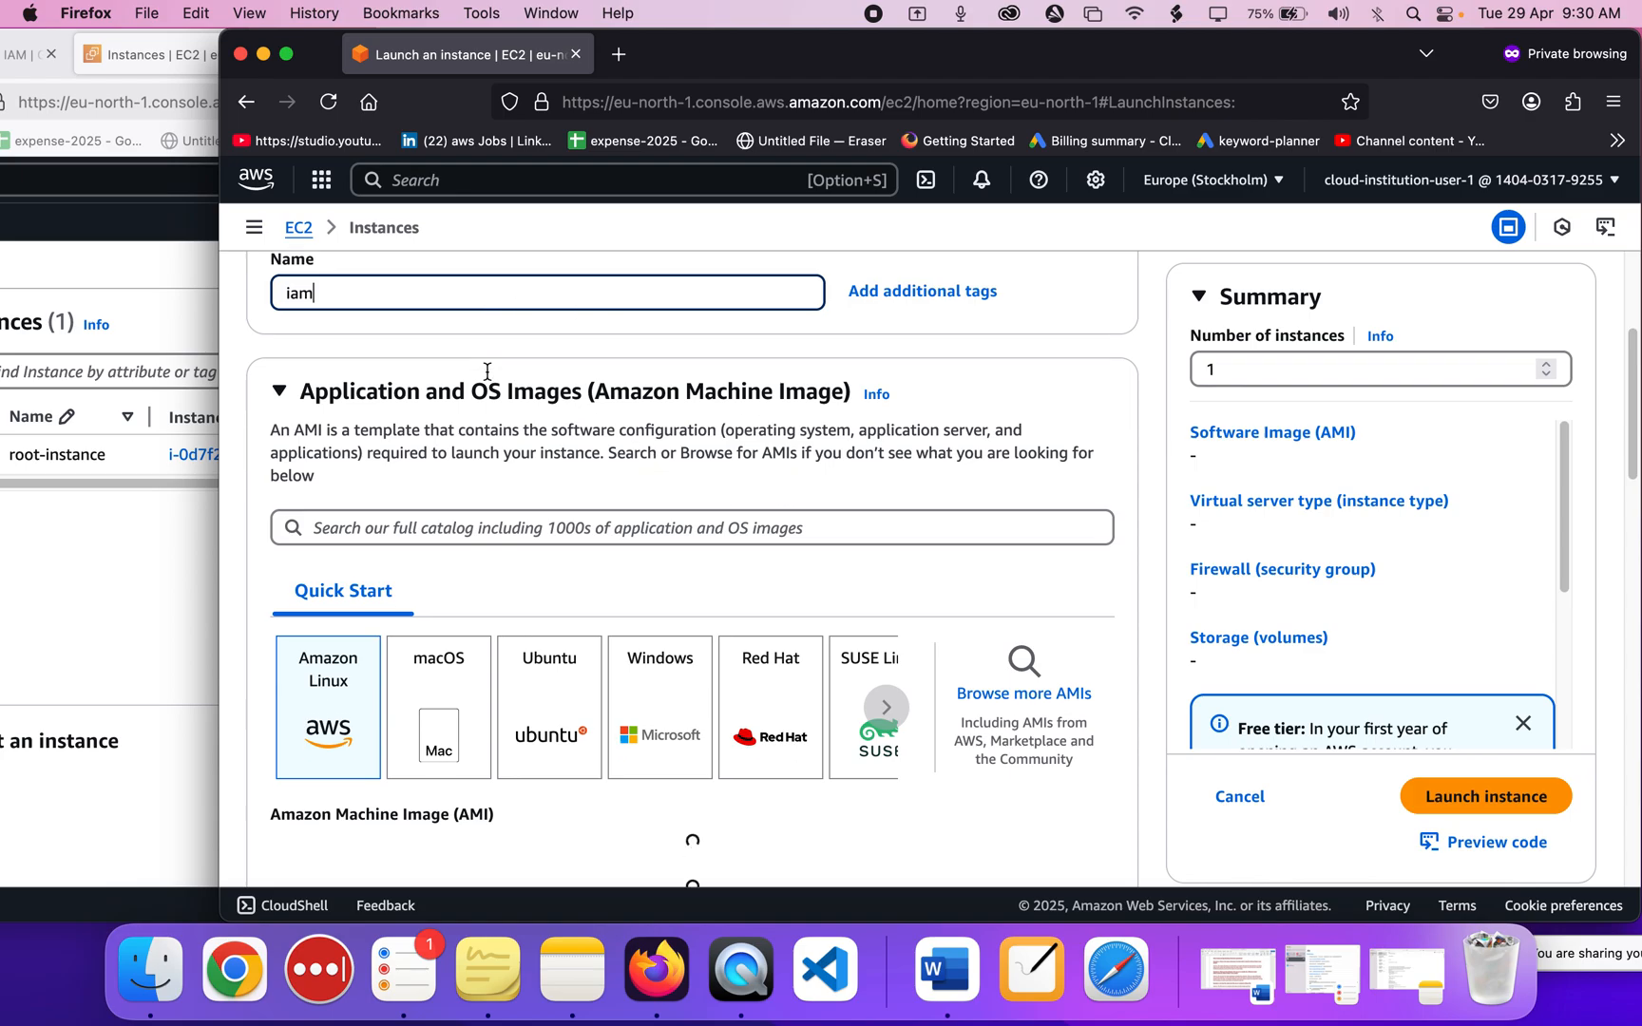
type("-instance")
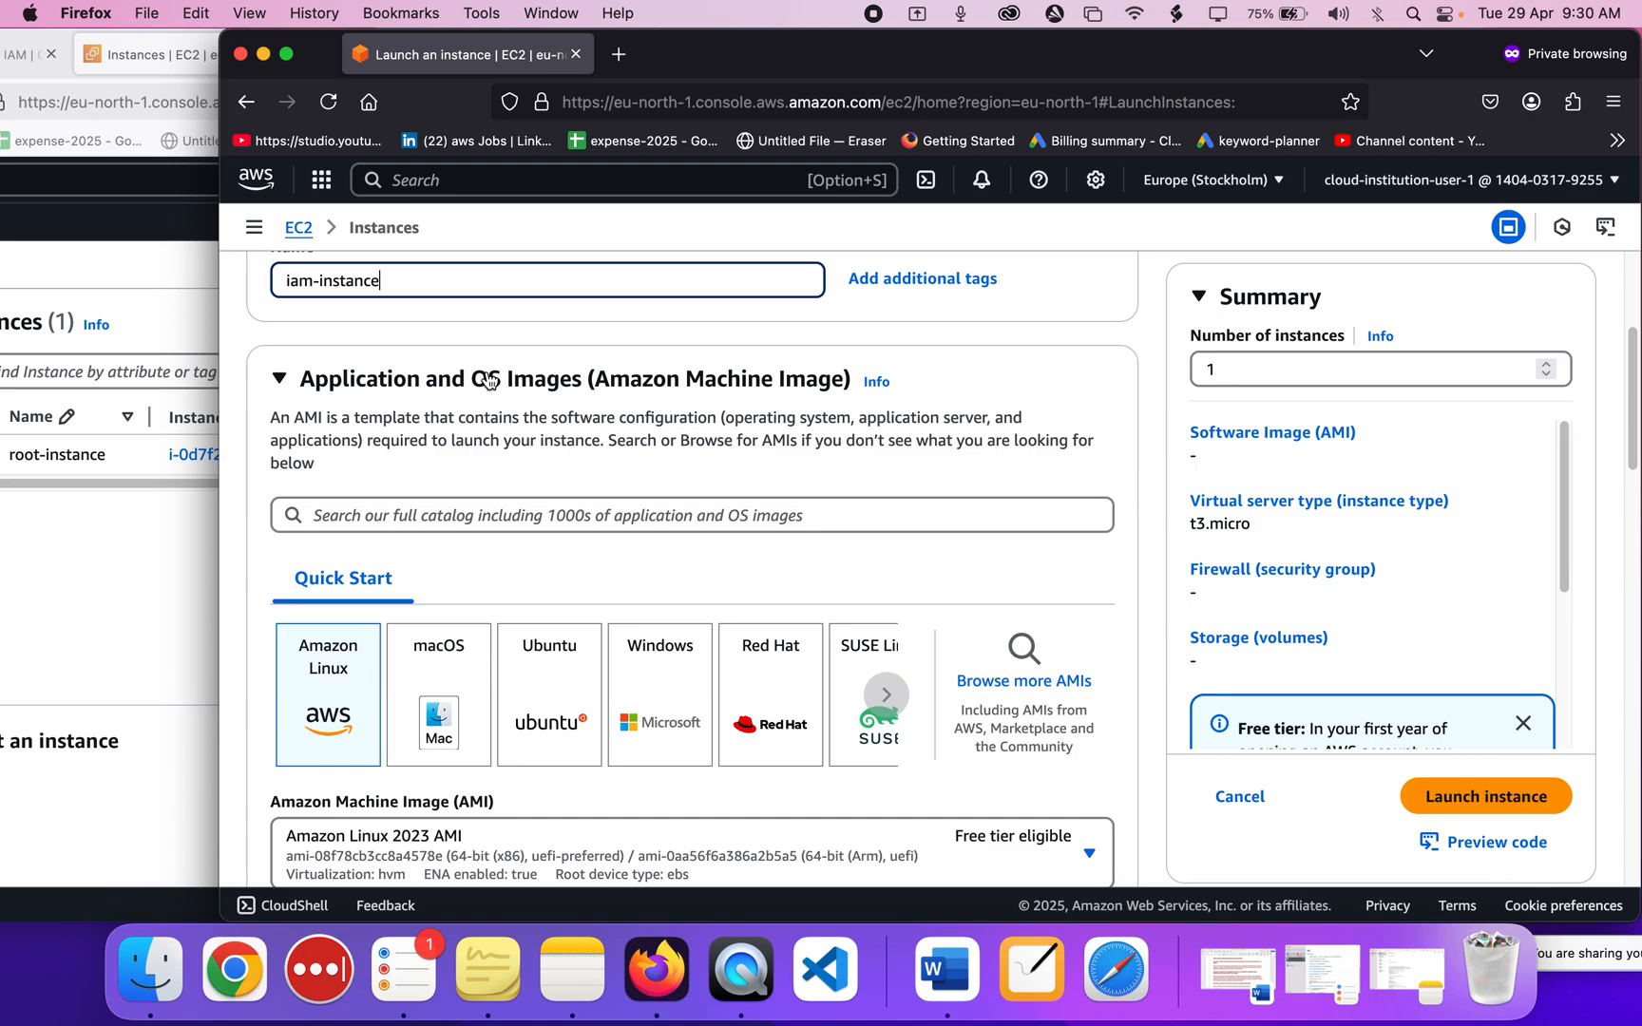
scroll(487, 381, "down", 1)
scroll(488, 380, "down", 10)
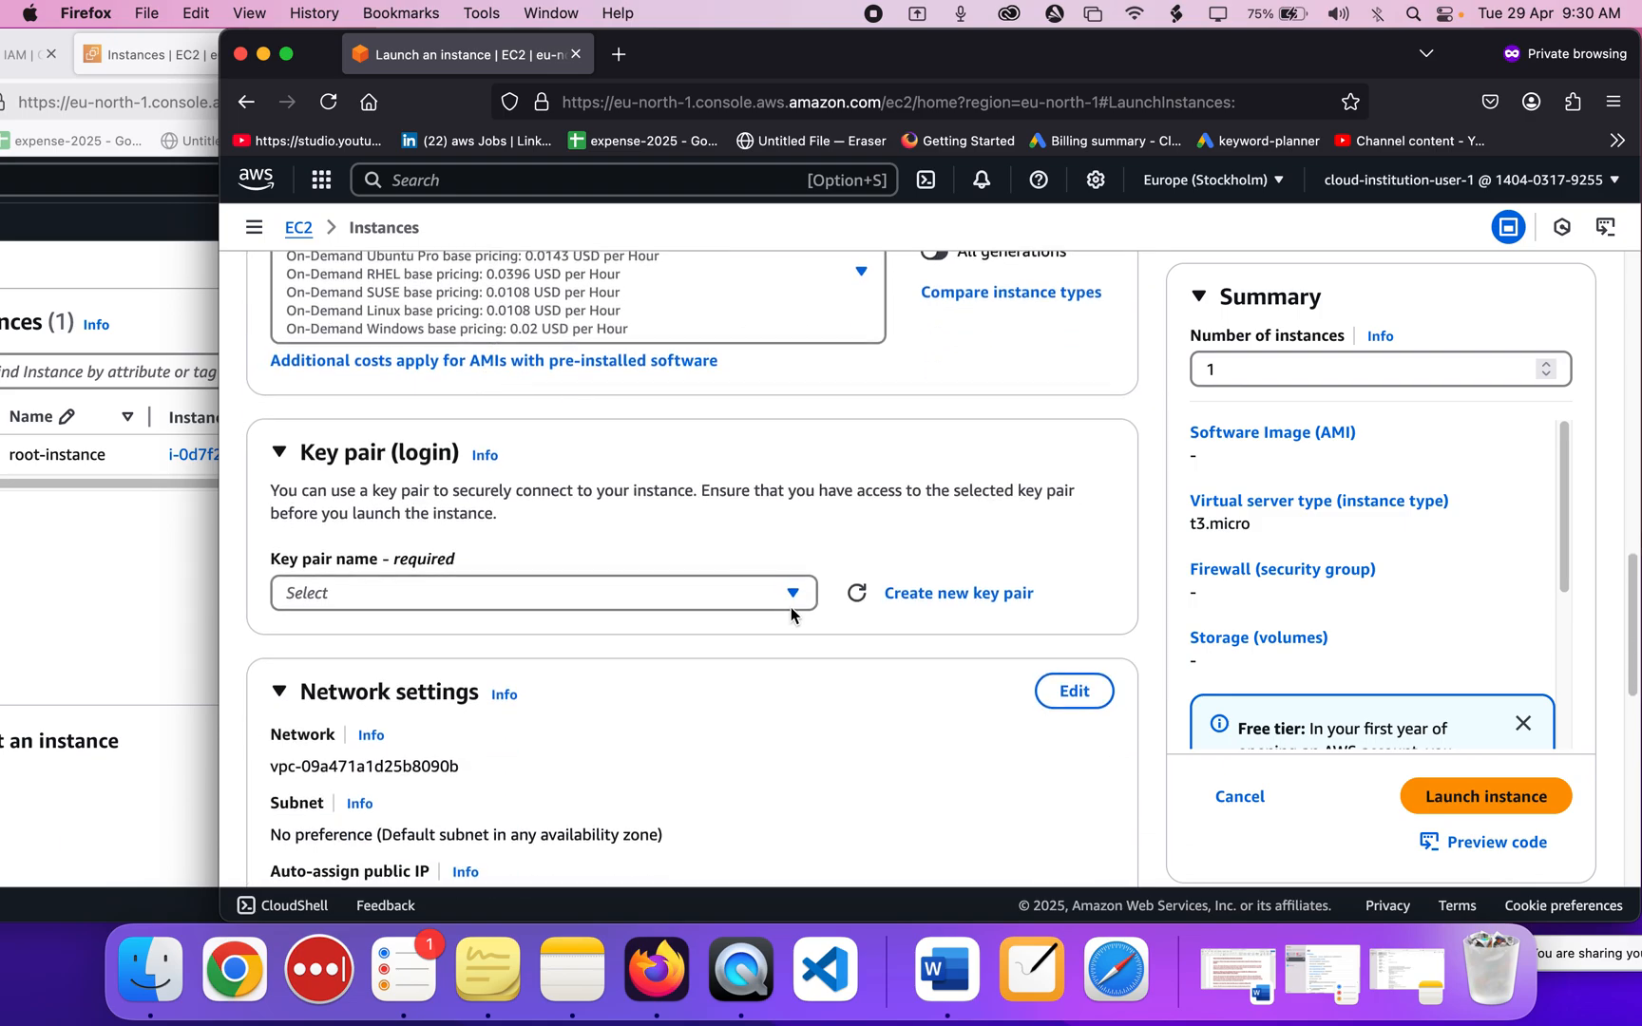
Proceed without a key pair, review the Amazon Linux 2023 t3.micro settings, and launch.
left_click(793, 594)
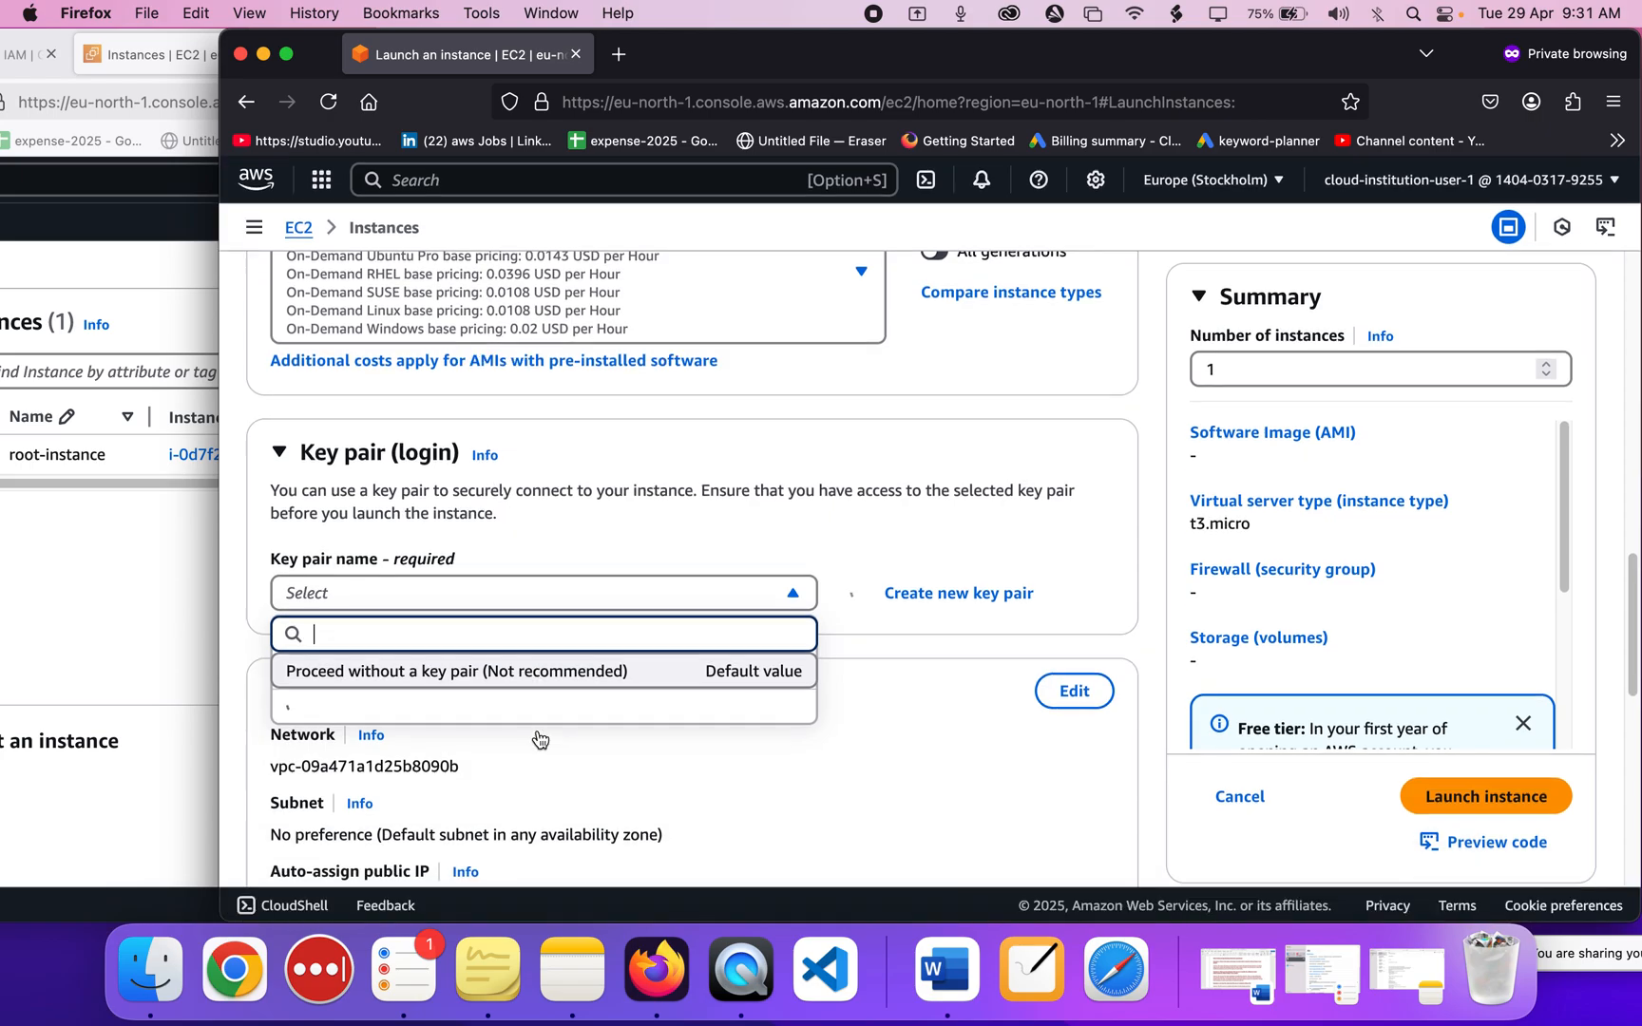
left_click(538, 671)
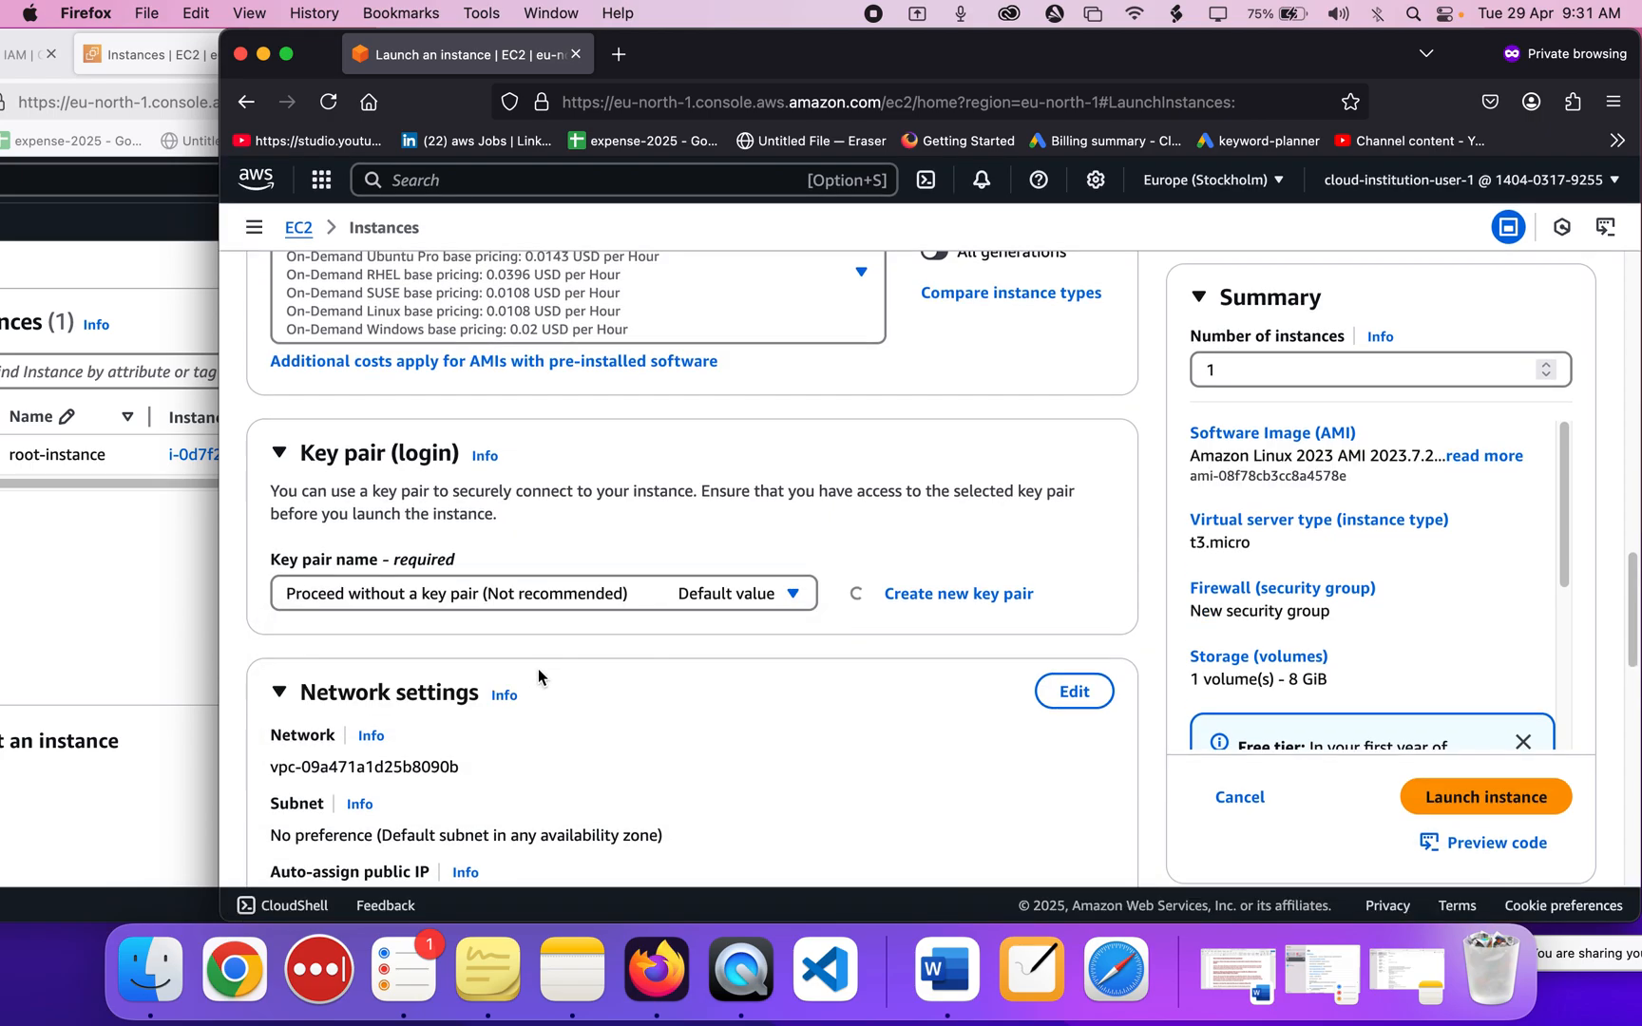
scroll(913, 646, "down", 5)
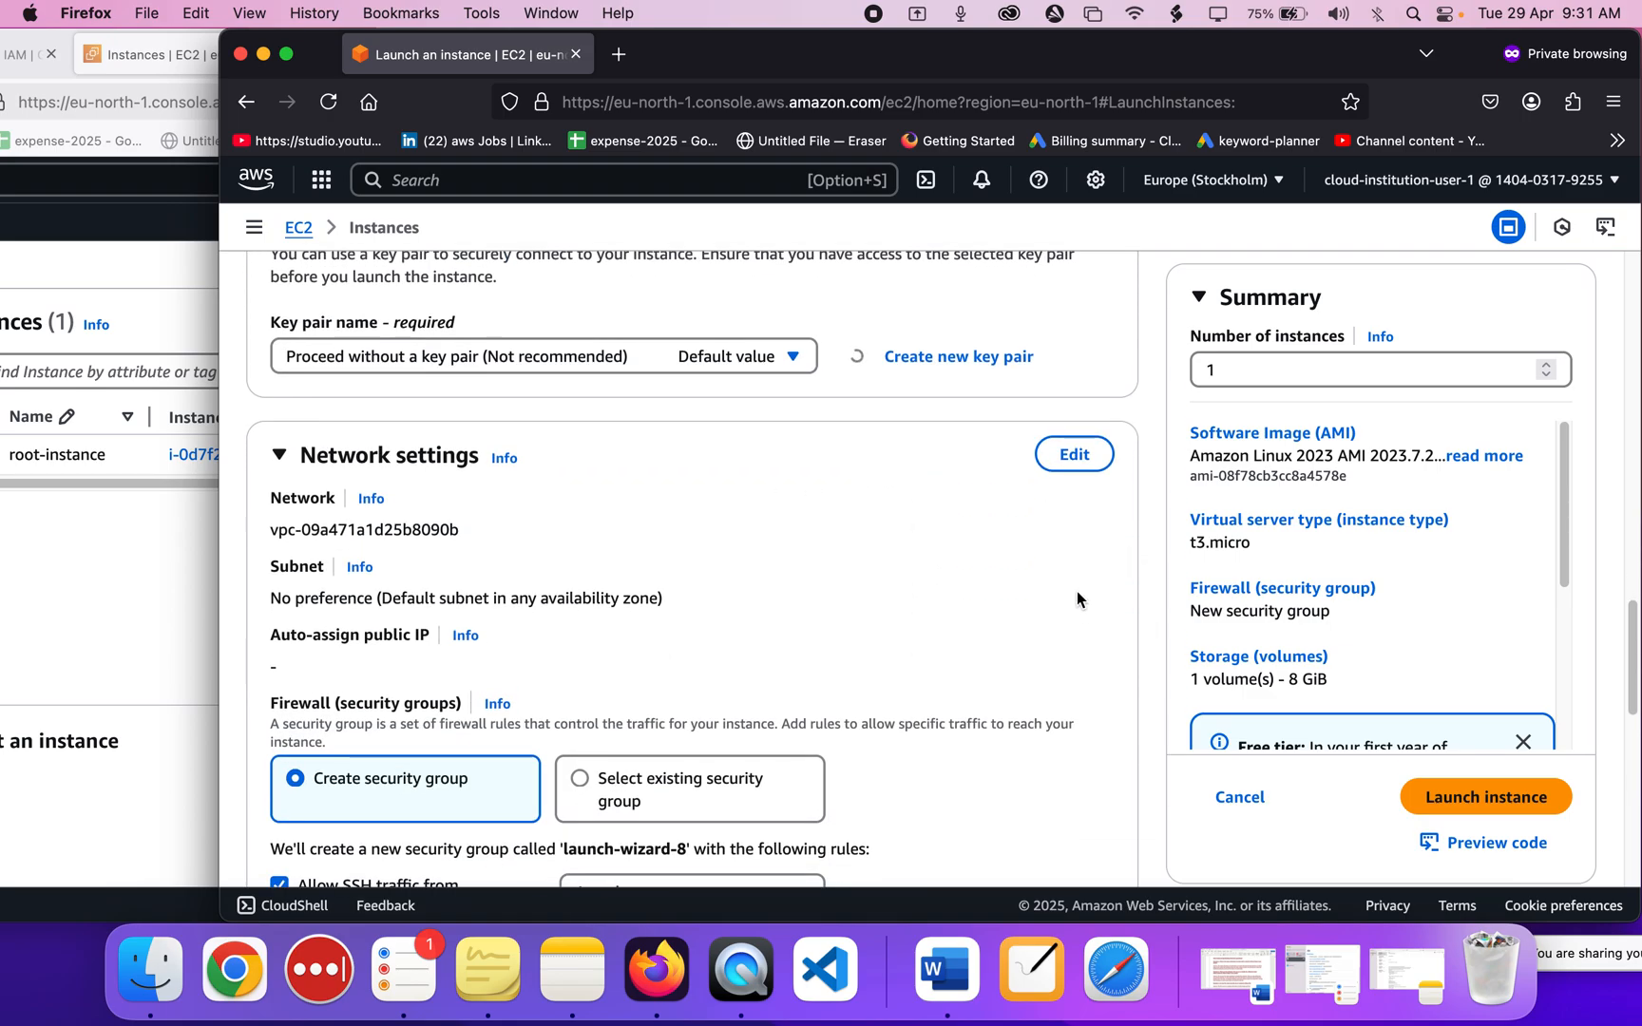
scroll(821, 525, "up", 5)
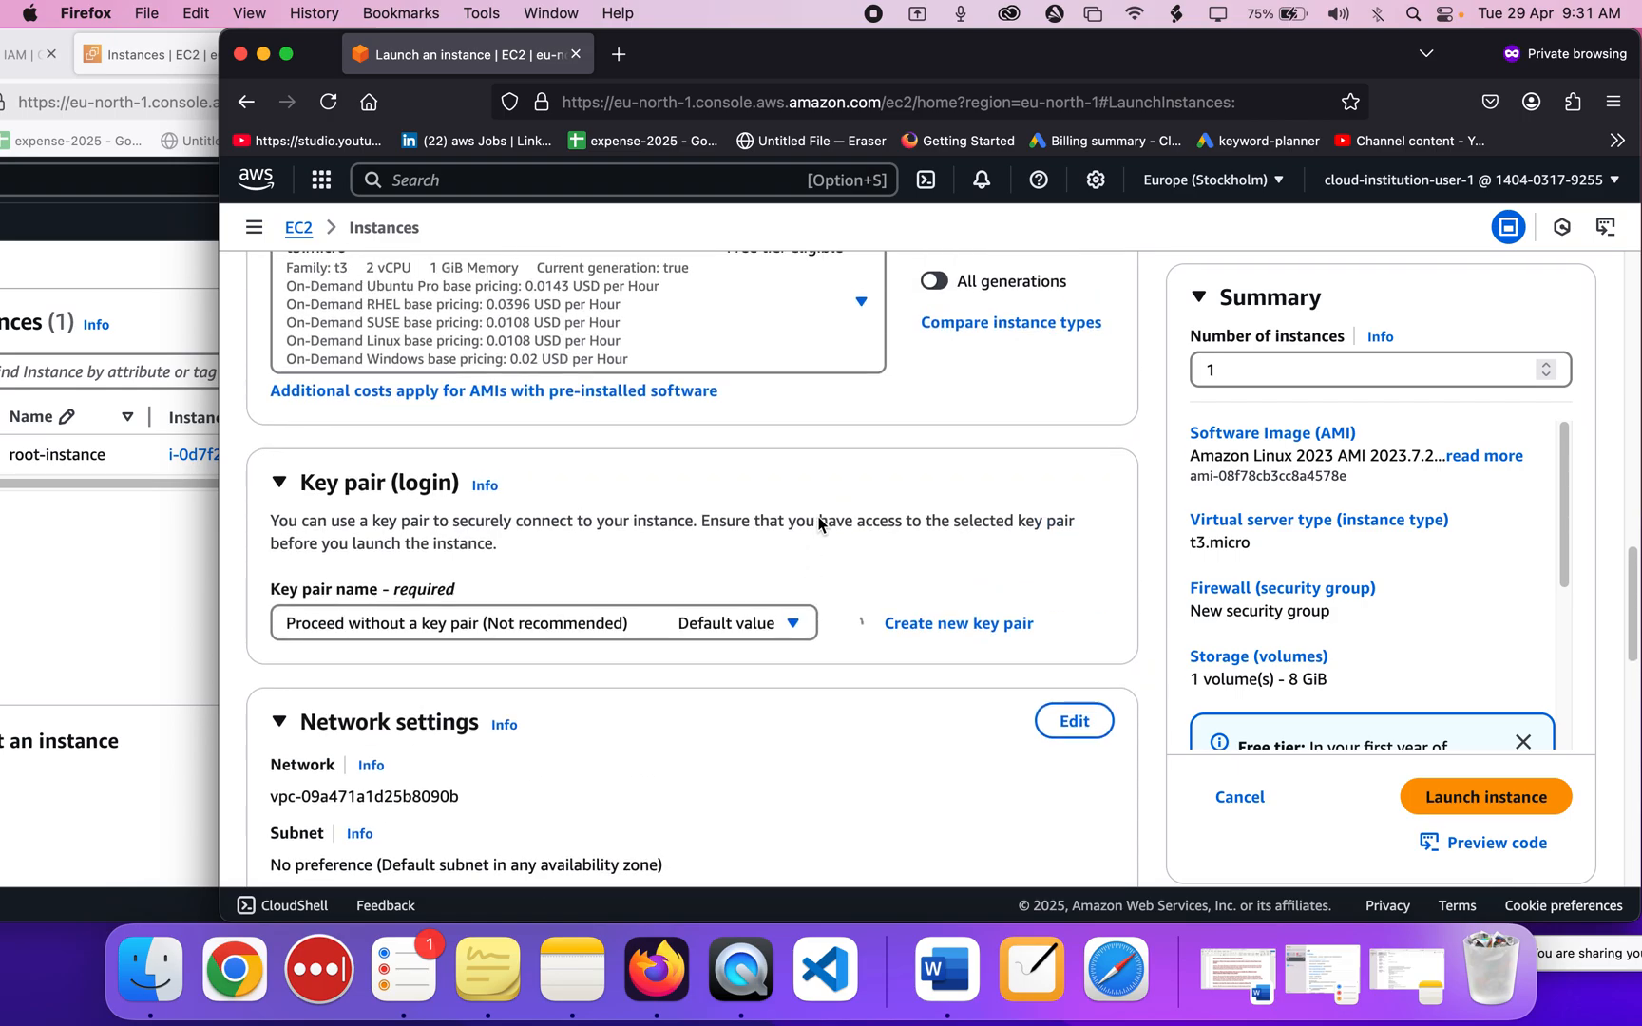
scroll(821, 524, "up", 5)
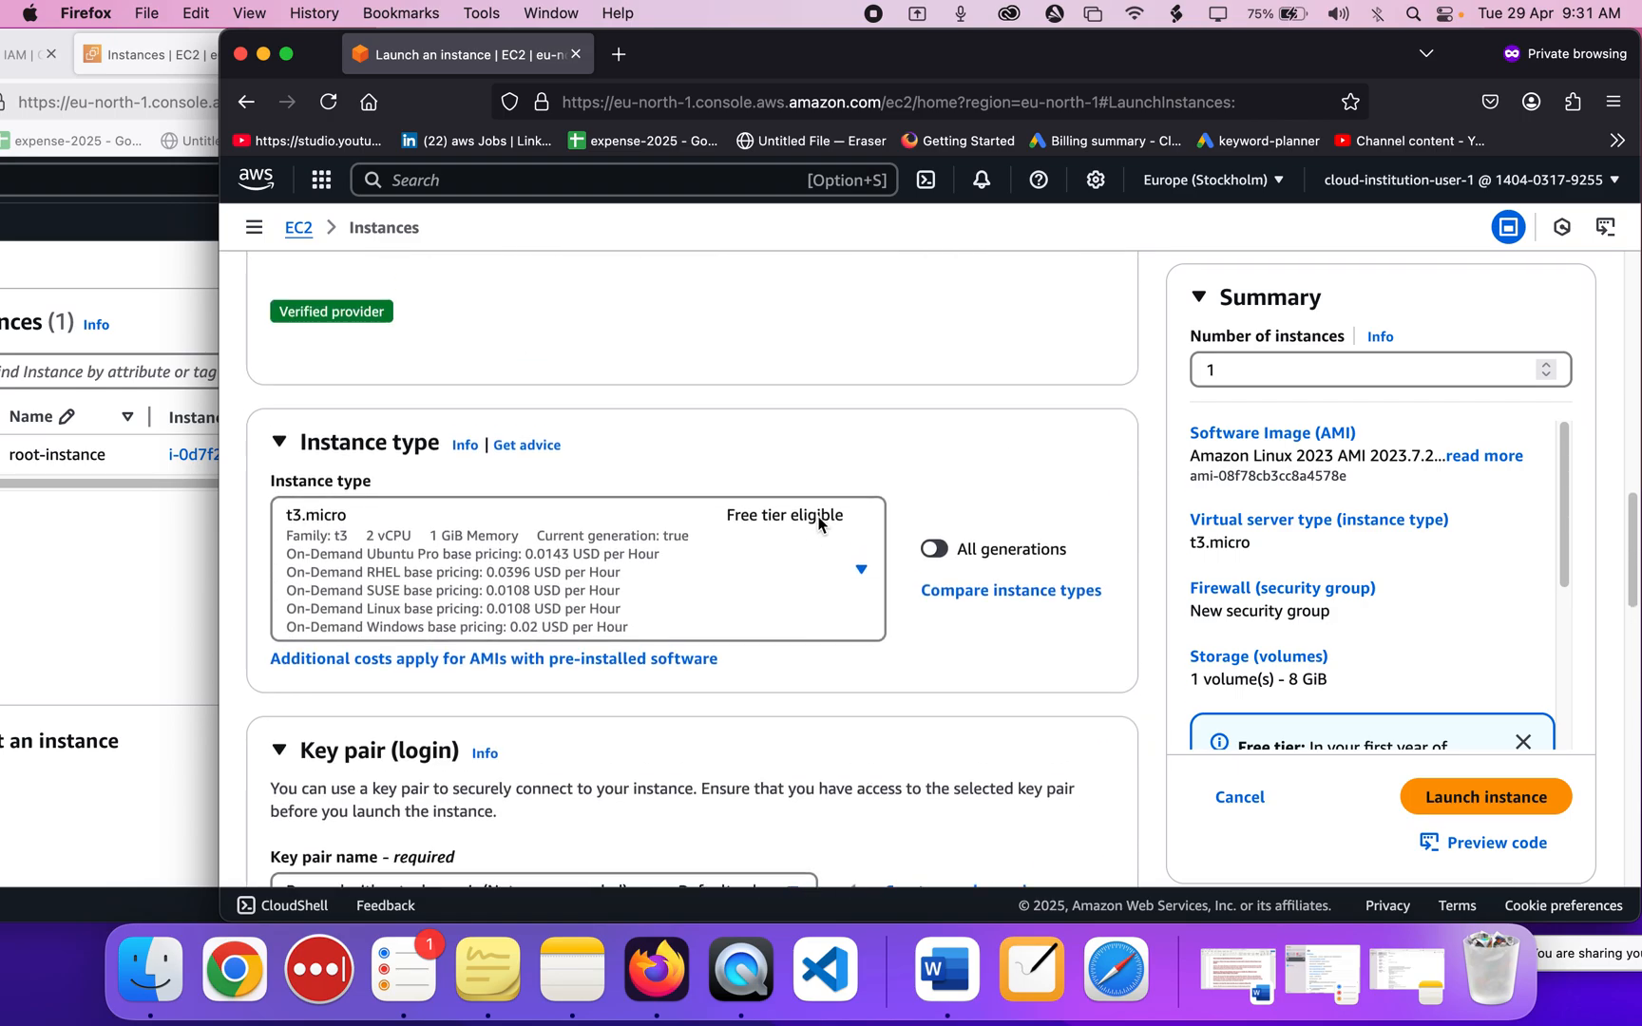
scroll(819, 522, "up", 8)
scroll(820, 525, "down", 20)
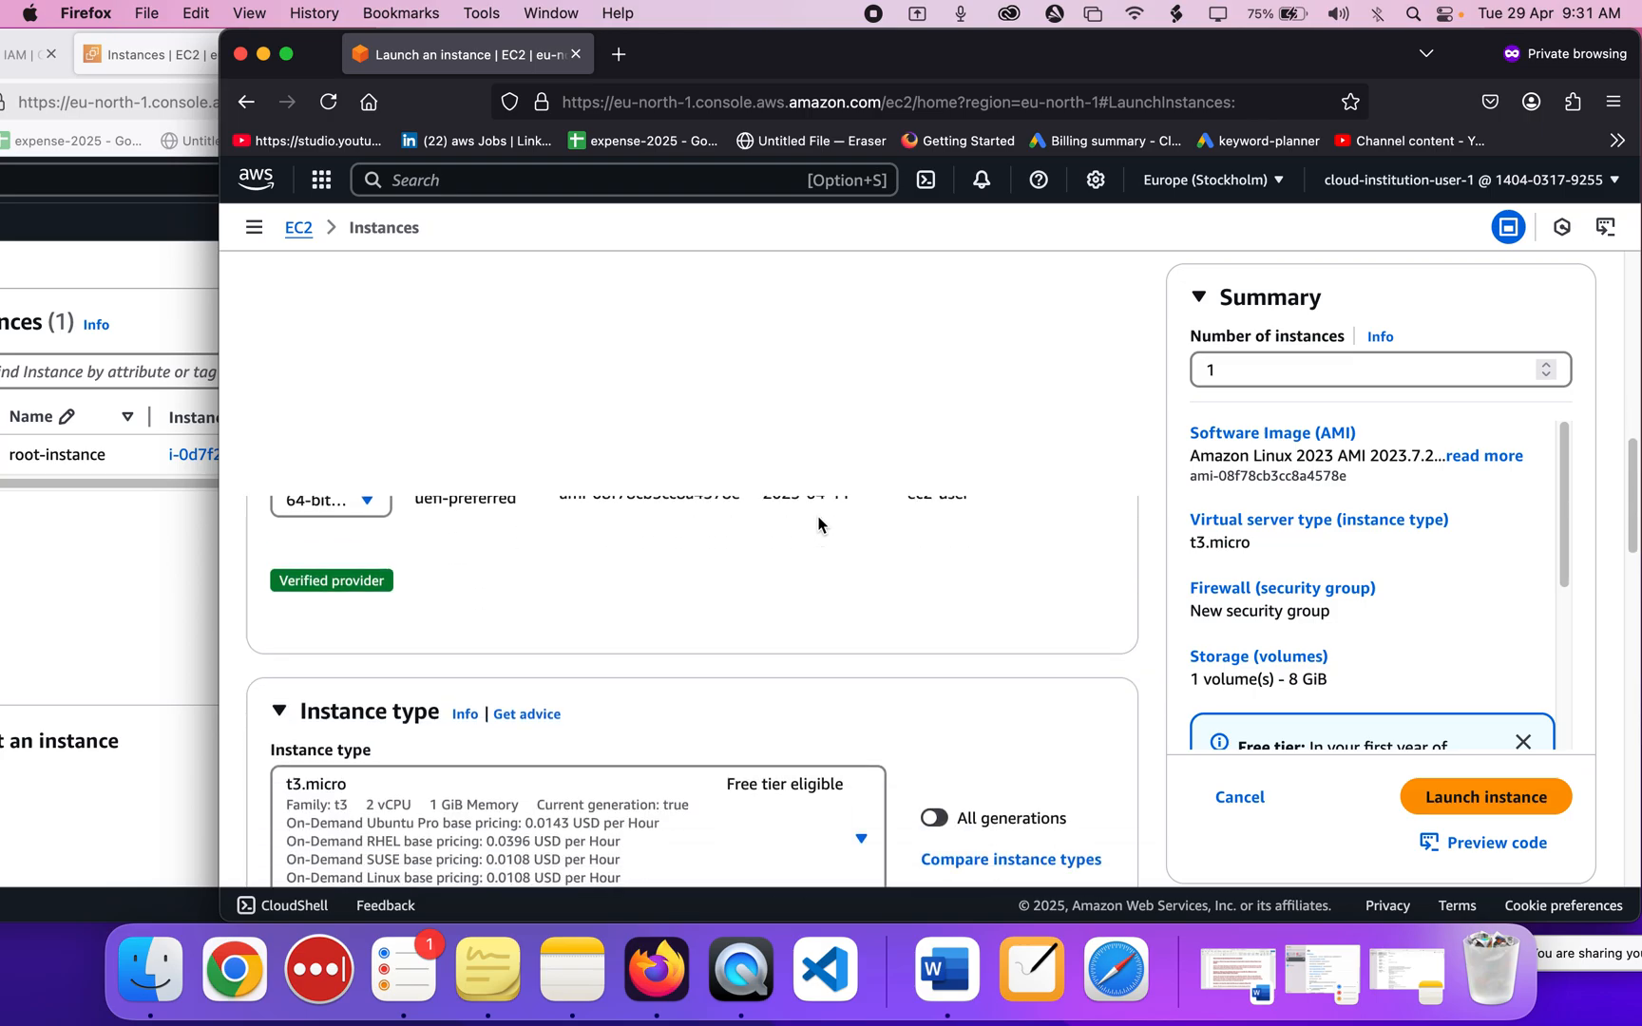
scroll(819, 524, "down", 10)
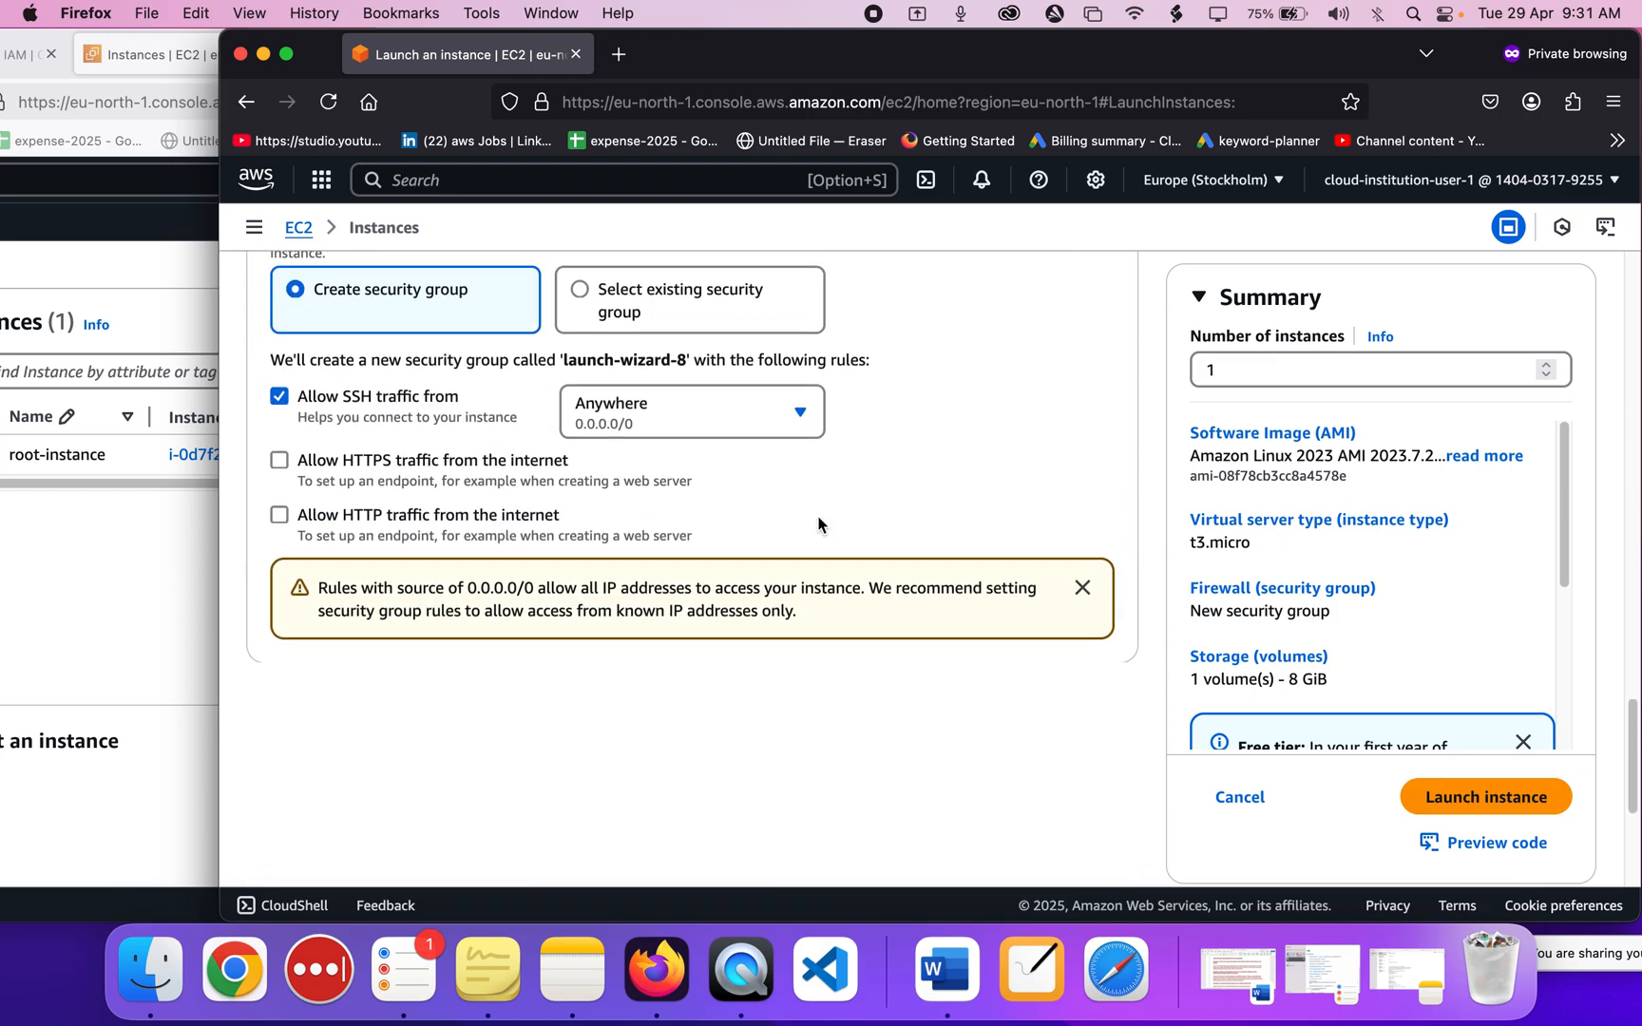
scroll(819, 525, "up", 1)
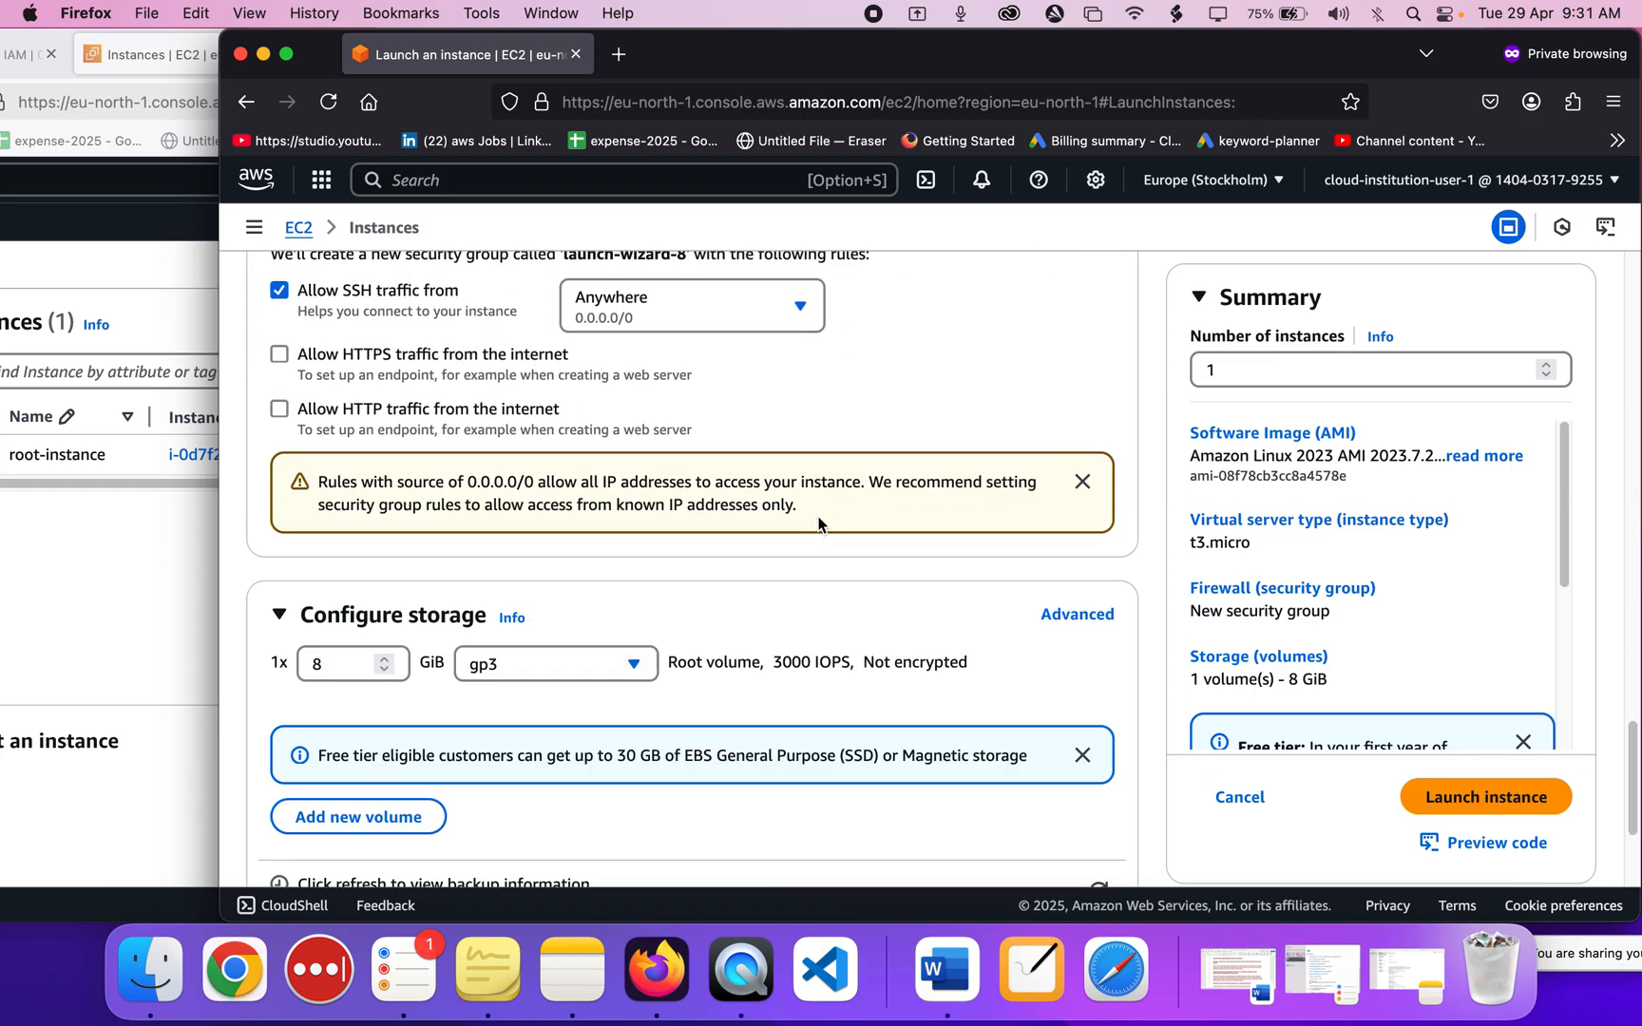
scroll(819, 524, "down", 5)
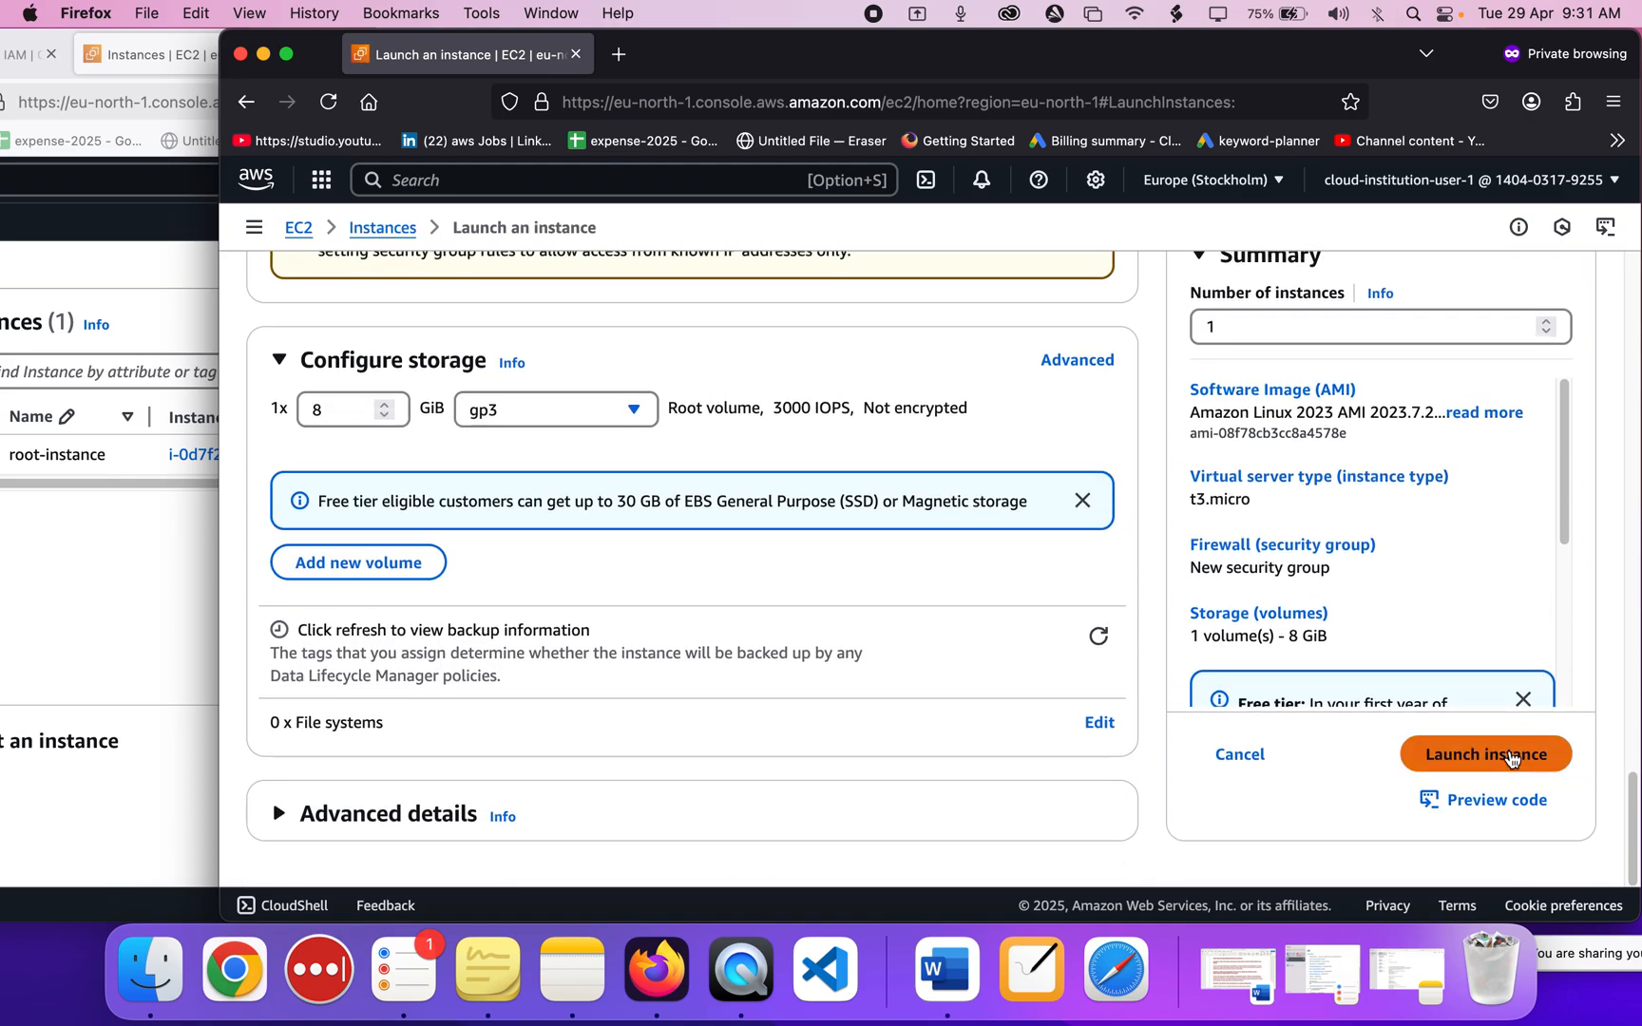
left_click(1512, 757)
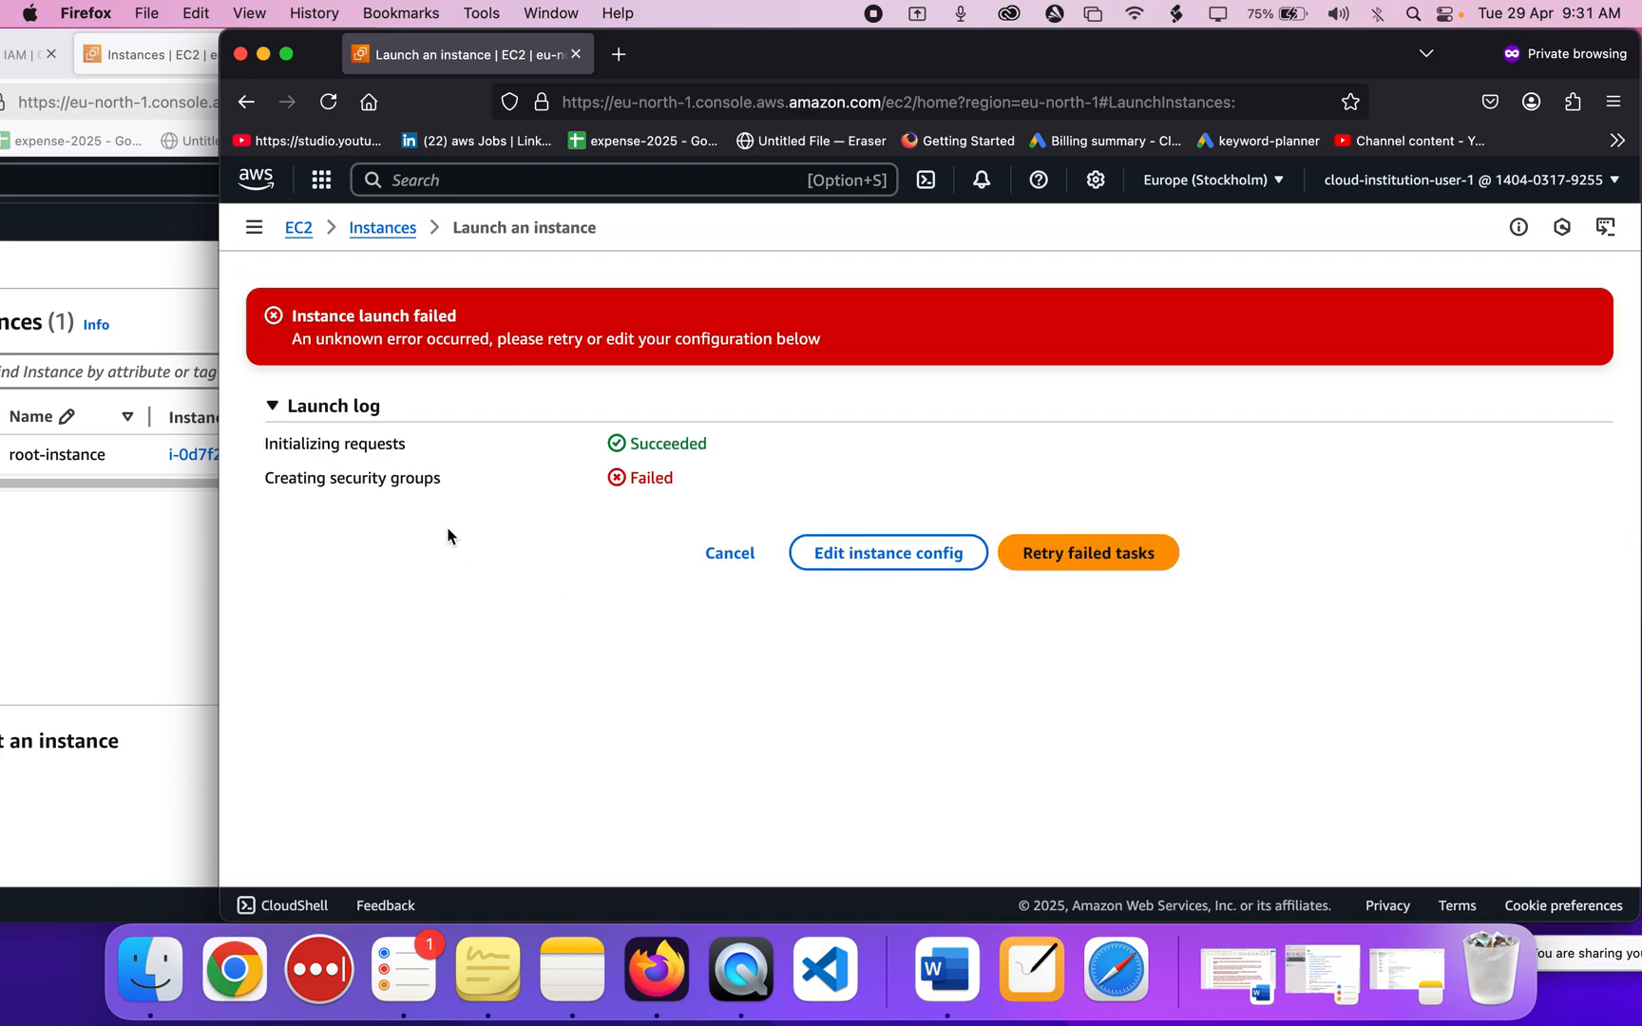
Bring the EC2 Instances window forward and move it to the right.
left_click(146, 603)
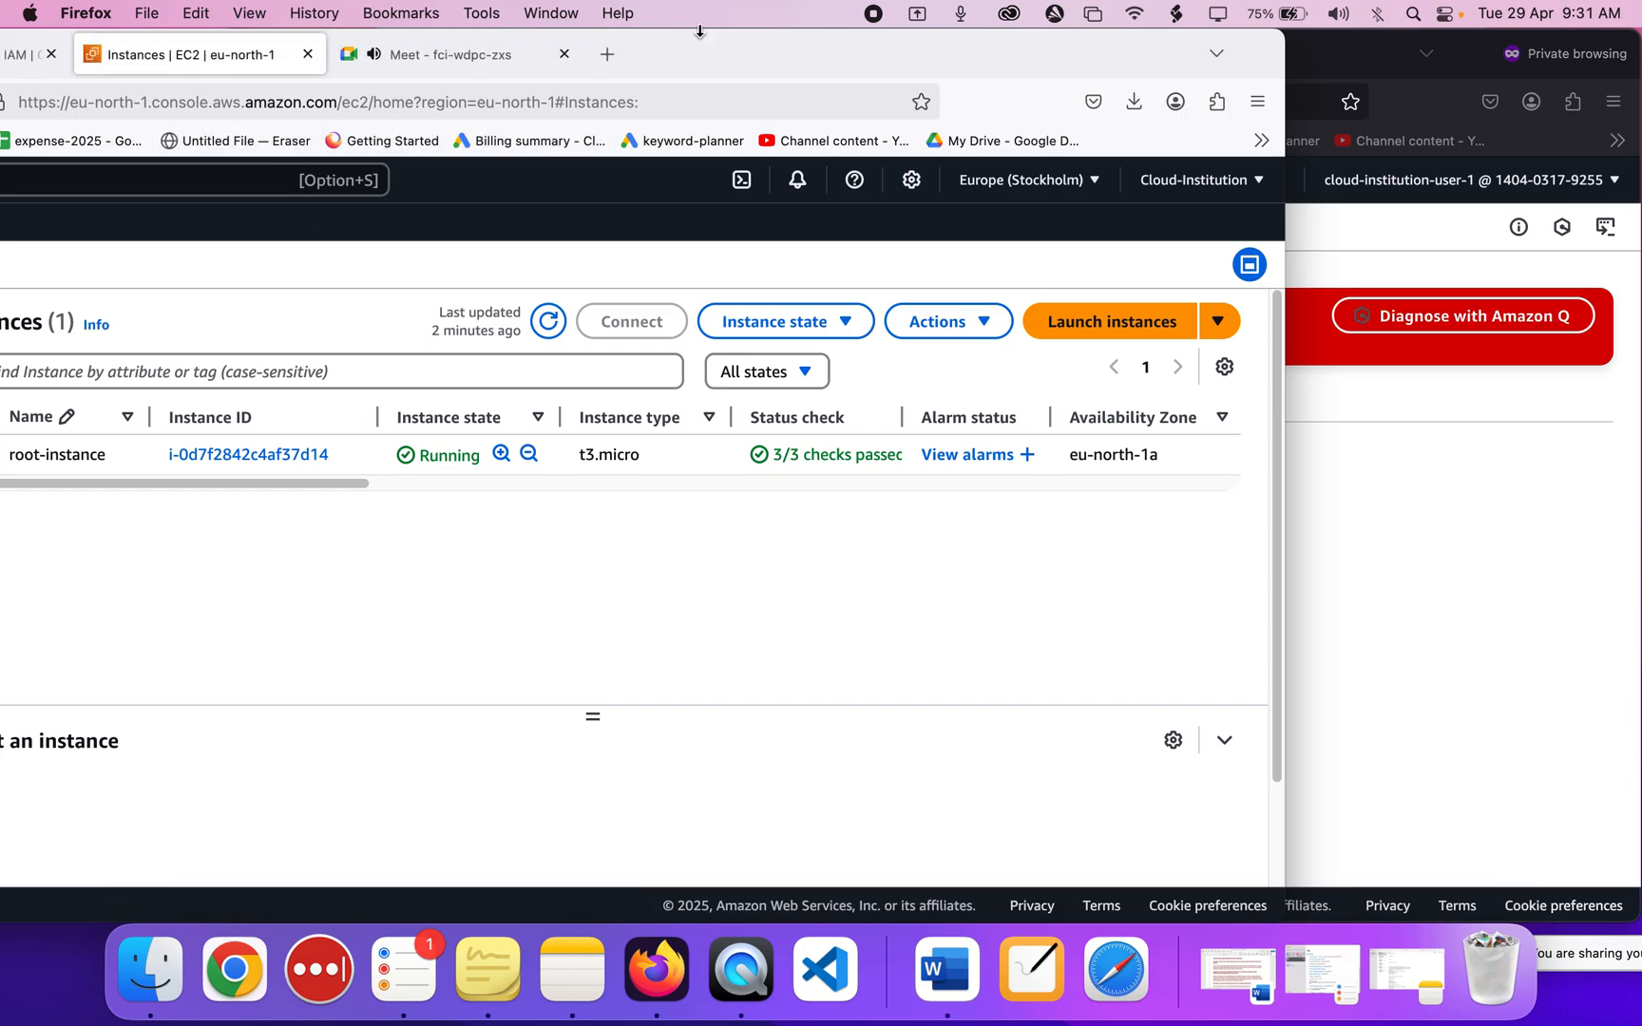
left_click_drag(711, 64, 869, 79)
Check the IAM user's attached permissions policies.
left_click(133, 67)
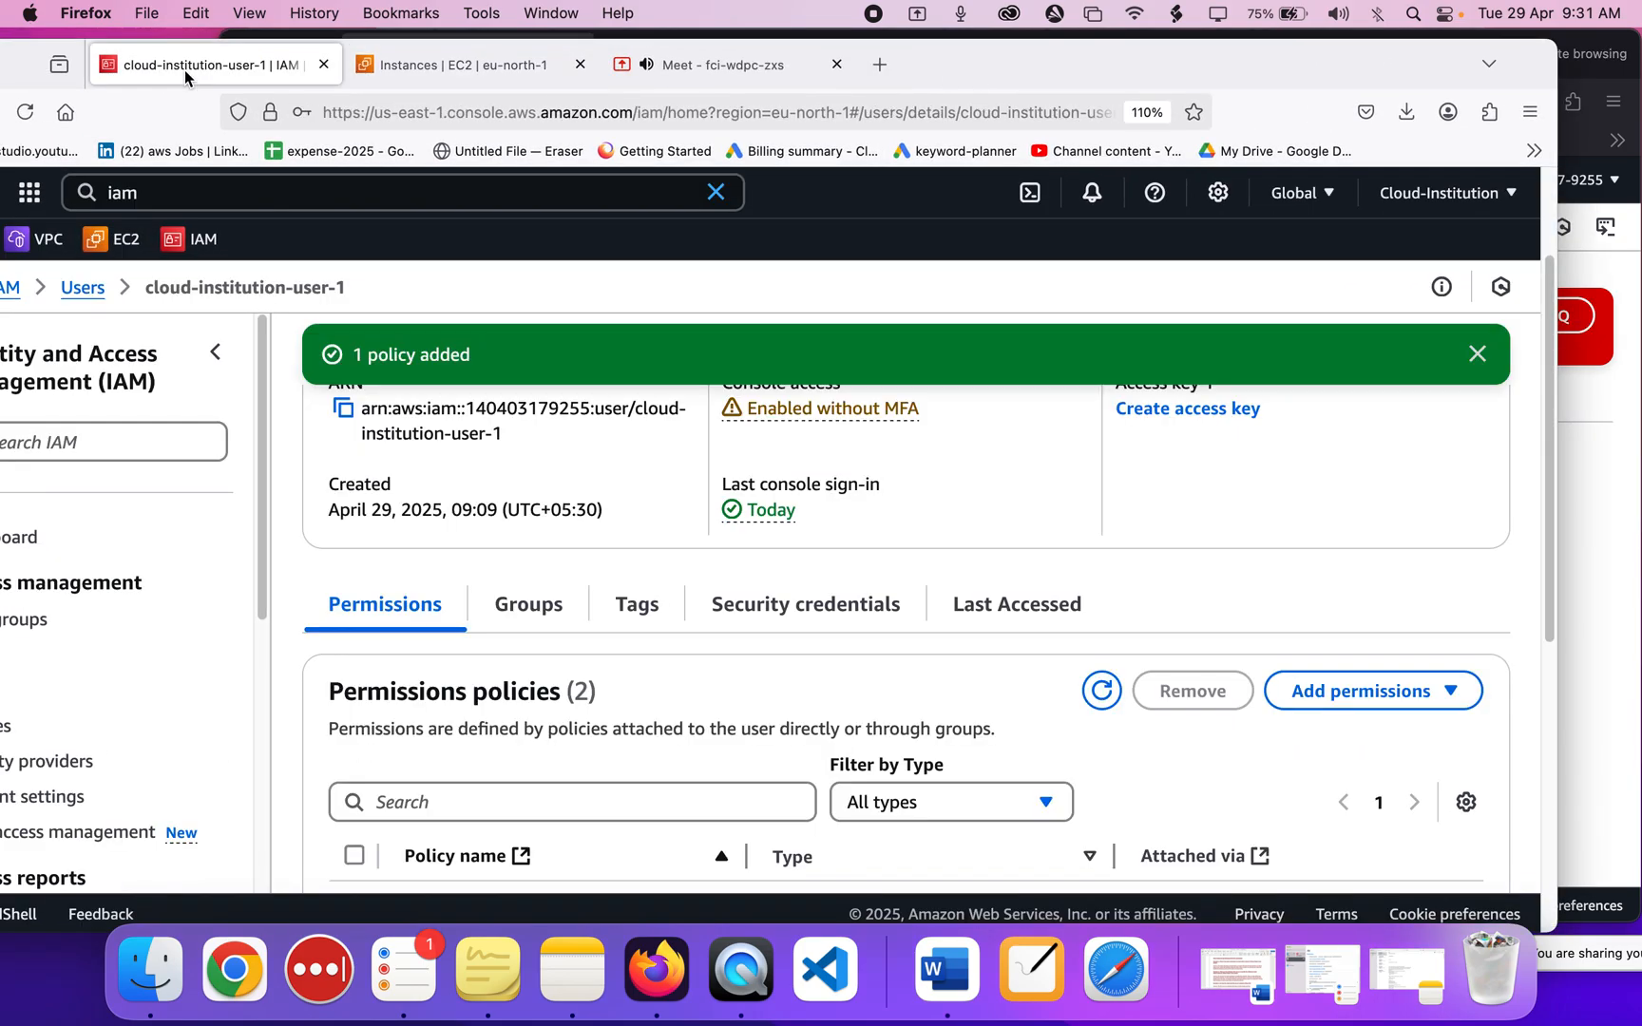
scroll(675, 671, "down", 3)
scroll(676, 670, "down", 2)
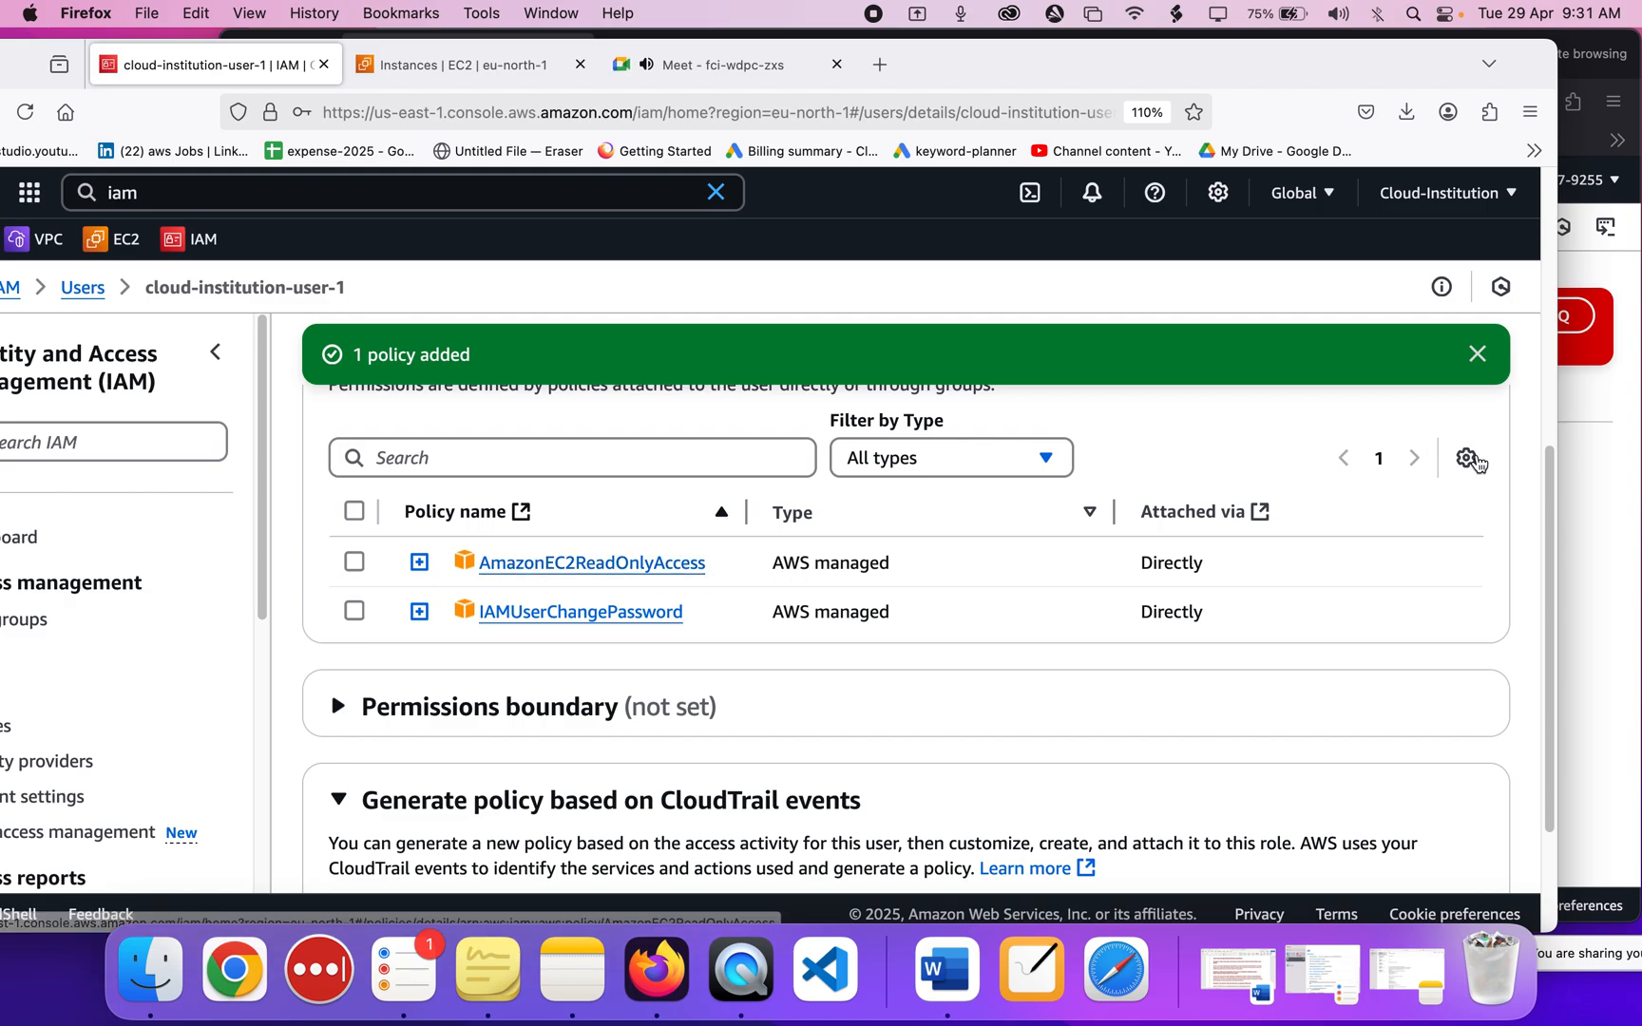
Reopen the failed launch's configuration form, then bring the IAM user page forward again.
left_click(1586, 504)
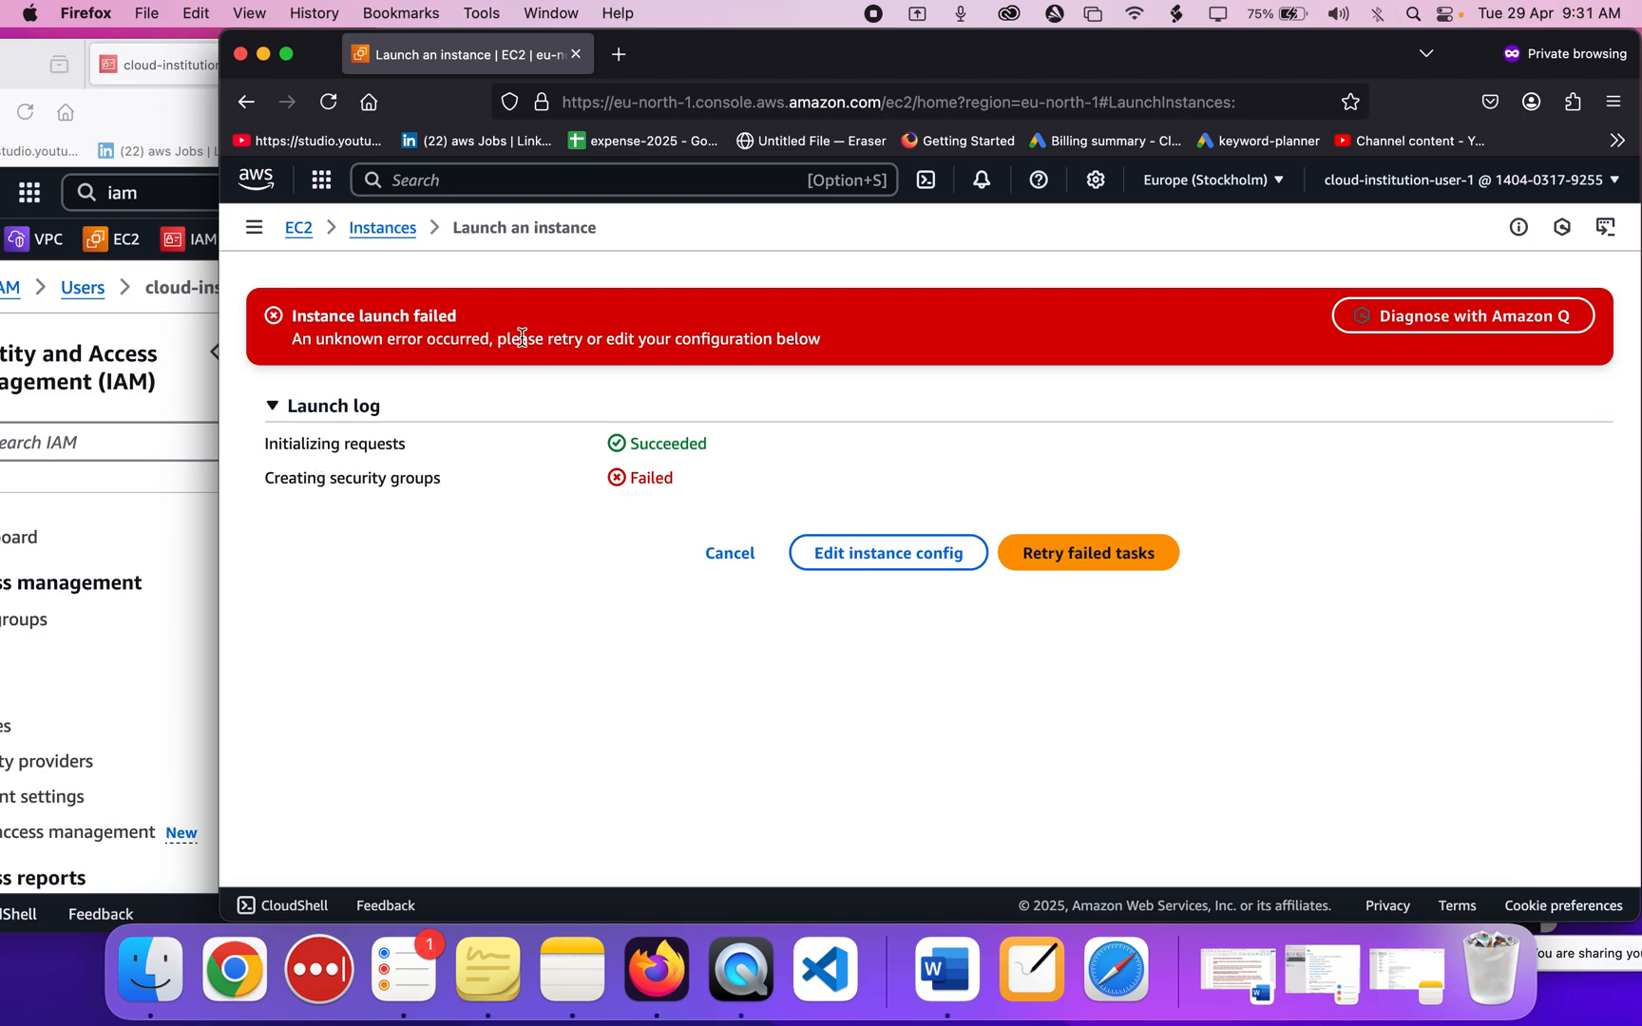
left_click(881, 567)
scroll(881, 570, "down", 15)
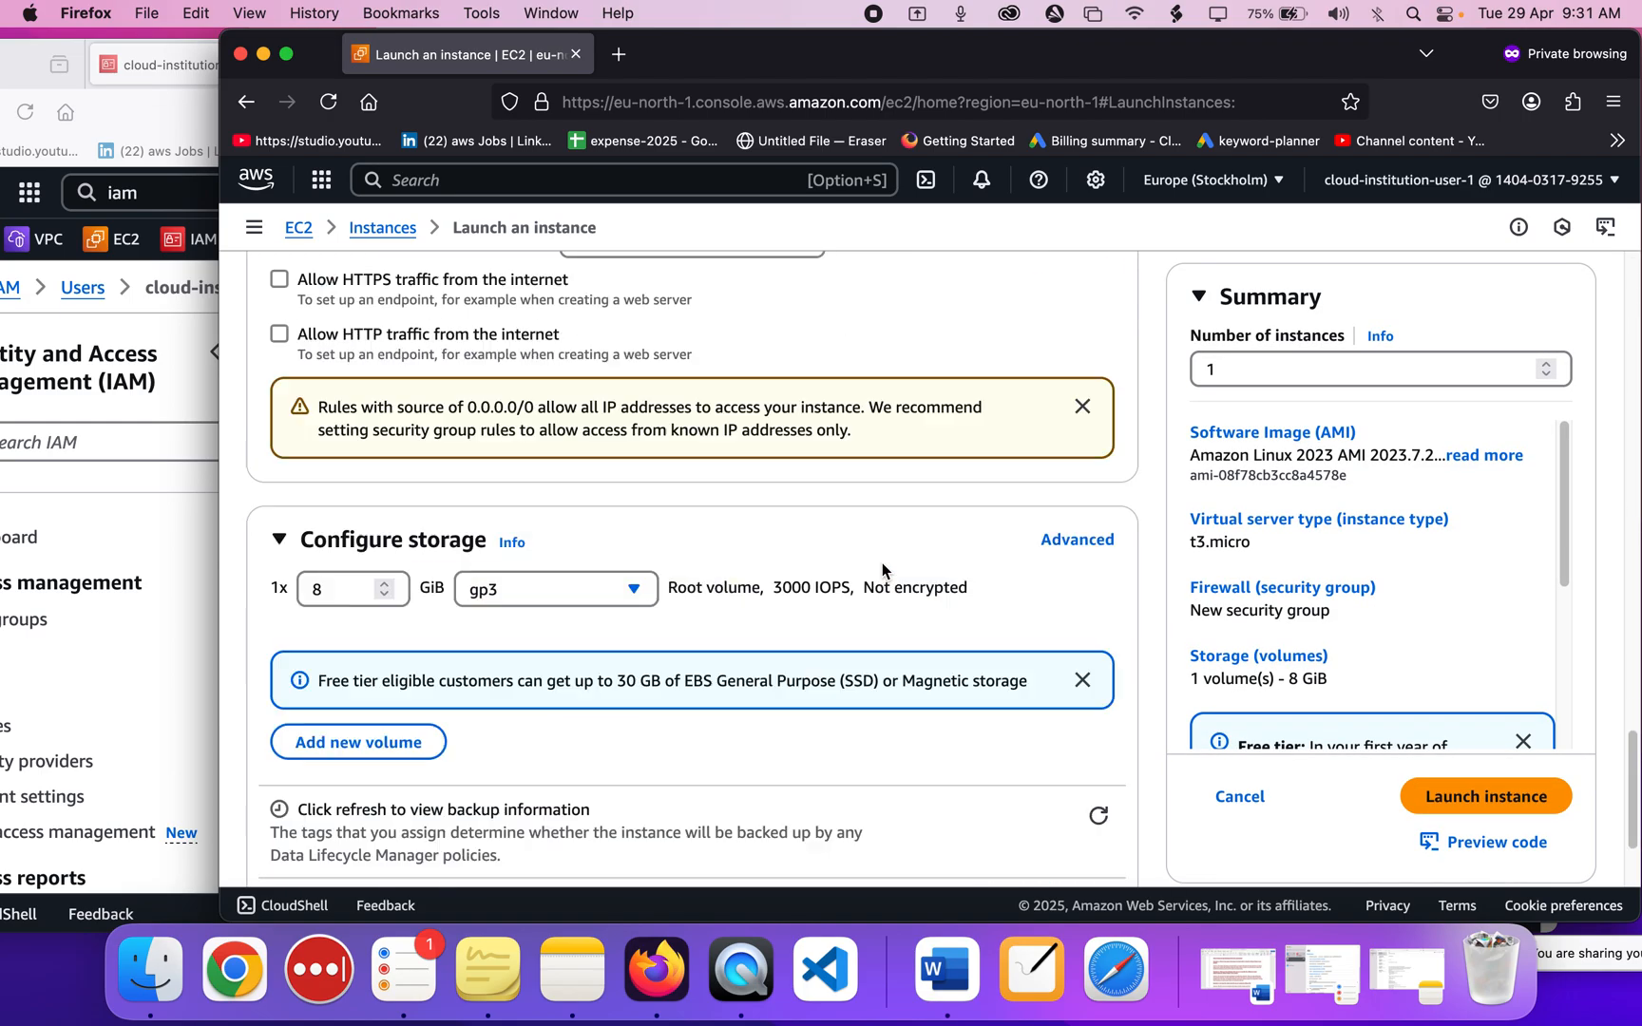
scroll(881, 570, "up", 8)
scroll(881, 564, "up", 10)
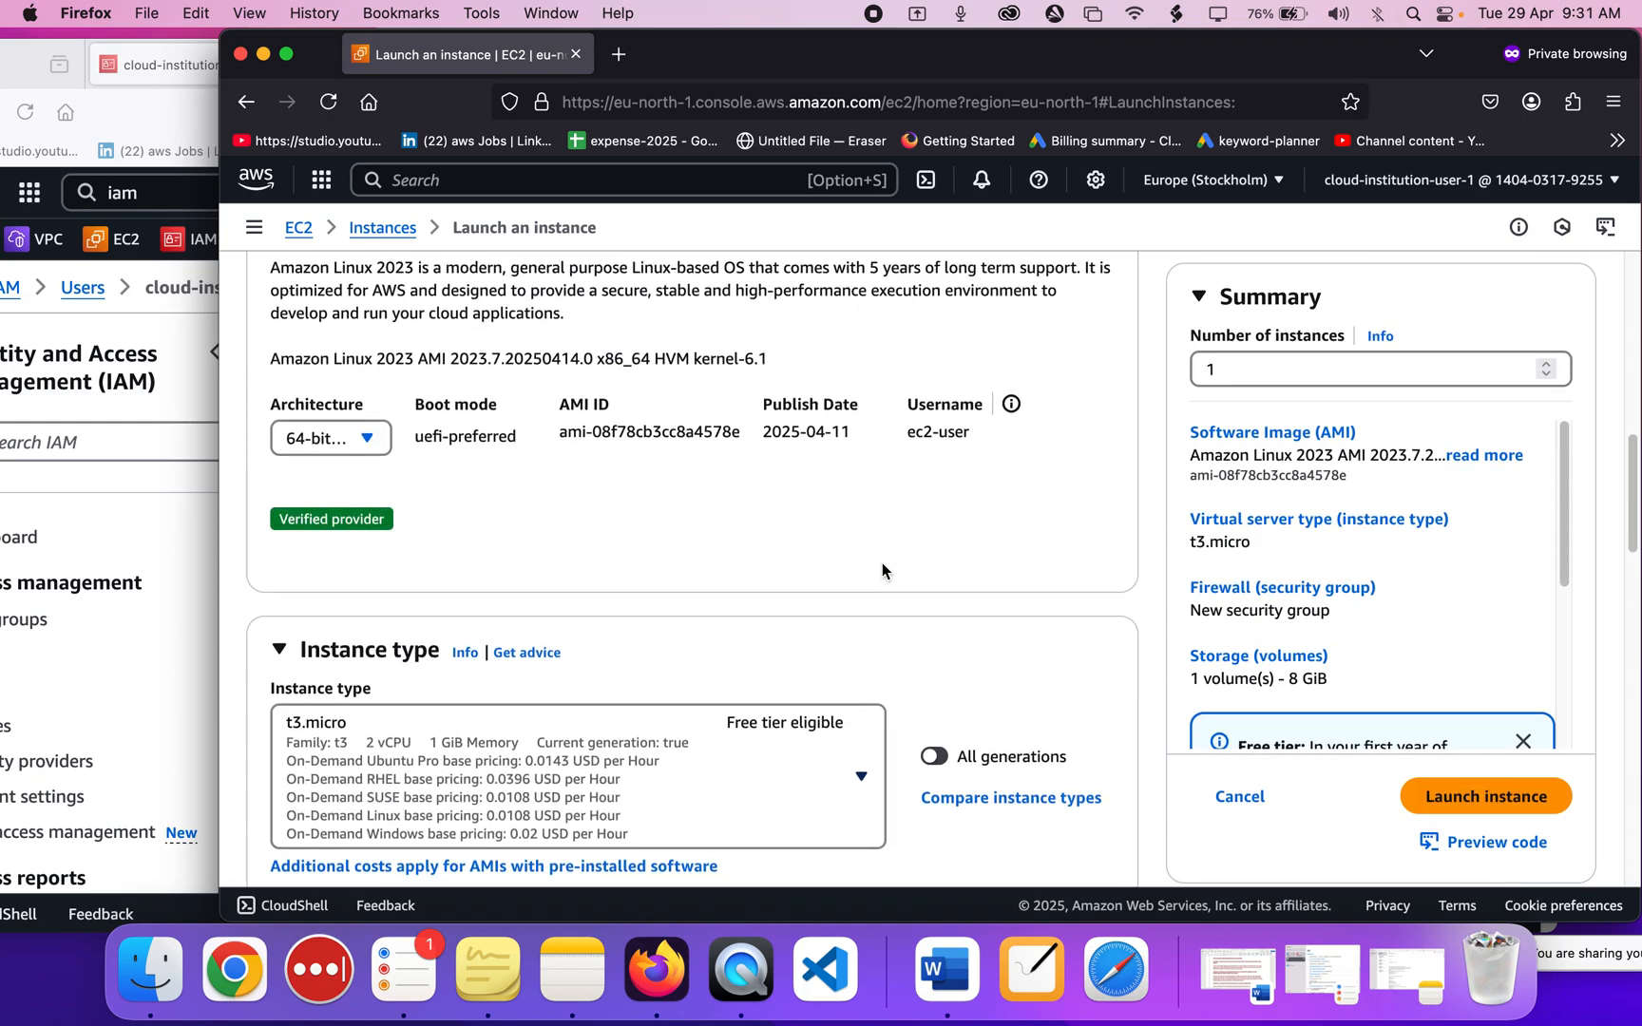
left_click(188, 553)
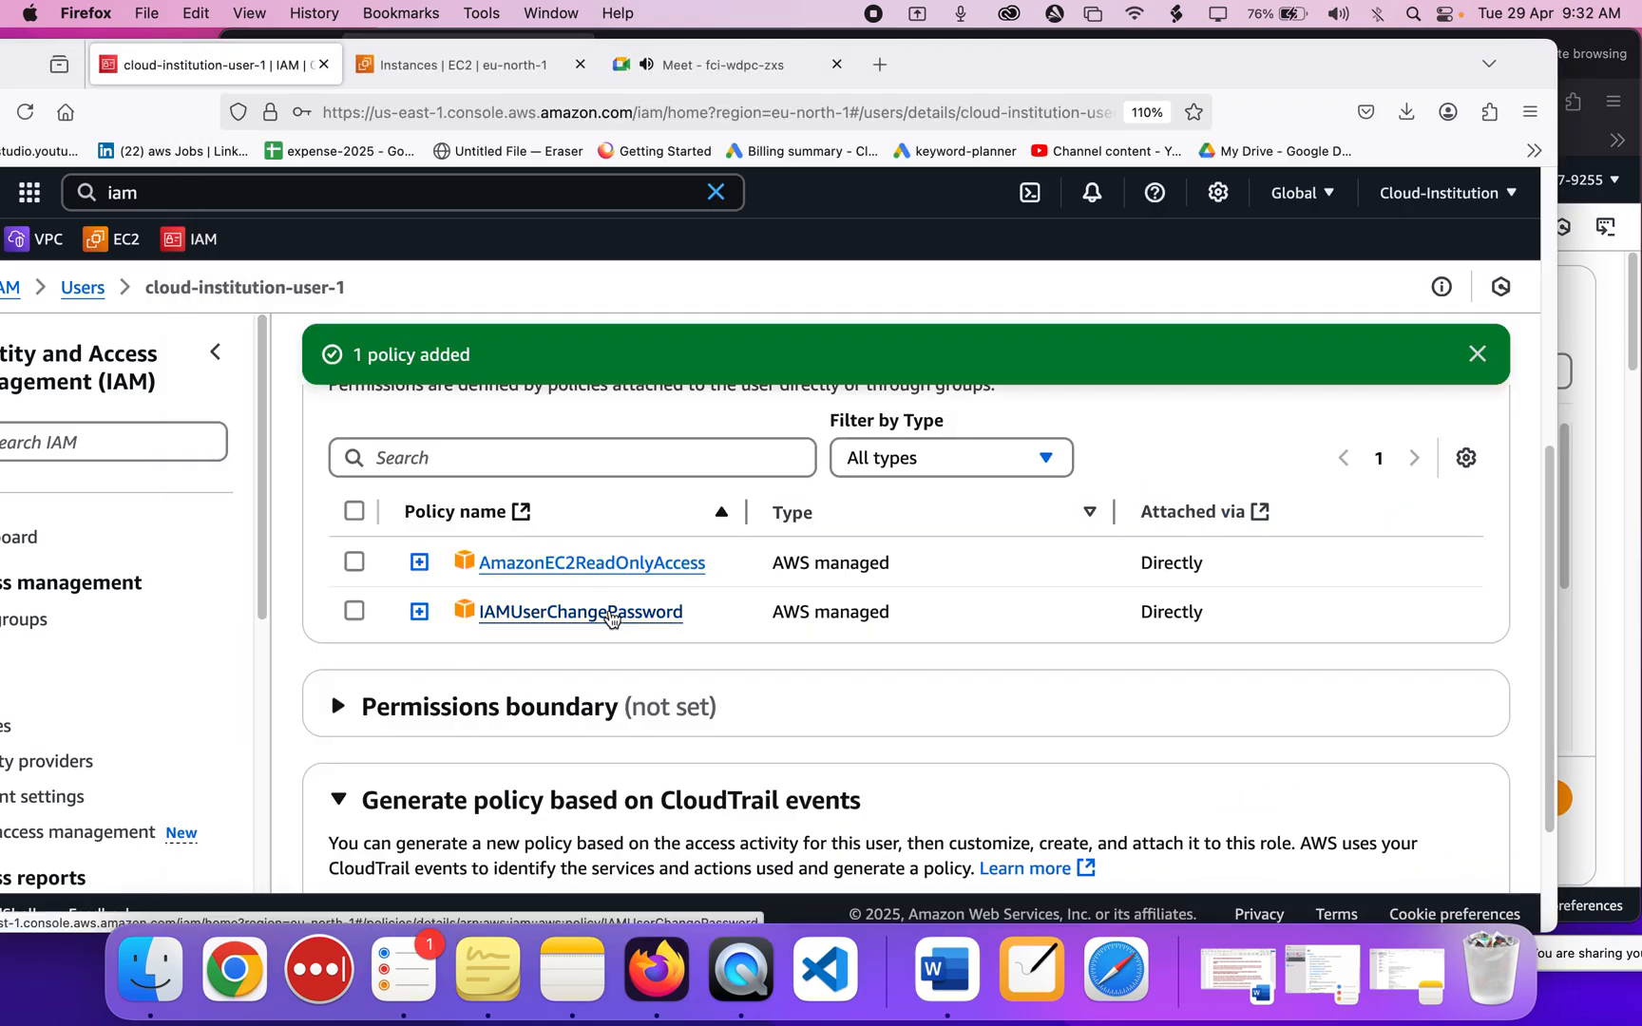
Start adding permissions to the IAM user by attaching policies directly.
scroll(611, 618, "up", 3)
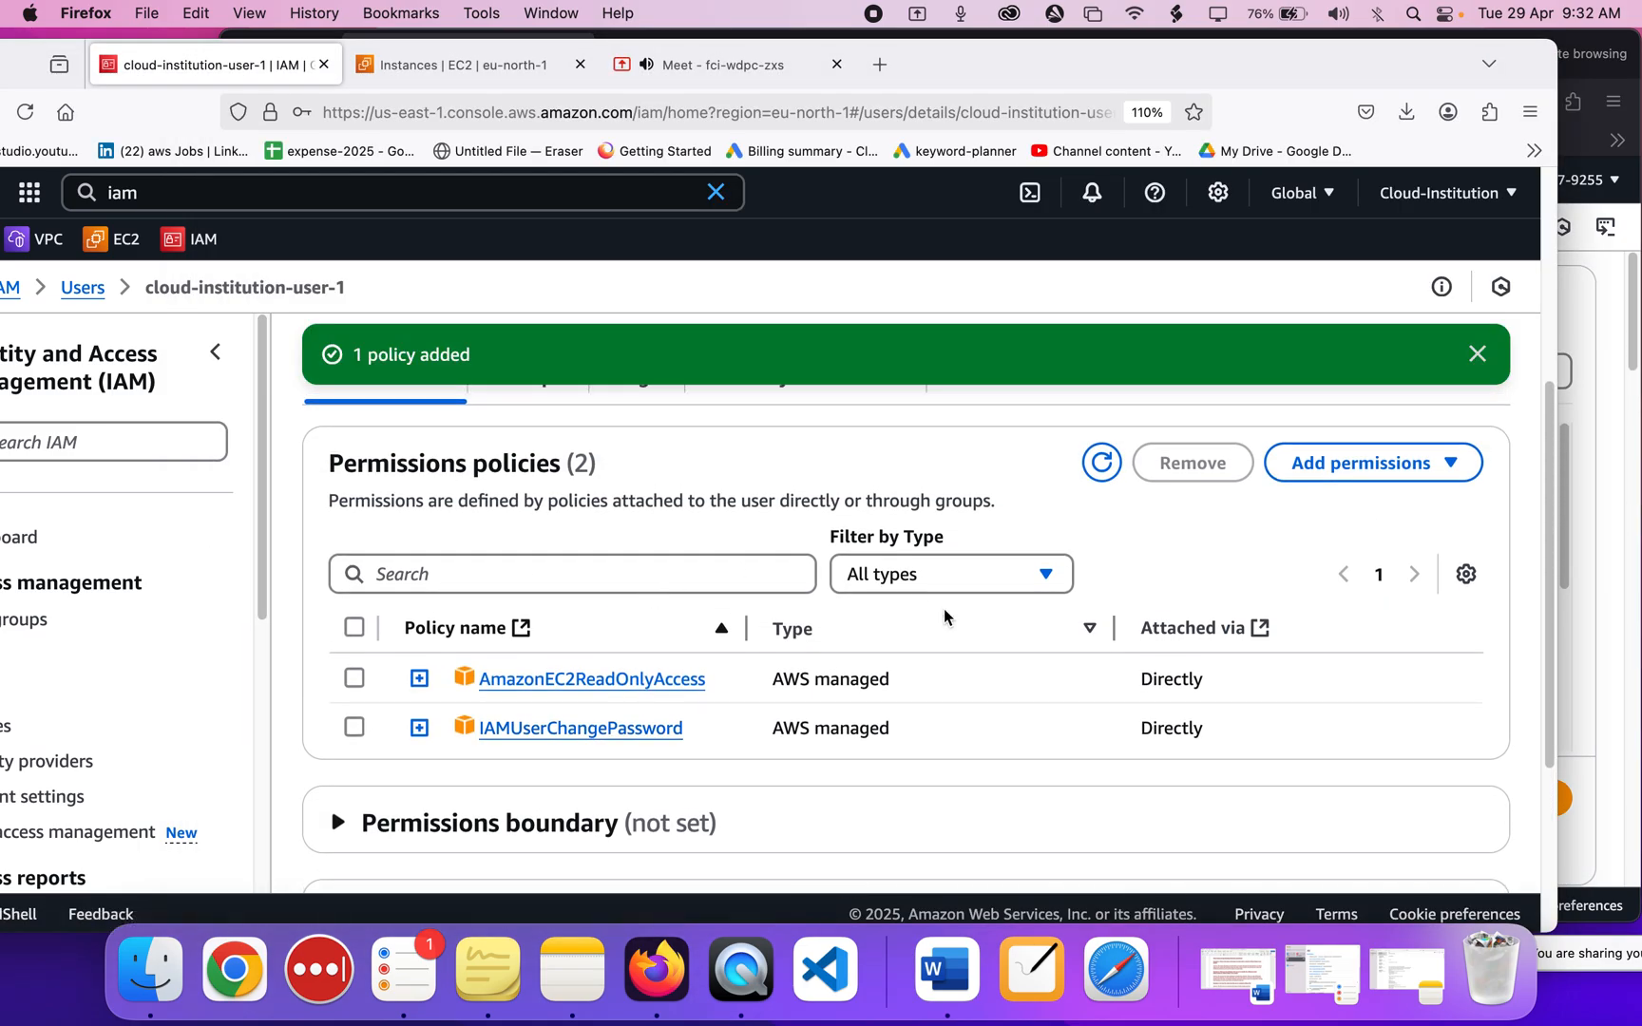
left_click(1331, 472)
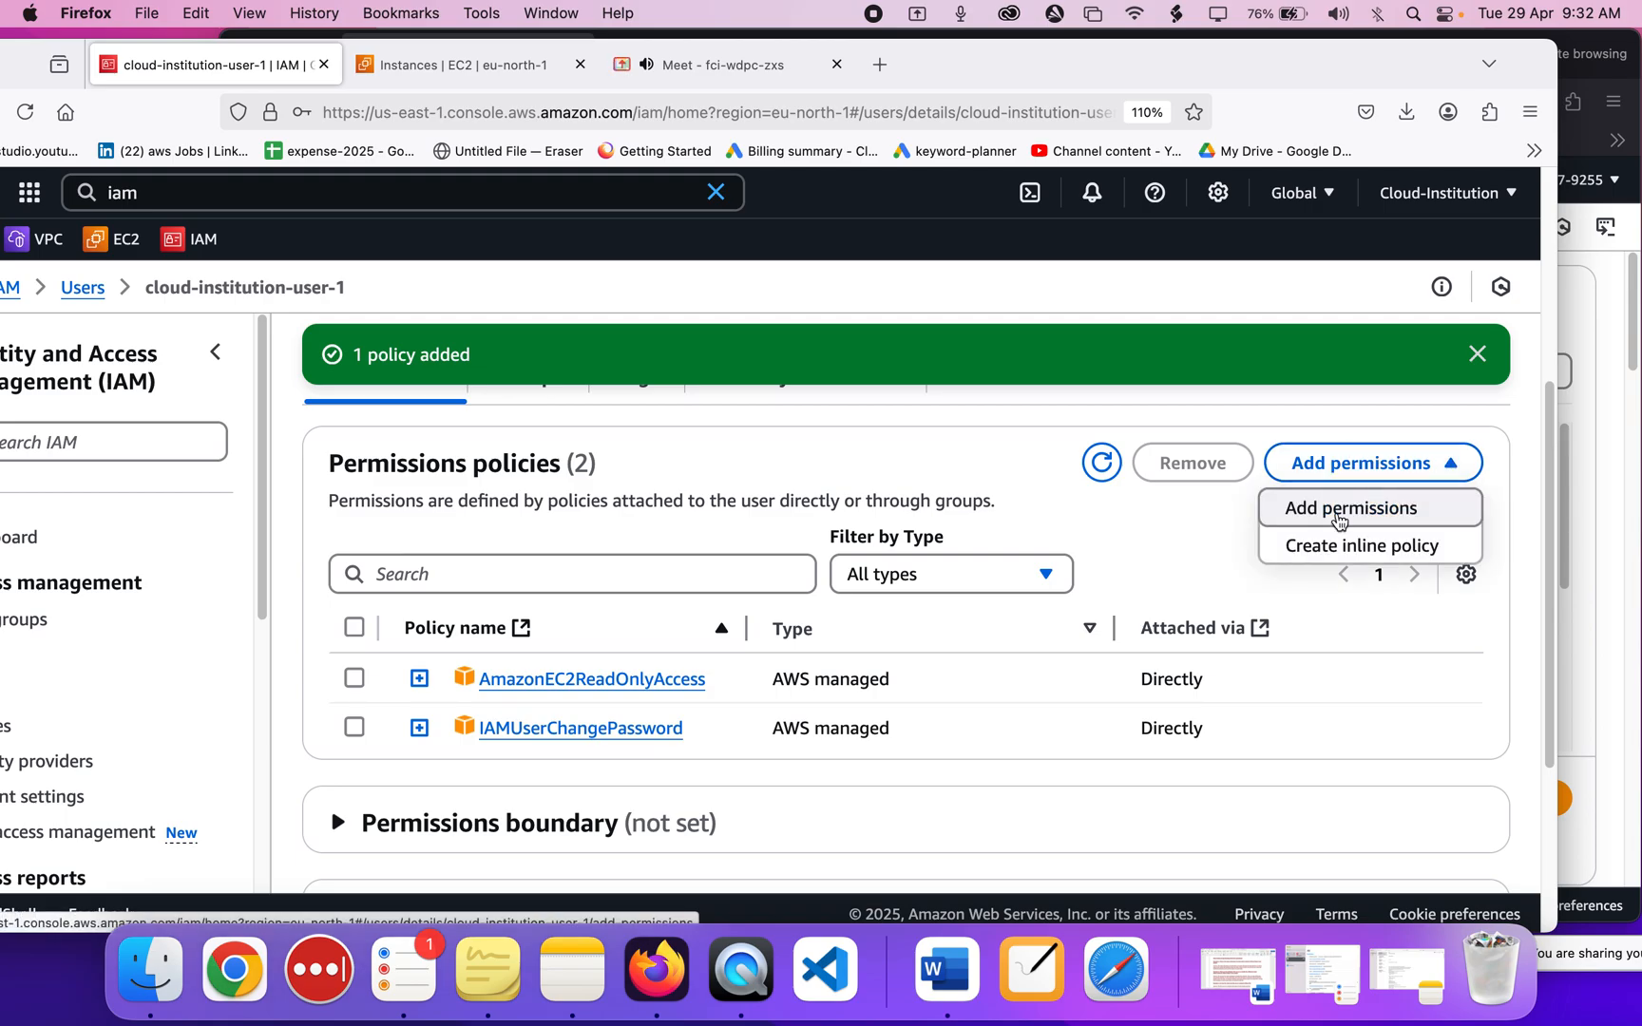
left_click(1338, 520)
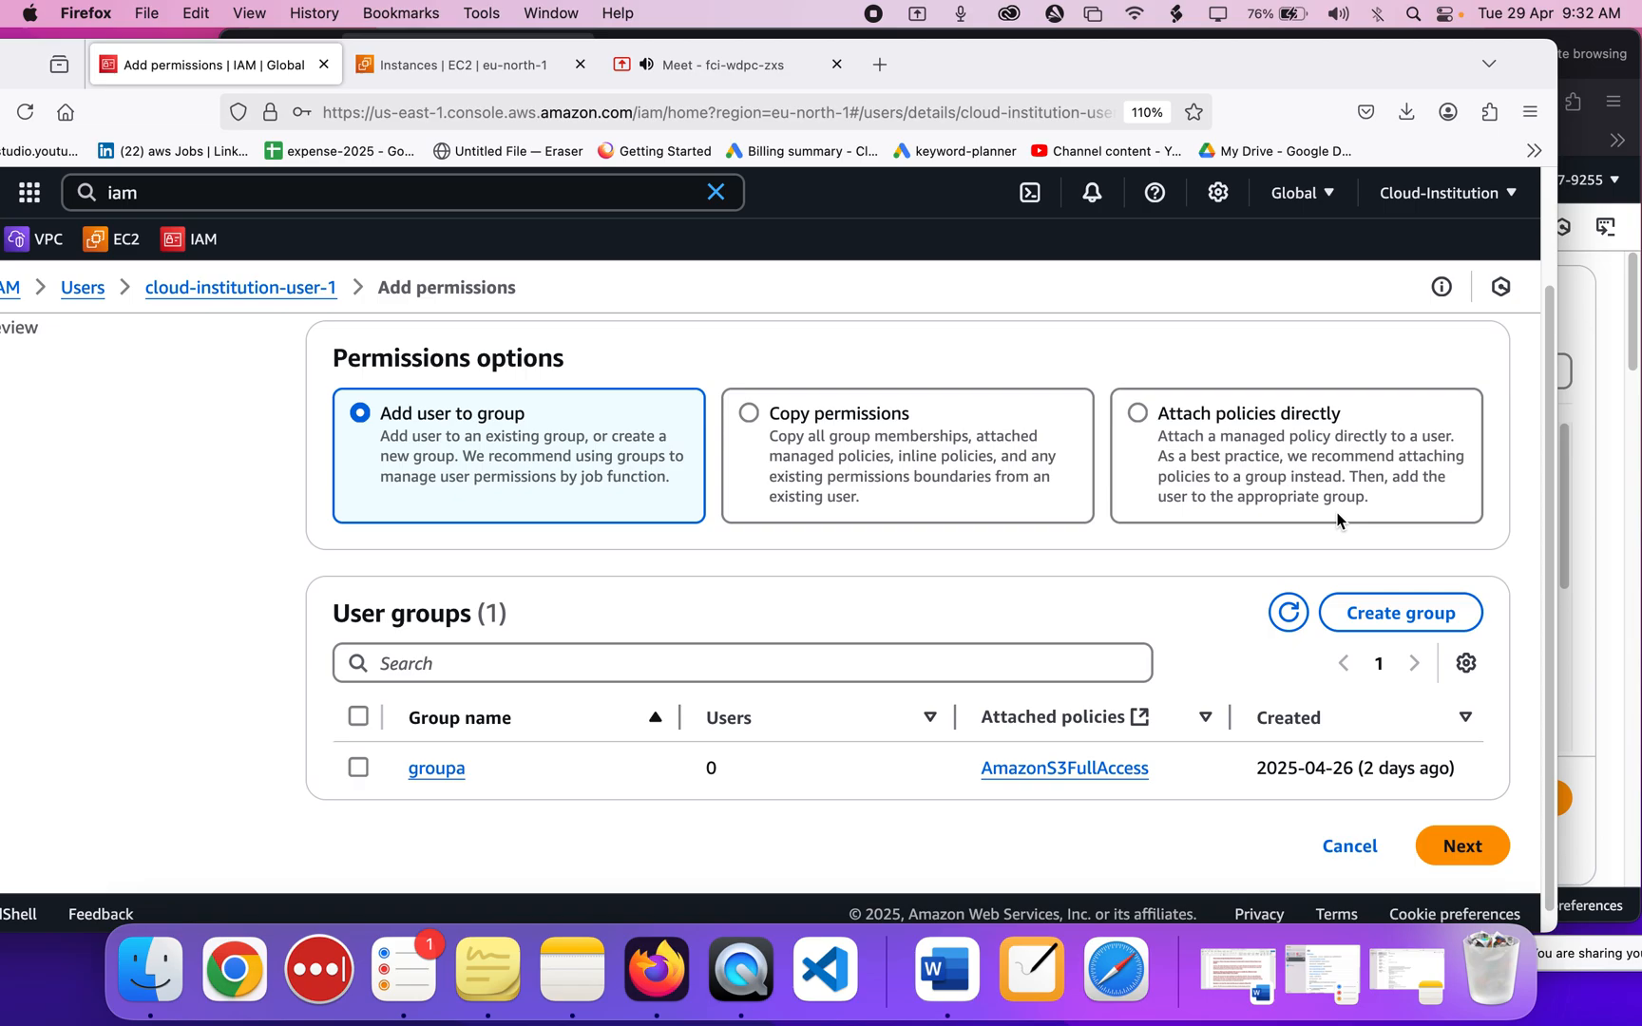
left_click(1136, 414)
scroll(1032, 635, "down", 3)
Search 'ec2ful', attach AmazonEC2FullAccess to the user, and return to the launch form.
left_click(520, 438)
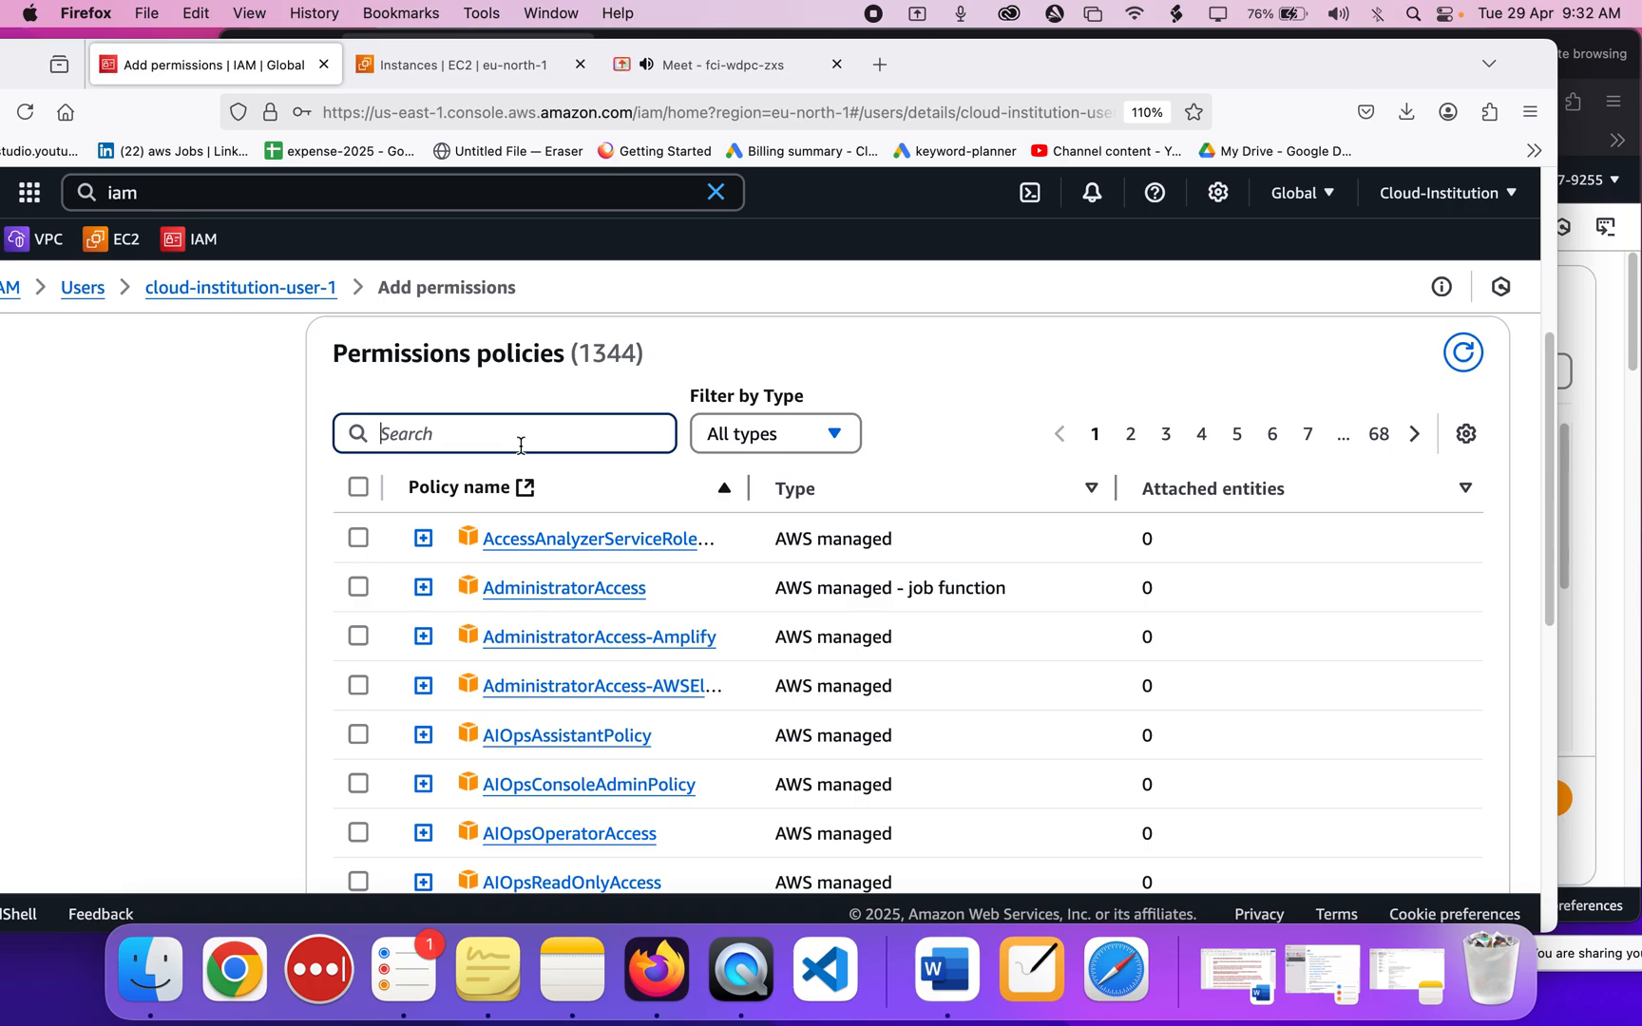
type("ecfull")
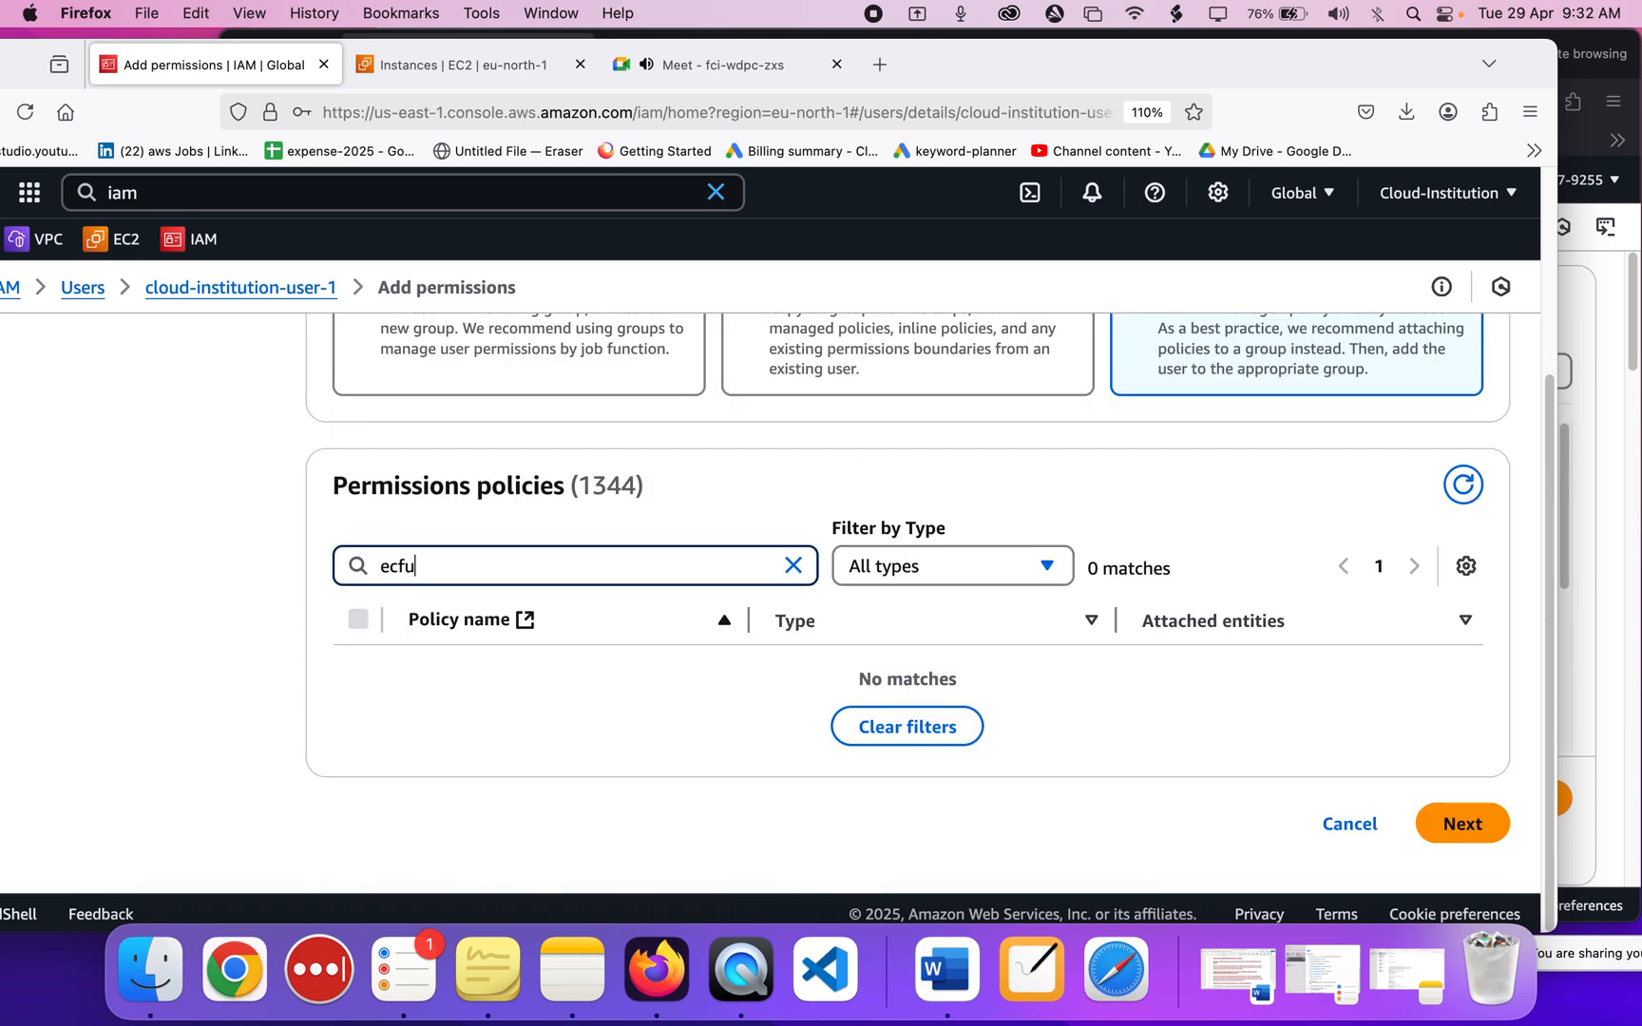
key("BackSpace")
key("BackSpace")
key("BackSpace")
key("BackSpace")
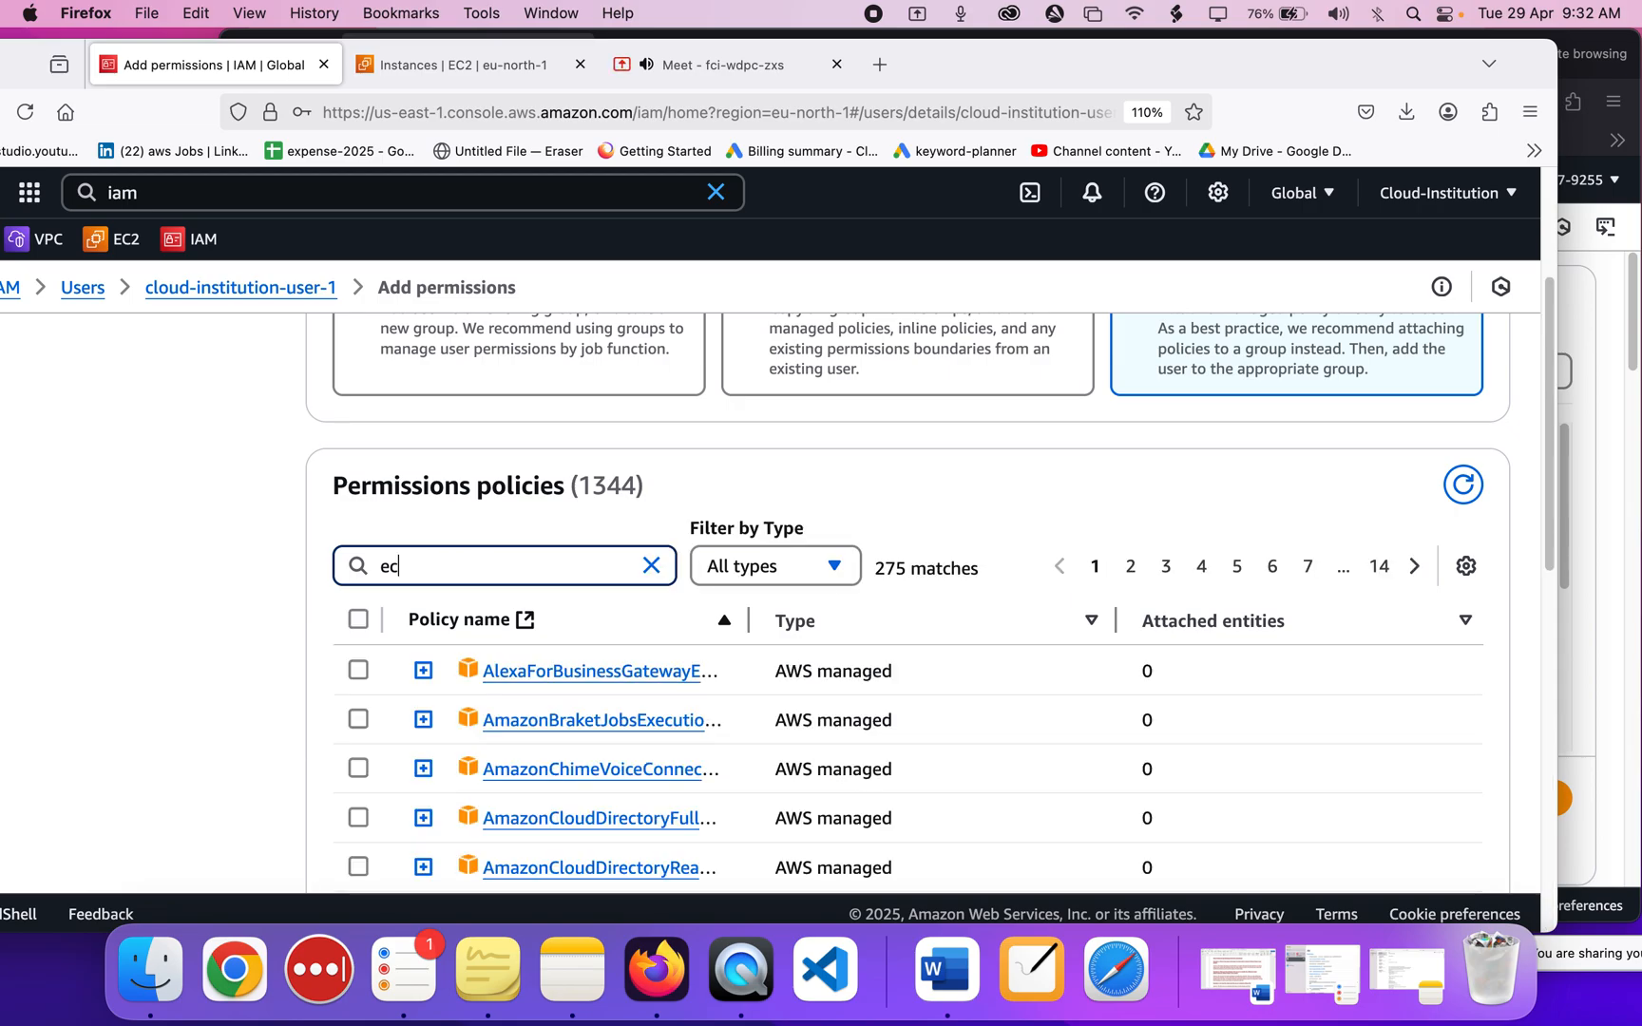
type("2ful")
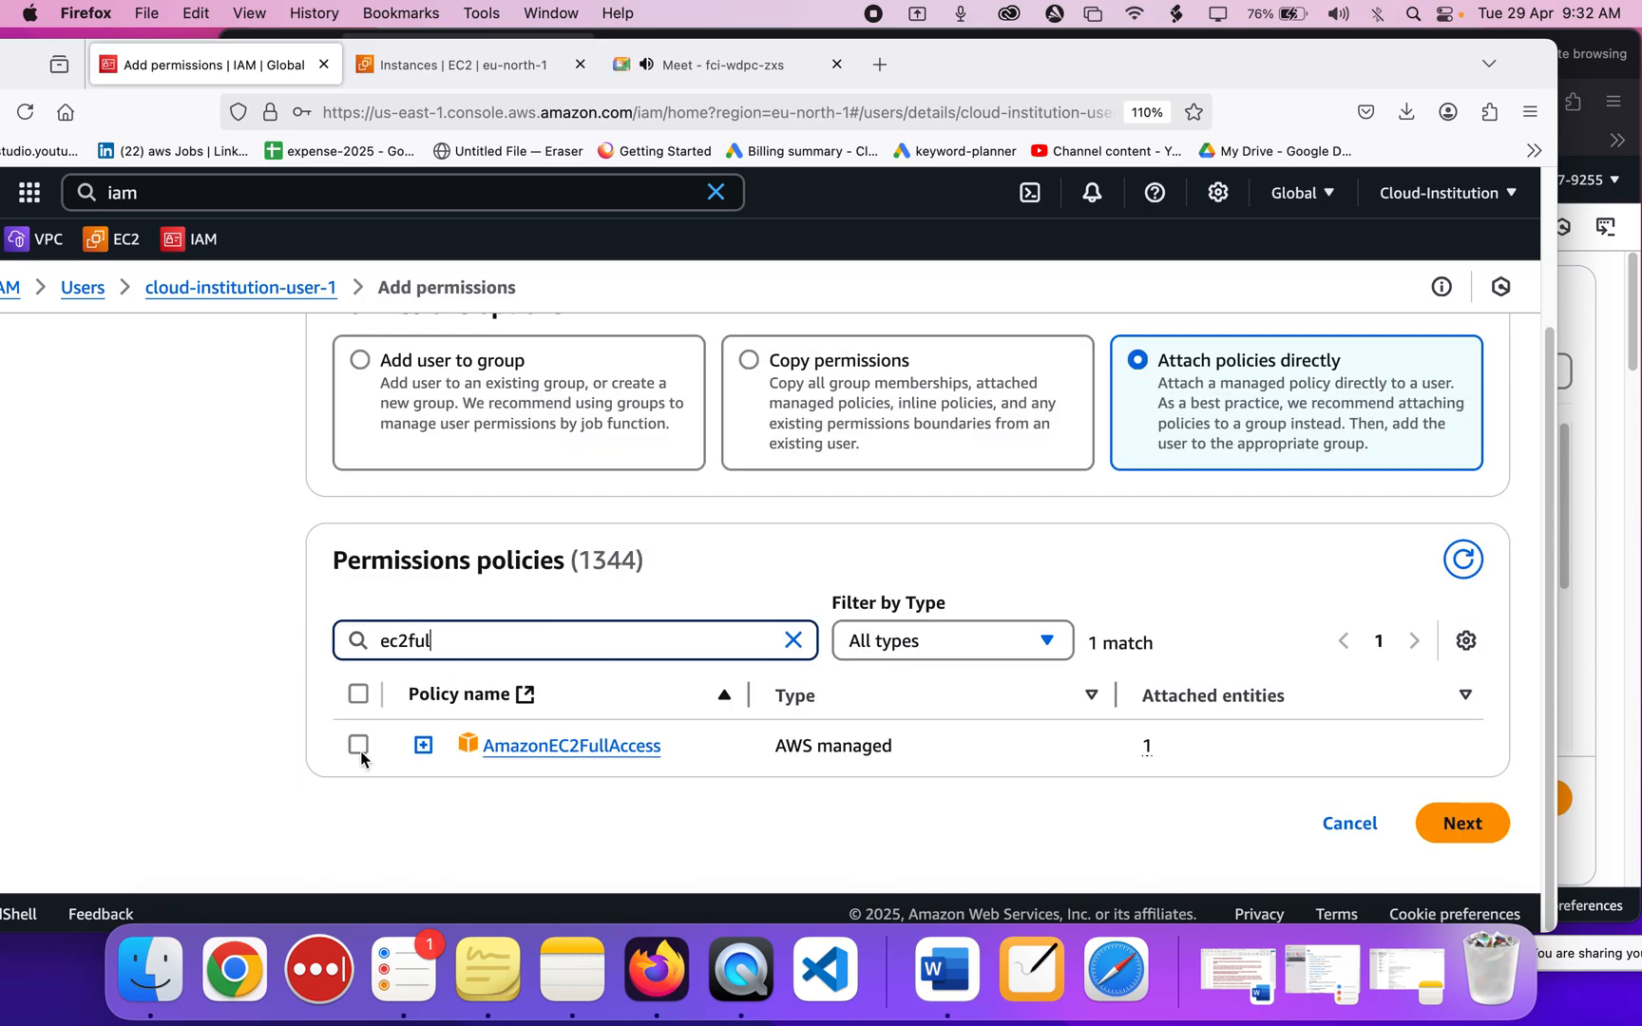
left_click(358, 746)
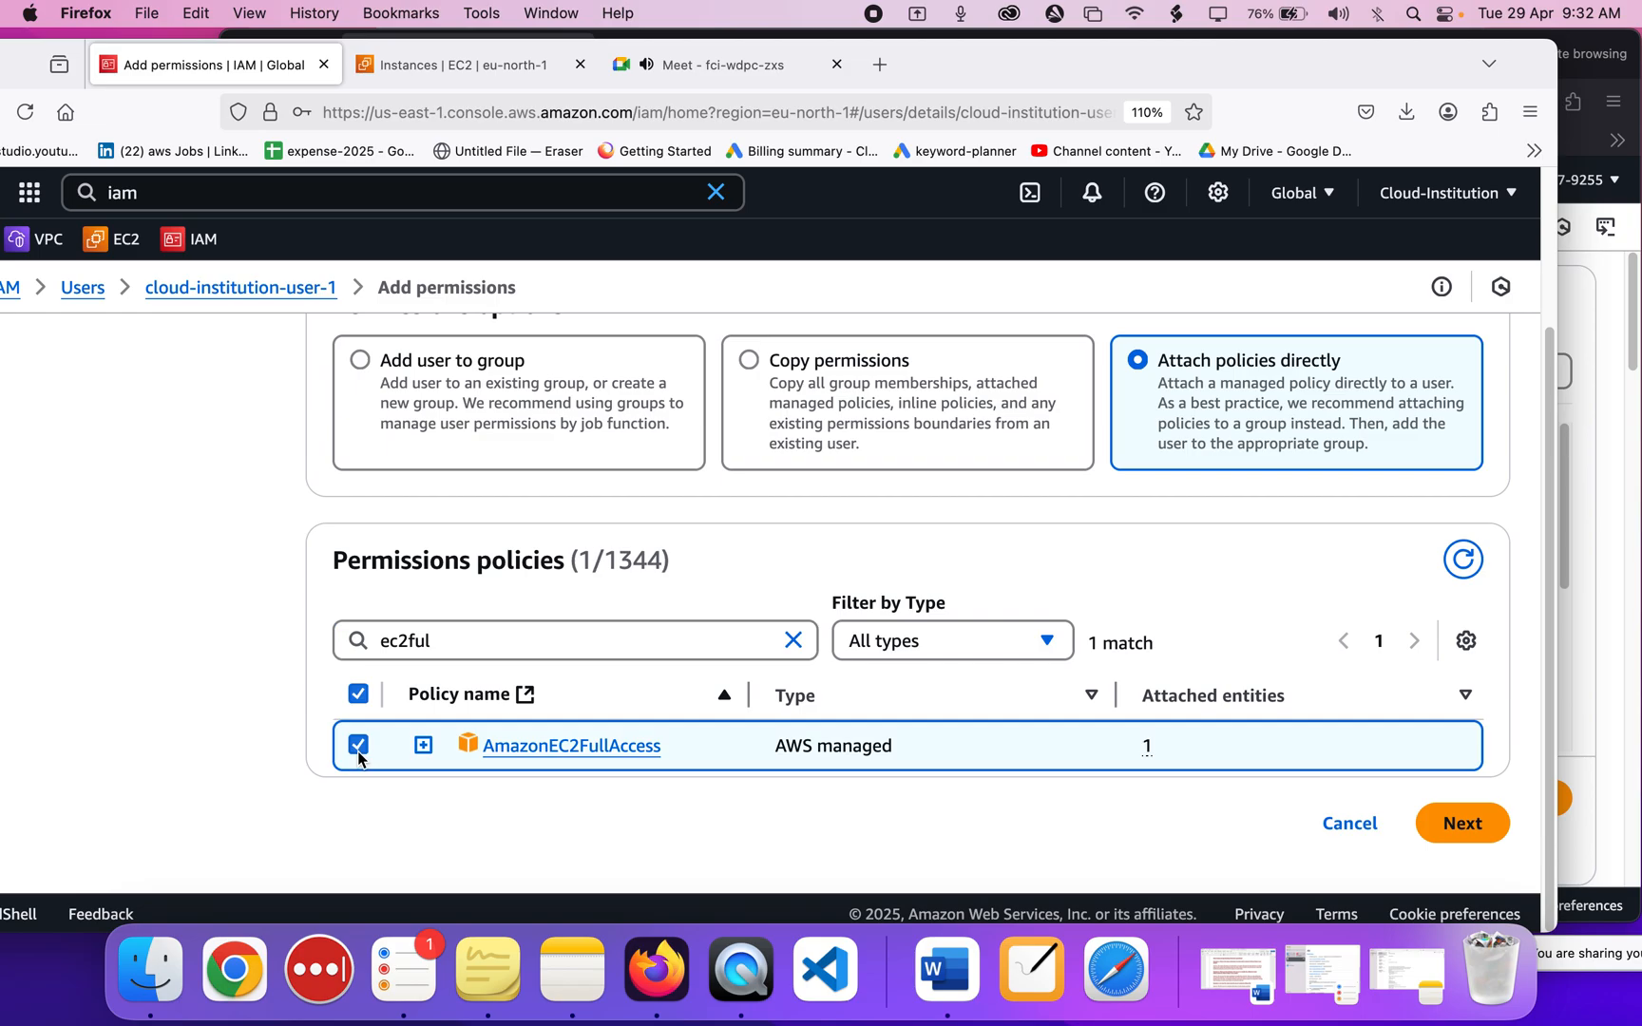
left_click(1438, 838)
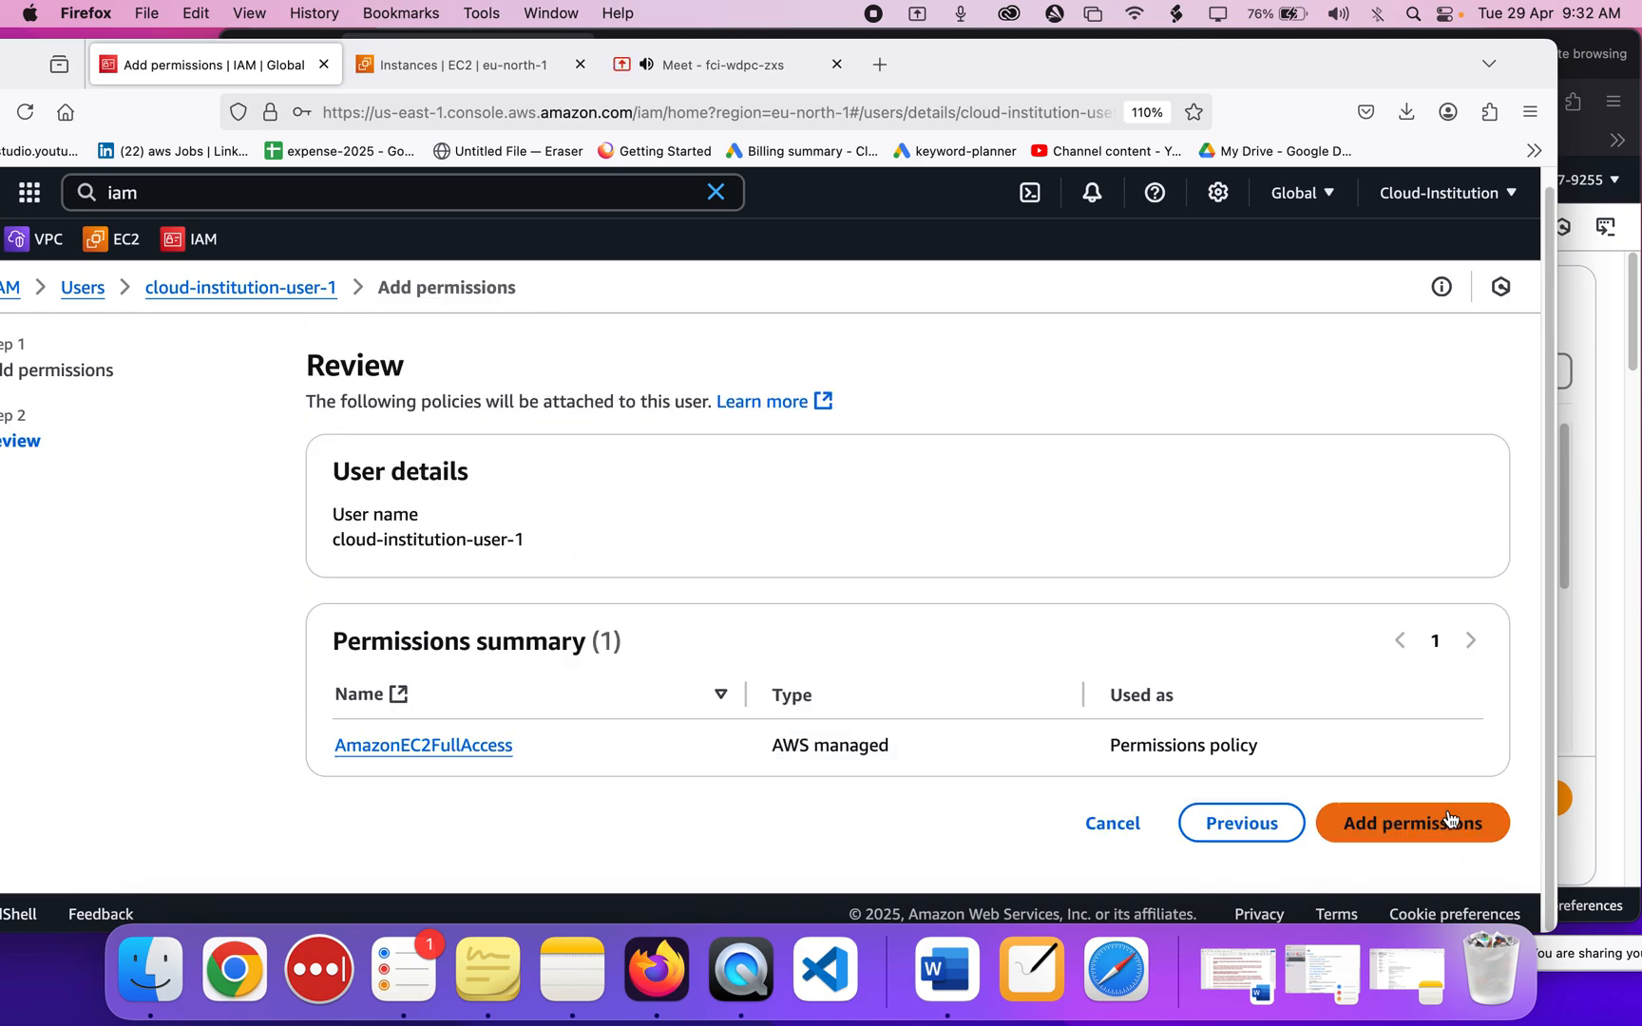
left_click(1447, 822)
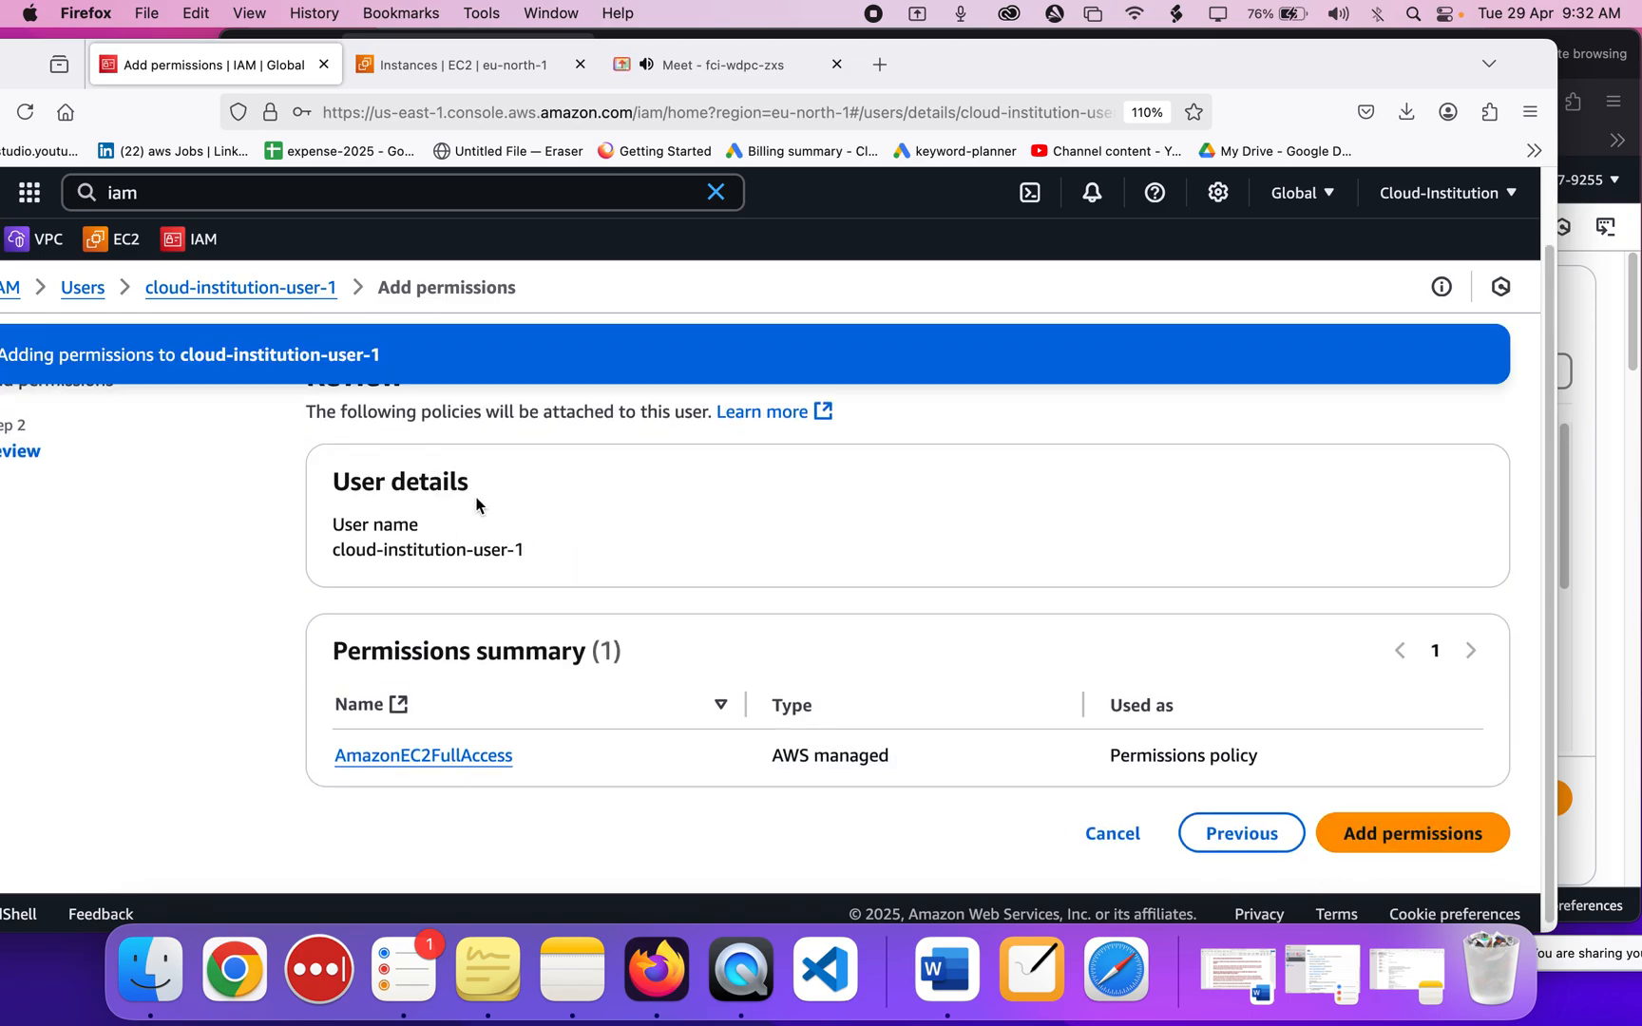
left_click(1622, 627)
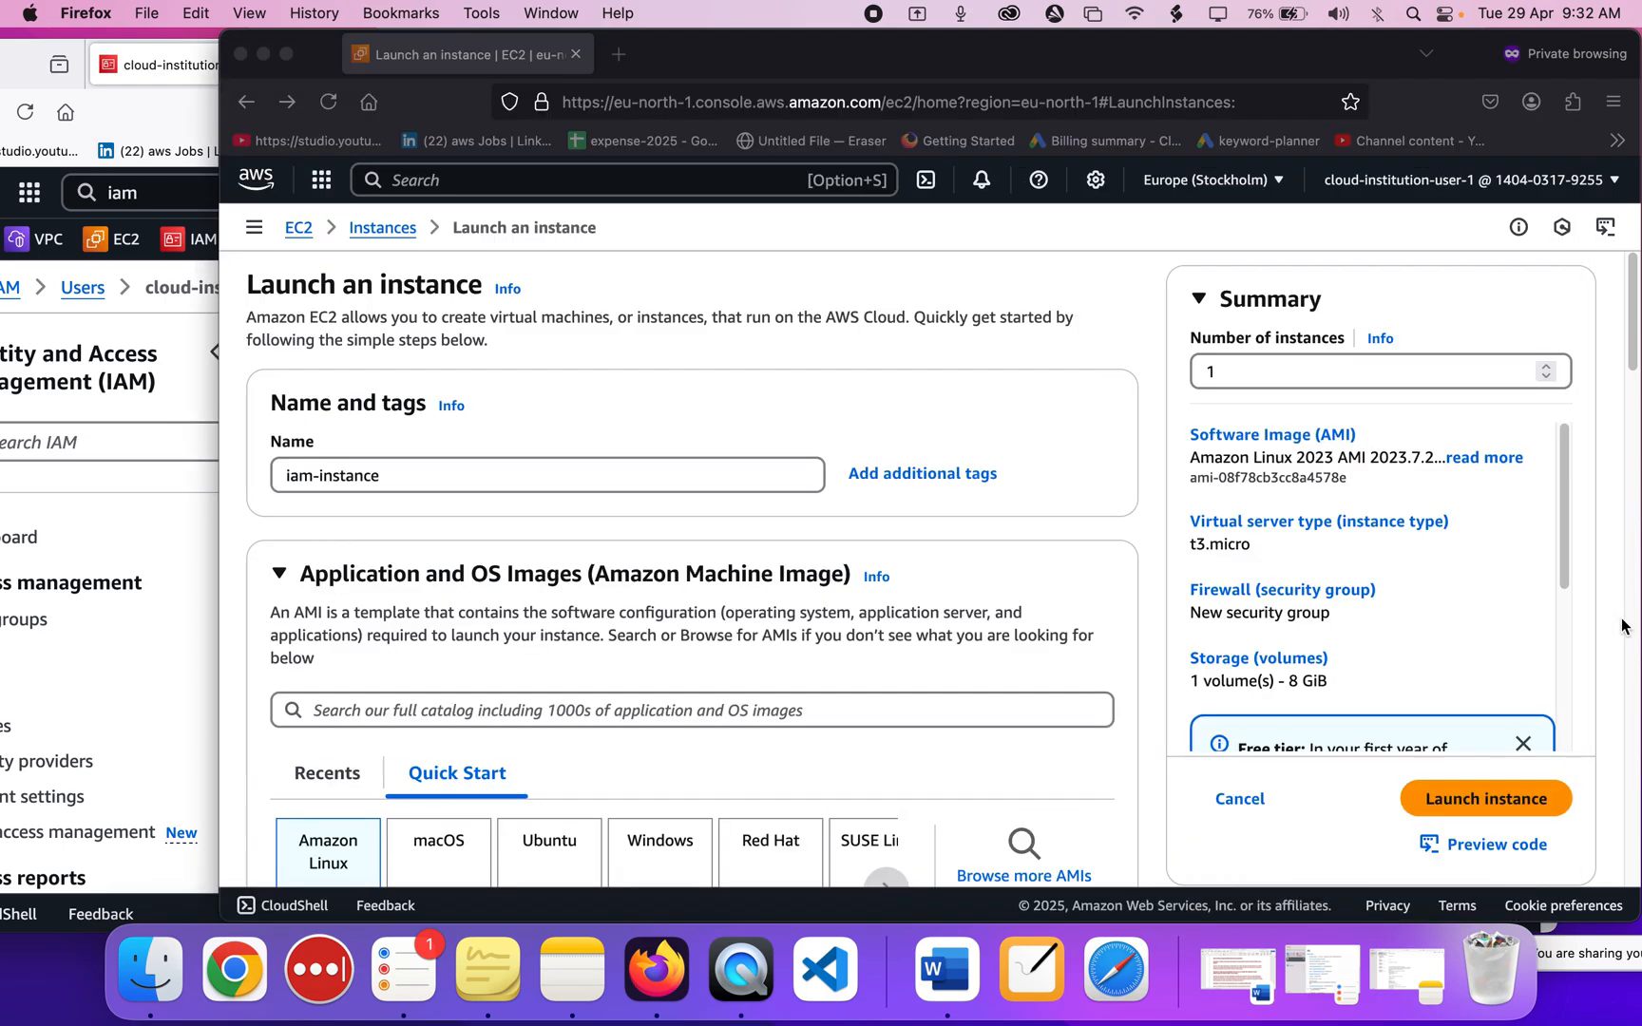
Recheck the iam-instance settings and relaunch it, this time successfully.
scroll(796, 528, "down", 20)
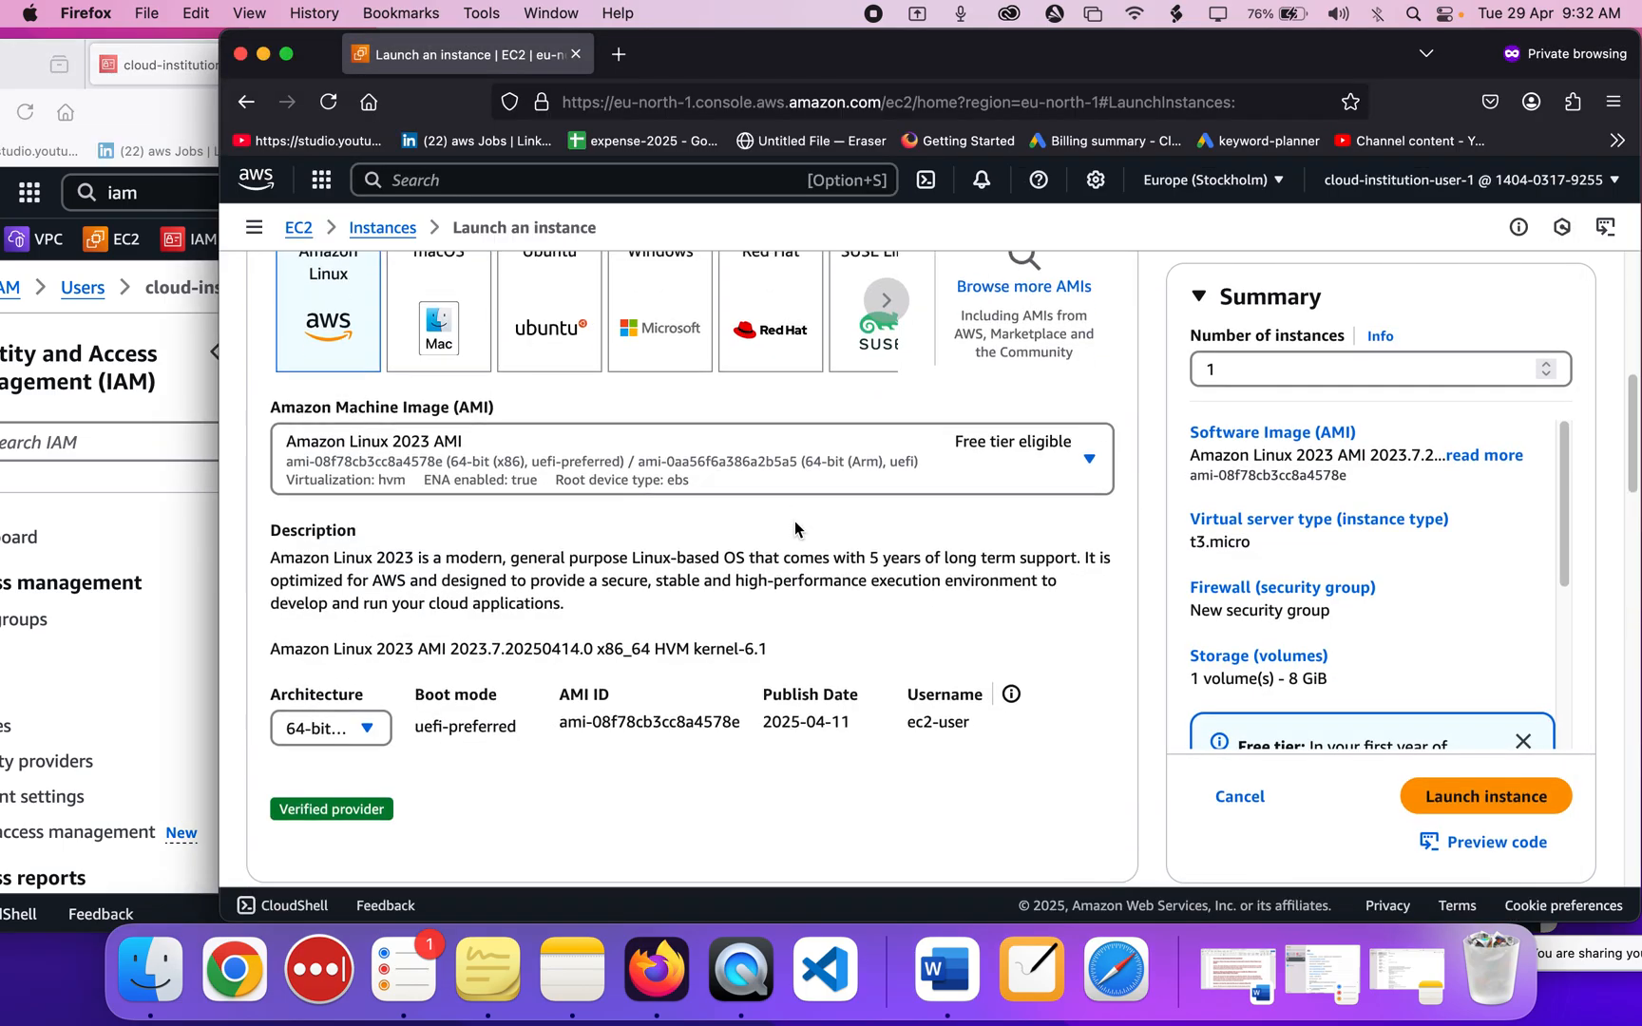
scroll(796, 528, "up", 15)
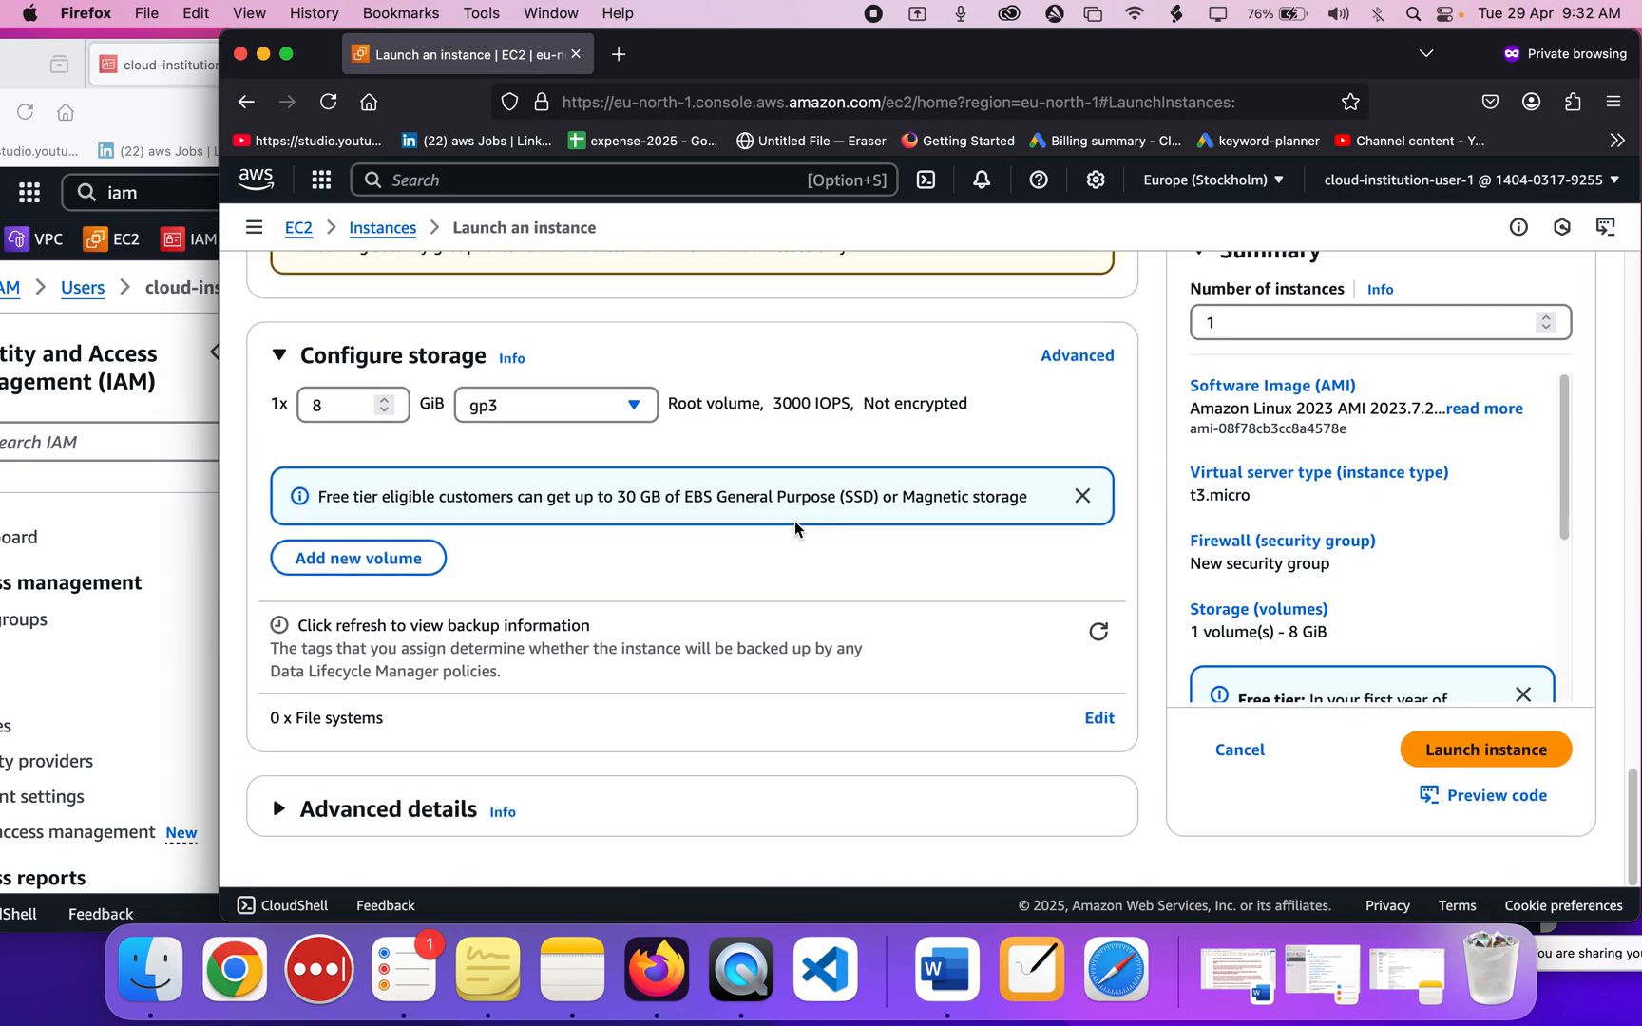
scroll(794, 520, "up", 6)
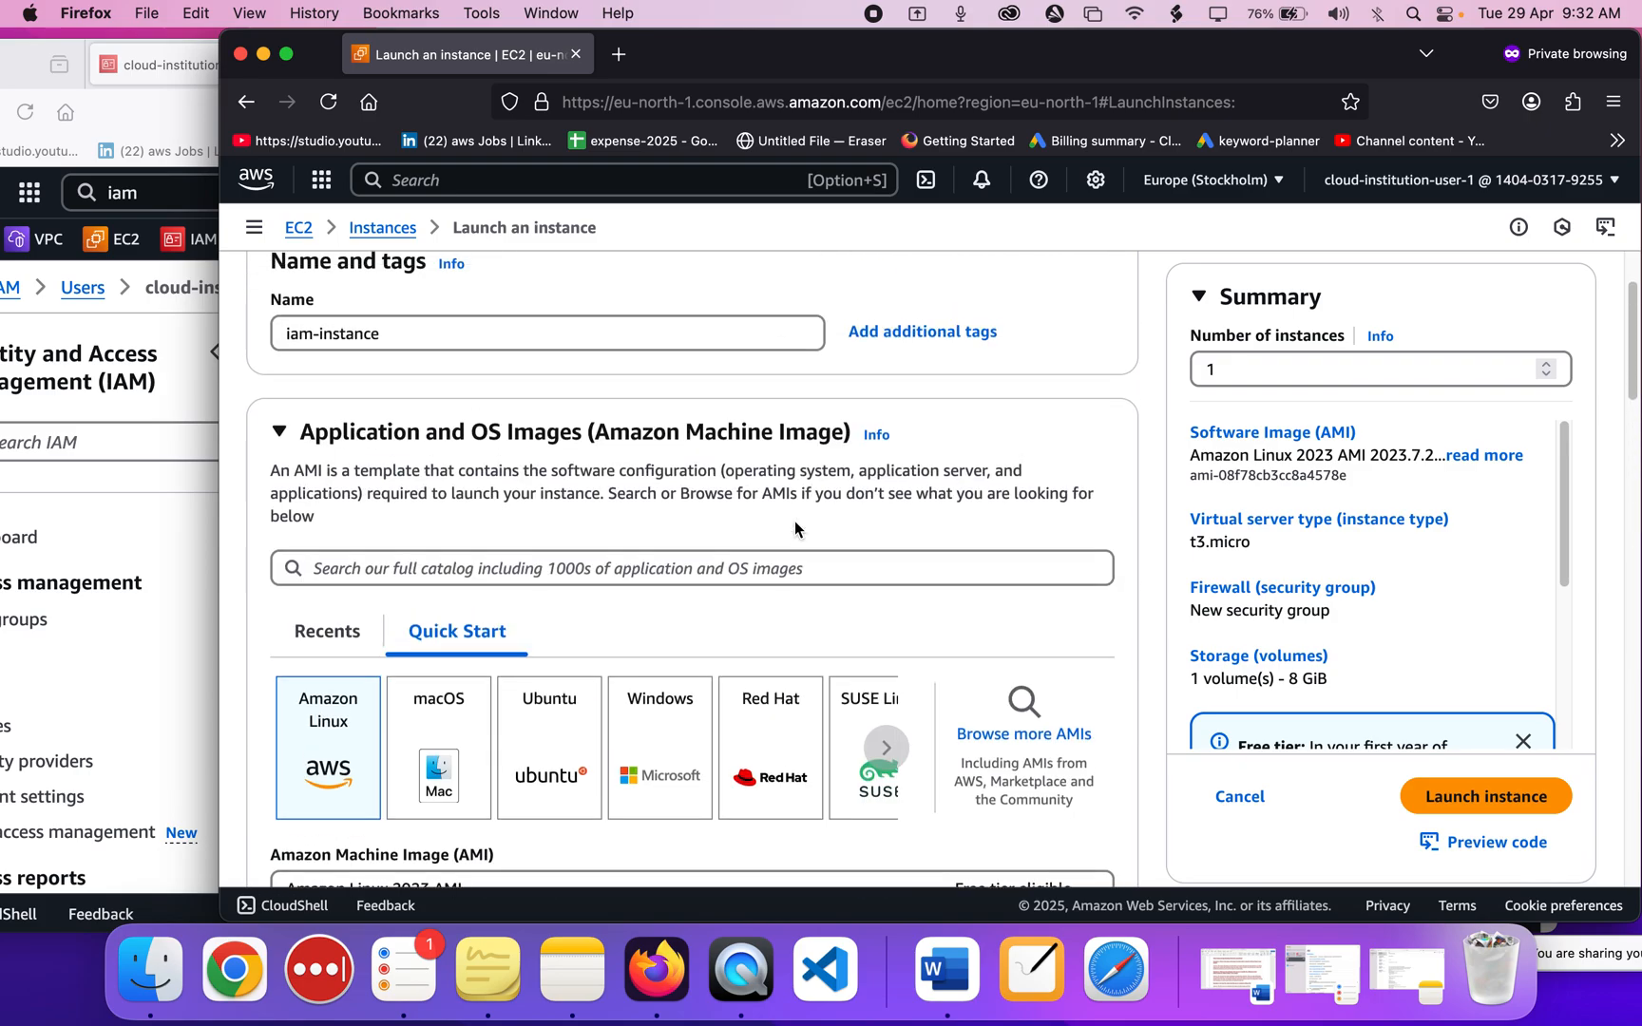
left_click(670, 477)
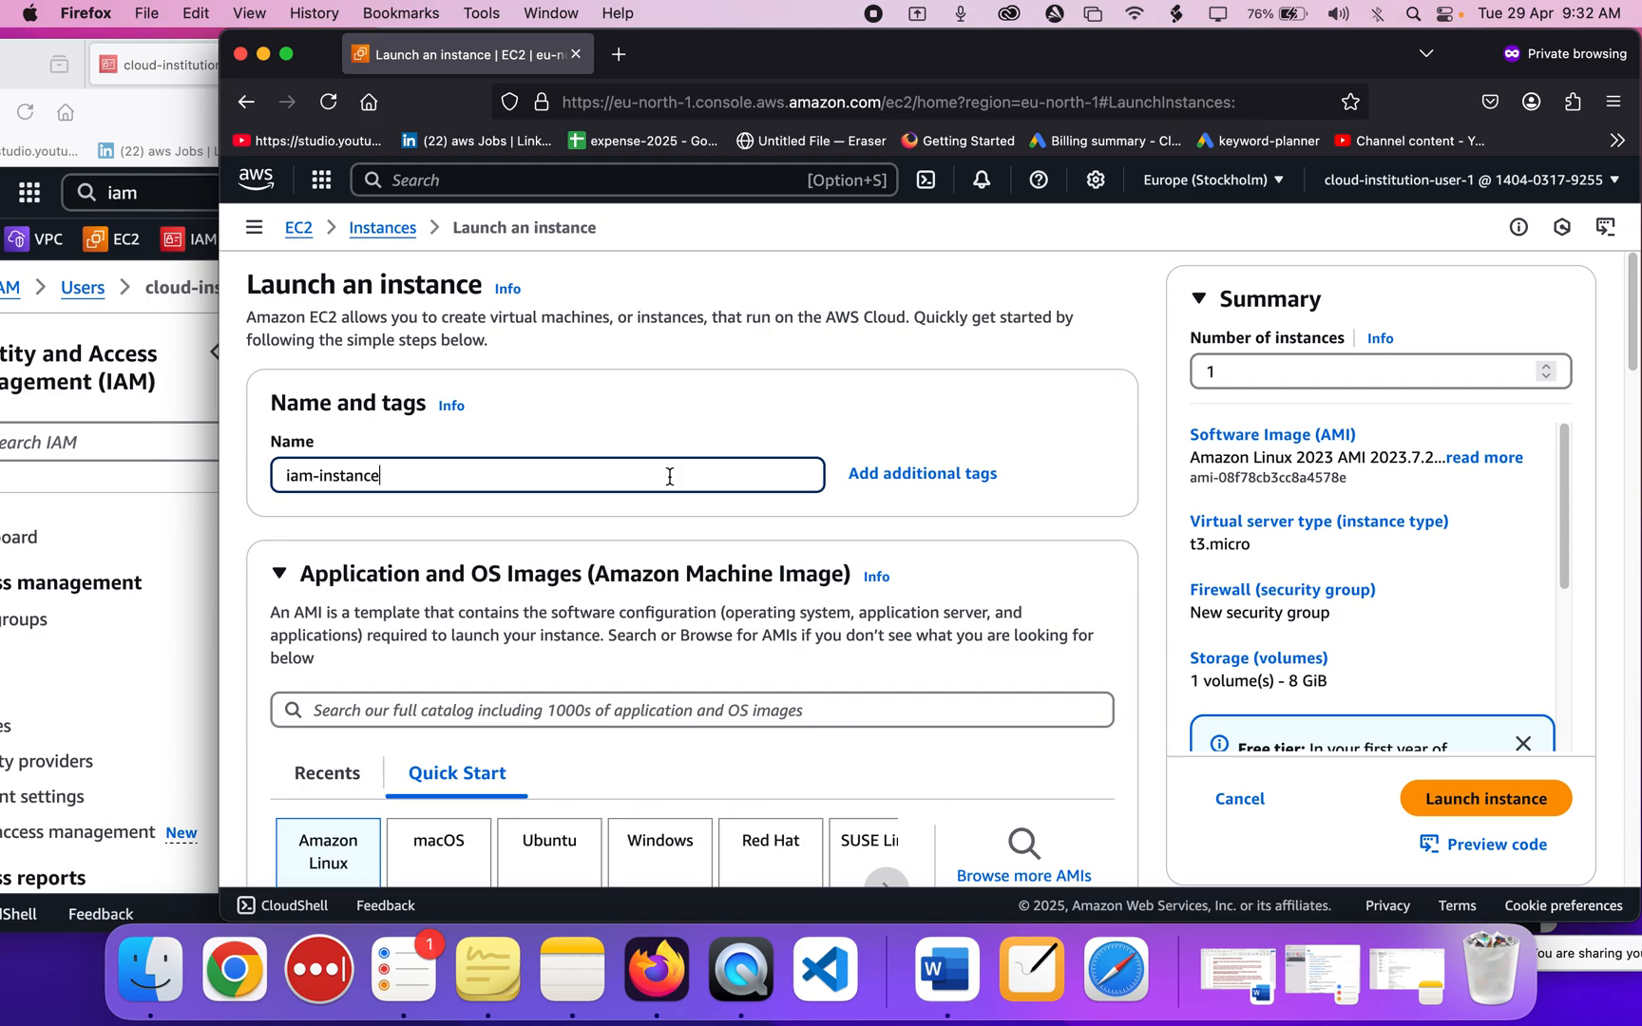
scroll(669, 476, "down", 15)
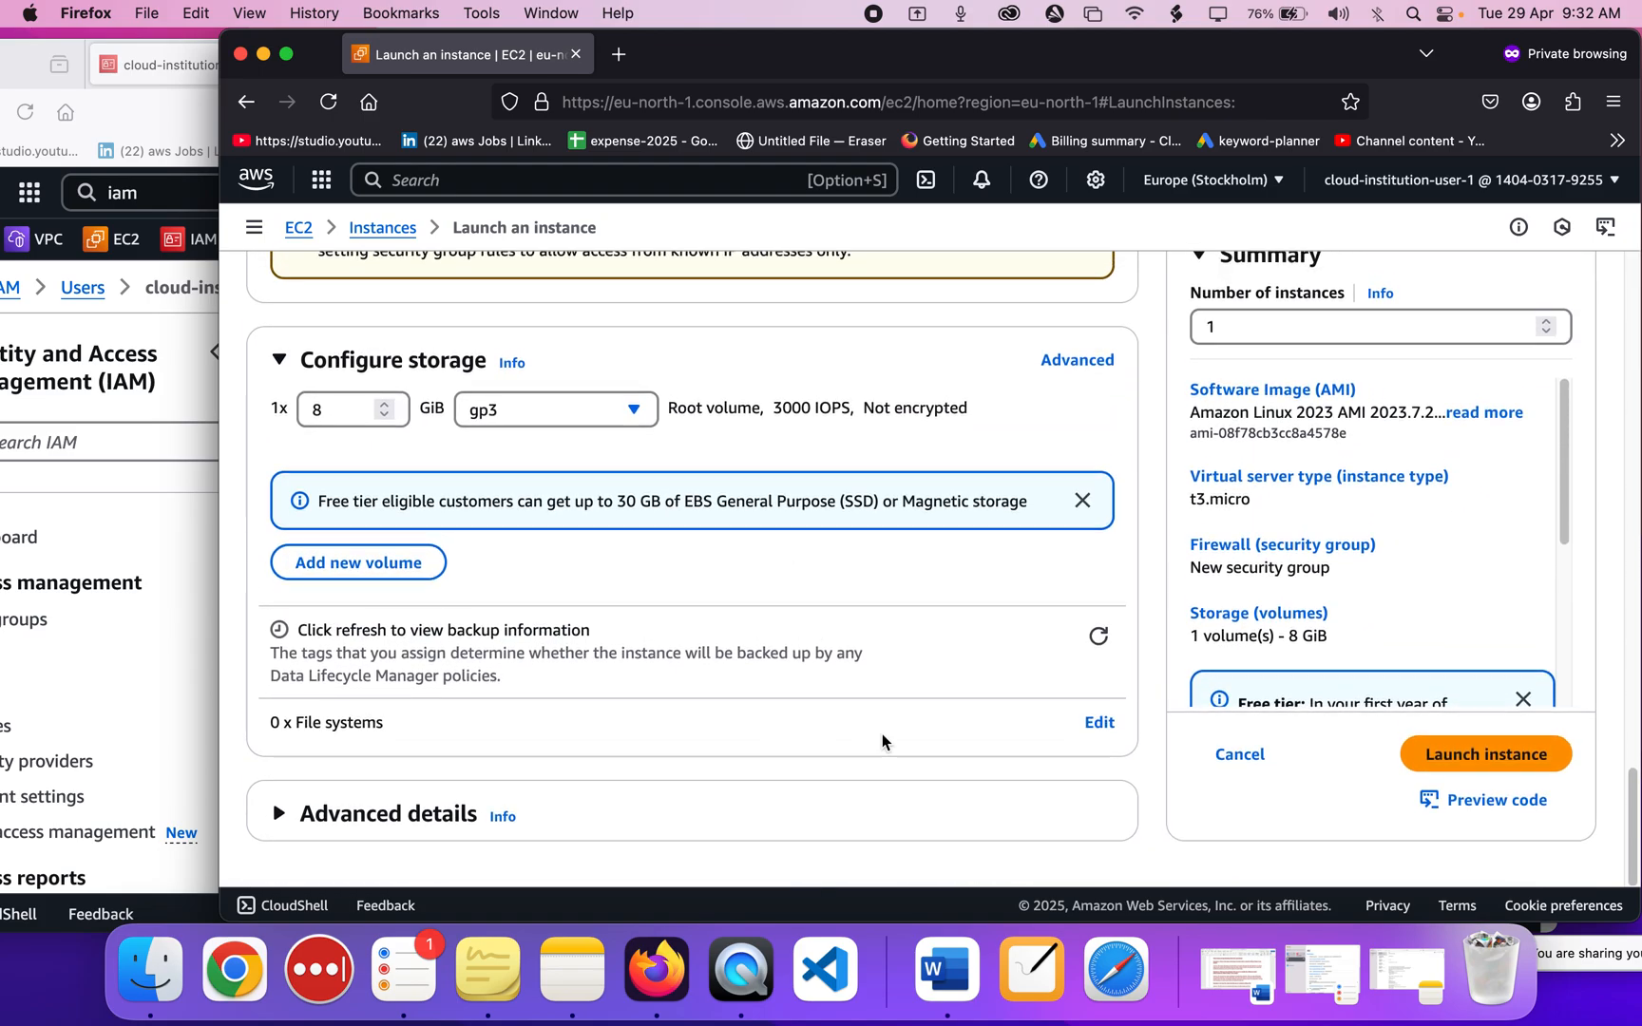
left_click(1506, 757)
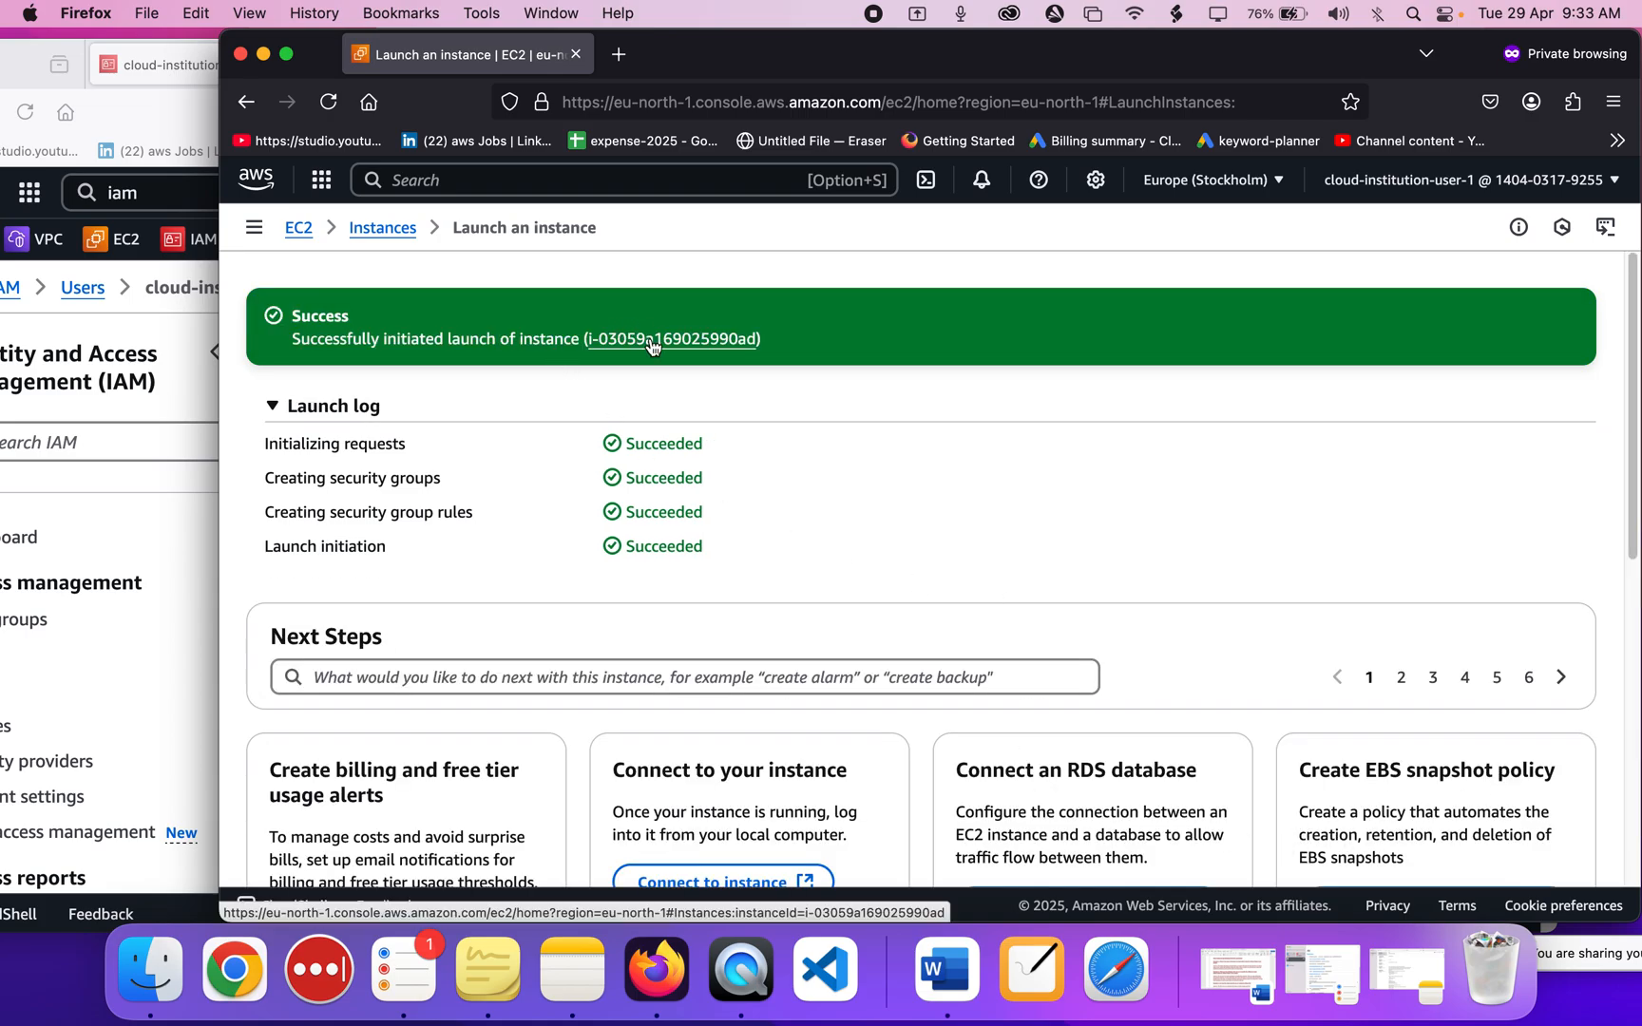
Return to the EC2 Instances list and refresh it to show both instances.
left_click(177, 593)
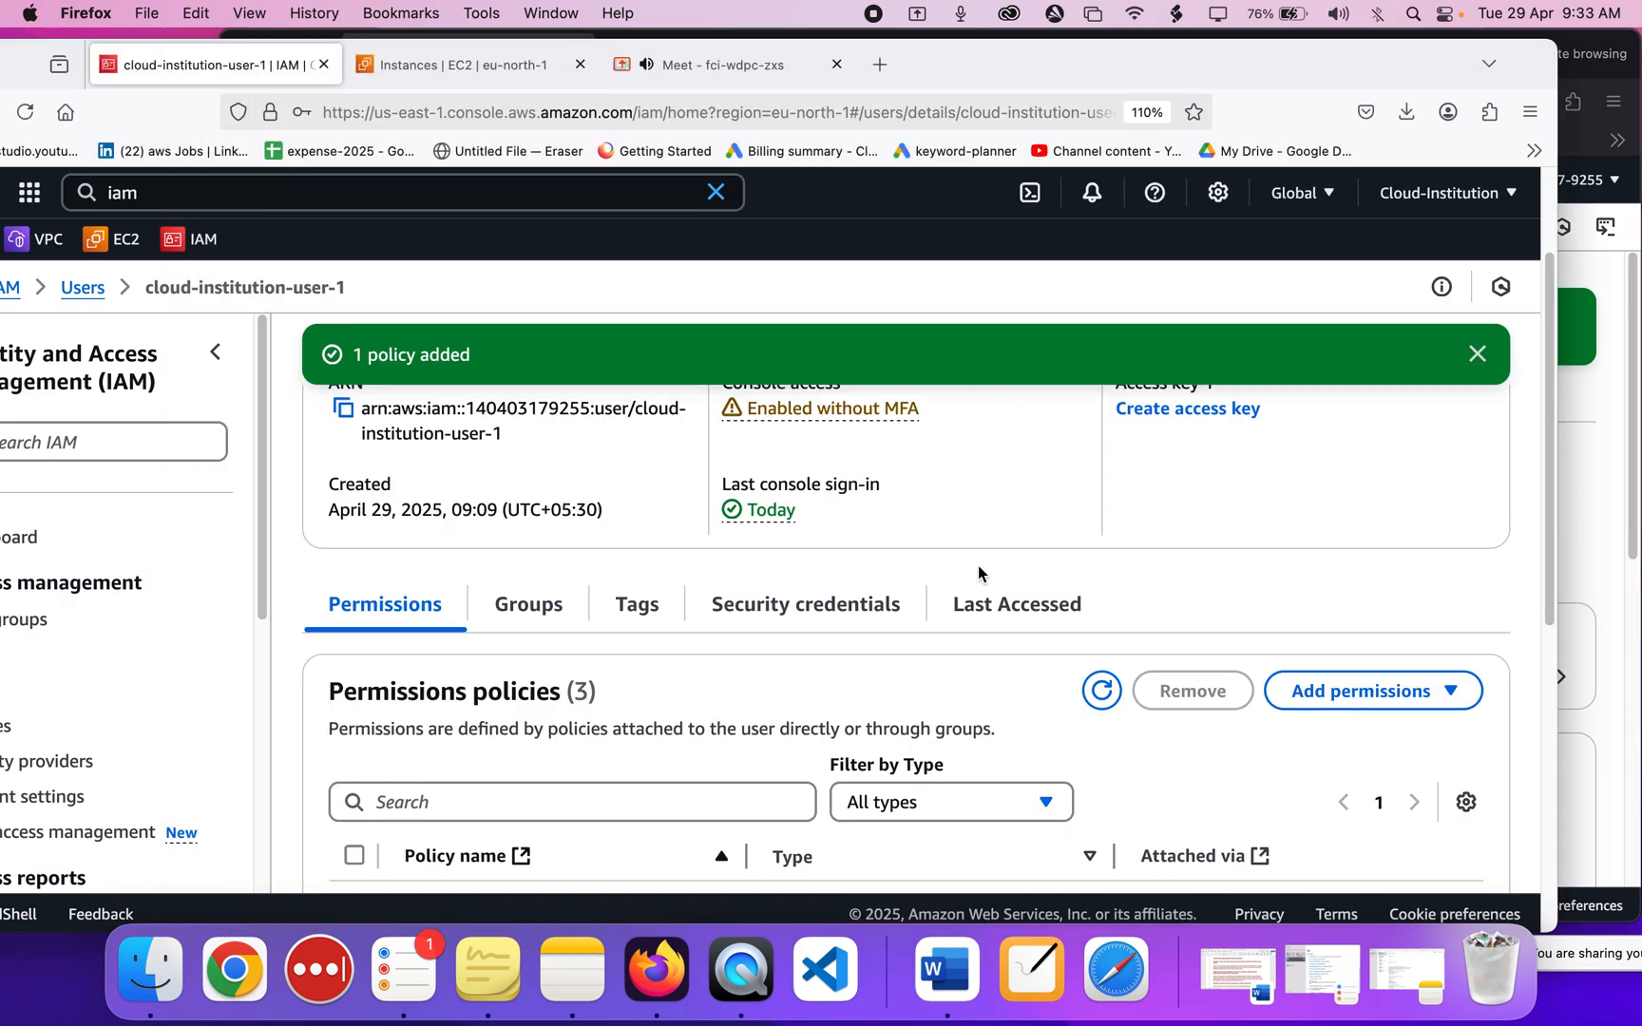
scroll(978, 570, "up", 1)
scroll(978, 570, "down", 8)
scroll(978, 568, "up", 5)
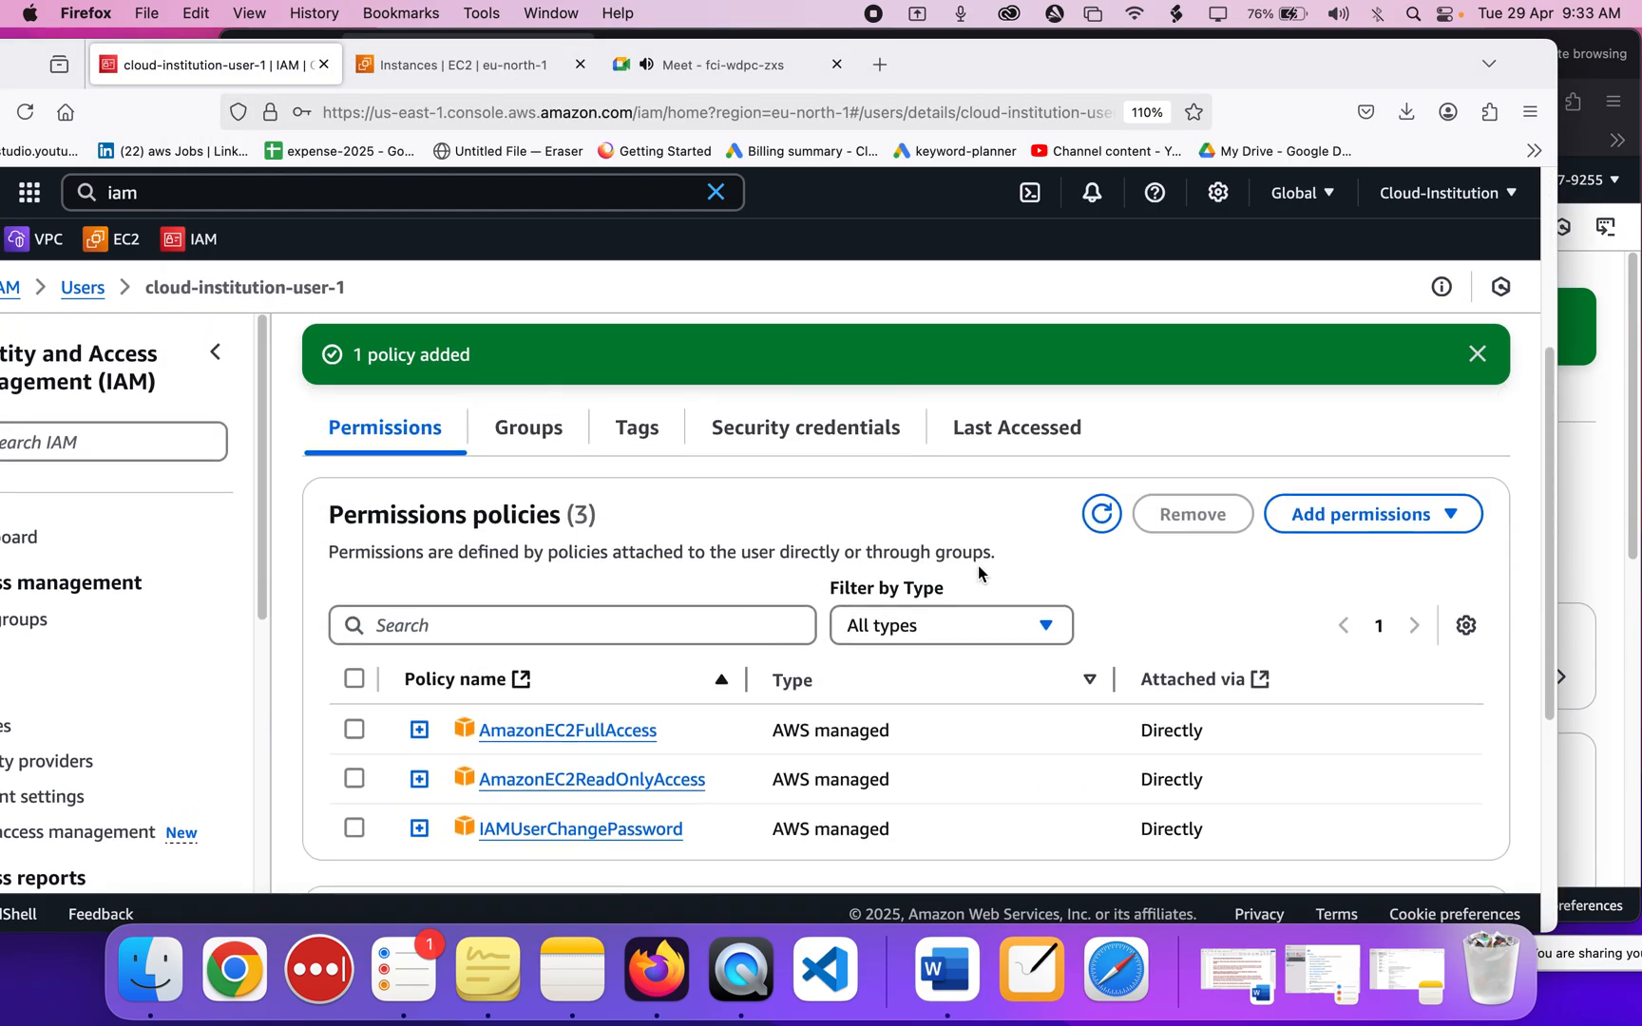
left_click(1576, 504)
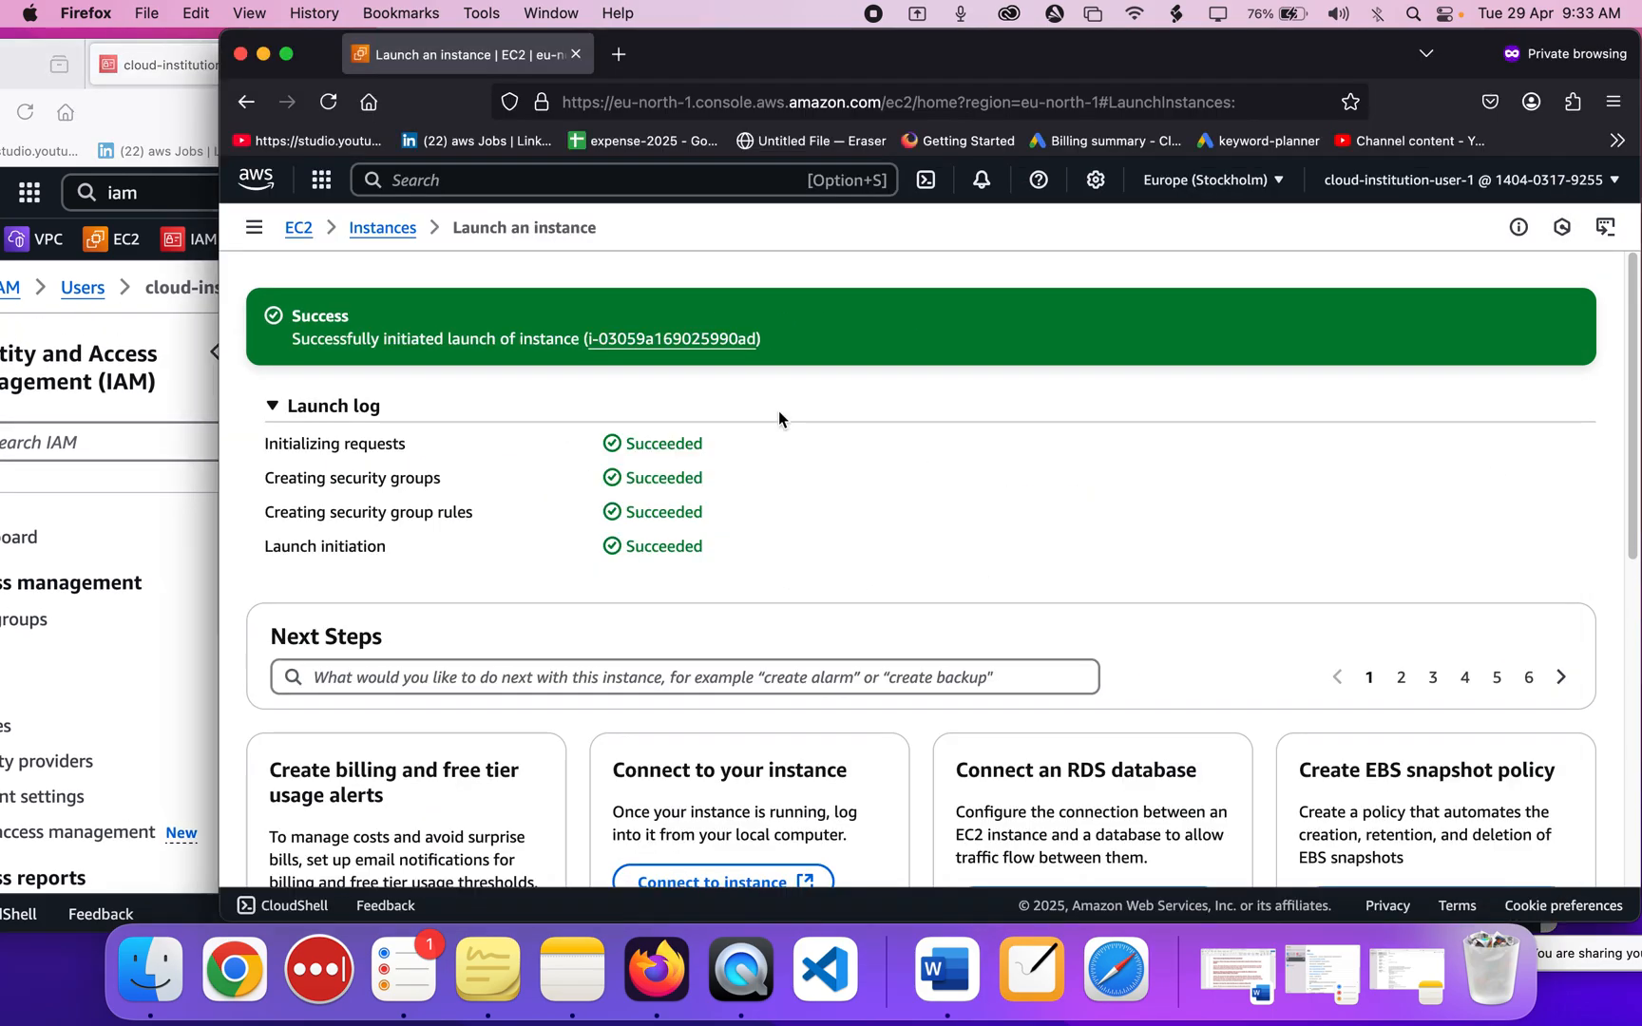
left_click(384, 231)
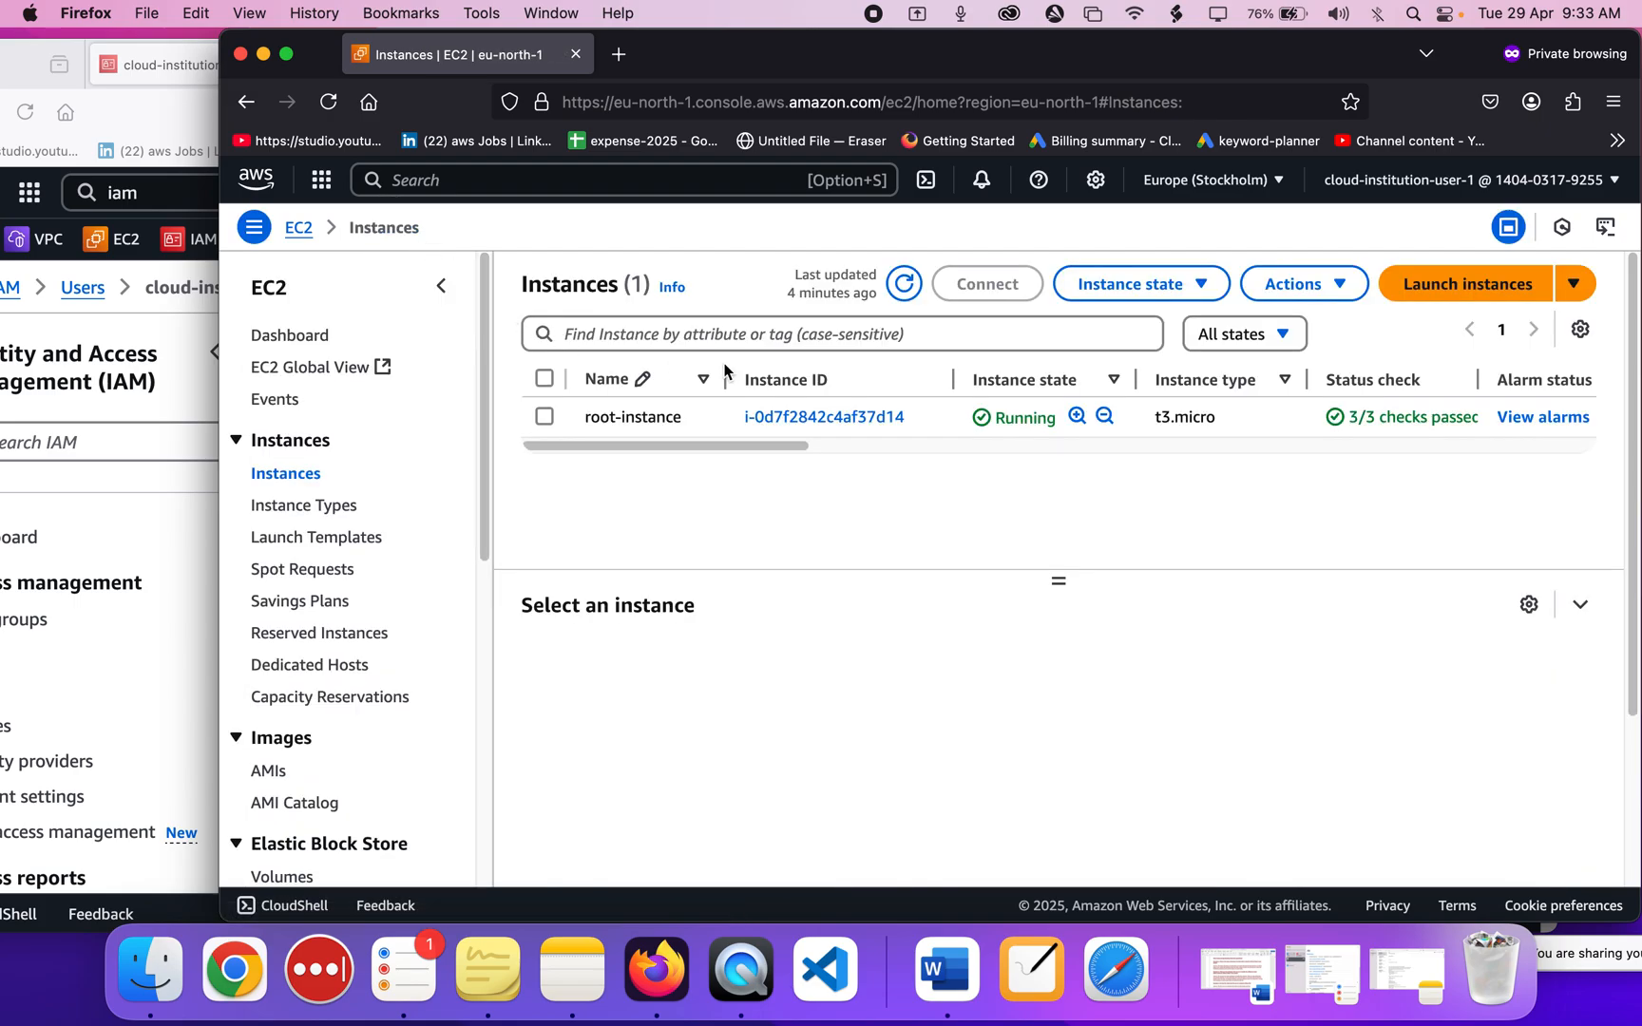
left_click(903, 283)
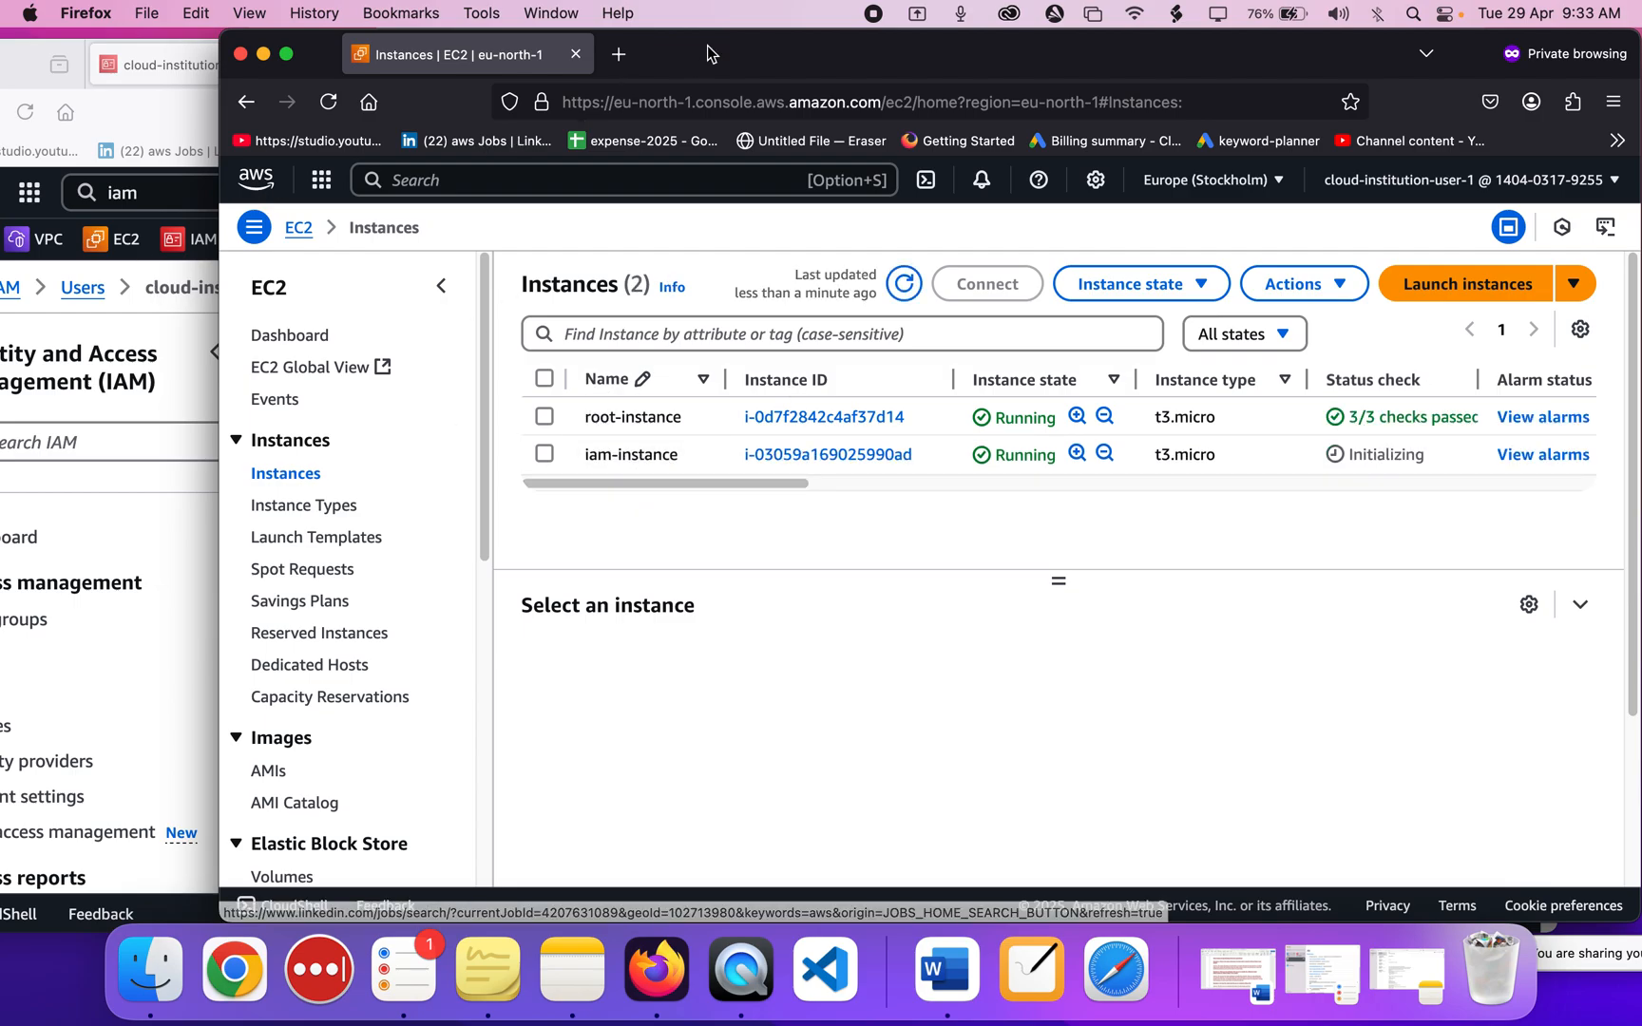
left_click_drag(704, 55, 773, 55)
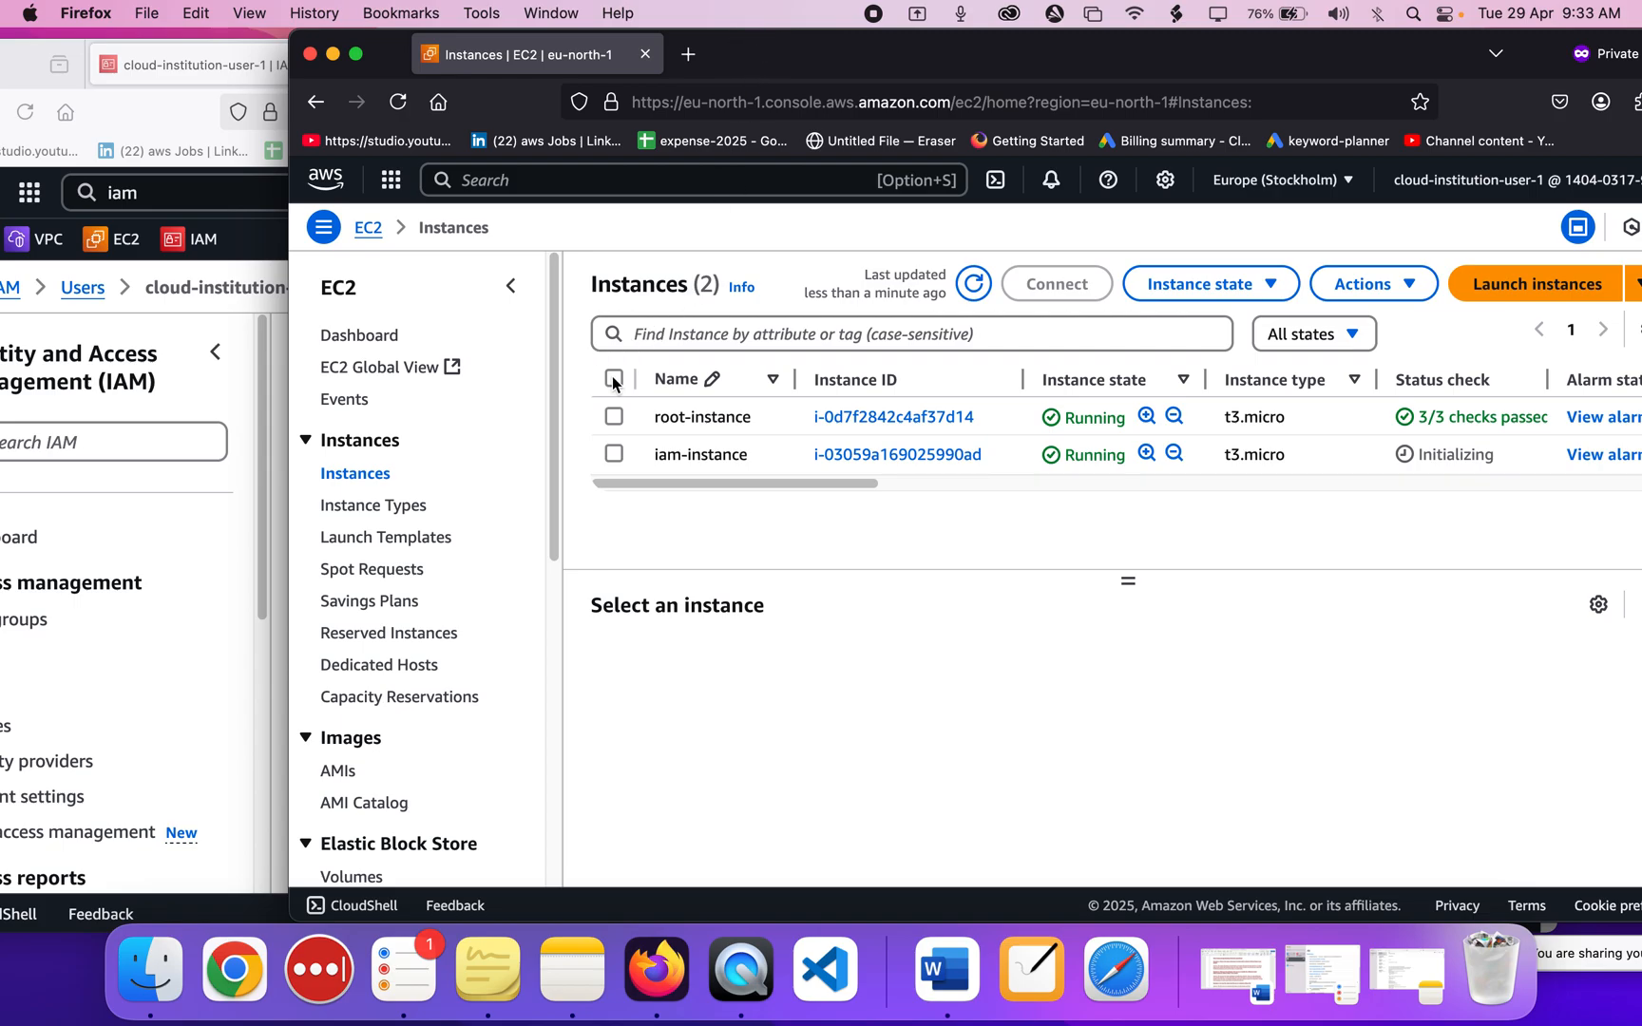
Select root-instance and iam-instance, open Terminate, then cancel the confirmation.
left_click(613, 380)
left_click(1260, 287)
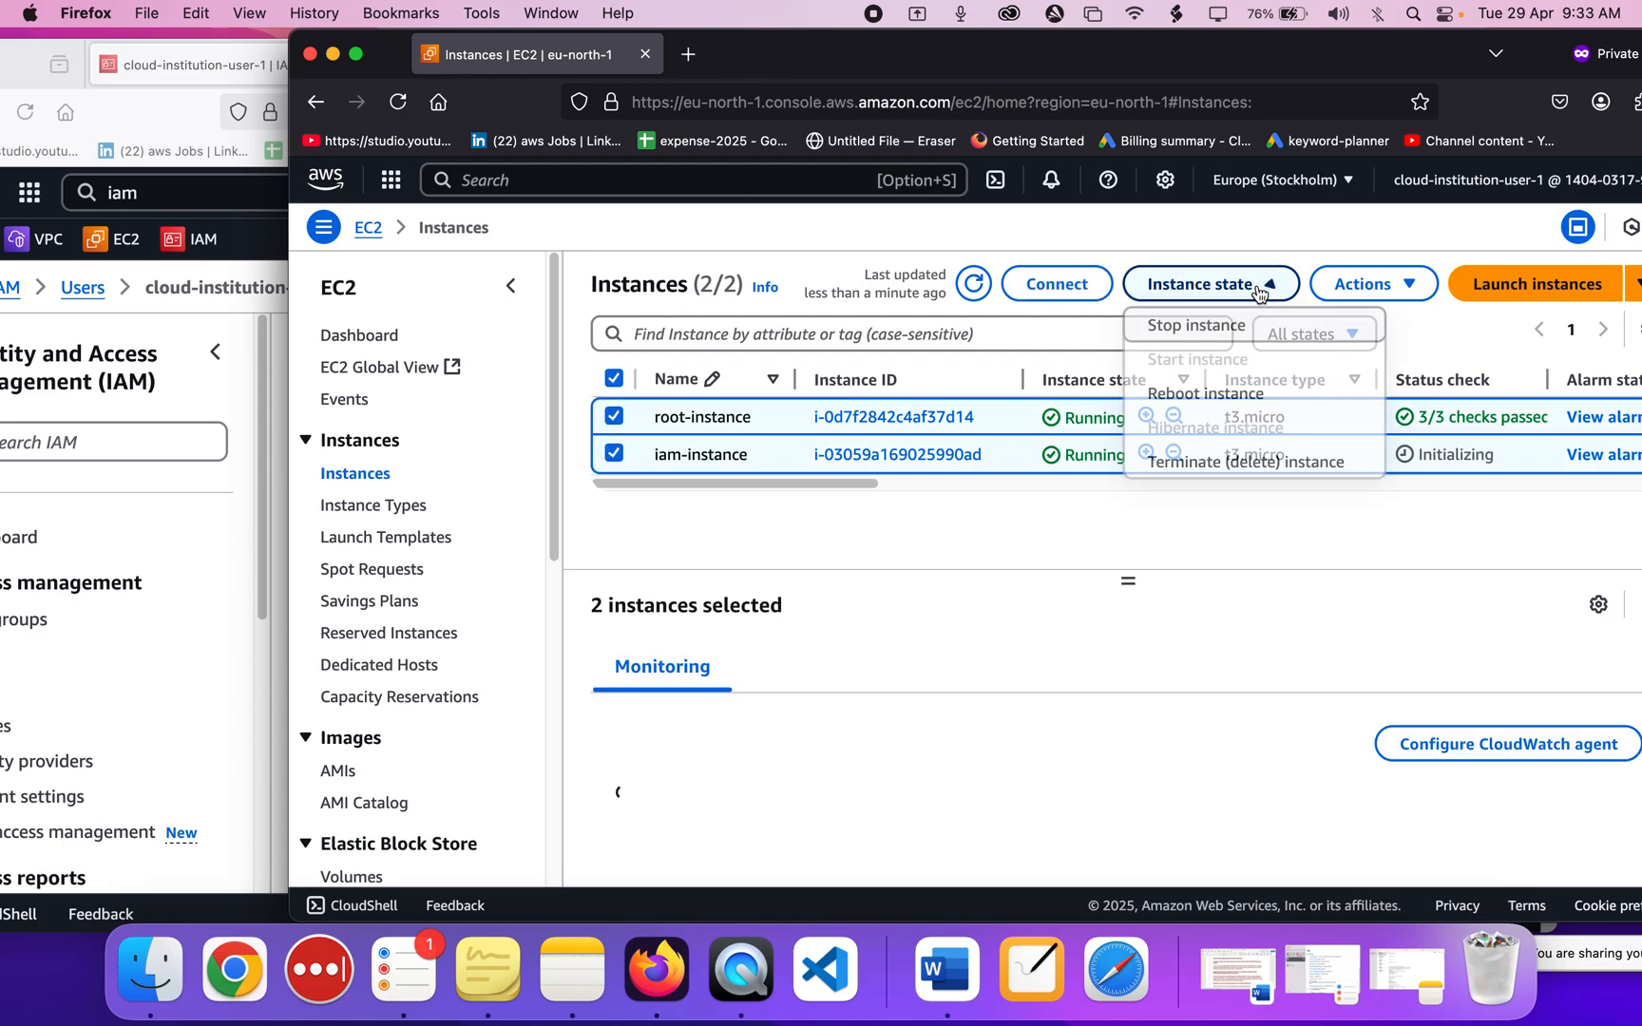
left_click(1212, 462)
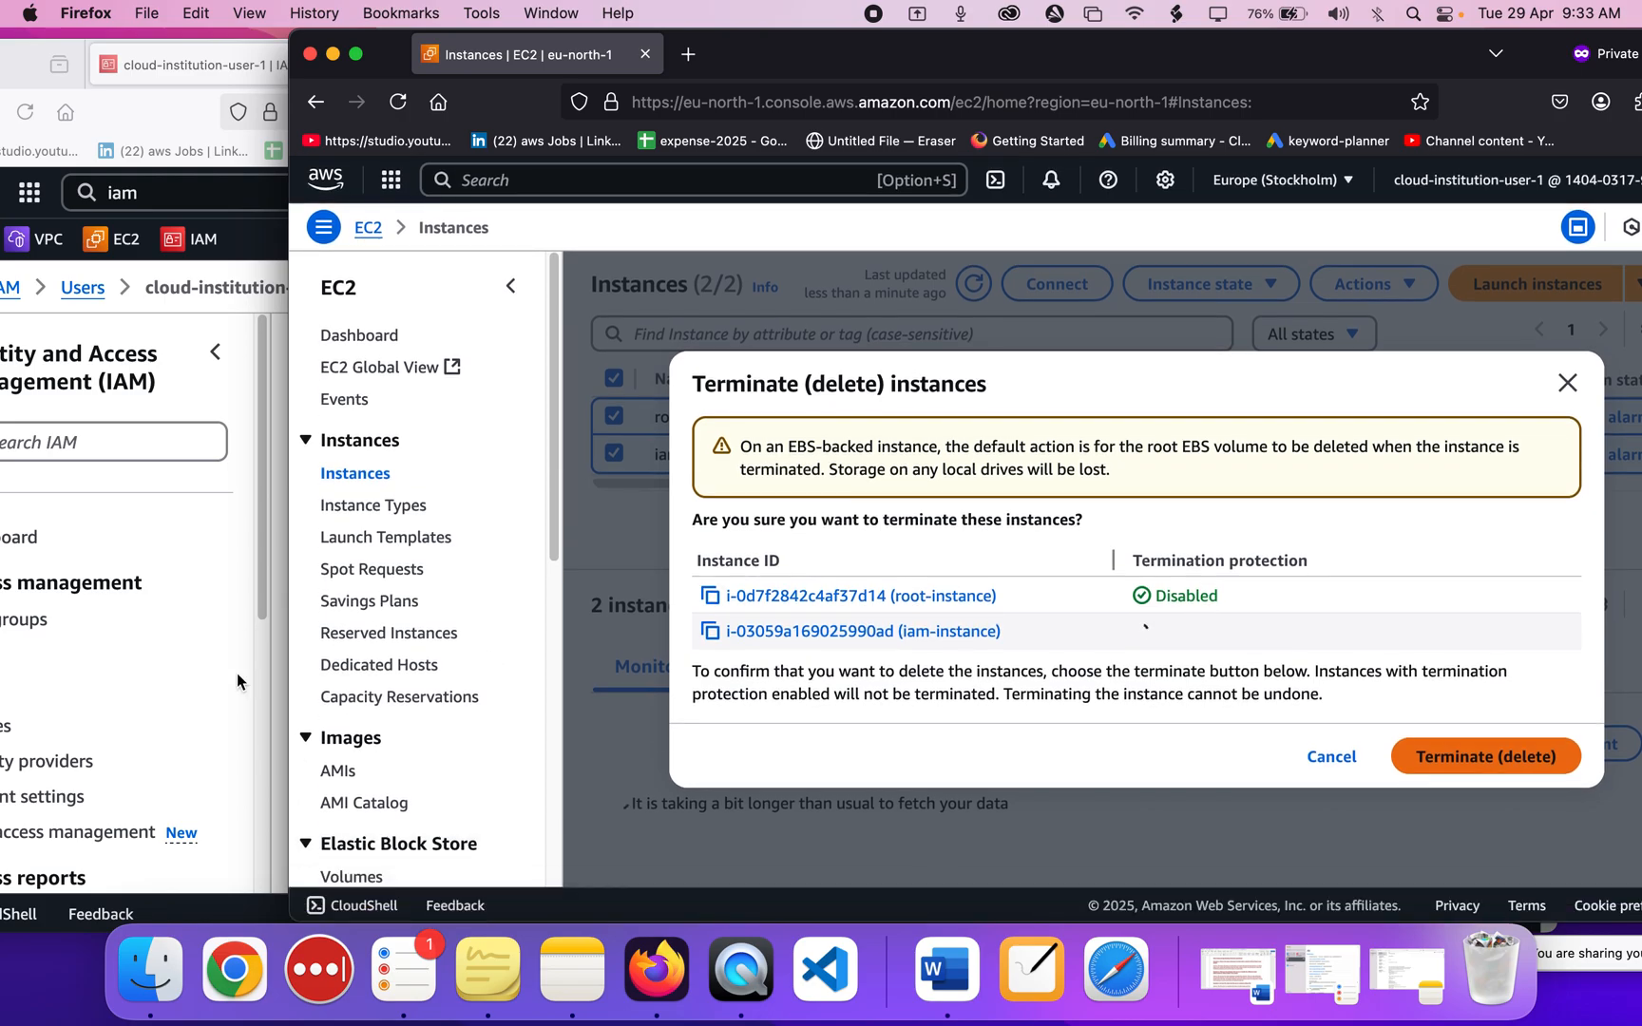
key("Escape")
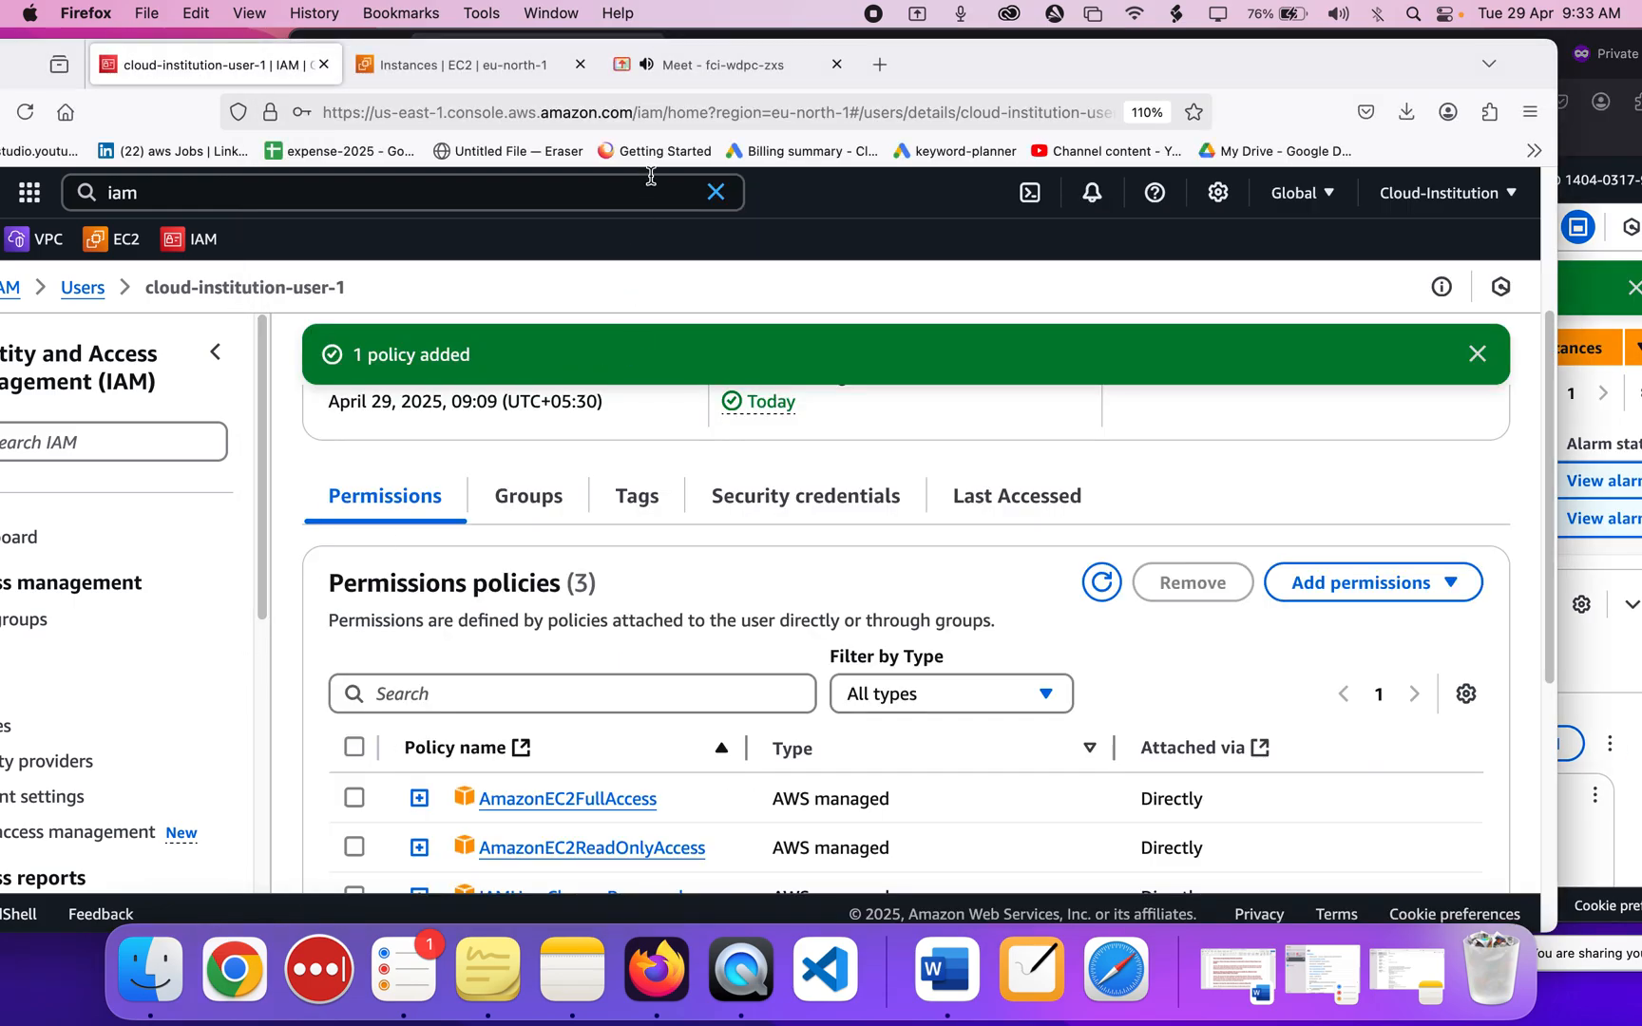
Check the Meet call, return to the root account's Instances page, then switch to NiBoard.
left_click(671, 87)
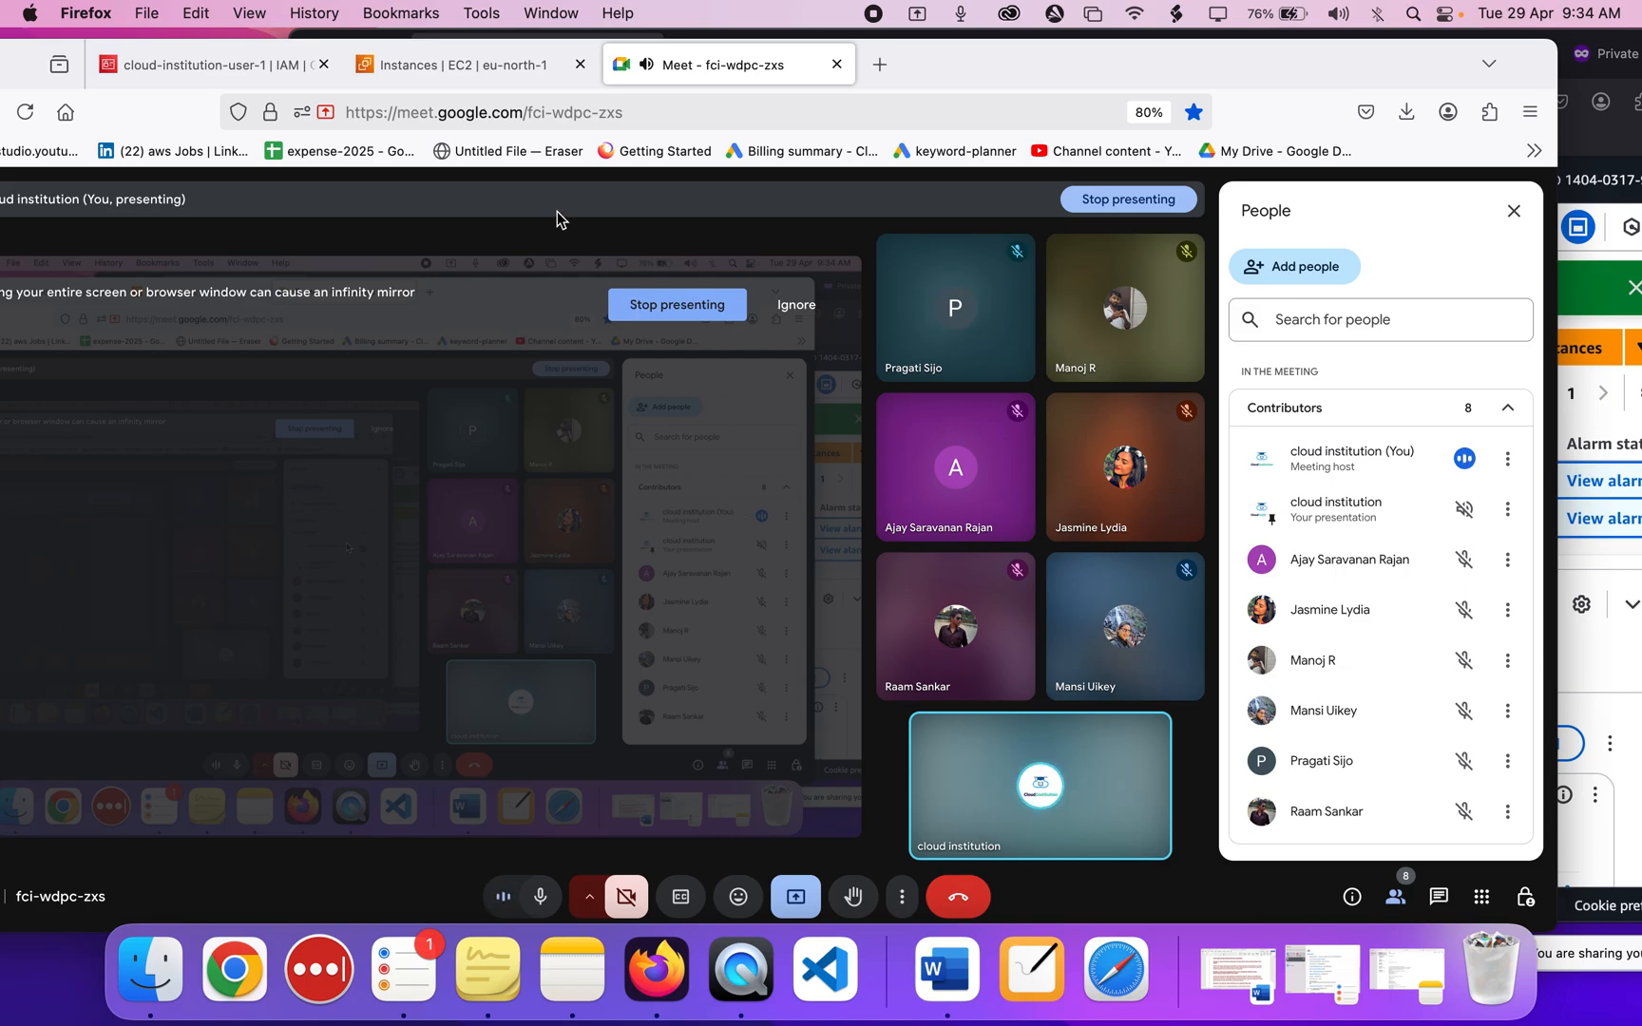
left_click(495, 66)
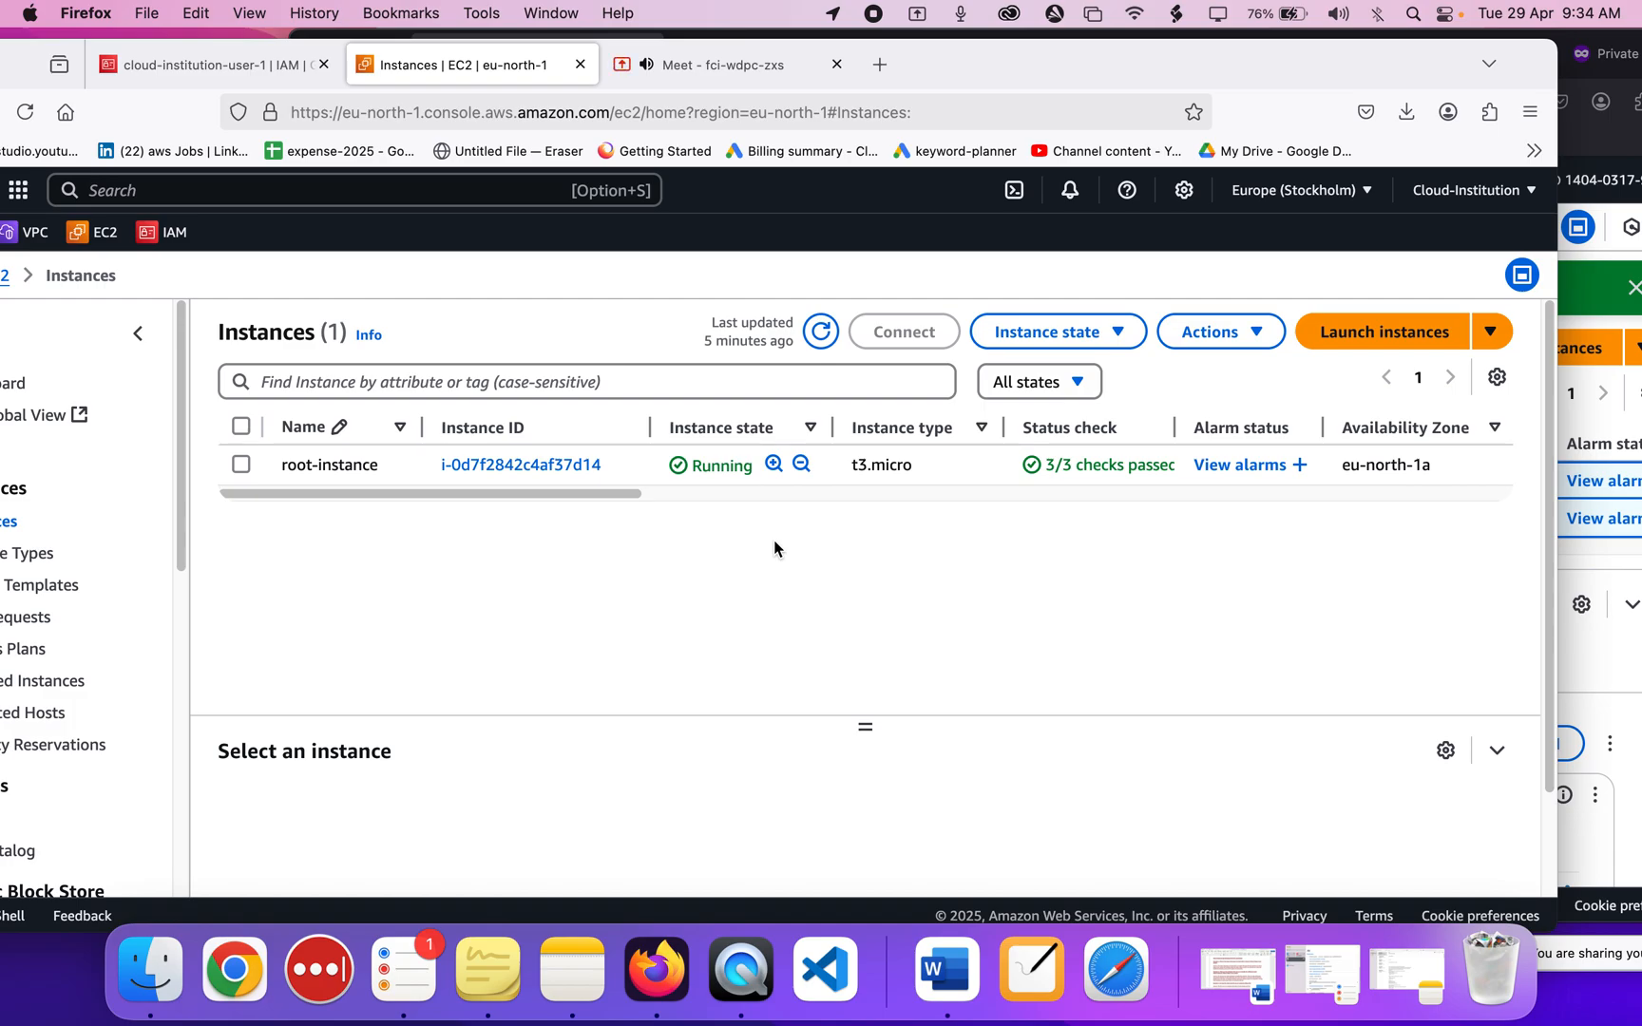
left_click_drag(1027, 55, 1166, 52)
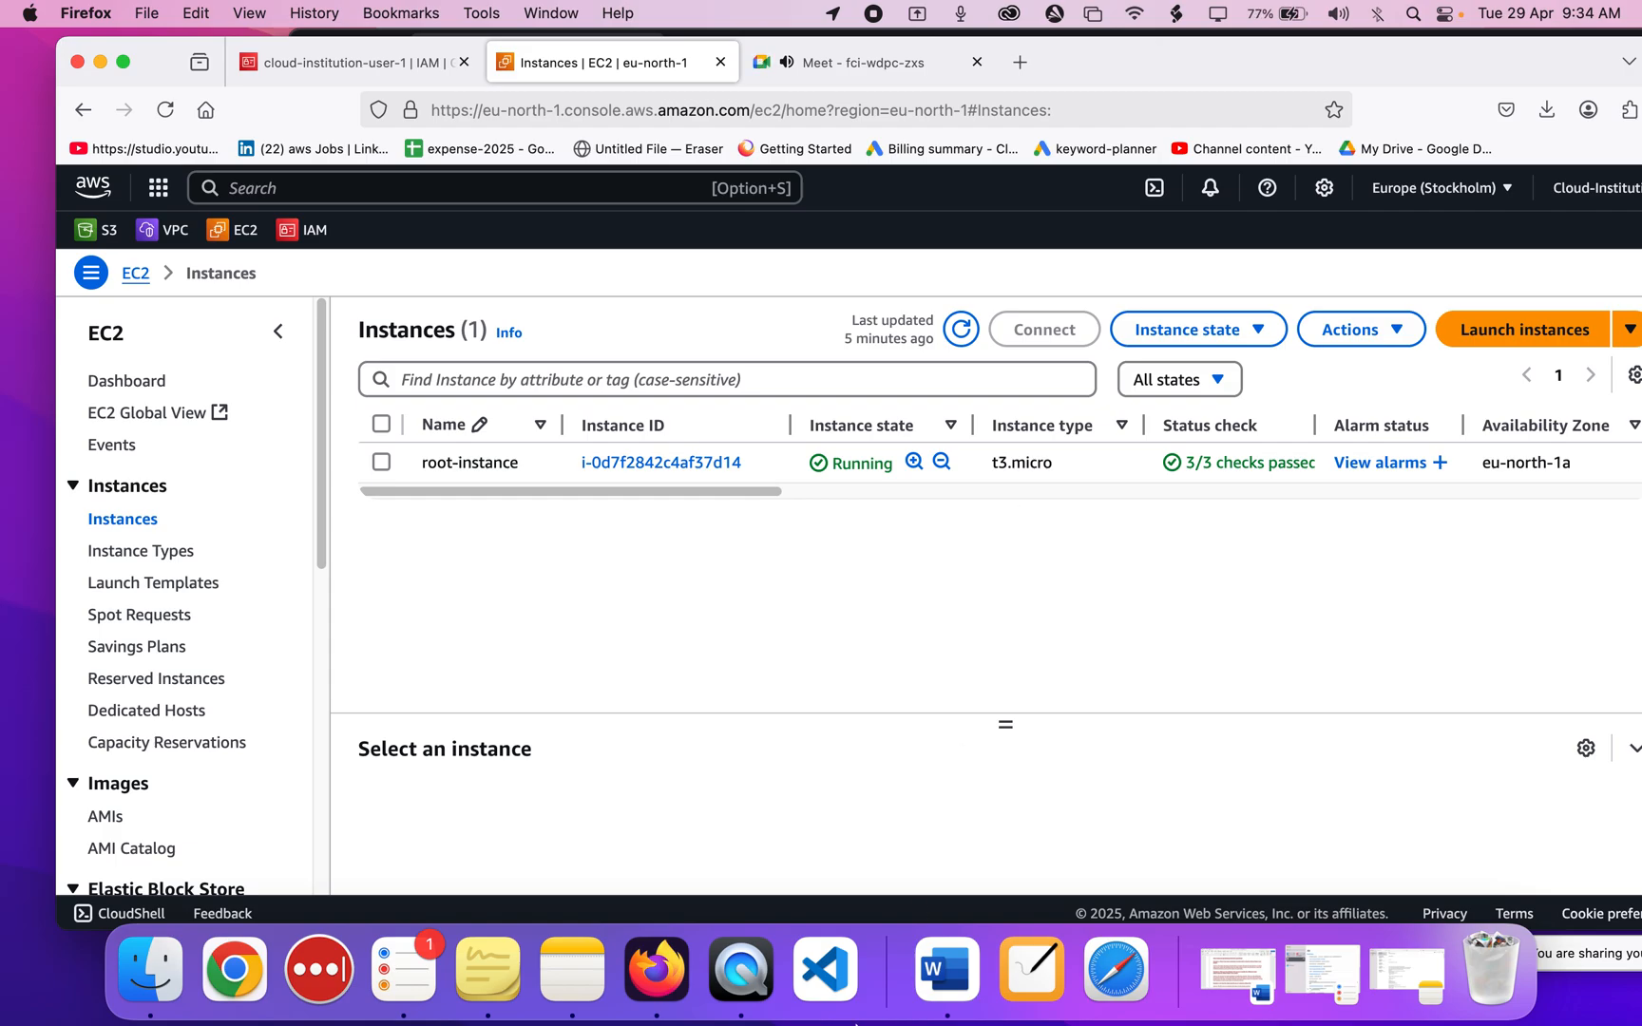
left_click(1055, 975)
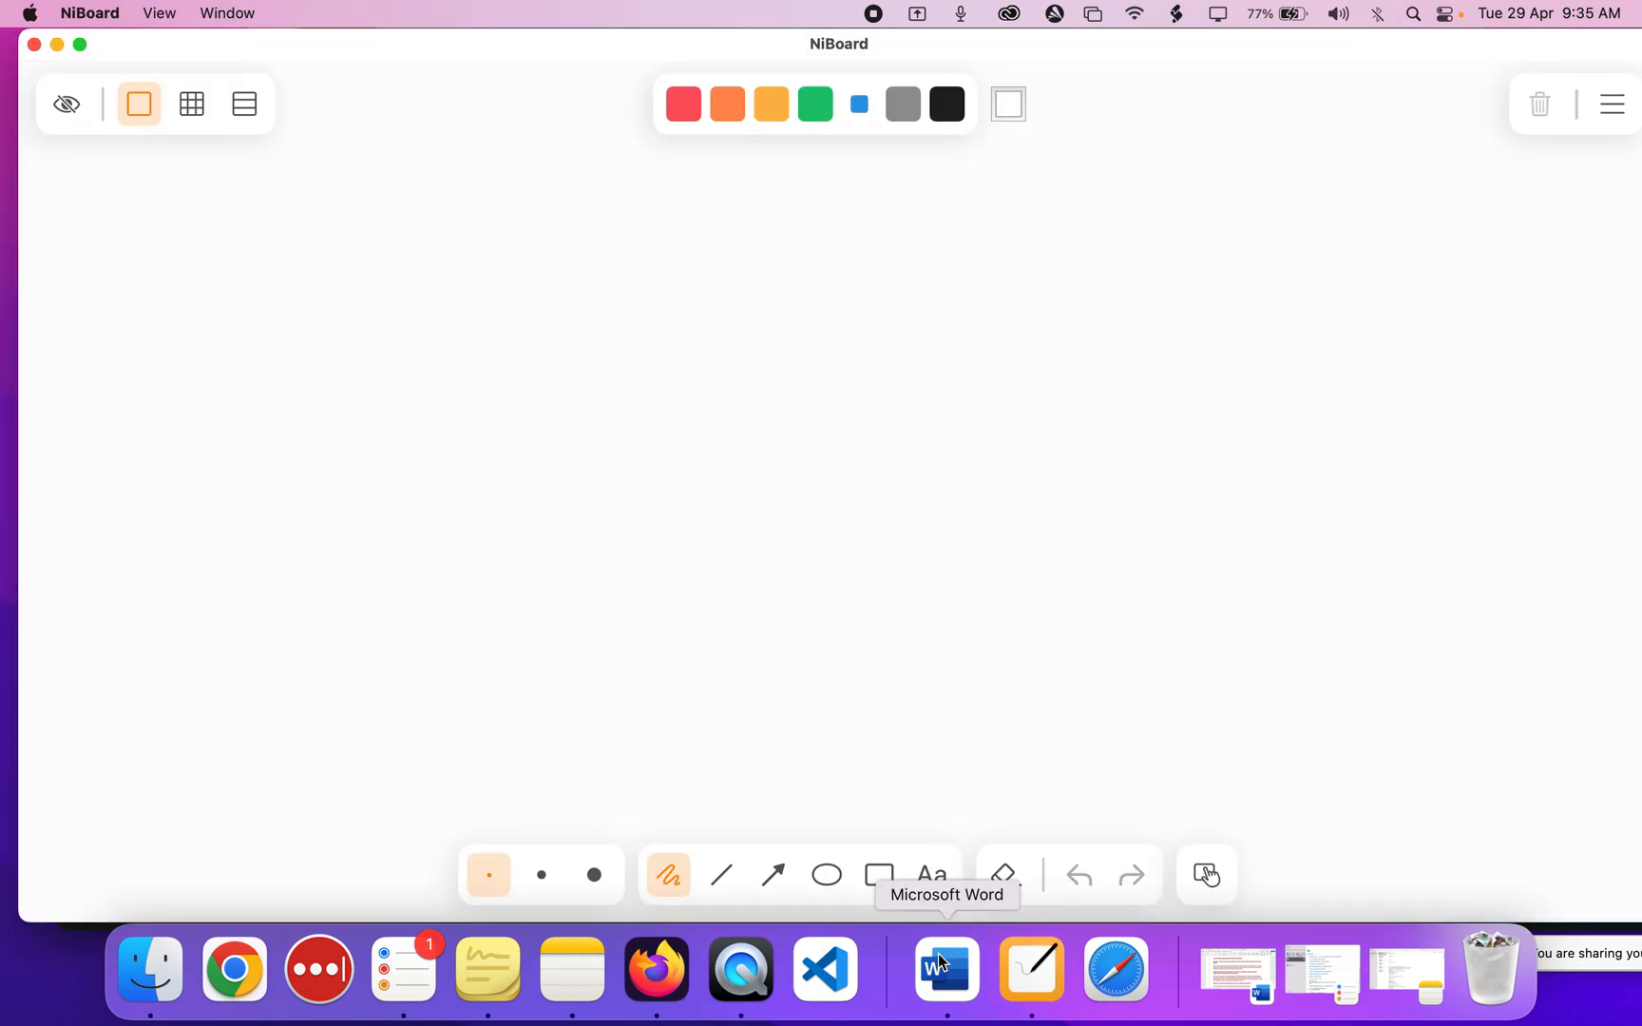
Draw a large outer rectangle containing five tall rectangles.
left_click(880, 875)
left_click_drag(400, 278, 1260, 573)
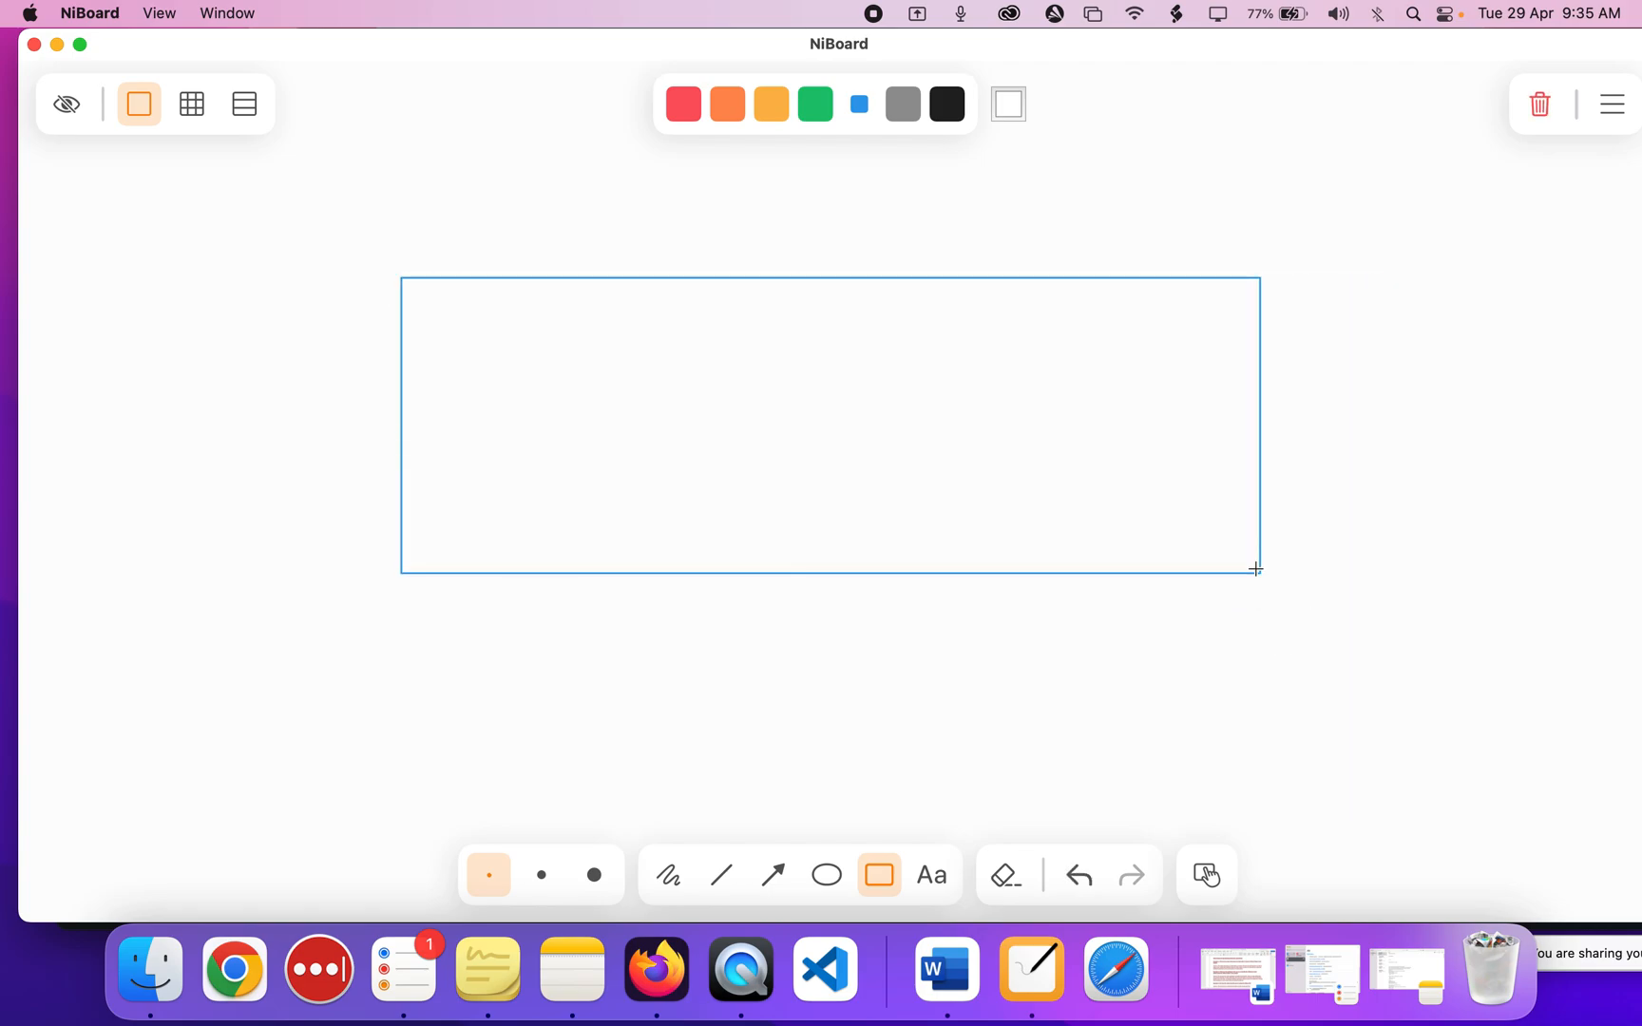
left_click_drag(419, 287, 568, 540)
left_click_drag(607, 289, 690, 524)
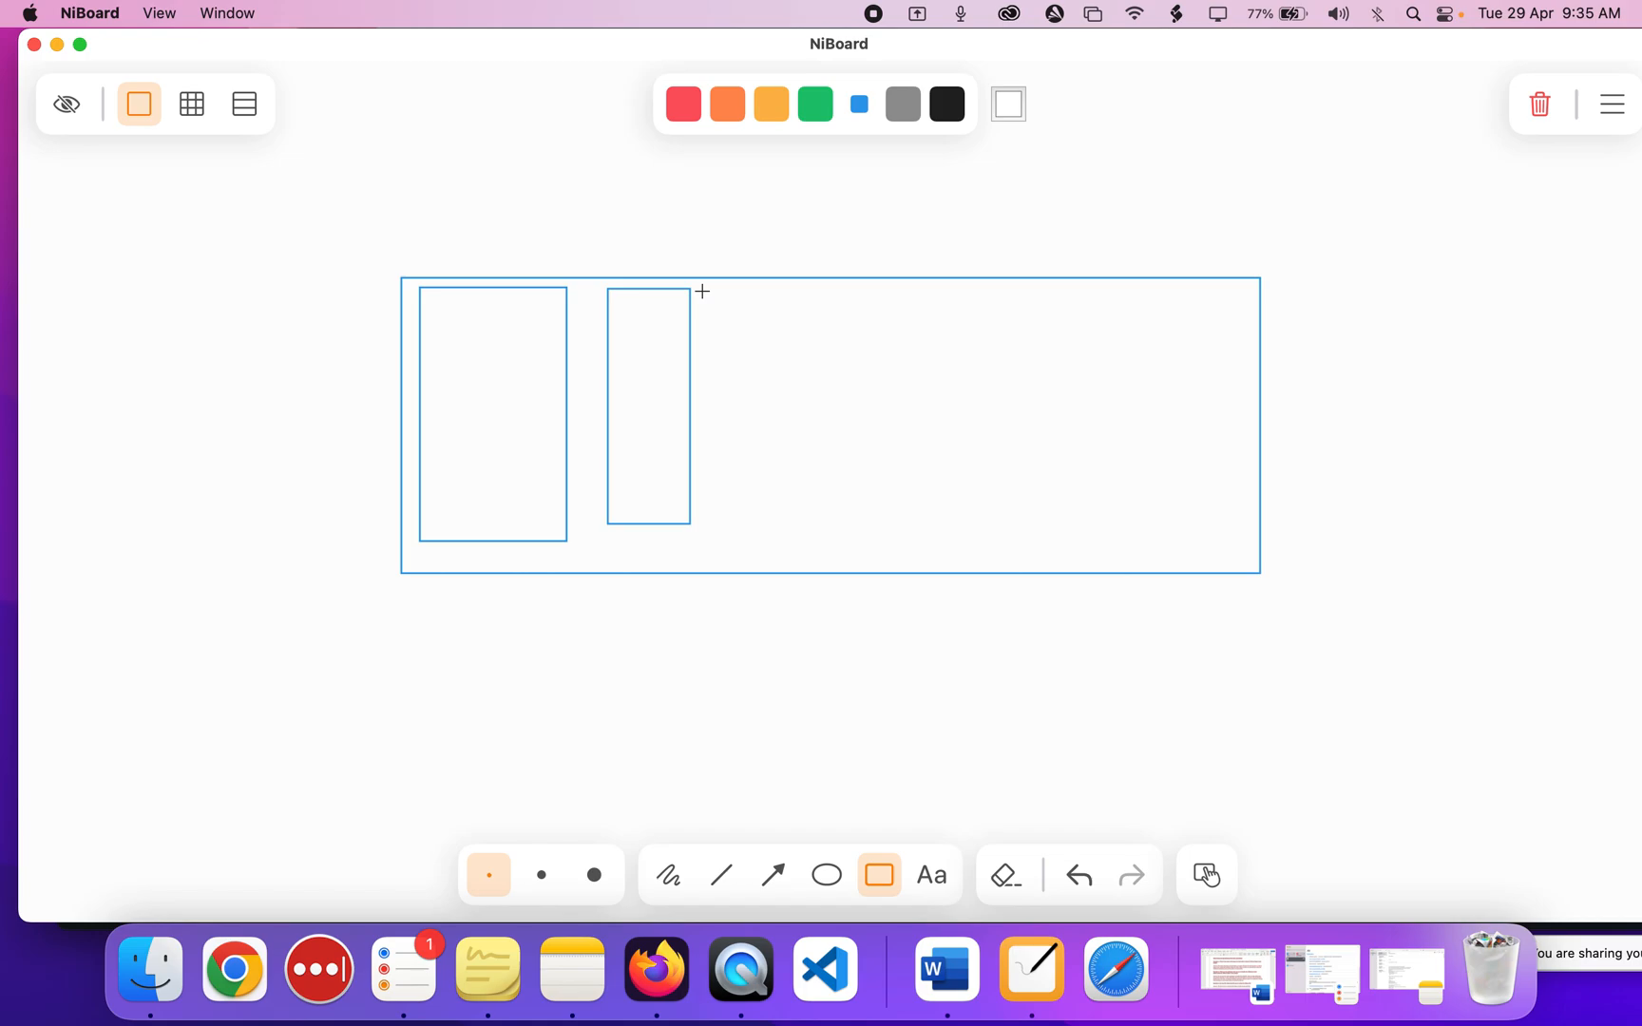
key("super+z")
left_click_drag(617, 293, 762, 541)
left_click_drag(823, 297, 939, 535)
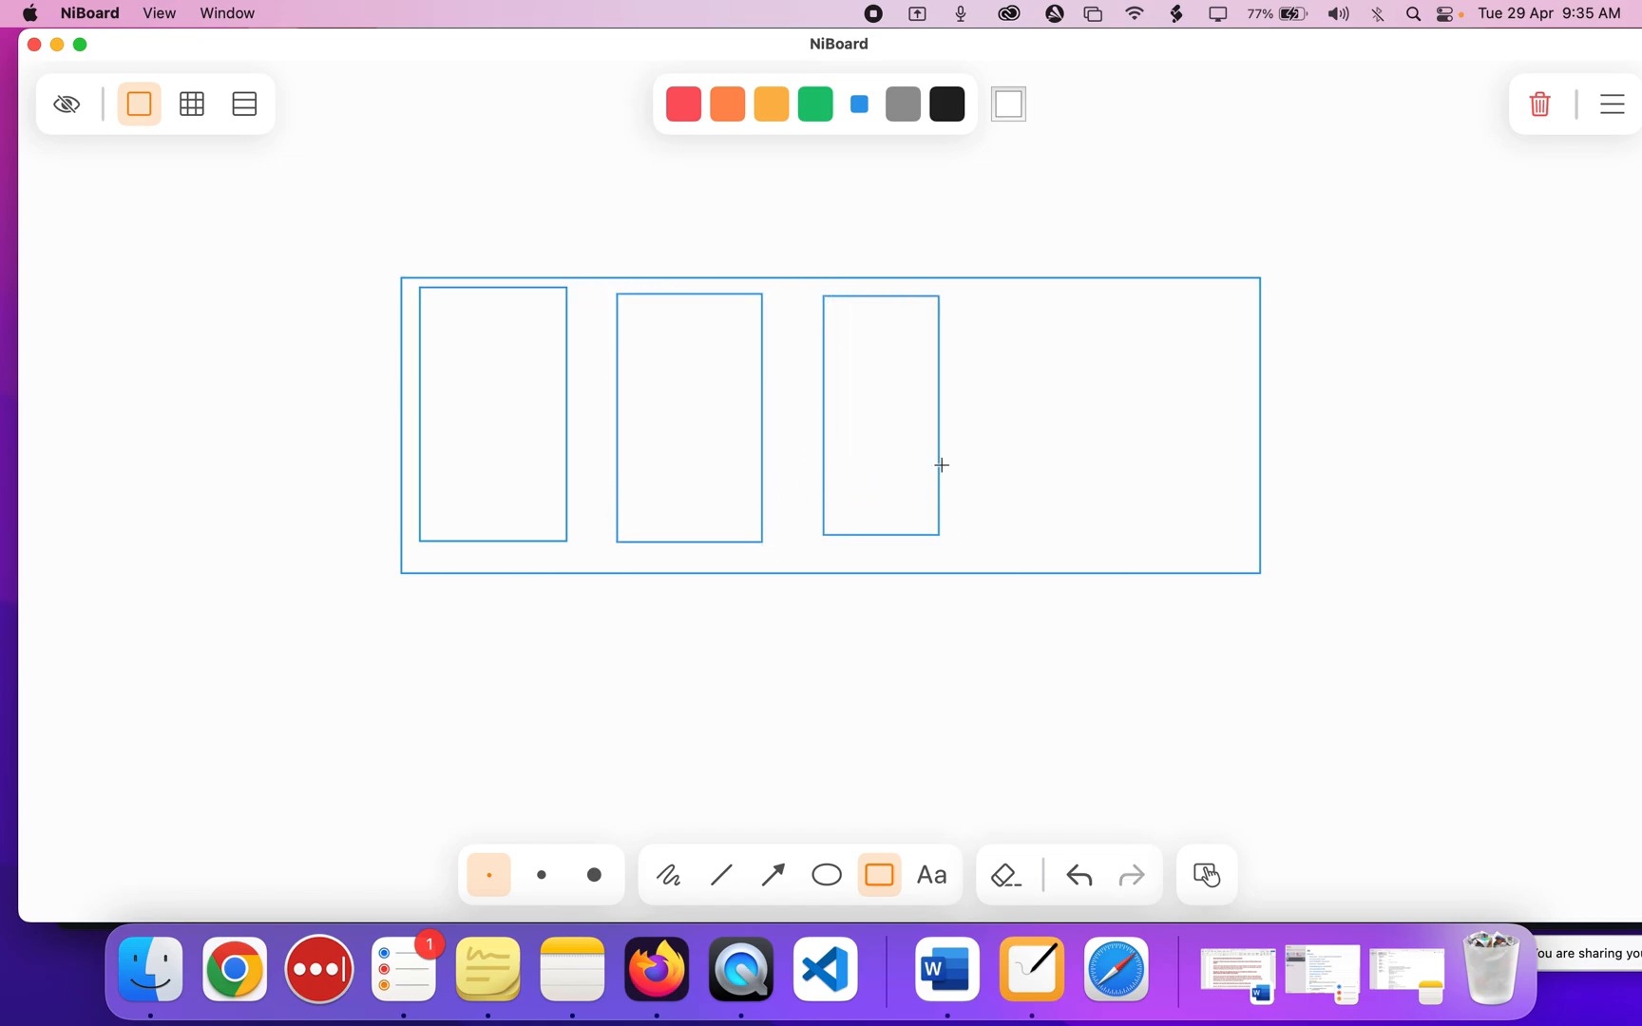
left_click_drag(994, 287, 1114, 529)
left_click_drag(1145, 283, 1236, 526)
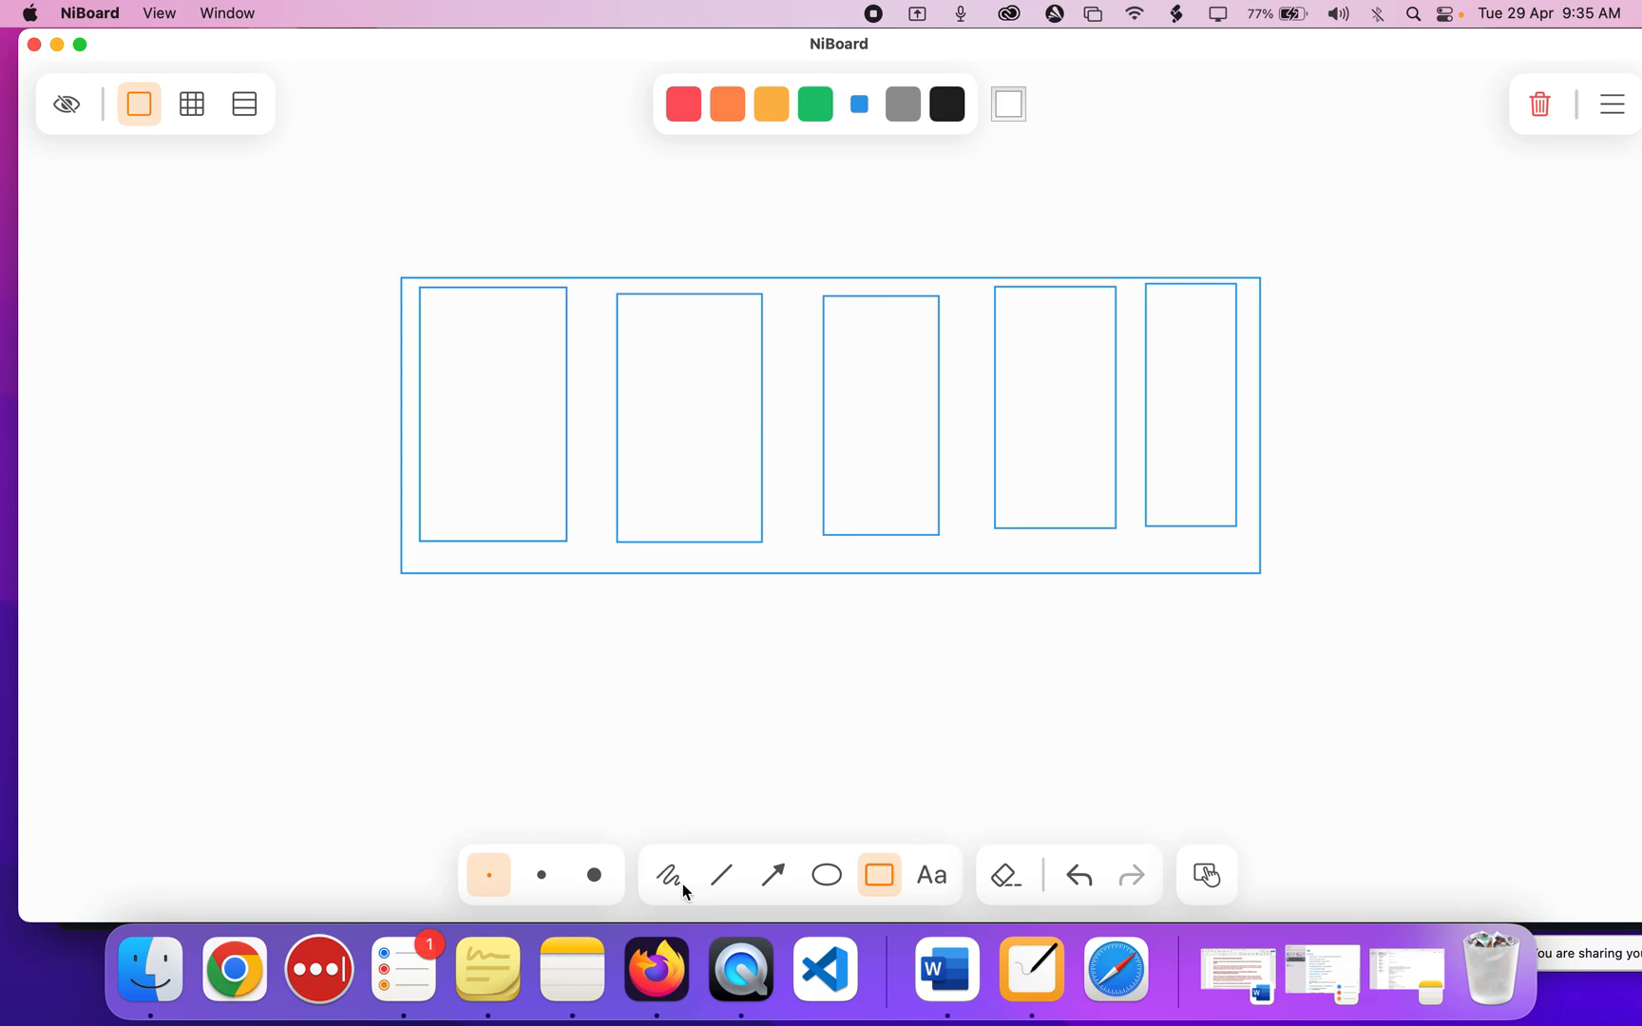
Draw an arrow from the lower left into the first rectangle, with a small box at its tail.
left_click(766, 880)
left_click_drag(107, 810, 461, 535)
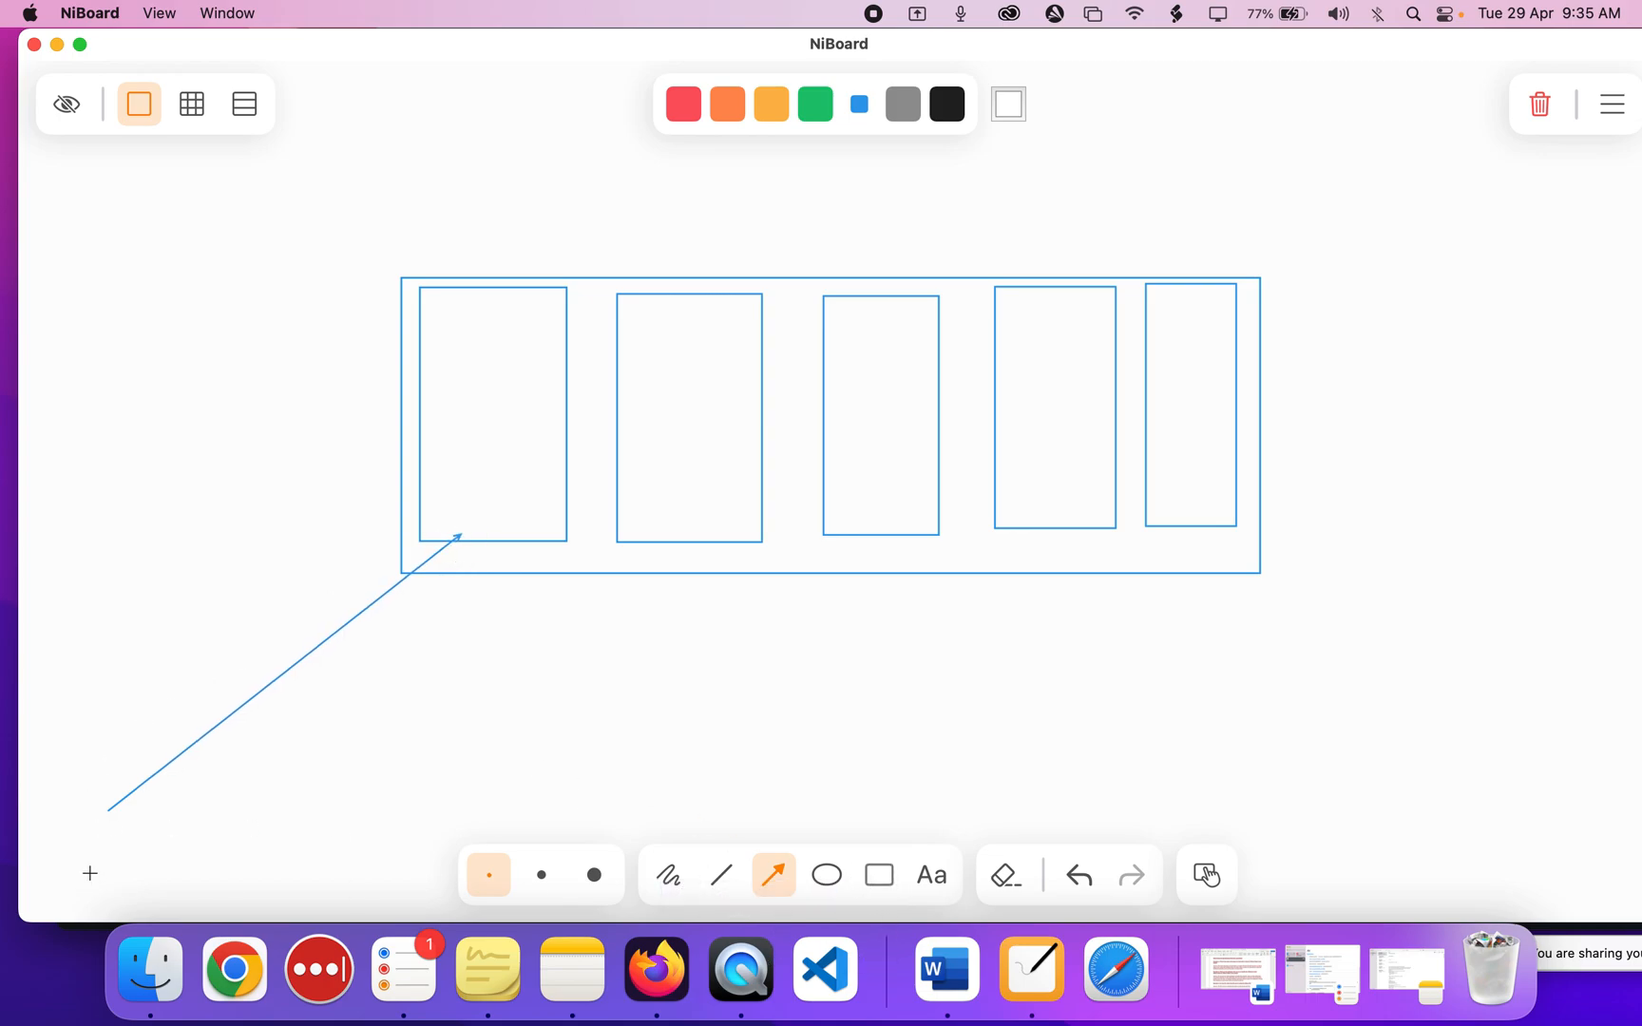
left_click_drag(57, 756, 133, 942)
key("super+z")
left_click(873, 885)
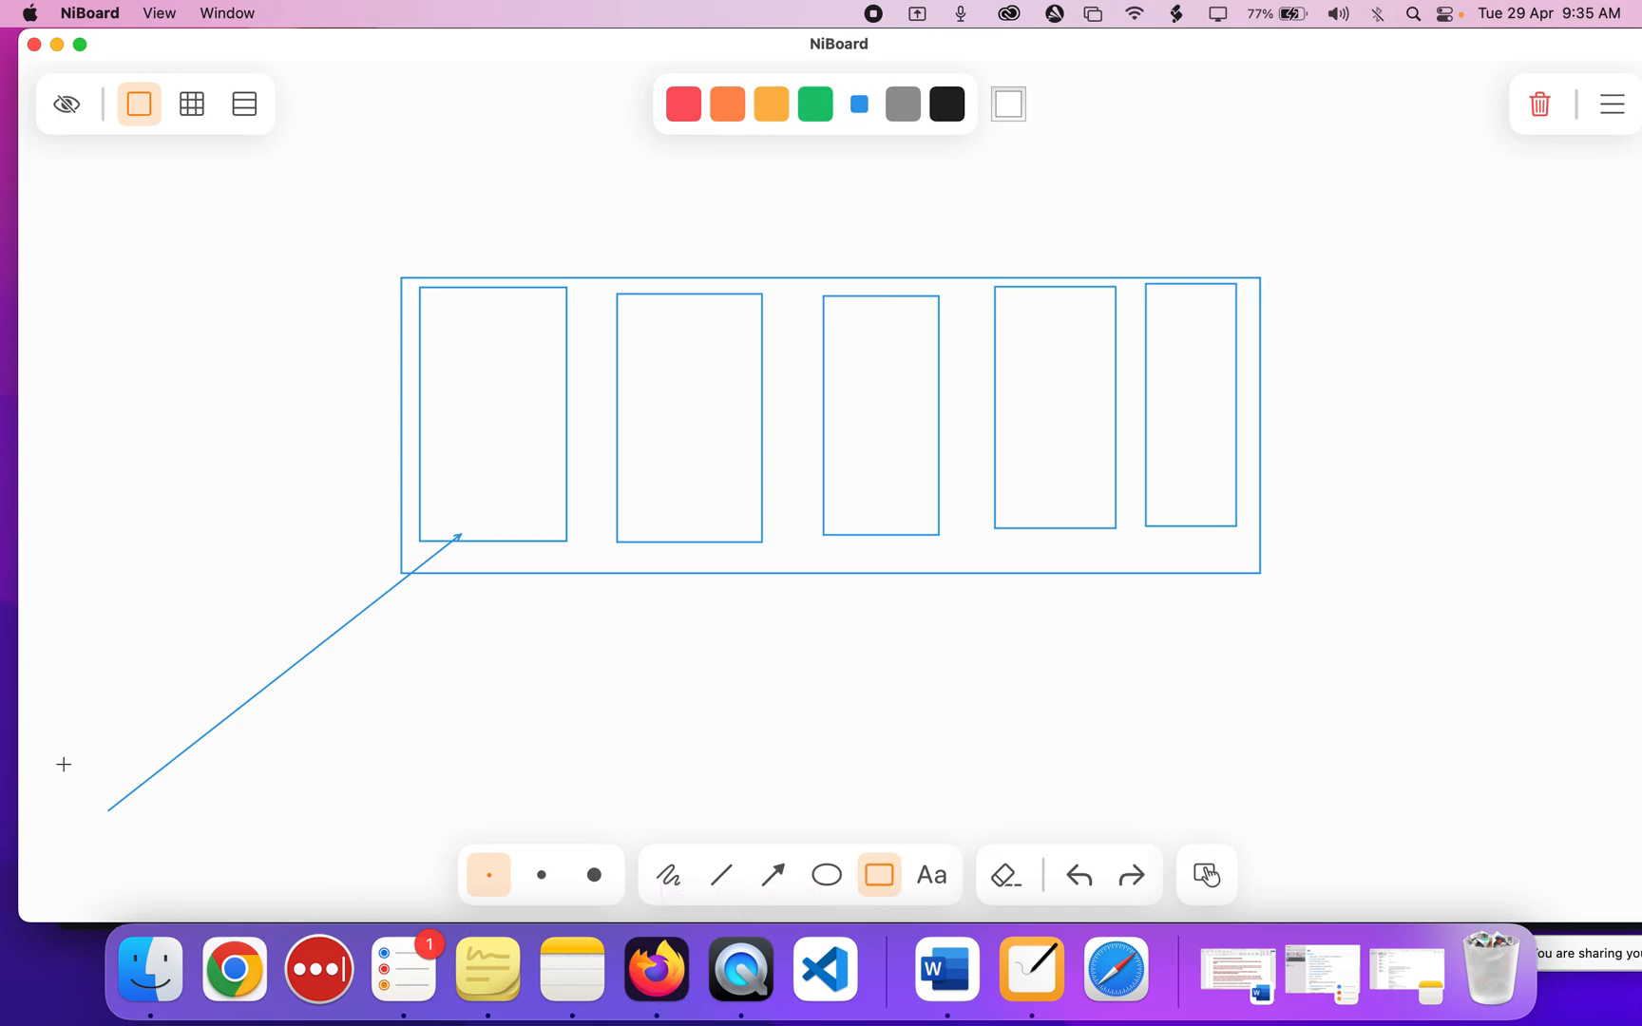
left_click_drag(61, 777, 203, 859)
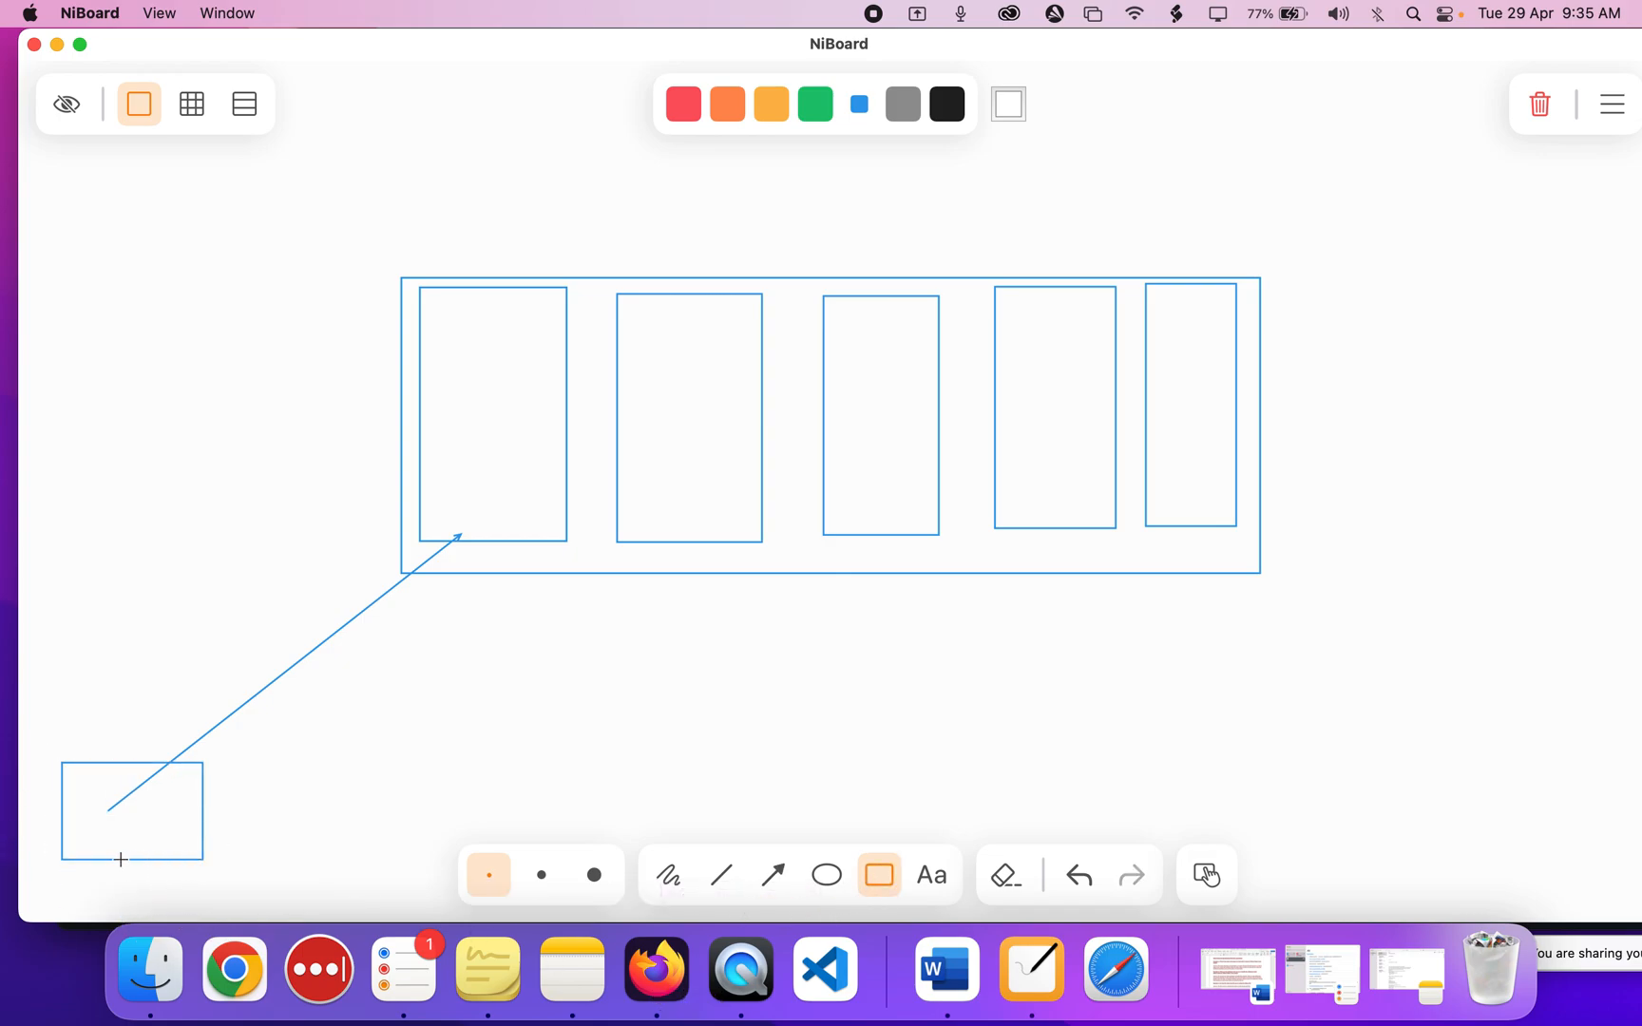
left_click_drag(82, 848, 176, 875)
Draw a rectangle inside the first tall column, then a box below the frame with a thin strip beneath it.
left_click_drag(432, 295, 554, 529)
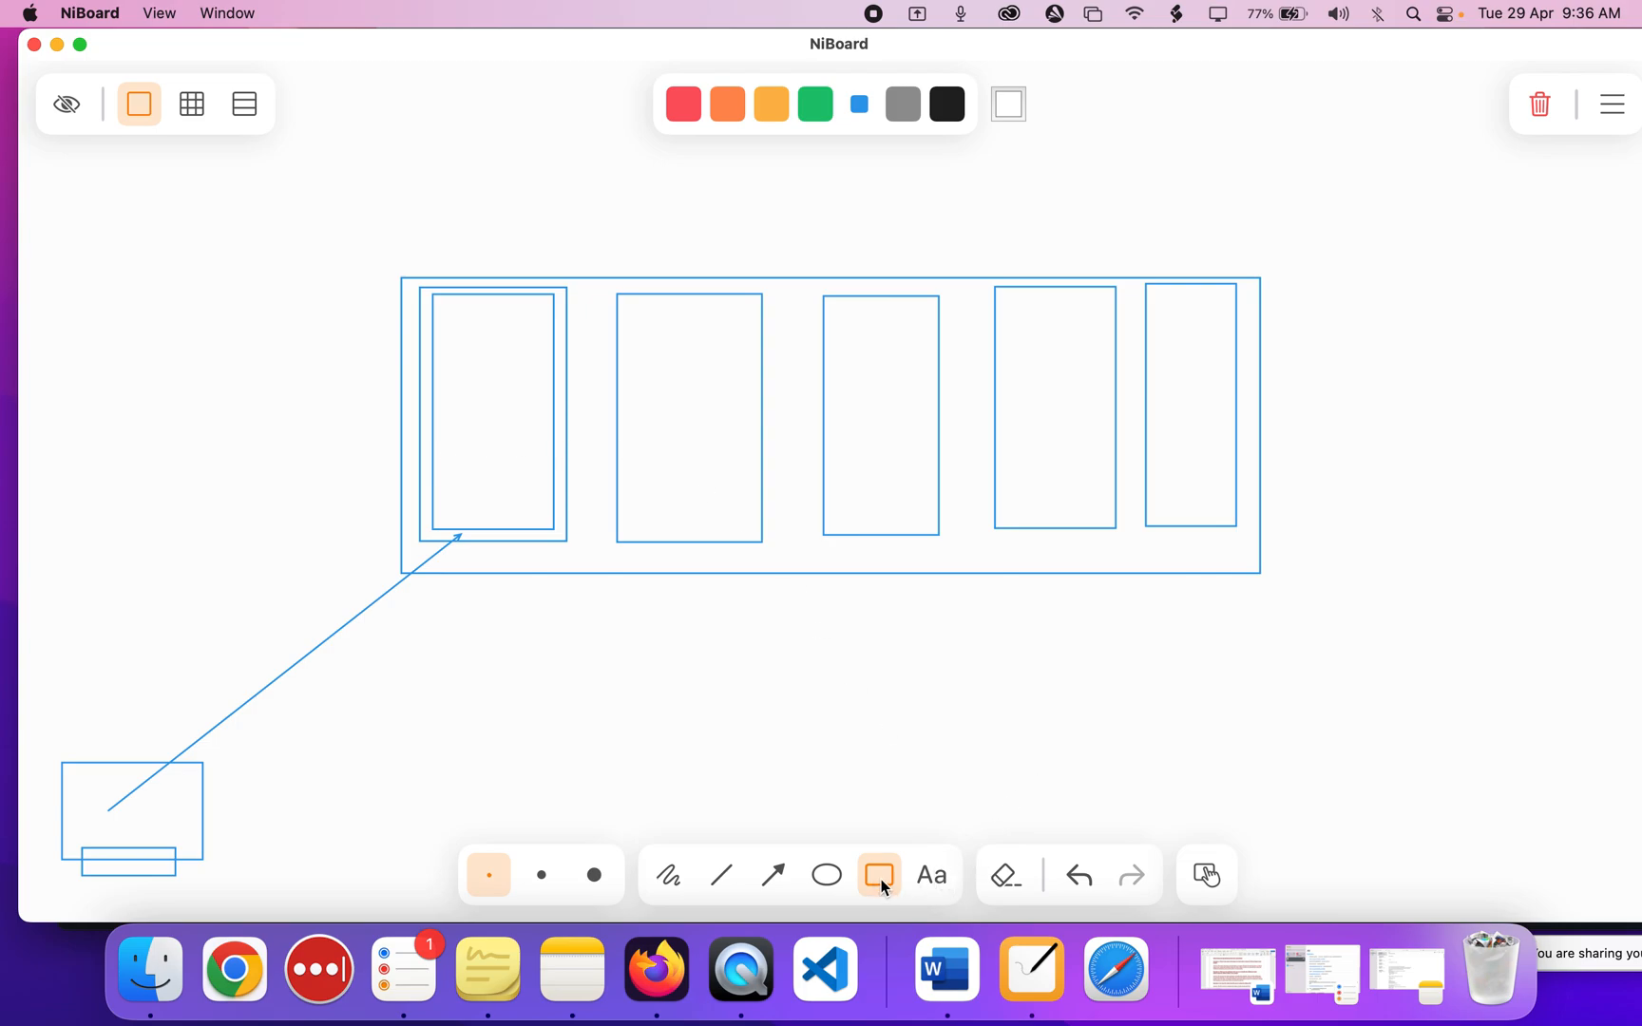
left_click_drag(794, 607, 1042, 728)
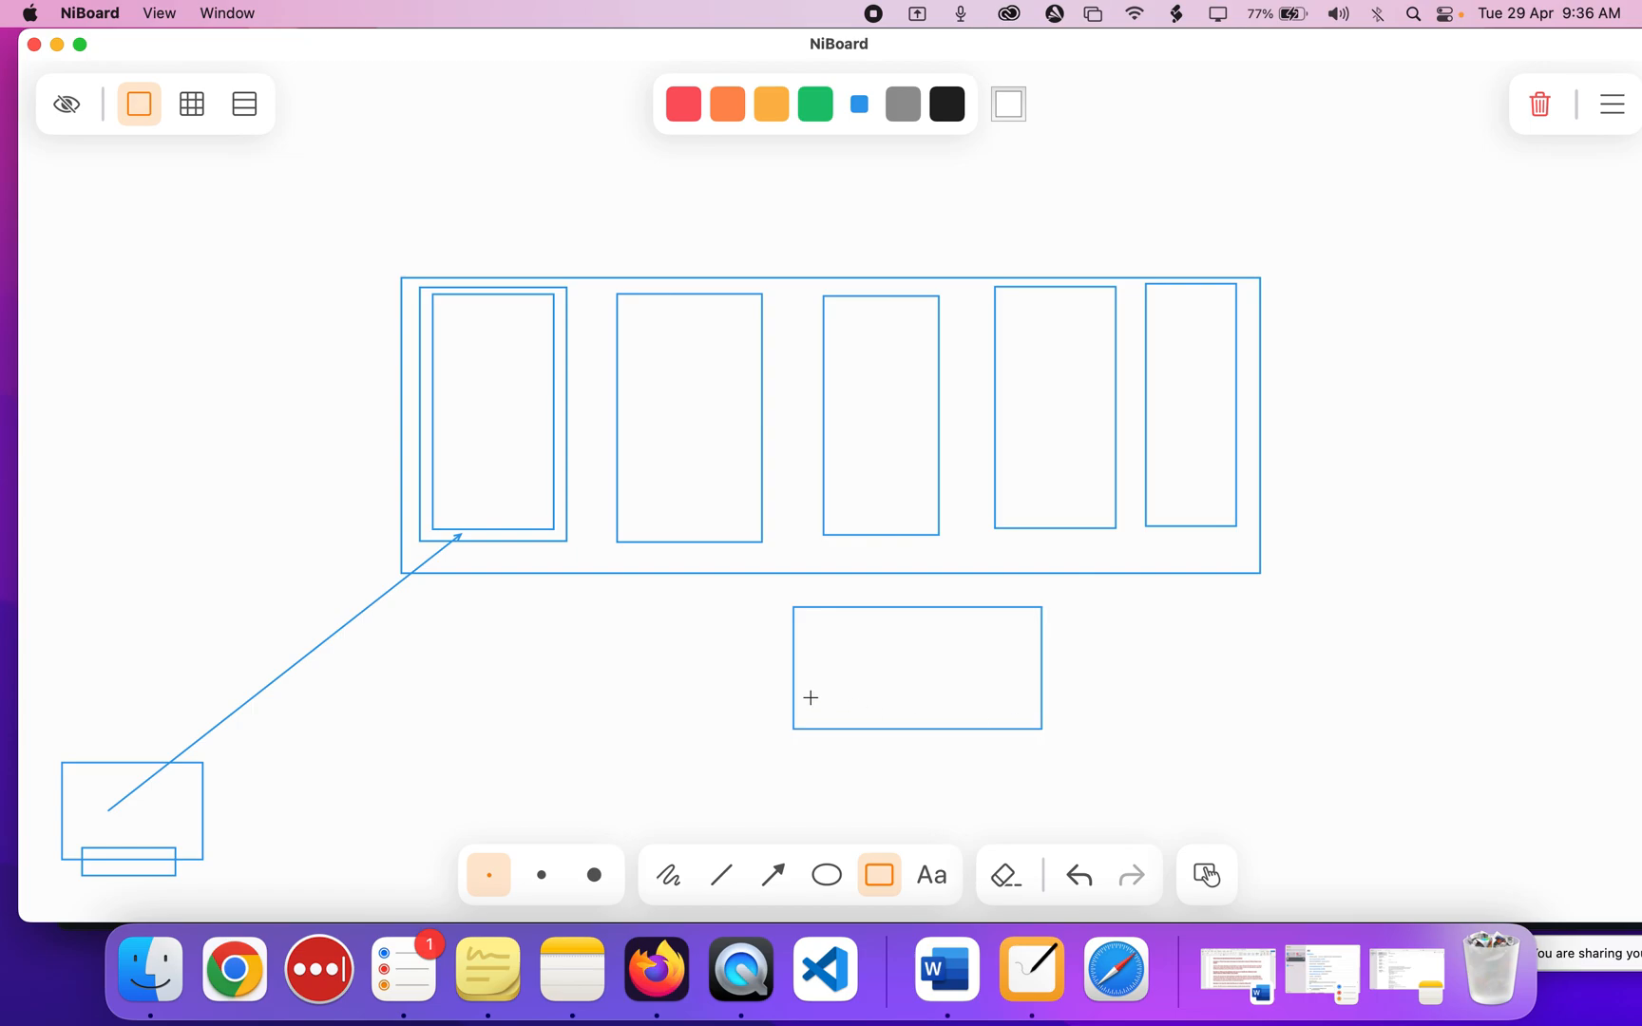
left_click_drag(834, 725, 1019, 747)
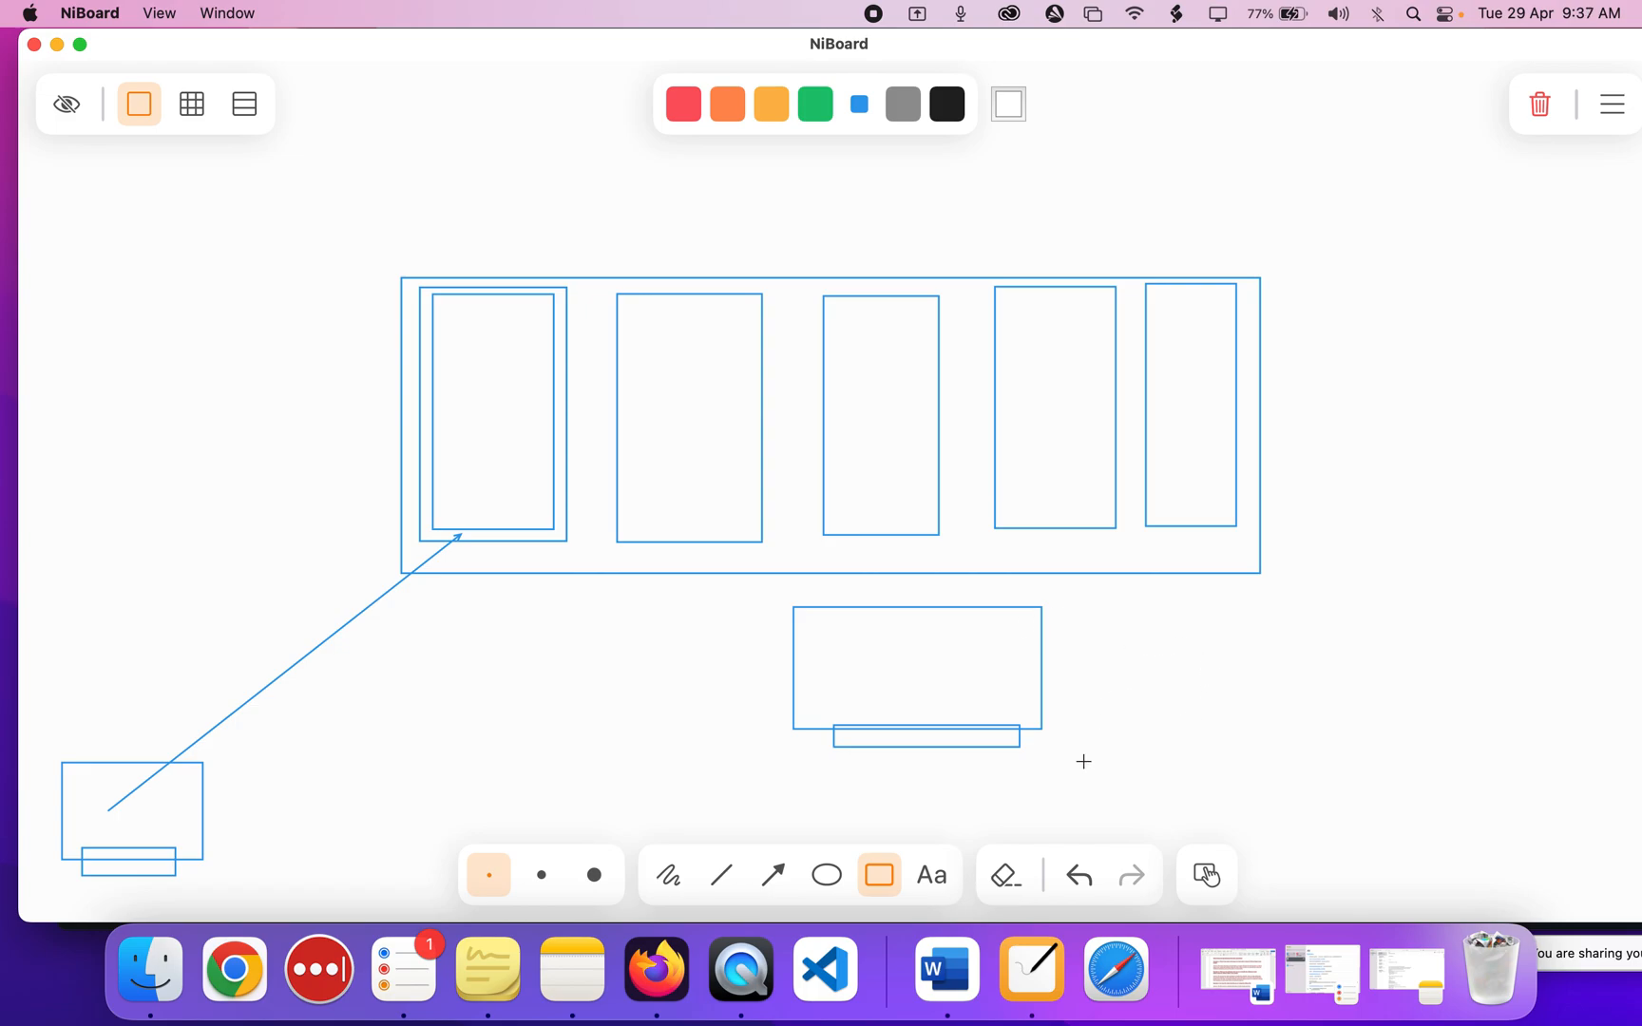
Add a two-line label 'root-user' / 'iam' to the right of the lower box.
left_click(932, 876)
left_click(1124, 644)
type("root-user")
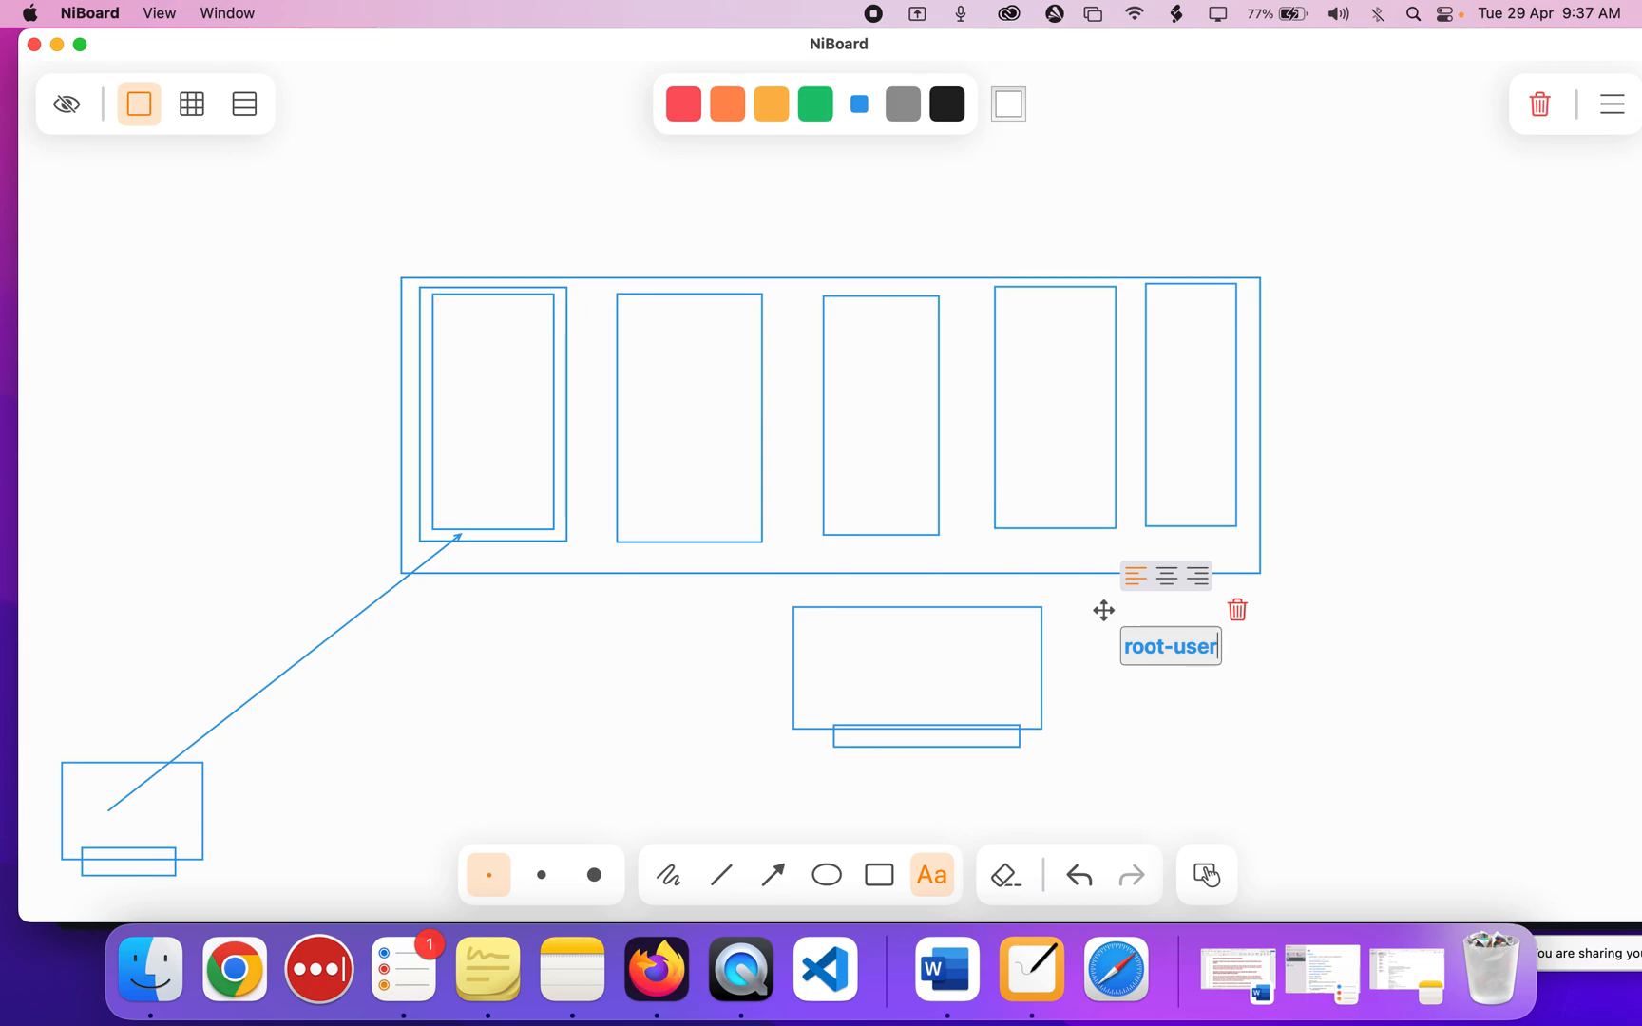
key("Return")
type("iam")
left_click(1270, 684)
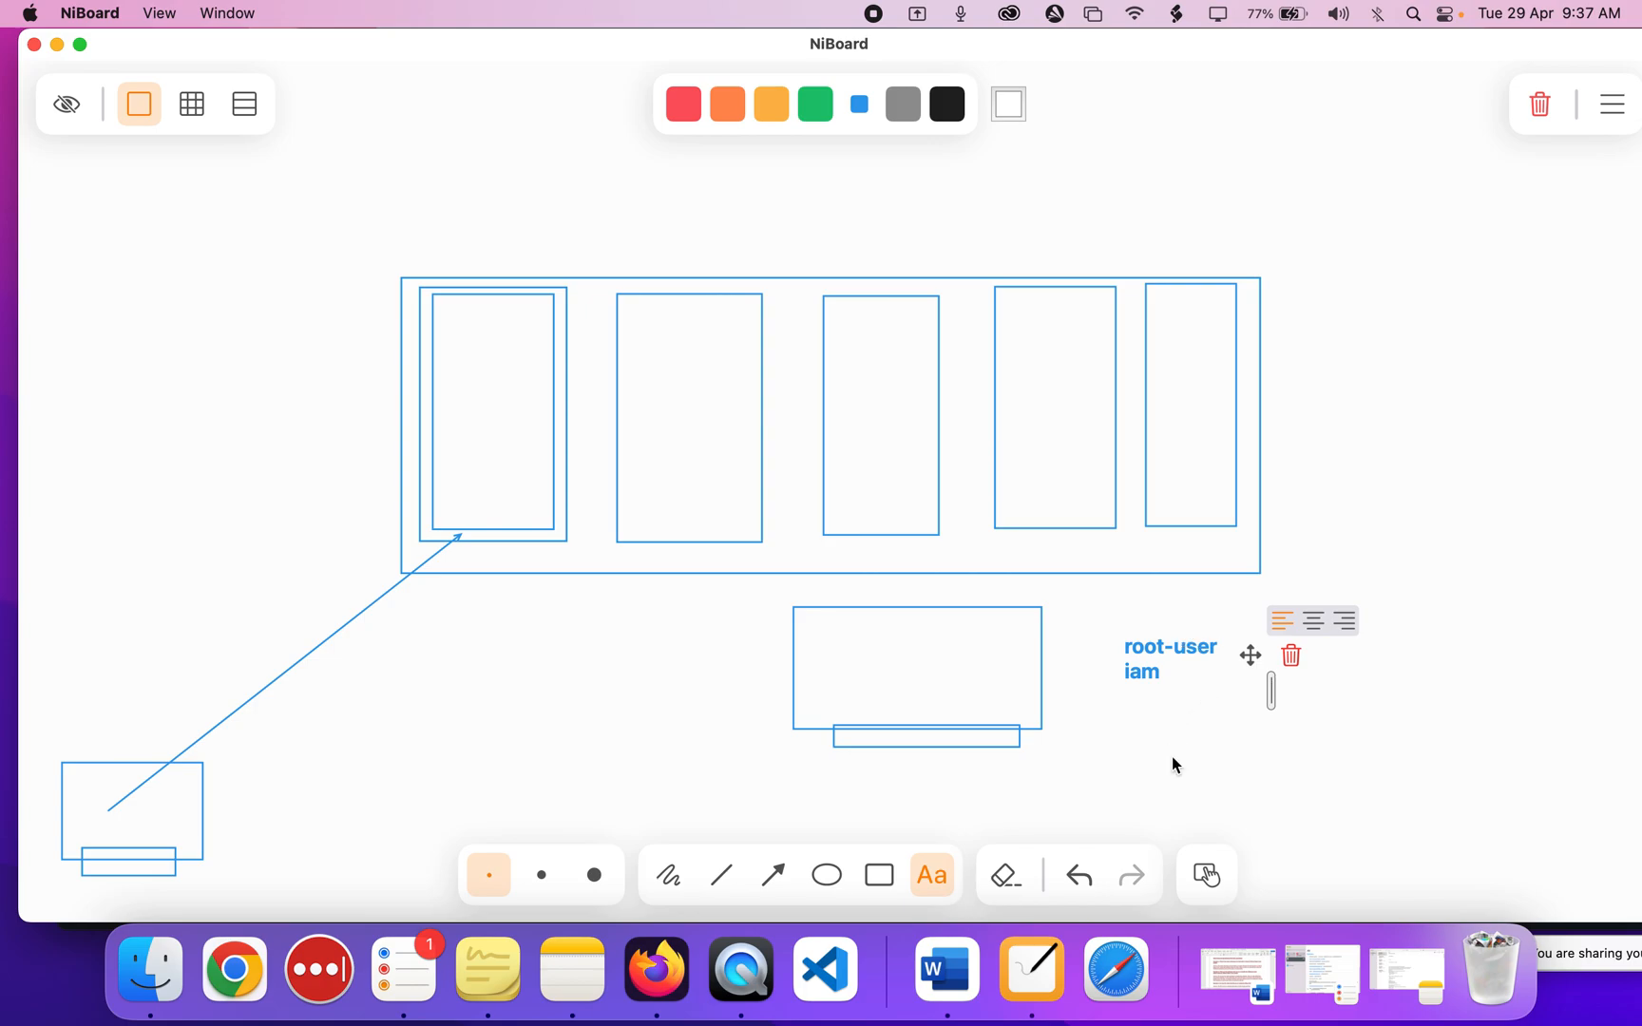
Draw an inner rectangle in the lower box and start labelling it 'virtual-box'.
left_click(867, 884)
left_click_drag(809, 628, 1022, 704)
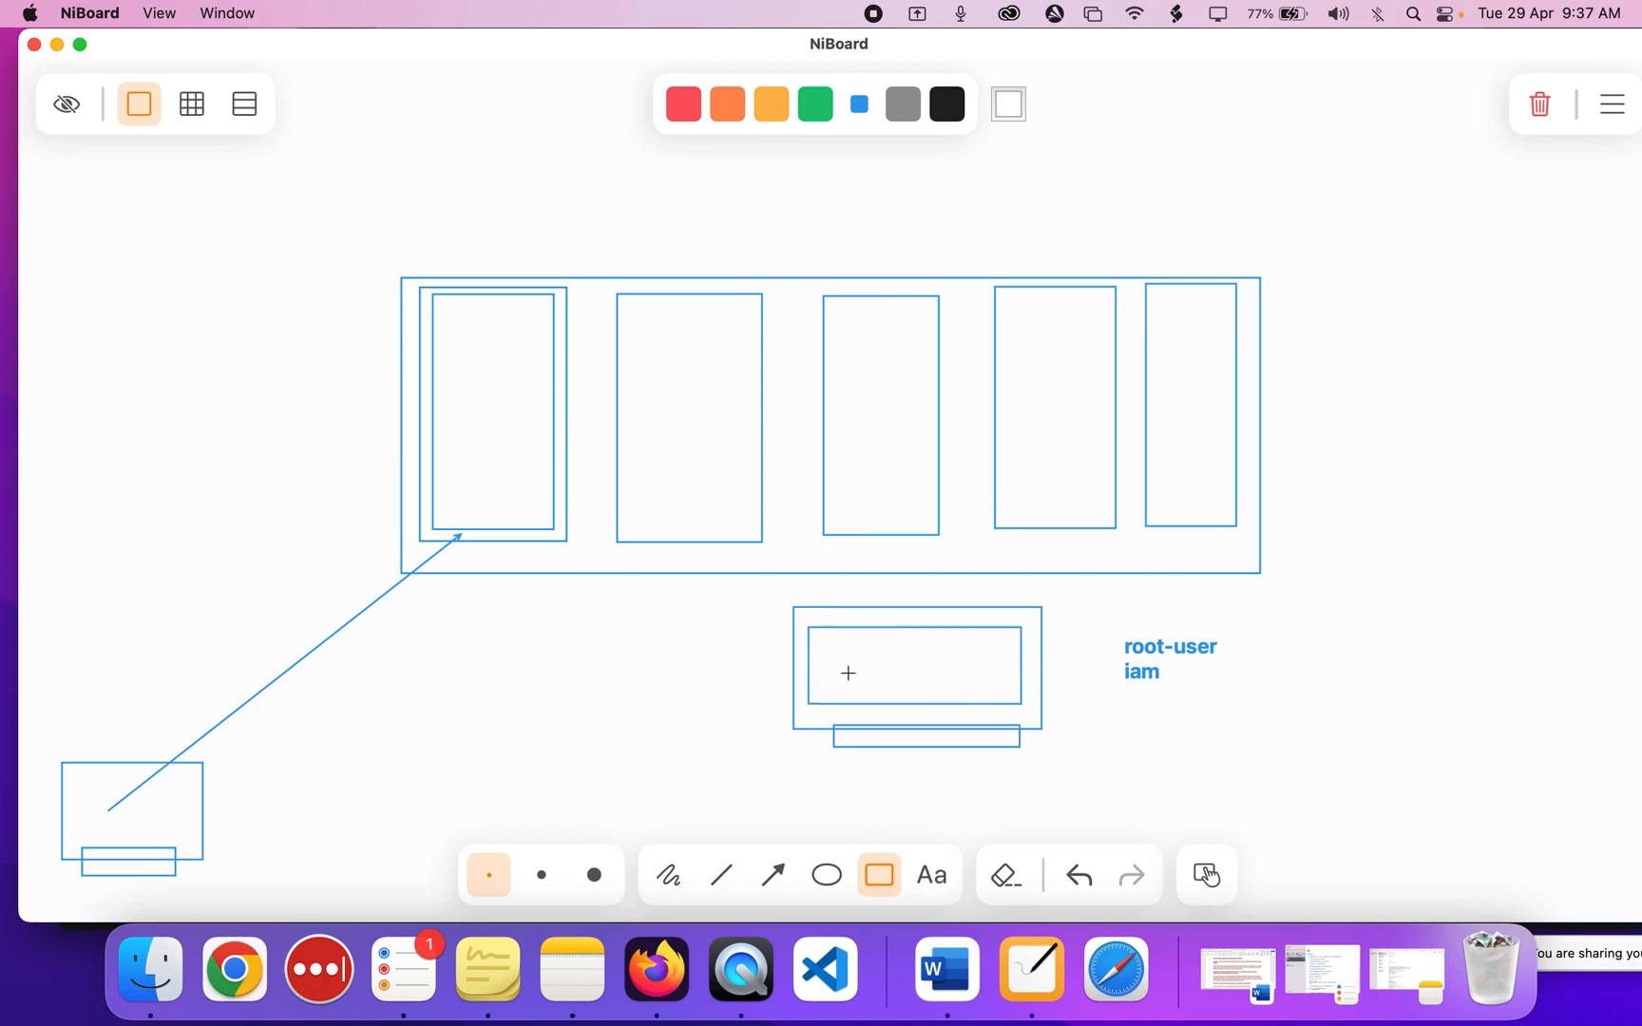
left_click(927, 867)
left_click(864, 668)
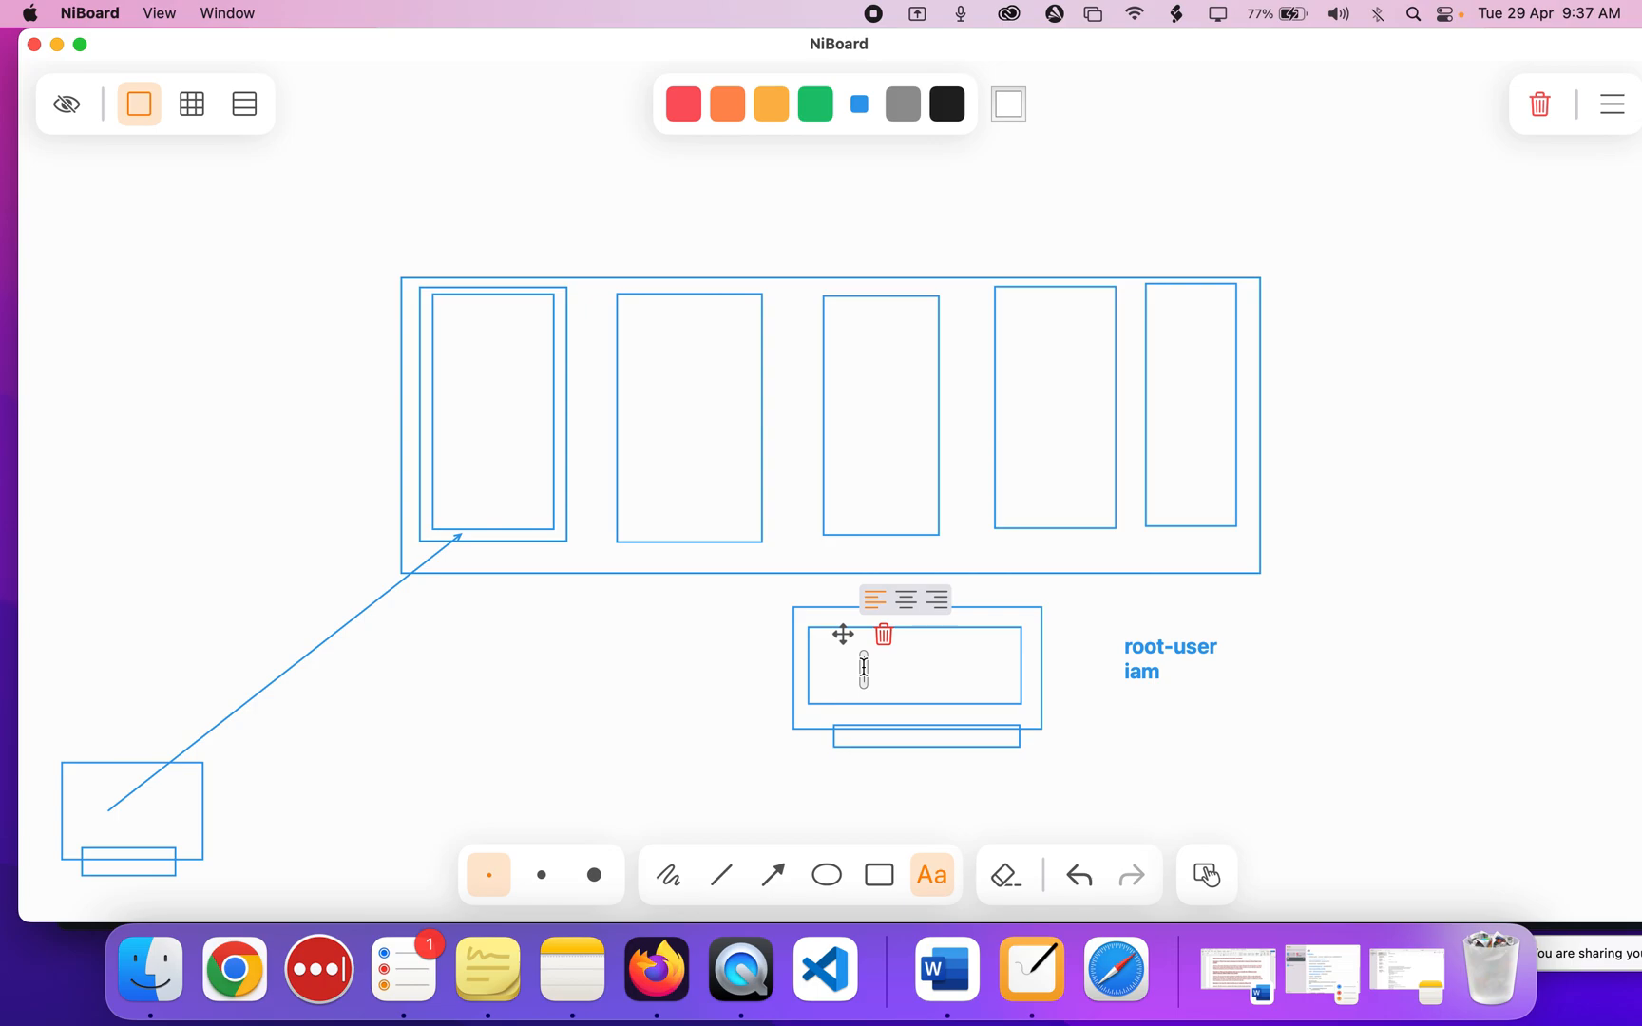
type("virtual")
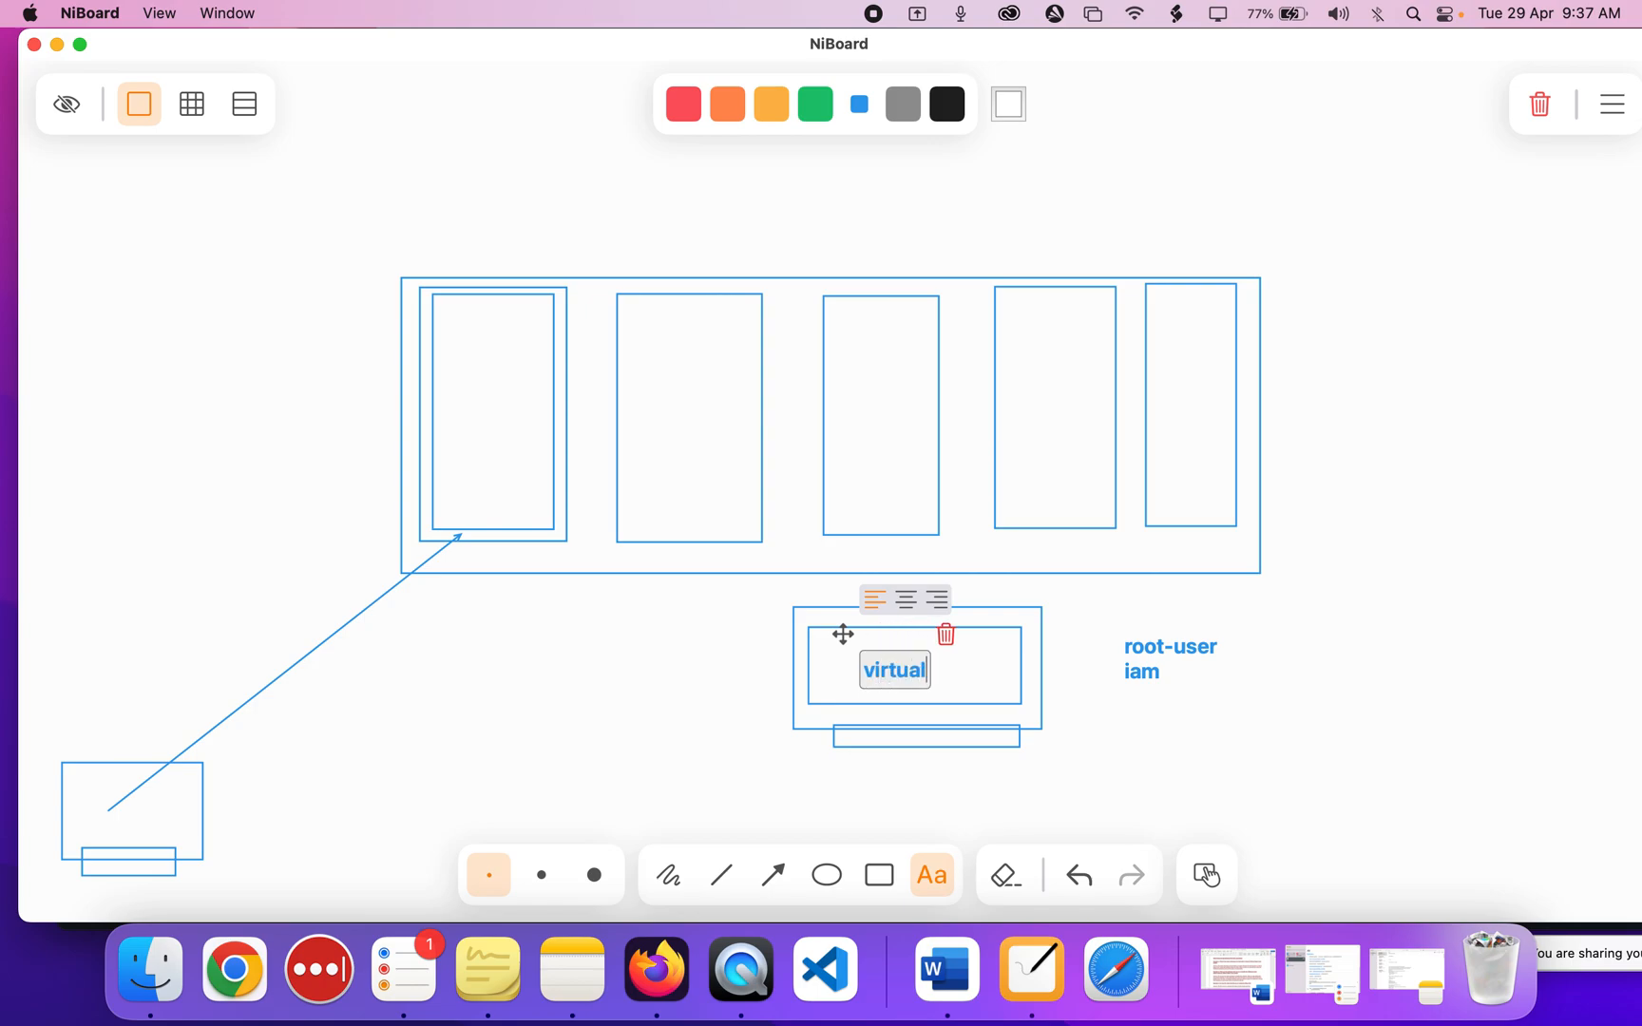
type("-box")
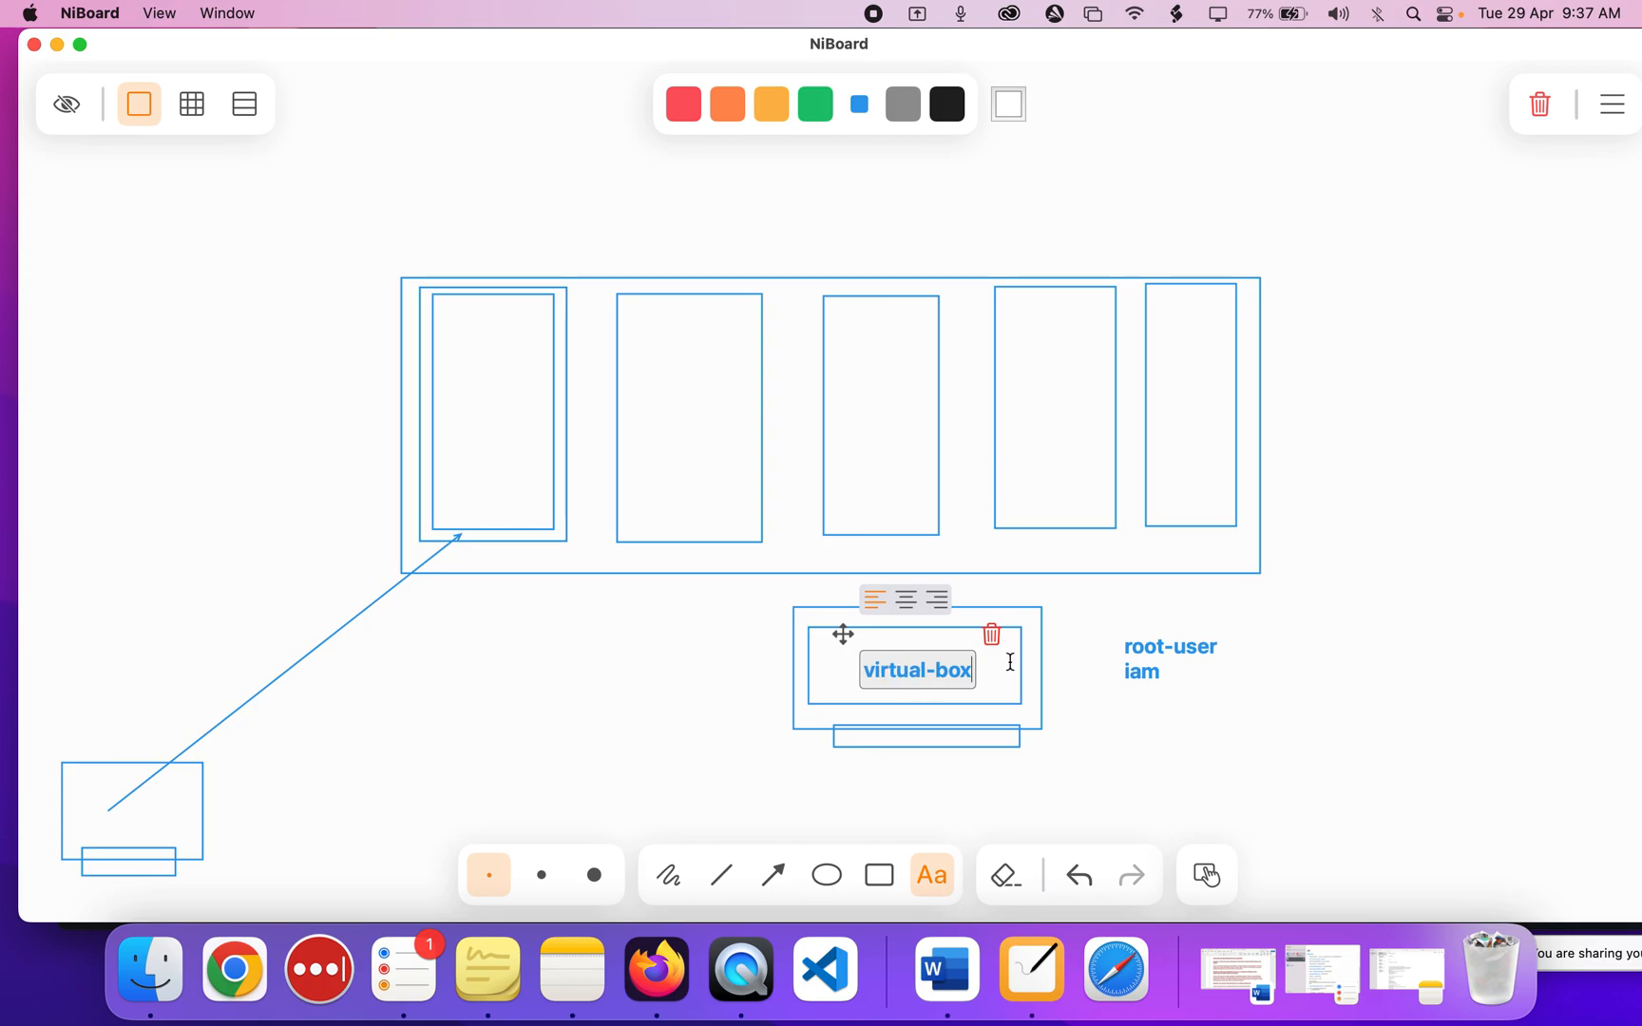
Finish the 'virtual-box' label, deselect the labels, and pick the Arrow tool.
left_click(1129, 726)
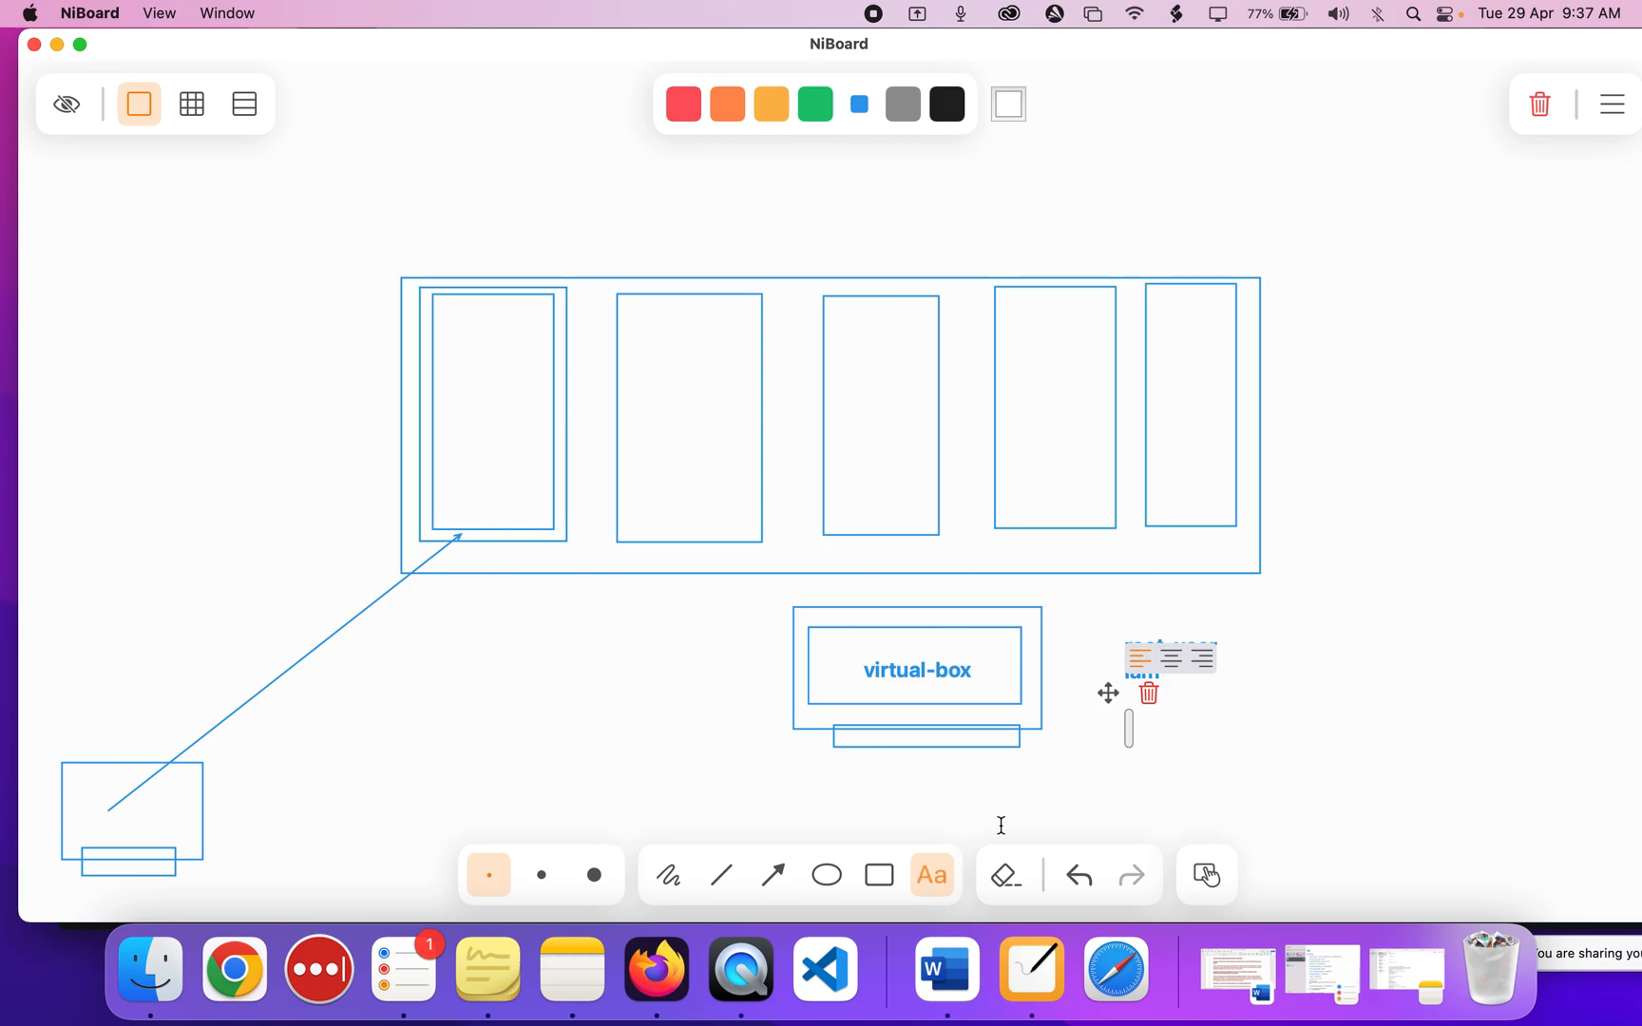
left_click(1335, 760)
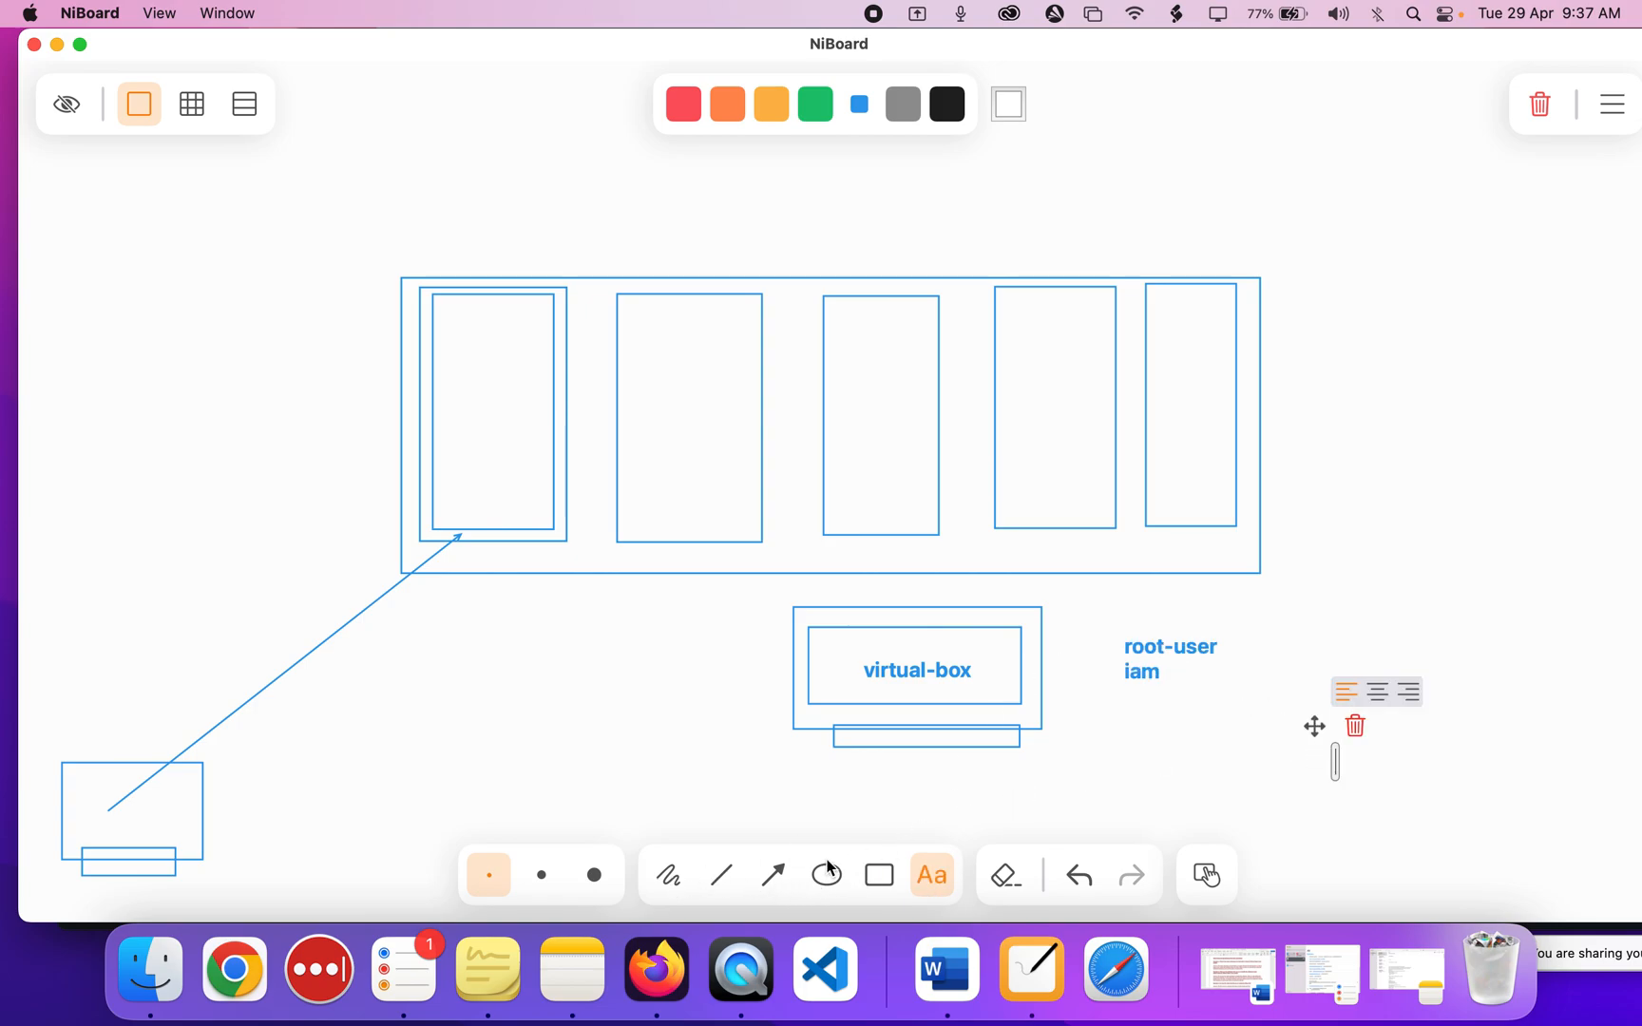
left_click(772, 874)
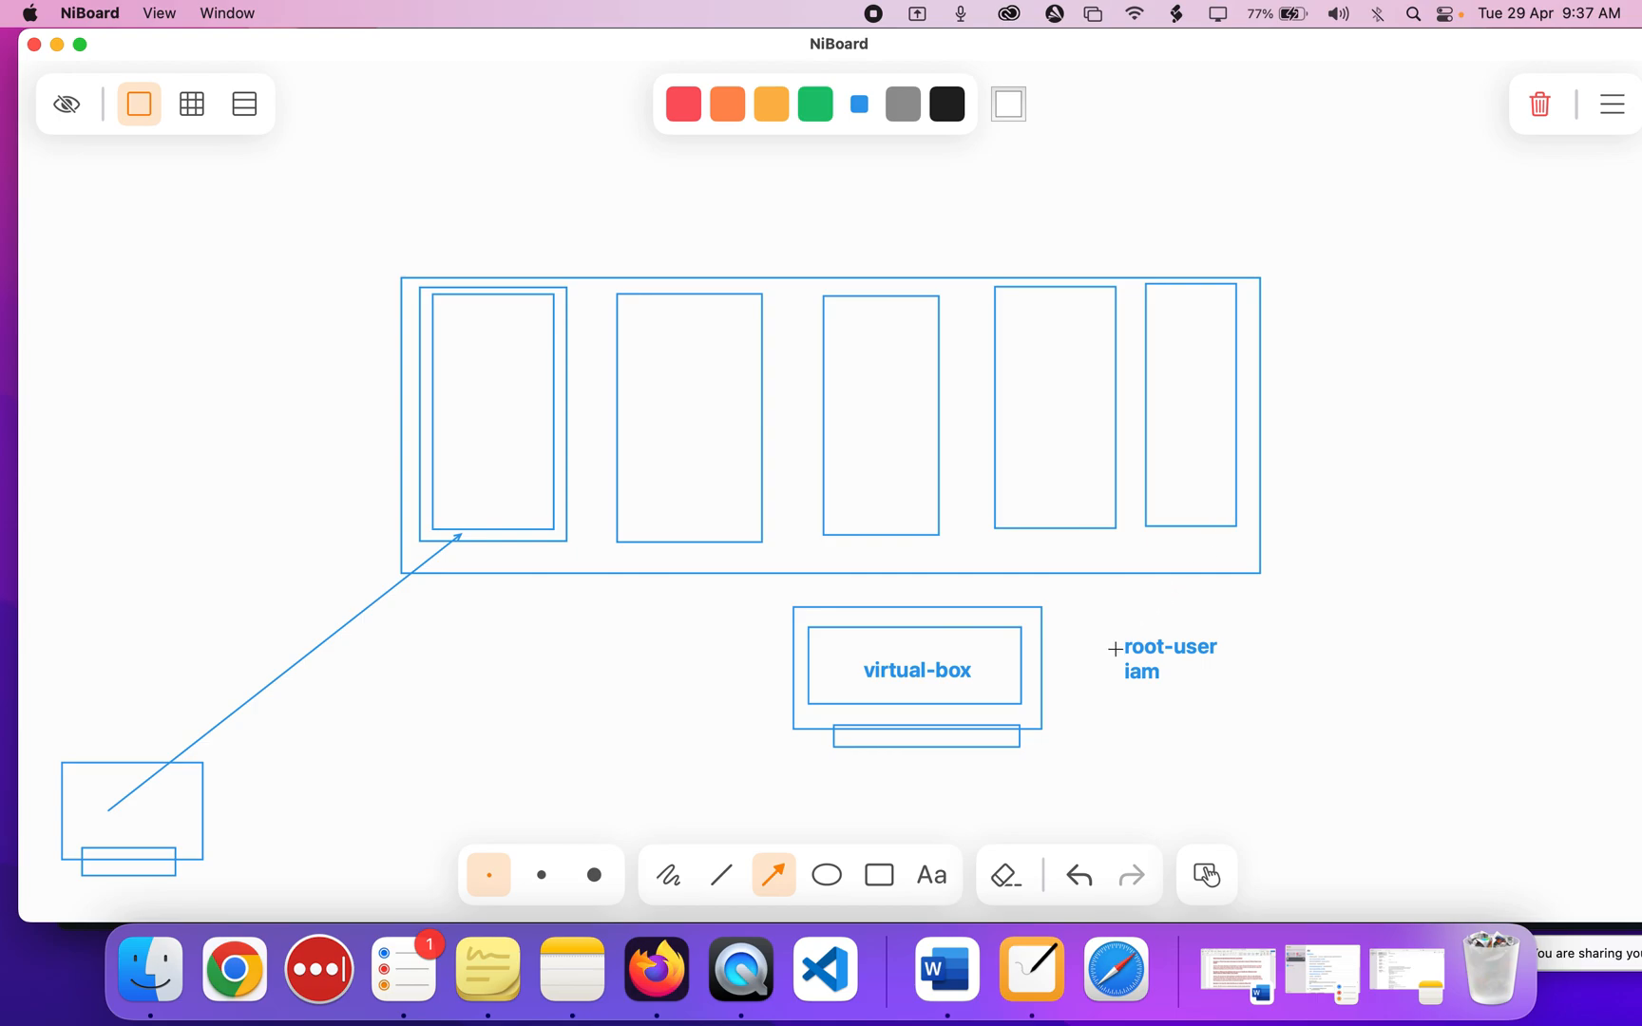
Draw arrows from 'root-user' and 'iam' into 'virtual-box', then return to Firefox's EC2 console.
left_click_drag(1119, 647, 996, 660)
left_click_drag(1109, 678, 1003, 673)
left_click(645, 980)
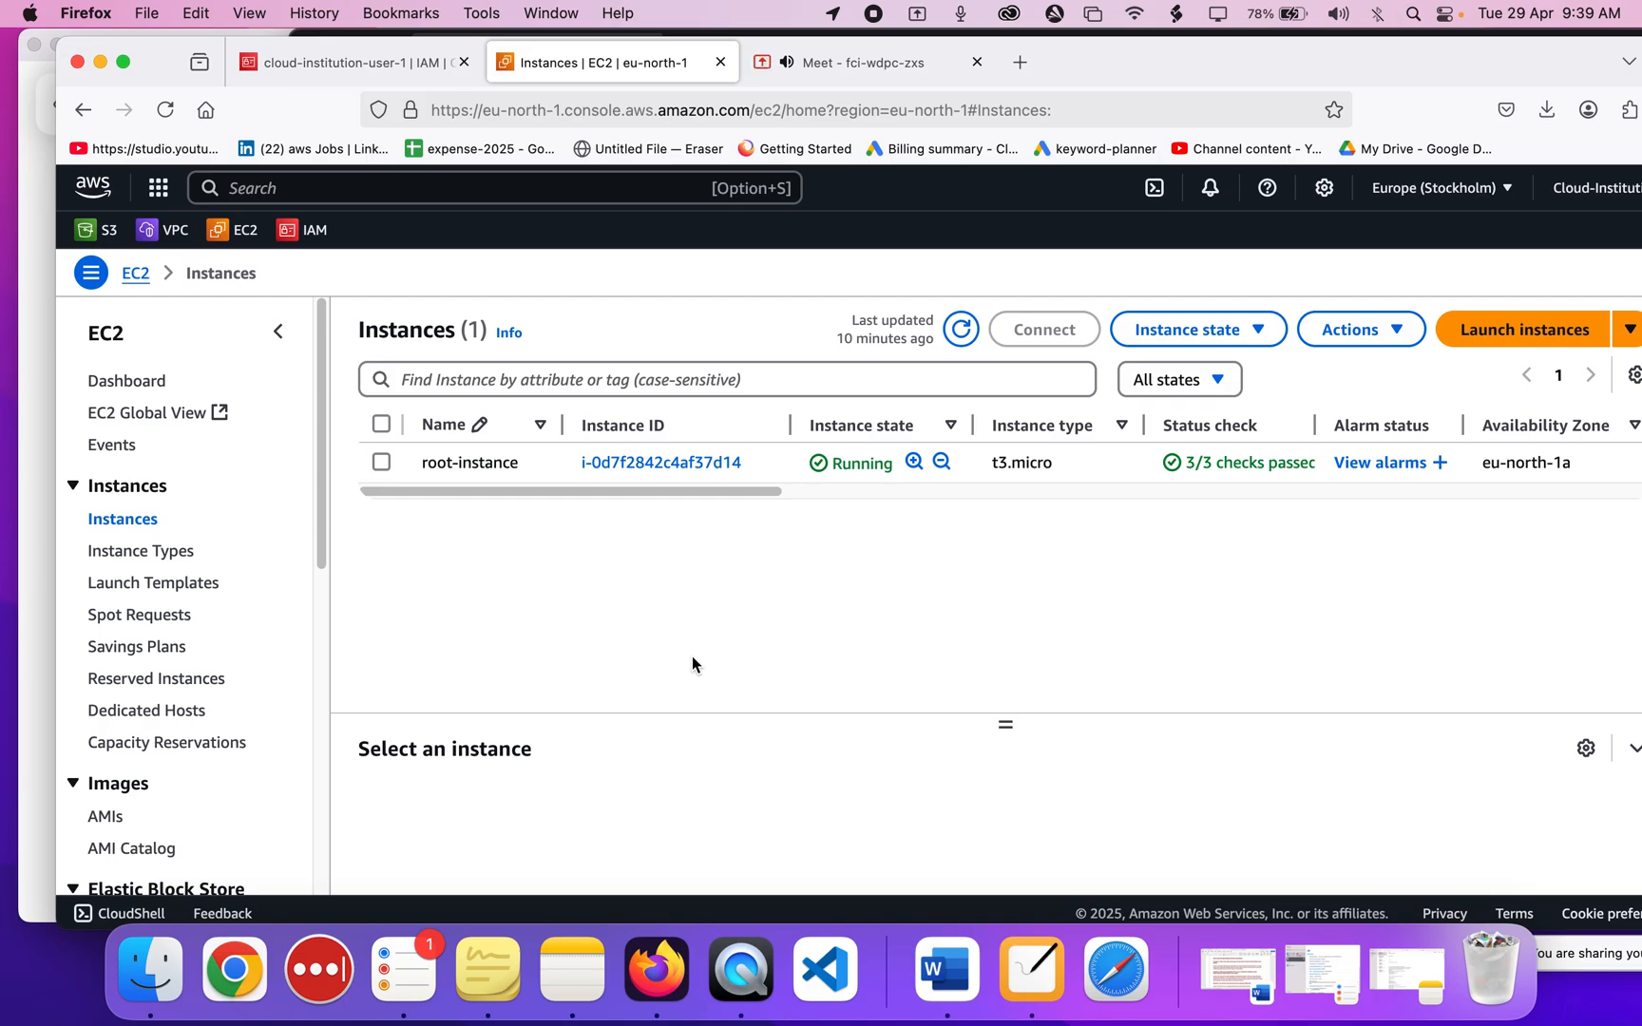
Open Connect for root-instance, dismiss the volume error, and view the IAM user's permissions.
left_click(380, 463)
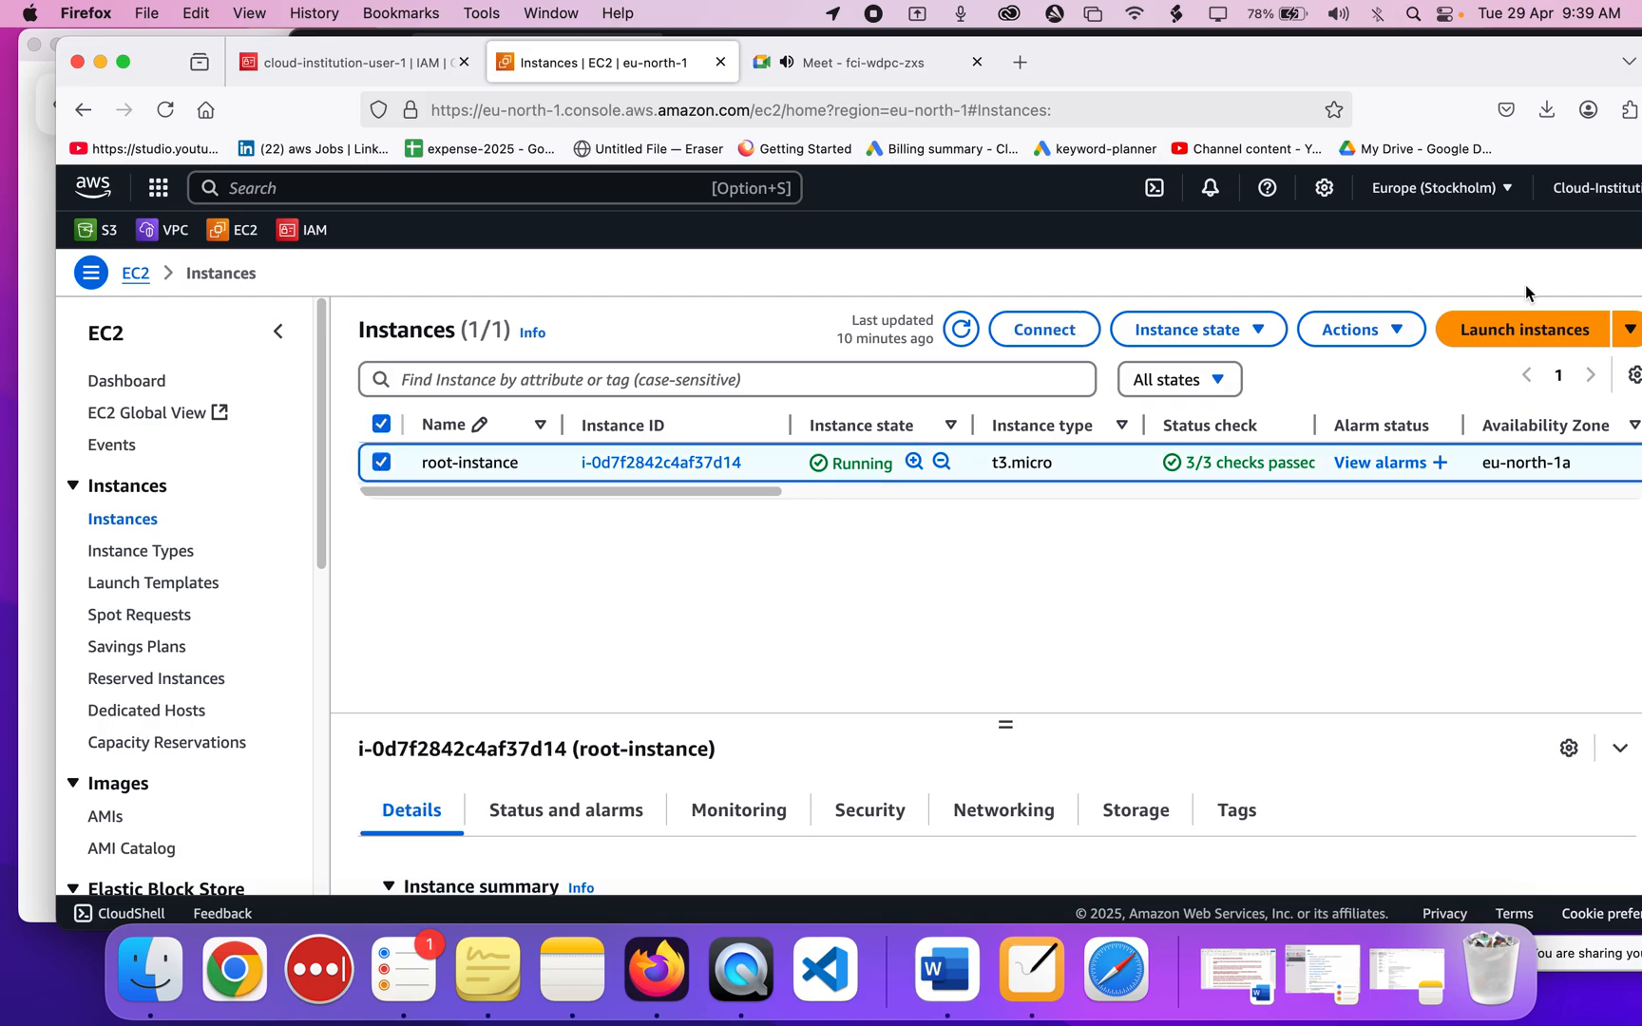
left_click(1069, 323)
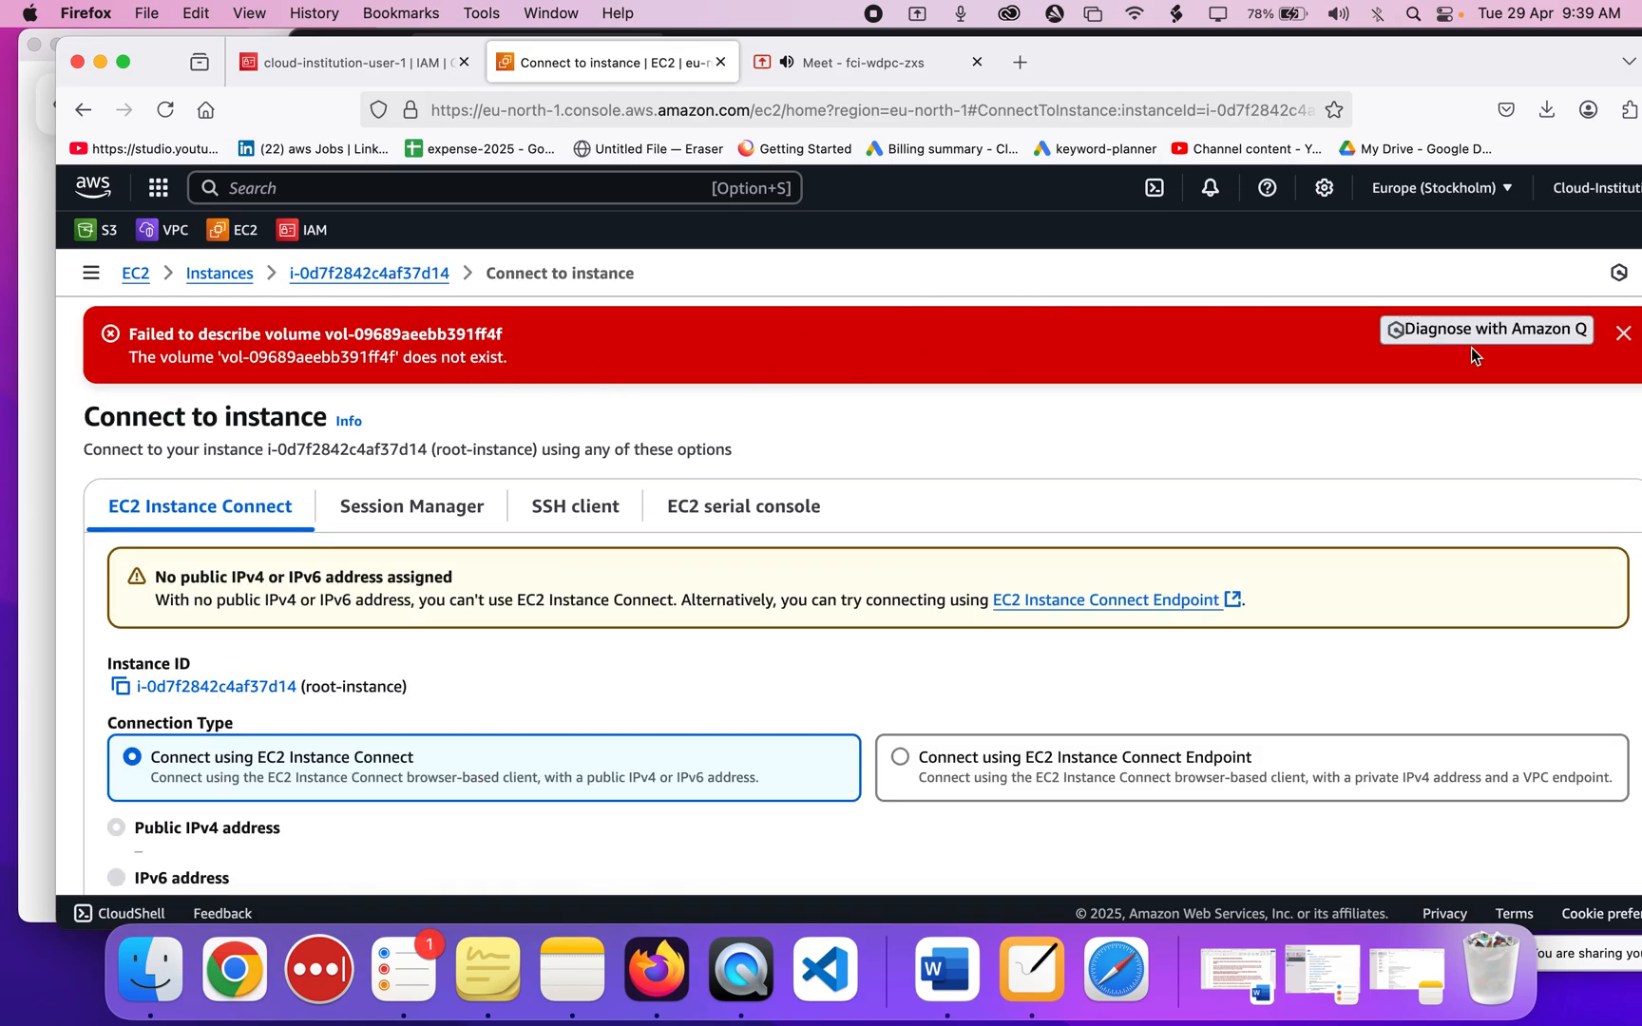
left_click(1624, 333)
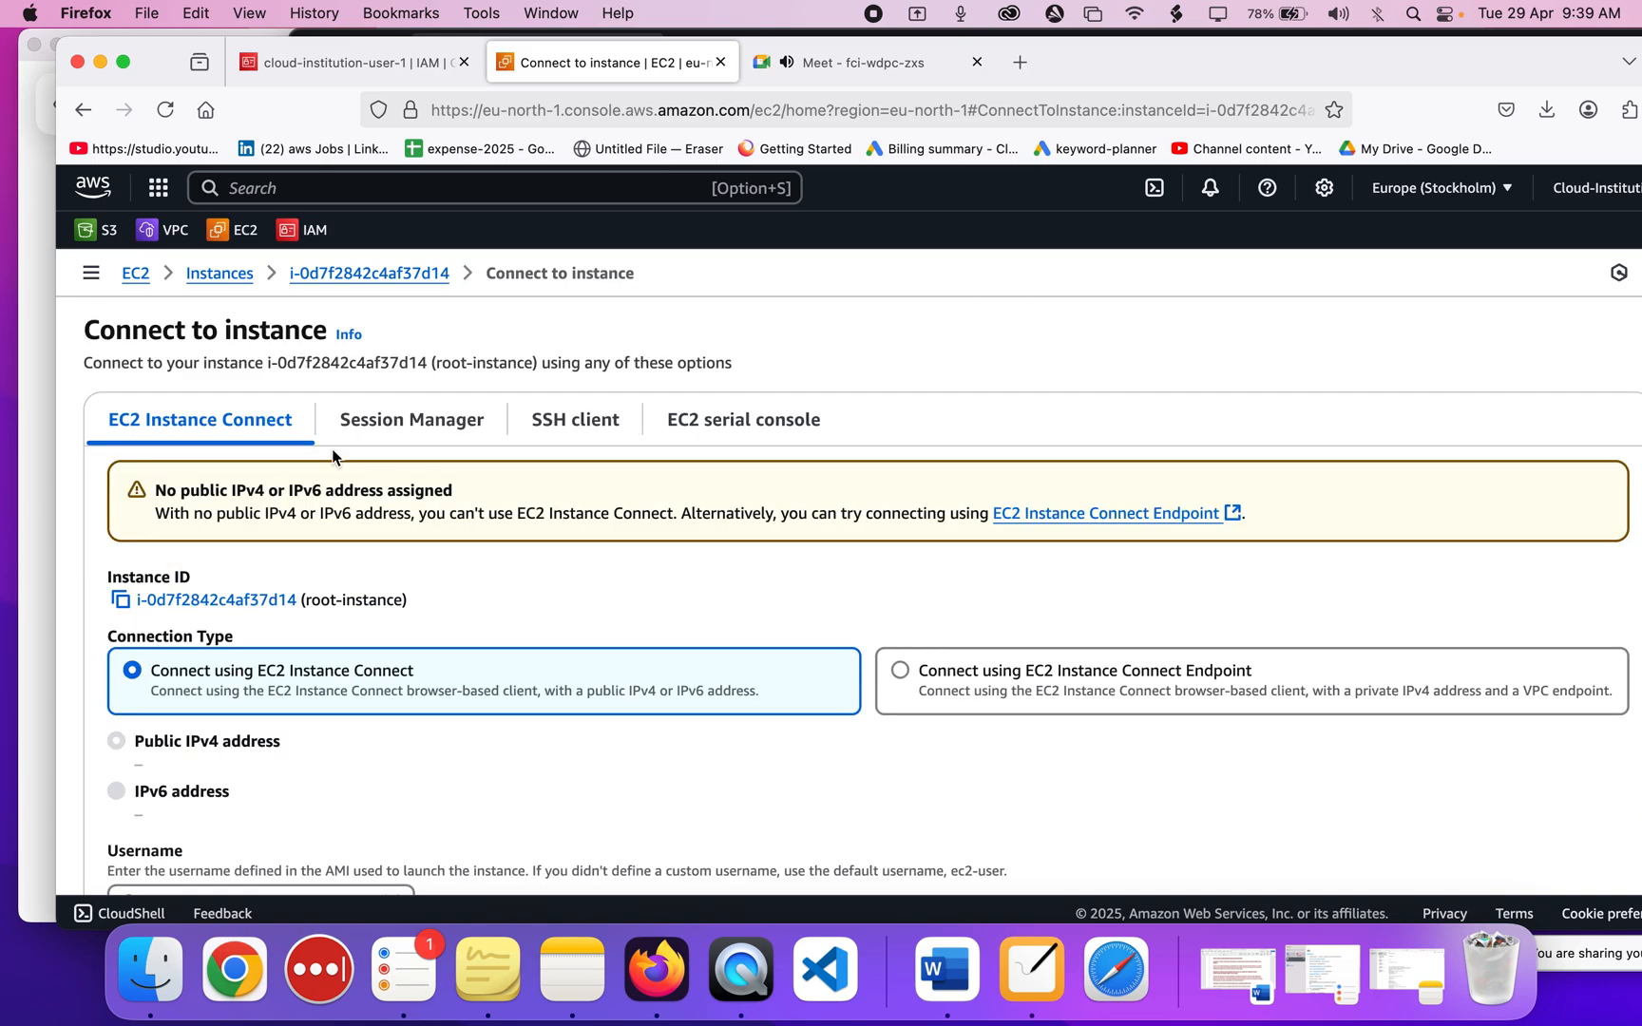
left_click(342, 62)
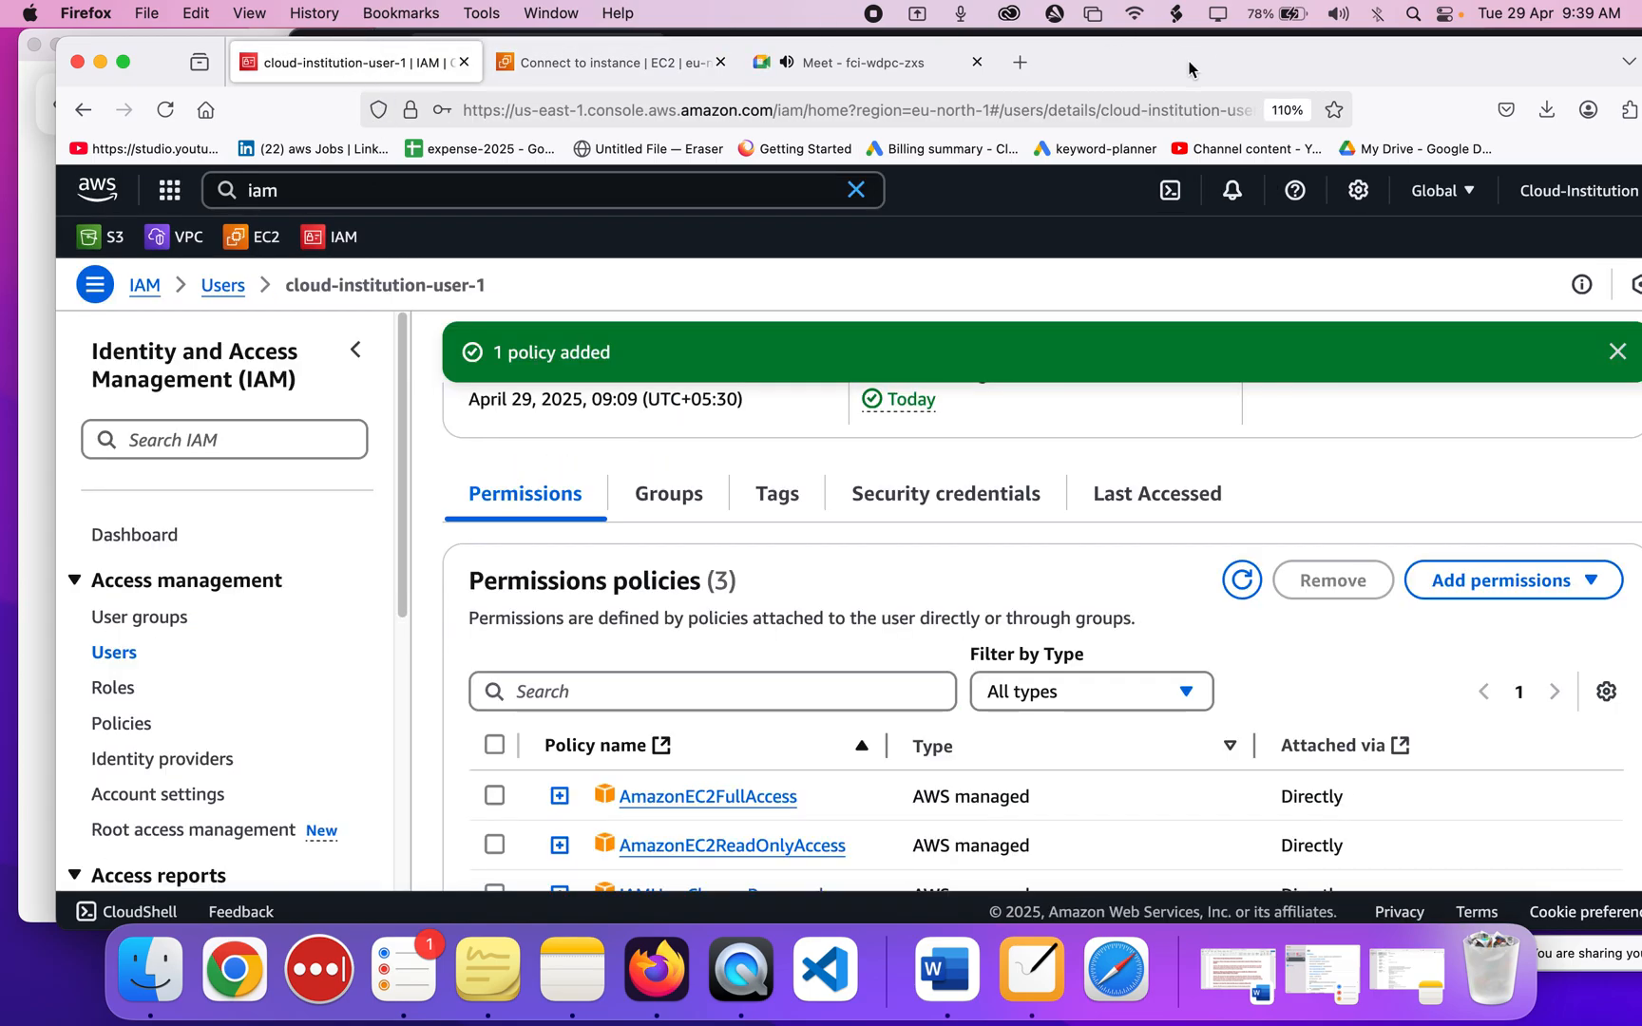
Maximize the browser and load cloudinstitution.com in a new tab.
double_click(1188, 69)
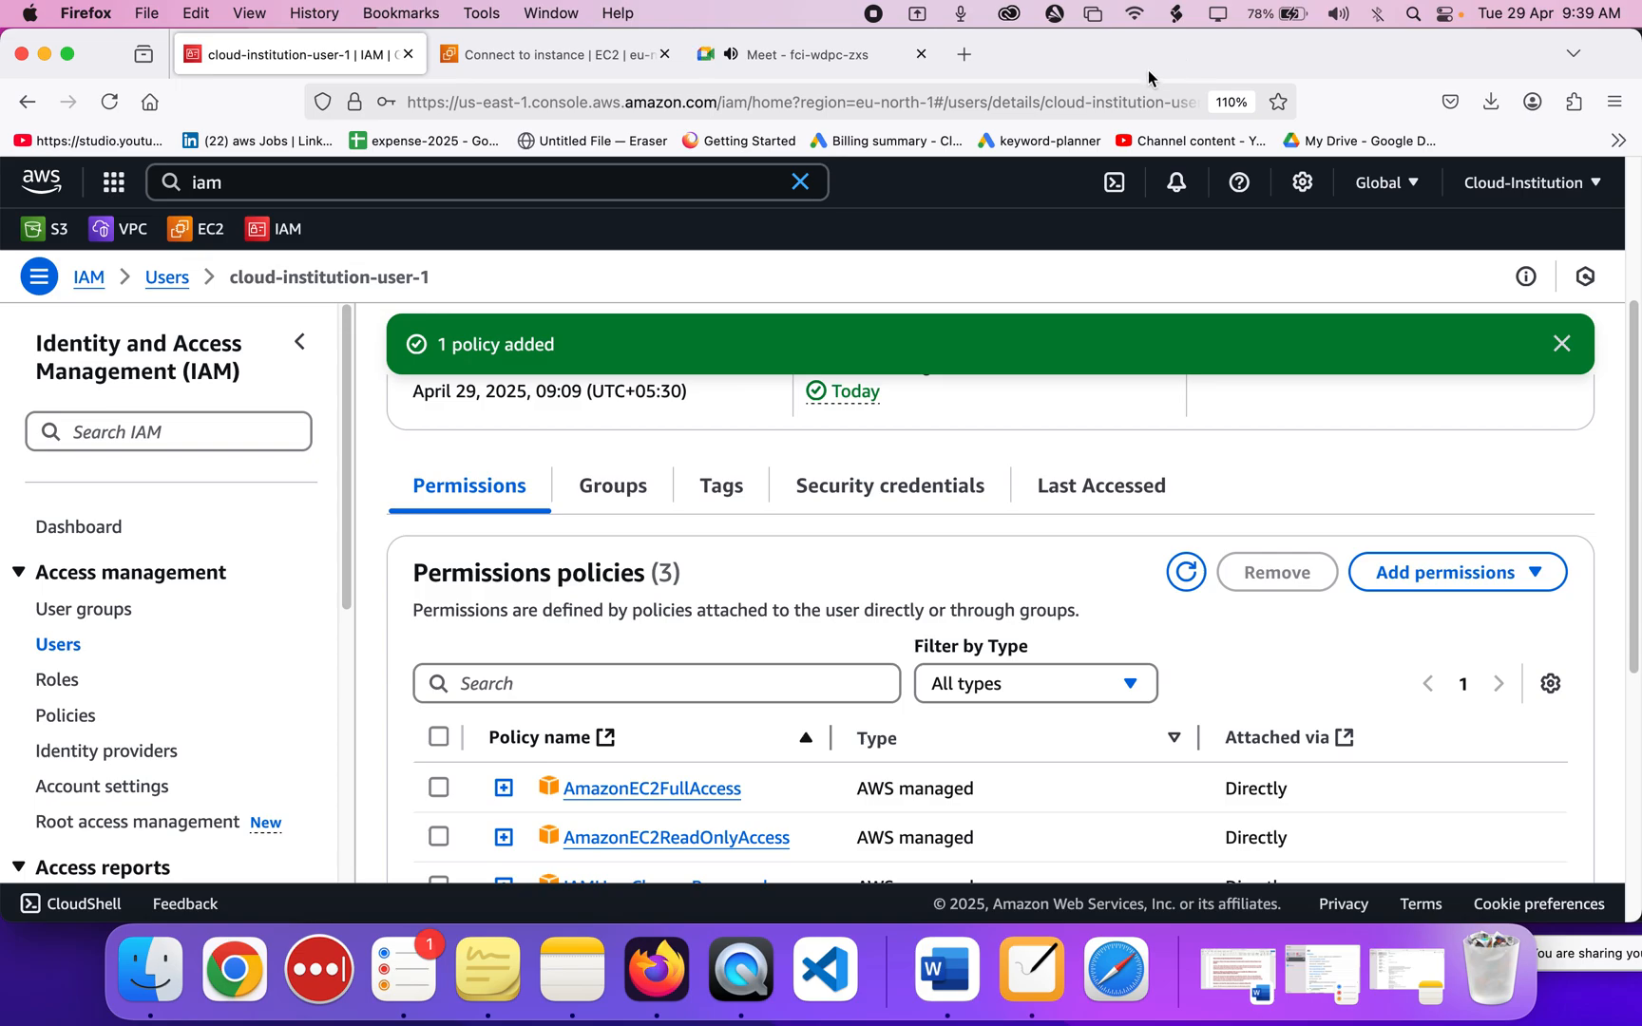
left_click(964, 55)
type("cloudinstitution.com")
key("Return")
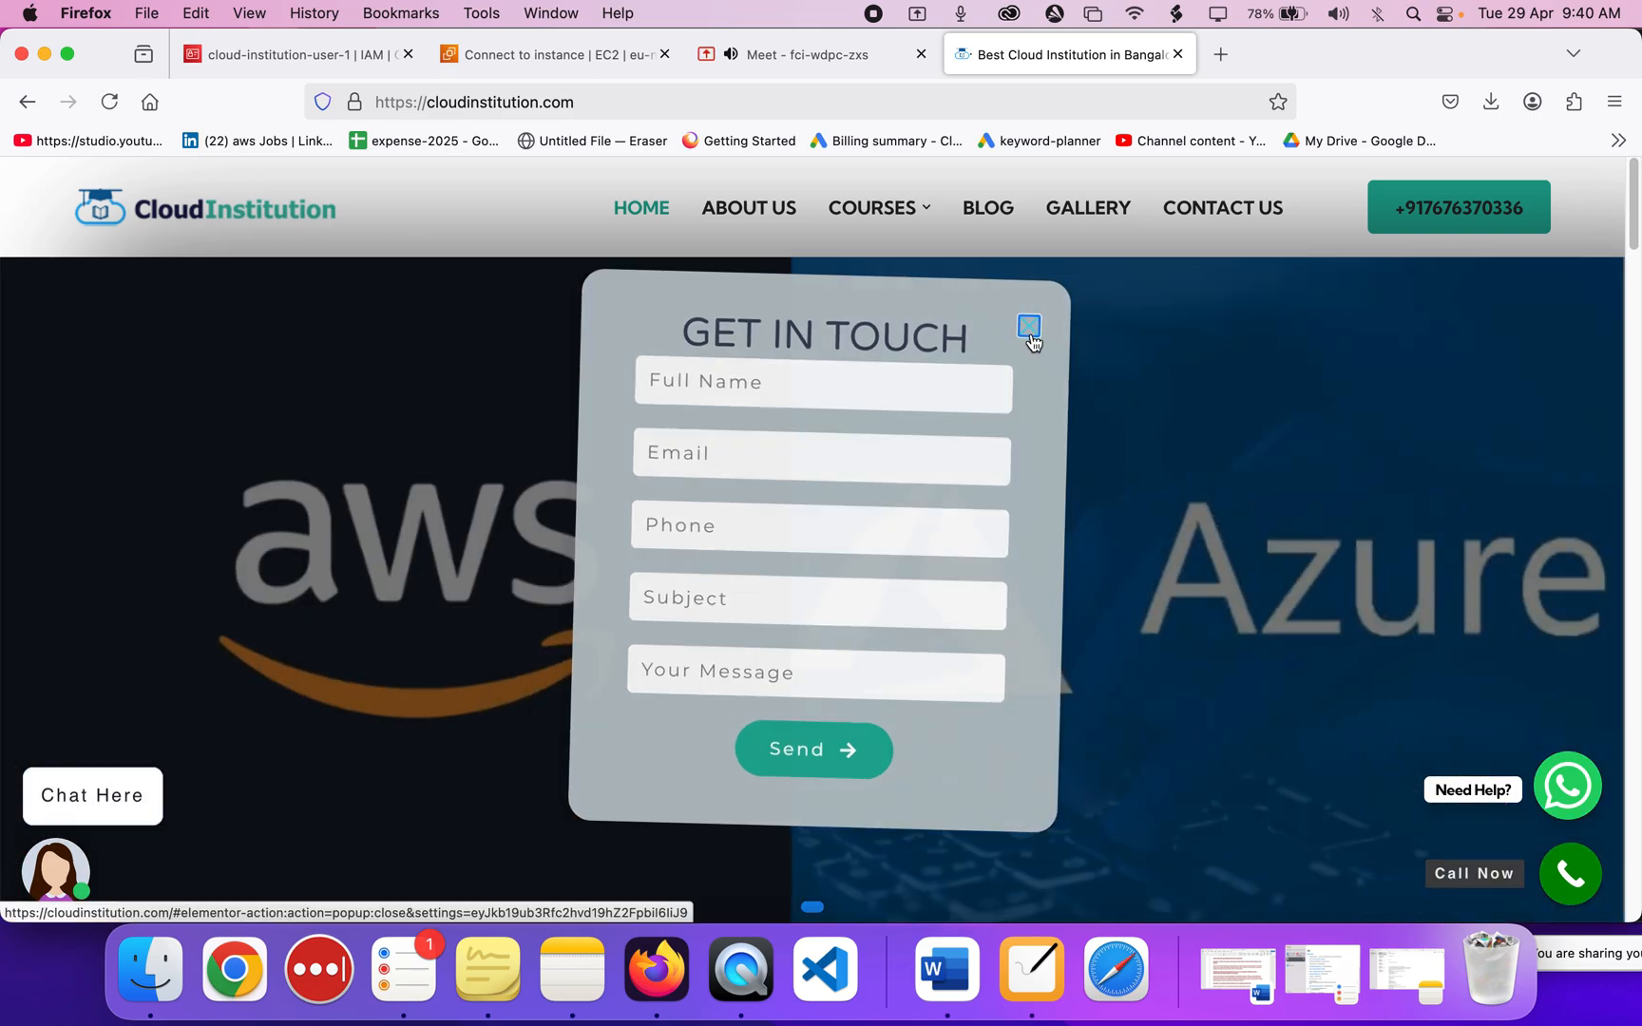
Close the Get in Touch popup, view the About Us page, then bring NiBoard forward.
left_click(1030, 328)
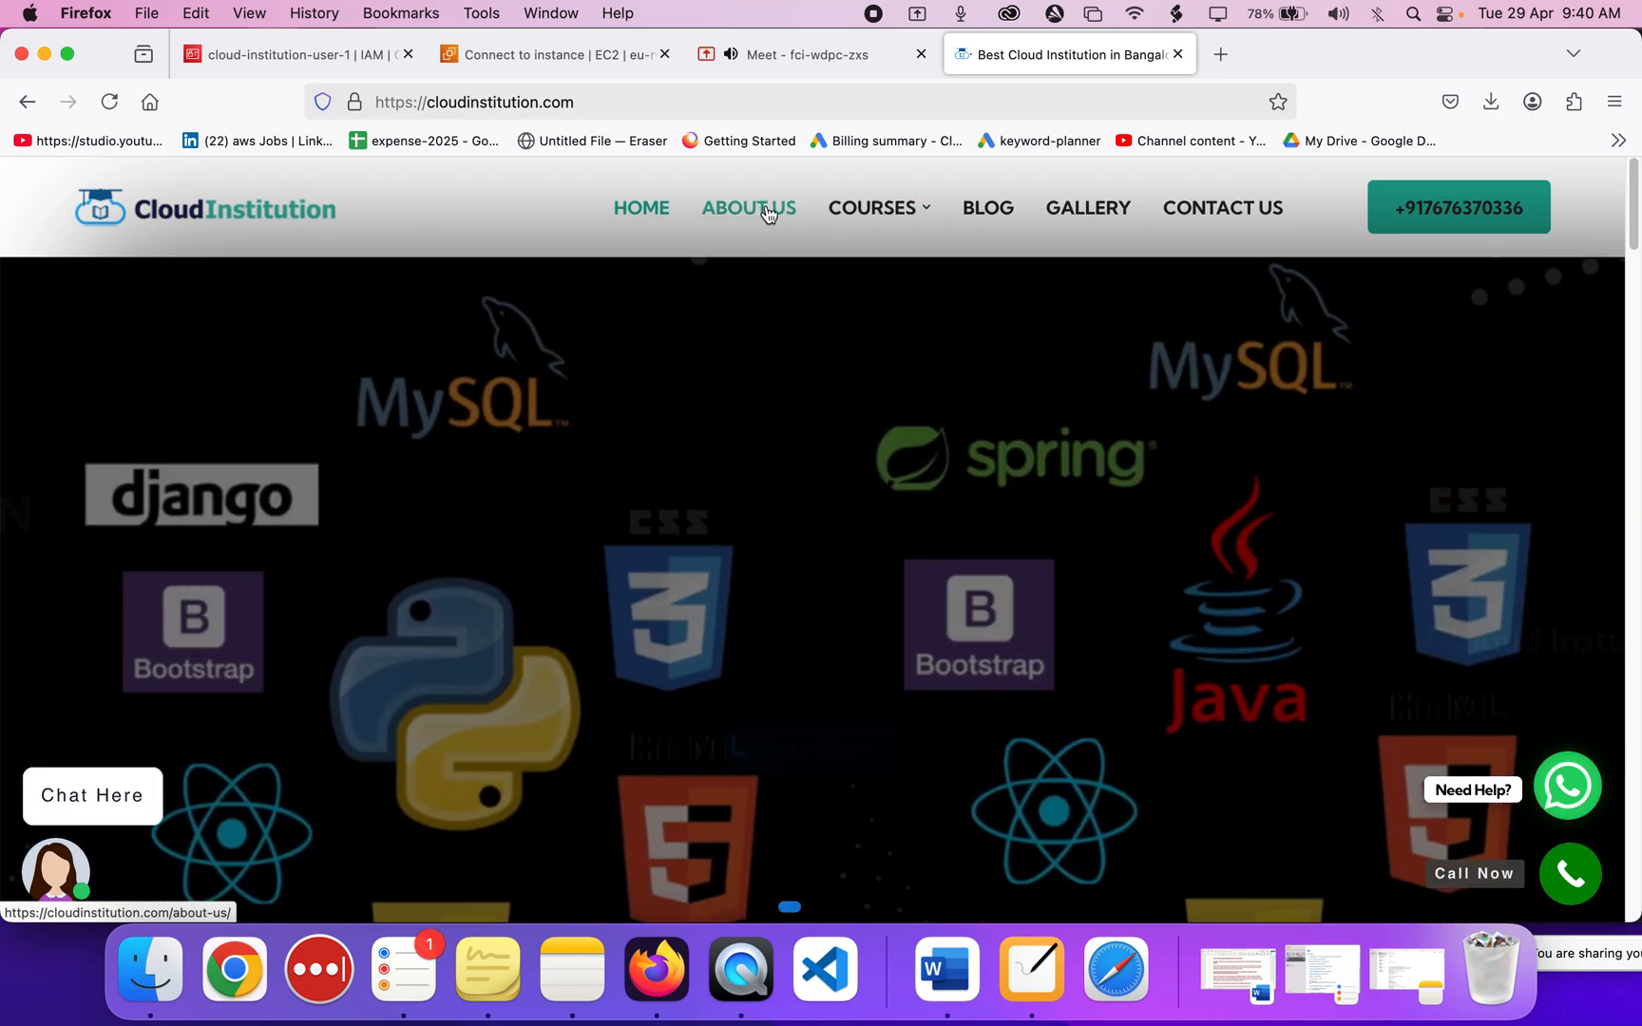
left_click(765, 211)
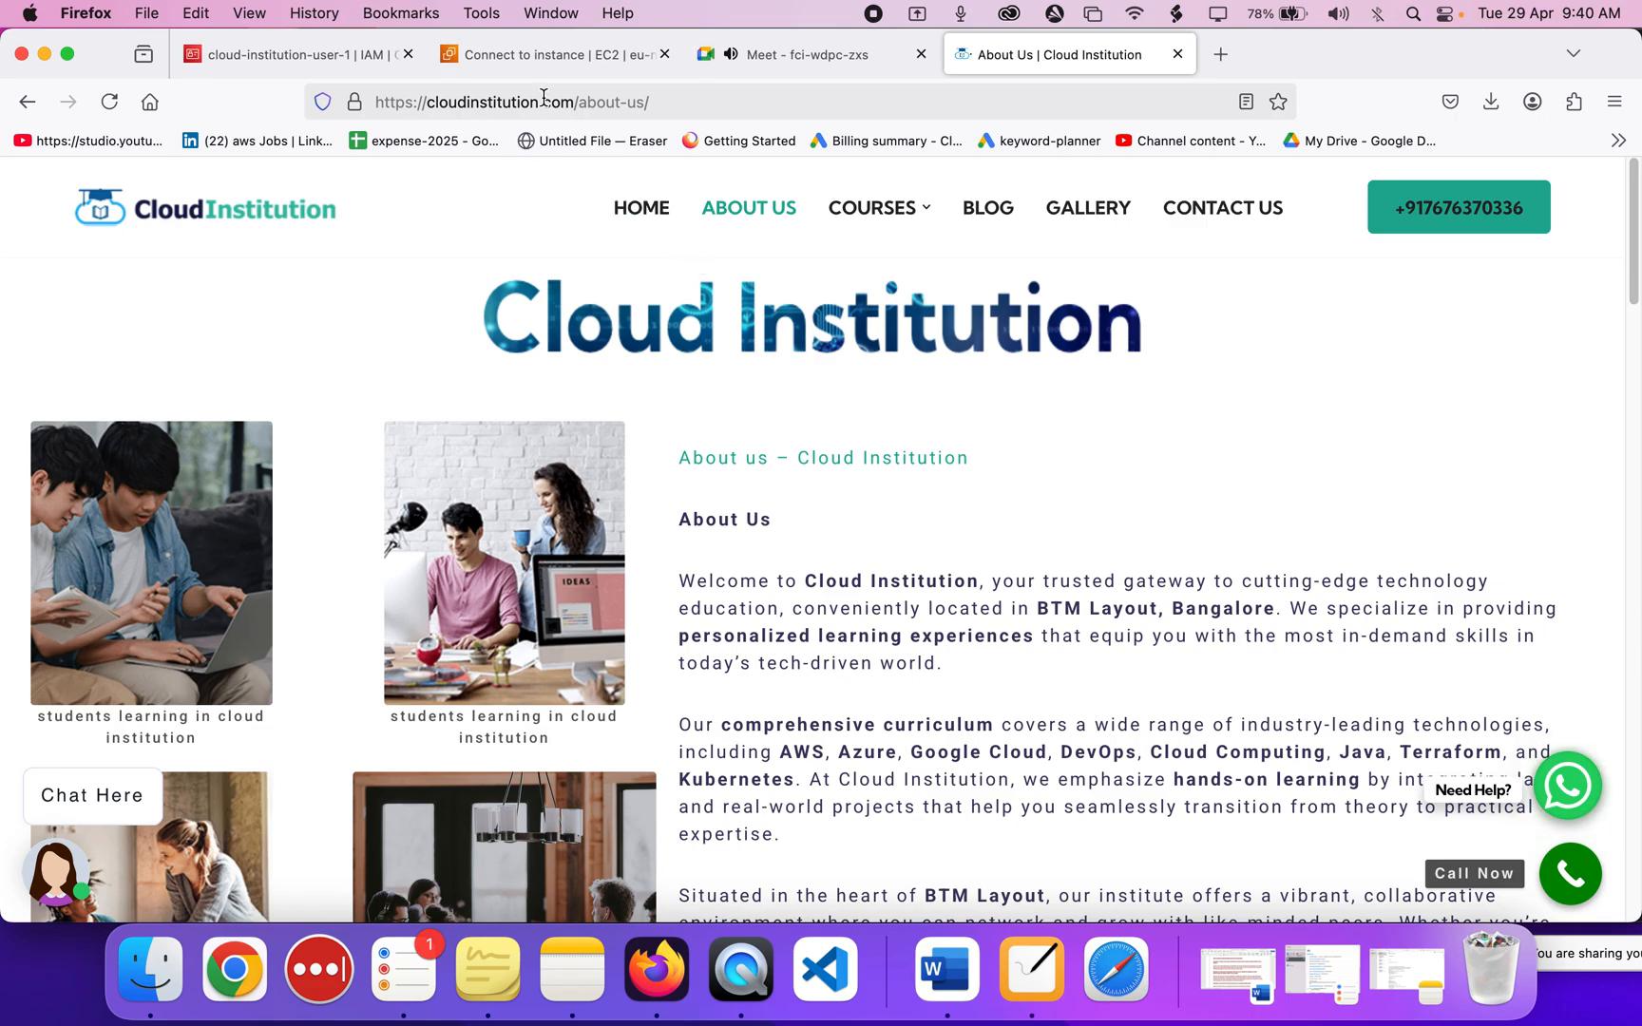
left_click(1031, 970)
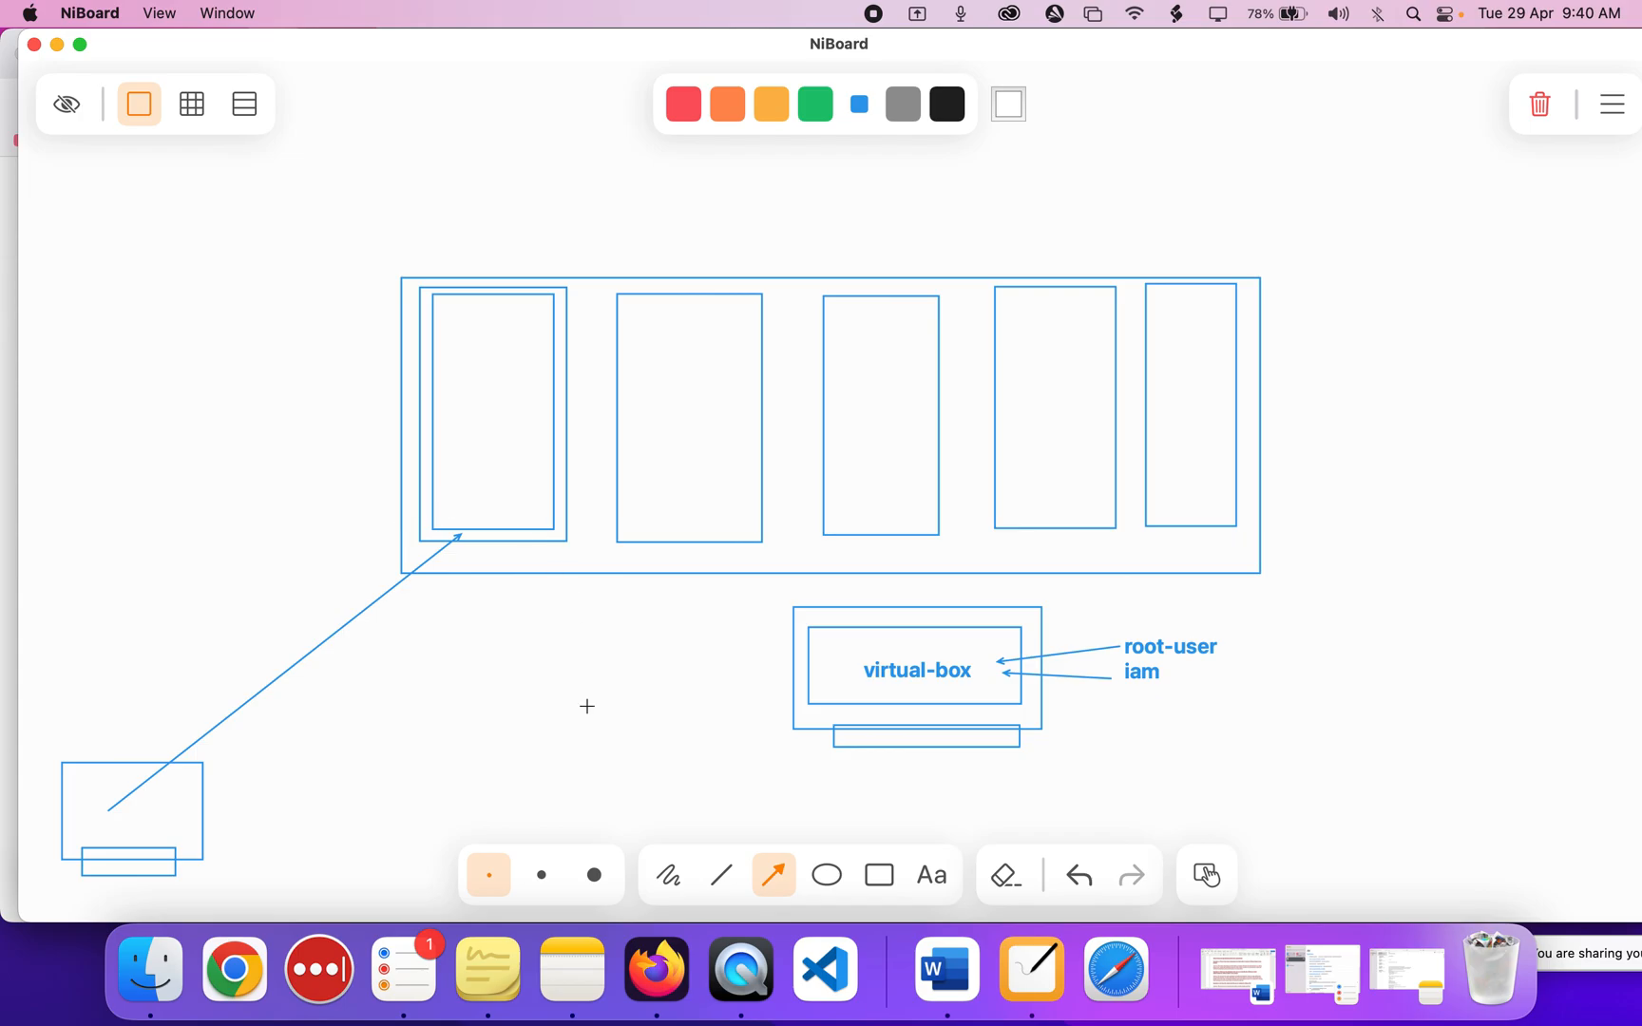
Bring Firefox back and show the EC2 Connect to instance tab for root-instance.
left_click(655, 970)
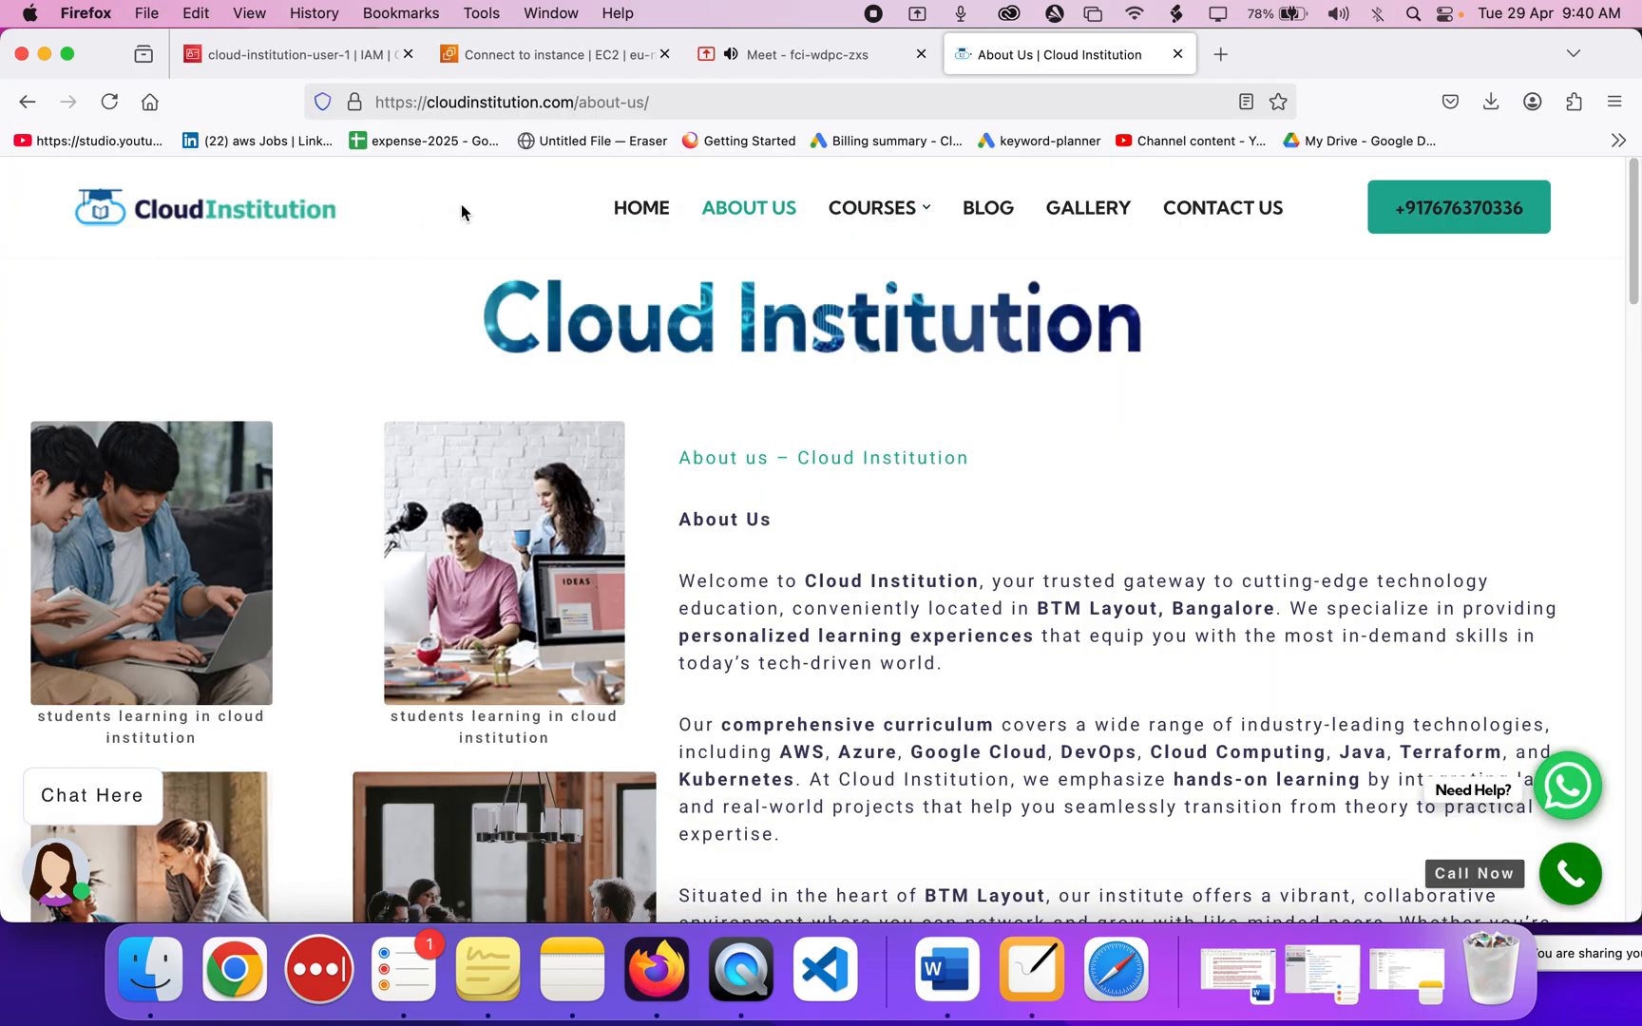
left_click(504, 59)
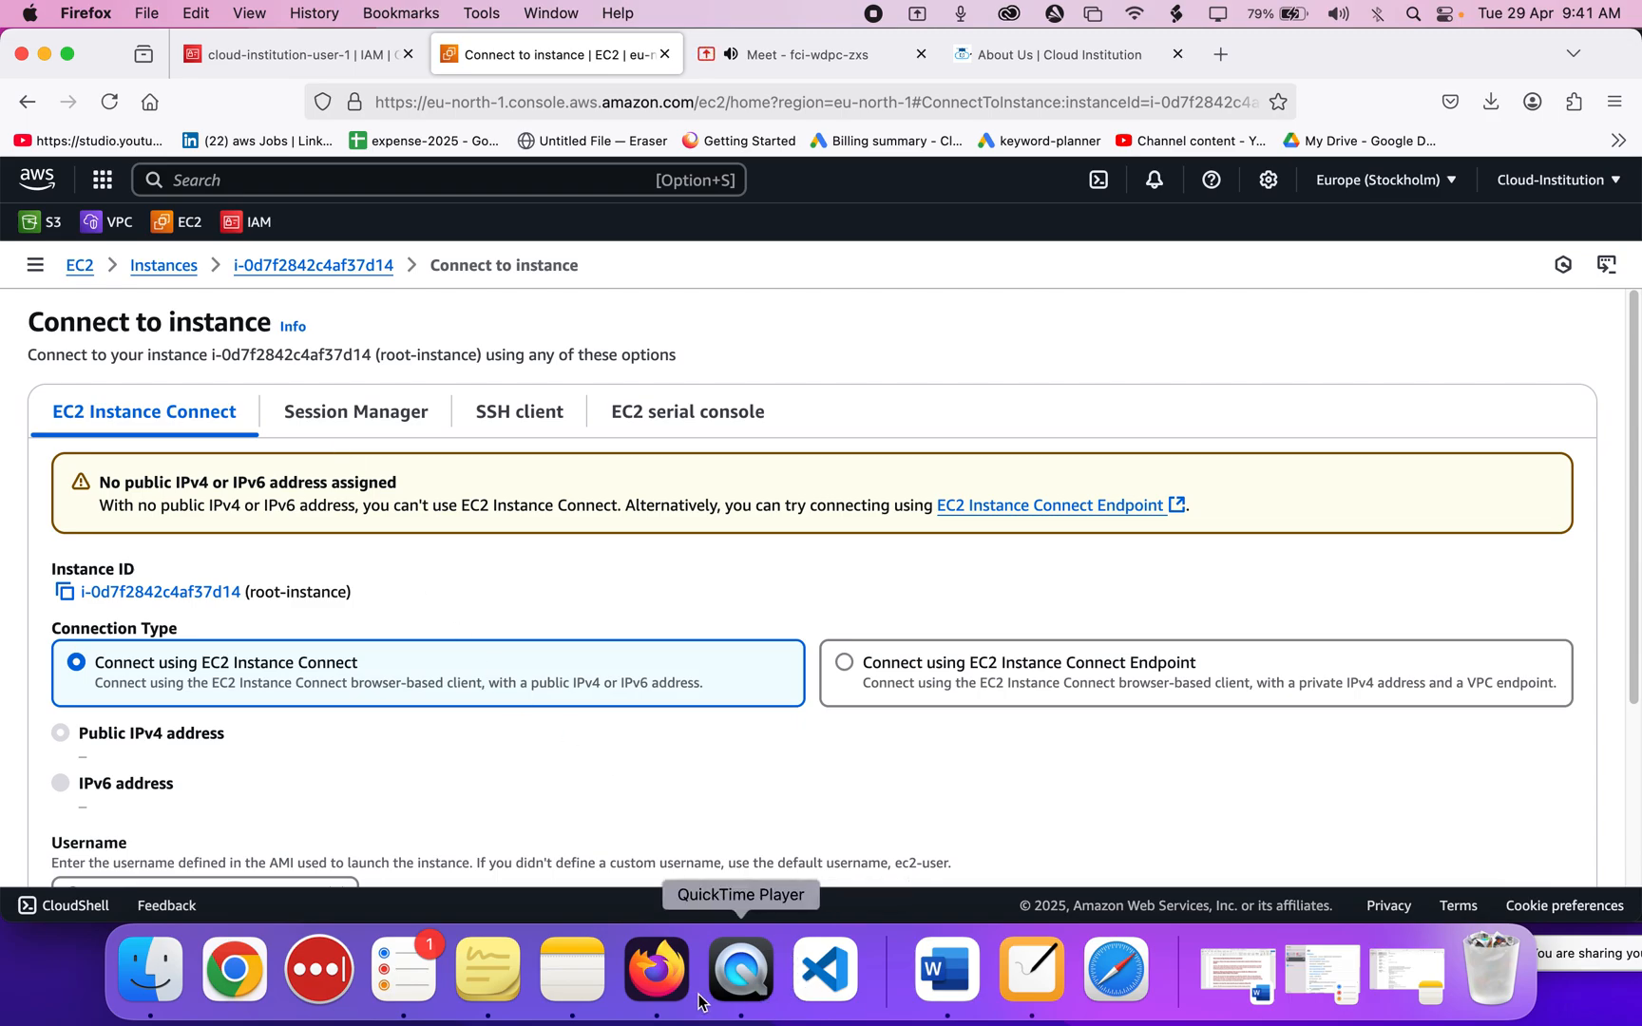
Bring the NiBoard whiteboard back in front of the EC2 page.
left_click(1009, 974)
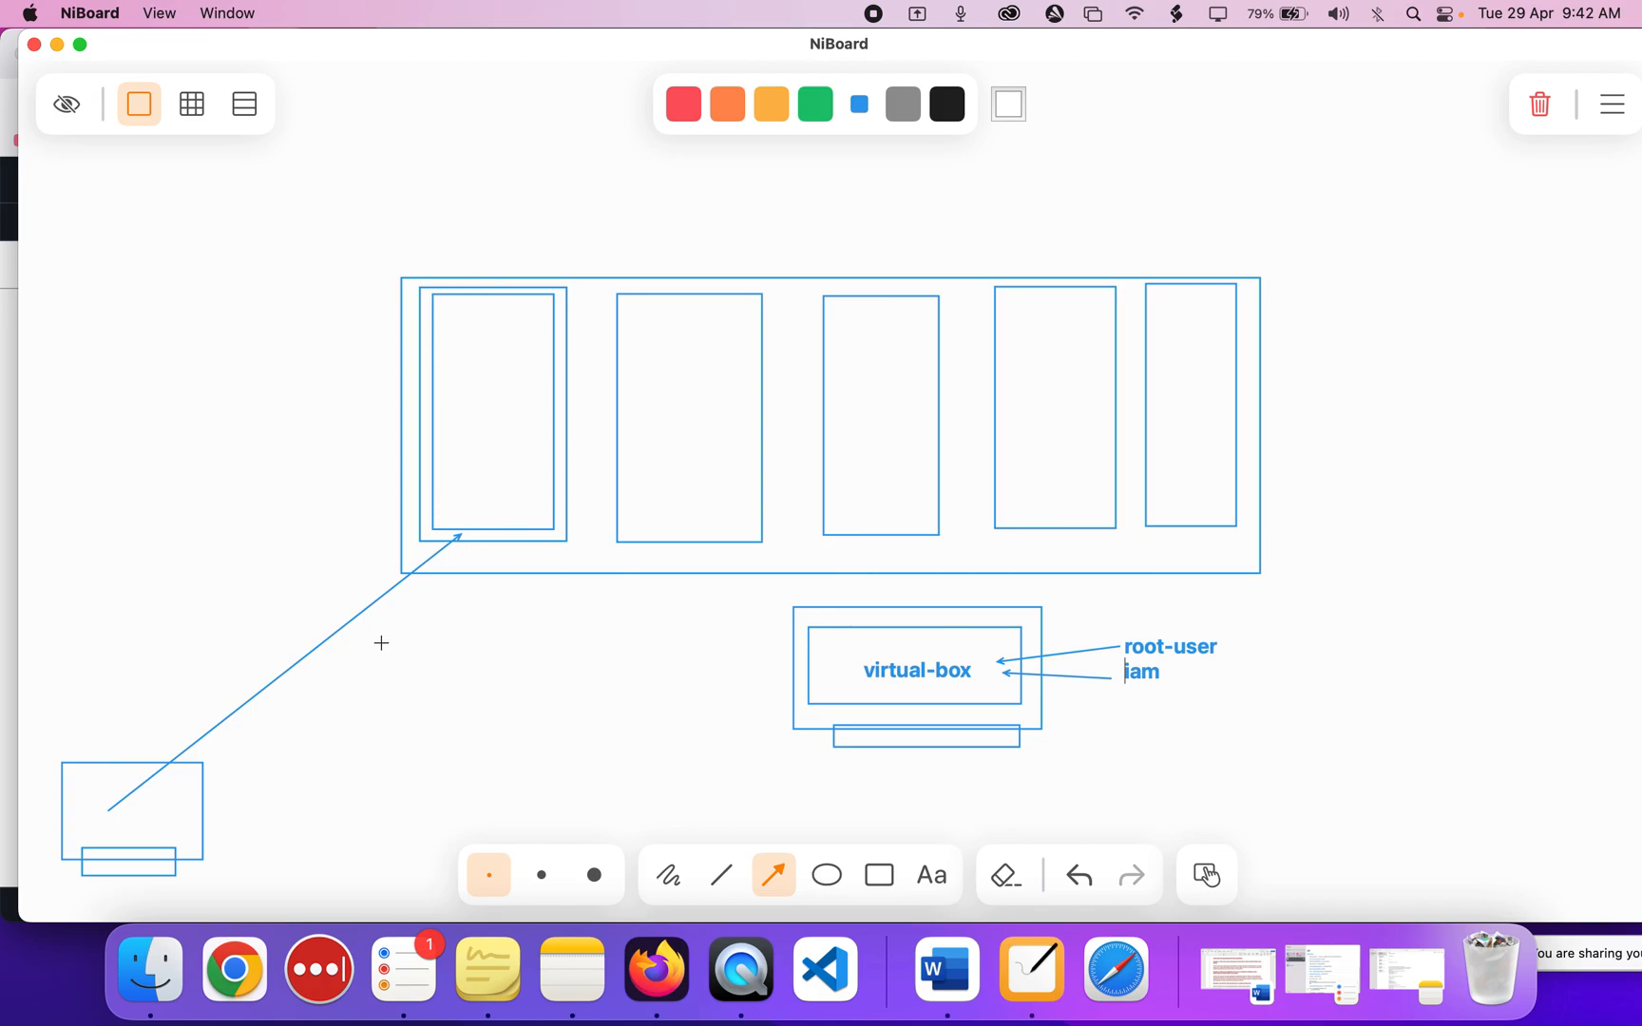
Draw a small box left of the large frame, sketch freehand lines through it, then minimize NiBoard.
left_click(879, 874)
left_click_drag(268, 553, 381, 693)
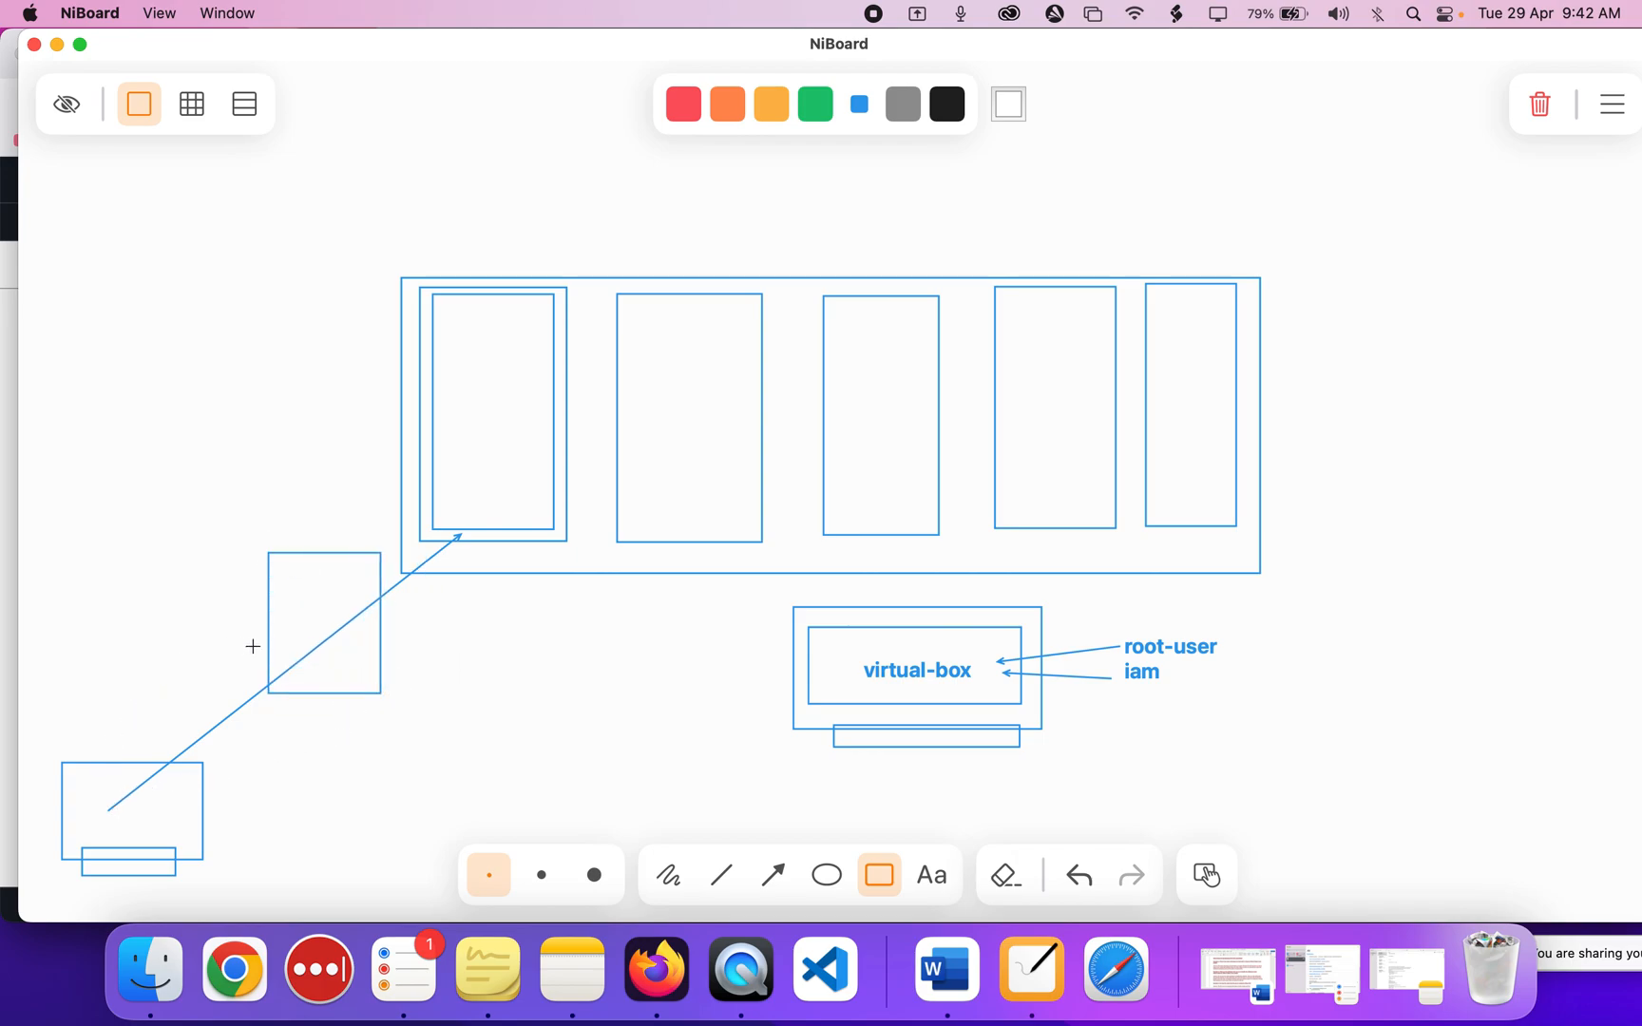
left_click(668, 875)
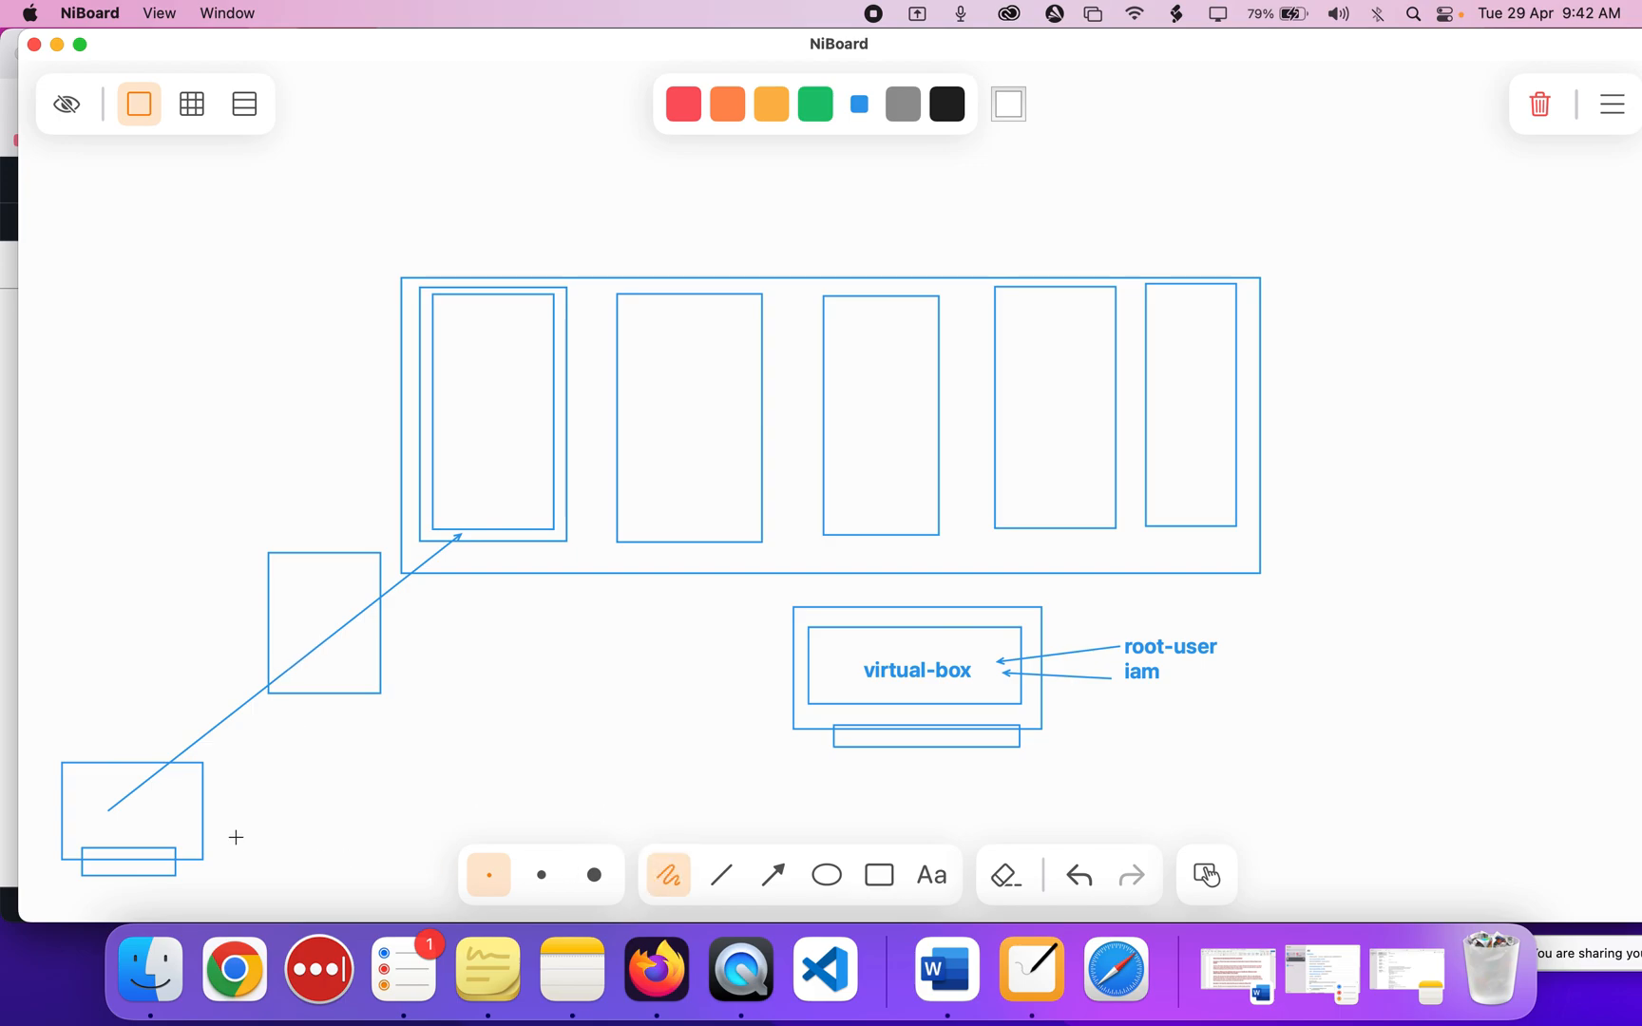
mouse_move(146, 814)
left_mouse_down()
mouse_move(221, 651)
mouse_move(360, 624)
mouse_move(345, 646)
mouse_move(322, 406)
mouse_move(505, 359)
mouse_move(473, 390)
mouse_move(472, 342)
mouse_move(494, 384)
mouse_move(446, 605)
mouse_move(334, 627)
mouse_move(352, 620)
mouse_move(174, 813)
left_mouse_up()
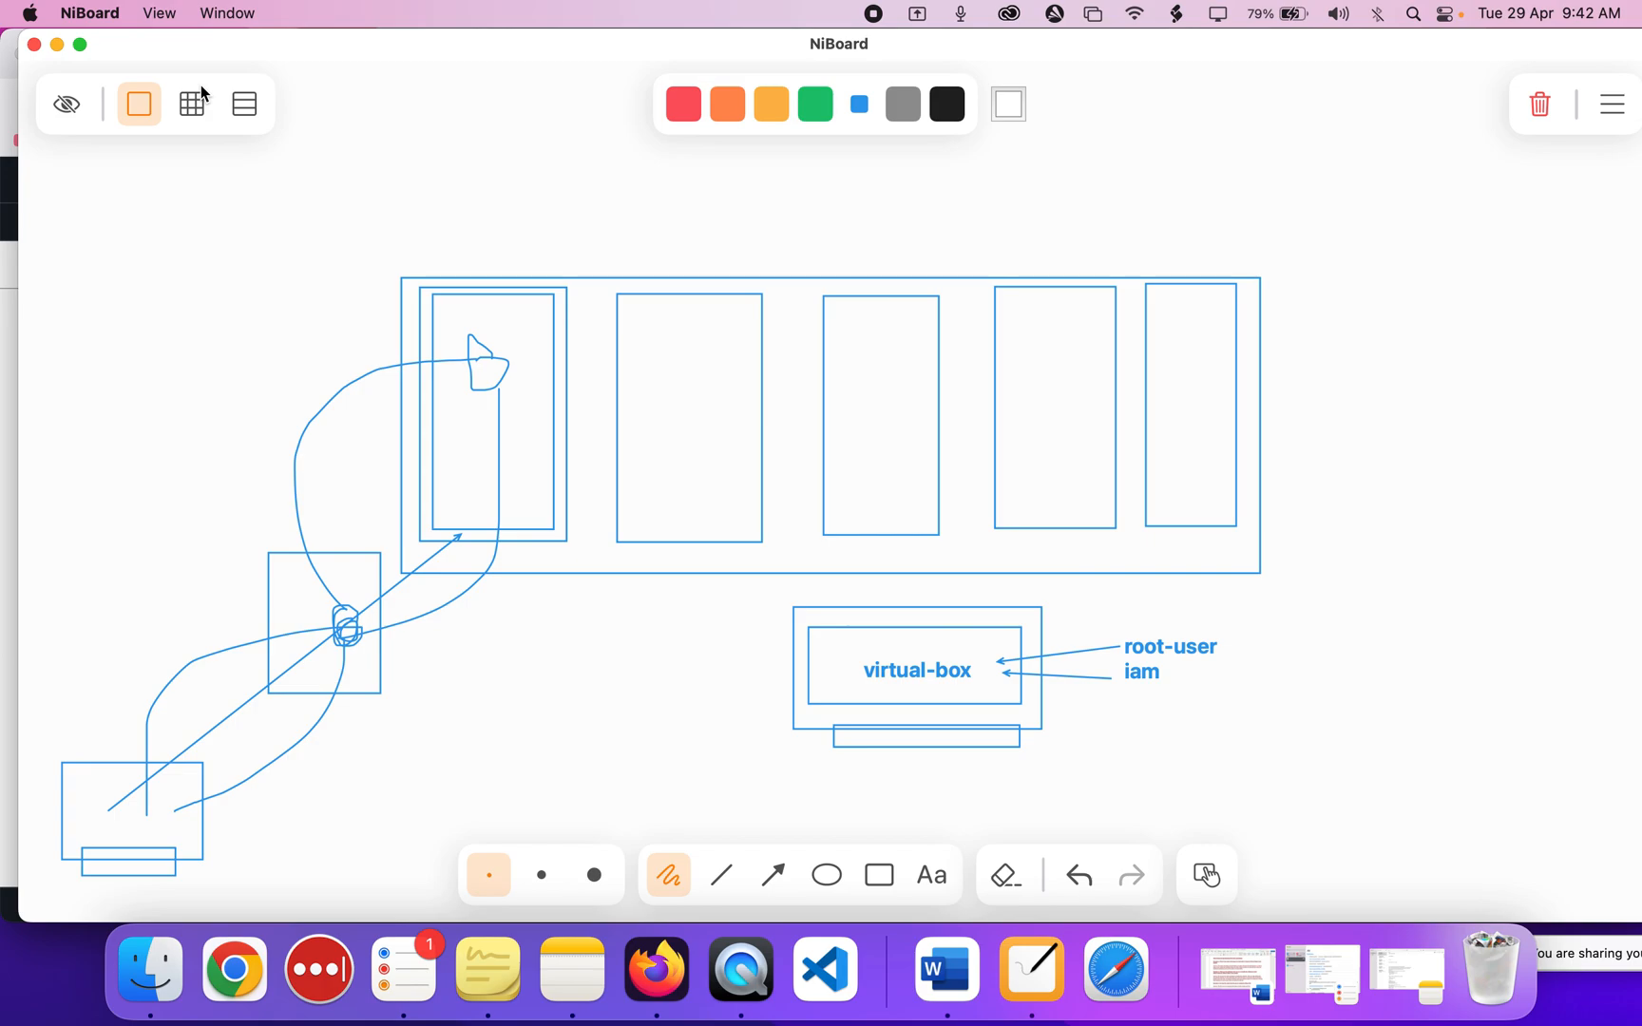
left_click(55, 44)
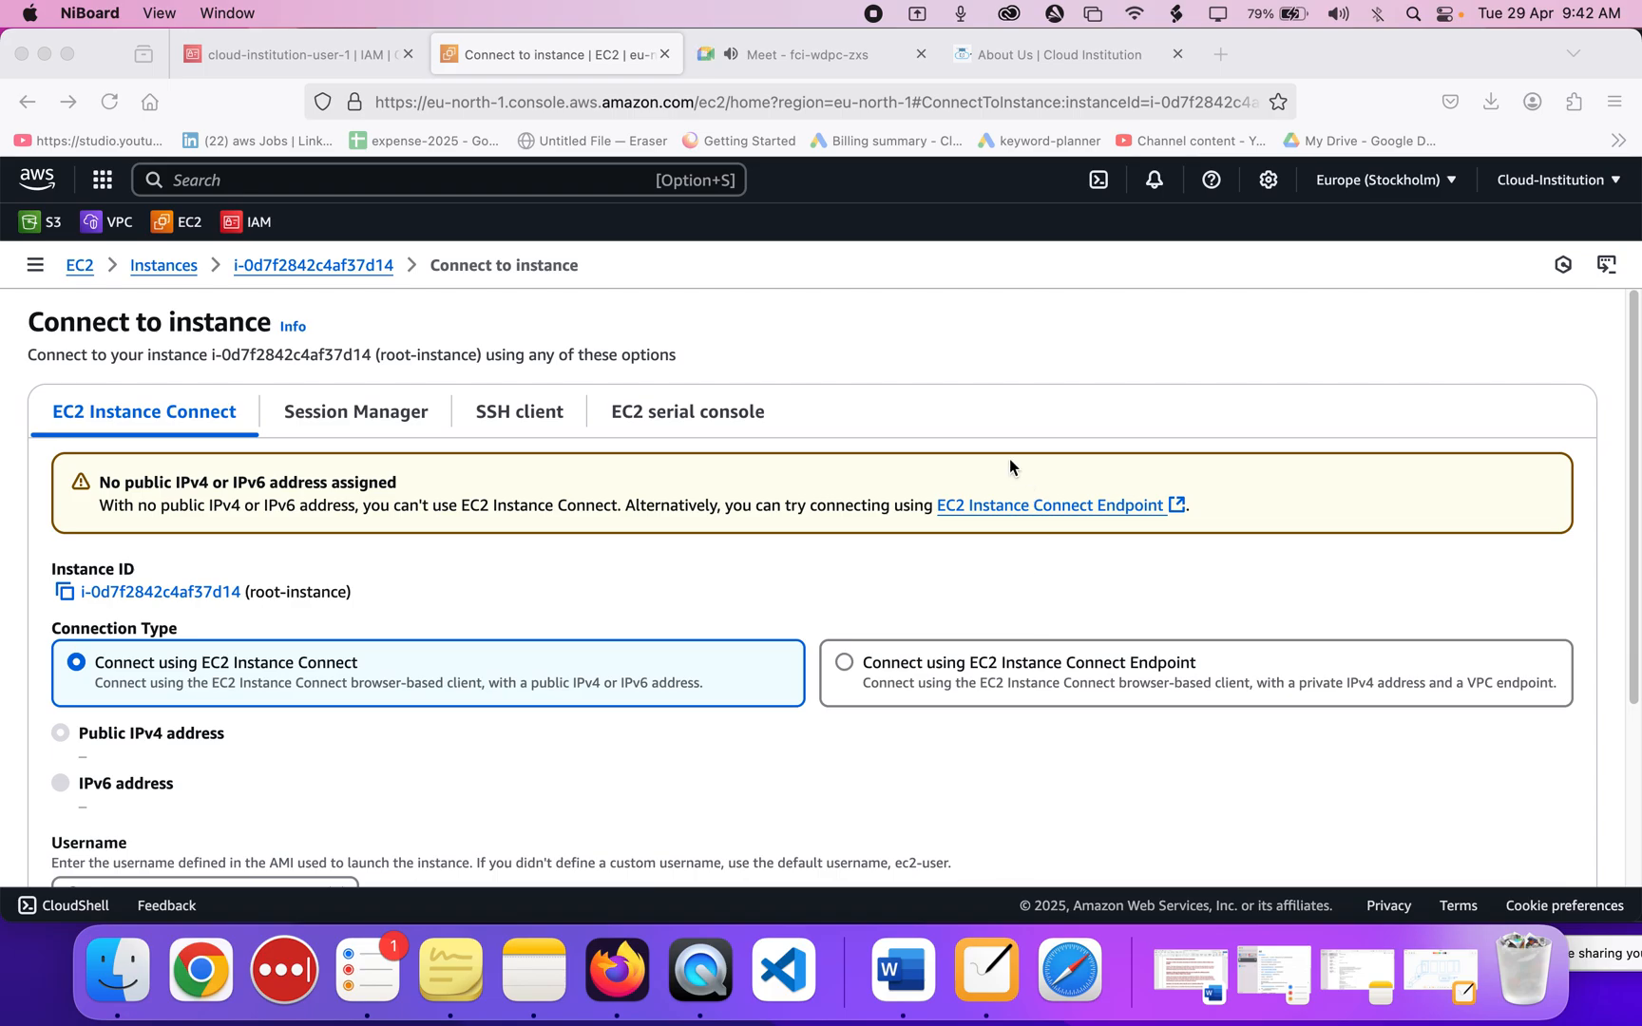
Return to the IAM tab and open User groups via Users, showing only groupa.
left_click(957, 378)
left_click(340, 57)
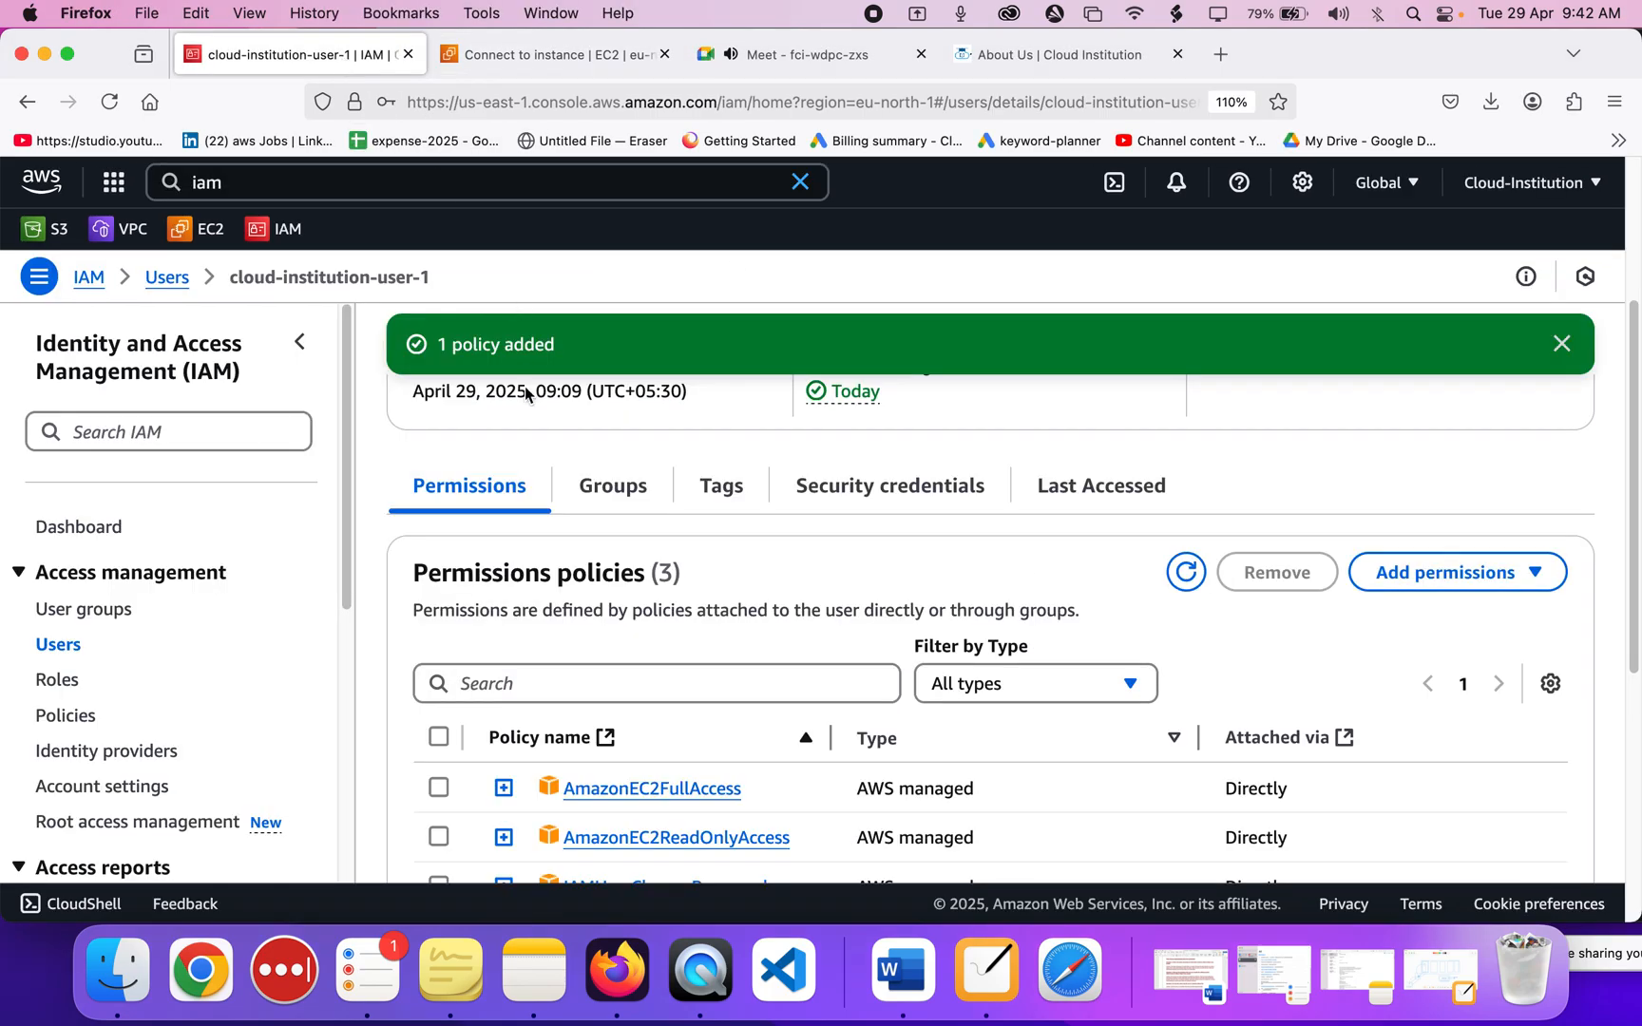
scroll(380, 573, "down", 4)
left_click(57, 654)
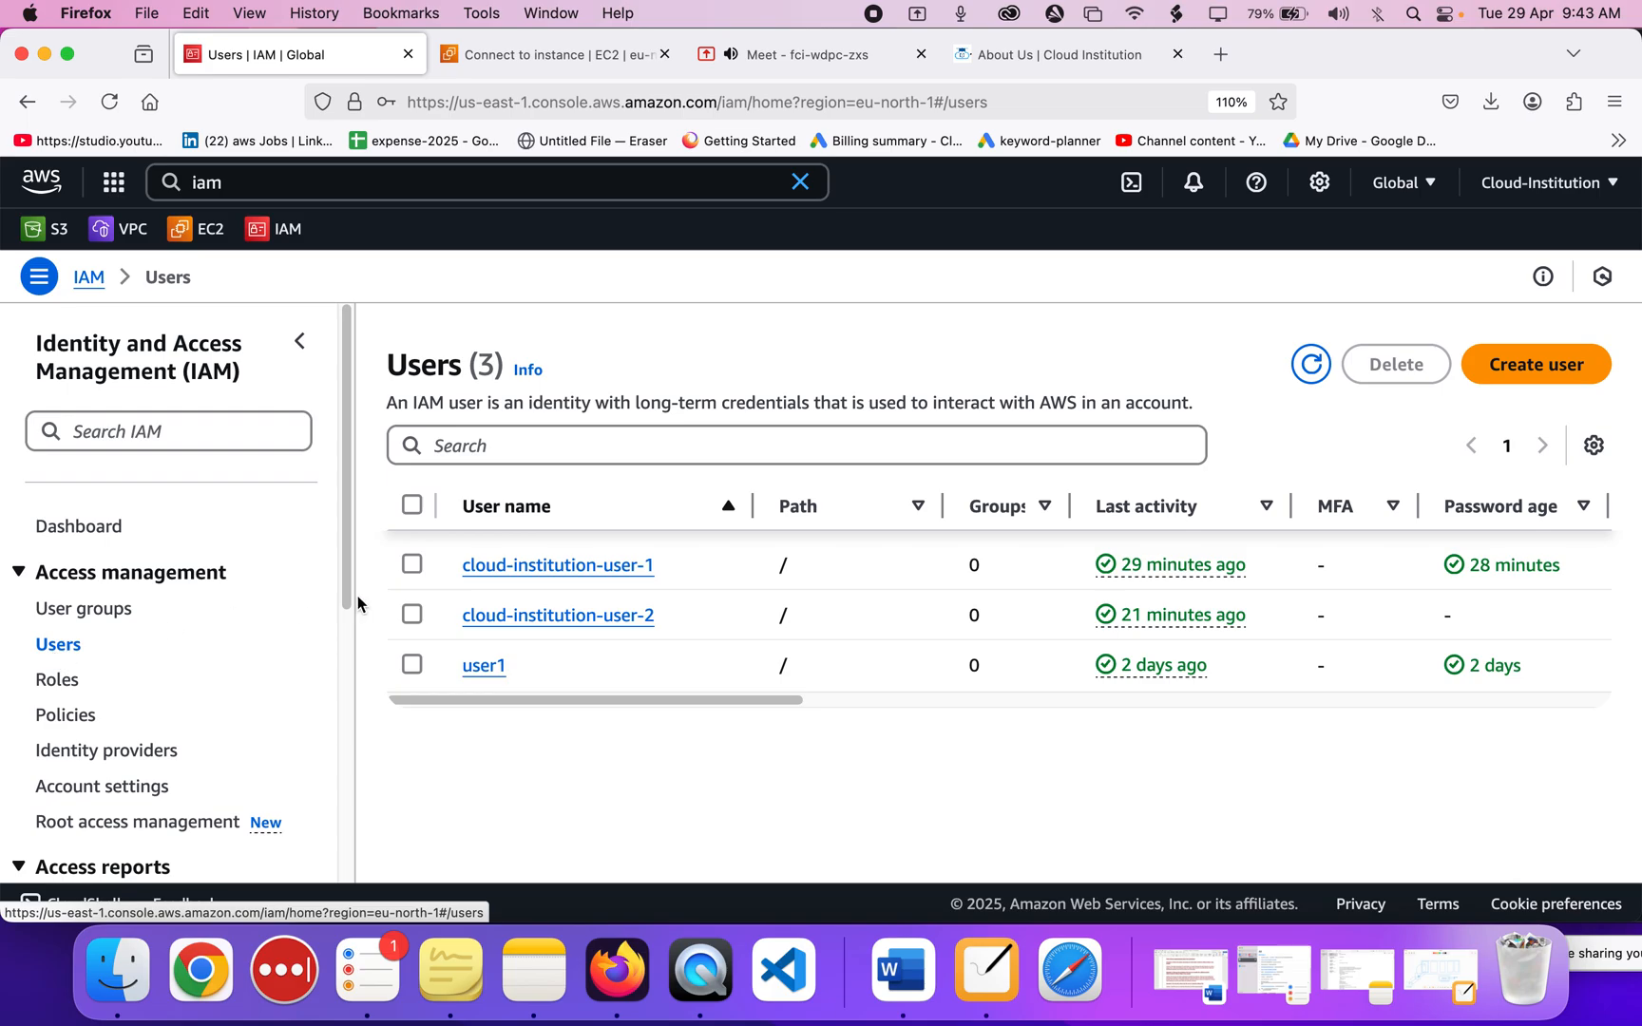
left_click_drag(670, 568, 460, 576)
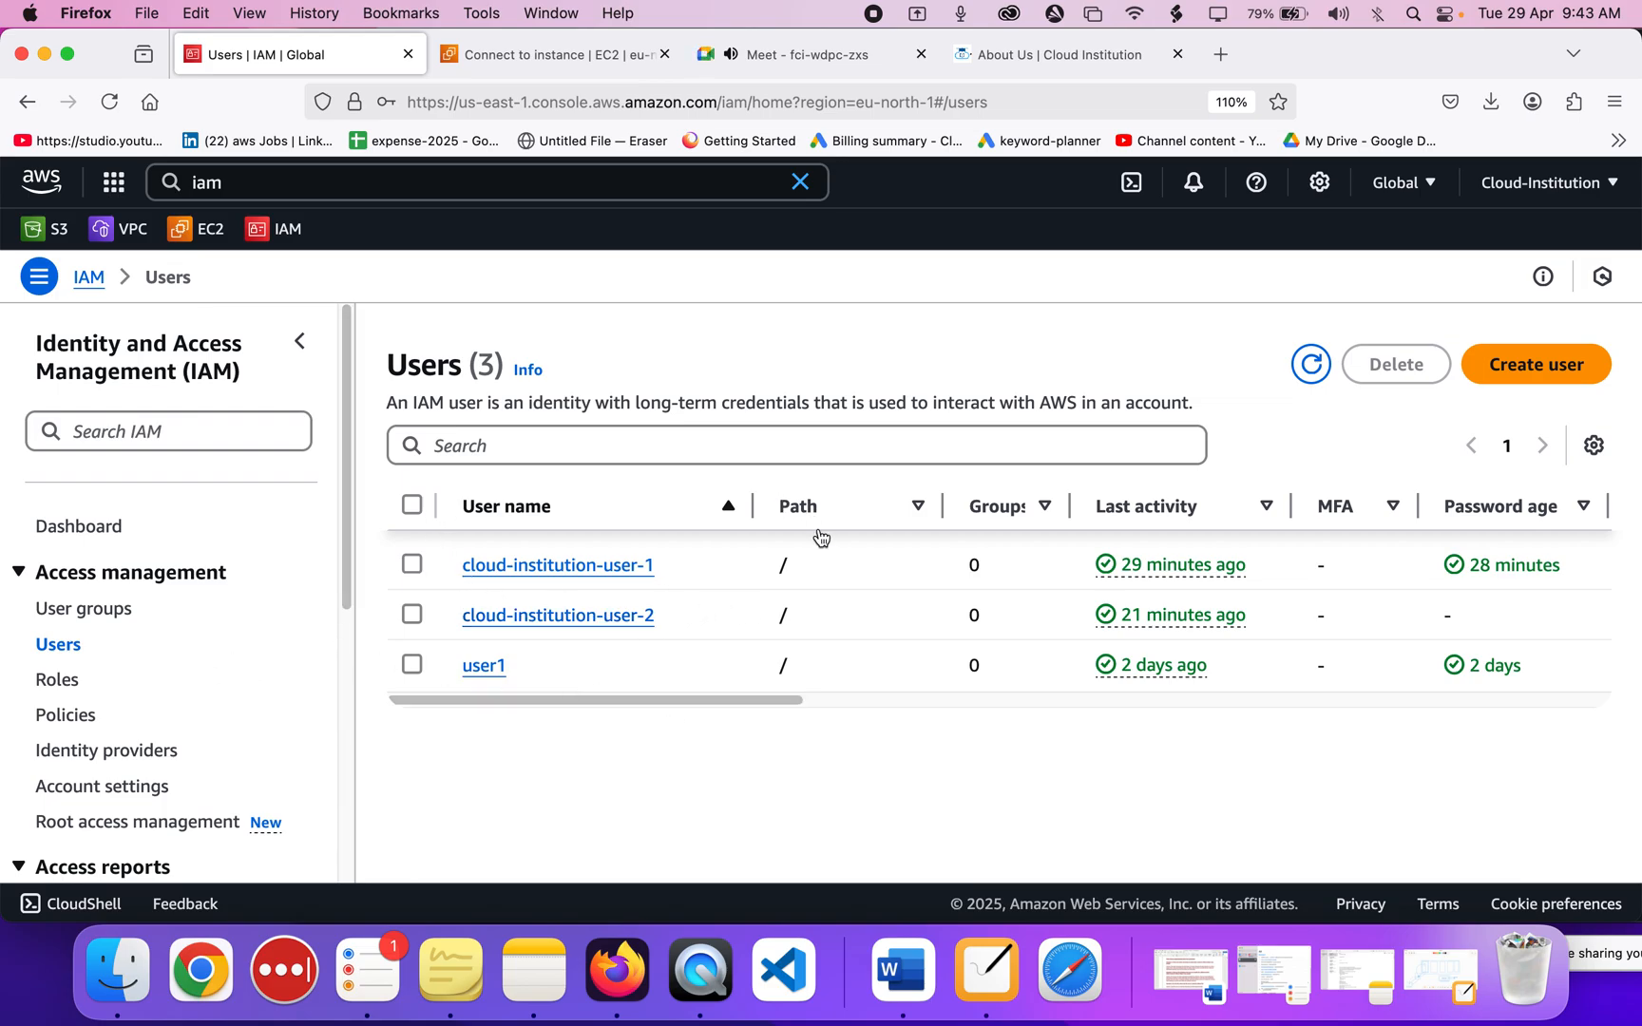
left_click(82, 609)
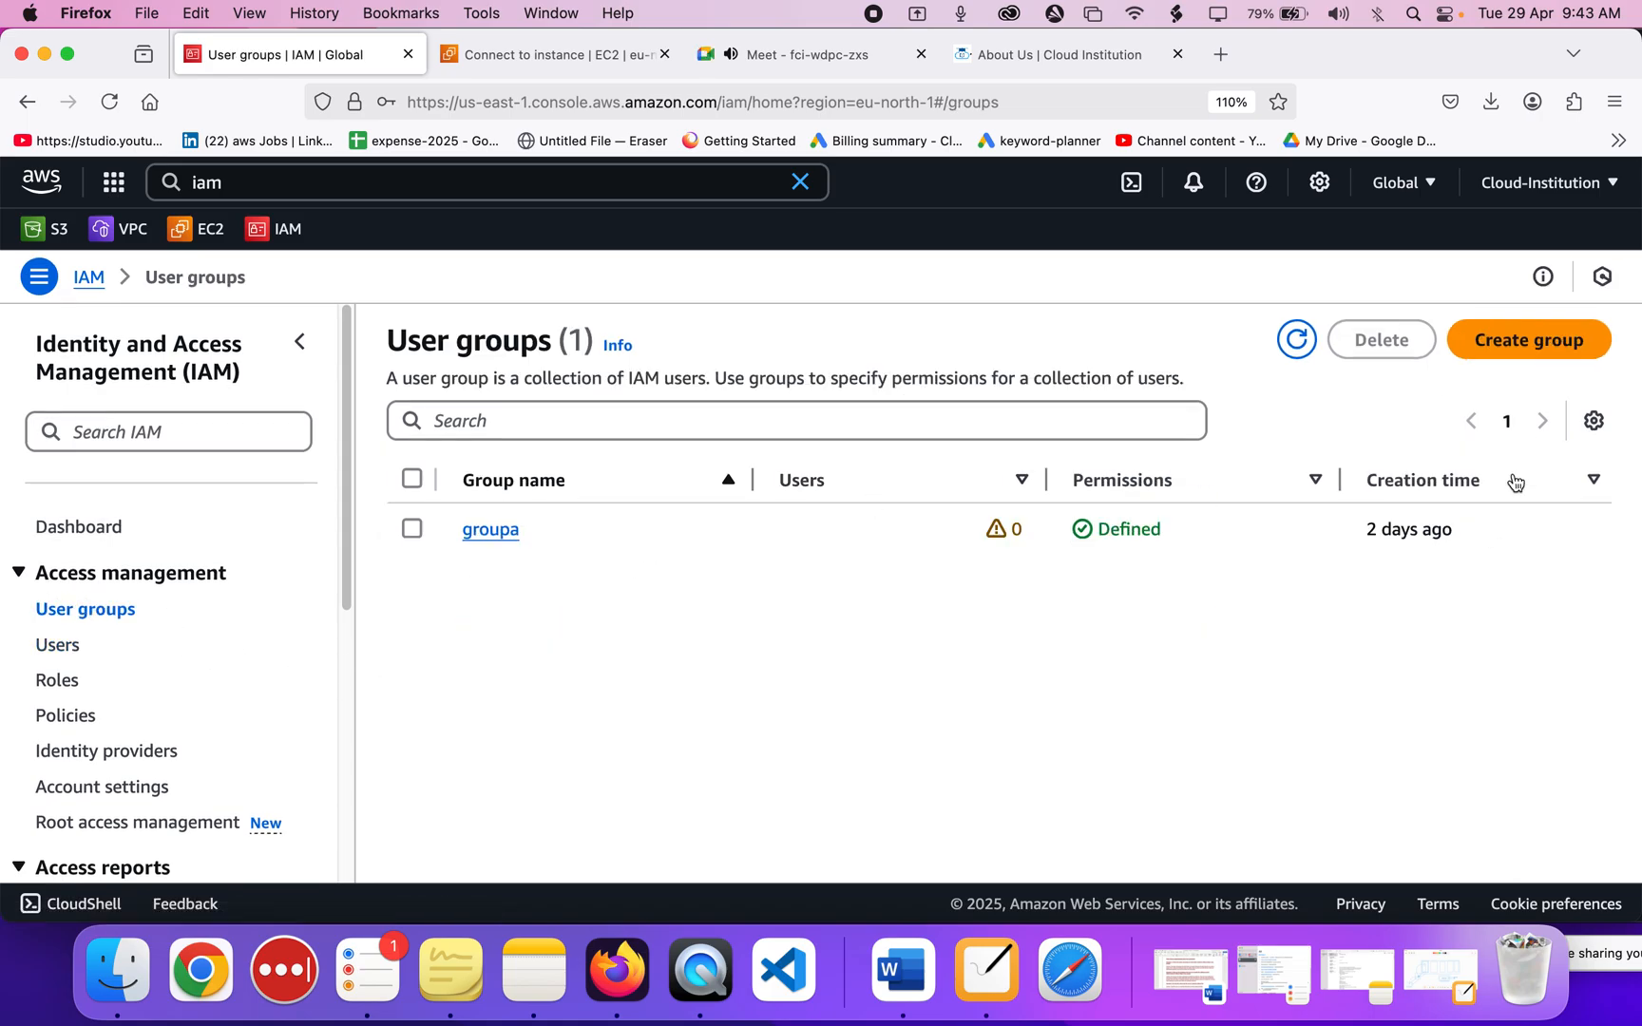
Start a new user group and name it cloud-institution-group.
left_click(1502, 344)
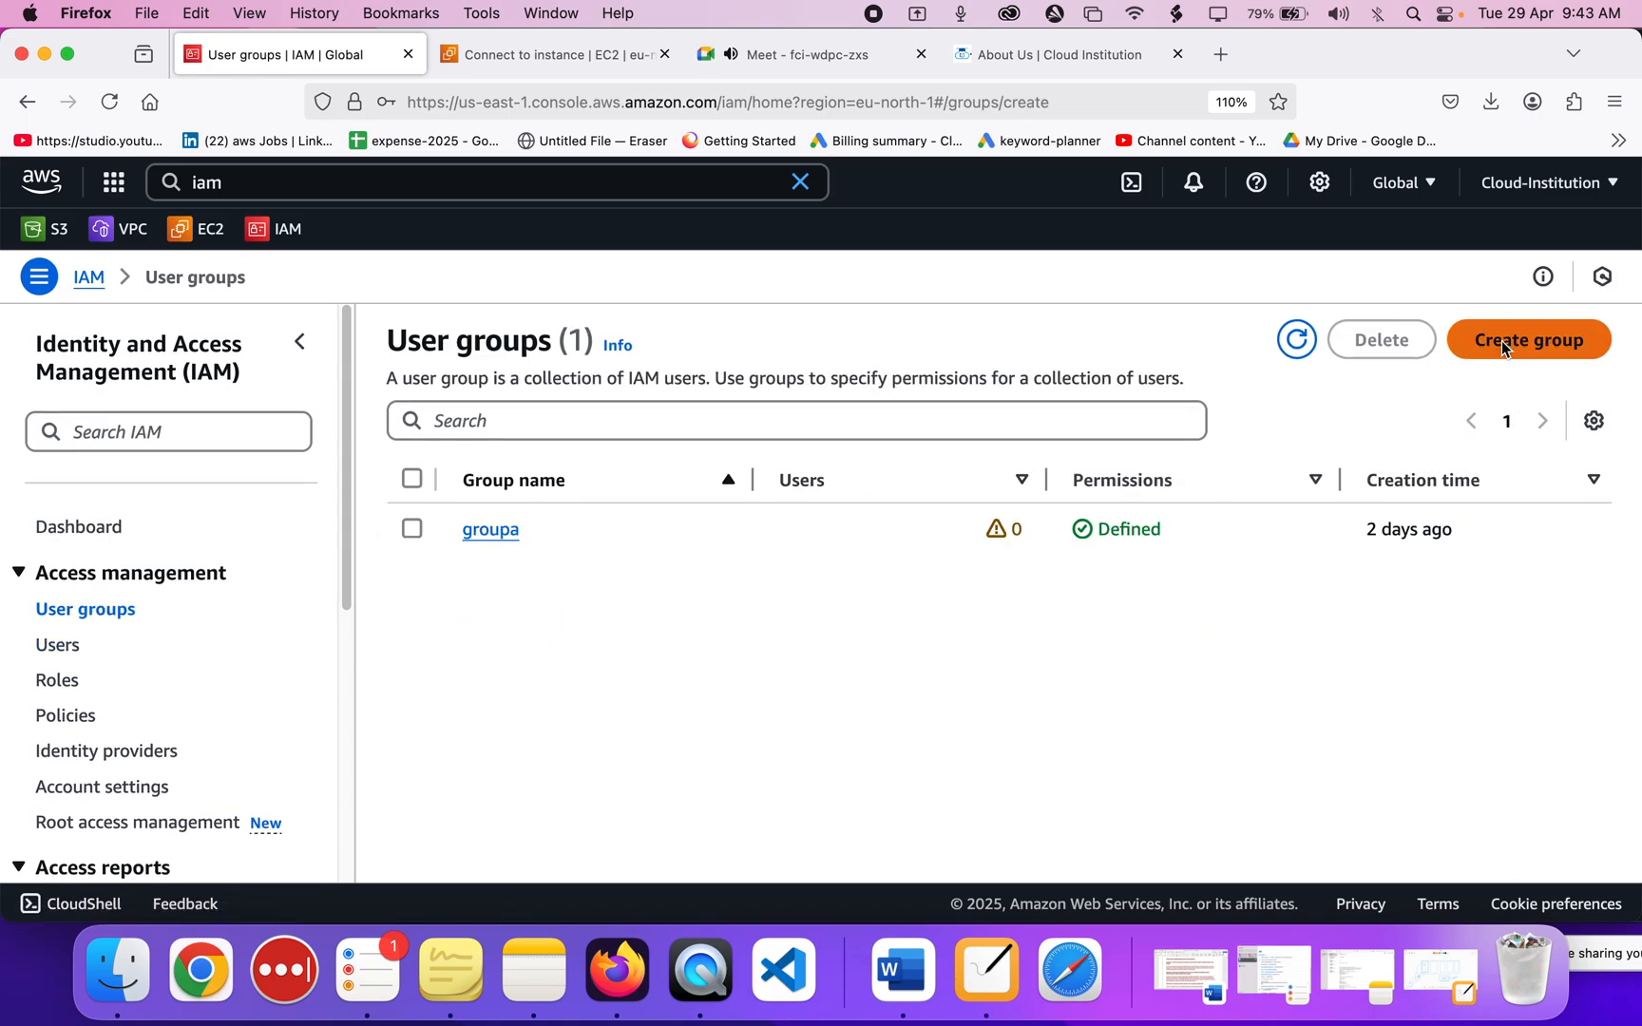
left_click(941, 511)
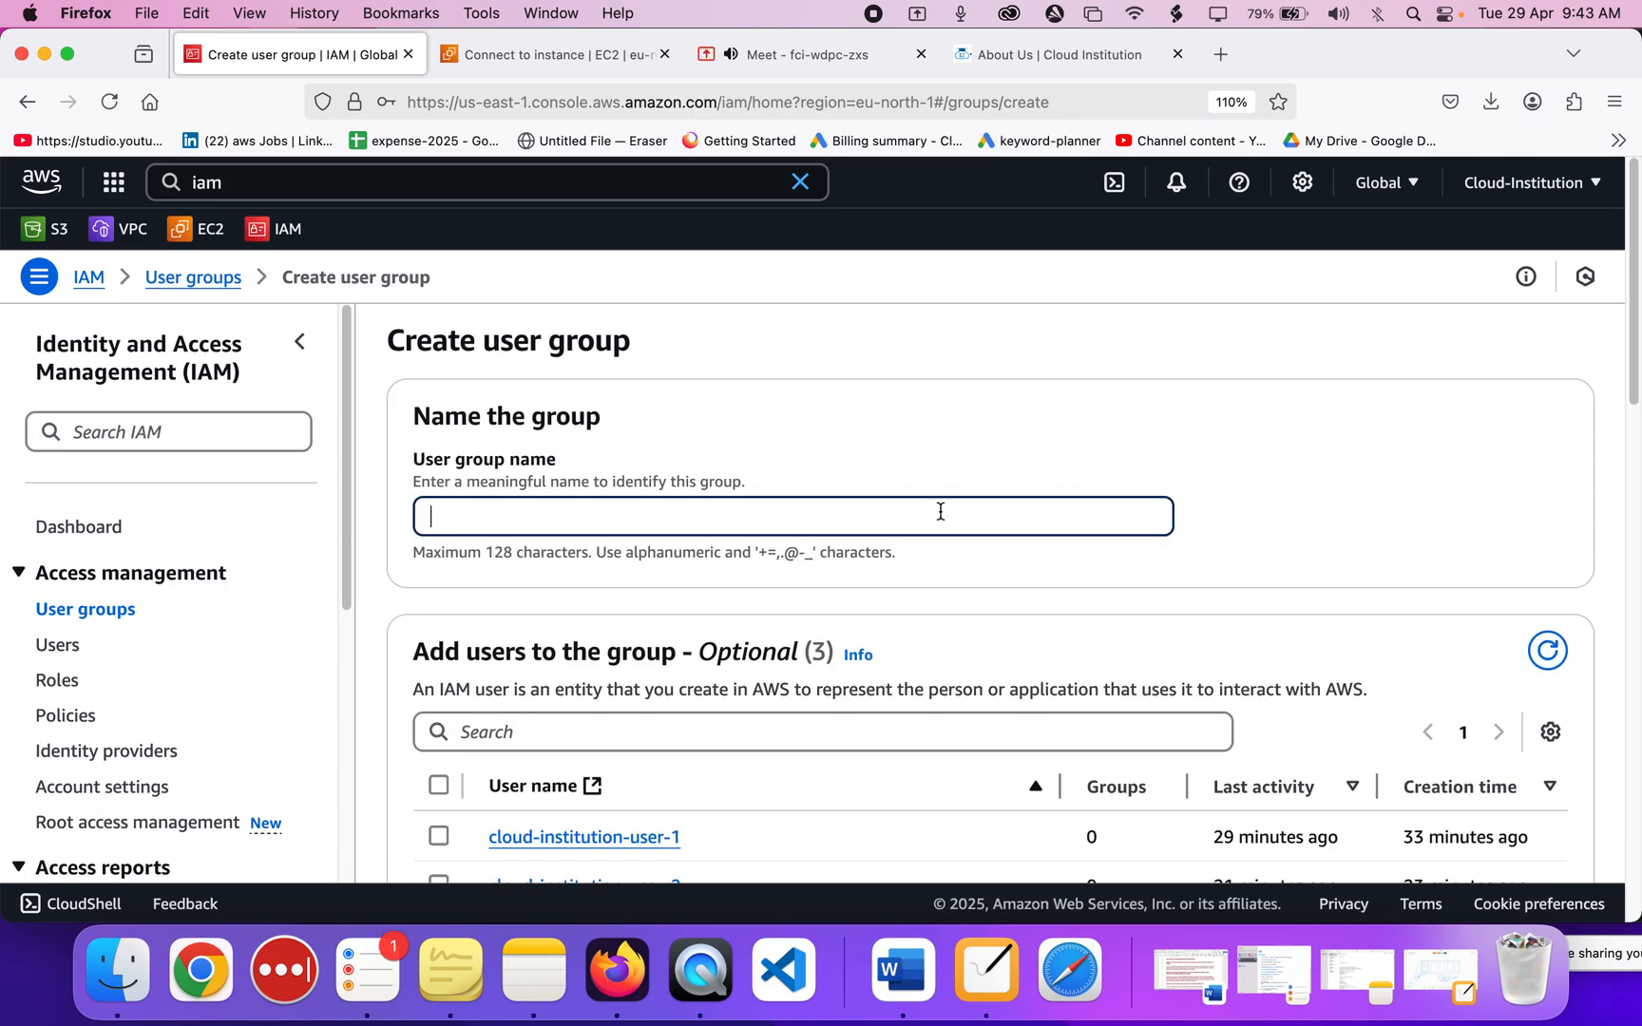
type("cloud-institution-")
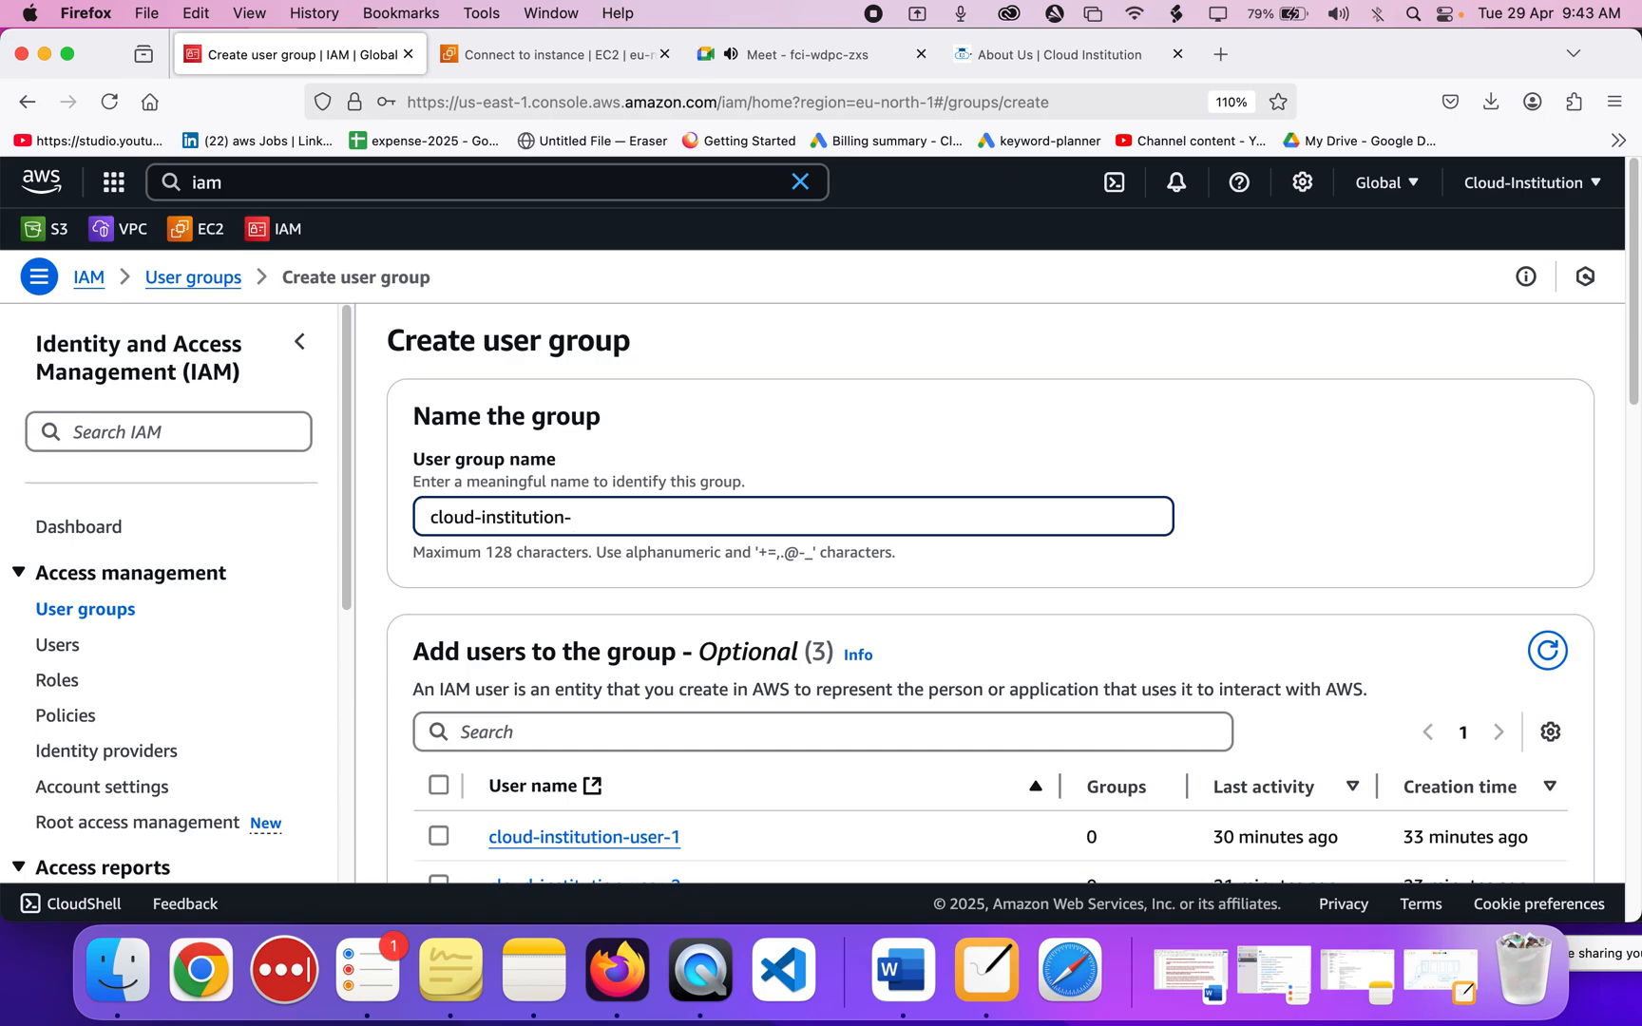
type("group")
scroll(517, 598, "down", 5)
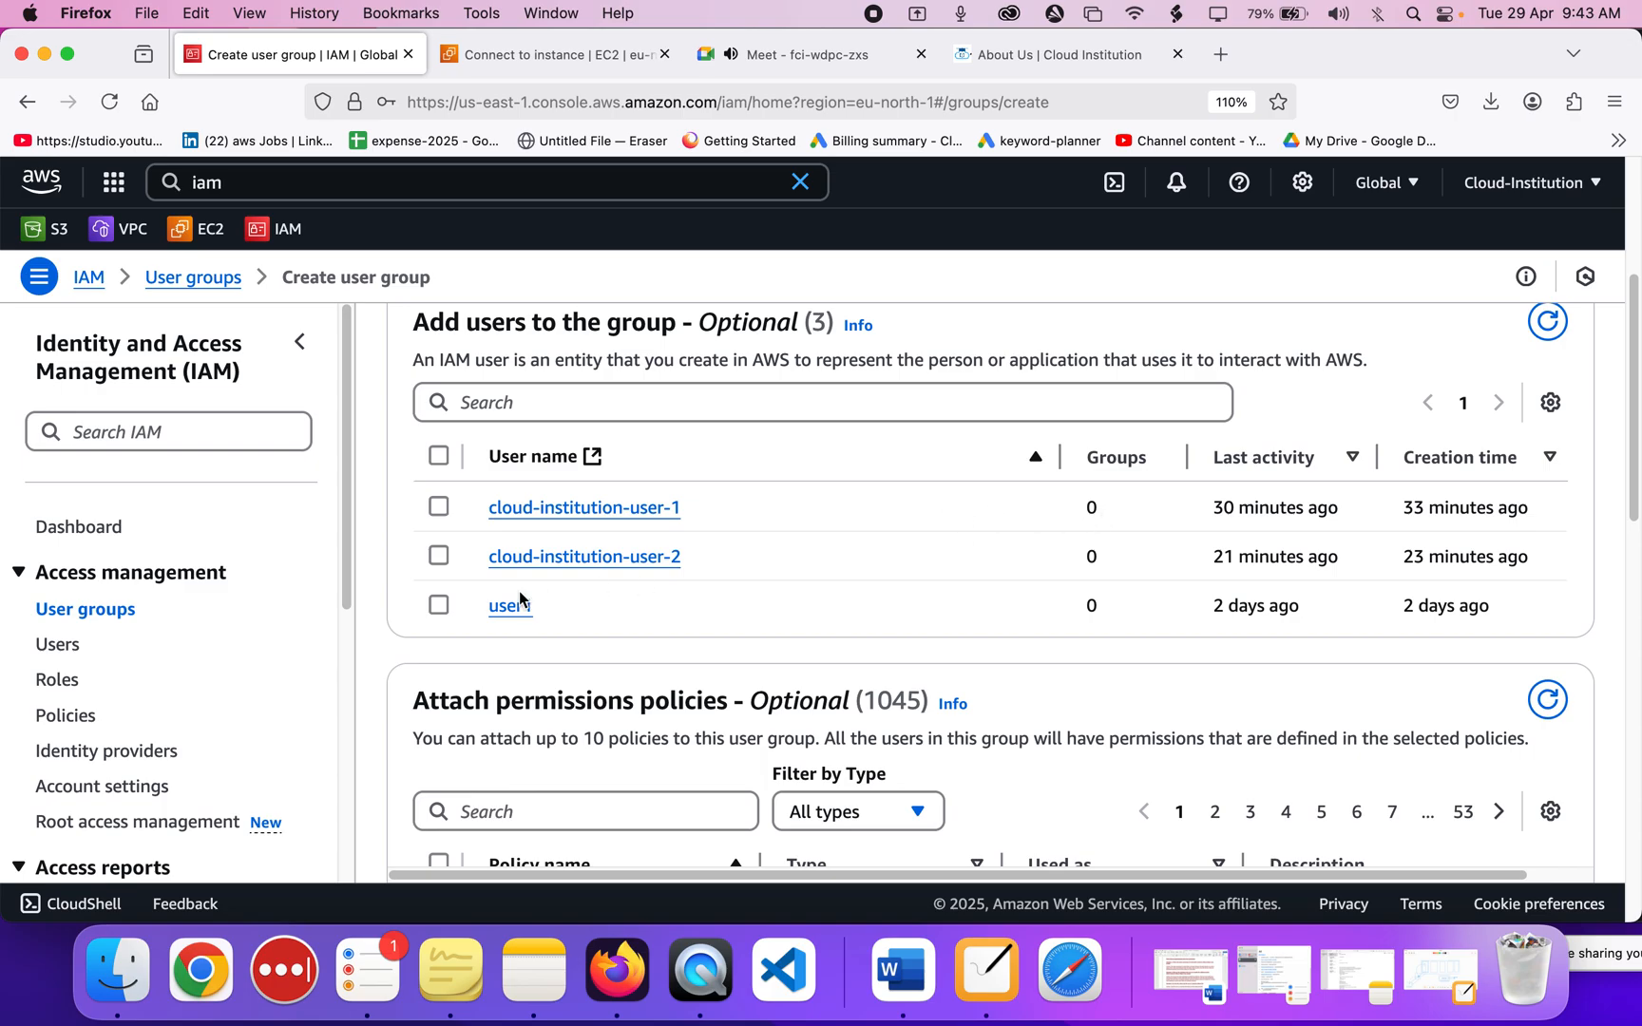
scroll(517, 598, "up", 3)
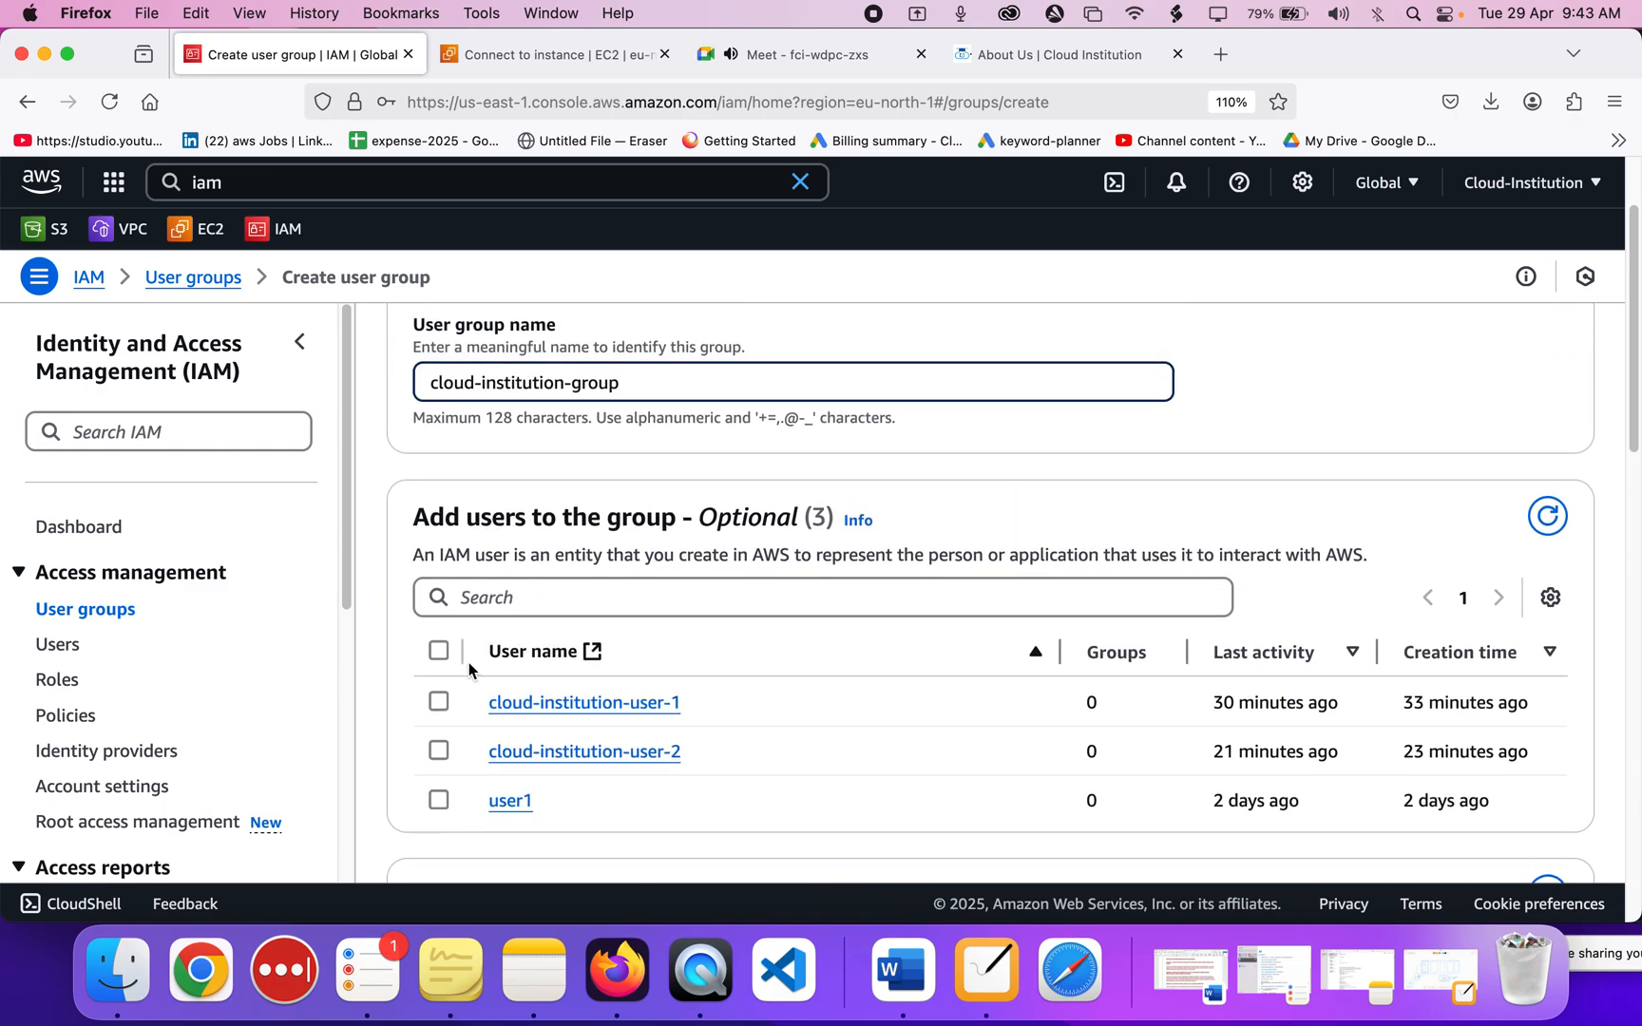
Add cloud-institution-user-1 and cloud-institution-user-2 as members and create the group.
left_click(442, 703)
left_click(442, 754)
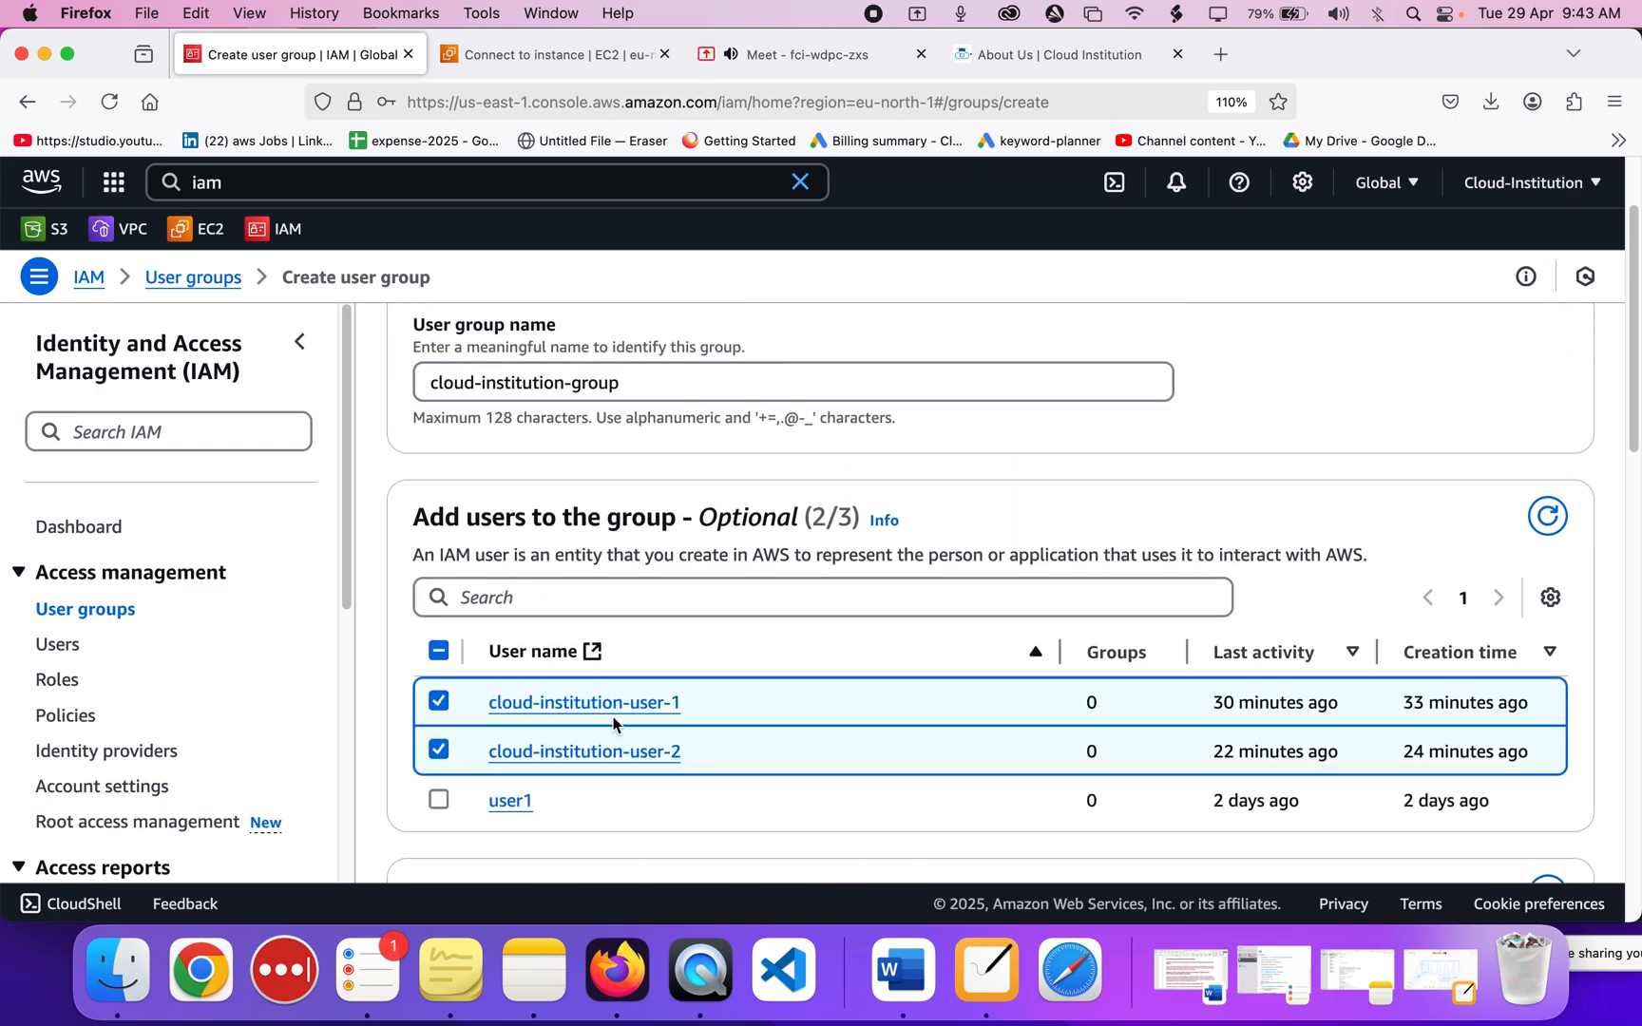
scroll(613, 724, "down", 3)
scroll(613, 724, "down", 8)
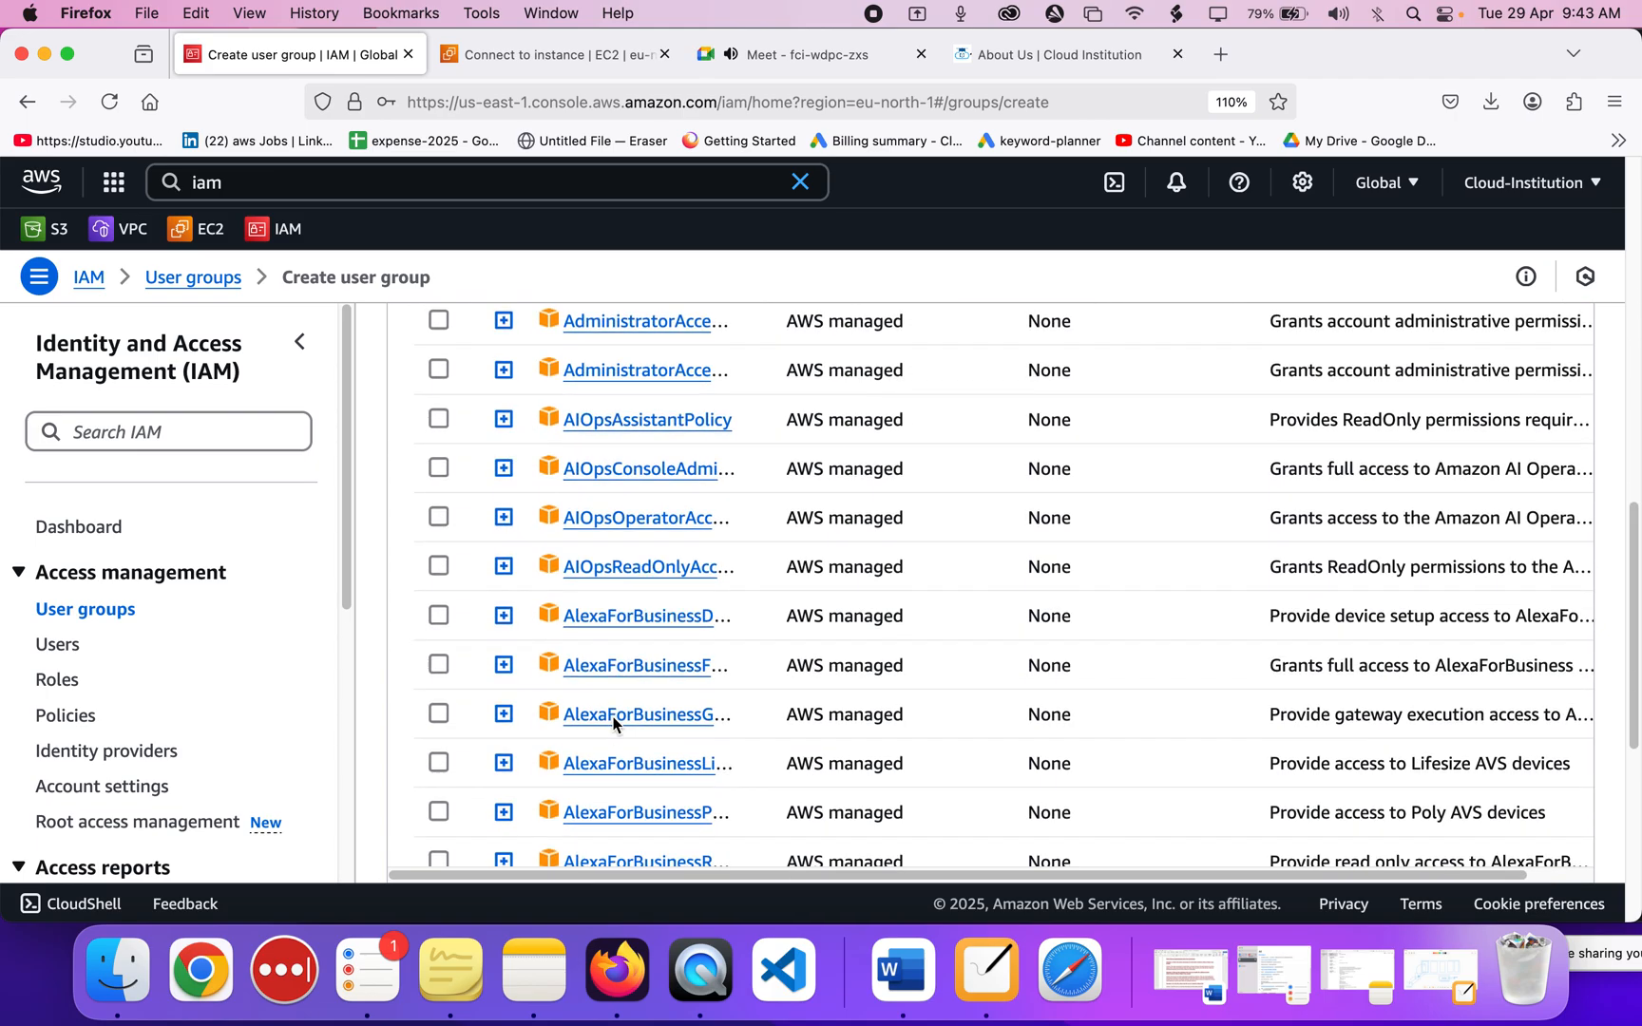
scroll(613, 724, "up", 3)
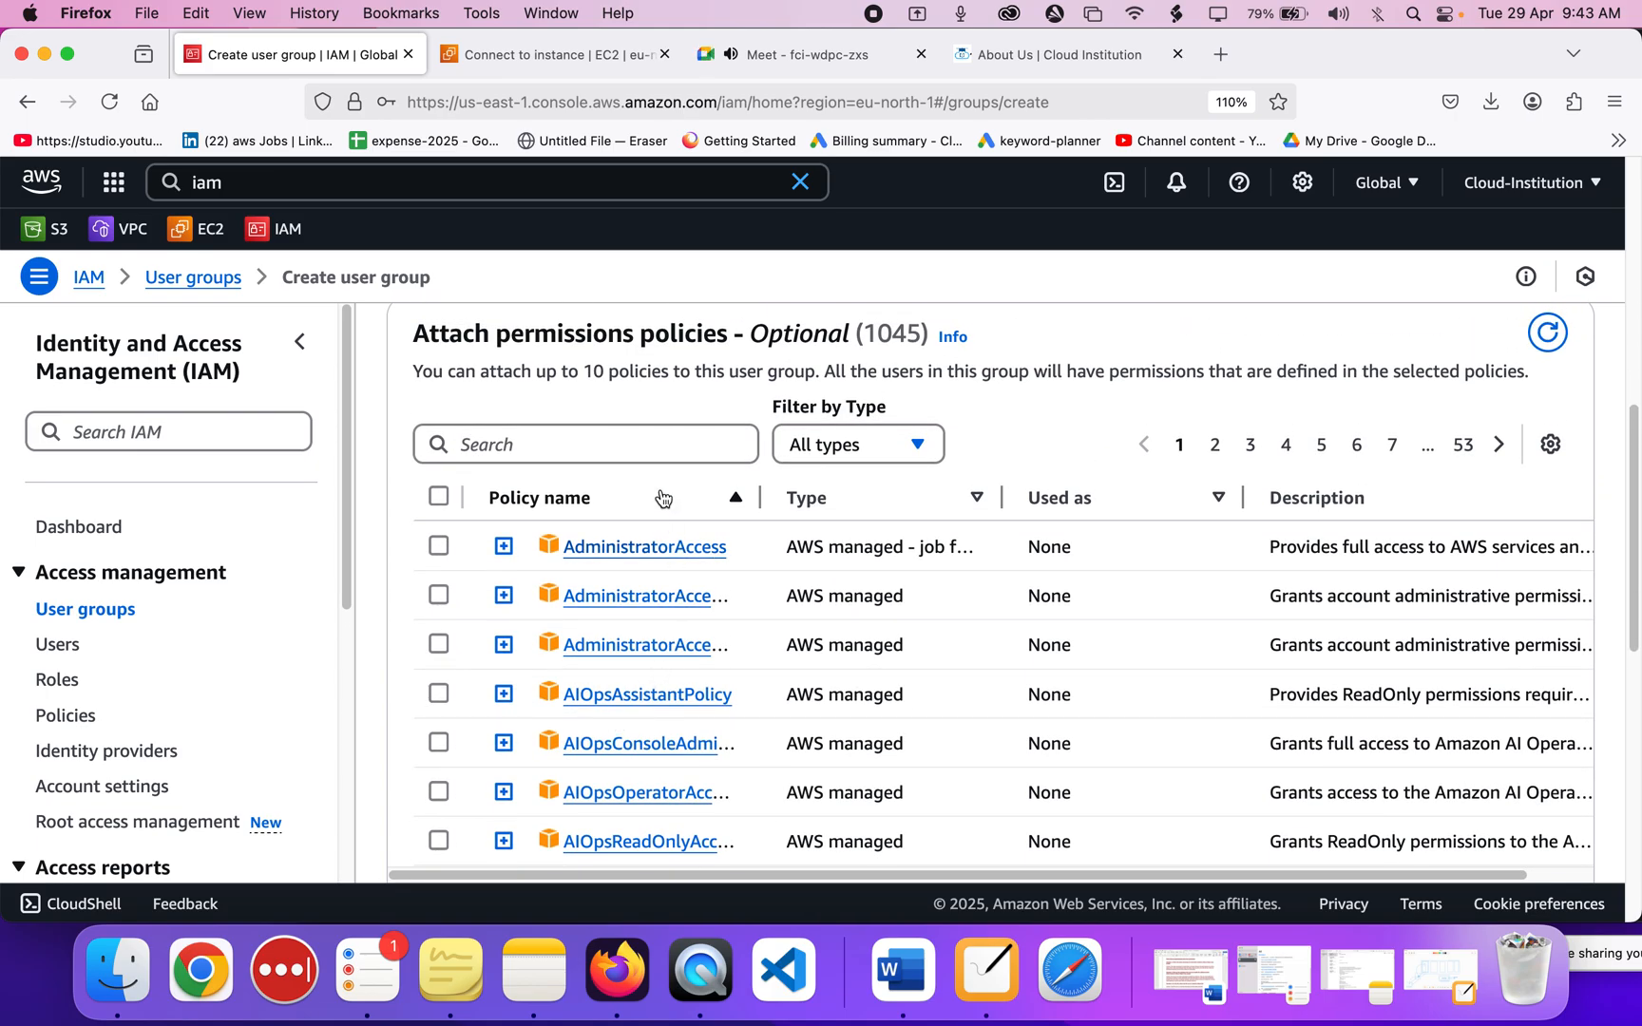
scroll(867, 504, "down", 5)
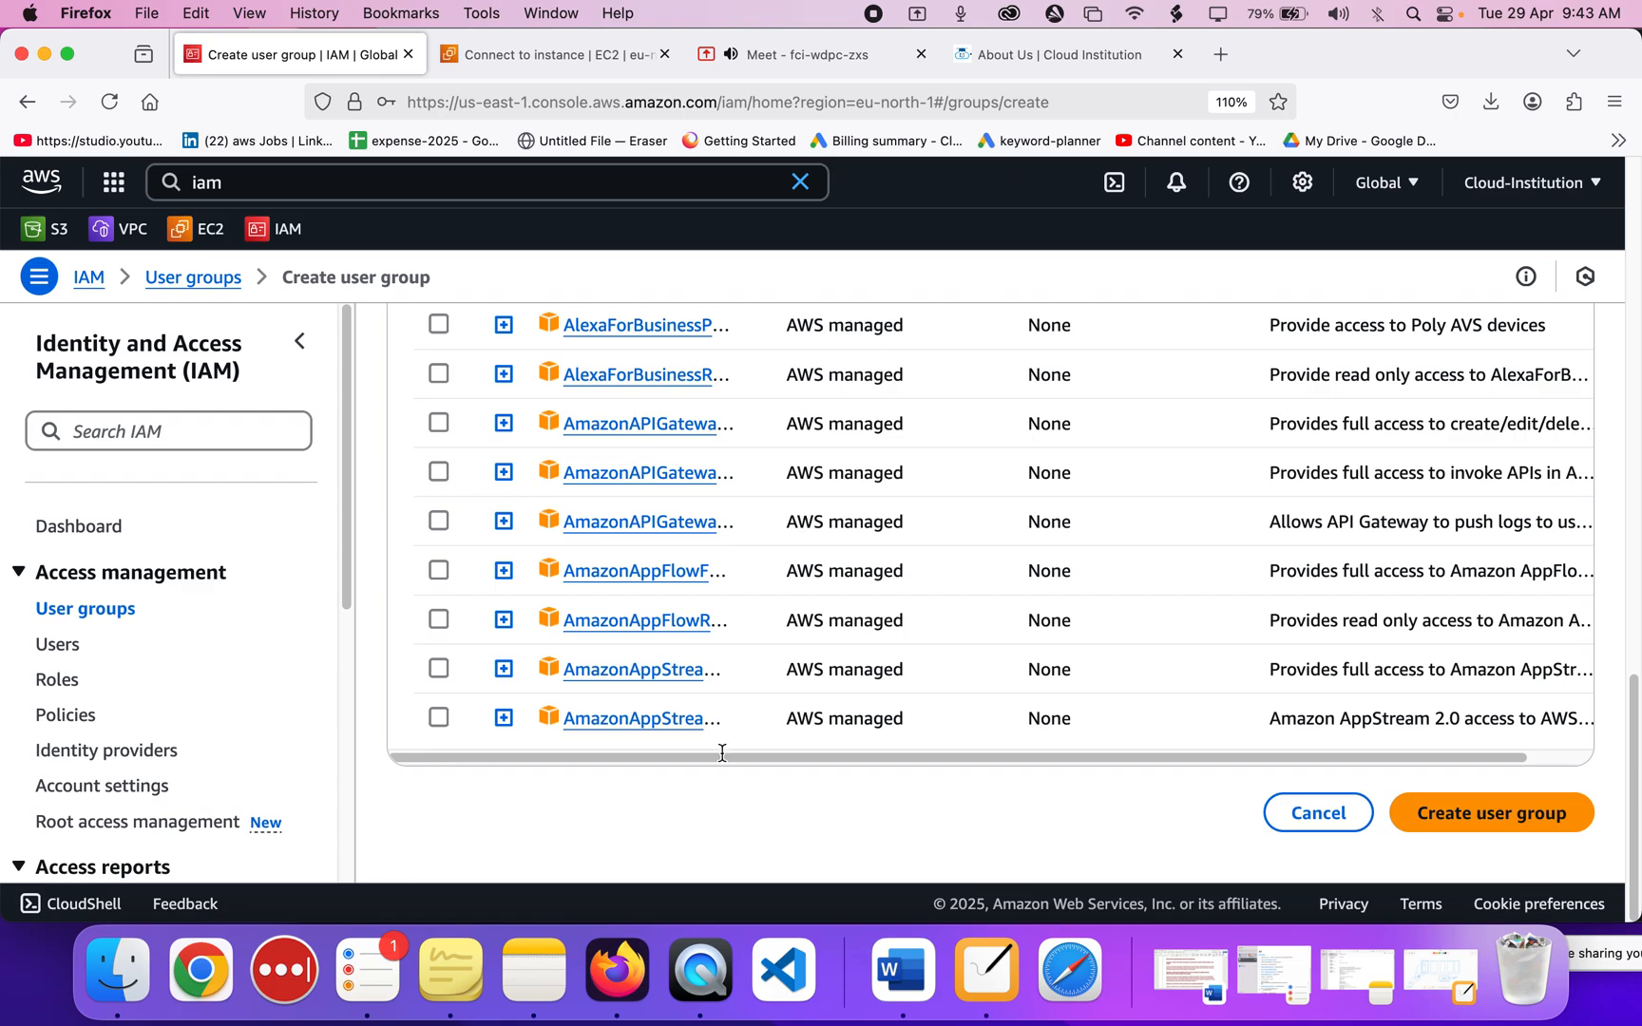
left_click(1540, 808)
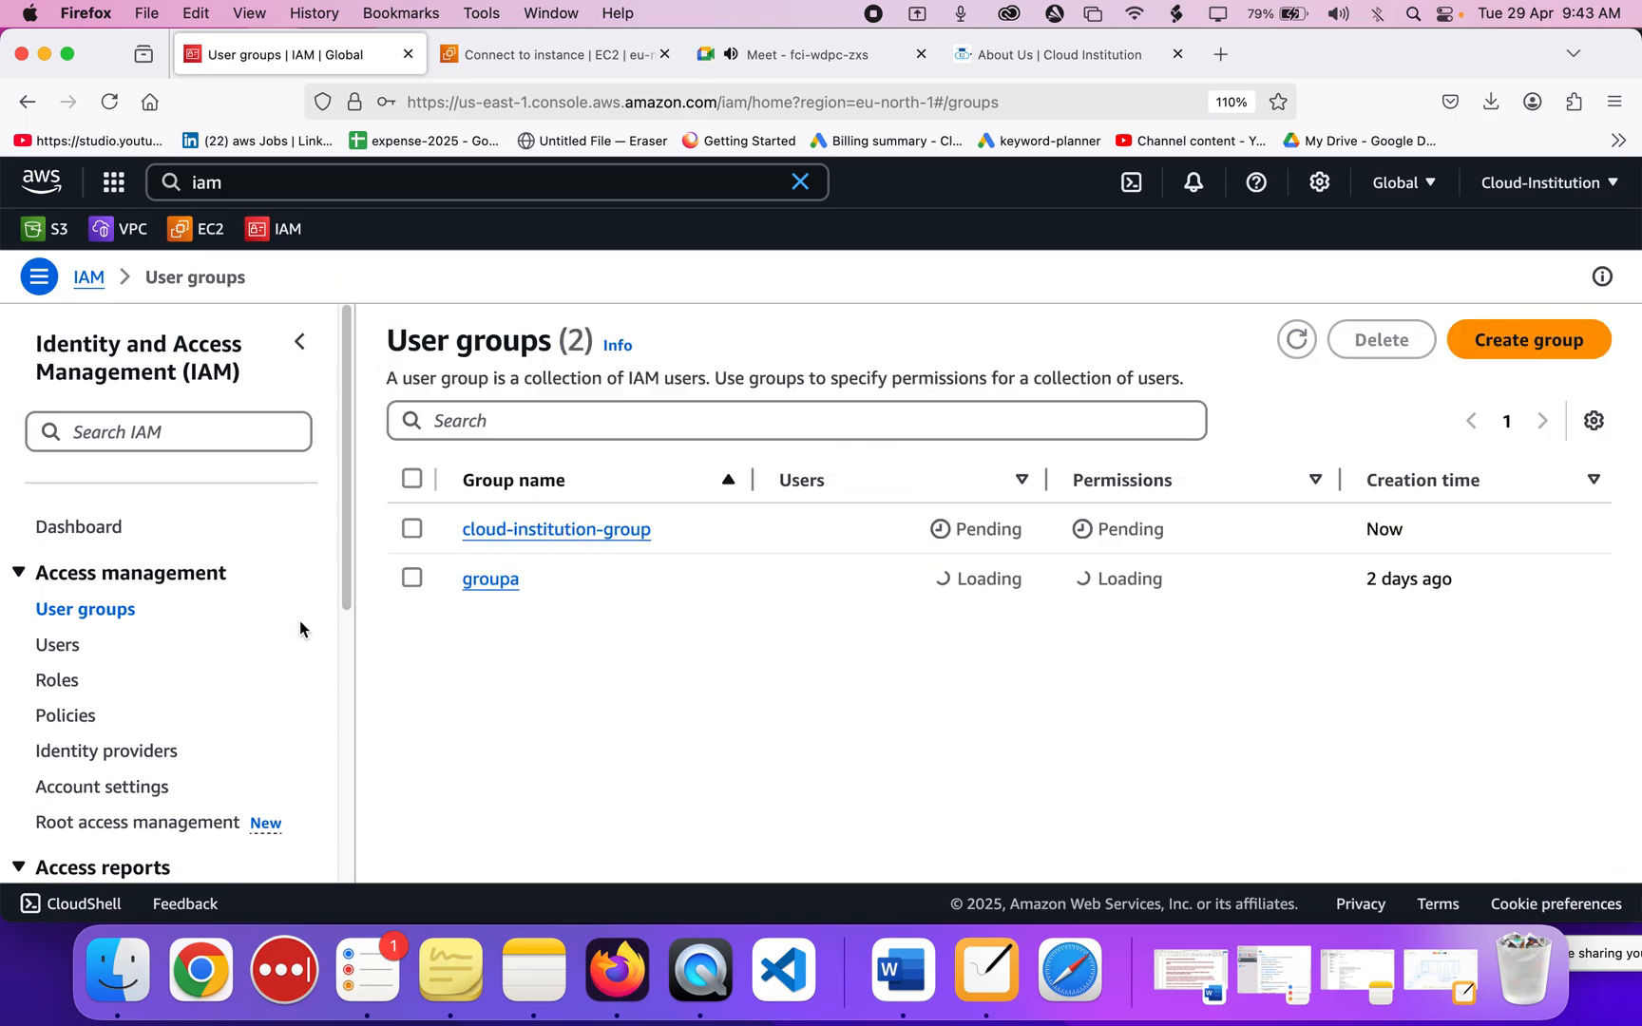
Open cloud-institution-group's Permissions tab and bring up the Add permissions choices.
left_click(552, 602)
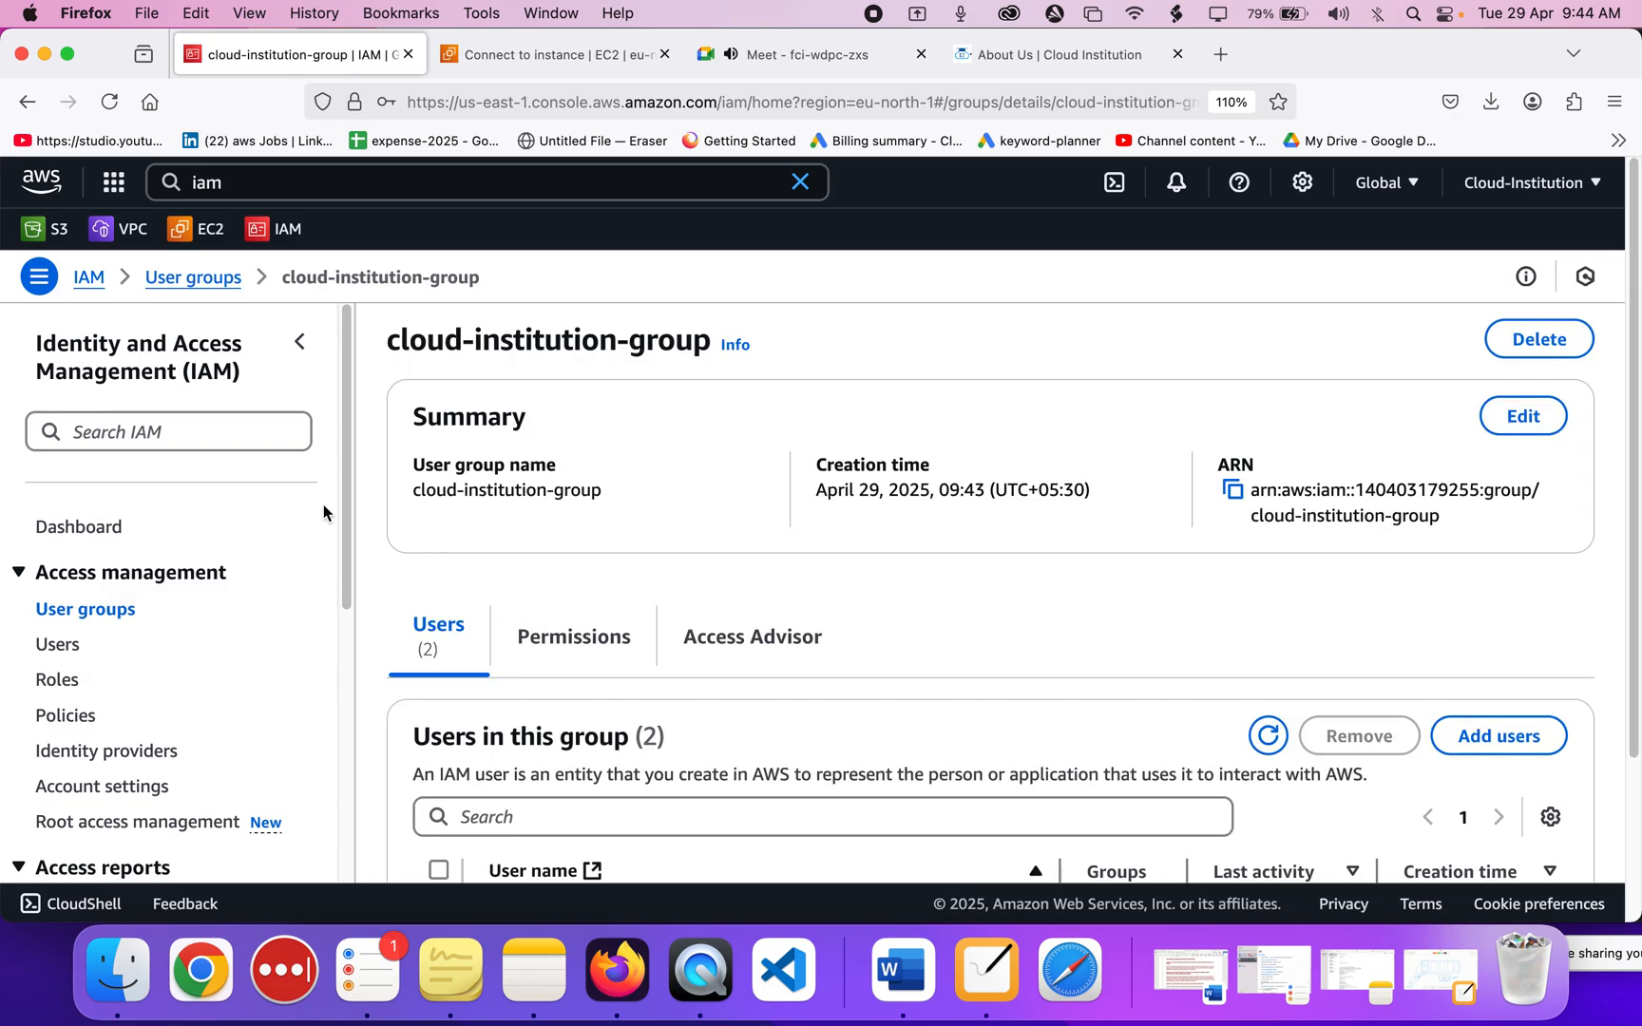
scroll(679, 606, "down", 4)
left_click(575, 450)
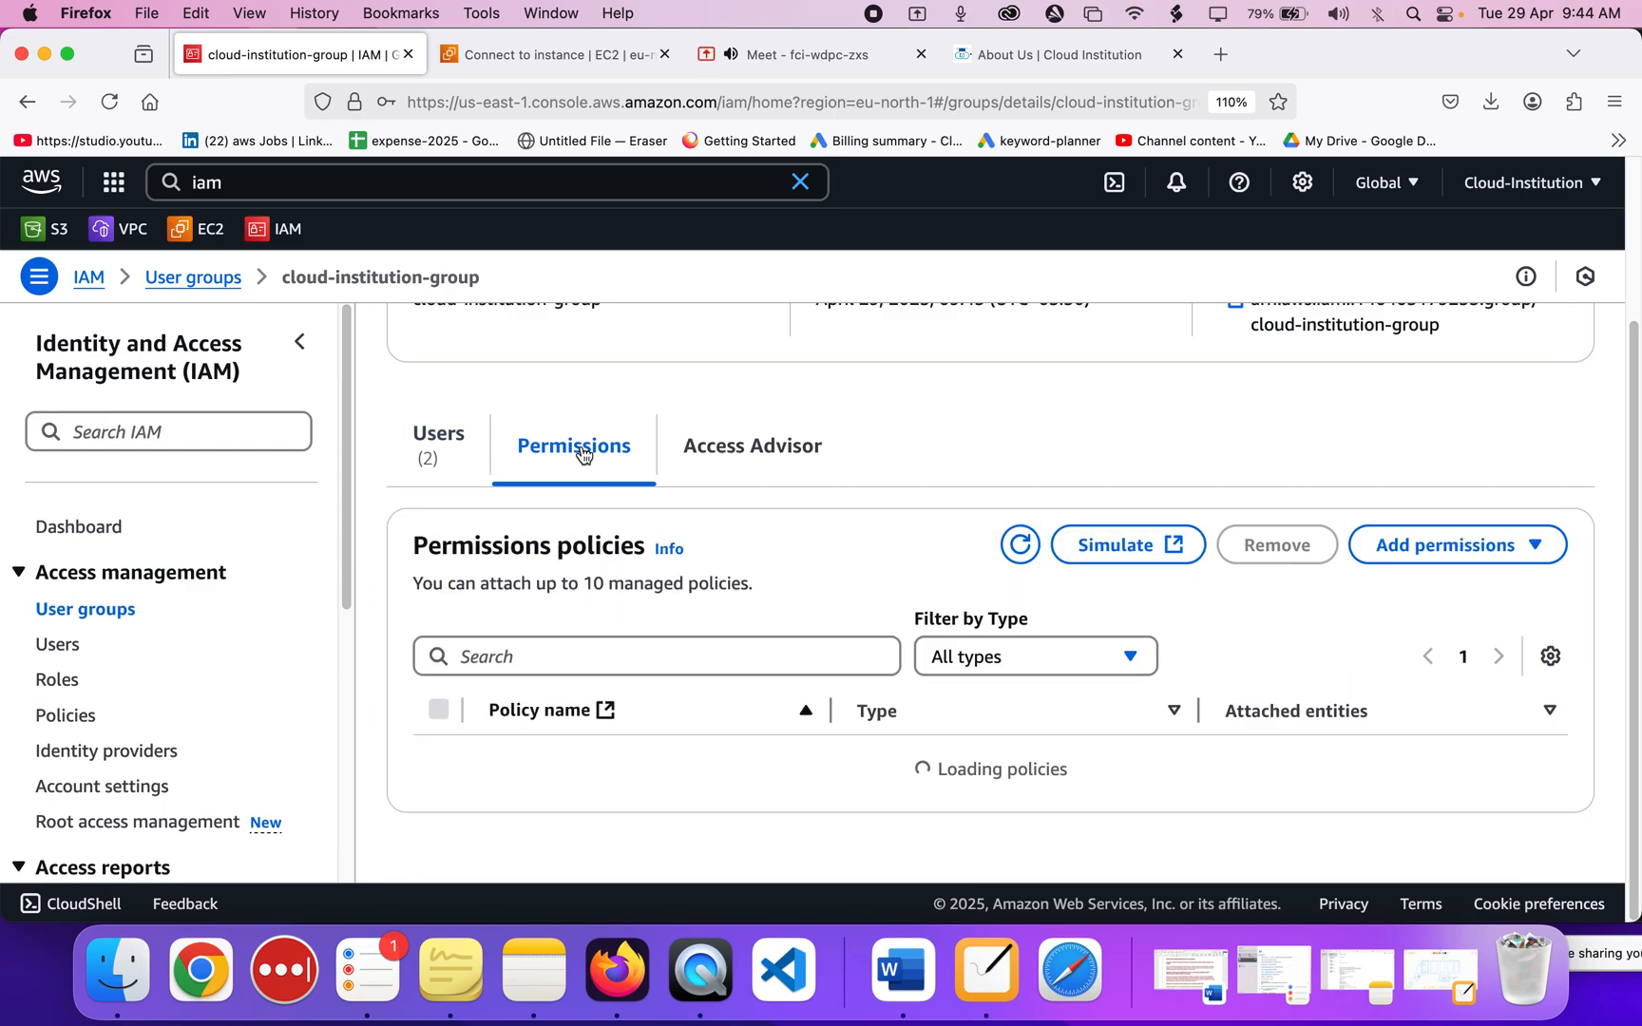
left_click(1428, 558)
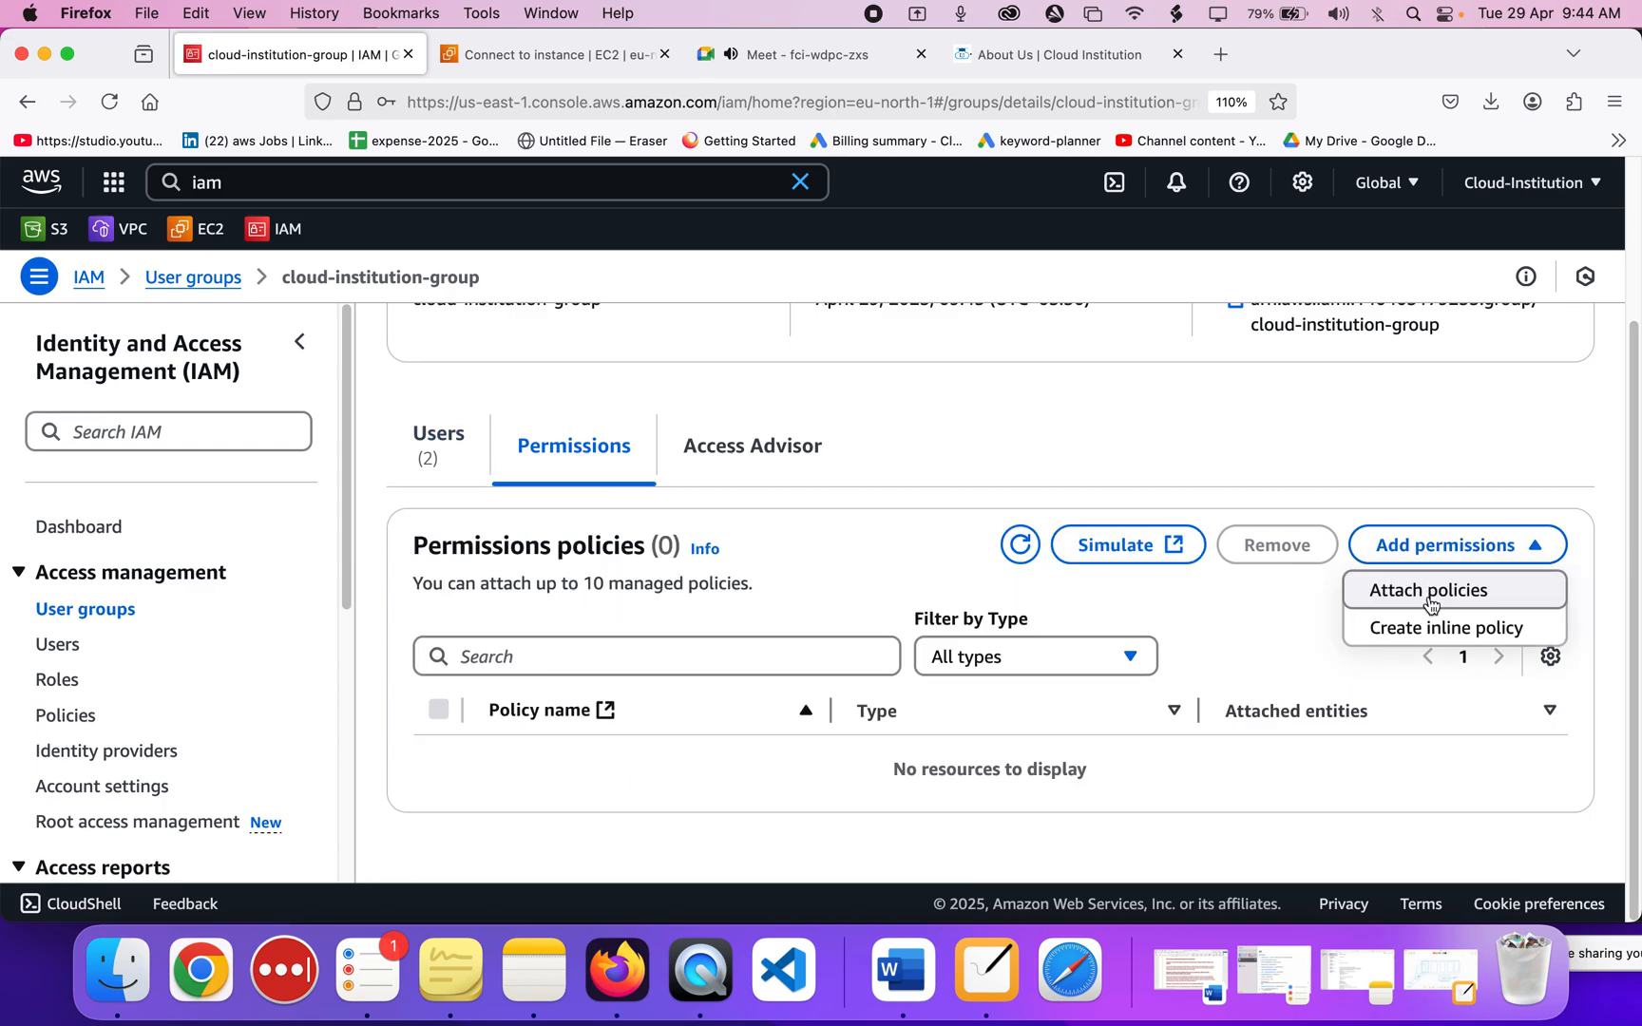
Attach AmazonEC2ReadOnlyAccess to cloud-institution-group, found by searching 'ec2read'.
left_click(1428, 591)
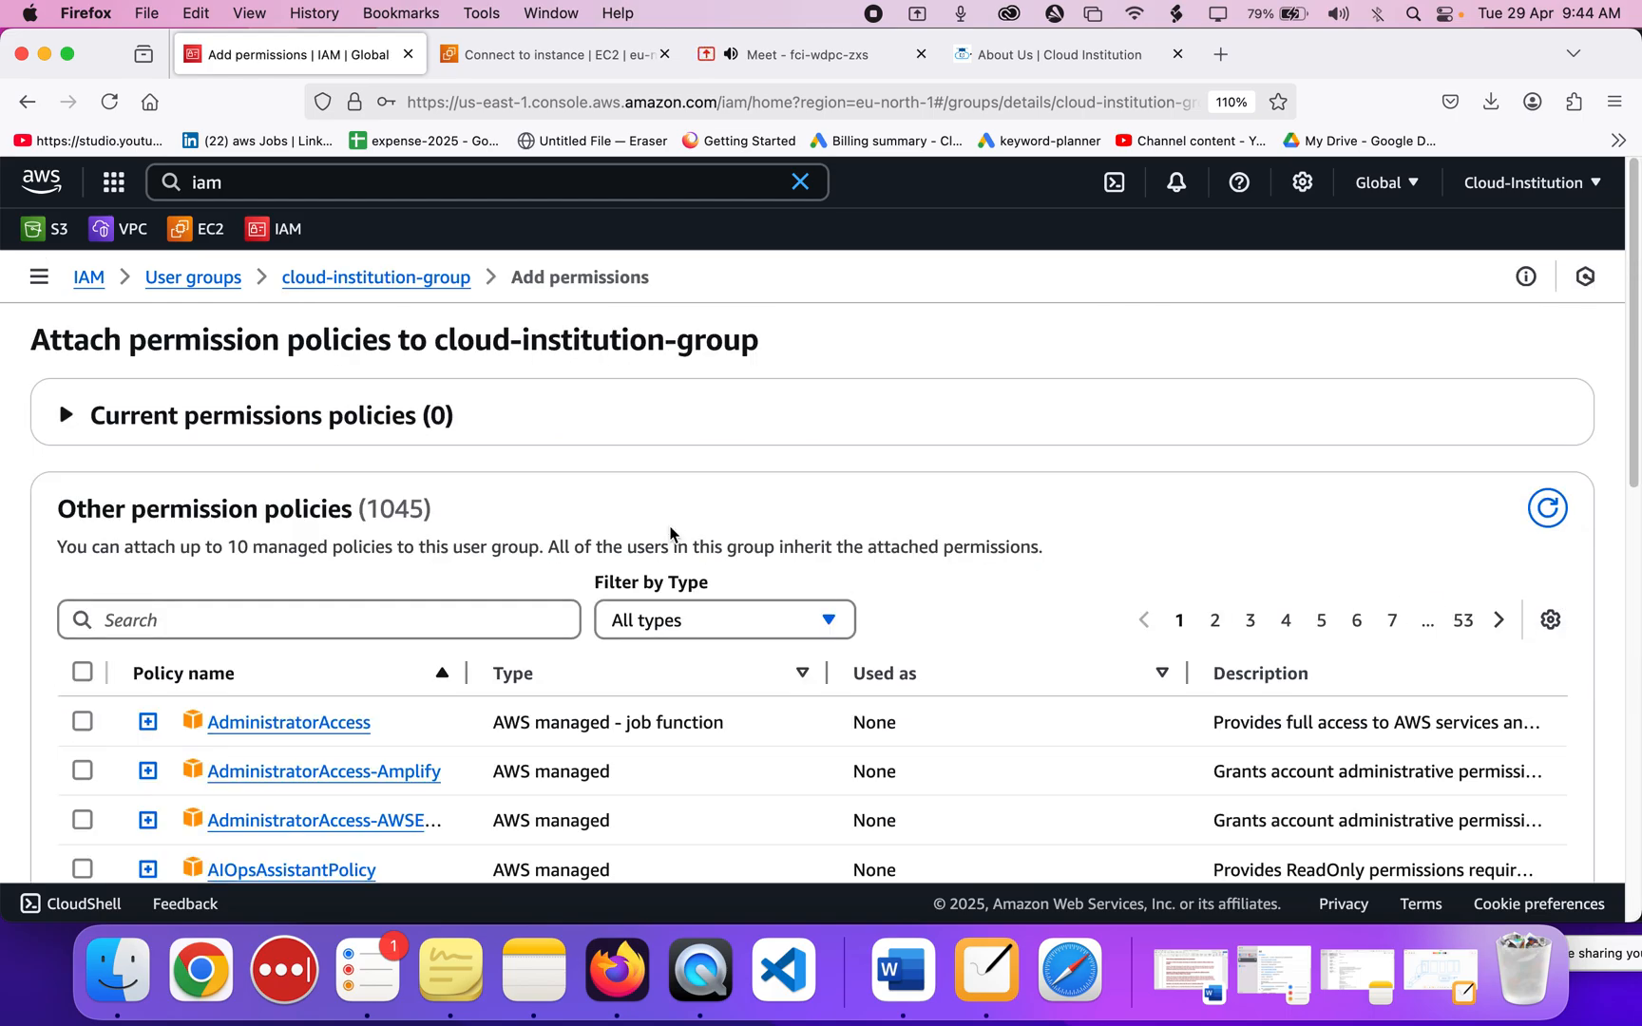
scroll(670, 531, "down", 3)
left_click(453, 340)
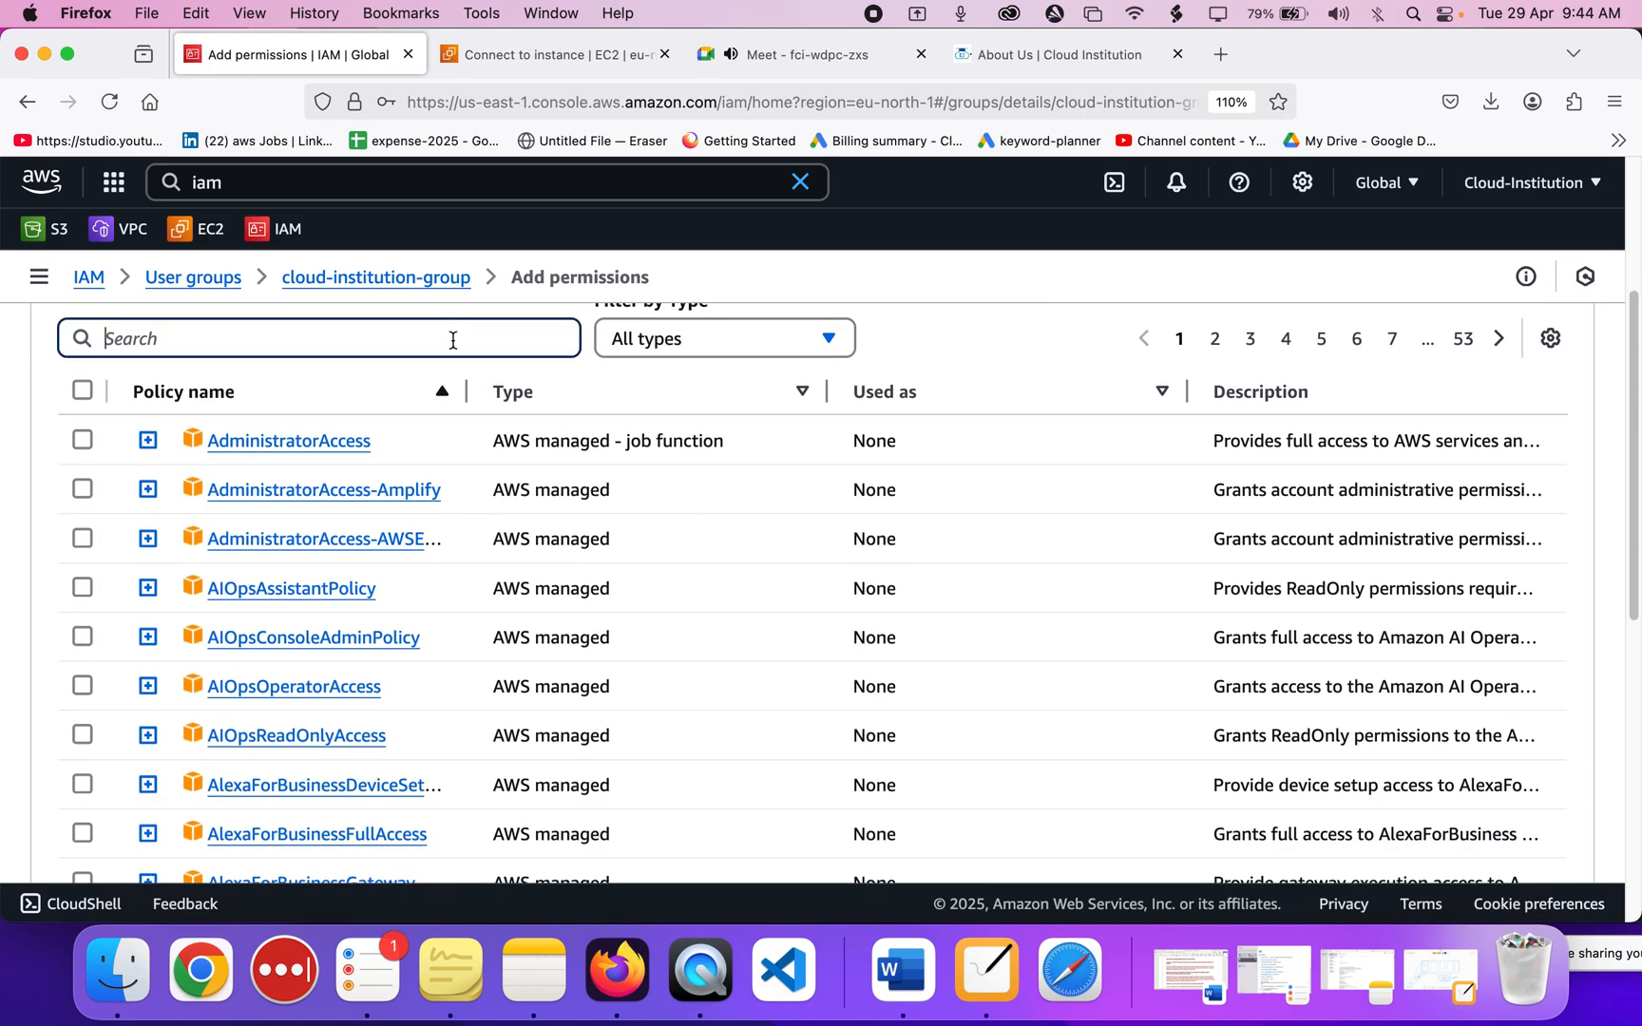
type("ec")
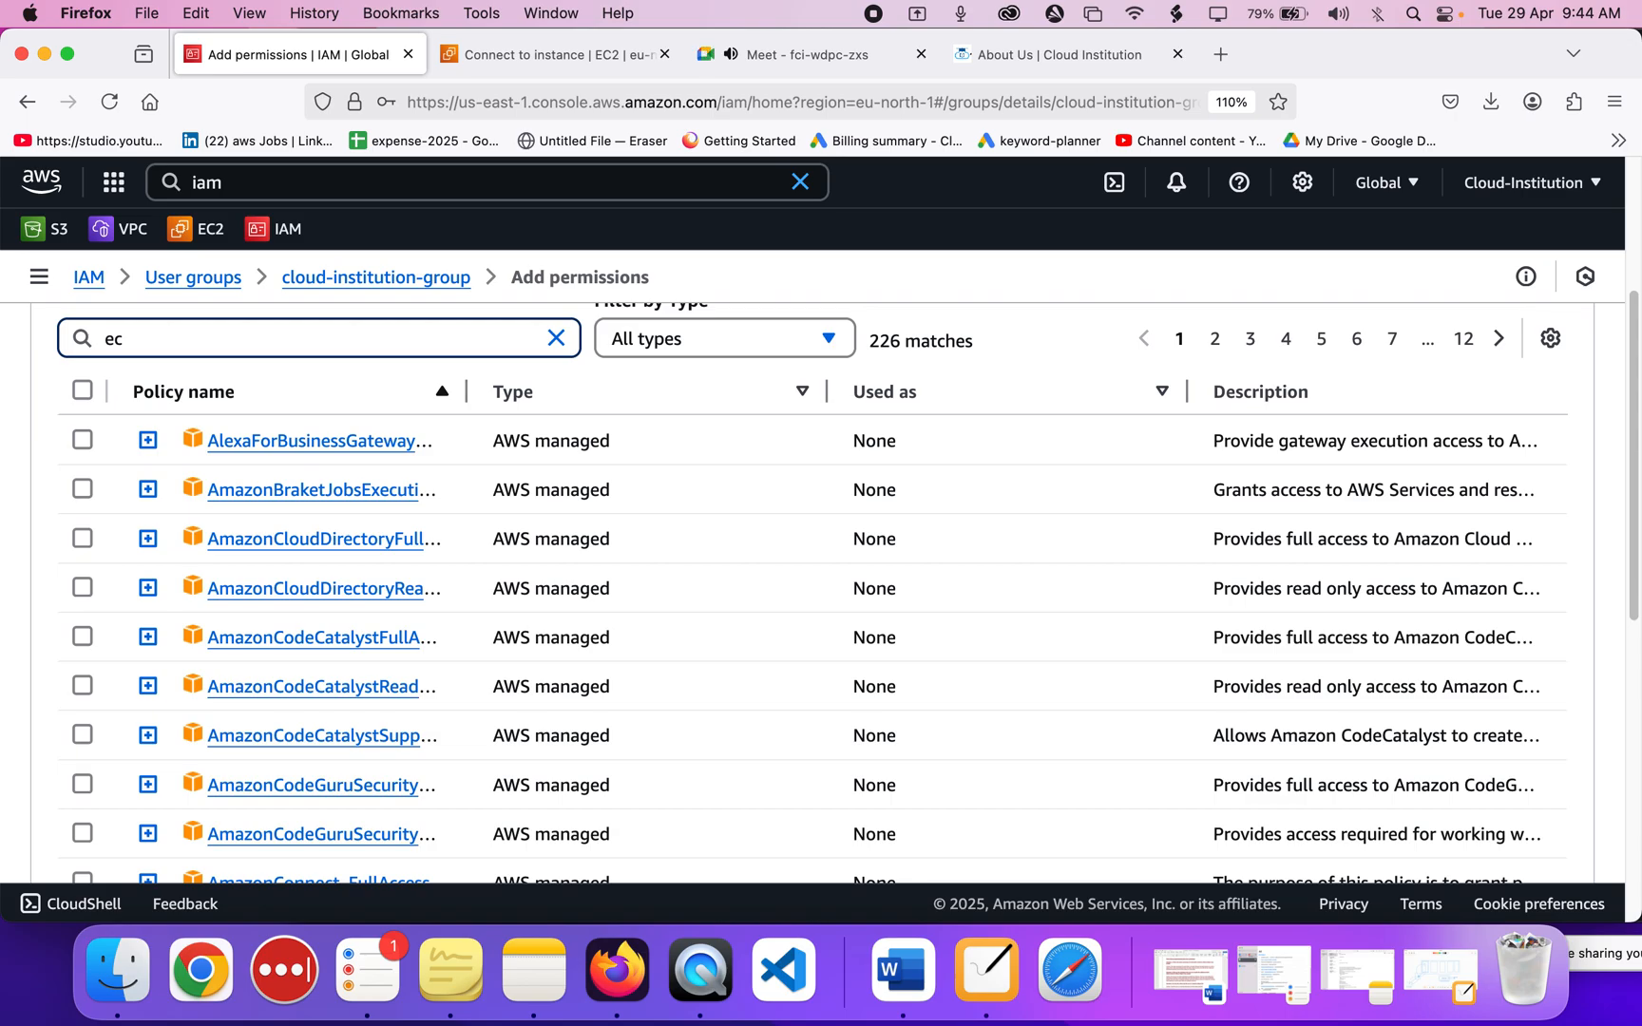
type("2read")
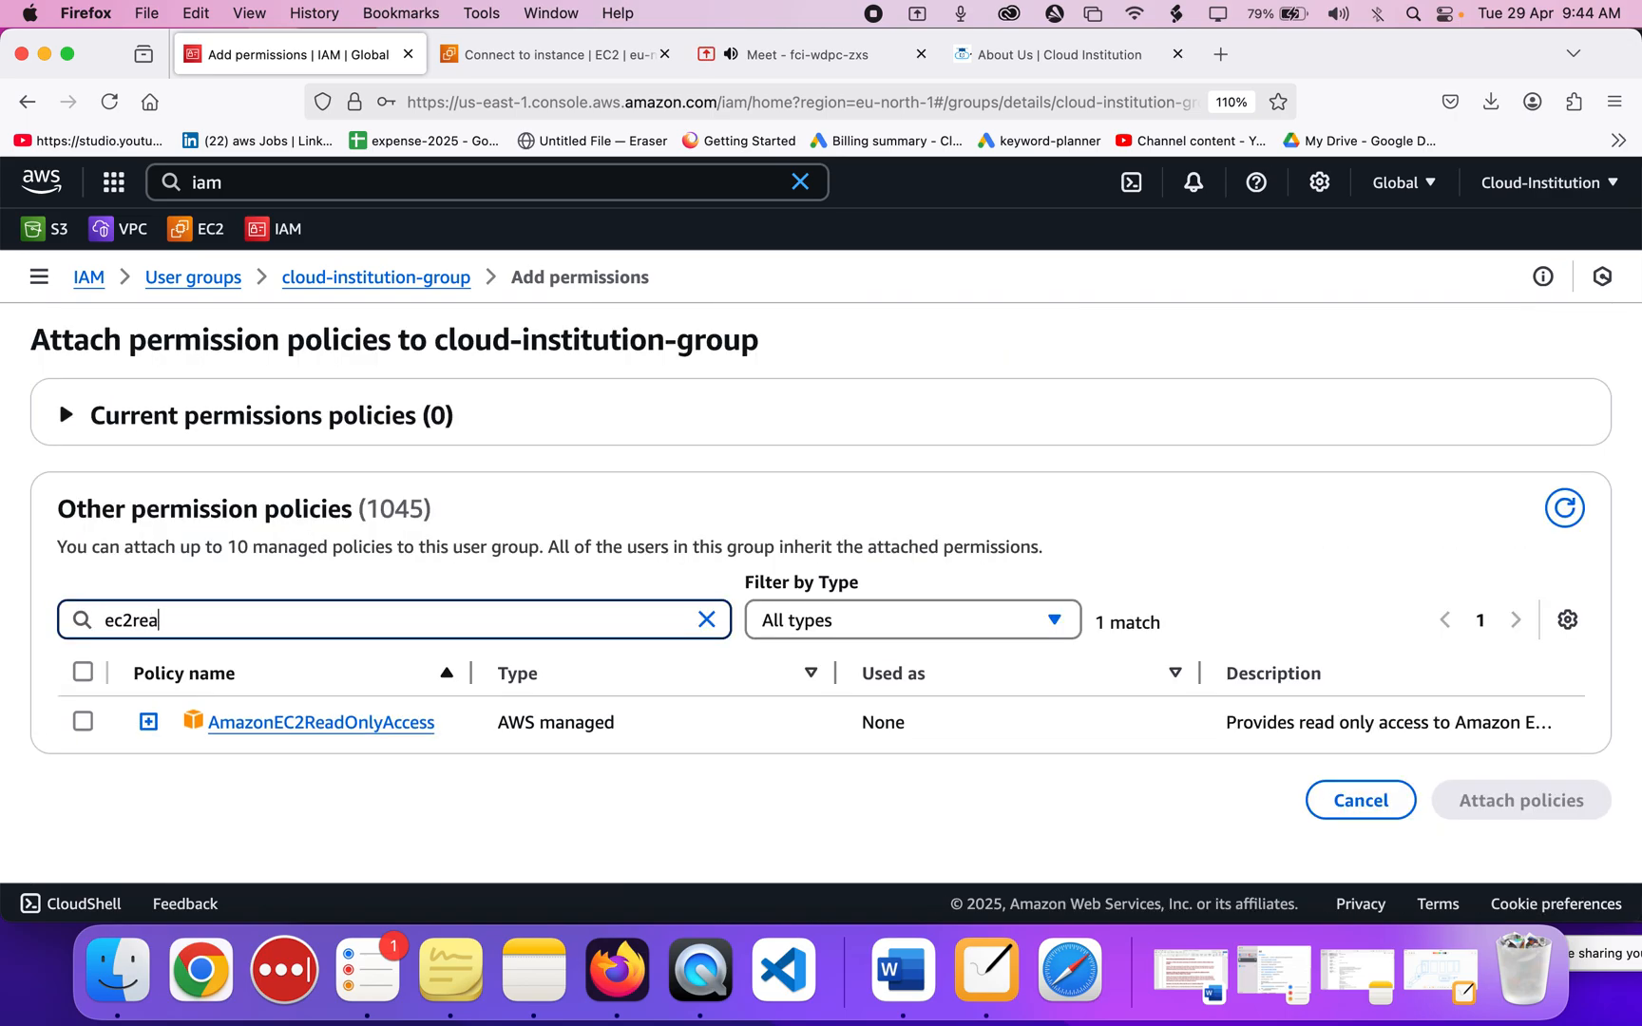
left_click(83, 721)
left_click(1537, 789)
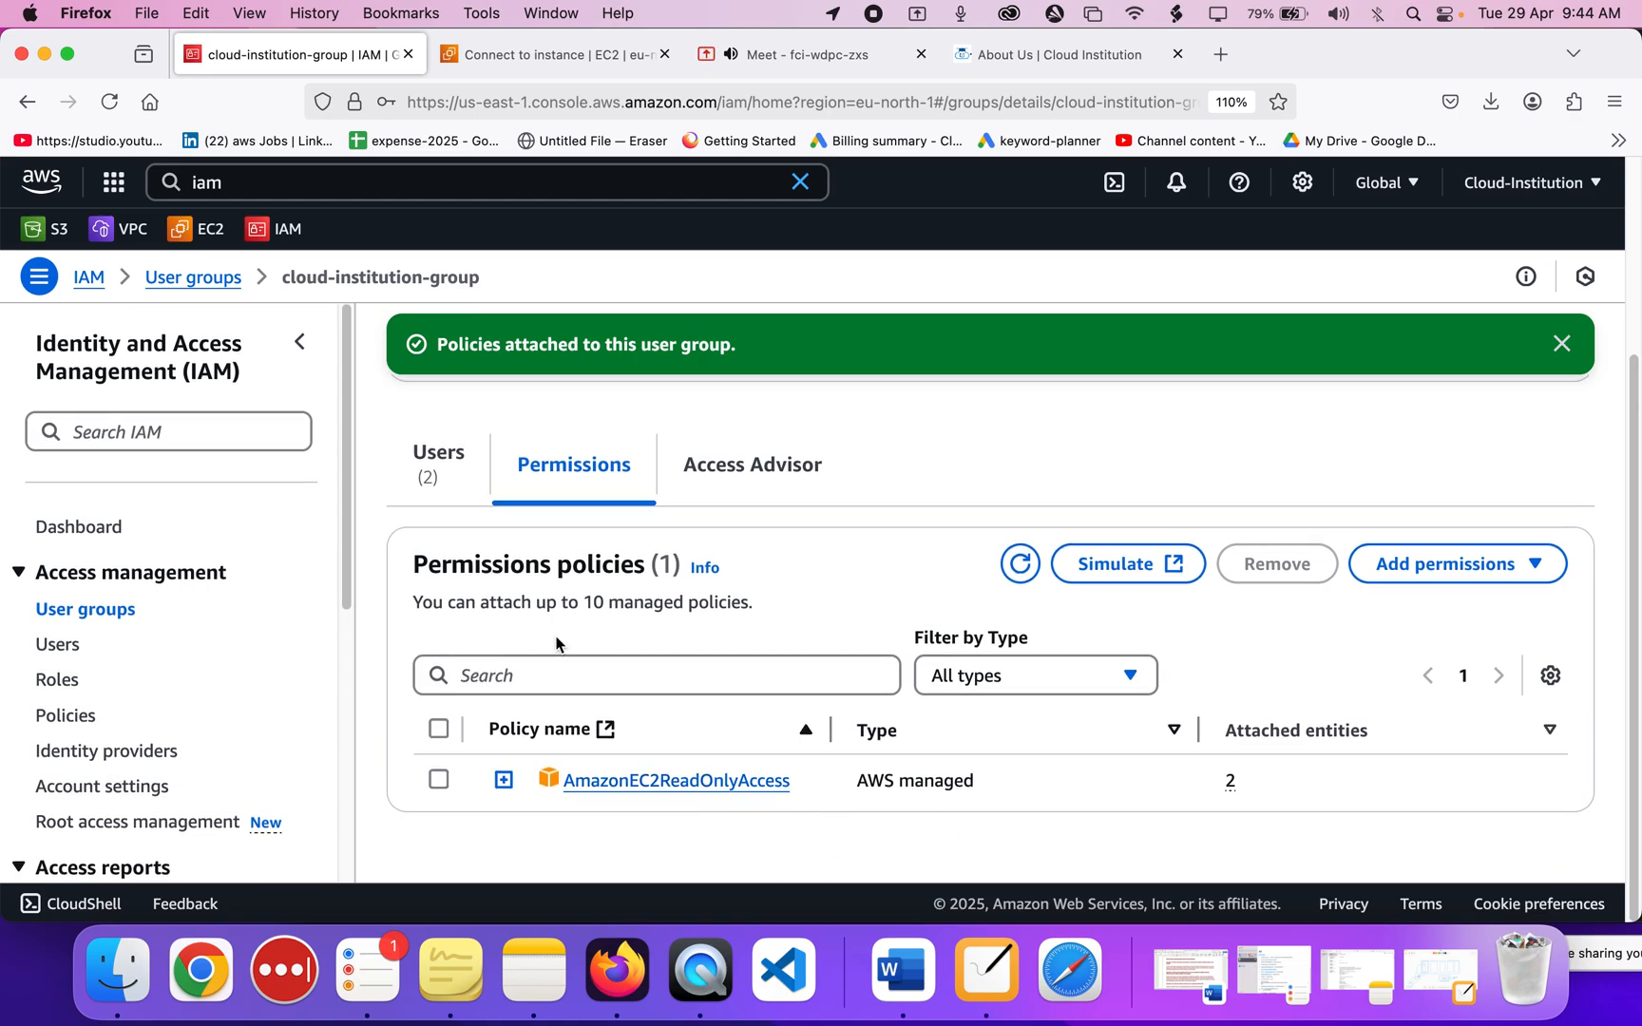
Confirm both cloud-institution users show one group each, then open cloud-institution-user-1.
left_click(60, 651)
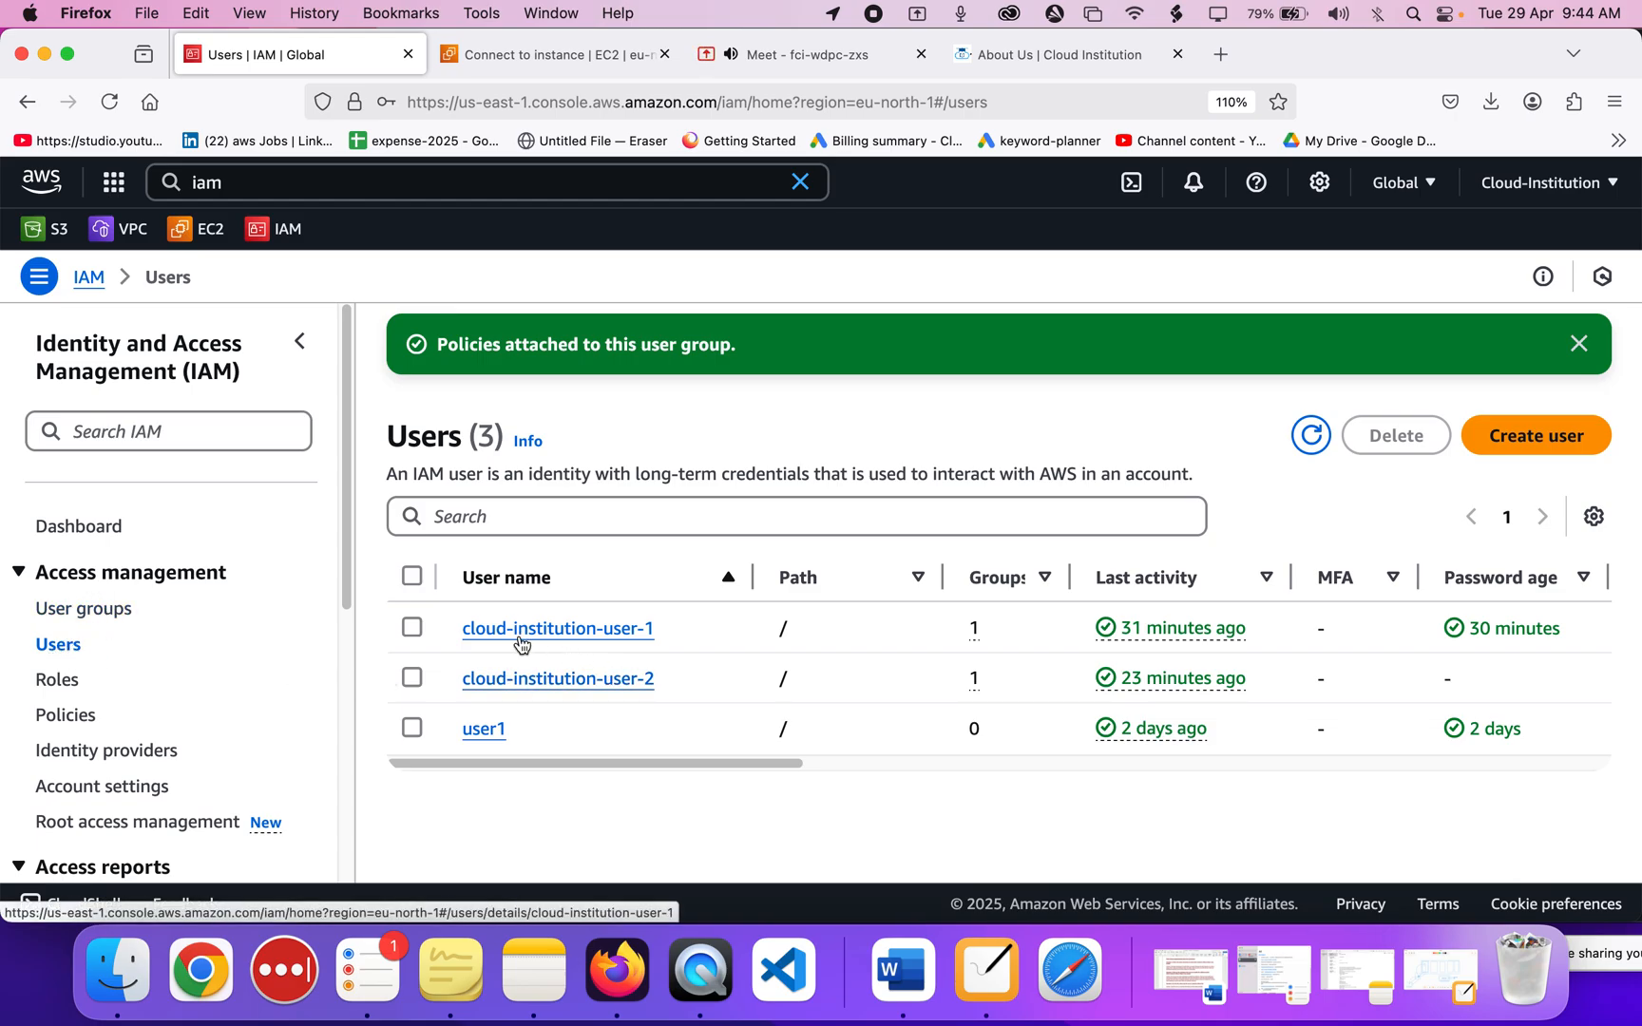
left_click_drag(664, 629, 463, 632)
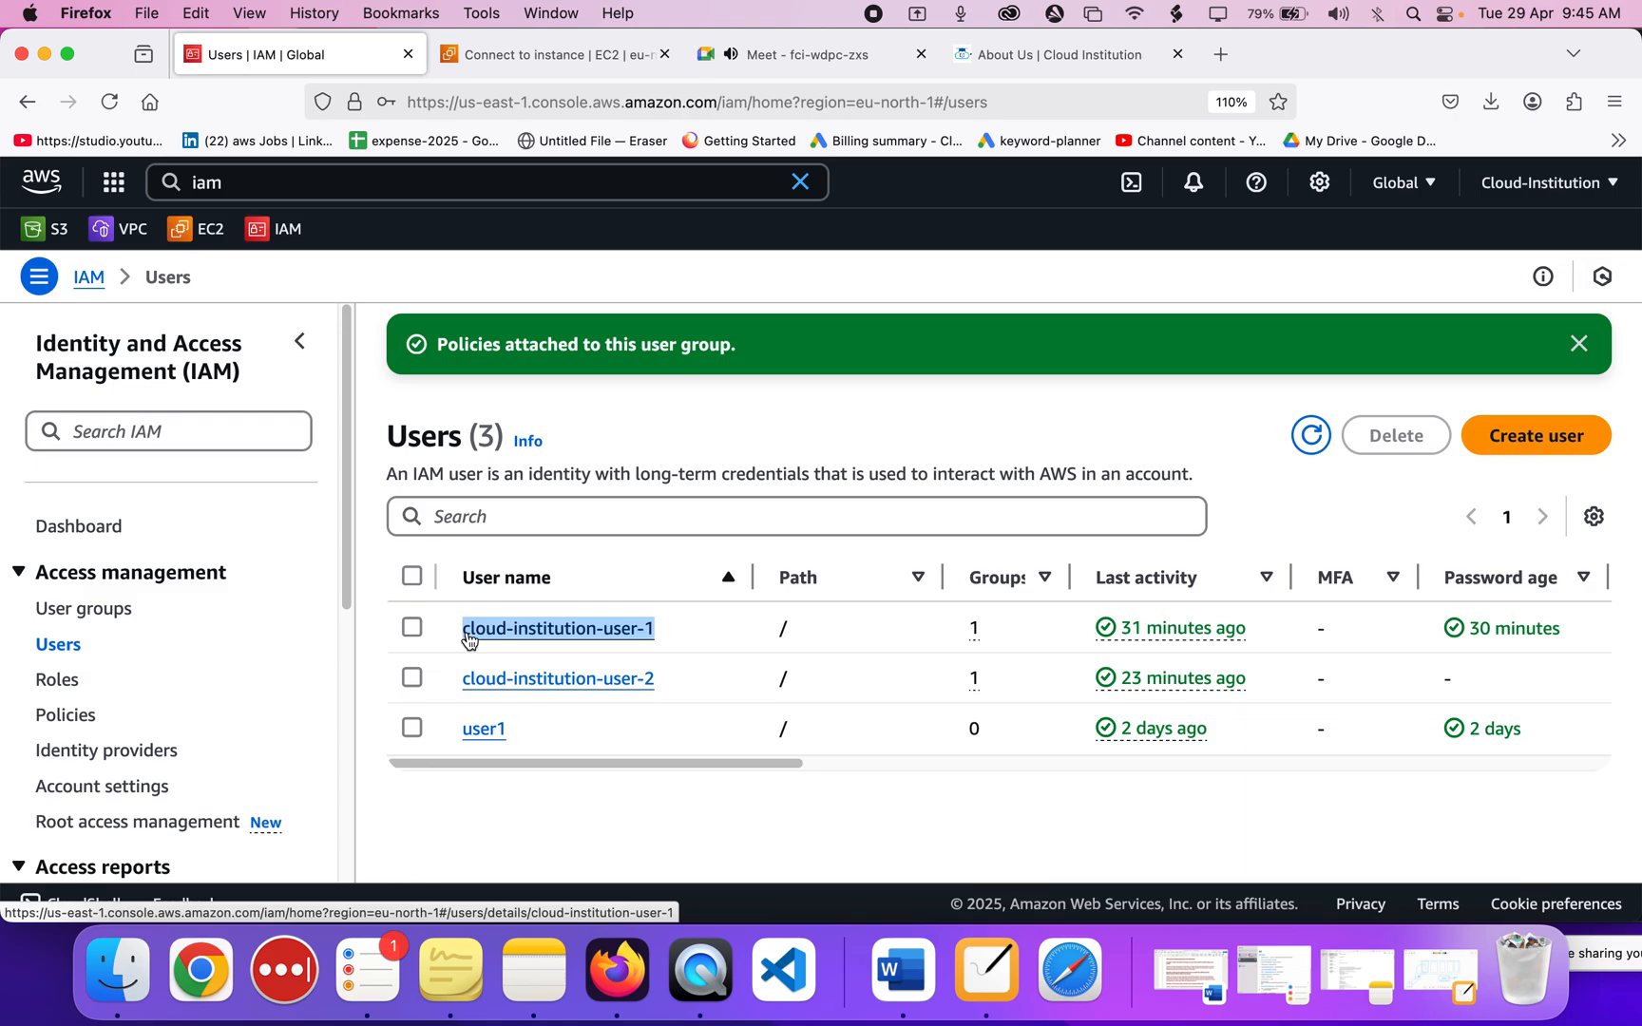
left_click(852, 67)
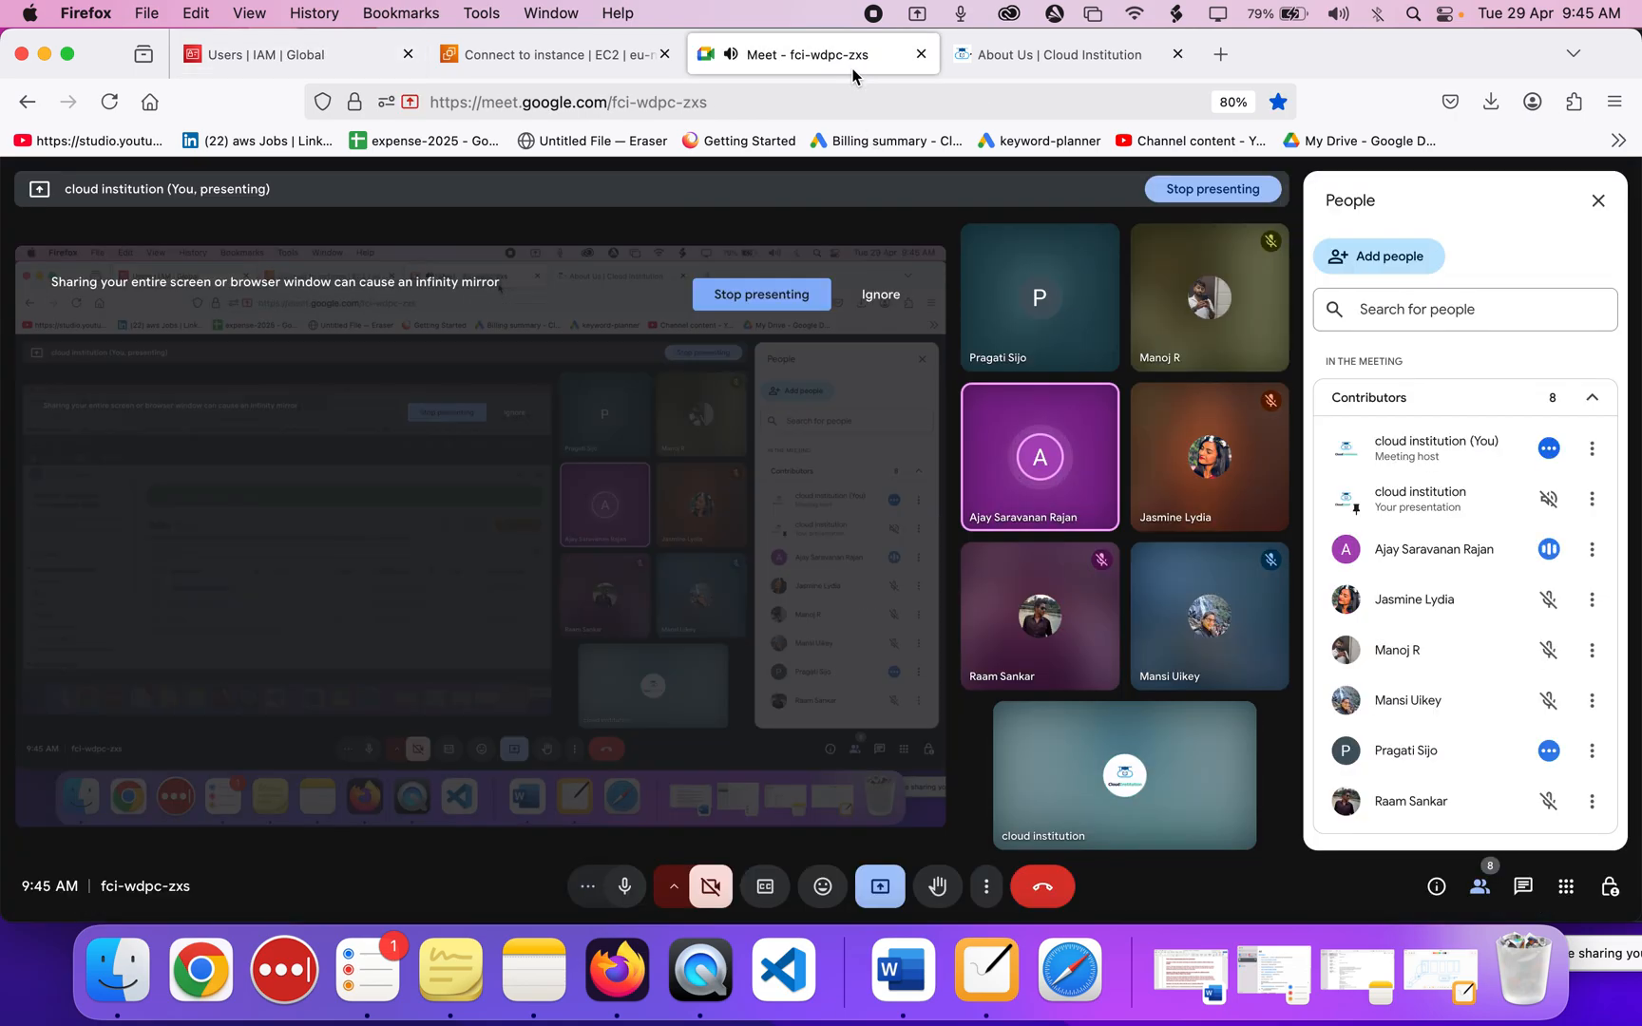
left_click(514, 63)
left_click(294, 54)
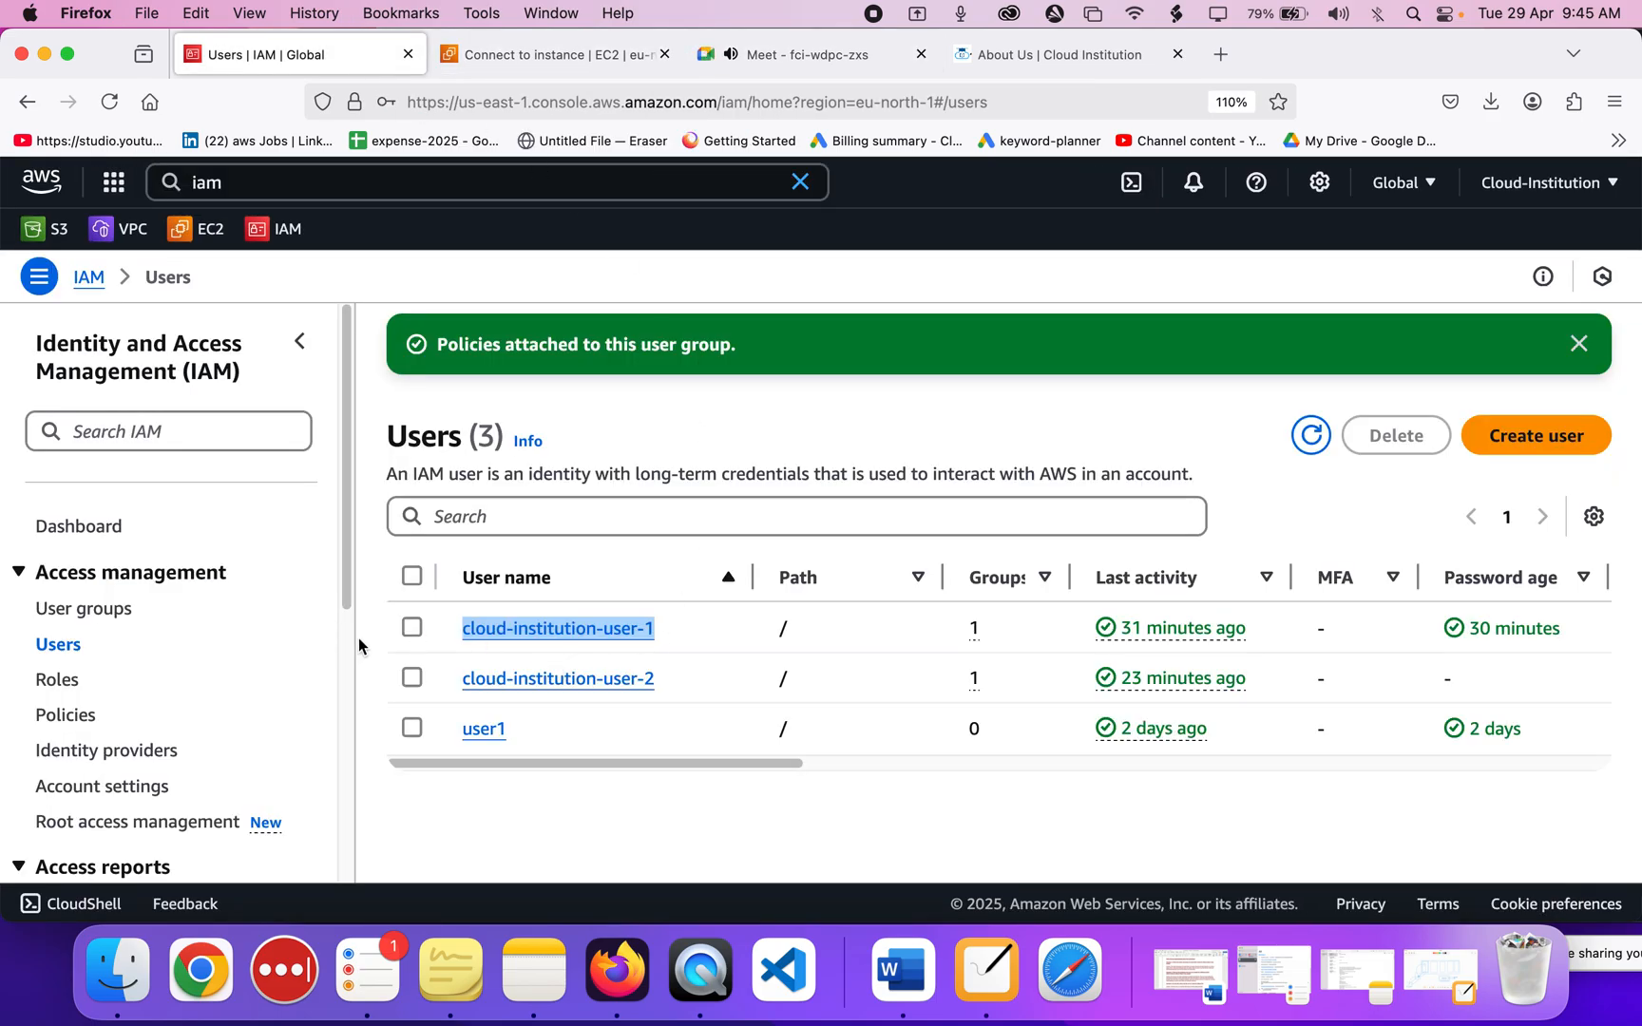
left_click(636, 631)
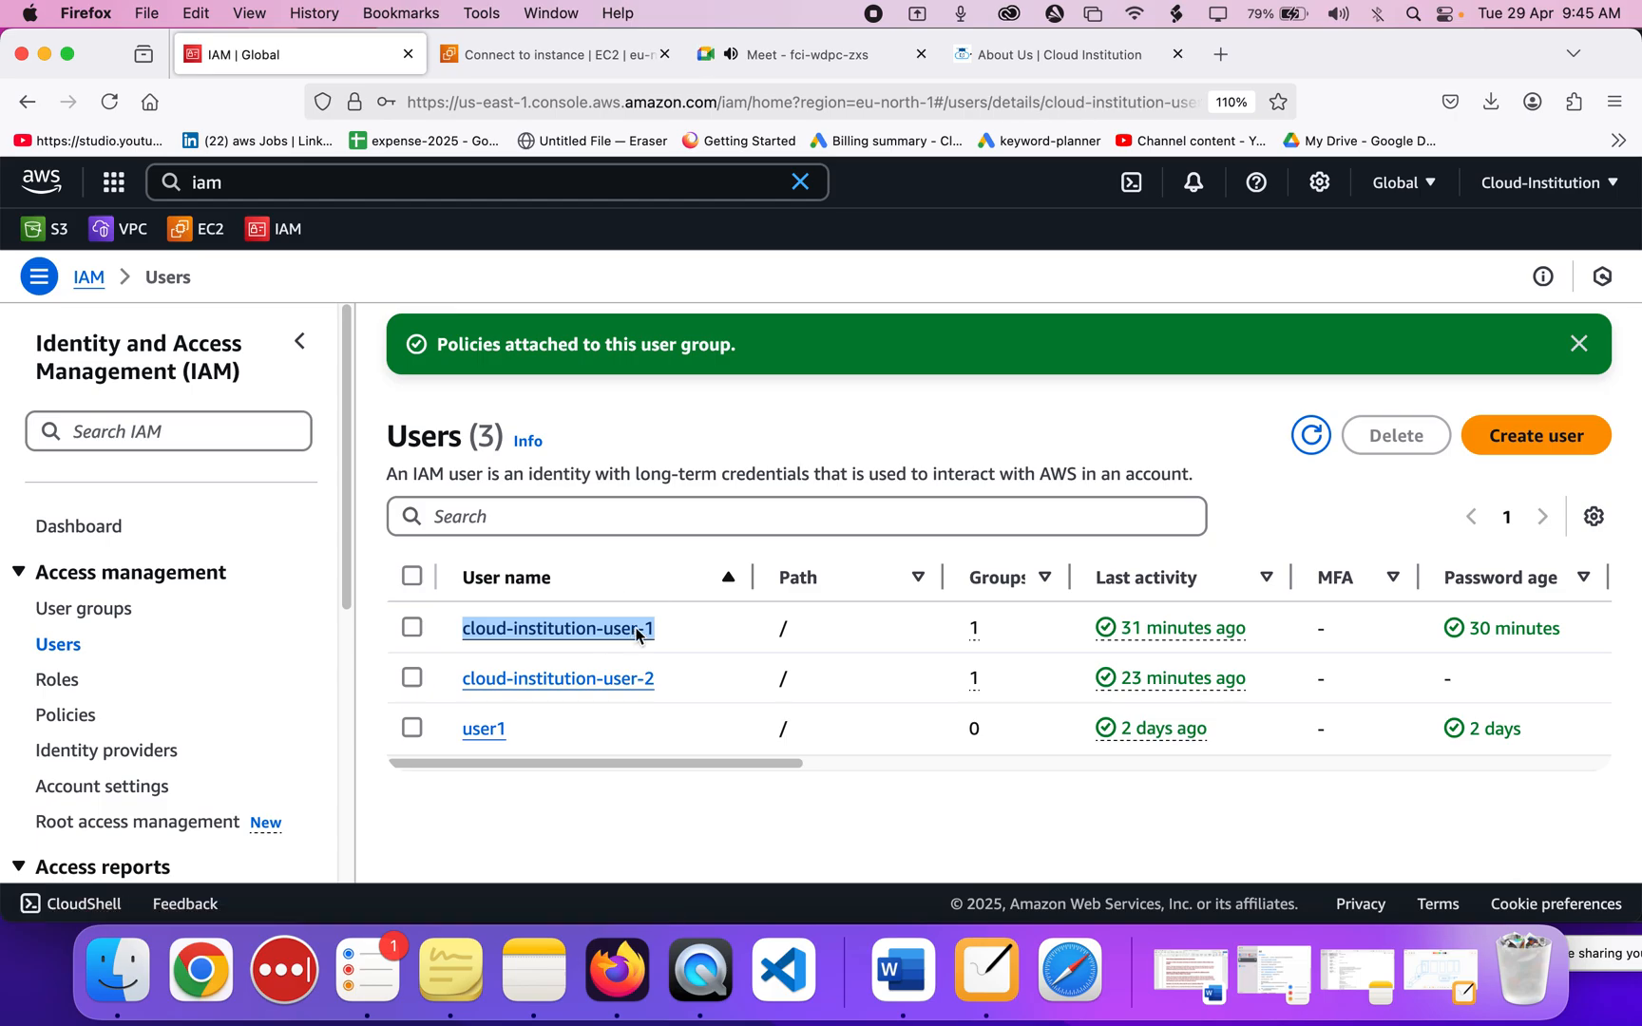
Review user-1's policies AmazonEC2ReadOnlyAccess and AmazonEC2FullAccess, then open cloud-institution-group's details.
scroll(637, 628, "down", 5)
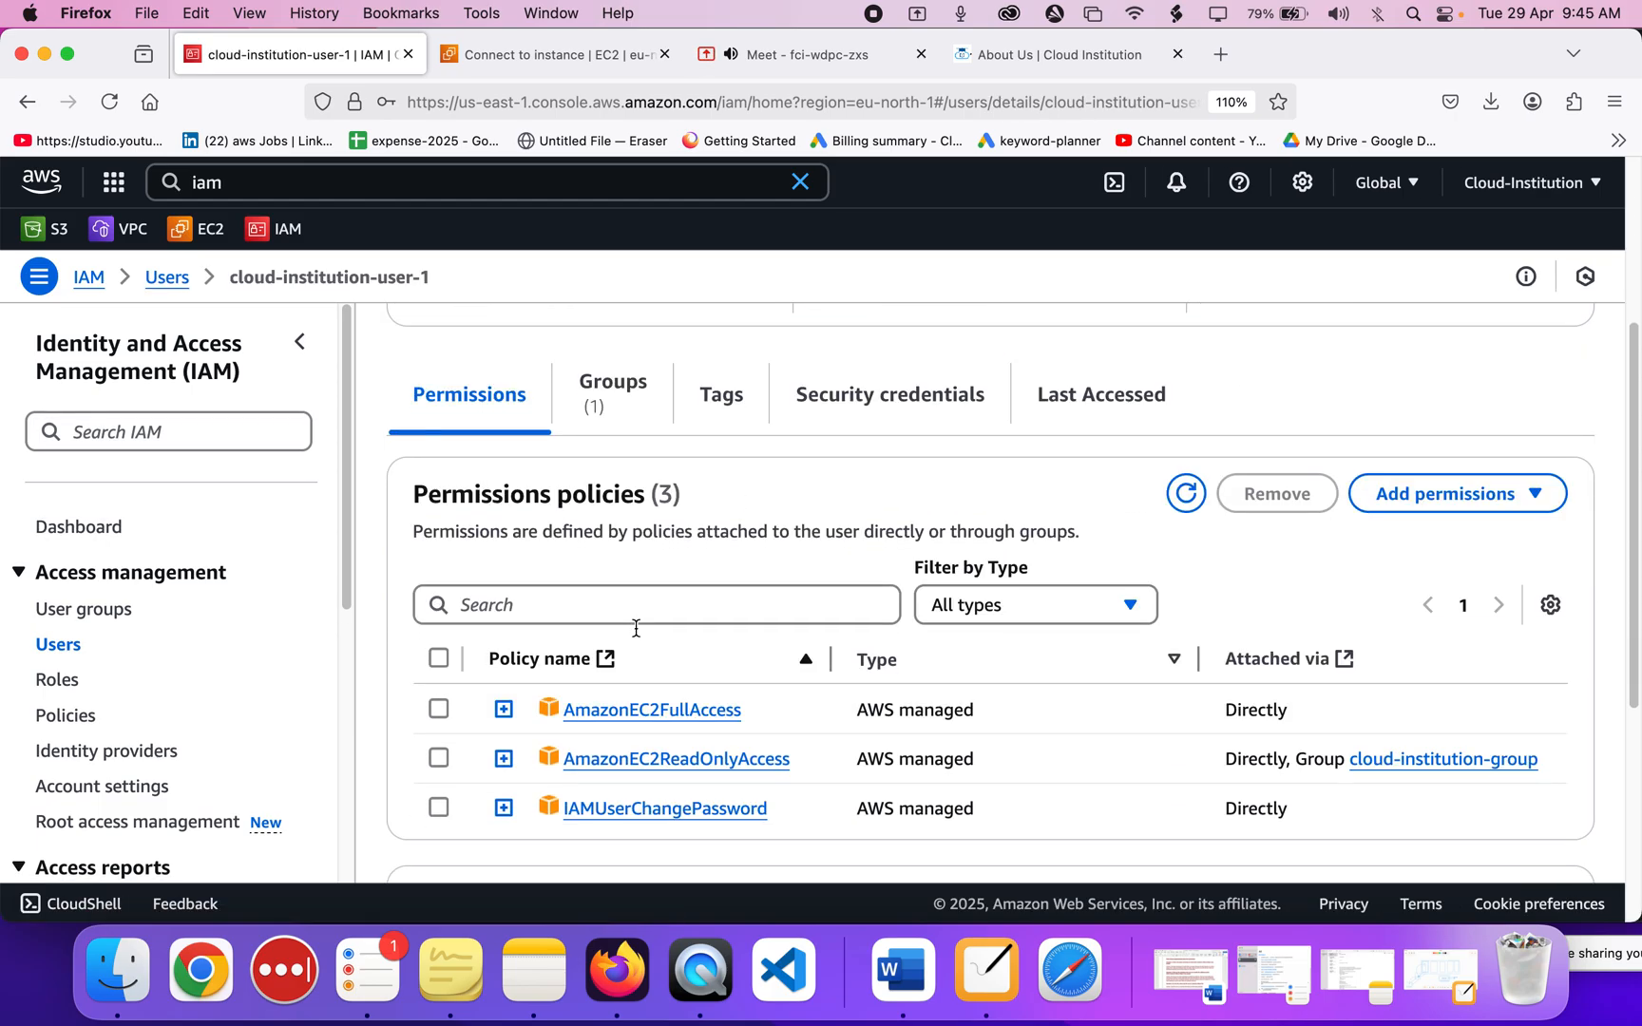
left_click(810, 763)
left_click_drag(810, 770, 534, 760)
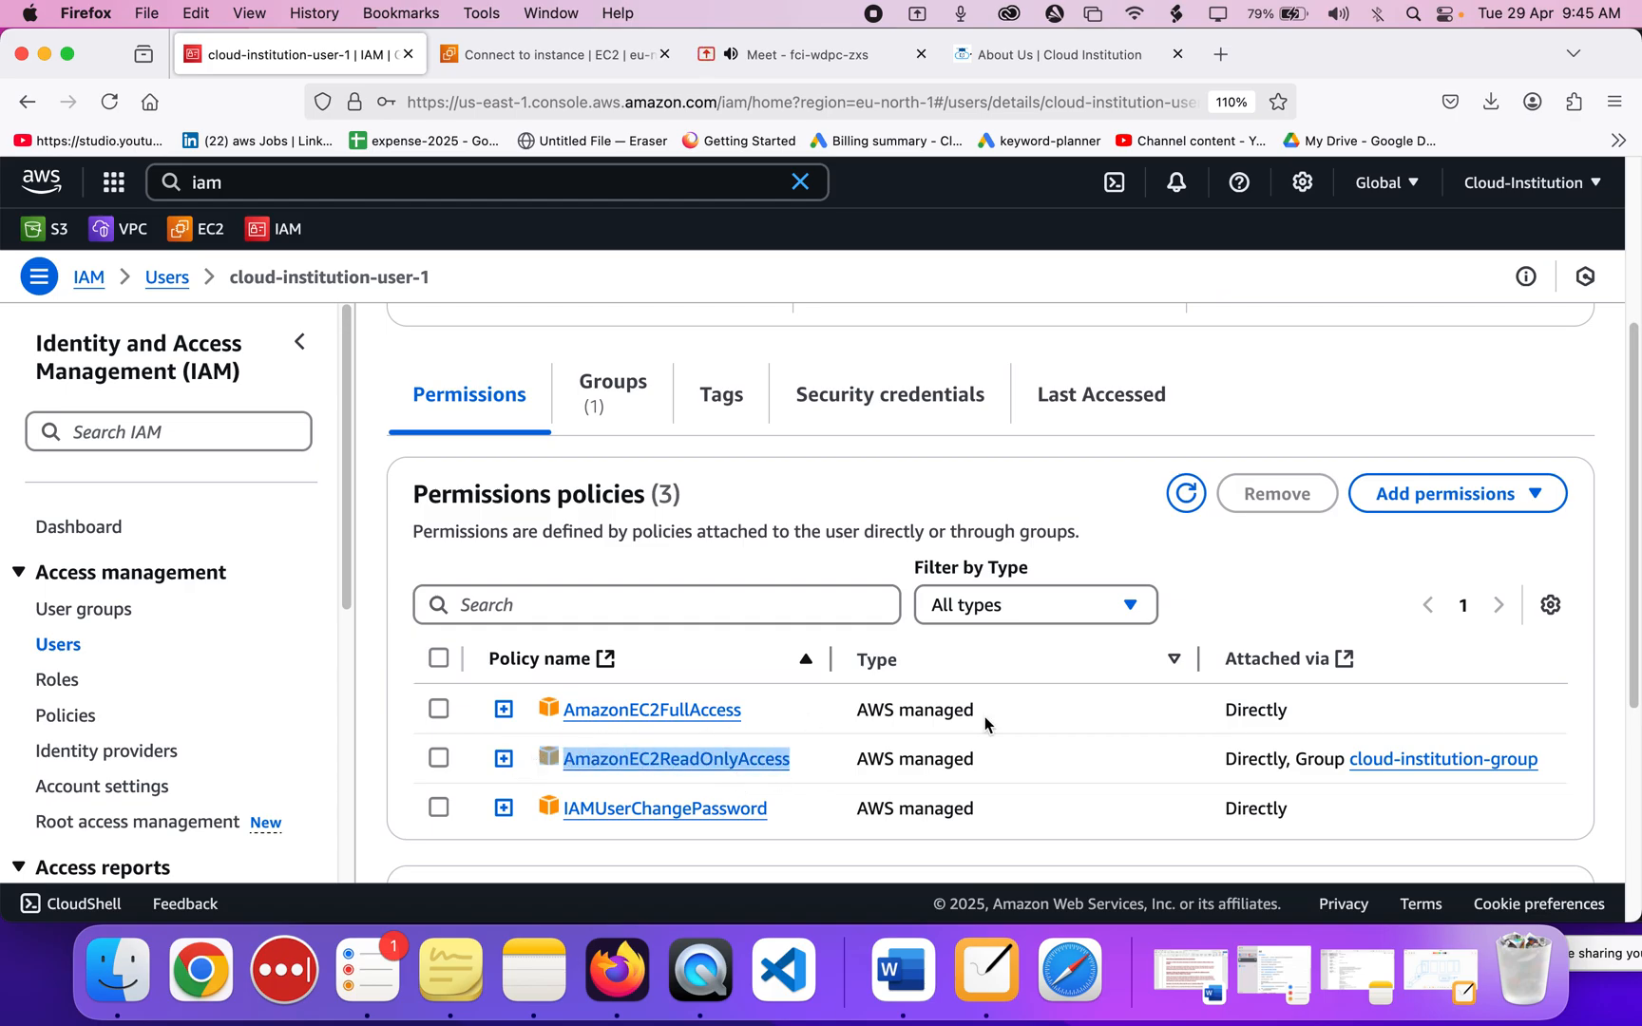
scroll(984, 722, "up", 1)
scroll(983, 722, "down", 2)
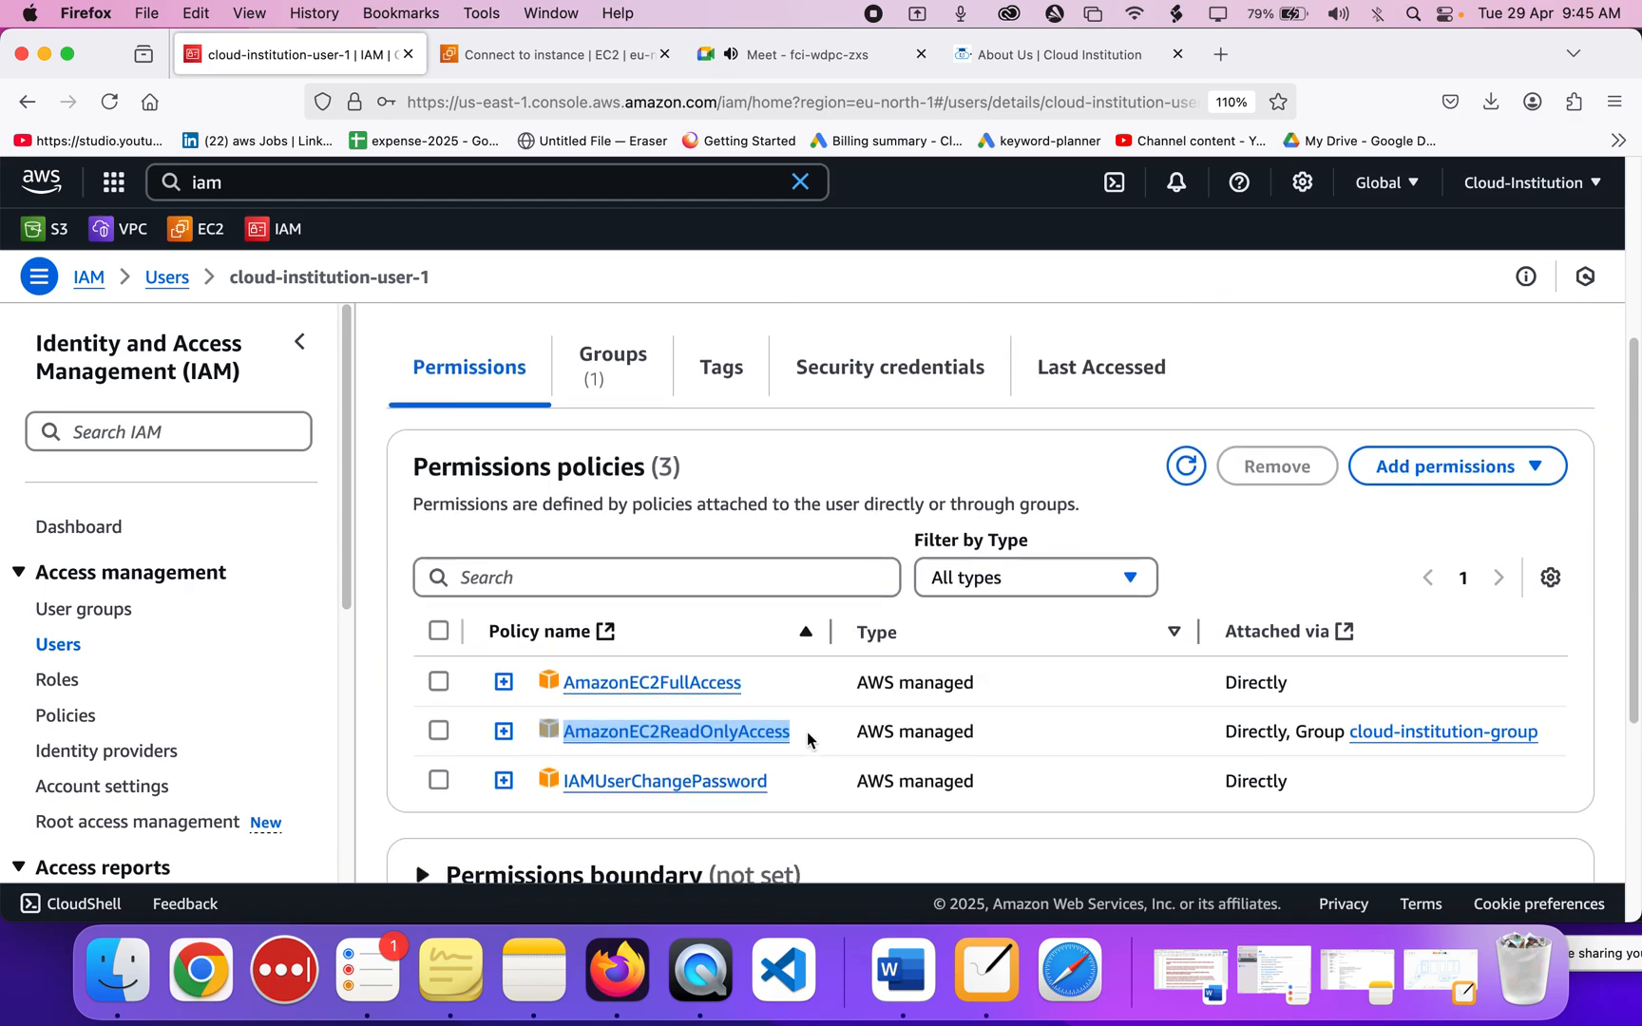
left_click(809, 739)
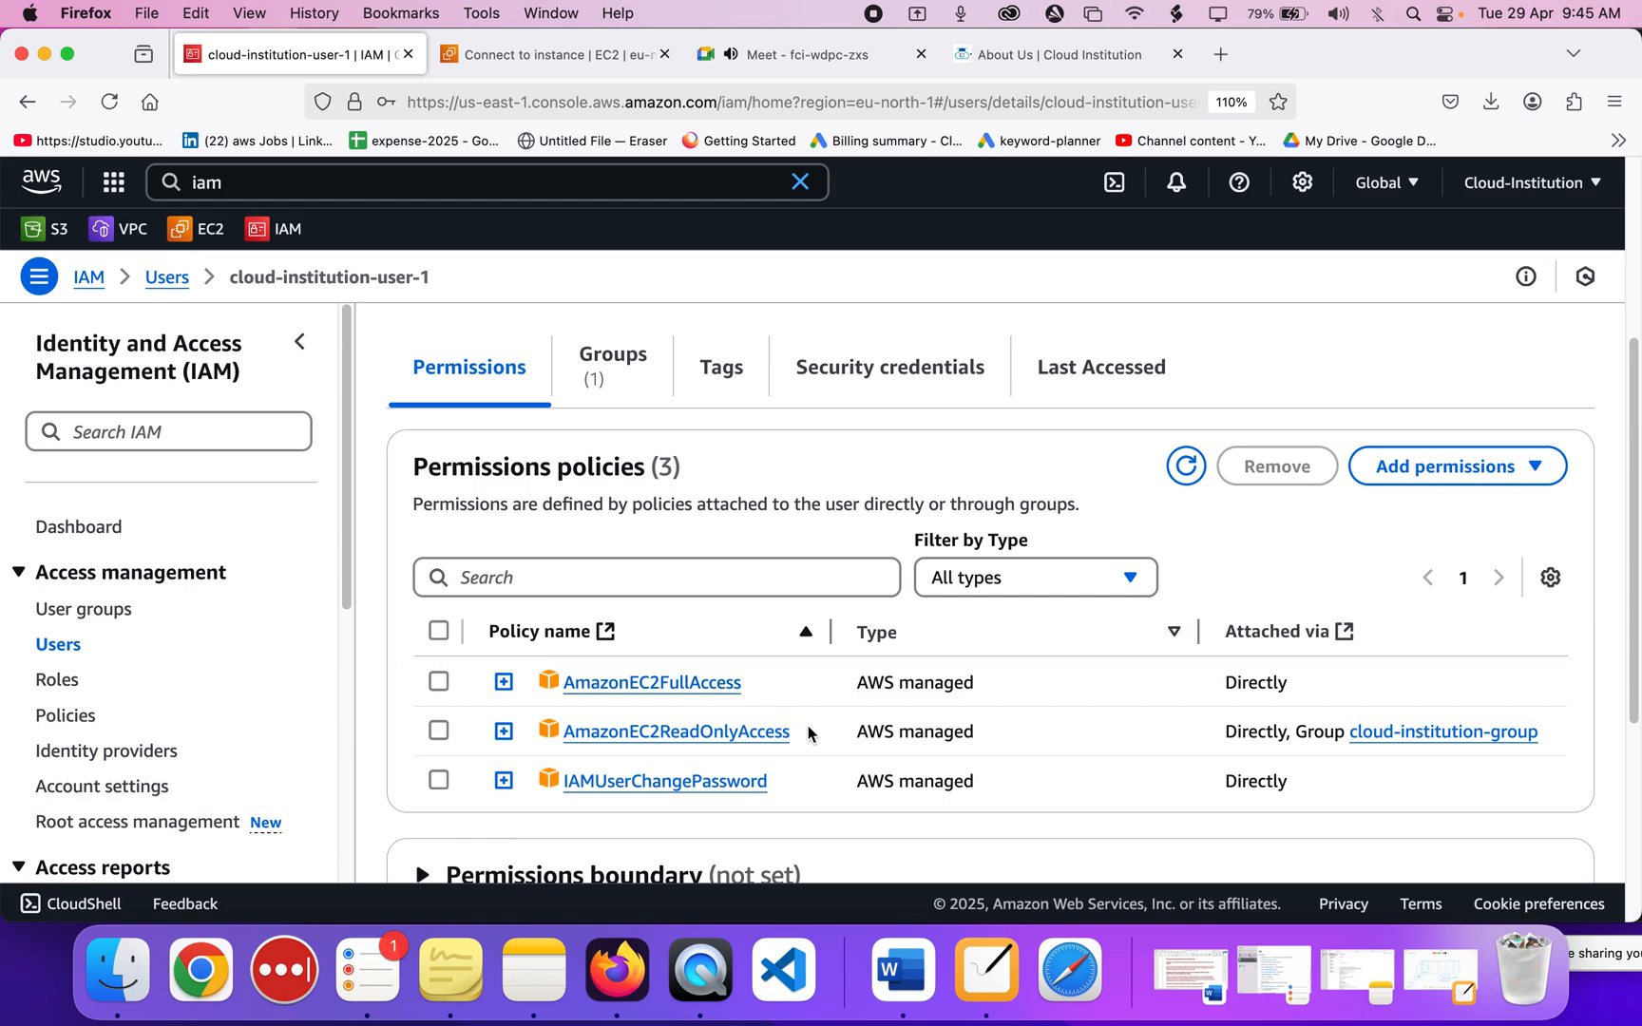
left_click_drag(814, 728, 555, 730)
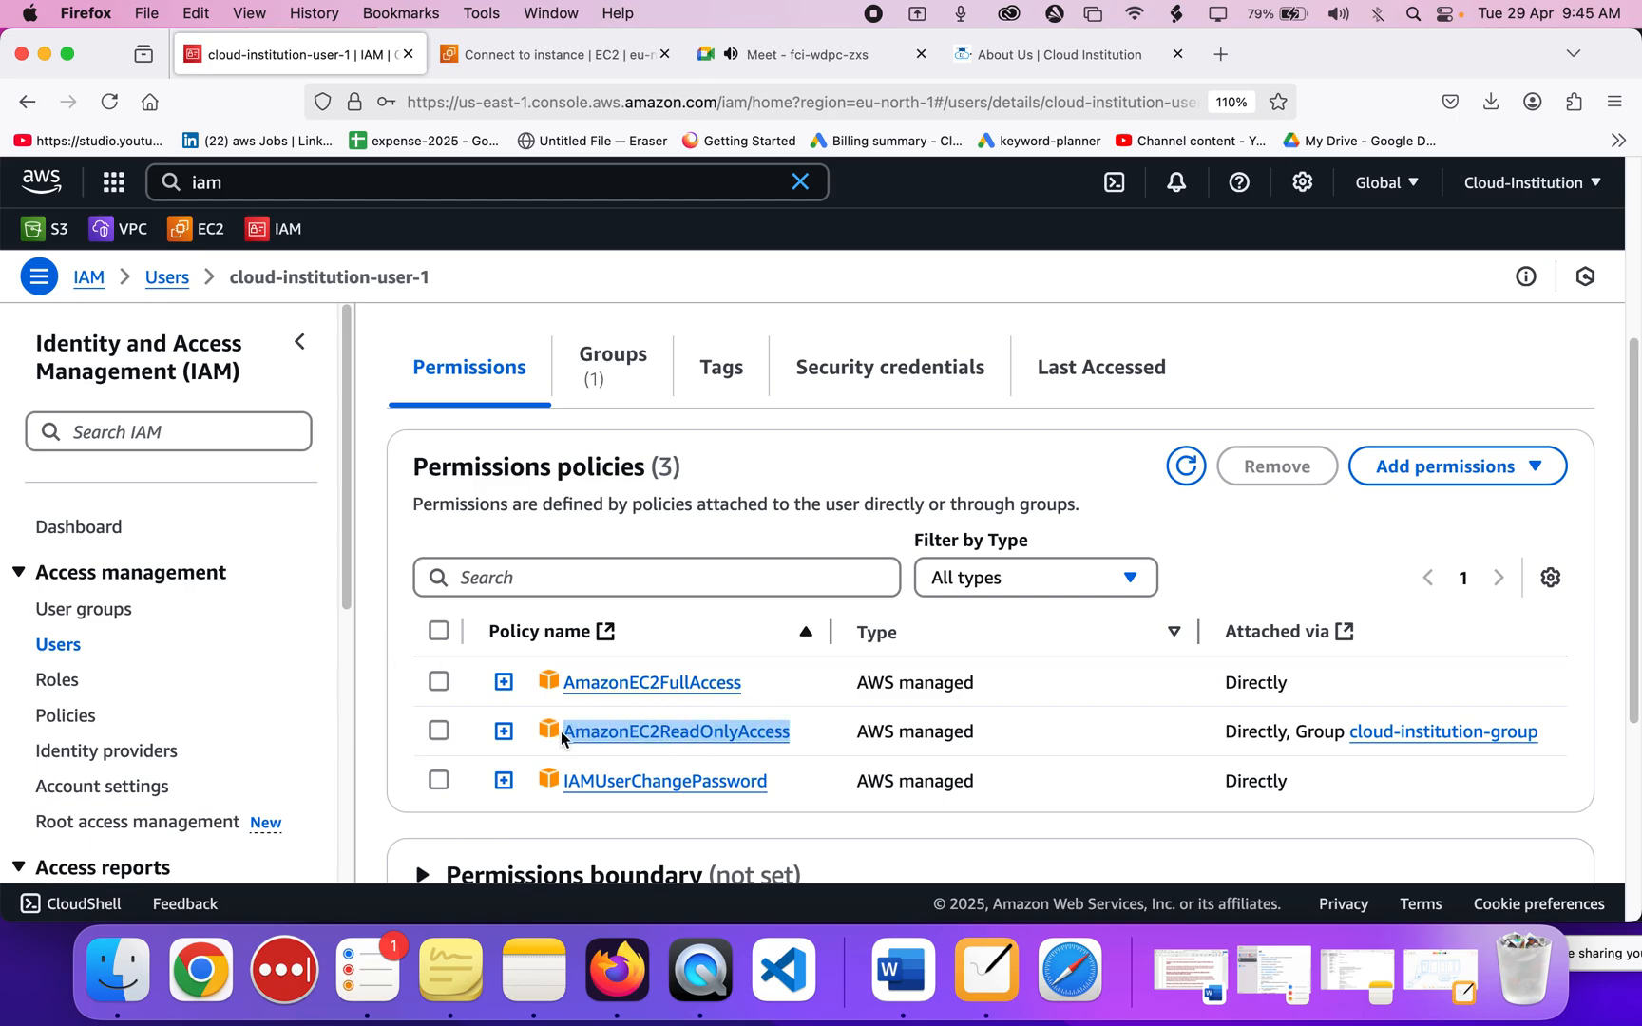
left_click_drag(778, 689, 563, 692)
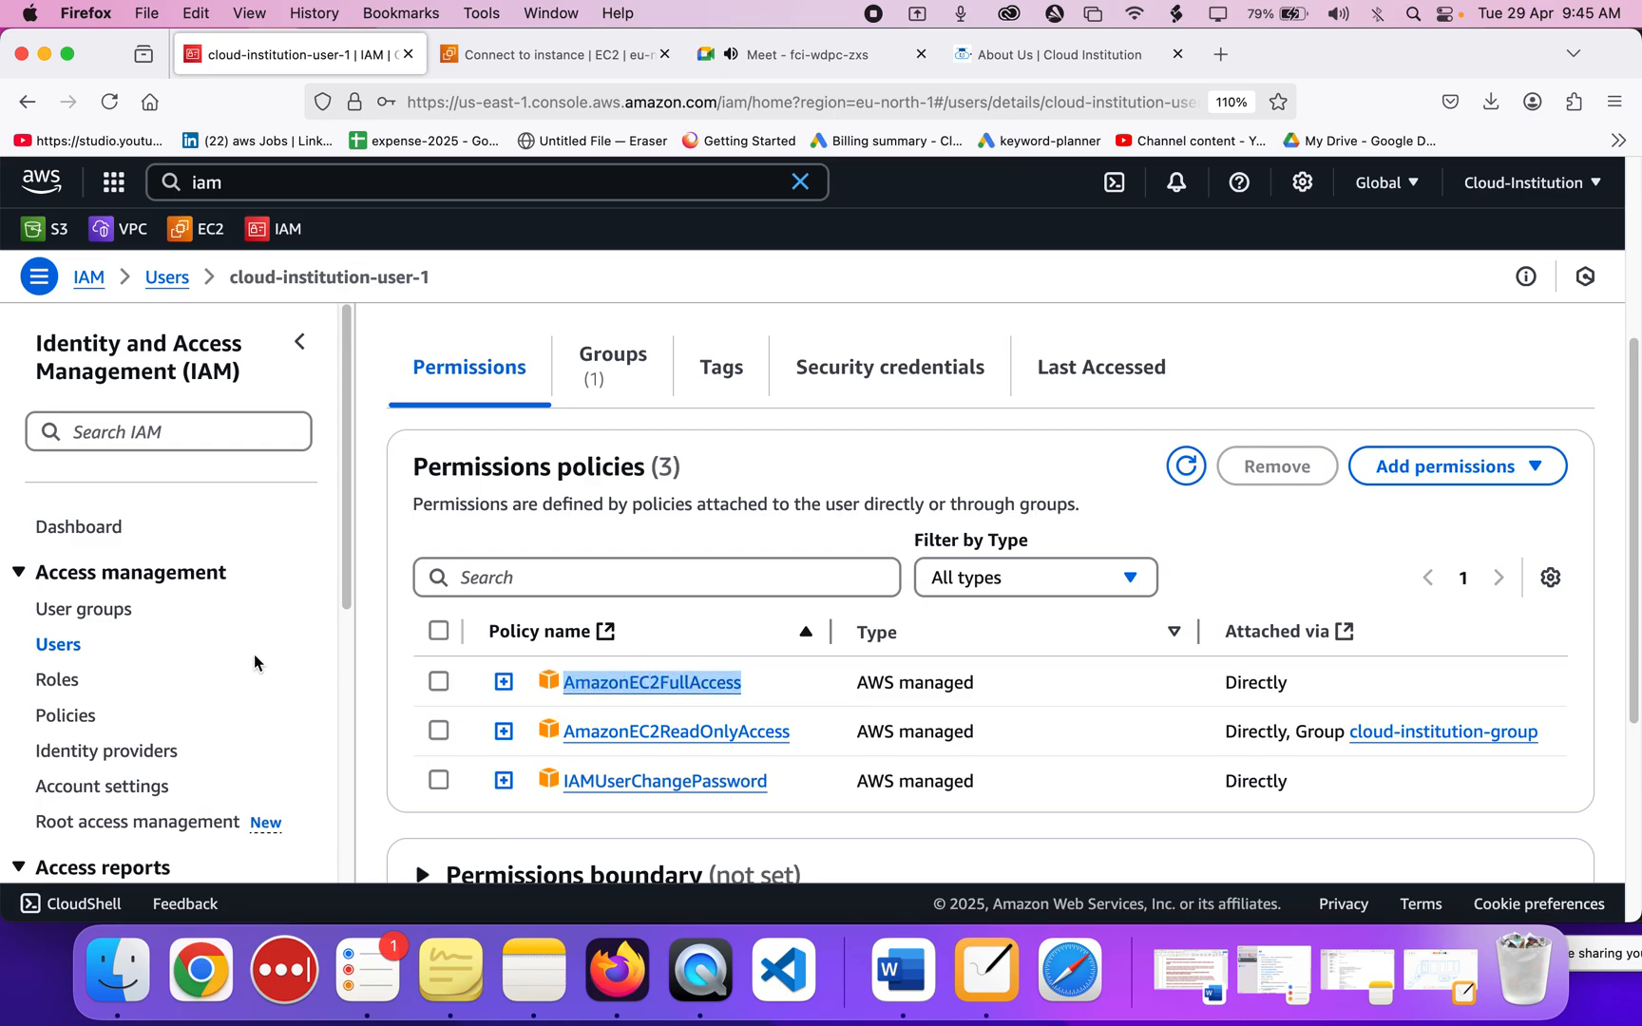
left_click(77, 613)
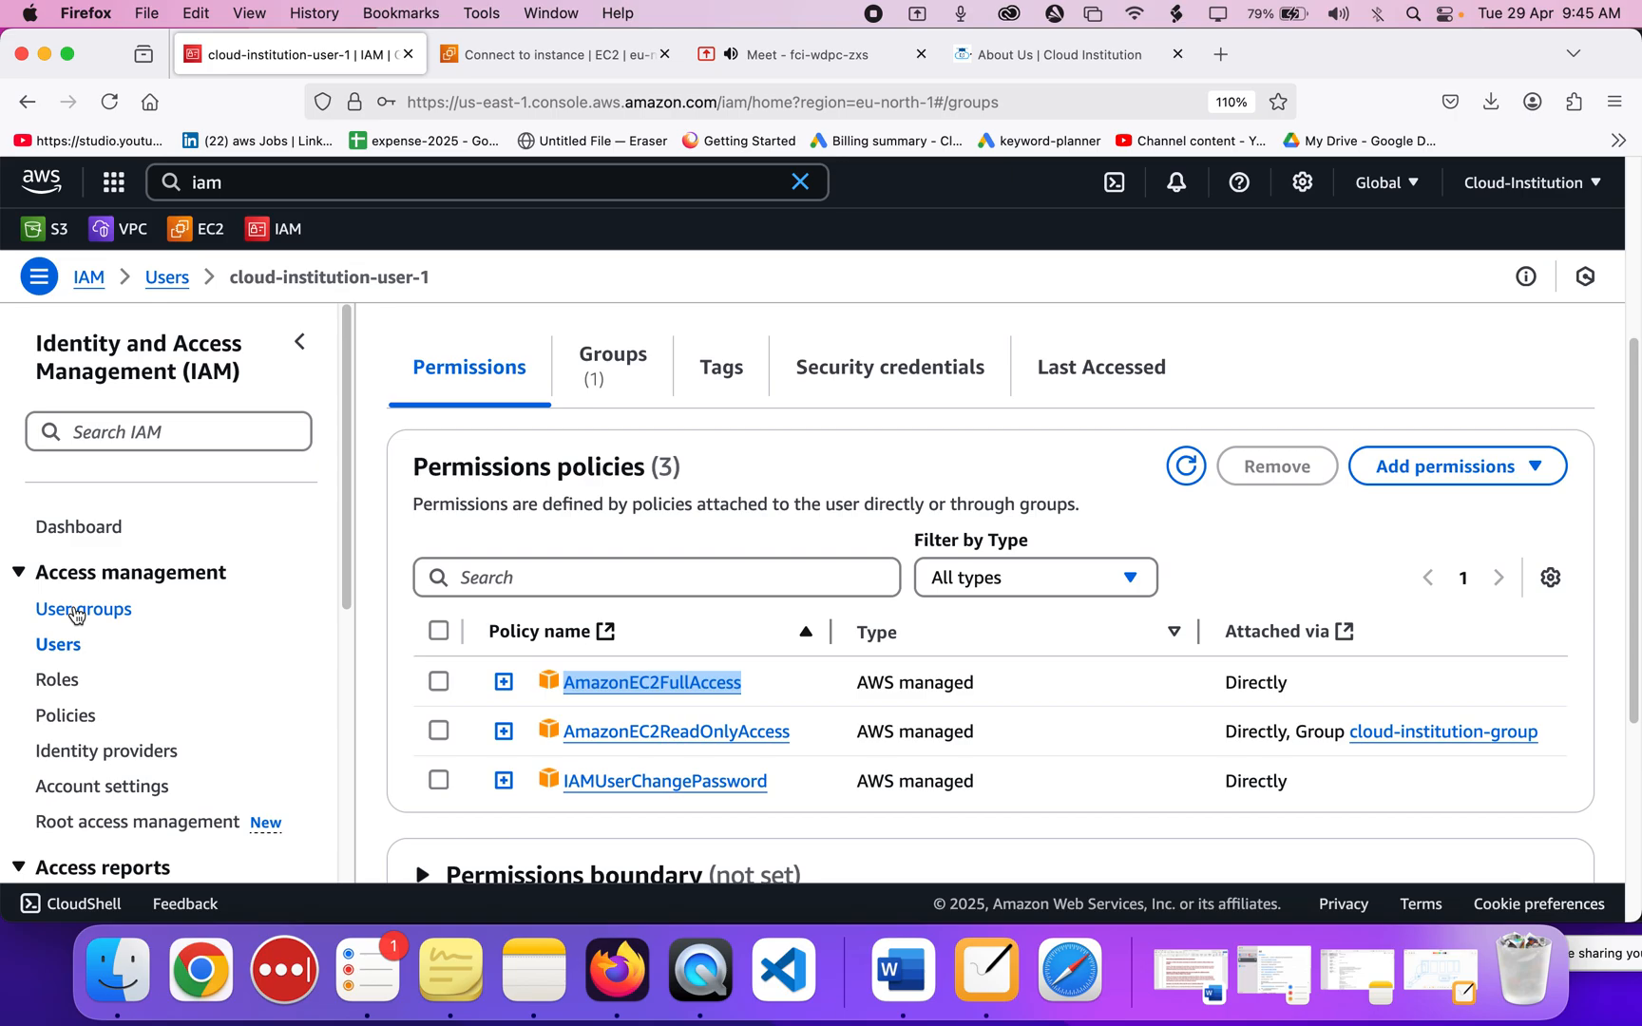
left_click(529, 532)
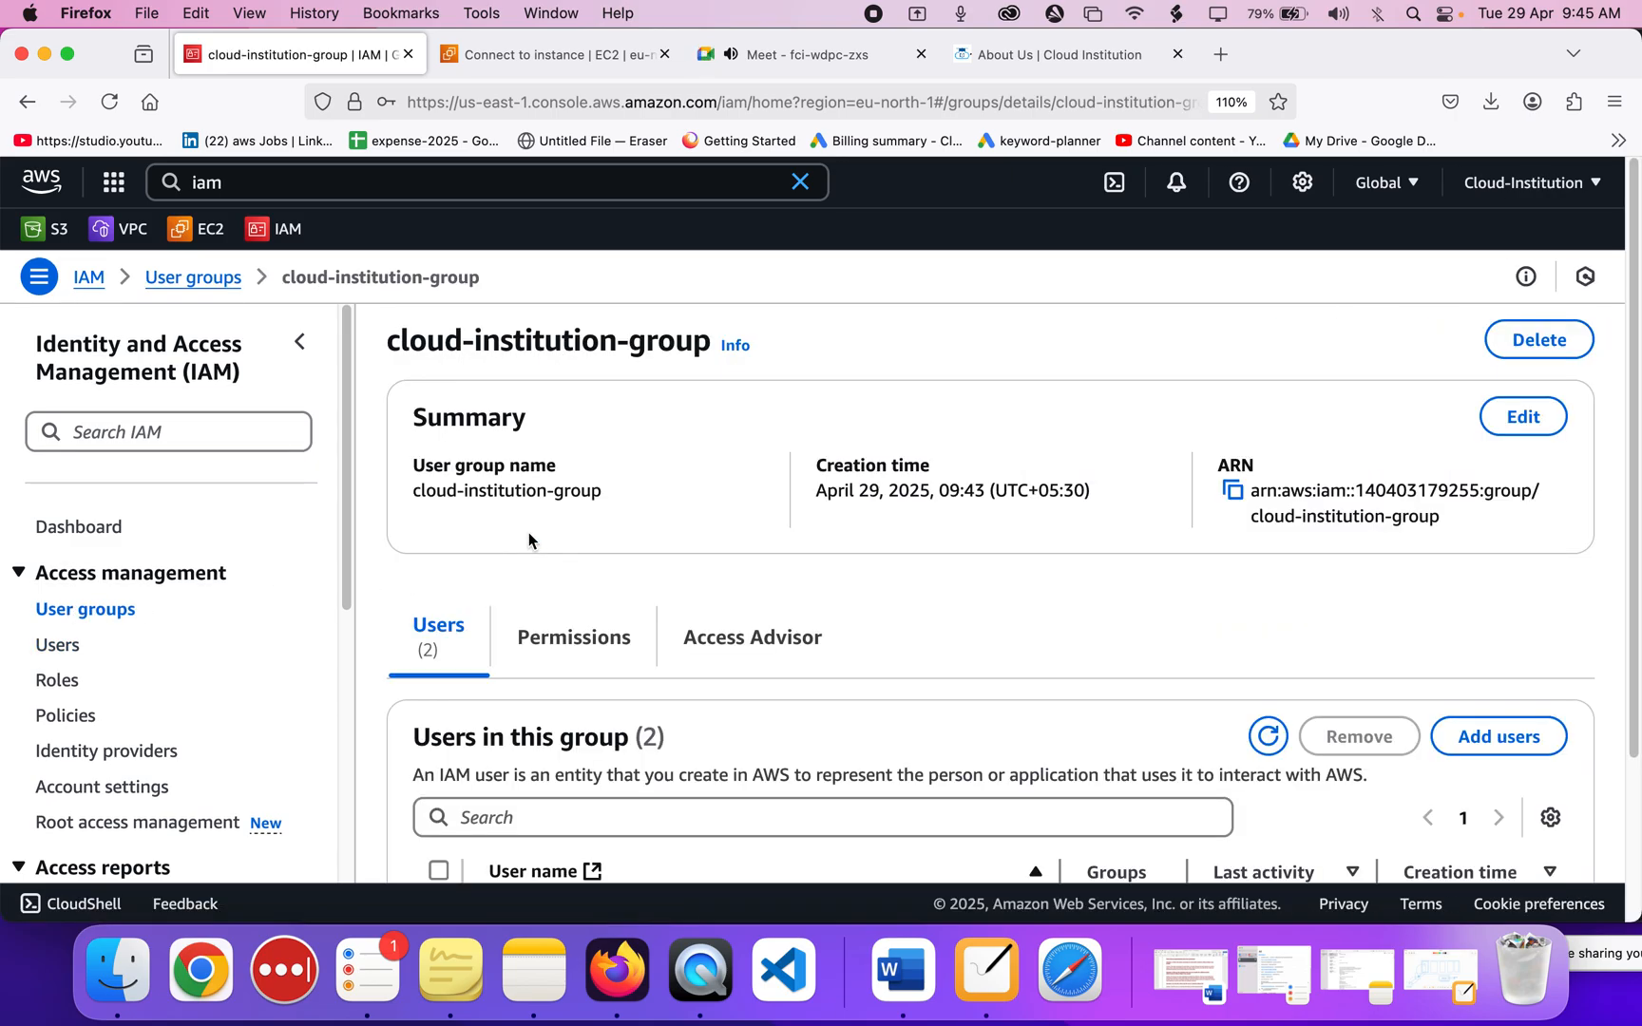
Glance at the Google Meet call and EC2 connect page, then return to the group page.
scroll(528, 533, "down", 4)
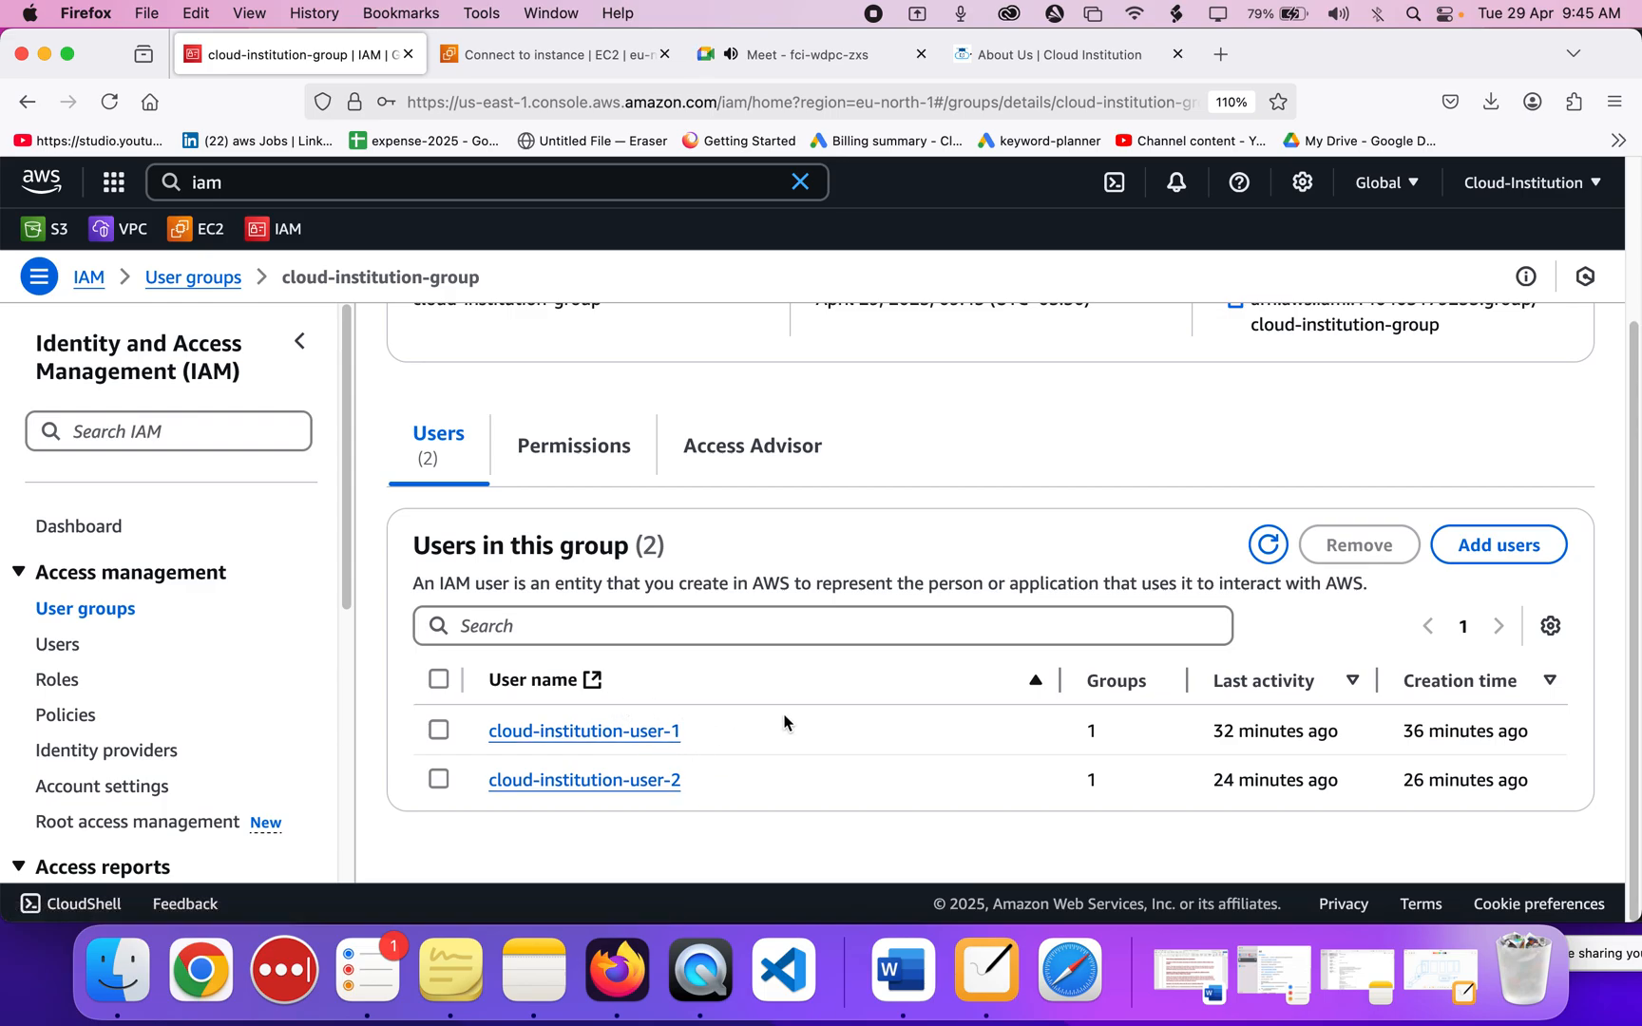
scroll(784, 722, "up", 4)
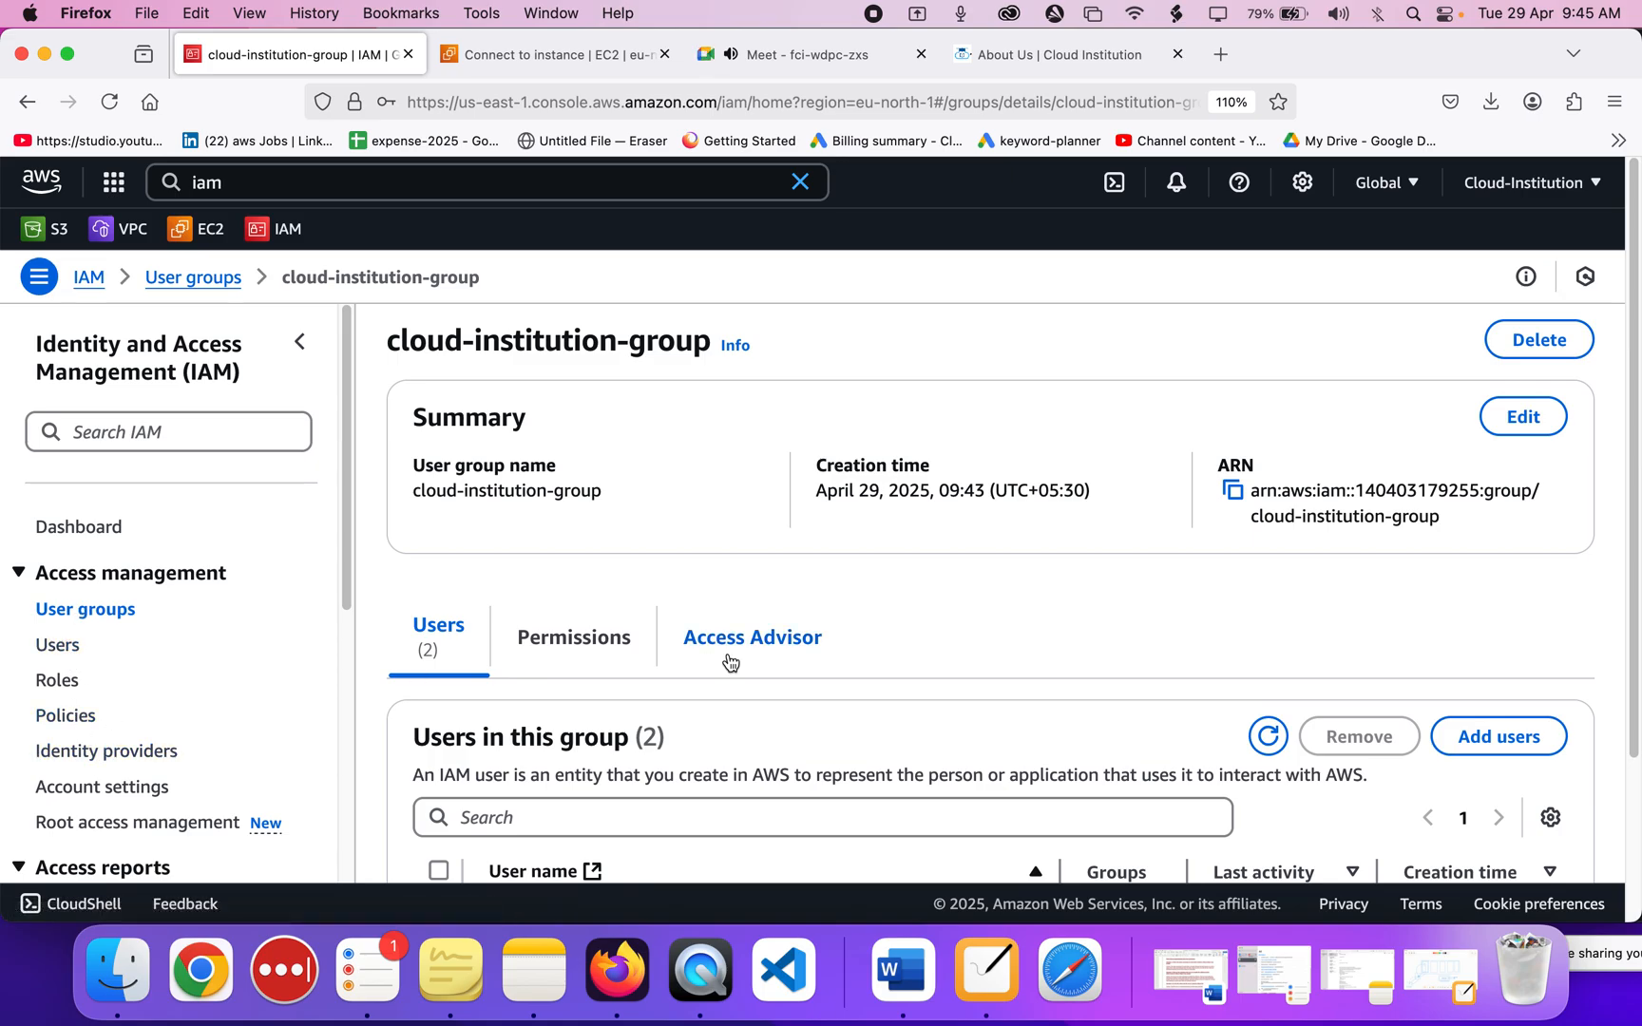
left_click(852, 57)
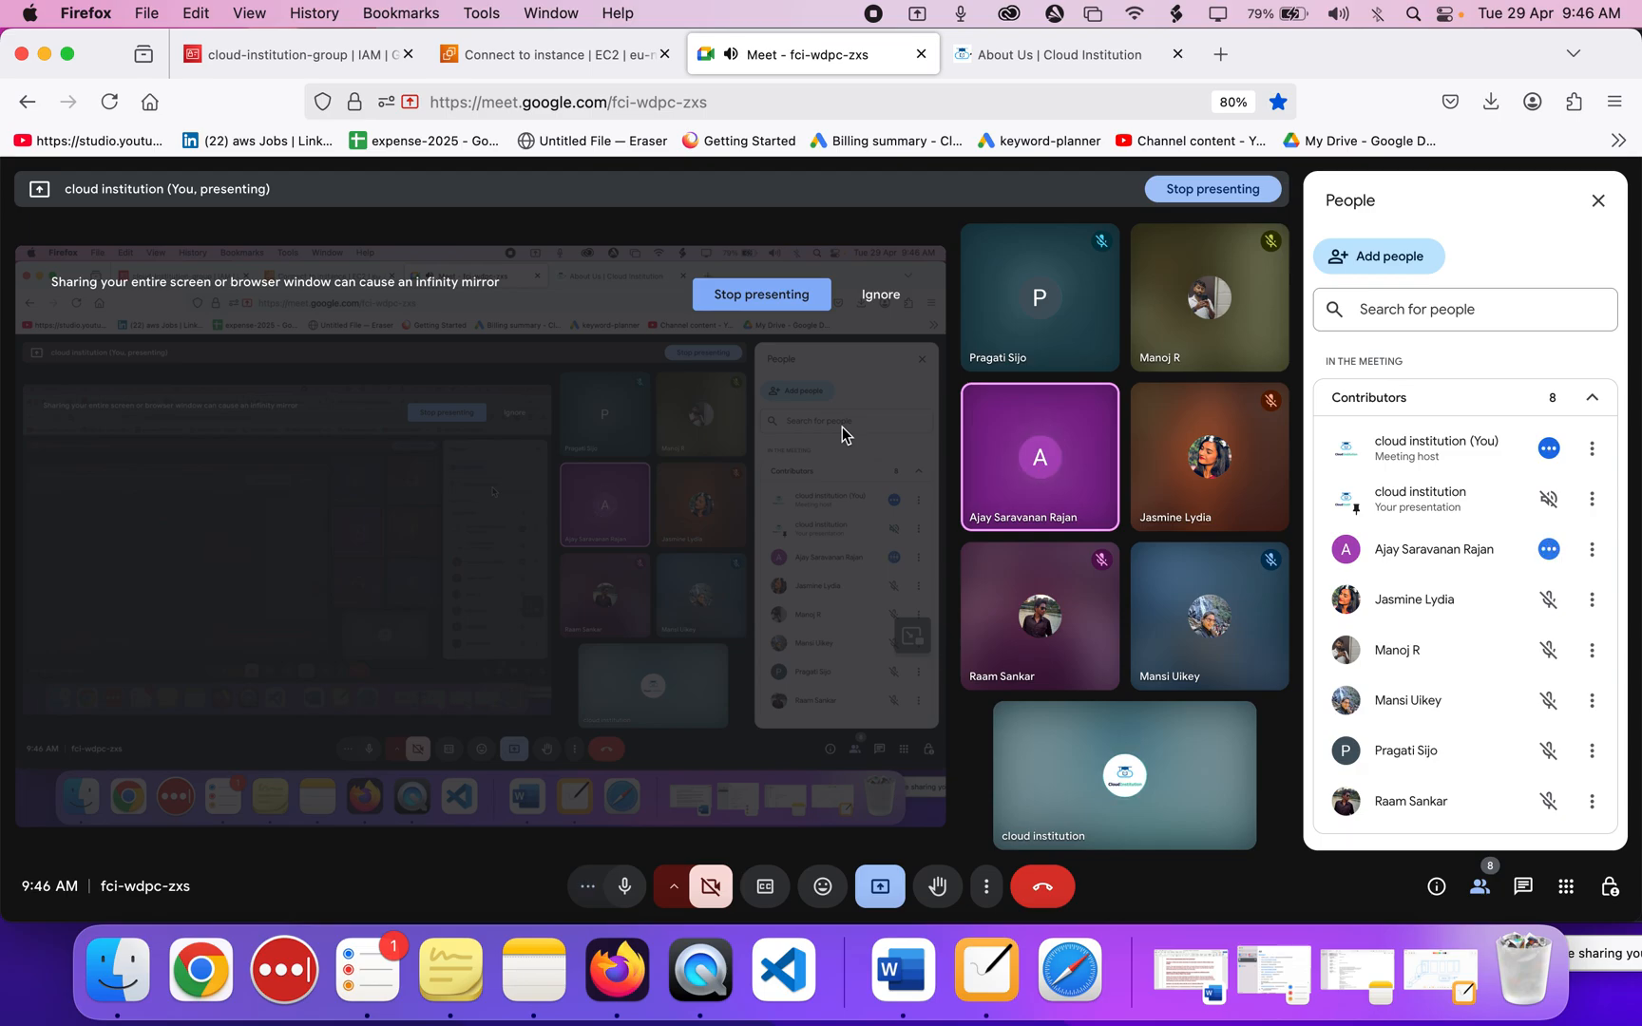
left_click(573, 65)
scroll(524, 694, "down", 3)
scroll(523, 694, "up", 3)
scroll(524, 693, "down", 1)
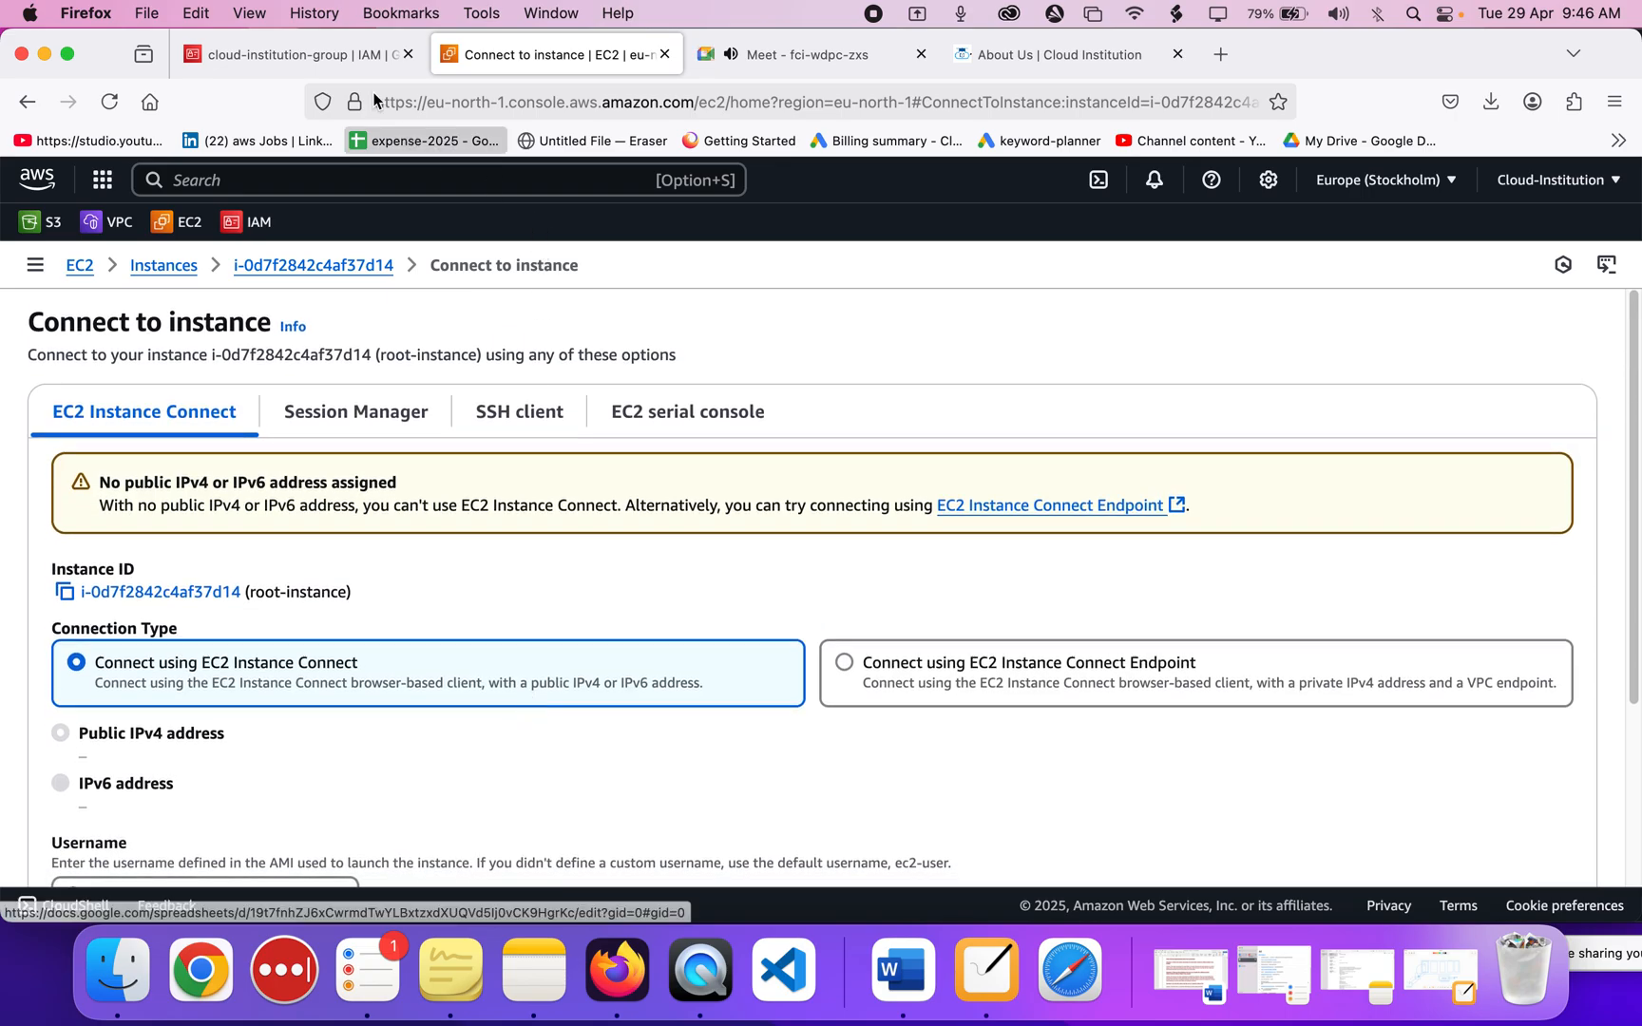
left_click(316, 58)
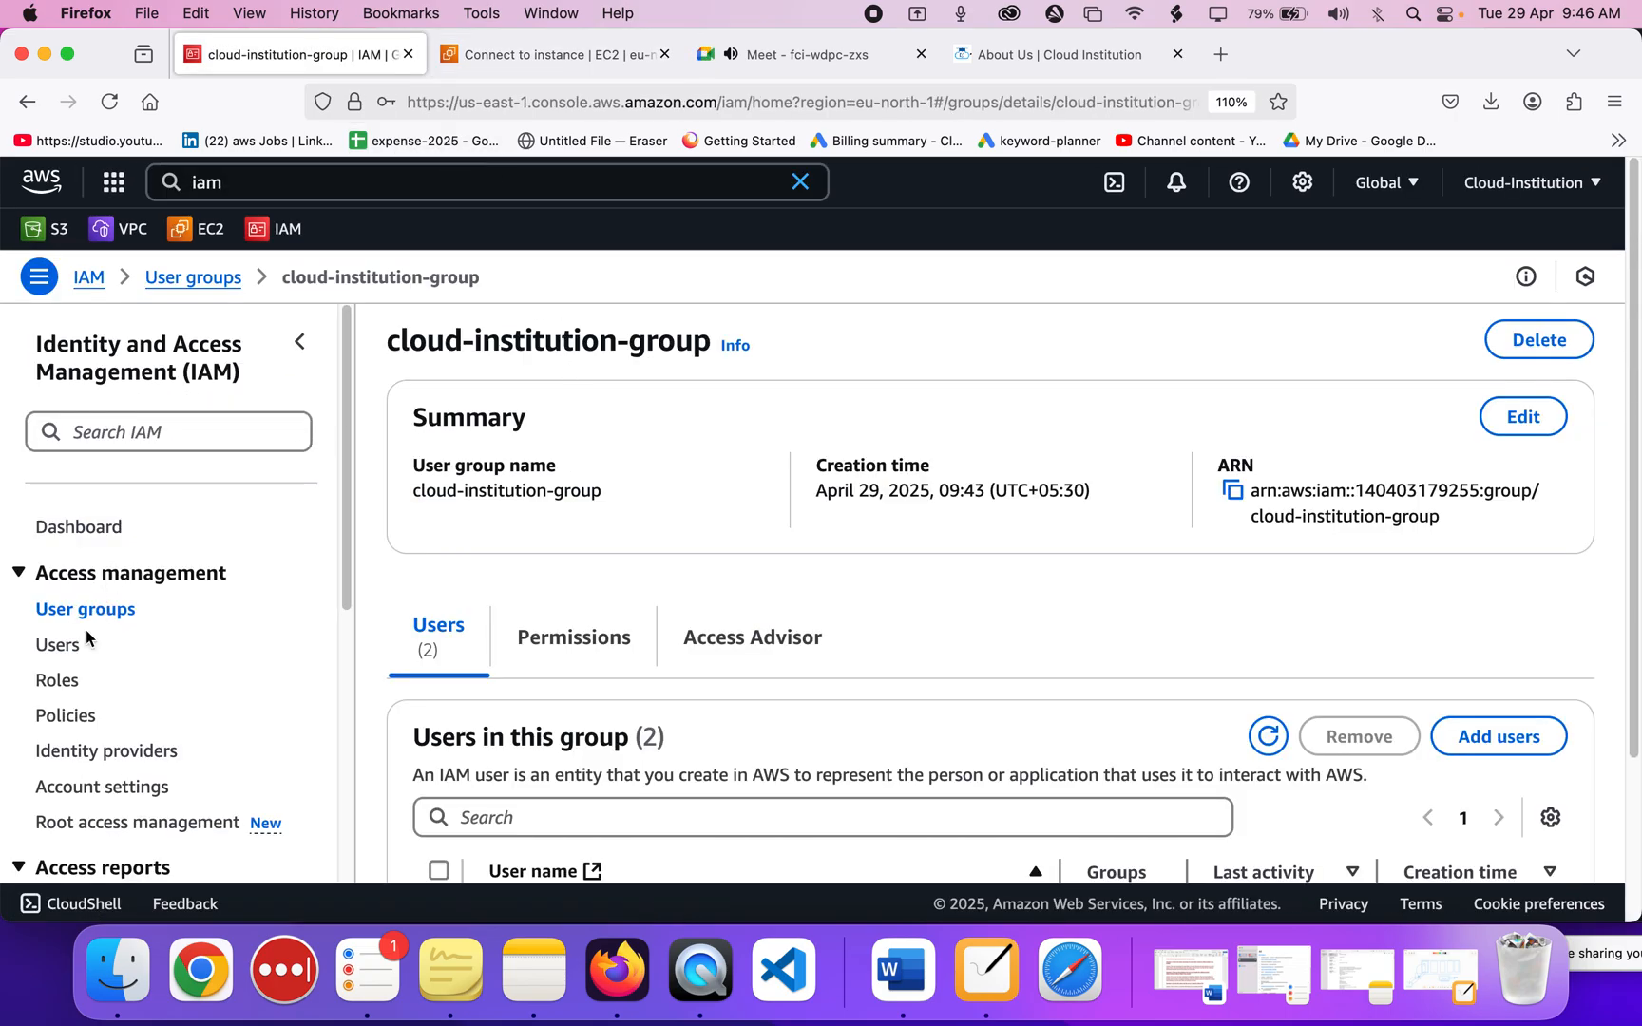
Go to the IAM Users list and start creating a new user.
left_click(71, 648)
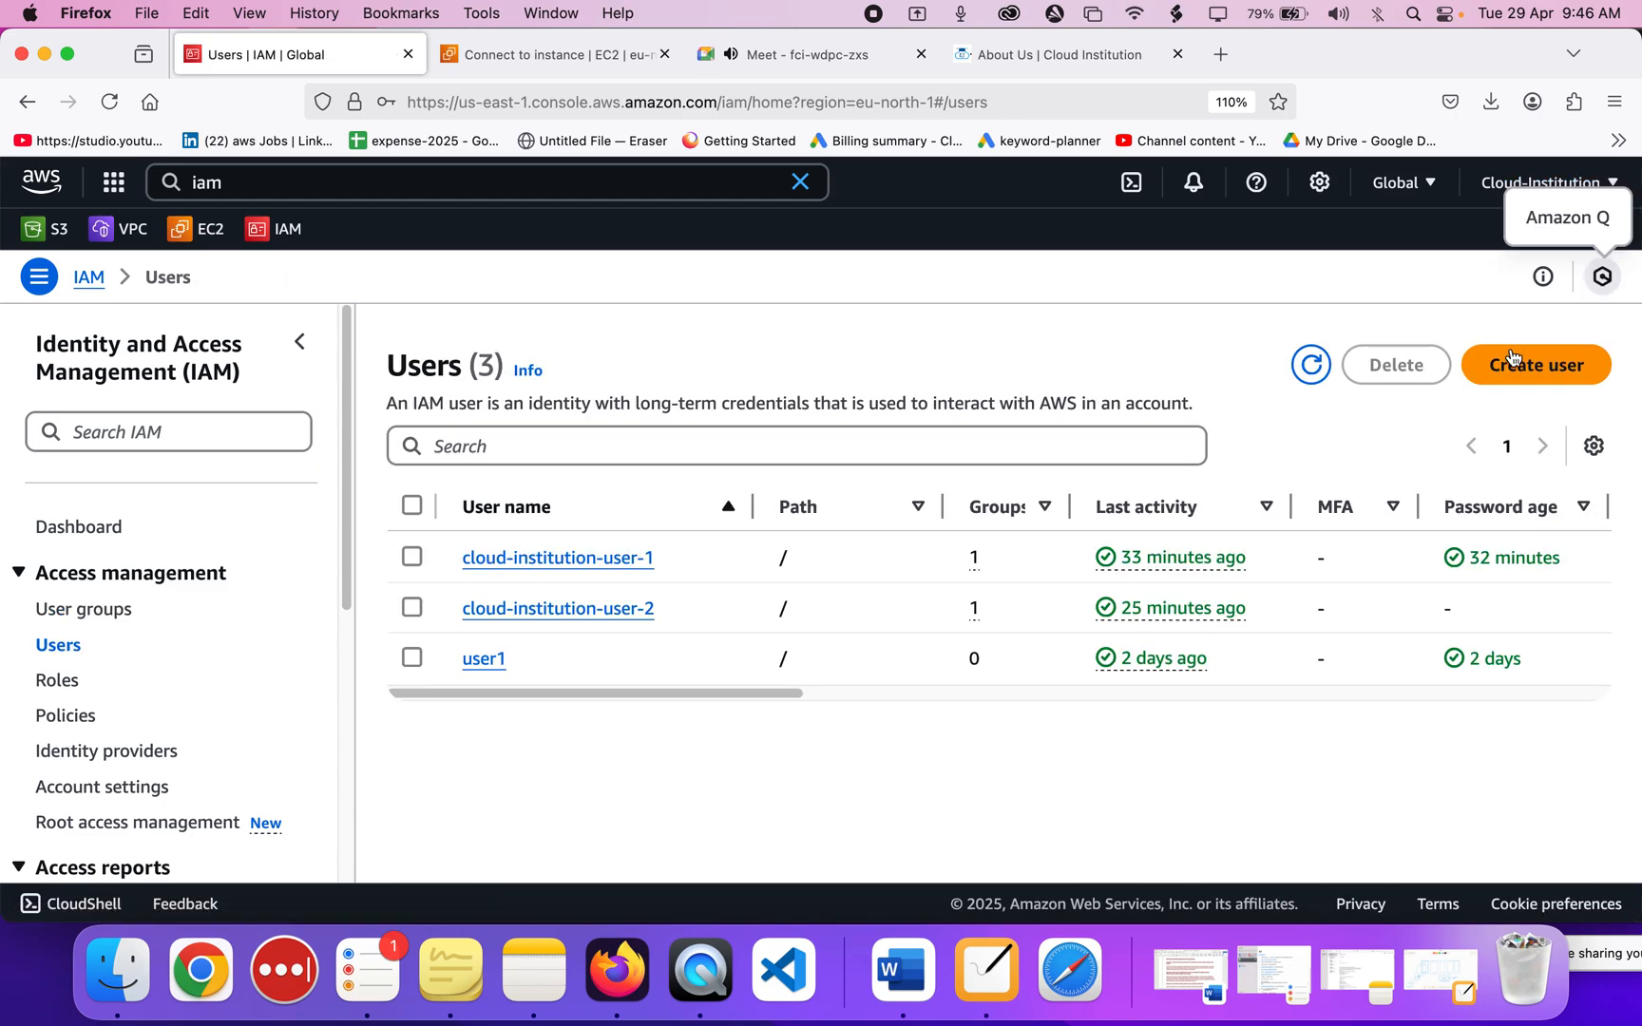
left_click(1507, 376)
scroll(773, 517, "down", 1)
scroll(224, 586, "up", 1)
Leave the user name field empty and switch back to the Google Meet call.
left_click(574, 495)
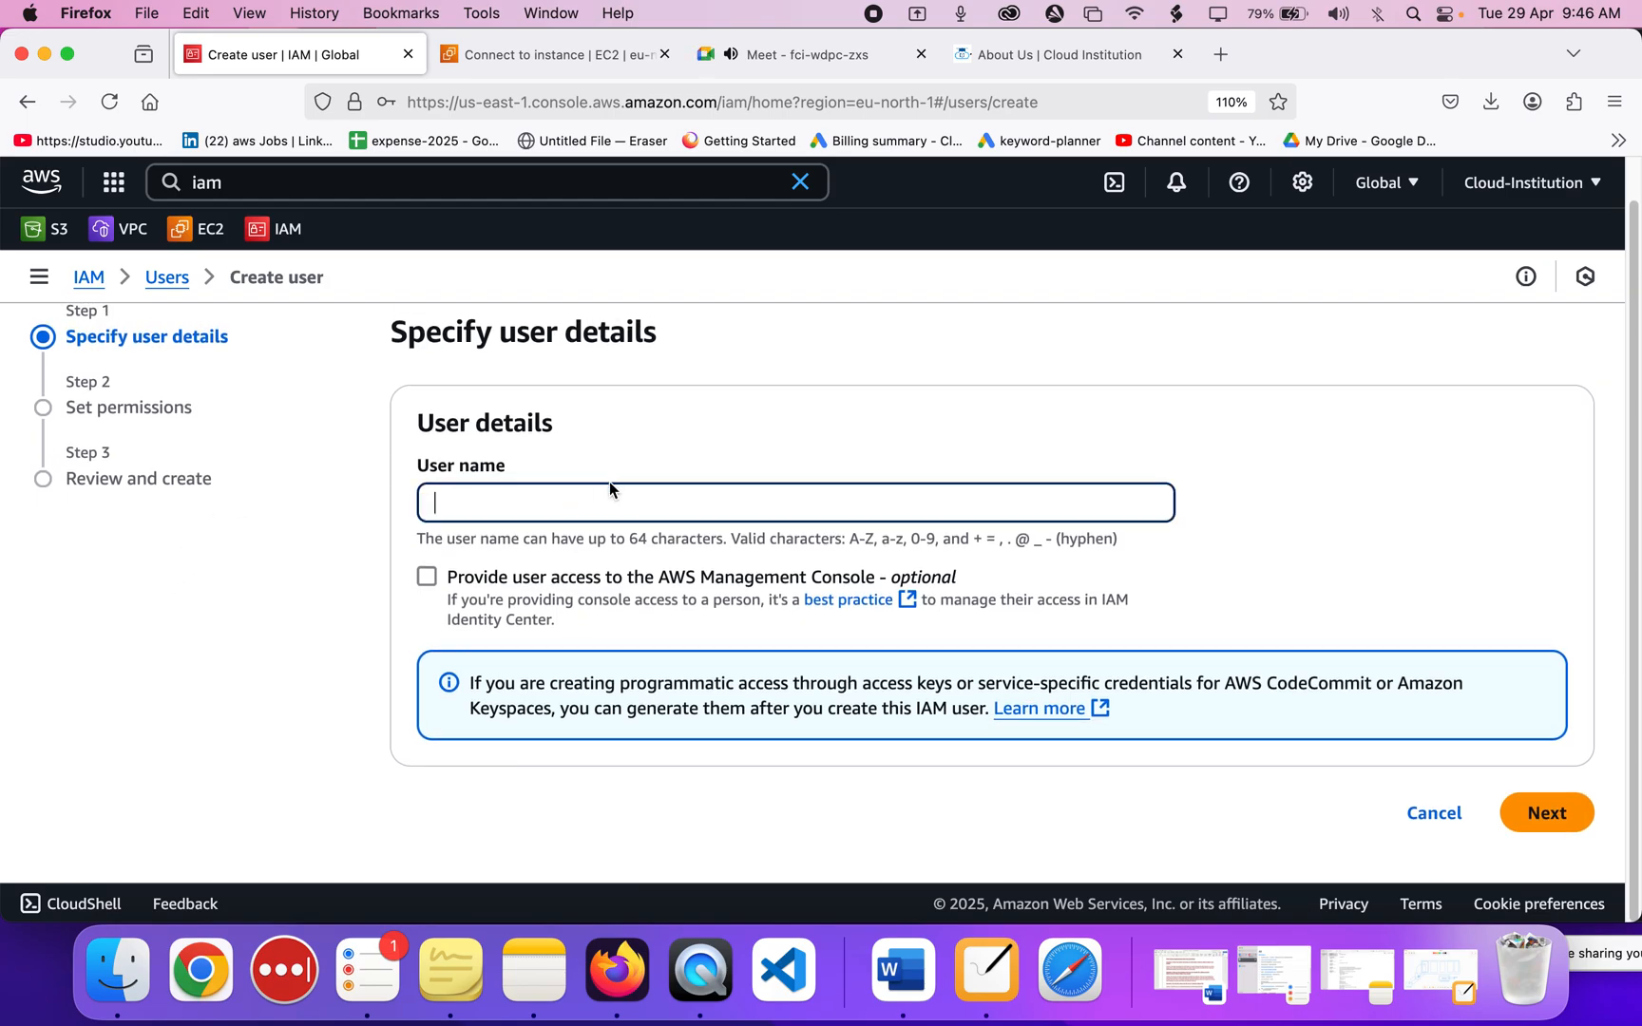
left_click(771, 58)
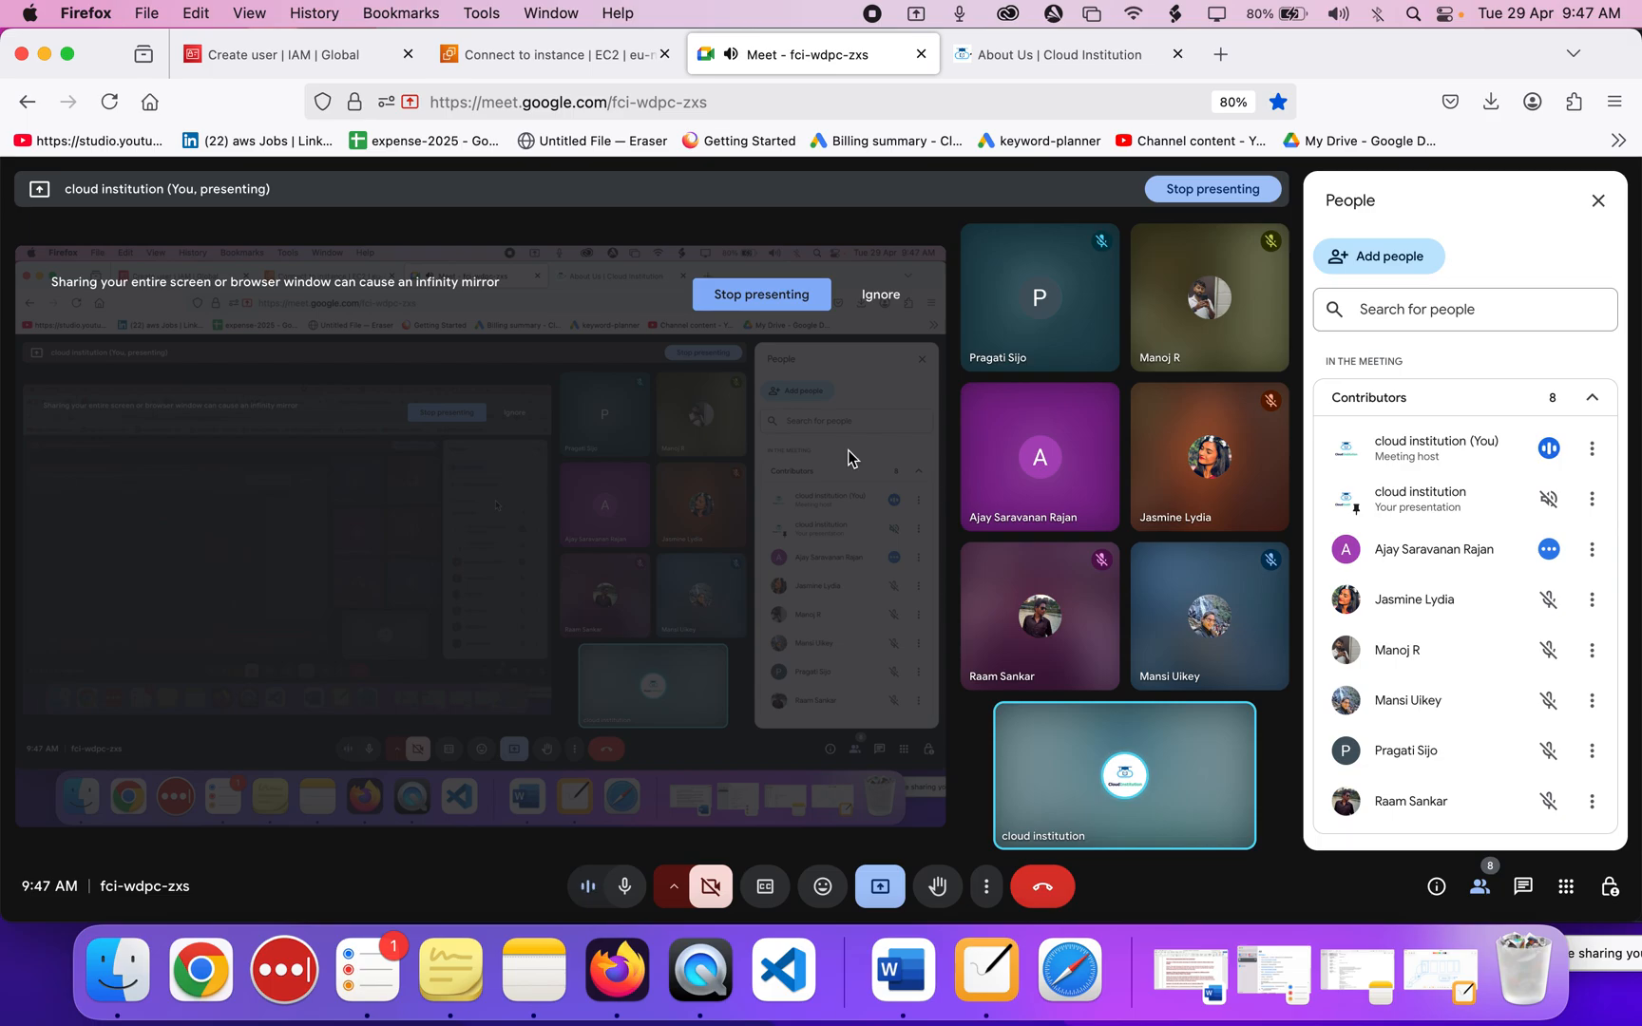
Bring Visual Studio Code forward on the terraform project with ec2-instance.tf.
left_click(784, 974)
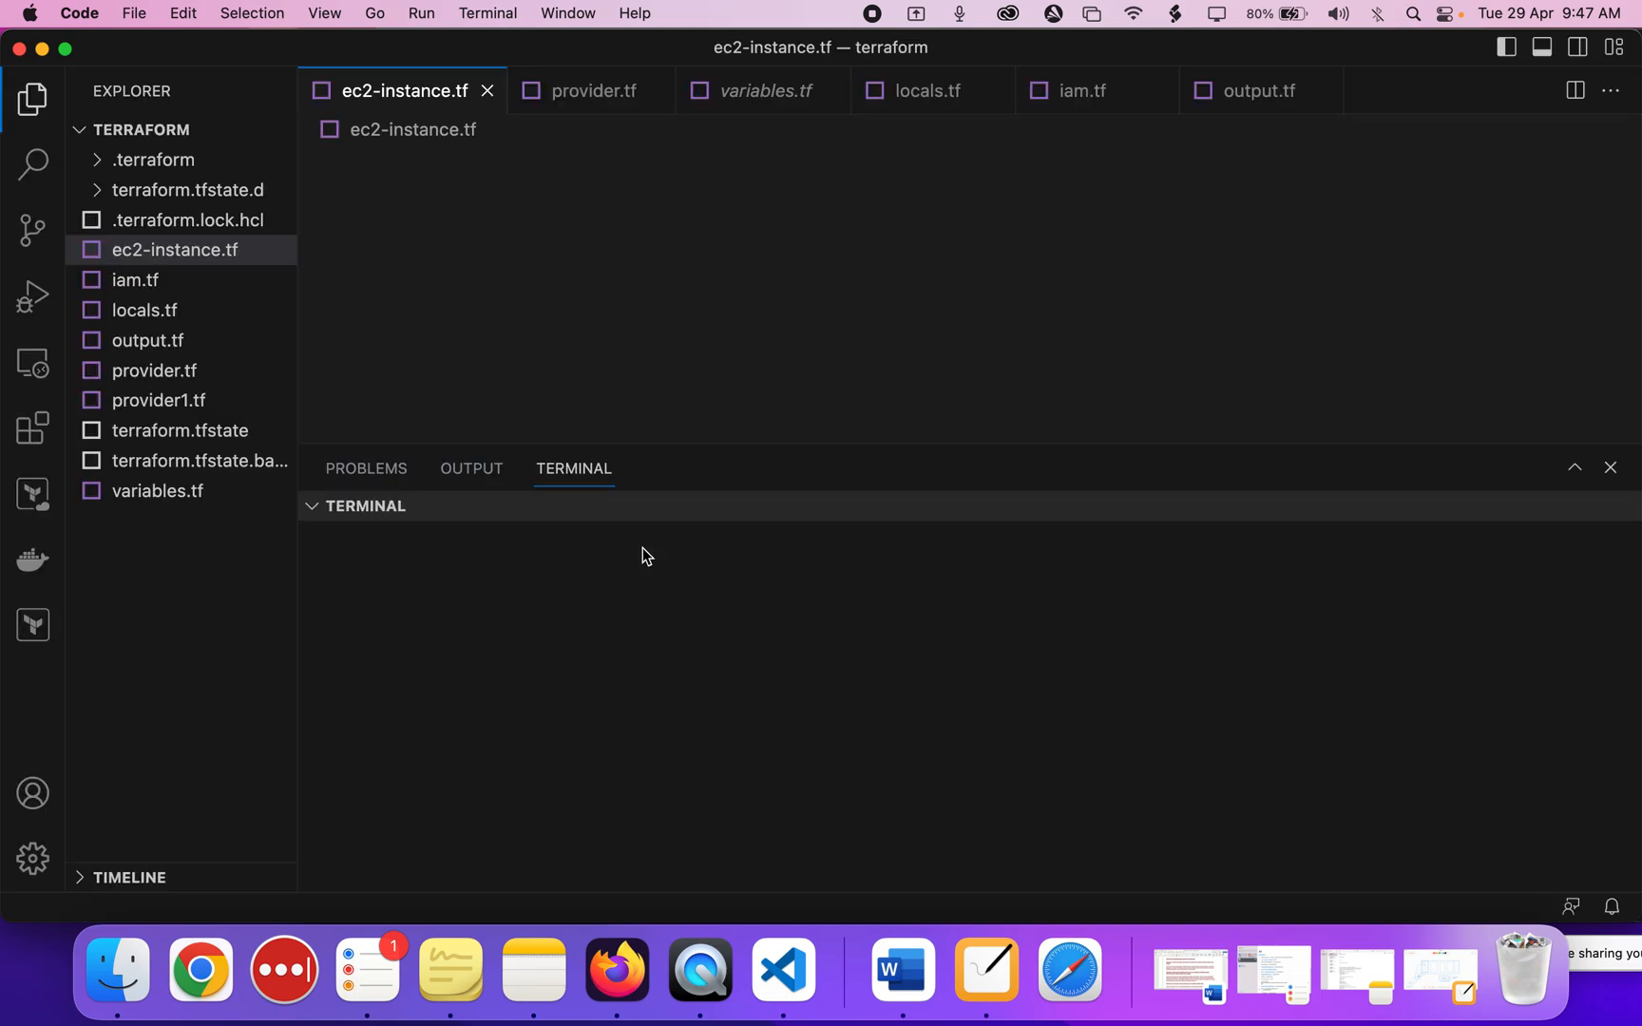
Open iam.tf and highlight the for_each toset list of users arun, kumar and ram.
left_click(139, 280)
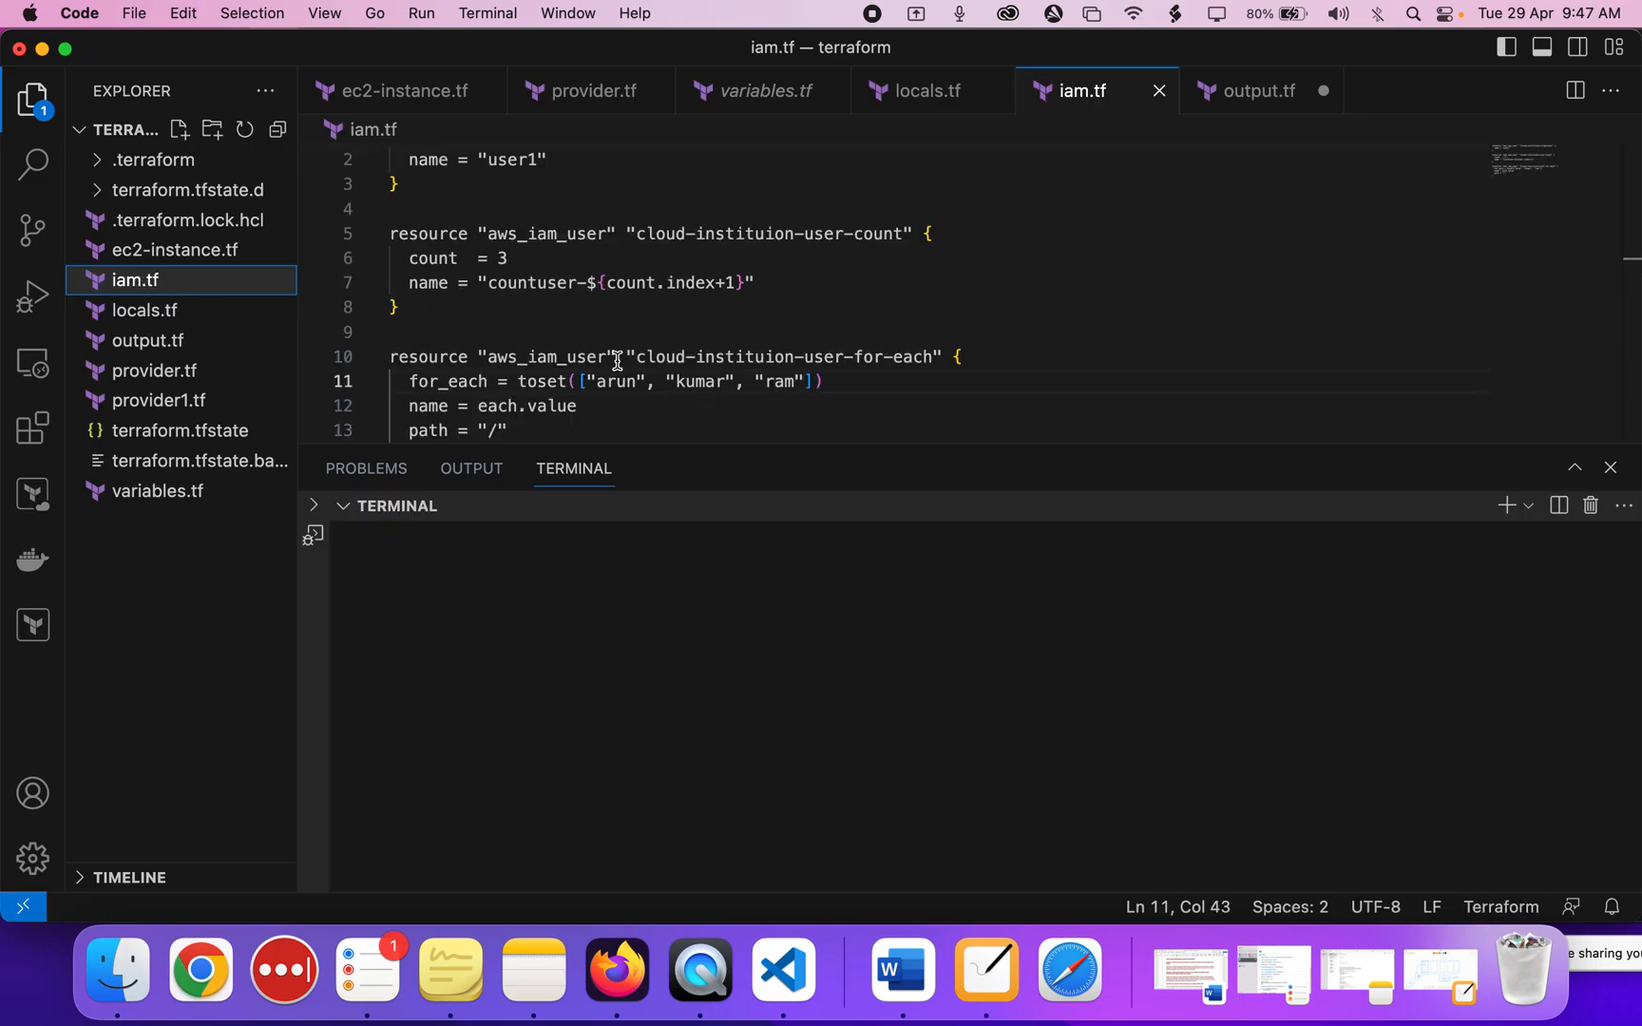
left_click_drag(679, 443, 682, 512)
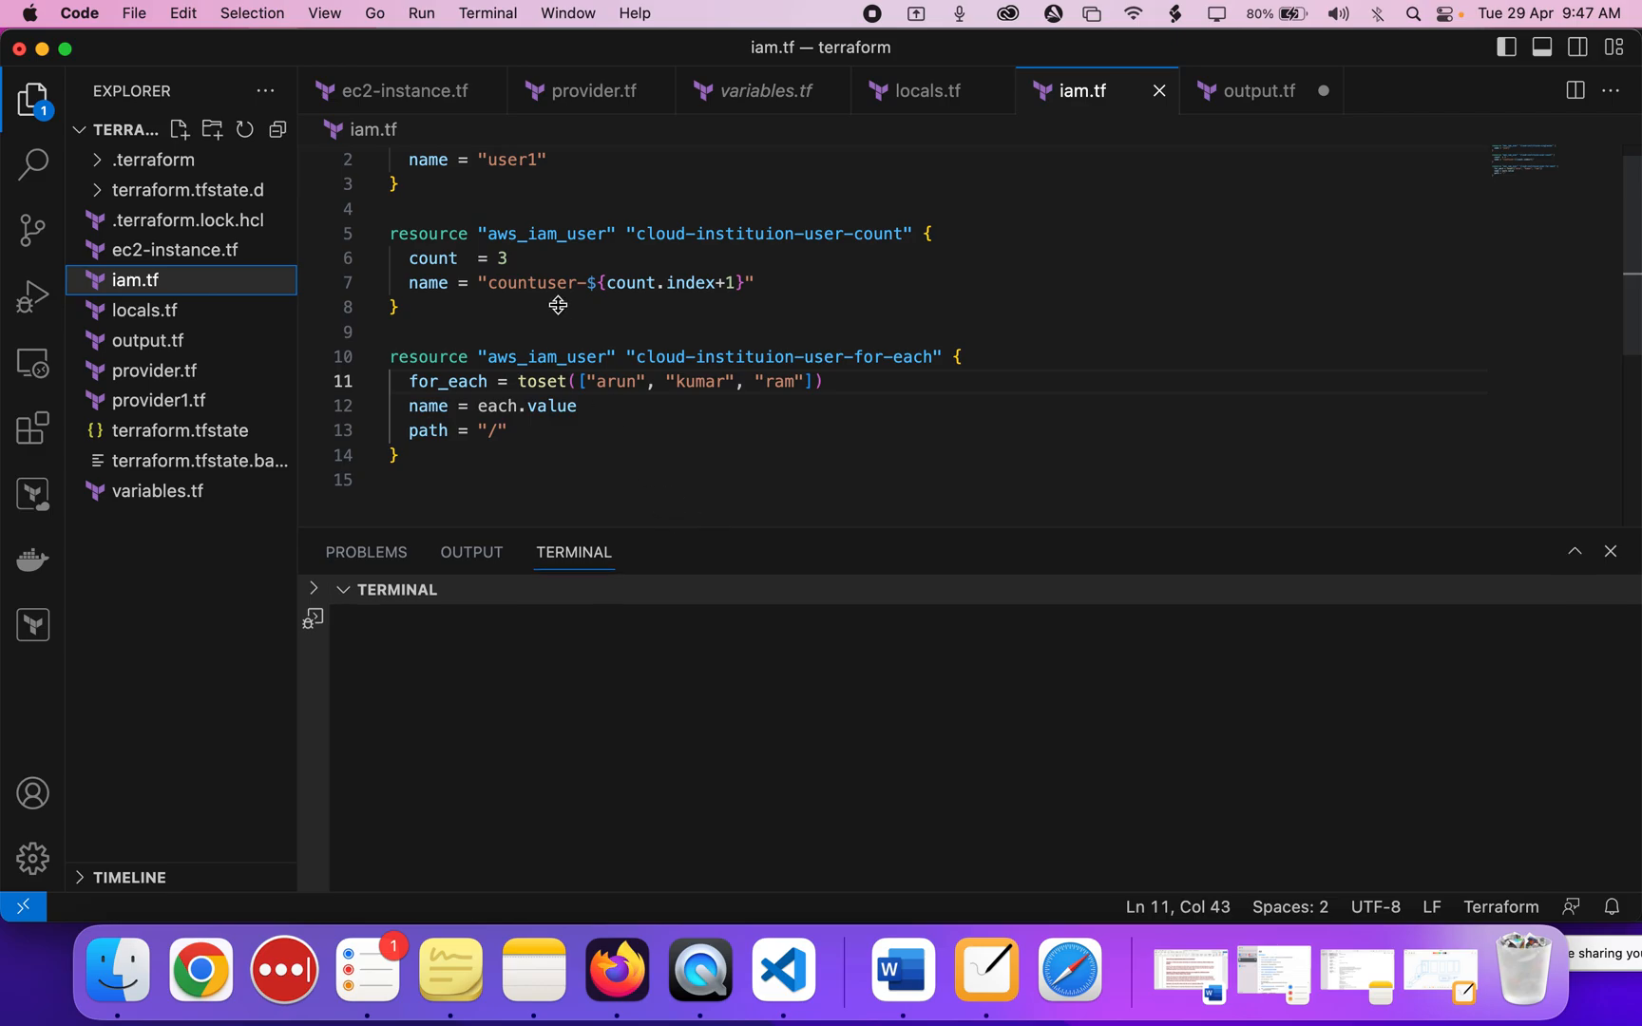
scroll(559, 305, "down", 3)
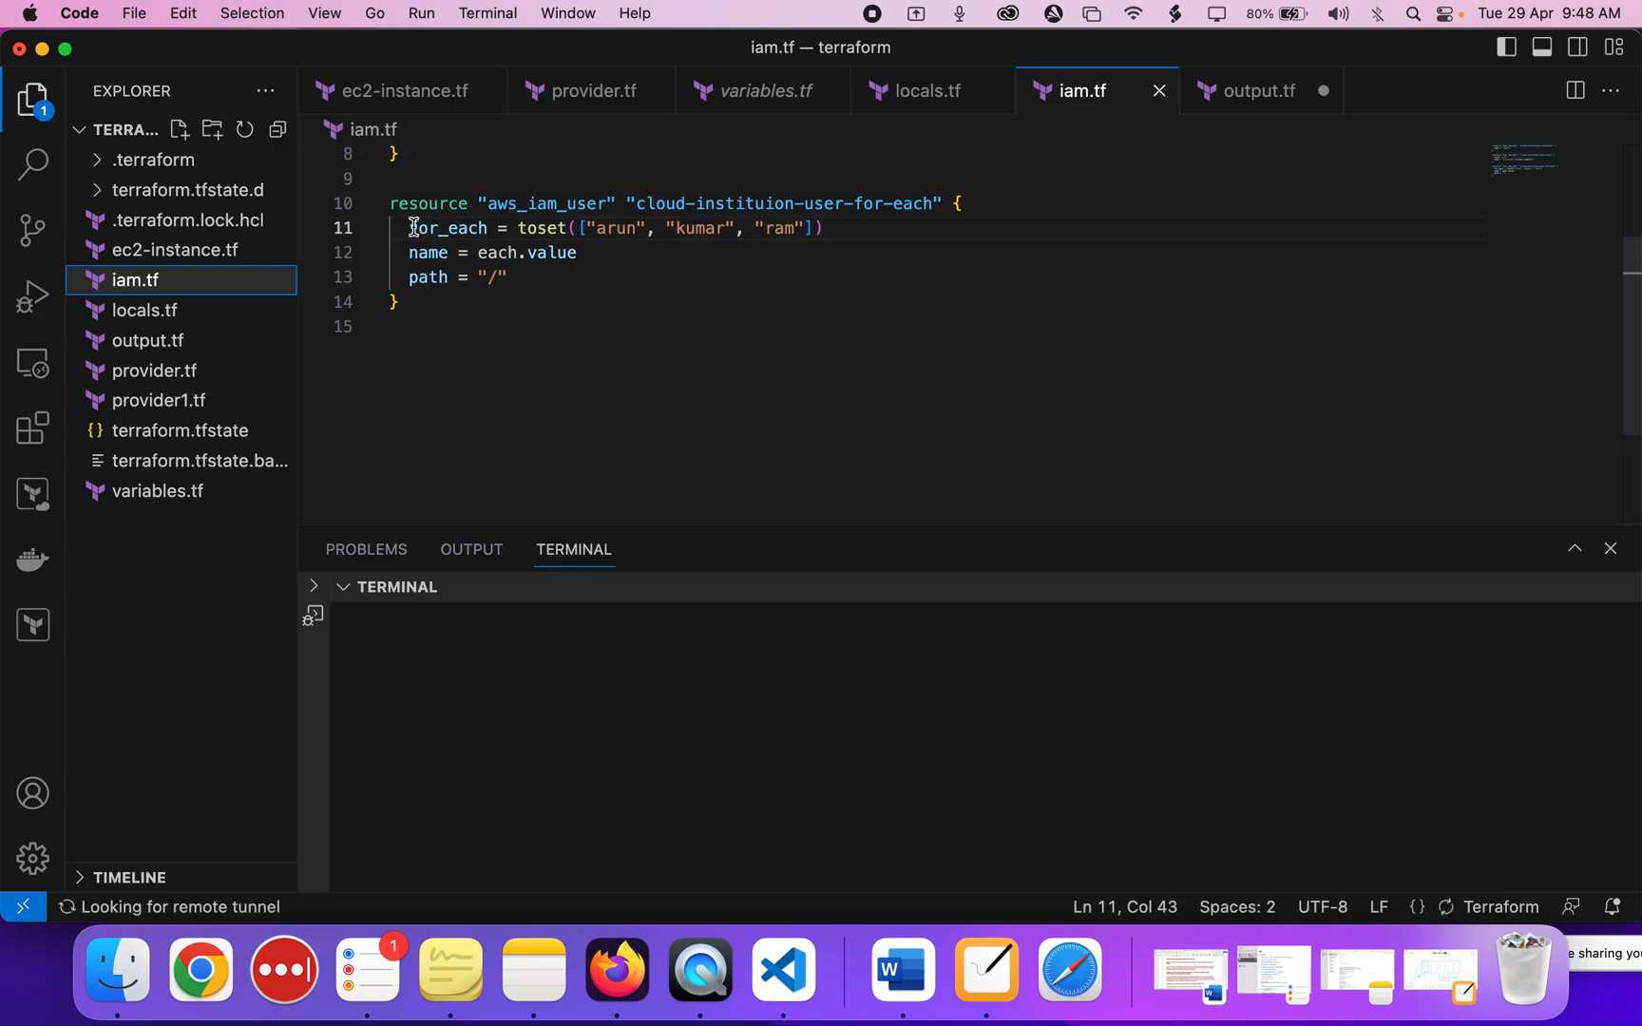
left_click_drag(411, 228, 825, 227)
left_click(825, 228)
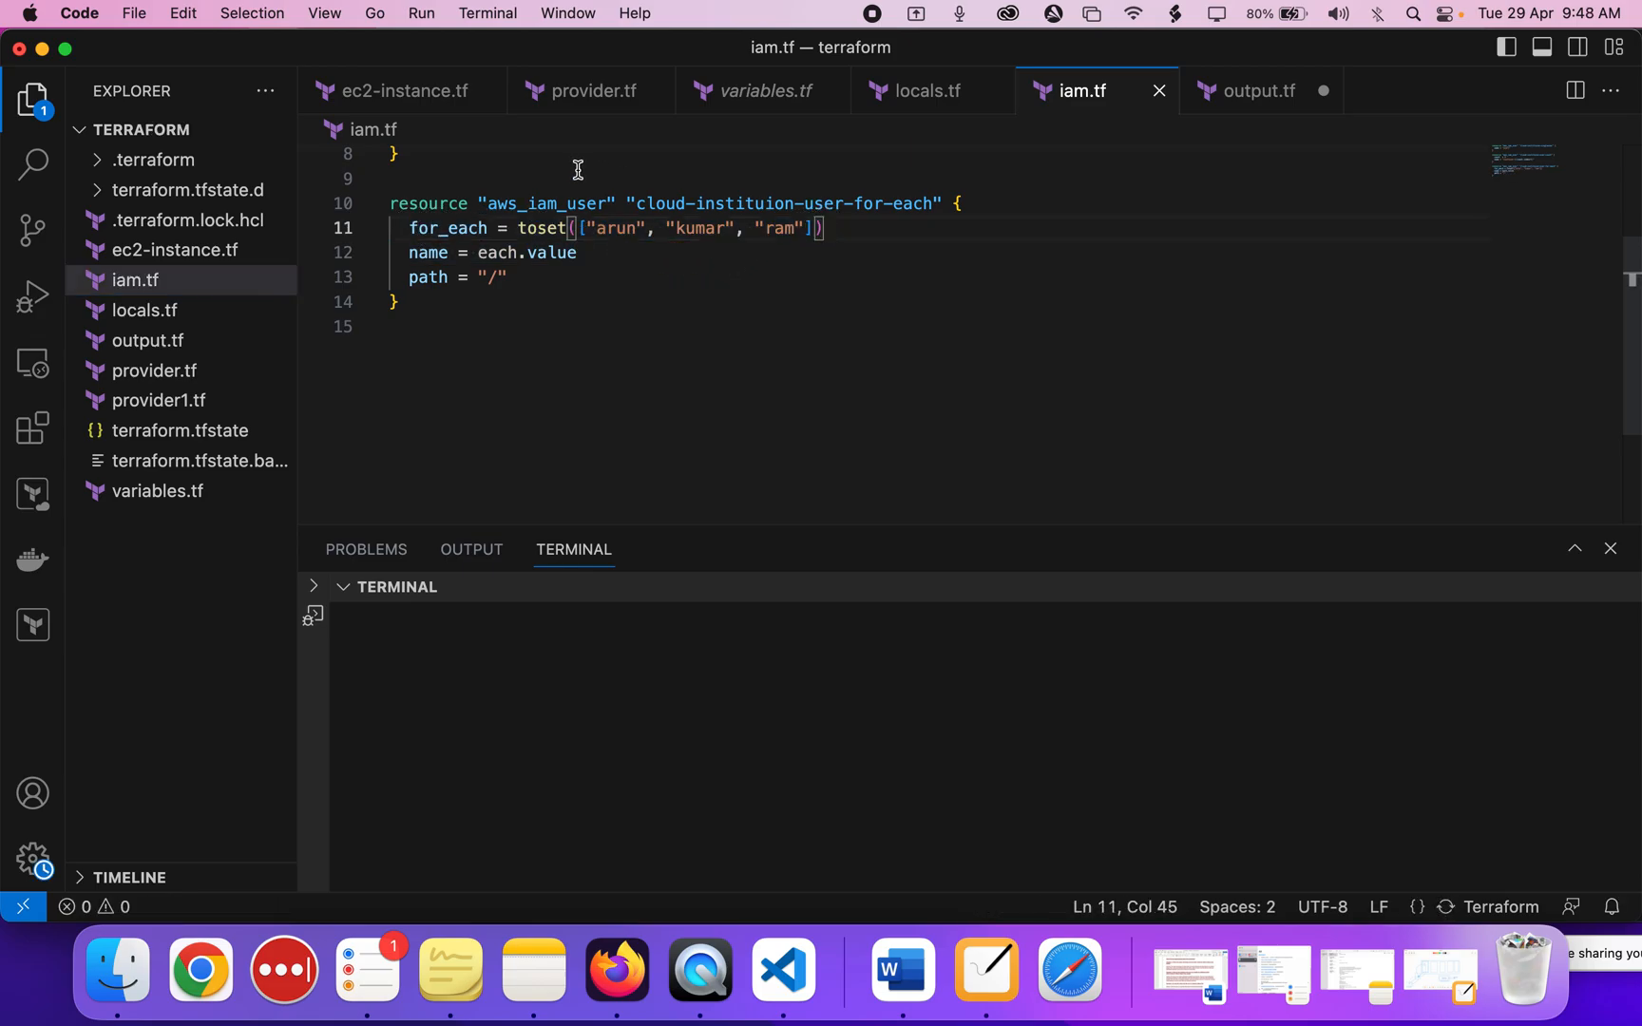
Highlight aws_iam_user, the name ram and the whole block, then return to the Meet call.
double_click(561, 203)
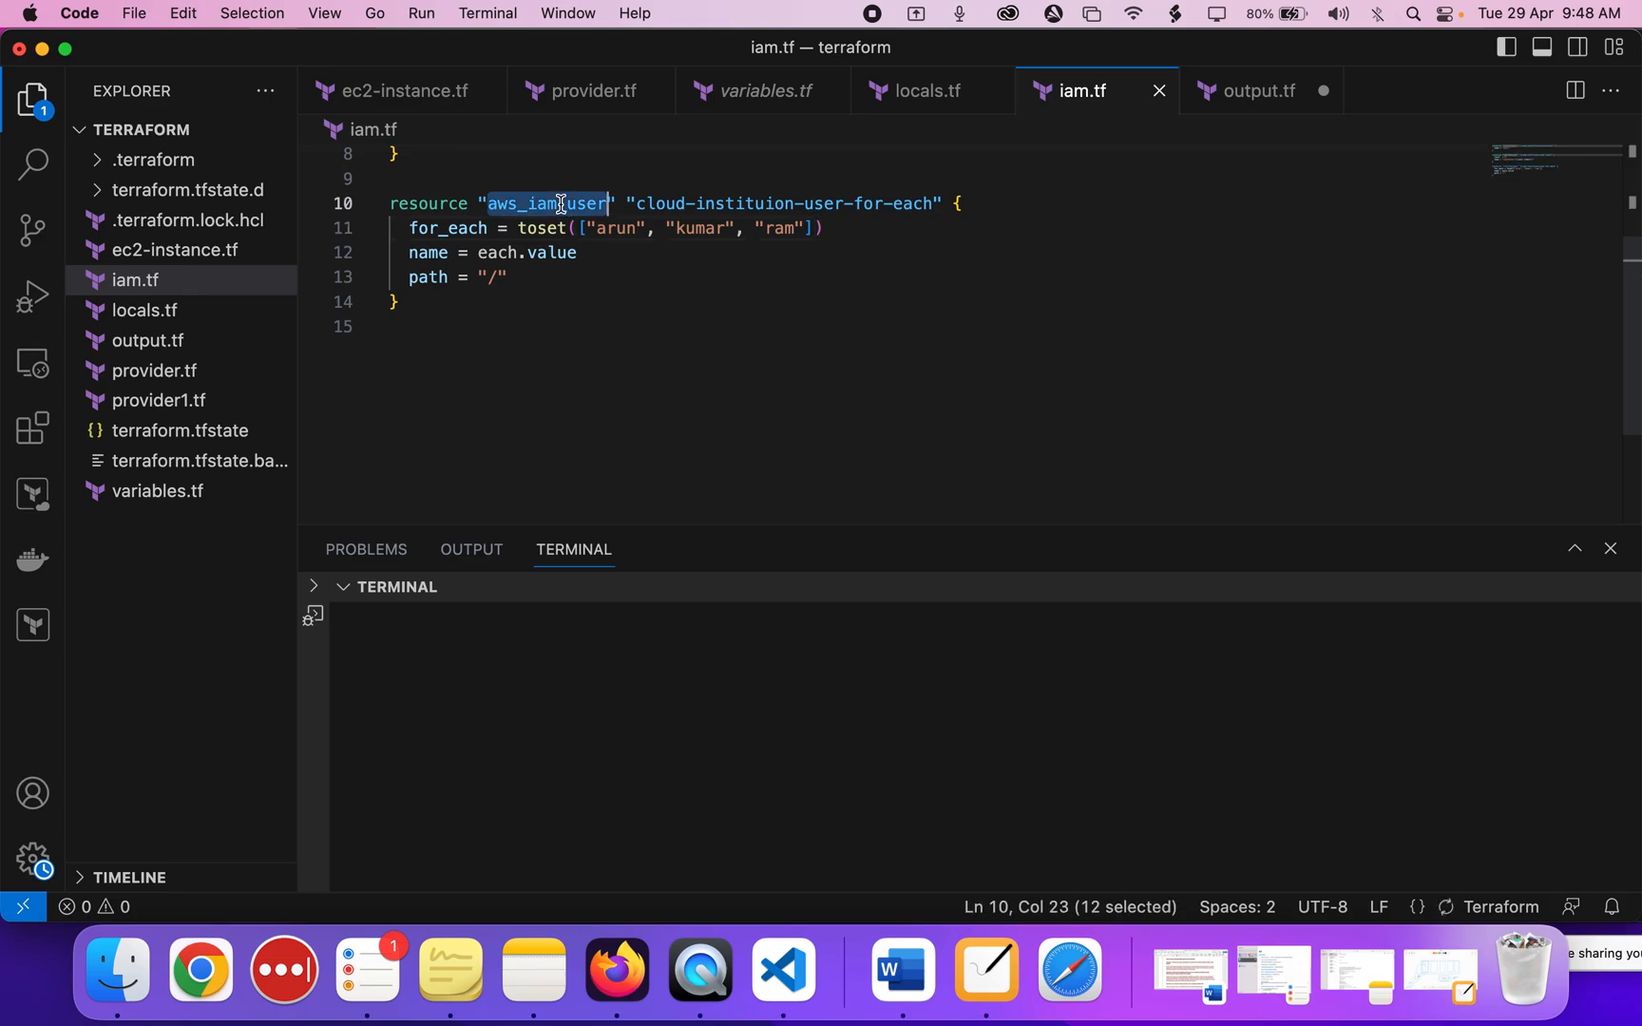
left_click(696, 232)
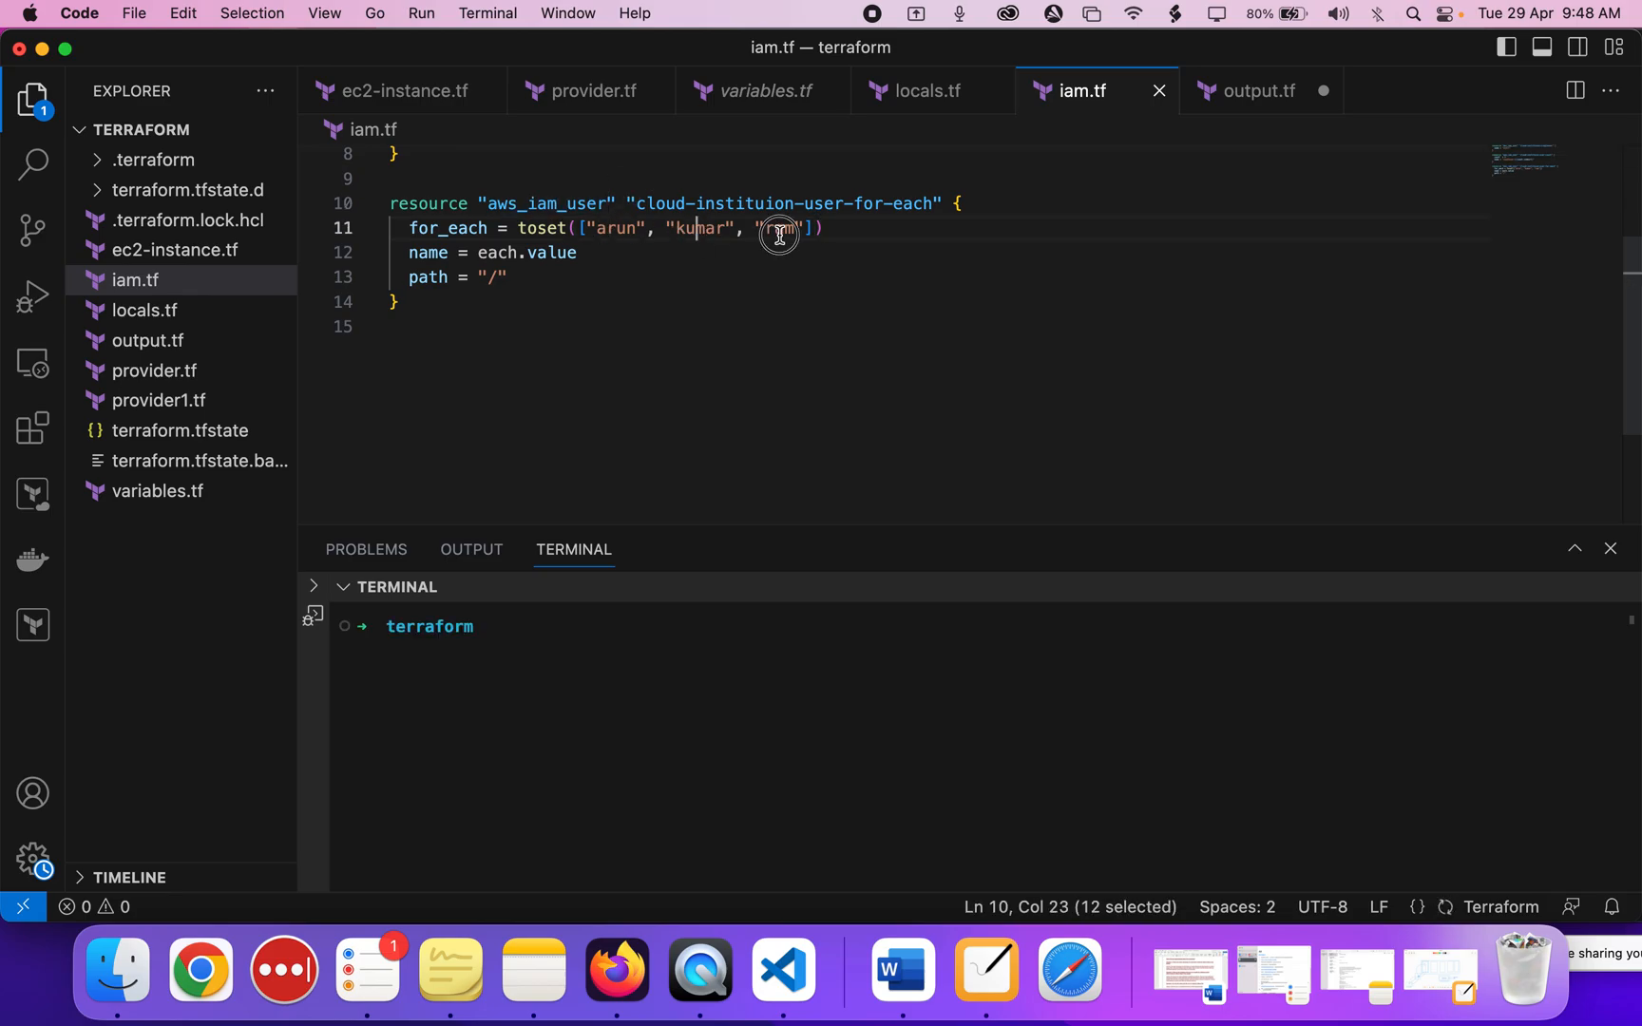
double_click(779, 229)
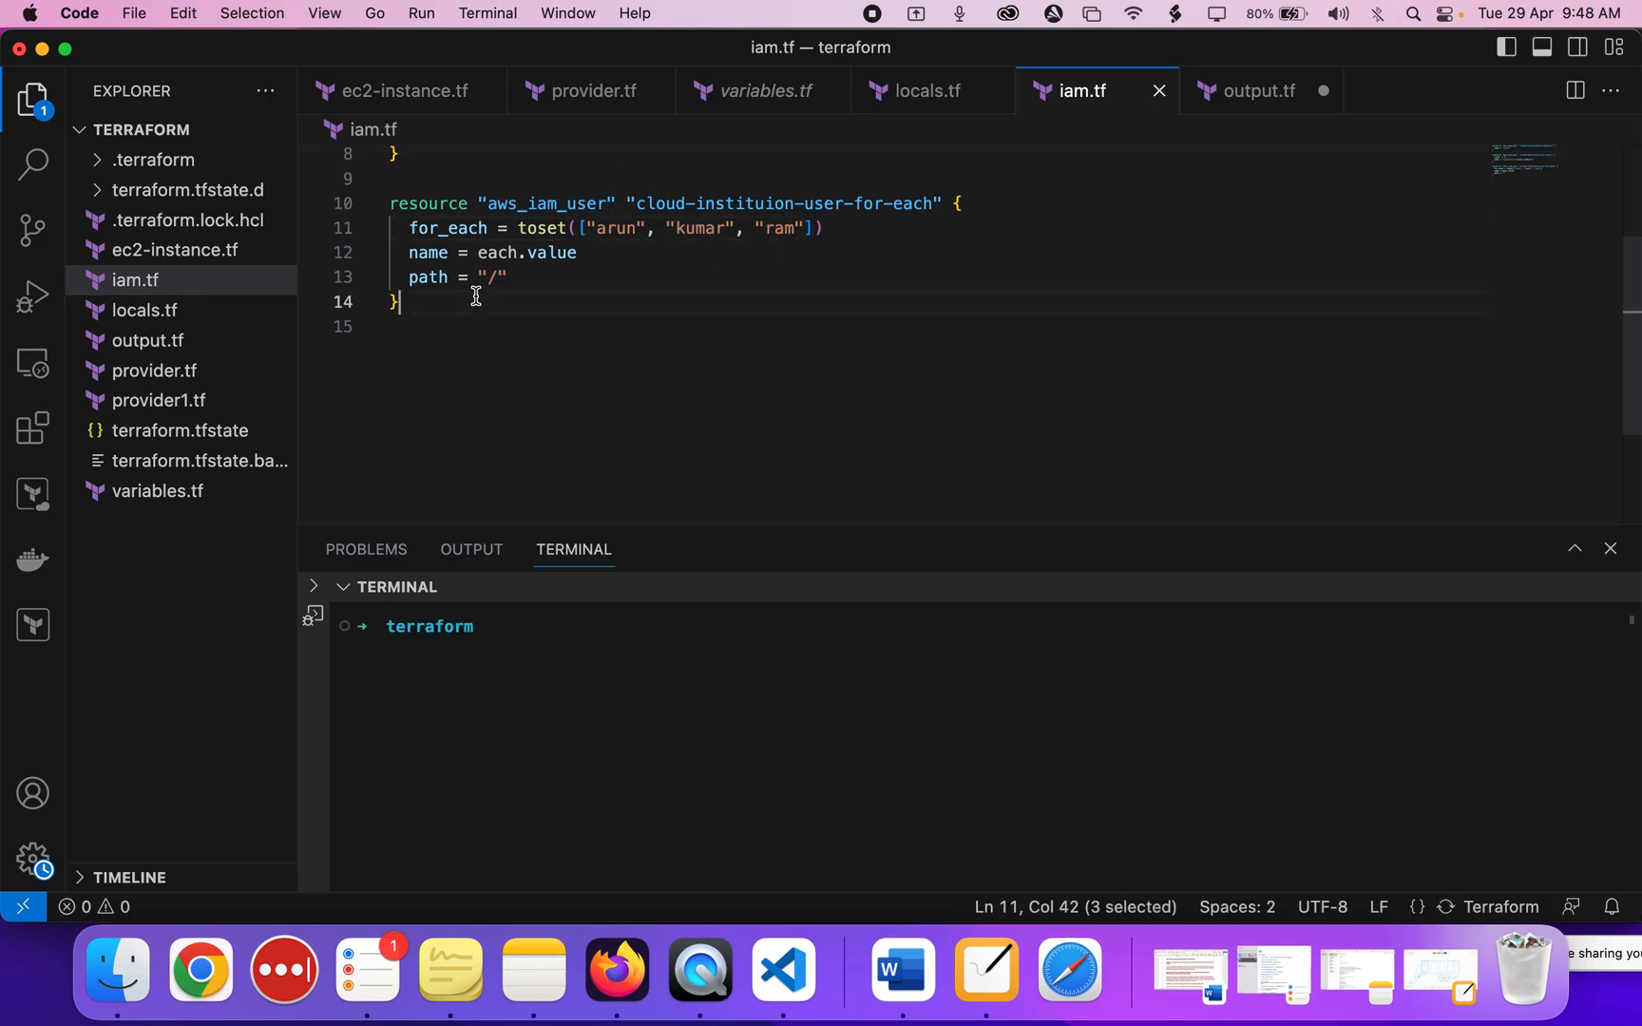
left_click(354, 177, "shift")
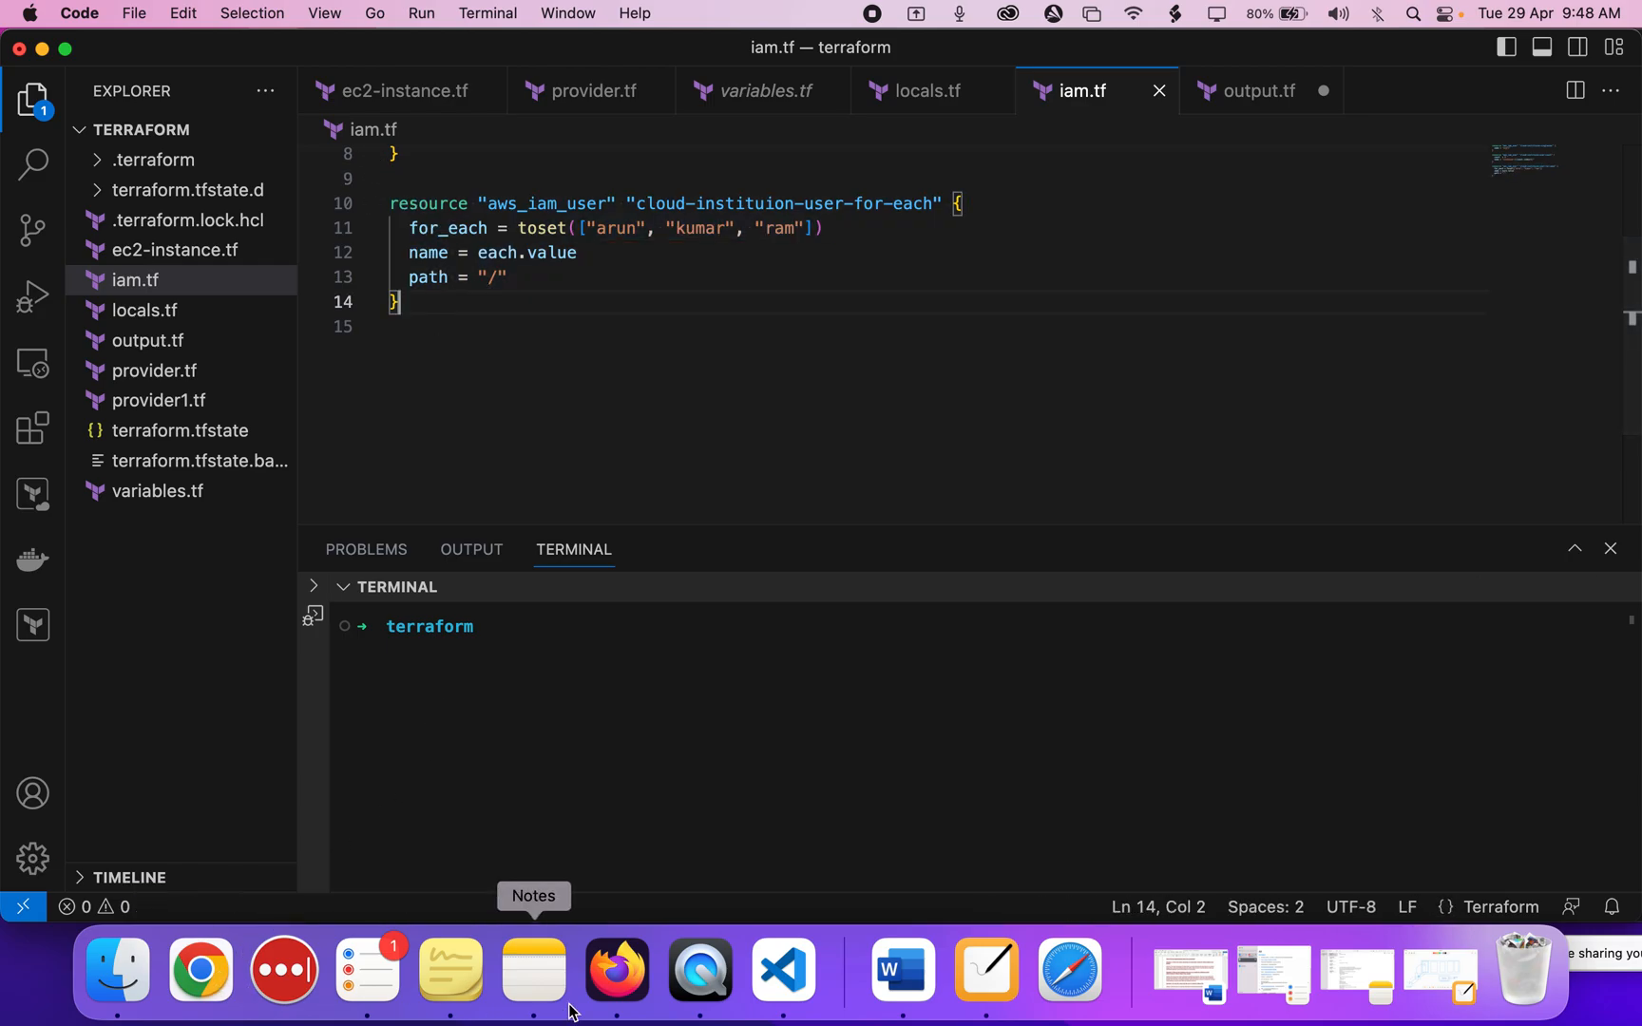
left_click(606, 1001)
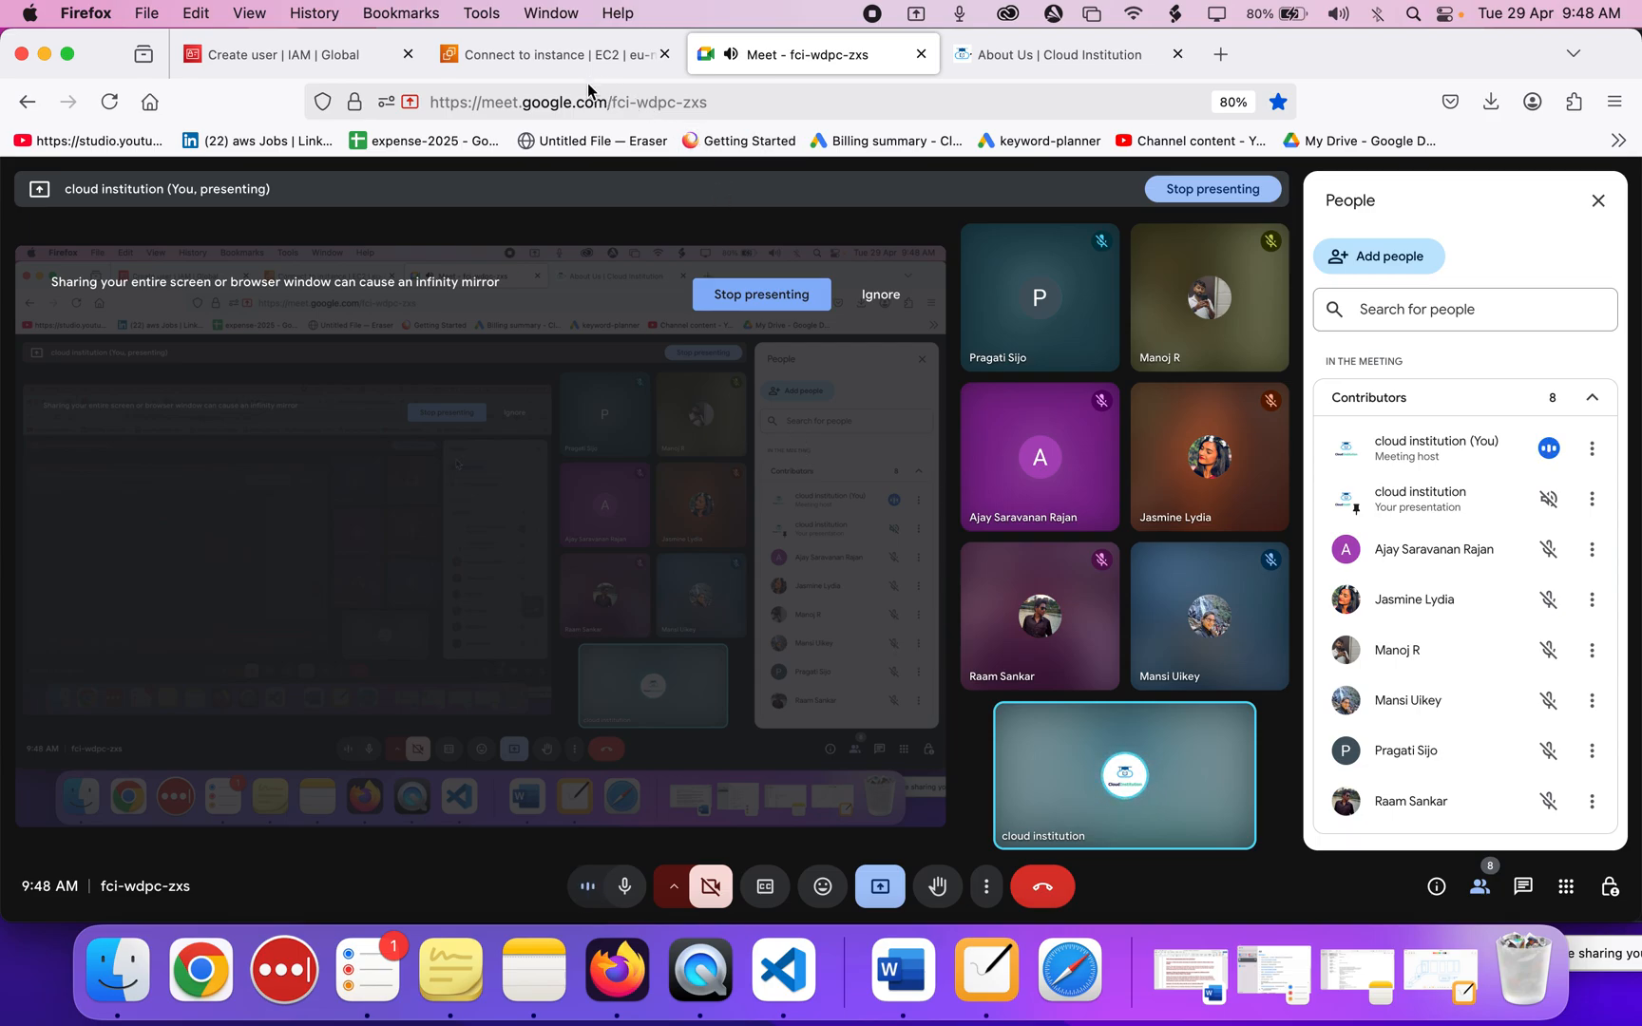
left_click(567, 57)
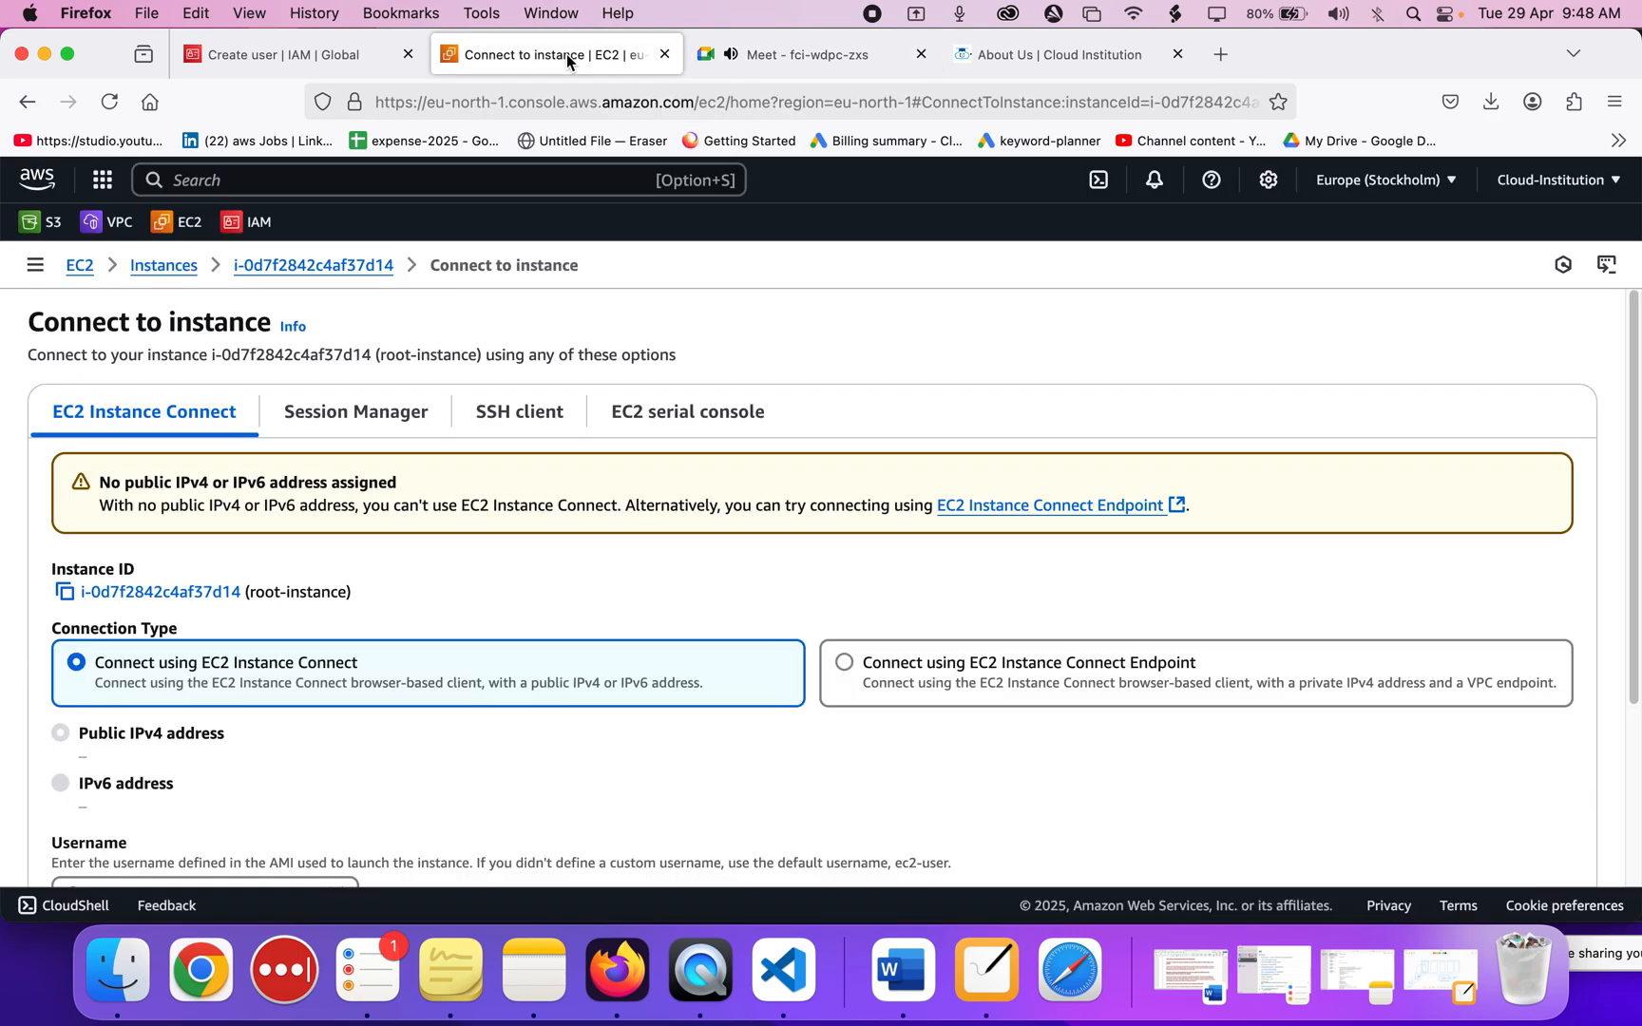
left_click(1527, 187)
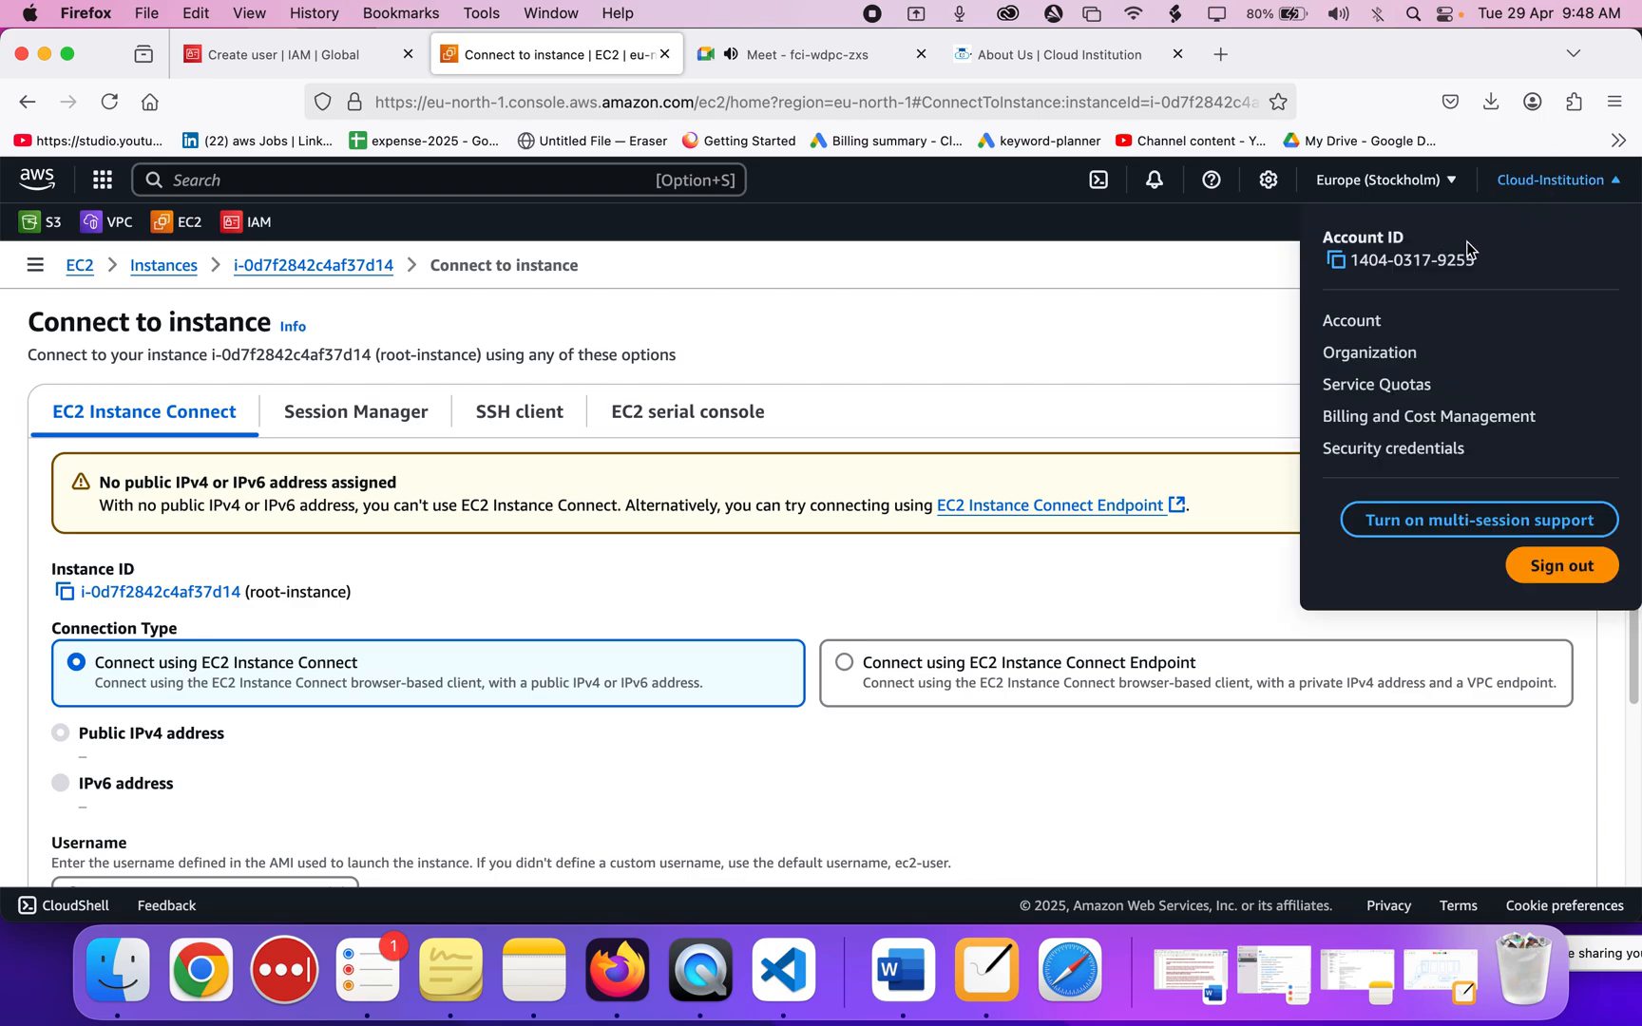
left_click(899, 475)
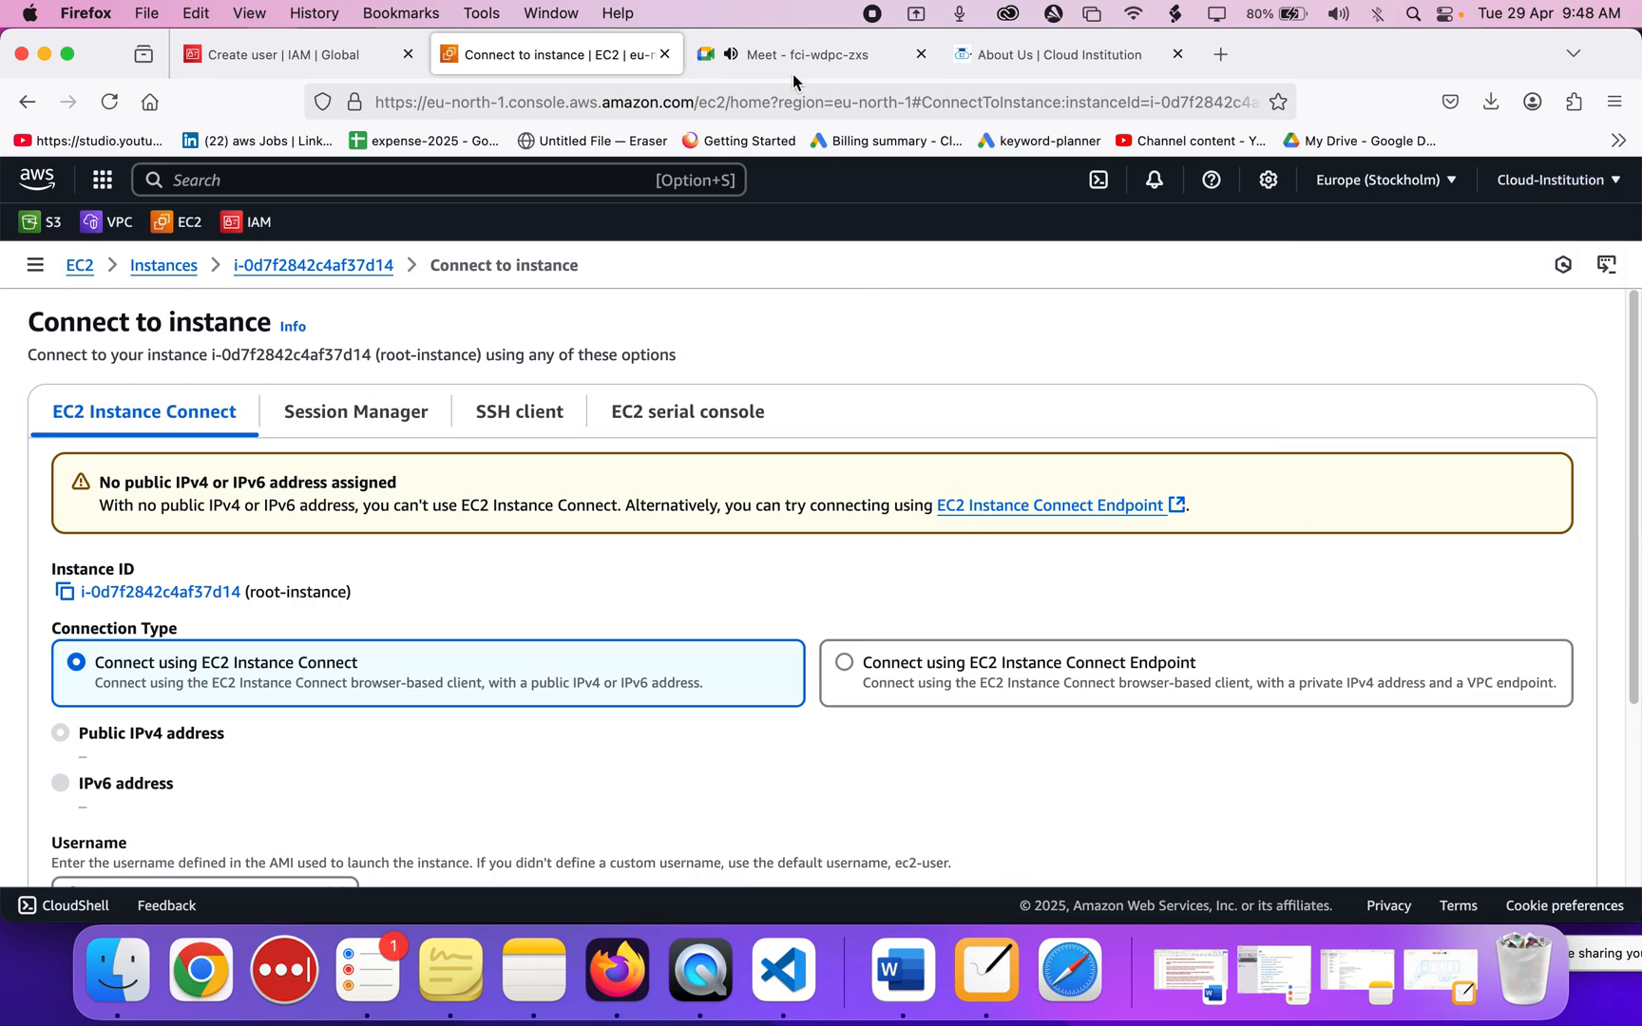
left_click(792, 63)
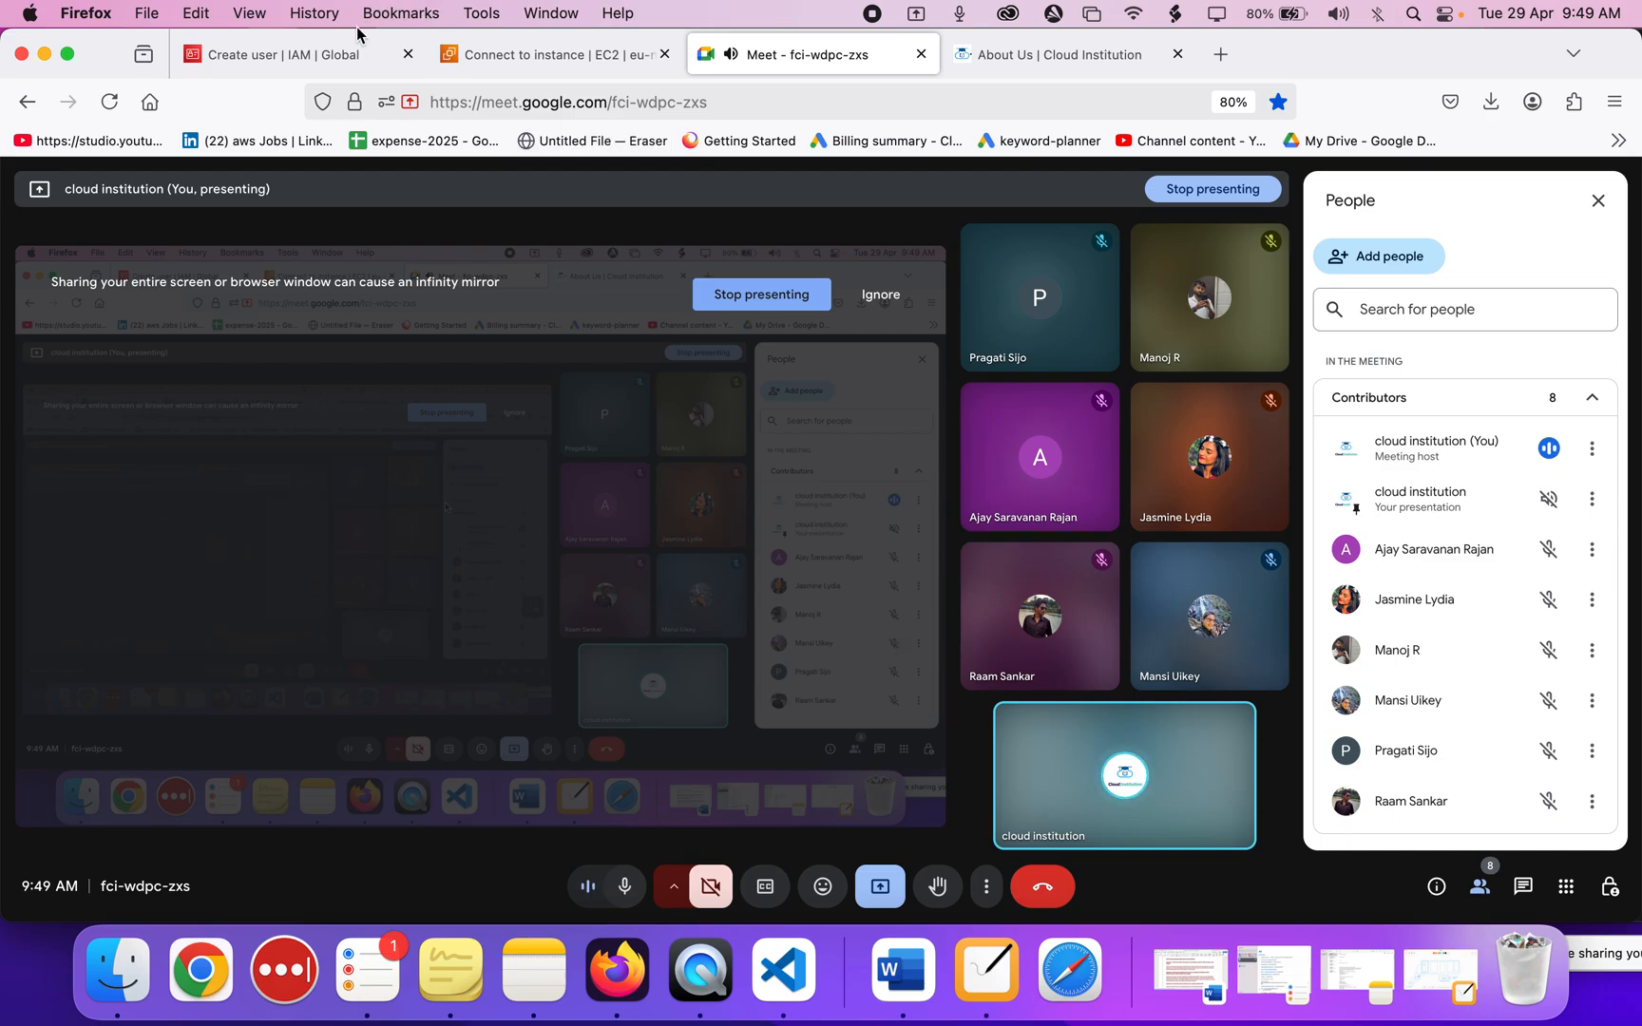
mouse_move(340, 63)
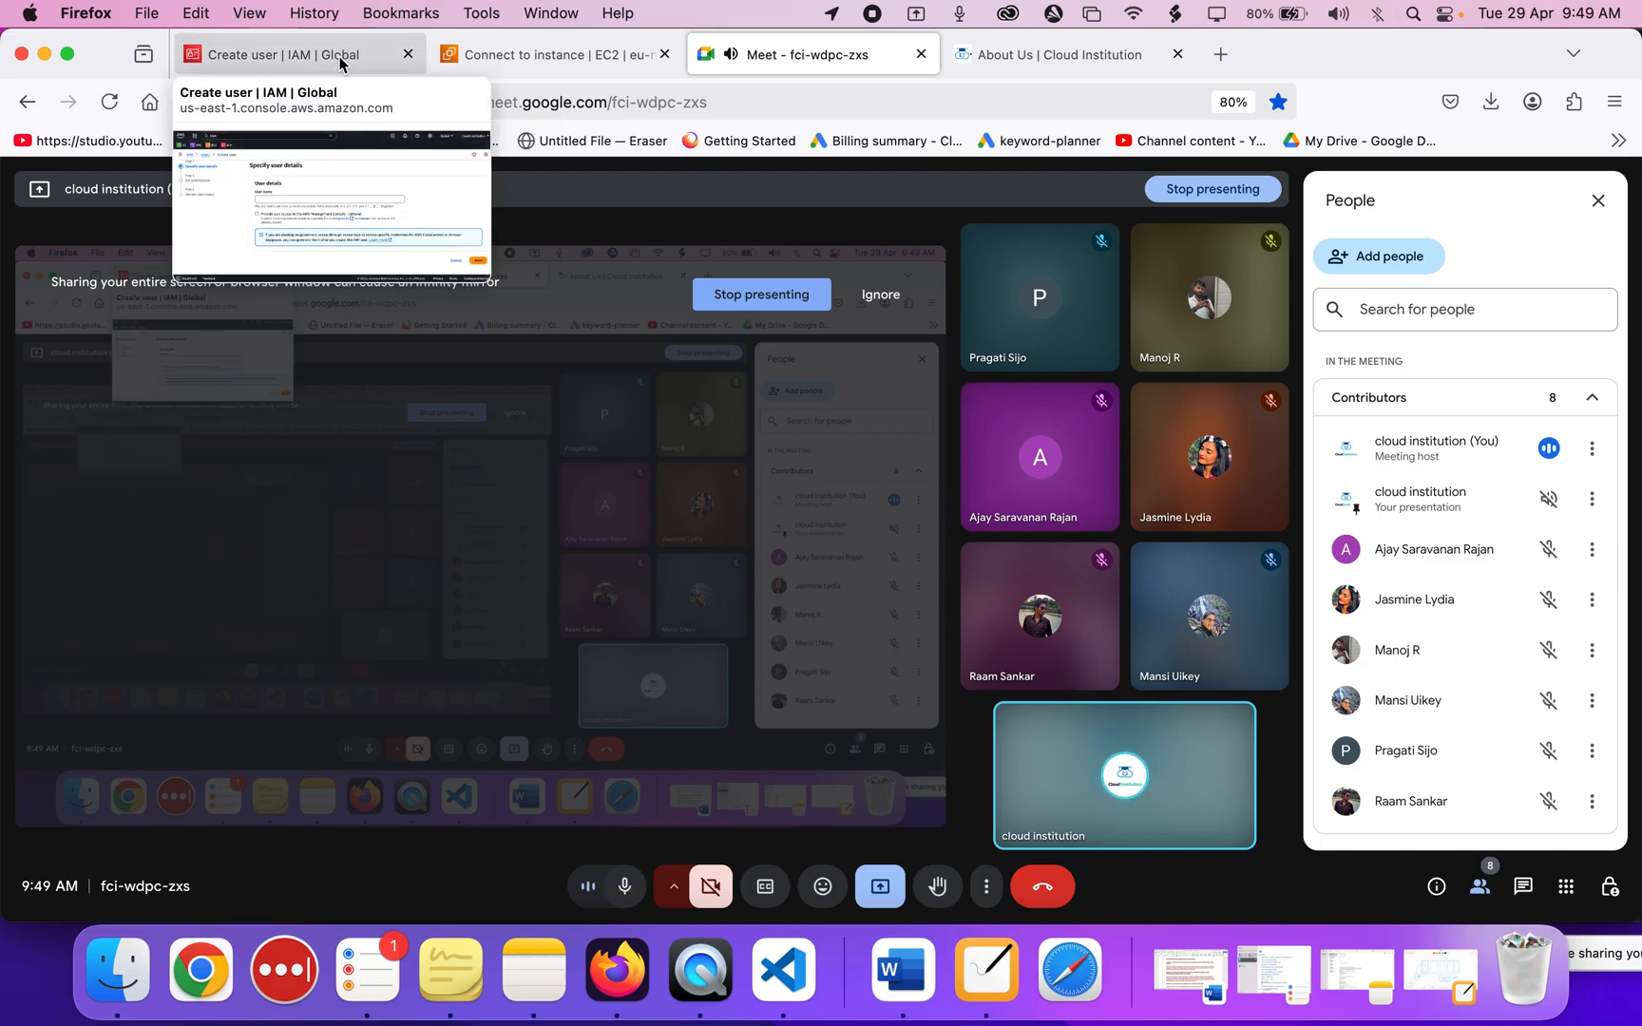